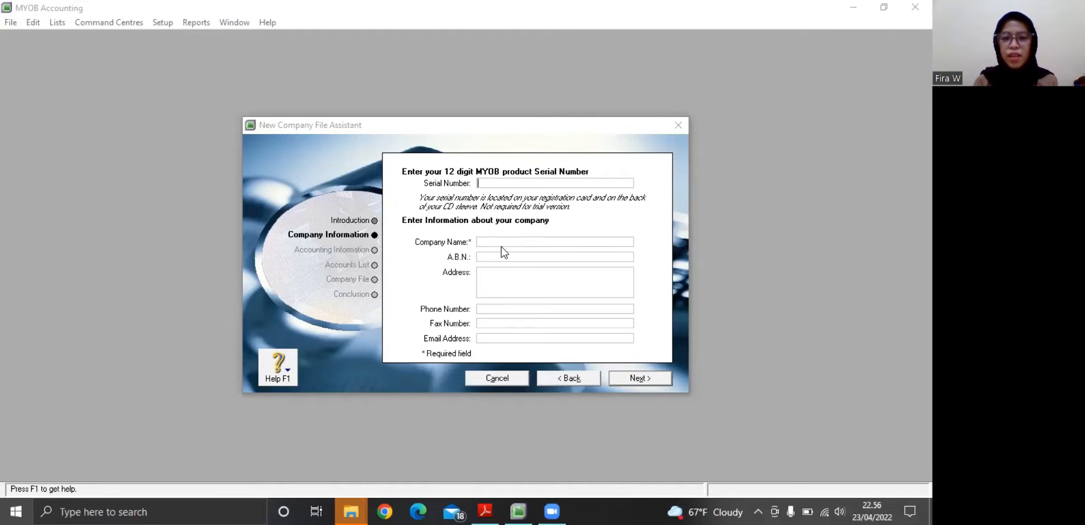
# Consult the company data in the assignment PDF in Adobe Reader, and enter the owner's name as the company name in MYOB
pyautogui.click(485, 510)
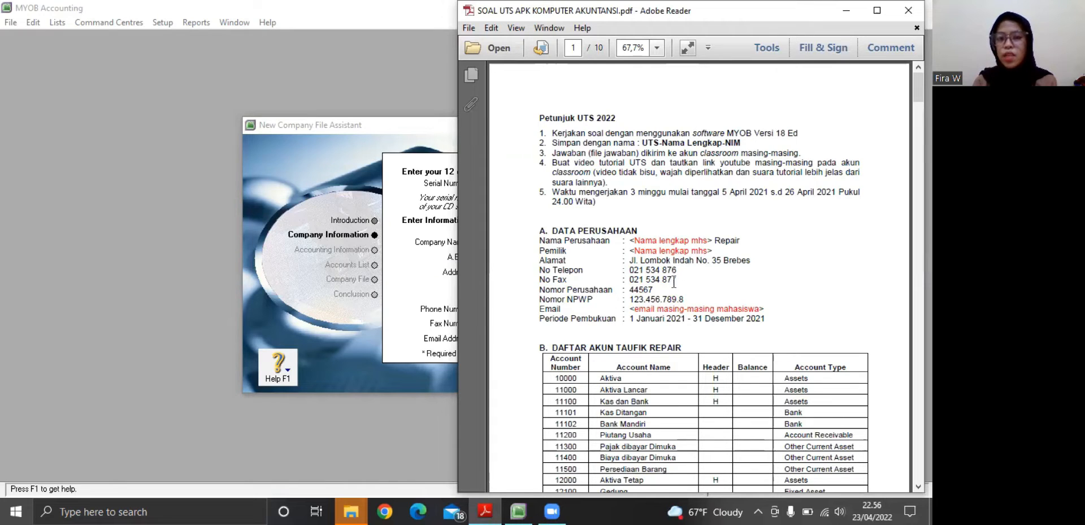
pyautogui.click(440, 284)
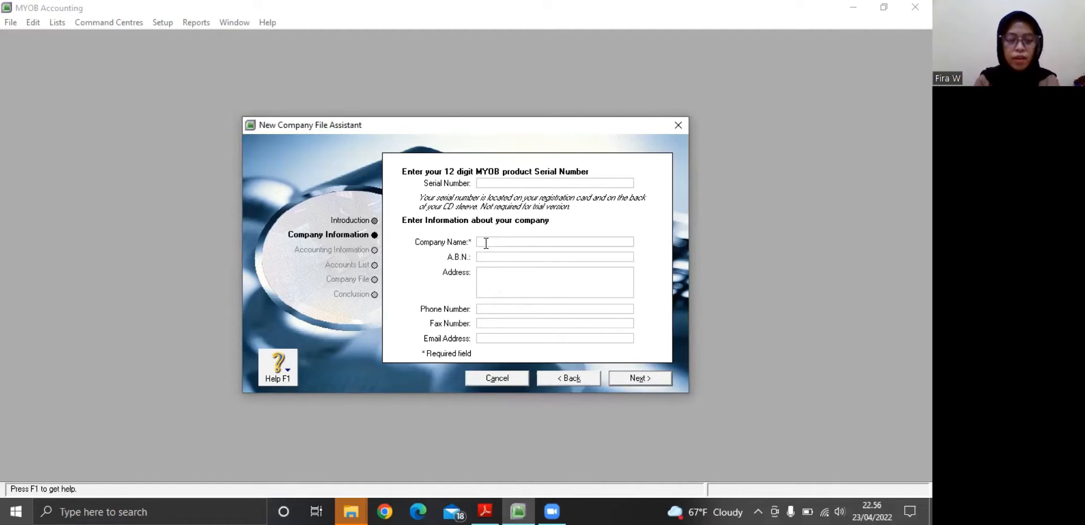
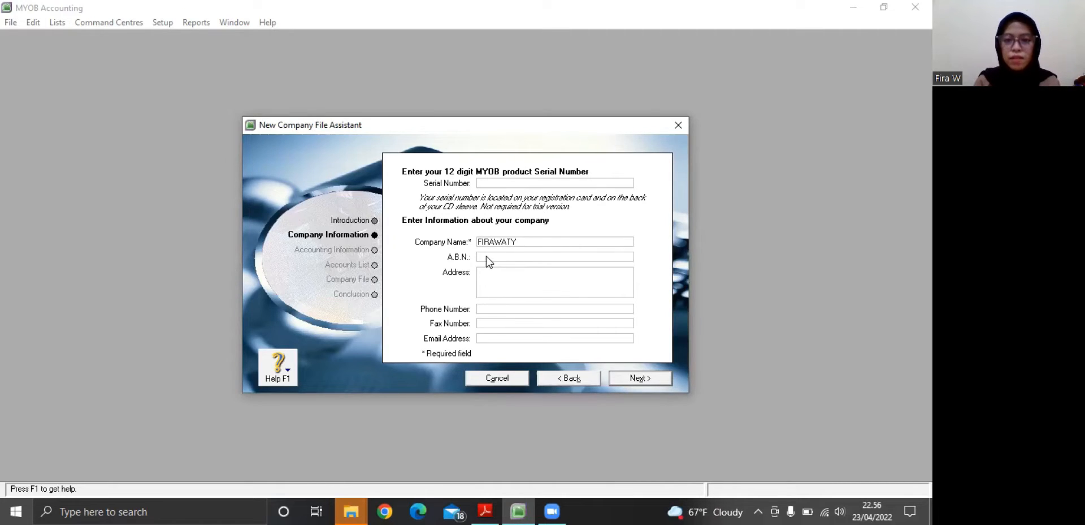
# Fill in the A.B.N. field with the student's identification number
pyautogui.click(486, 256)
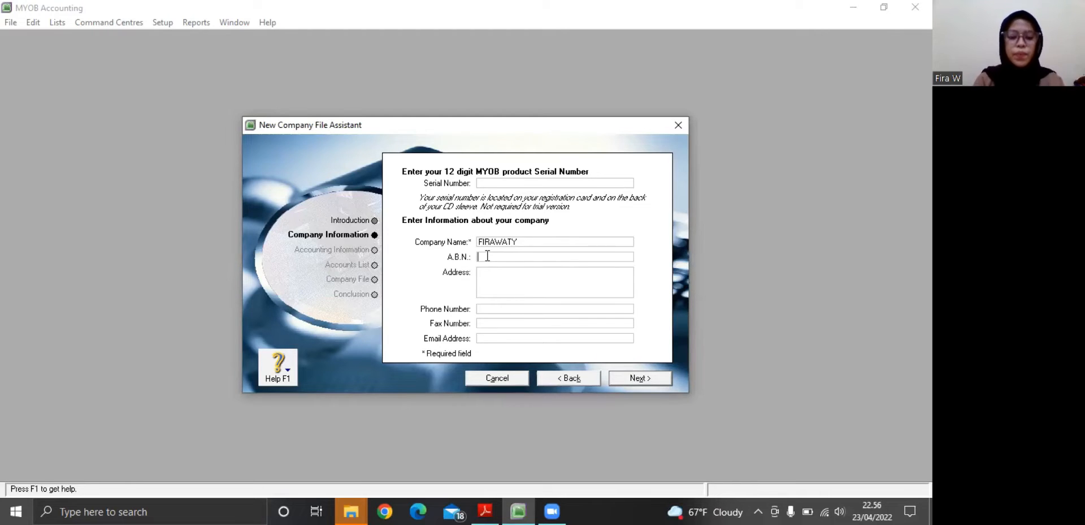
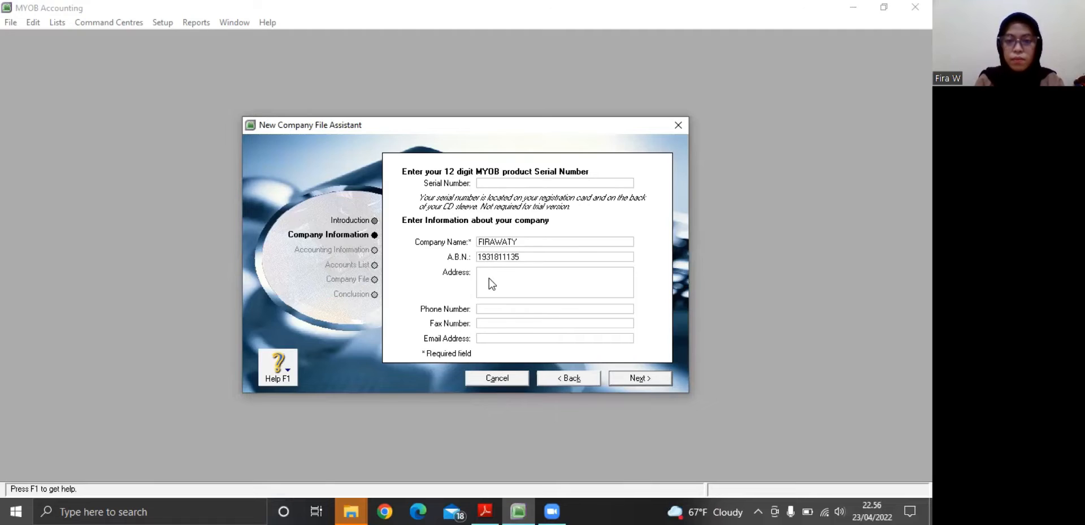
pyautogui.click(492, 283)
pyautogui.click(463, 284)
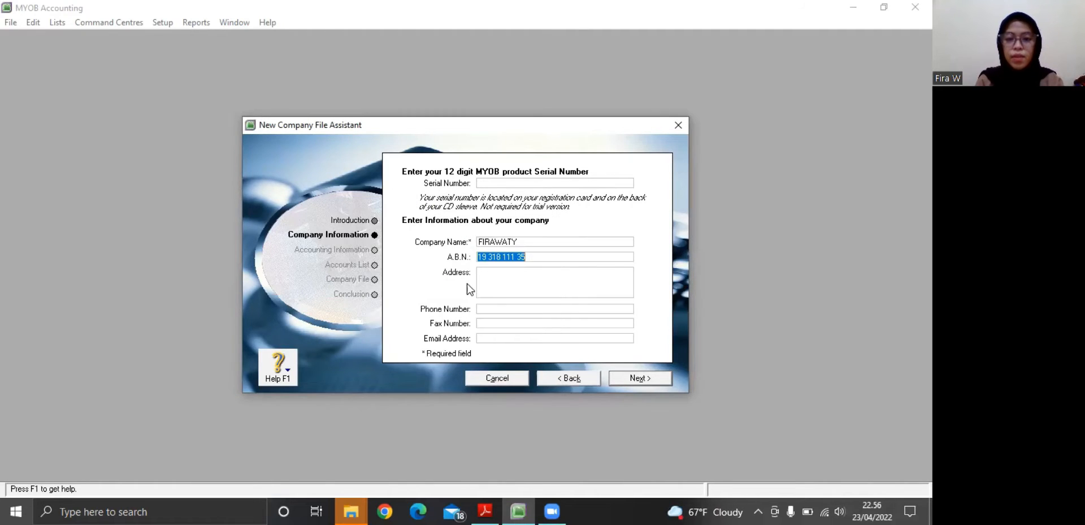
# Check the street address in the assignment PDF and enter it as the company's address in MYOB
pyautogui.click(490, 273)
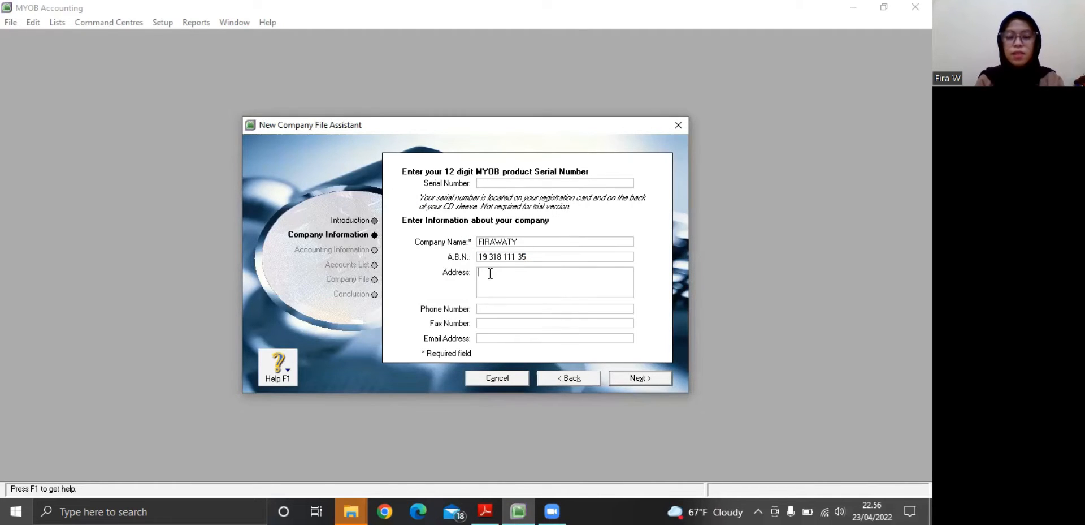
pyautogui.click(483, 509)
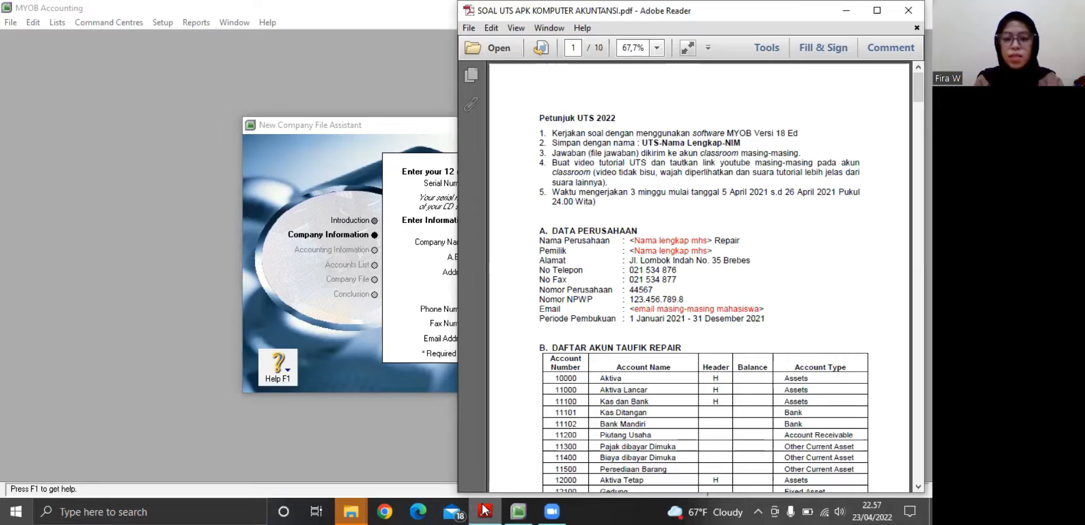
pyautogui.click(484, 509)
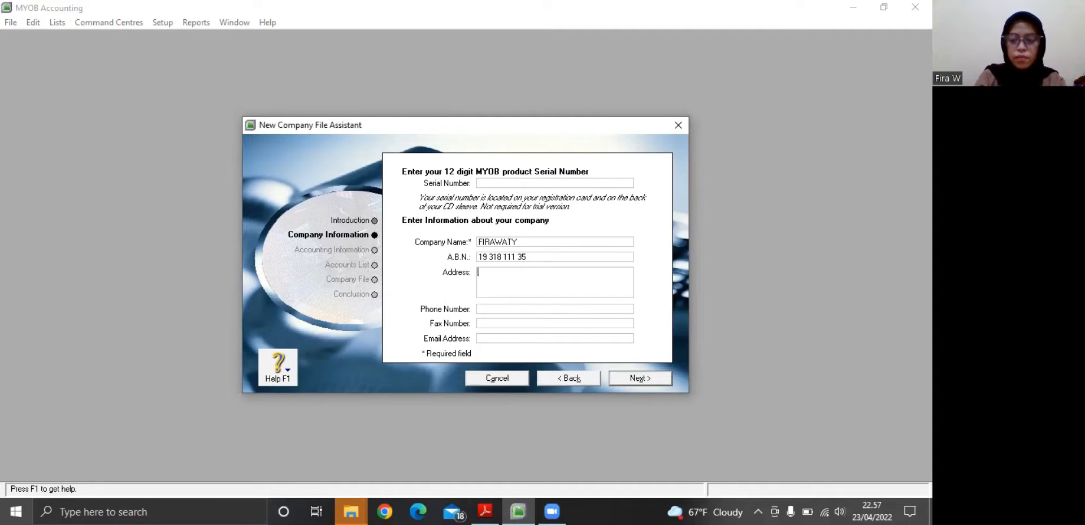
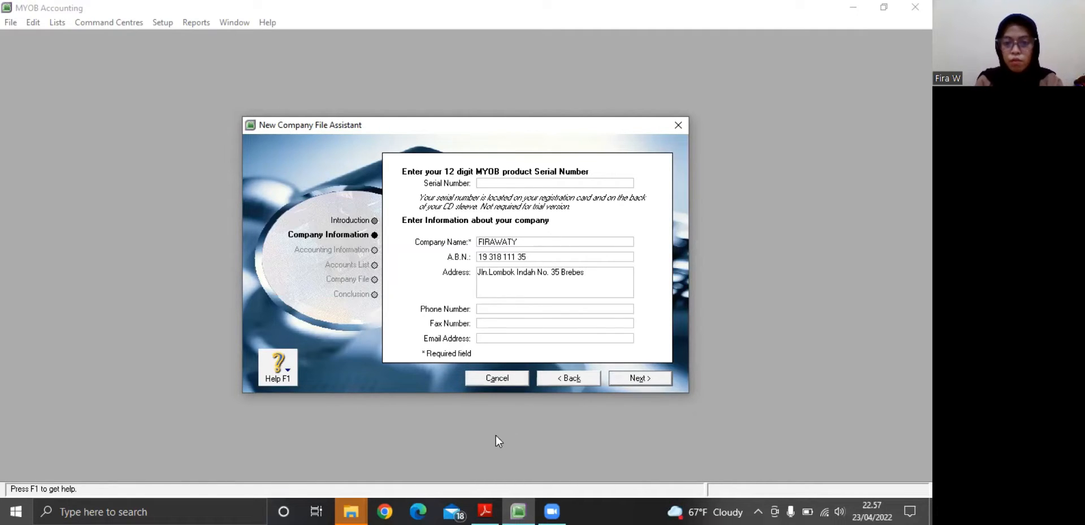
# Enter the company's phone number and fax number as given in the assignment
pyautogui.click(485, 309)
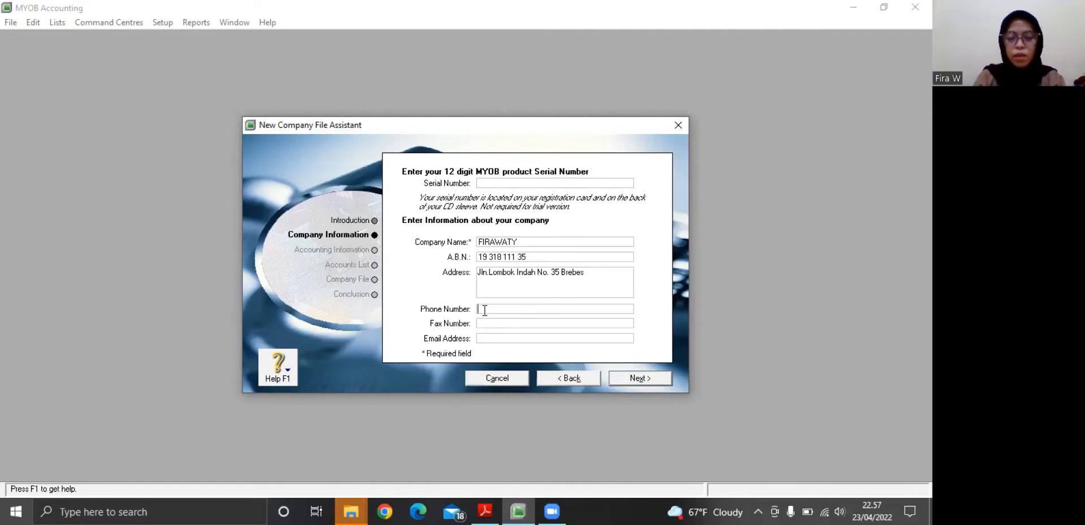
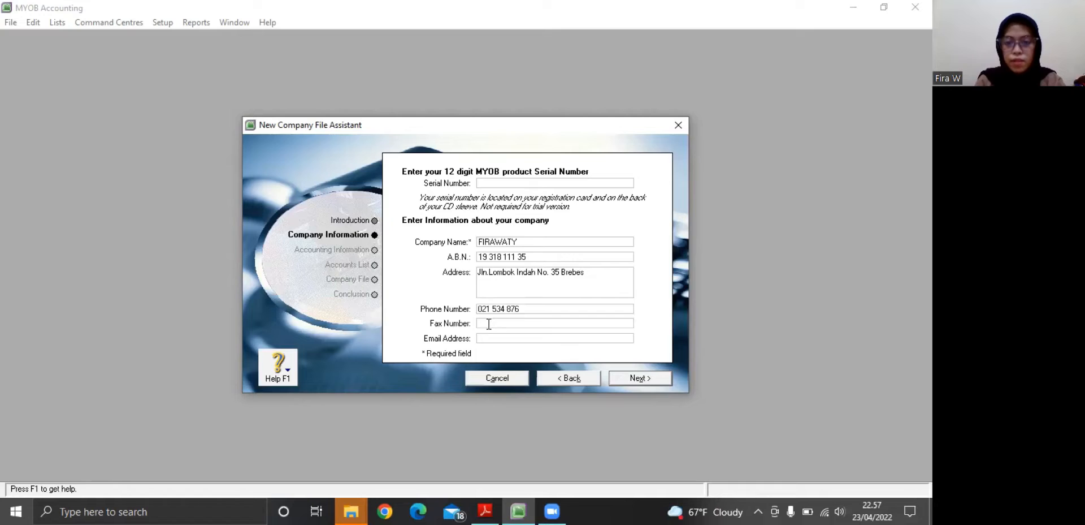
pyautogui.click(489, 323)
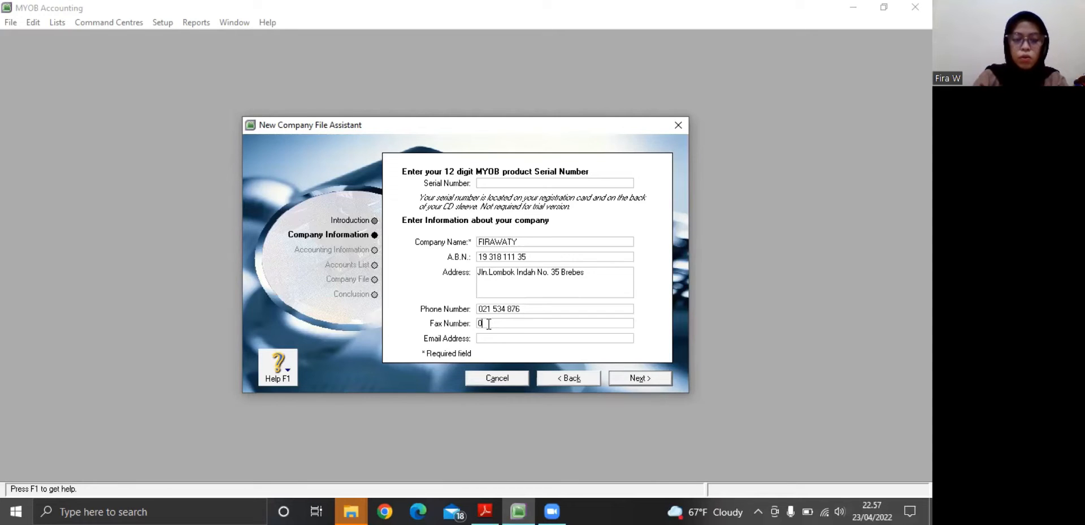
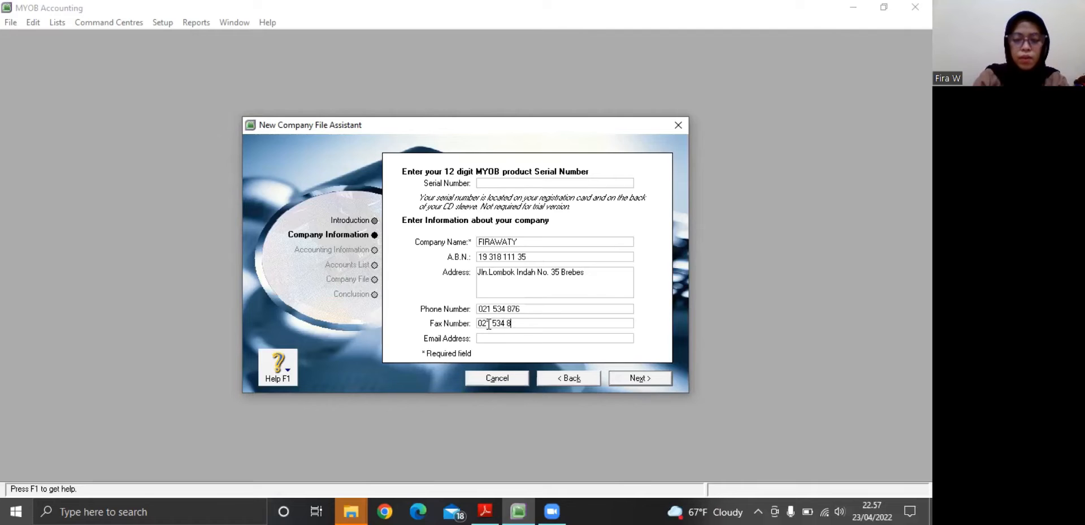
# Enter the company's email address and continue to the accounting information page
pyautogui.click(491, 338)
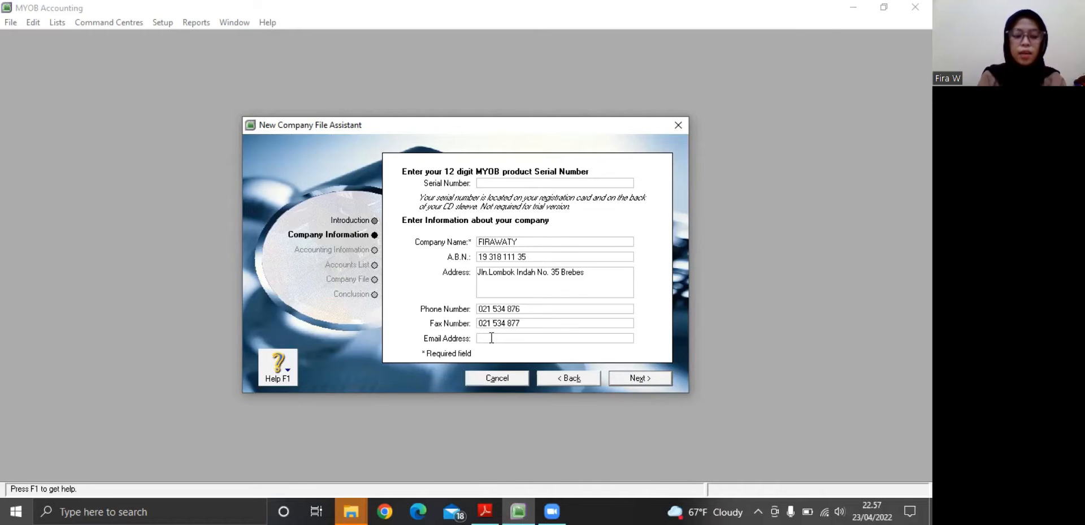
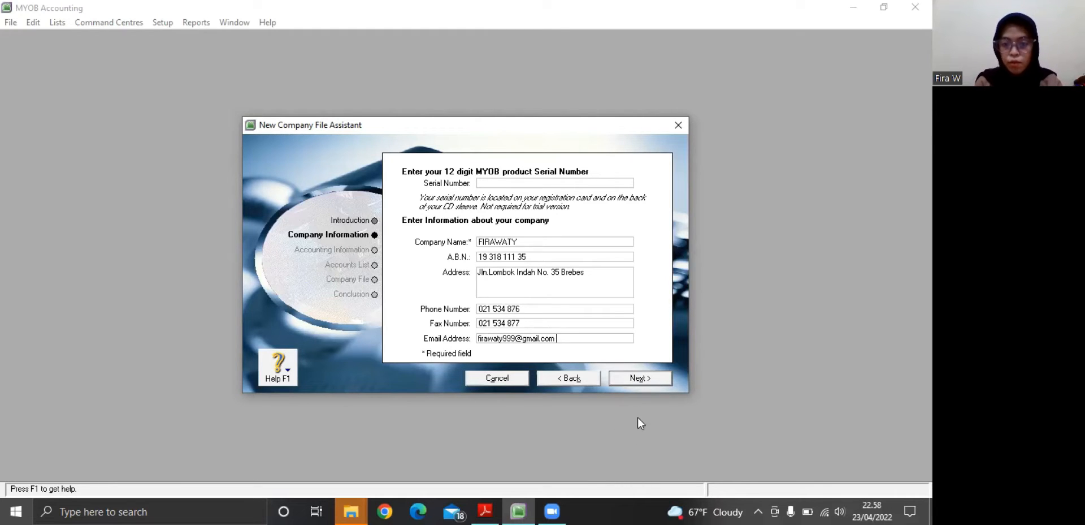
pyautogui.click(628, 379)
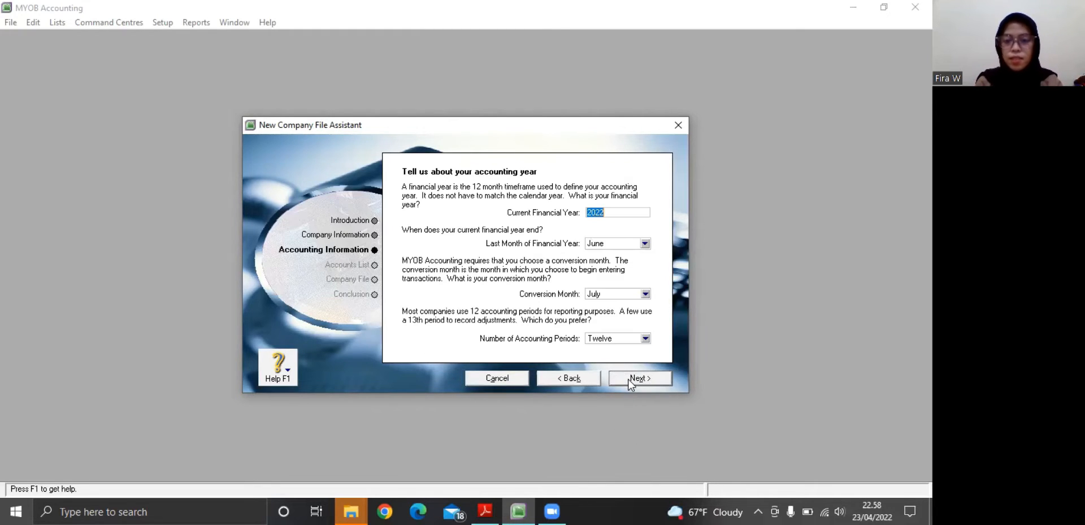
# Set the current financial year to 2021 and its last month to December
pyautogui.click(604, 212)
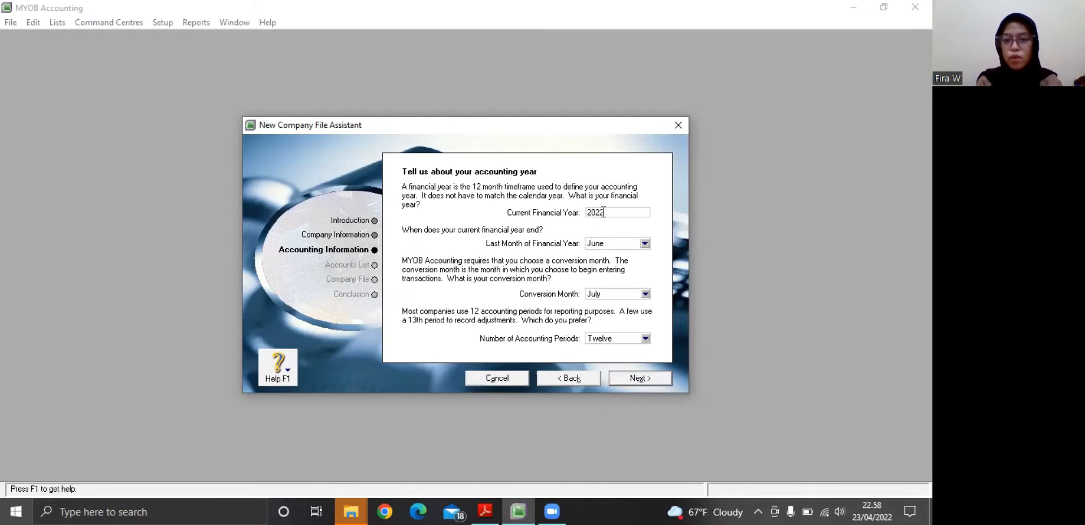
pyautogui.press('BackSpace')
pyautogui.write('1')
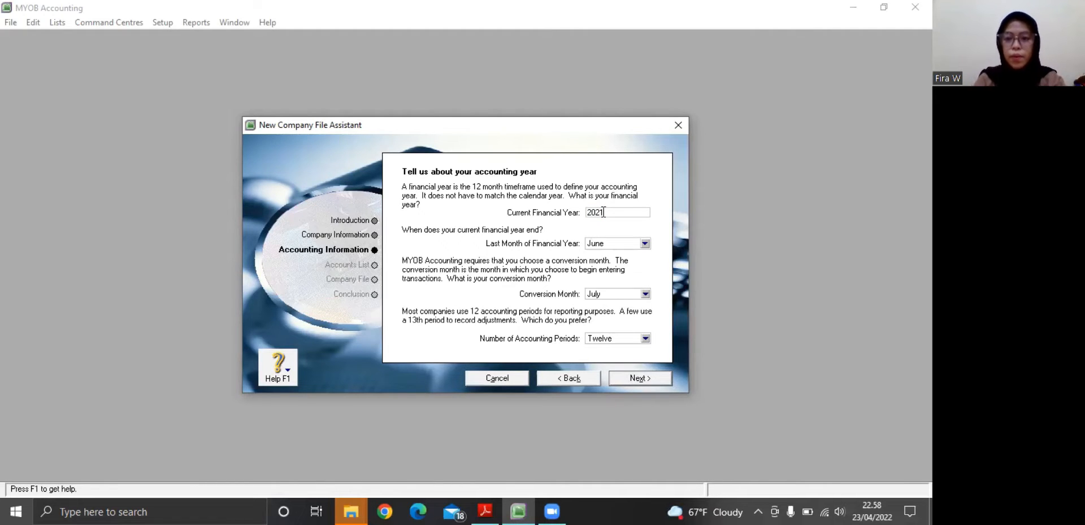
pyautogui.click(645, 244)
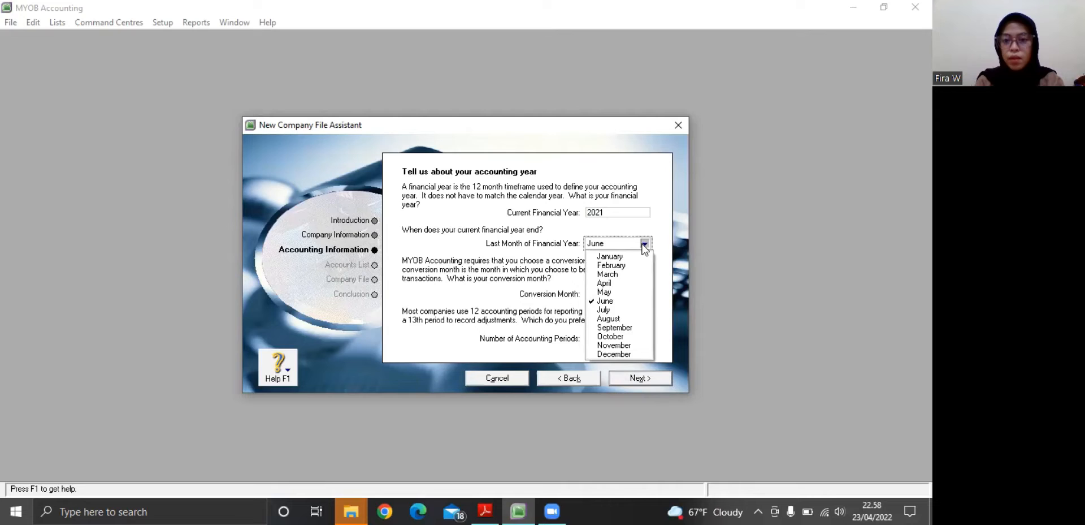
pyautogui.click(614, 355)
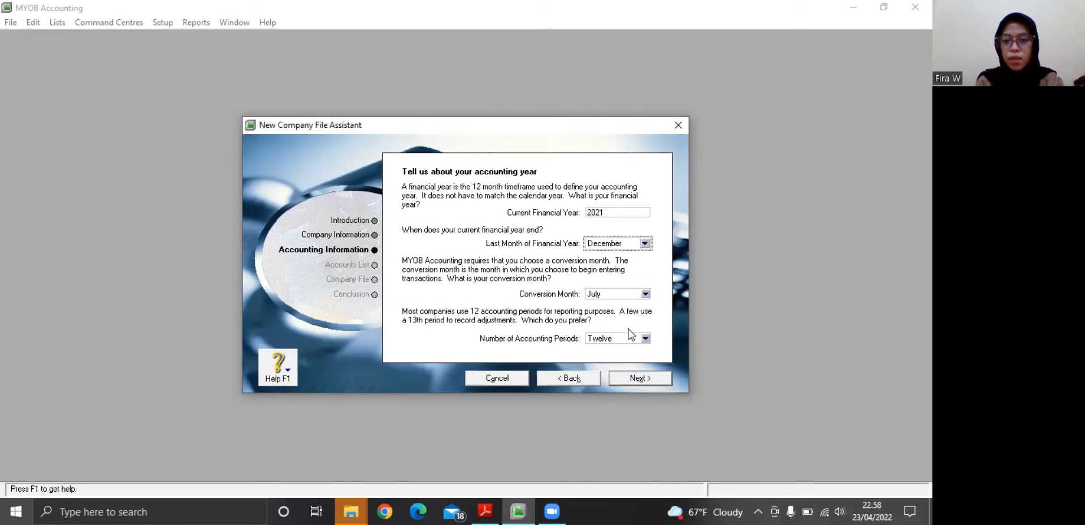
# Set the conversion month to January, keep twelve accounting periods, and continue to the accounting information confirmation
pyautogui.click(645, 294)
pyautogui.click(610, 306)
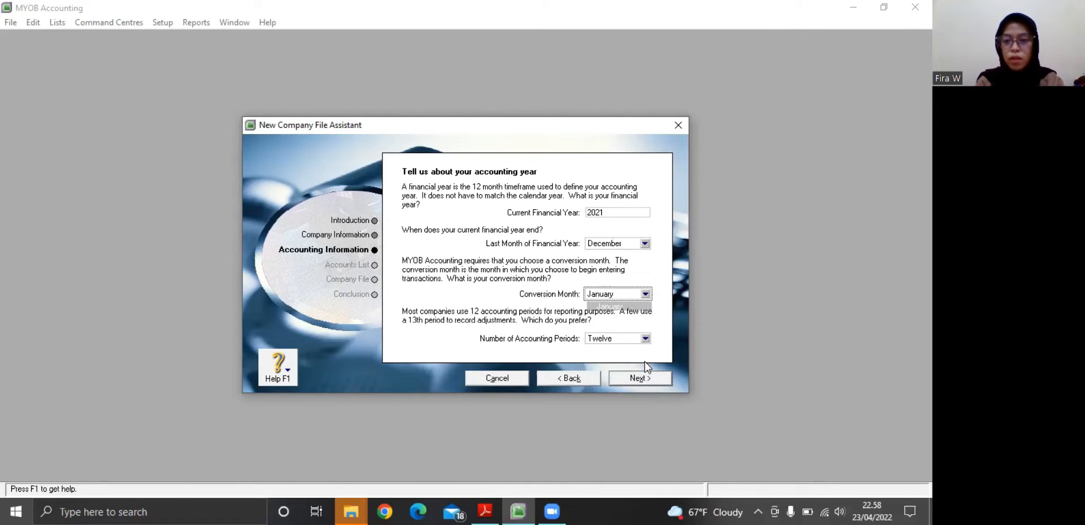
pyautogui.click(646, 382)
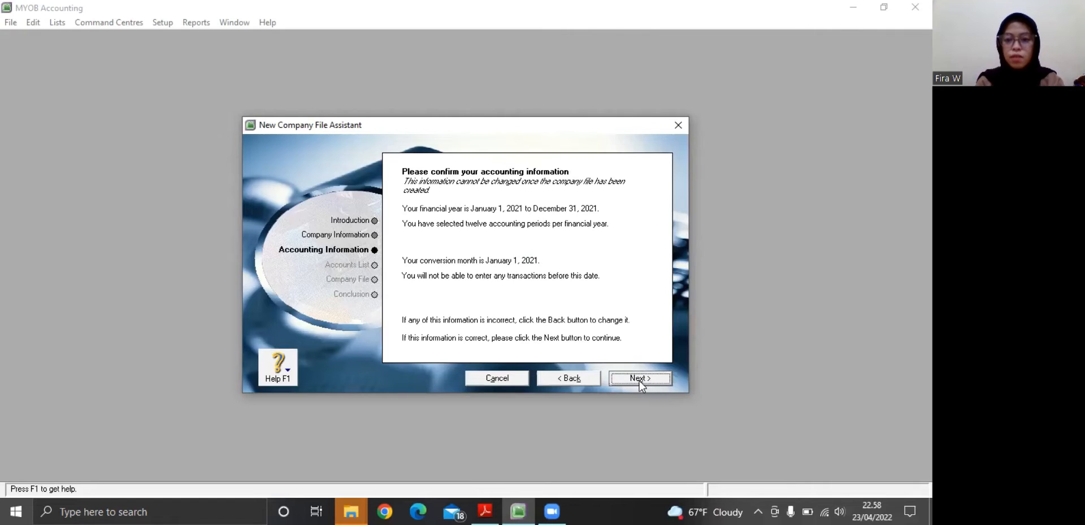
# Confirm the accounting information and accept a MYOB-provided accounts list with Service classification and Accounting Firm business type
pyautogui.click(638, 379)
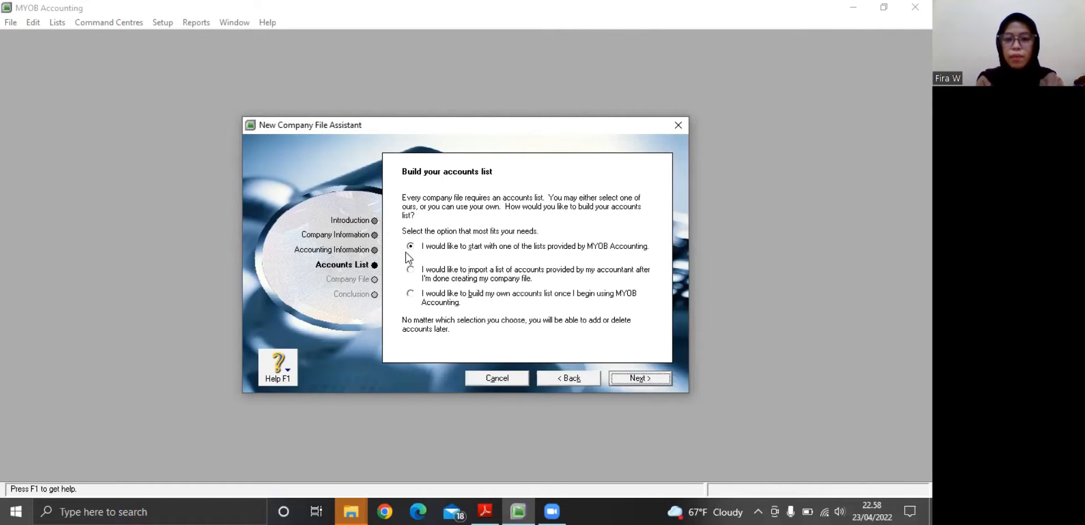
pyautogui.click(637, 378)
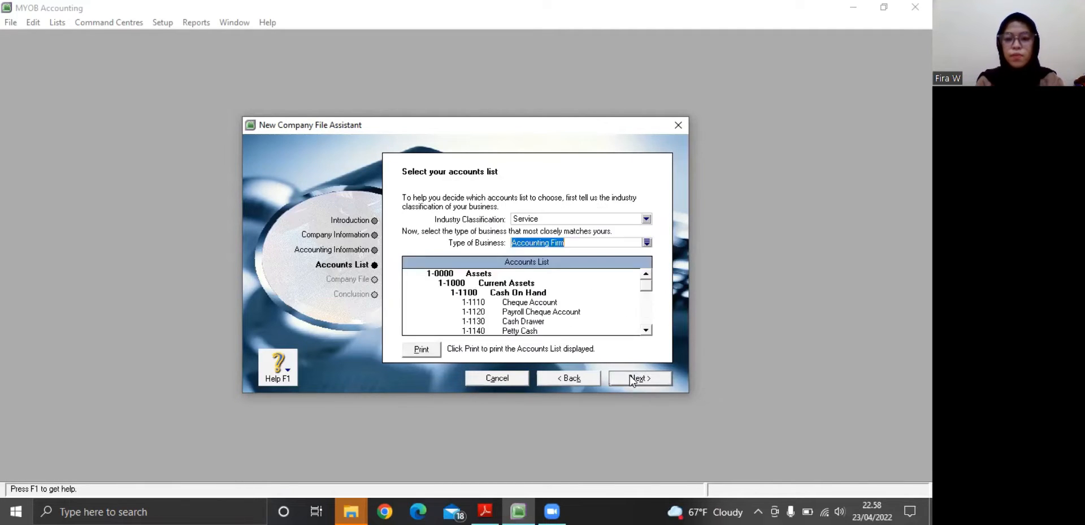
pyautogui.click(631, 380)
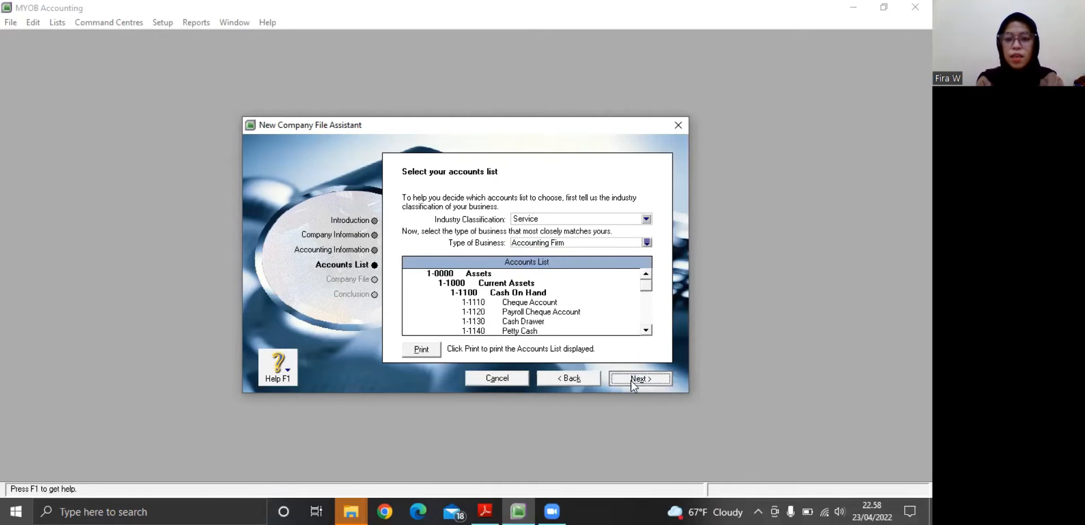
# Change the company file's location to the SMT 6 TUGAS folder in Documents, keeping its name, and create the file
pyautogui.click(421, 300)
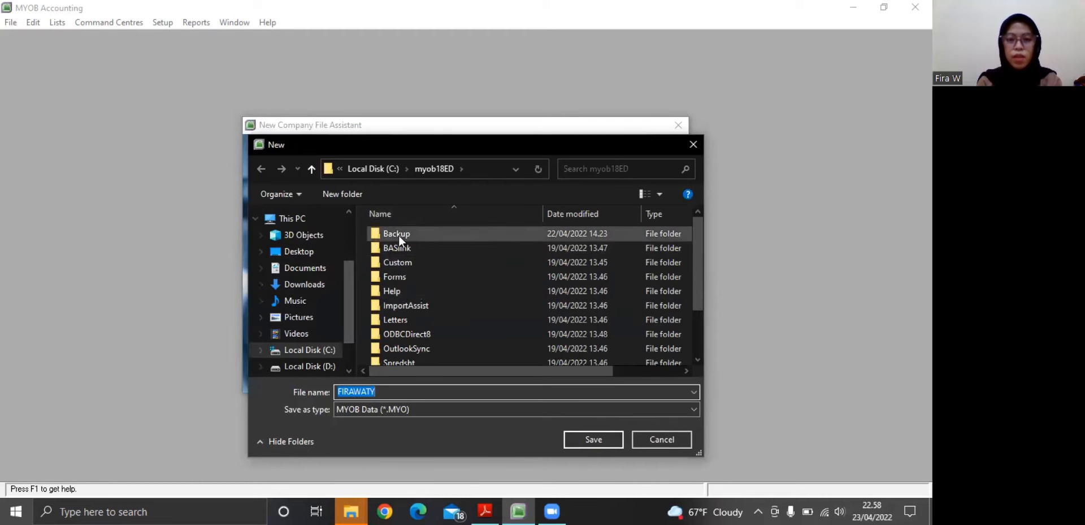
pyautogui.click(302, 272)
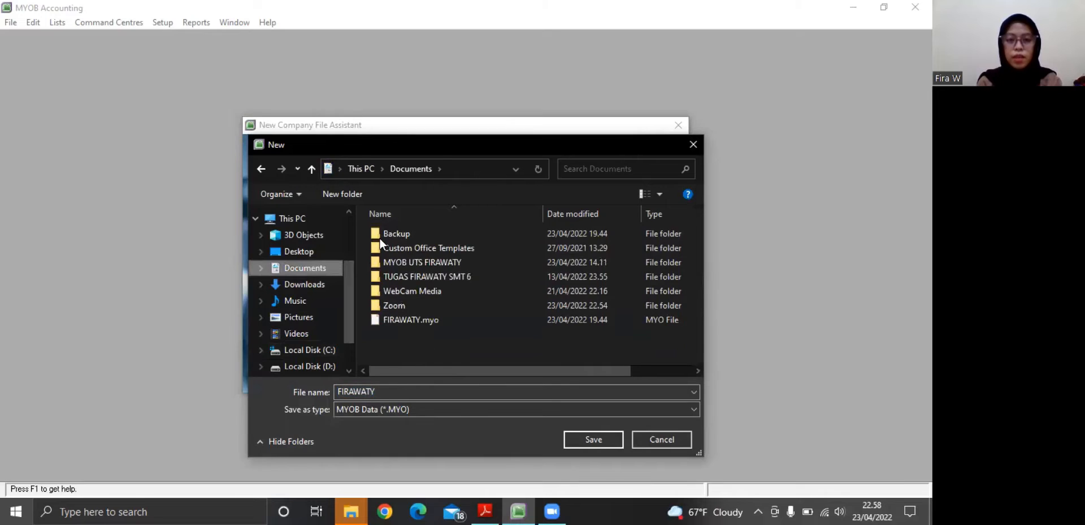
pyautogui.click(395, 281)
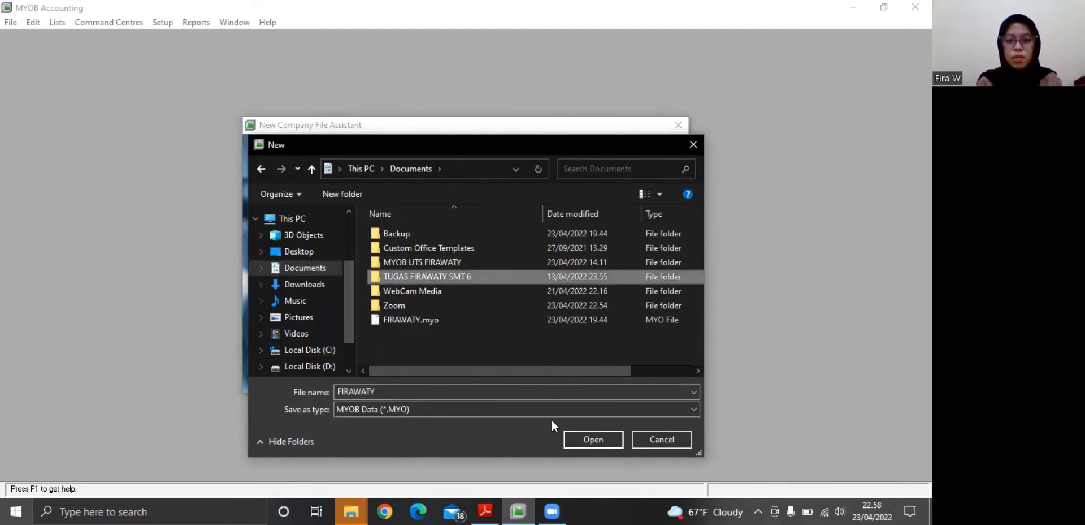
pyautogui.click(575, 438)
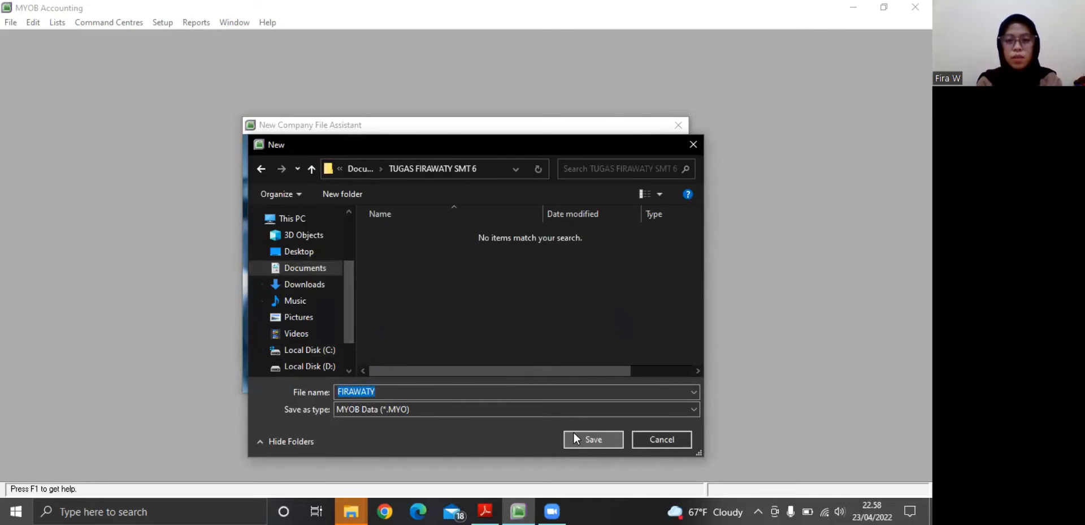
pyautogui.click(574, 438)
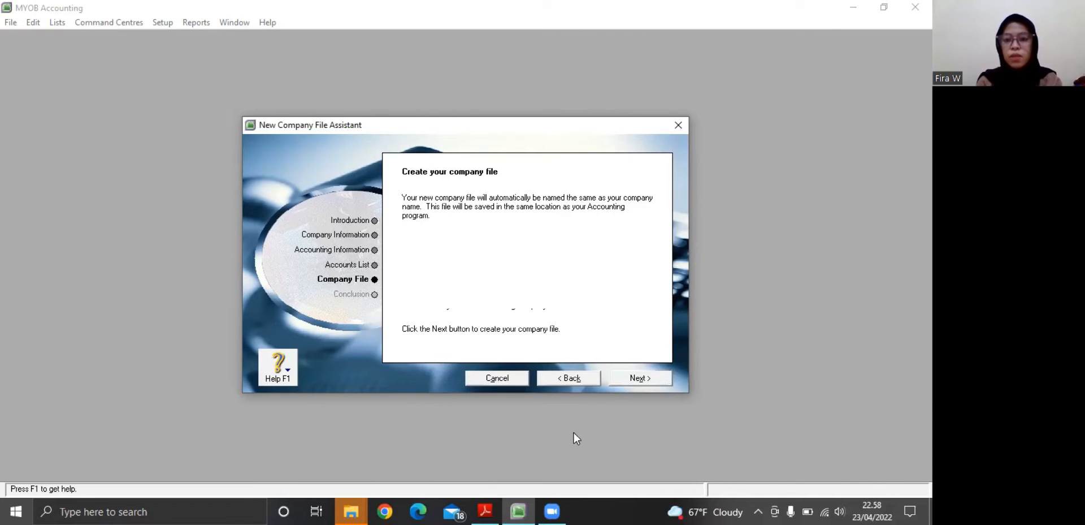
pyautogui.click(659, 378)
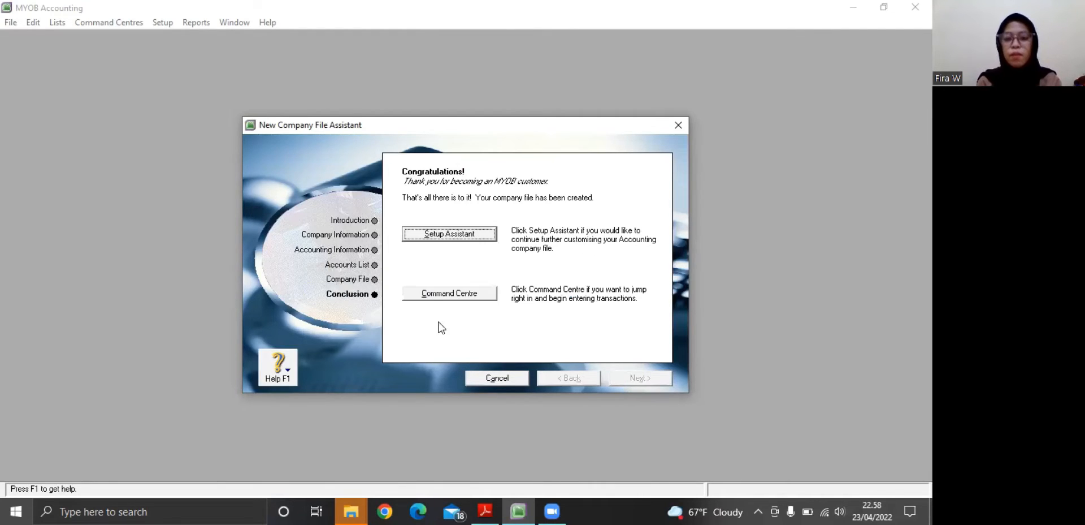
# Open the Accounts List from the Command Centre and bring up the assignment PDF's account table alongside it
pyautogui.click(437, 295)
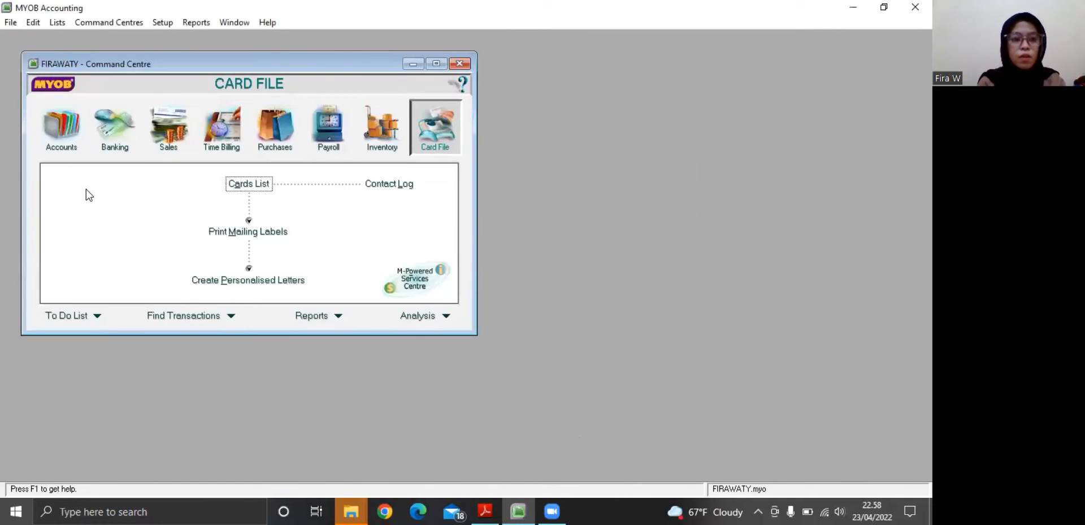
pyautogui.click(62, 130)
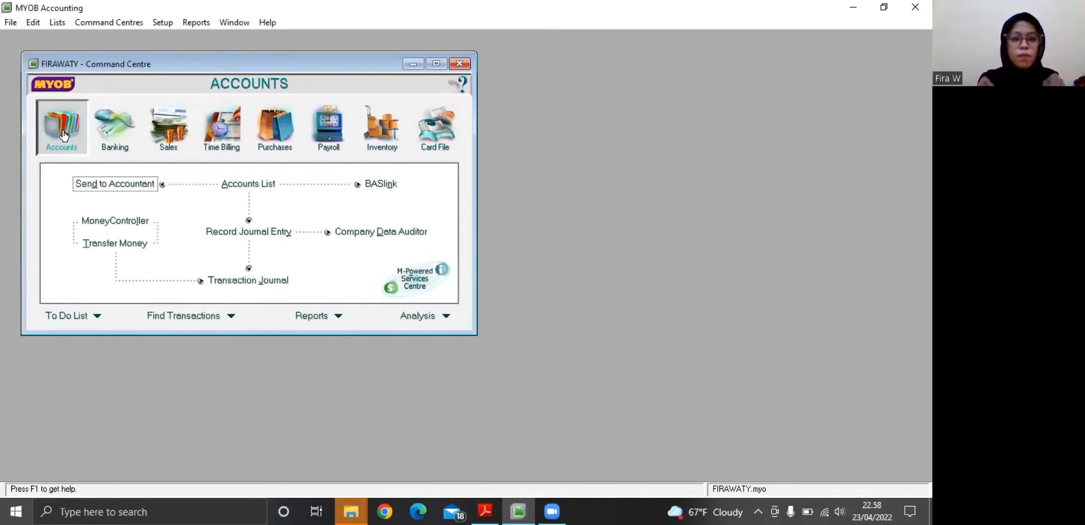
pyautogui.click(235, 188)
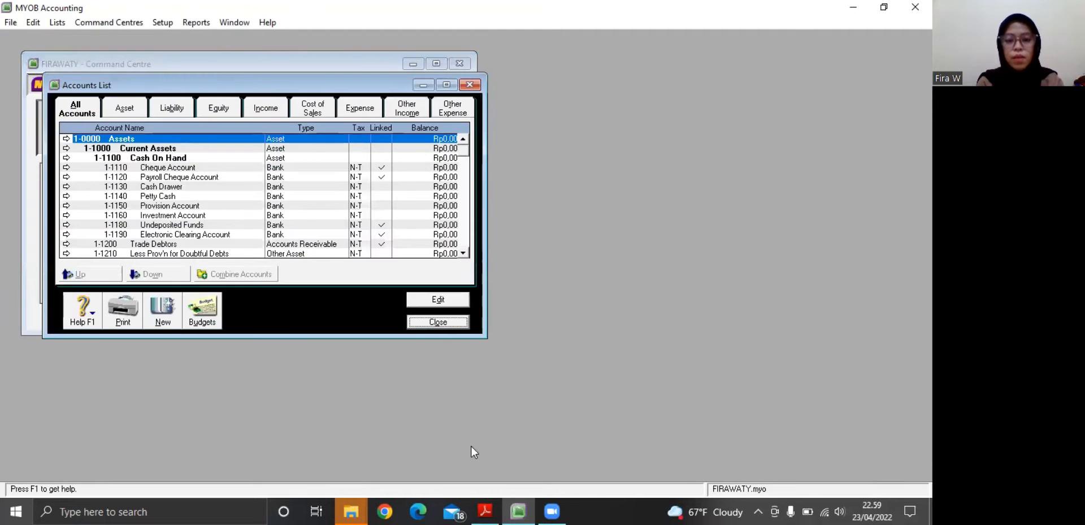
pyautogui.click(484, 510)
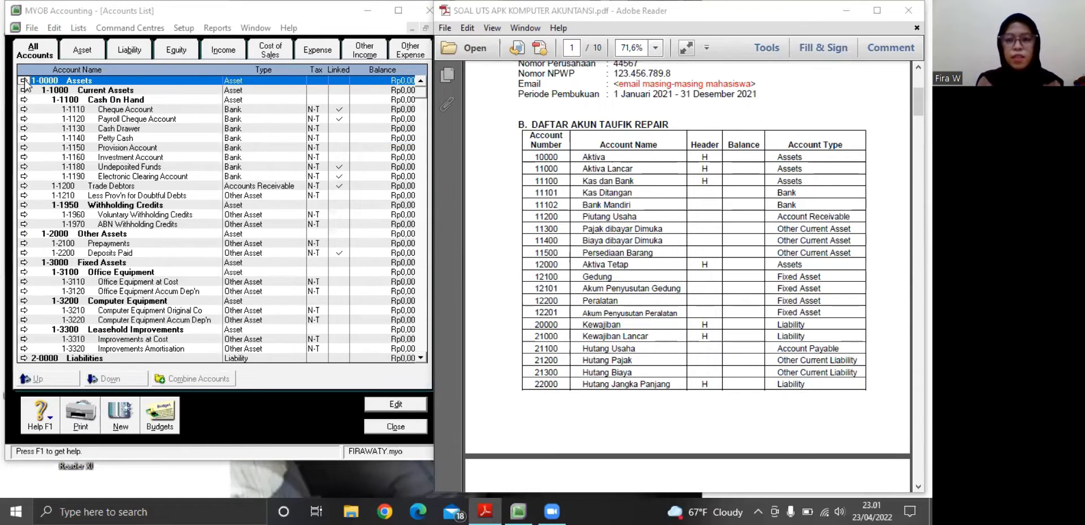
# Rename the top-level header account 1-0000 Assets as Aktiva
pyautogui.click(23, 80)
pyautogui.press('BackSpace')
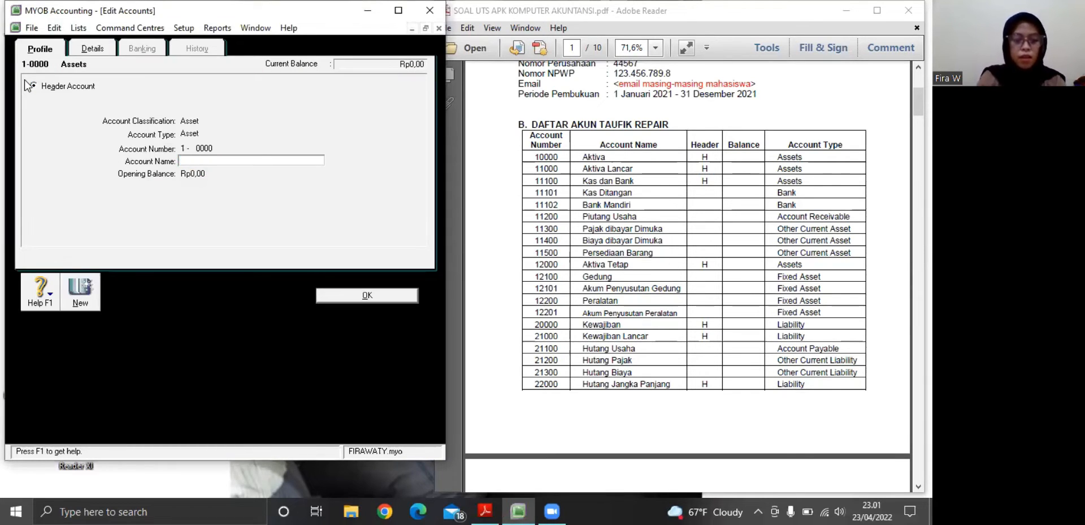
pyautogui.write('Aktiva')
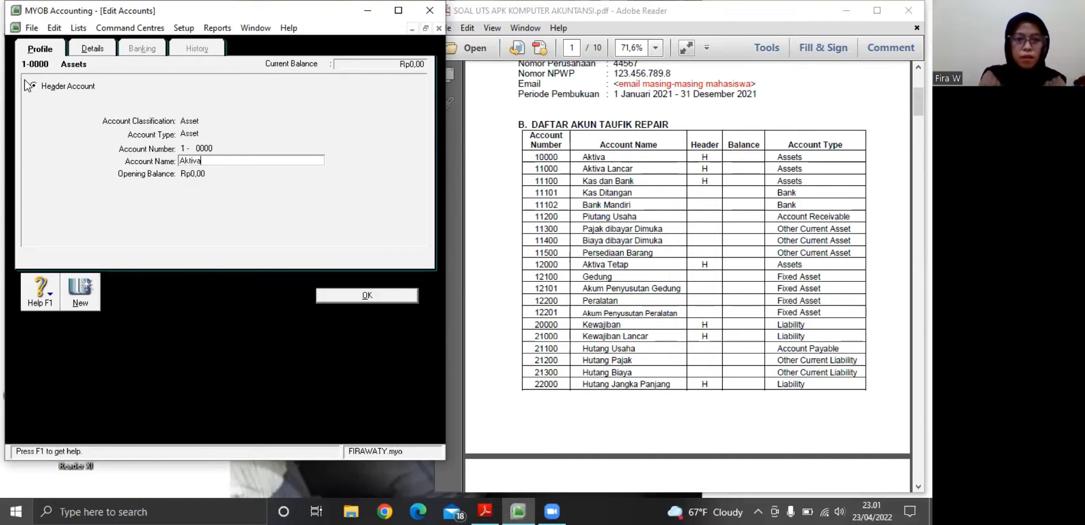
pyautogui.click(356, 295)
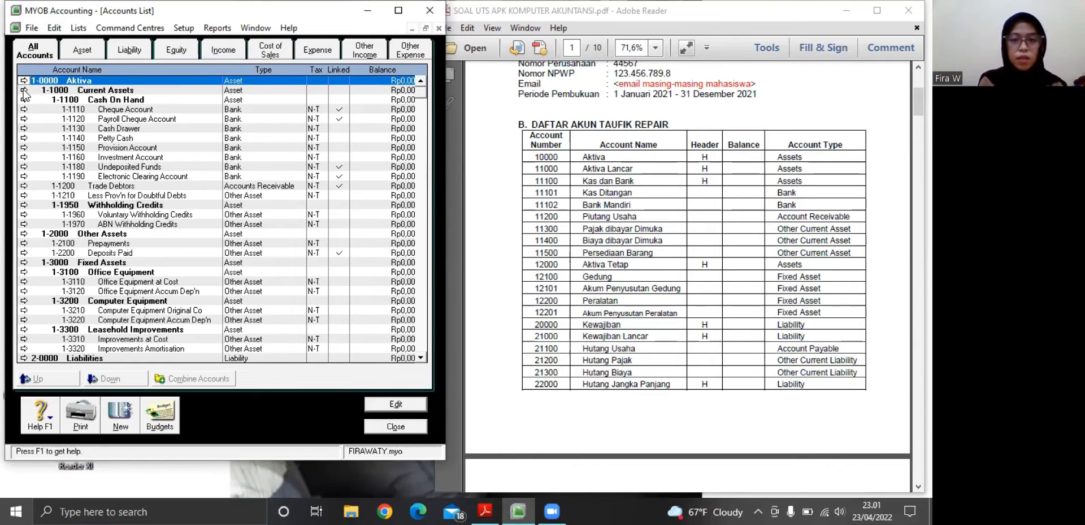
# Rename the header account 1-1000 Current Assets as Aktiva
pyautogui.click(24, 90)
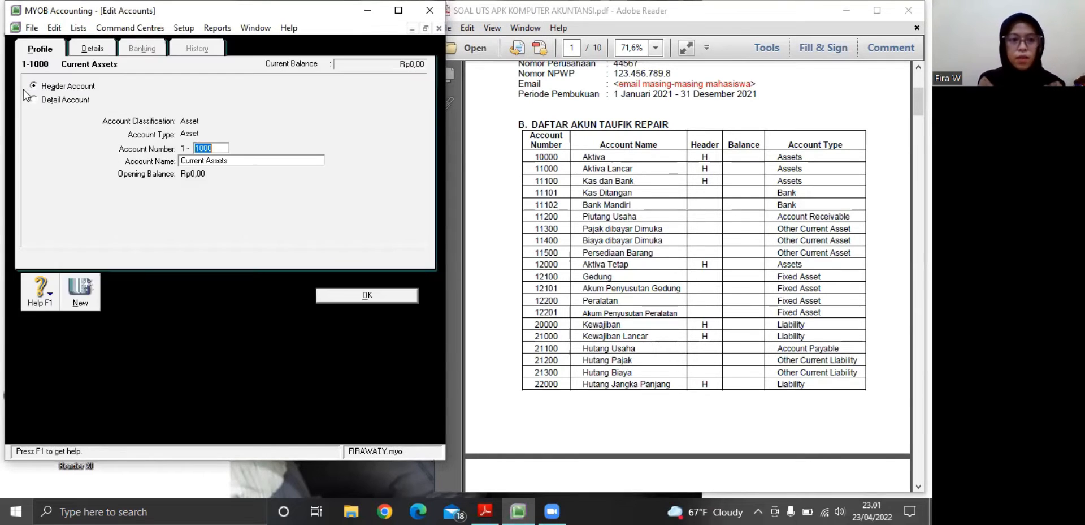
pyautogui.click(211, 161)
pyautogui.press('BackSpace')
pyautogui.write('Aktiva')
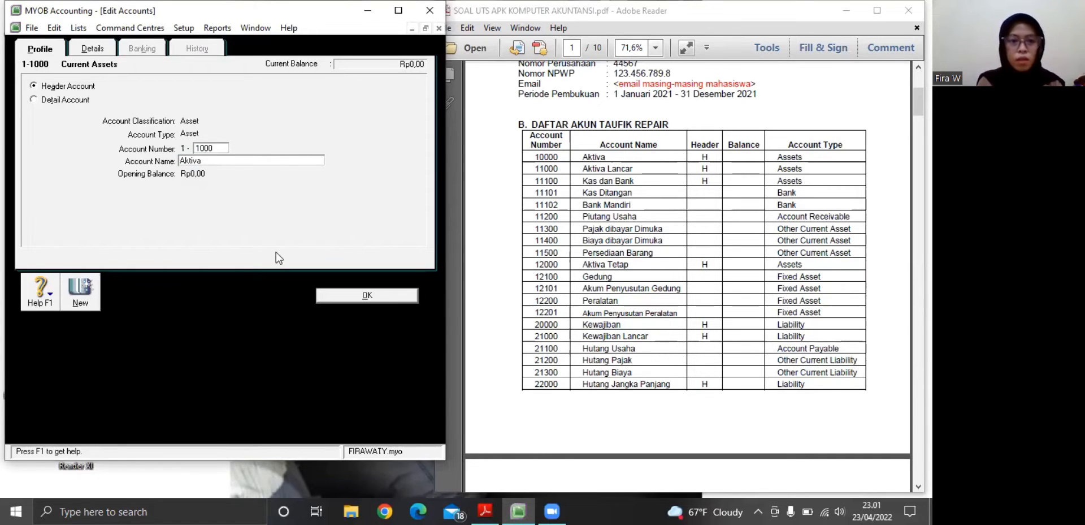
pyautogui.click(324, 292)
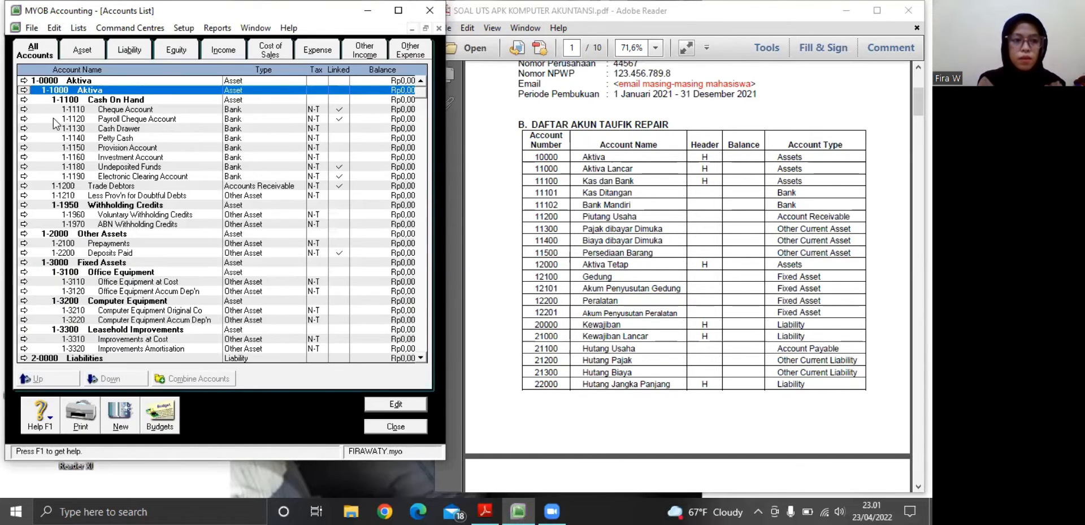
# Complete the name of header account 1-1000 as Aktiva Lancar, matching the assignment's account table
pyautogui.click(24, 90)
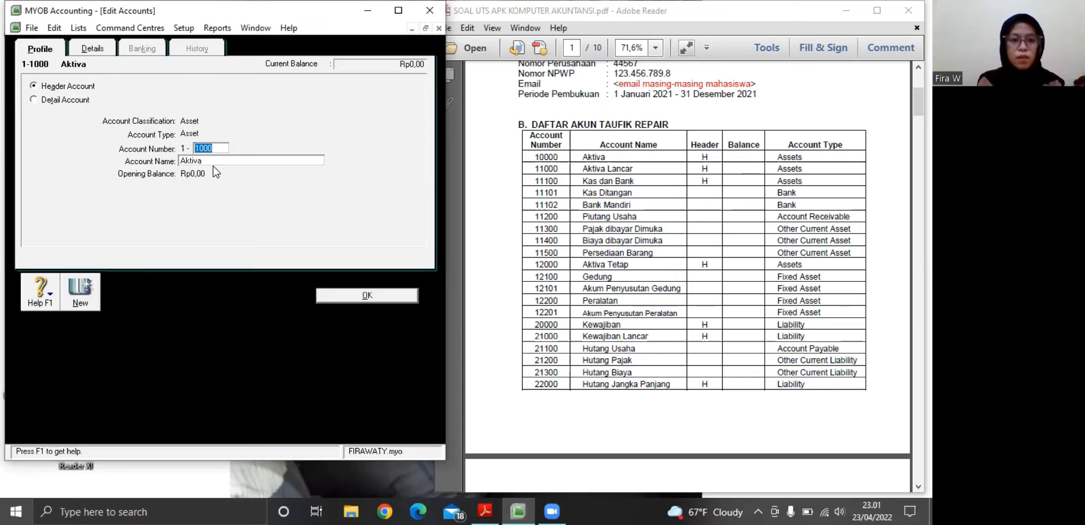
pyautogui.click(214, 160)
pyautogui.click(213, 160)
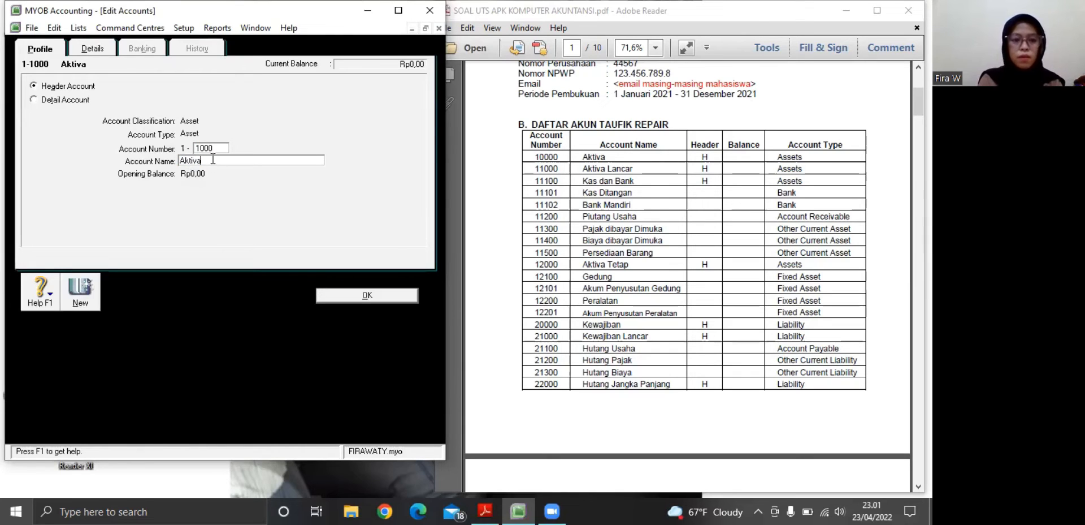
pyautogui.write('La')
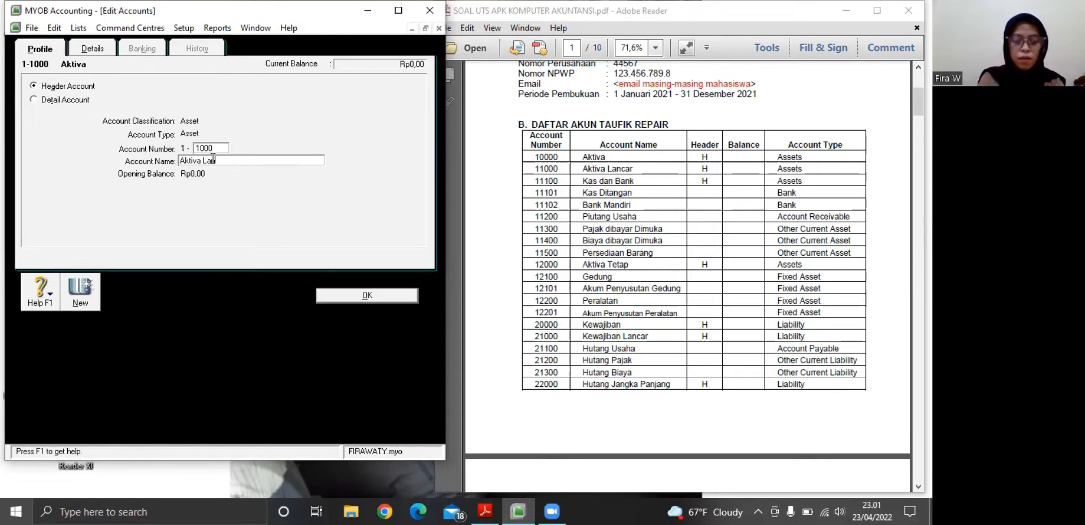
pyautogui.write('ncar')
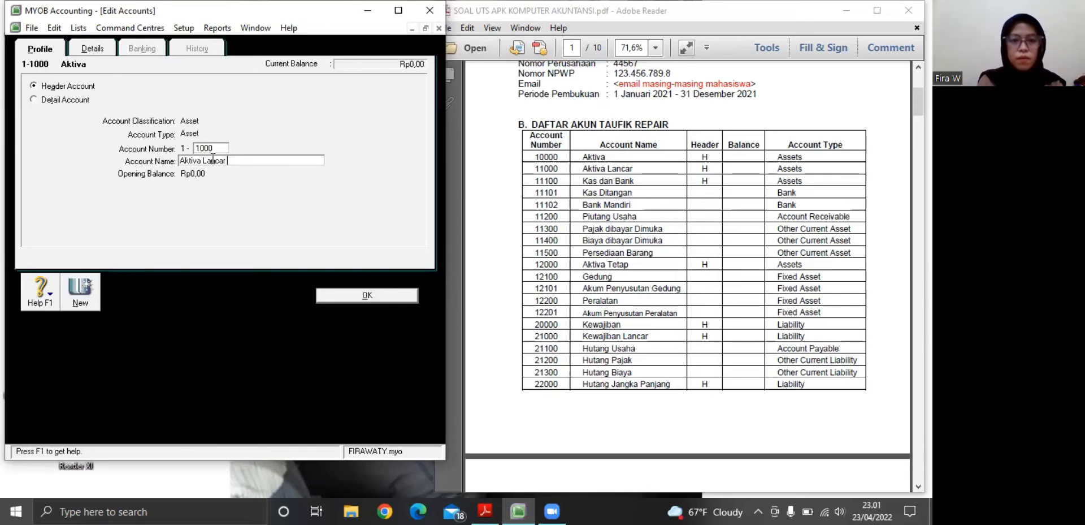
pyautogui.click(335, 295)
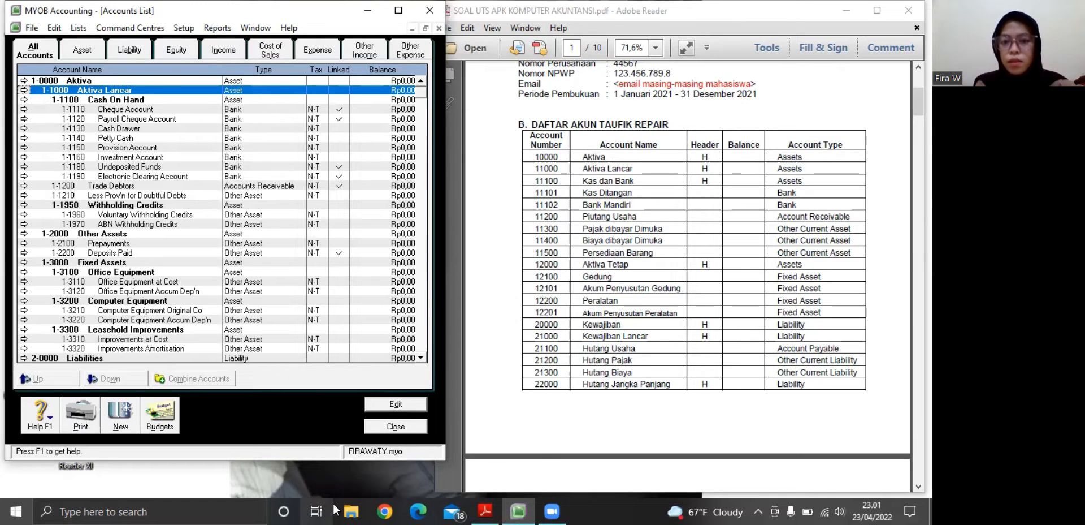
# Rename the header account 1-1100 Cash On Hand as Kas dan Bank
pyautogui.click(23, 100)
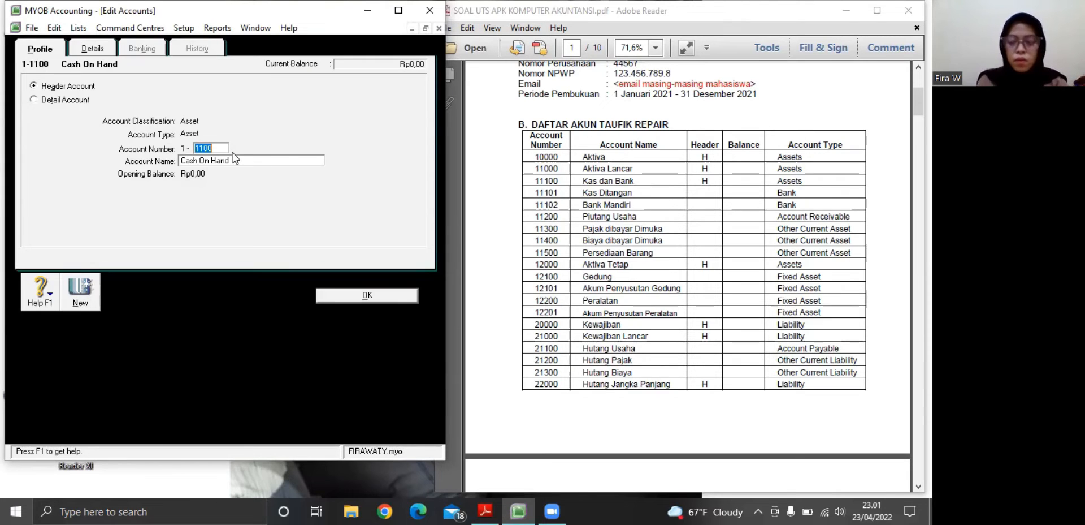
pyautogui.press('Tab')
pyautogui.press('BackSpace')
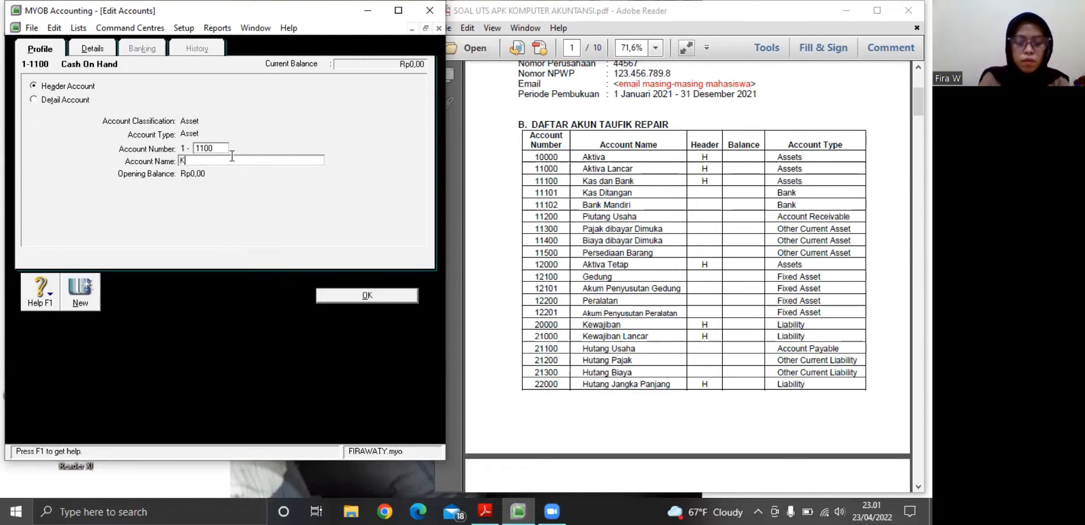
pyautogui.write('Kas dan ')
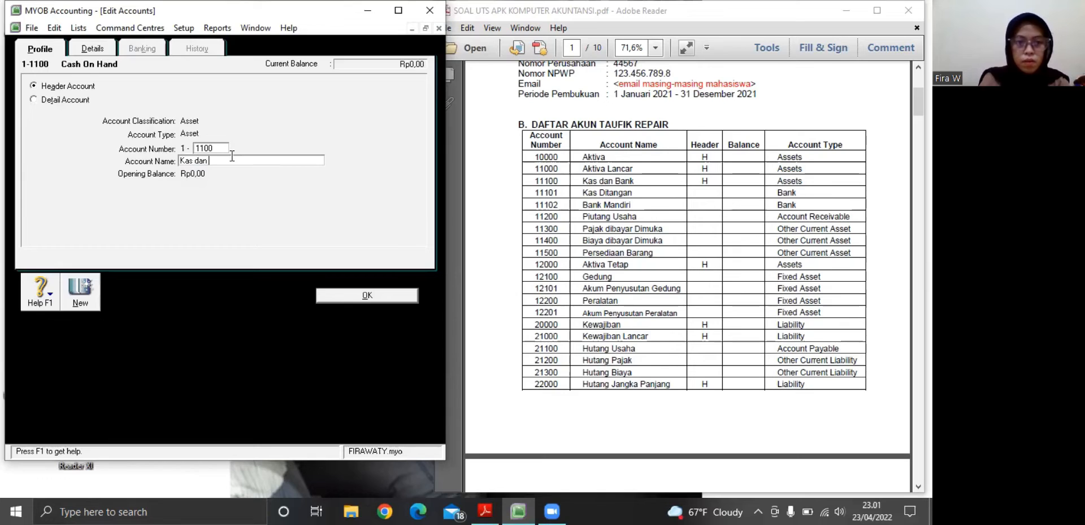
pyautogui.write('BANAK')
pyautogui.press('BackSpace')
pyautogui.press('BackSpace')
pyautogui.press('BackSpace')
pyautogui.press('BackSpace')
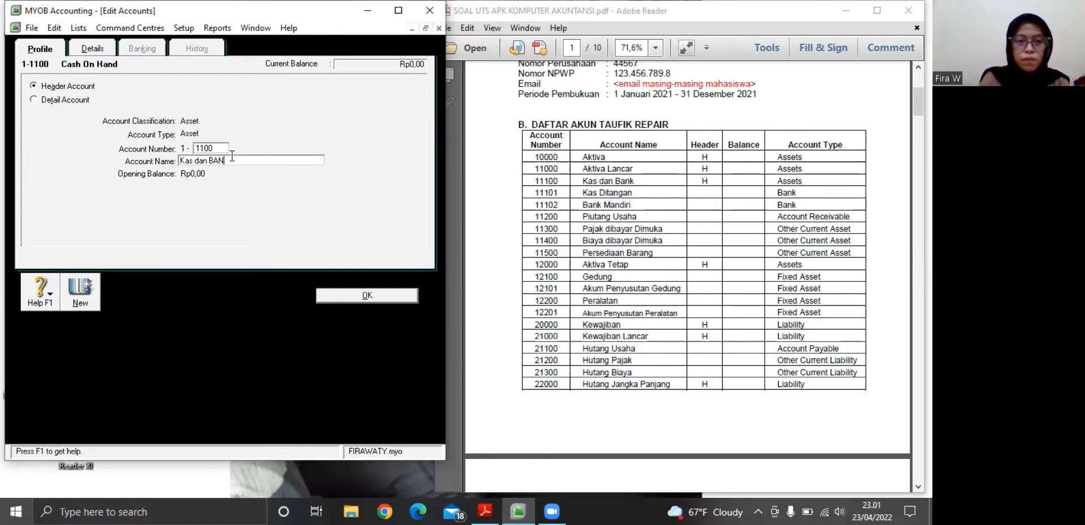
pyautogui.write('ank')
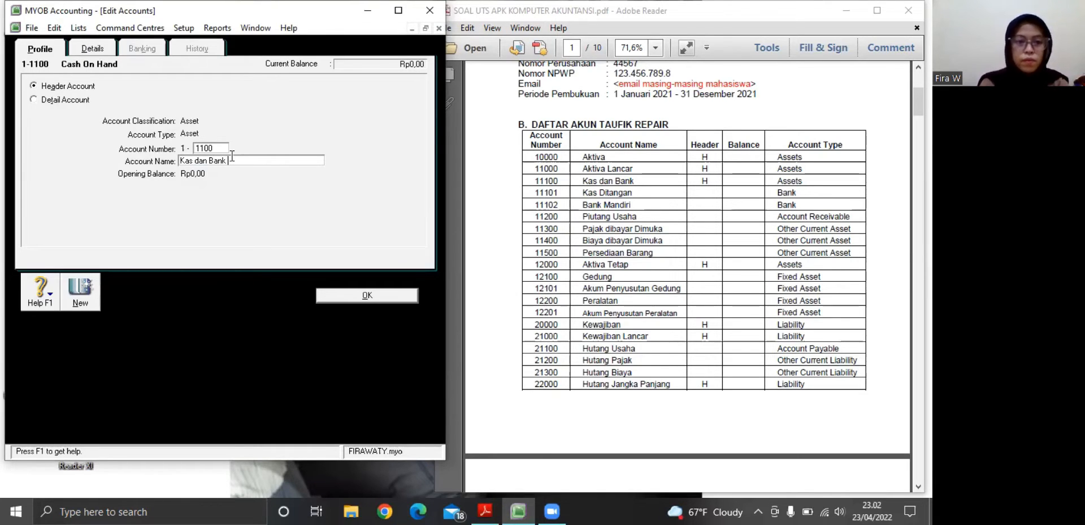
pyautogui.click(327, 294)
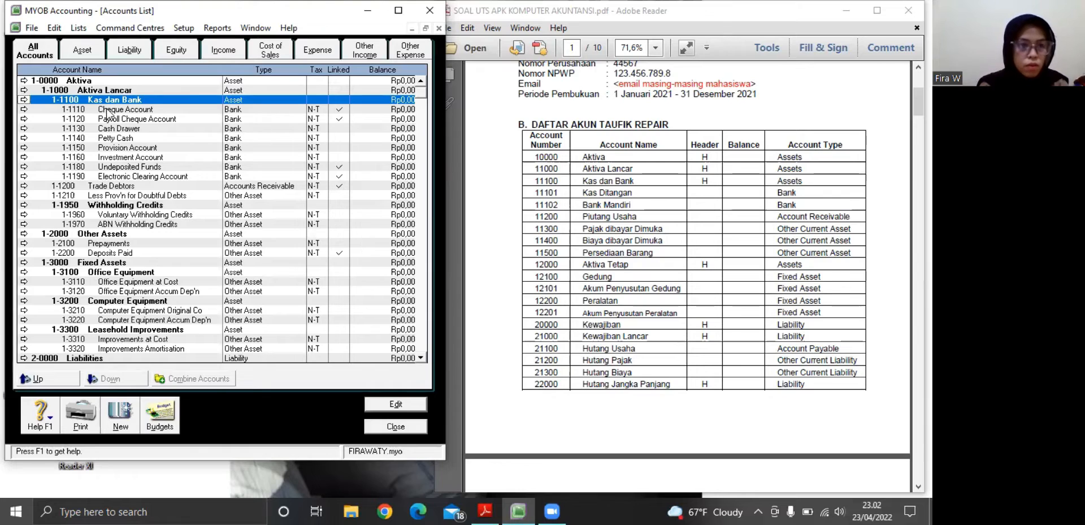
# Change the Cheque Account under Kas dan Bank to account number 1-1101 with the name Kas Ditangan
pyautogui.click(24, 109)
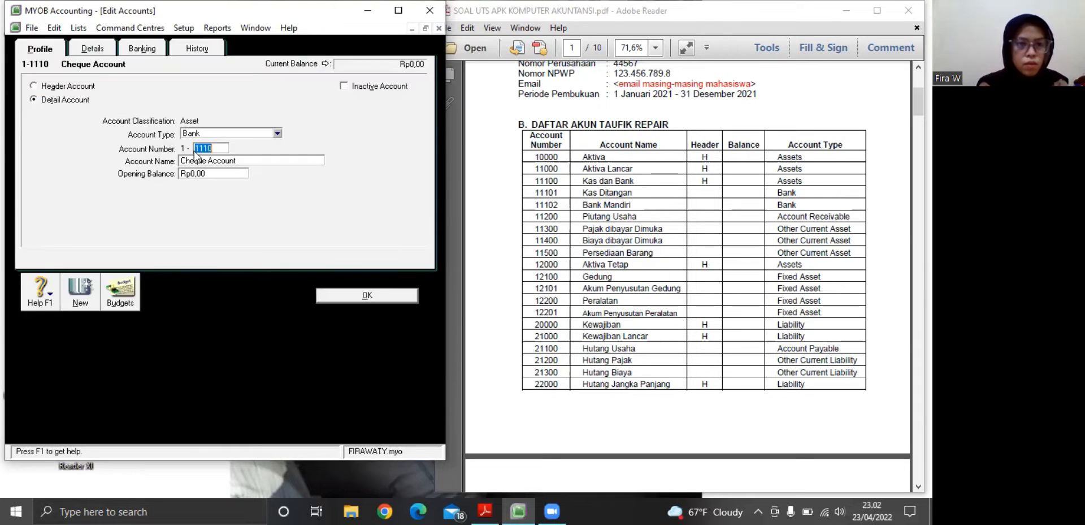
pyautogui.write('1')
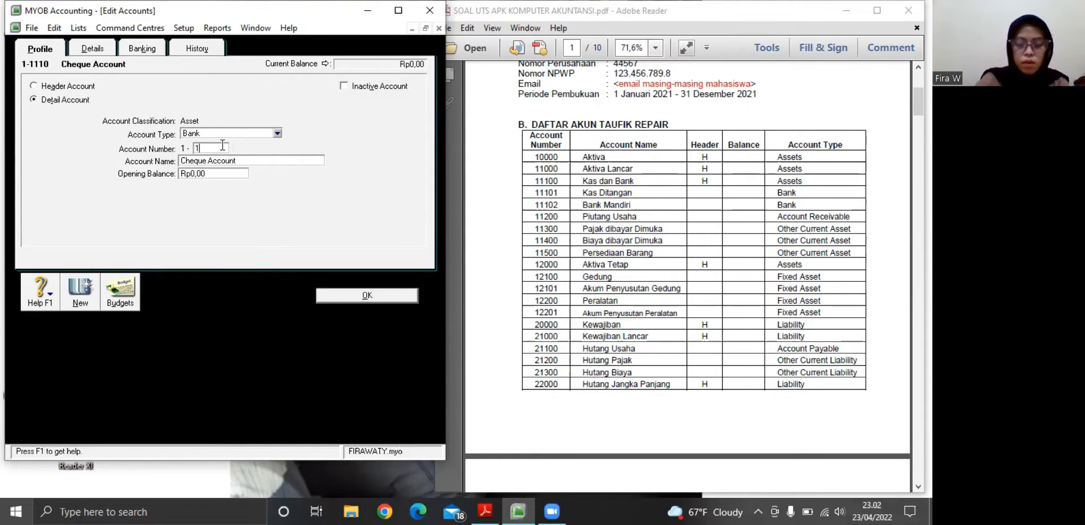
pyautogui.write('101')
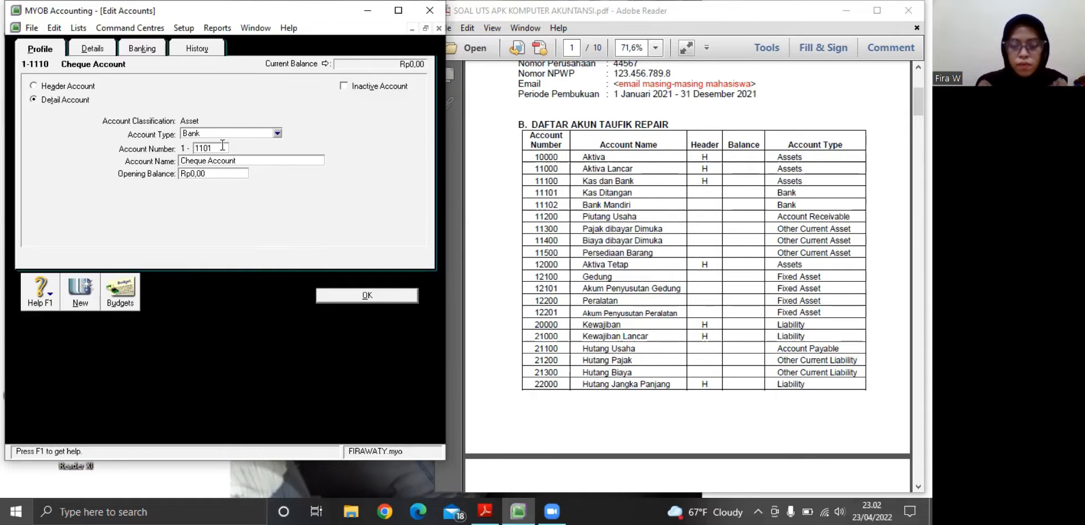
pyautogui.press('Tab')
pyautogui.write('Kas')
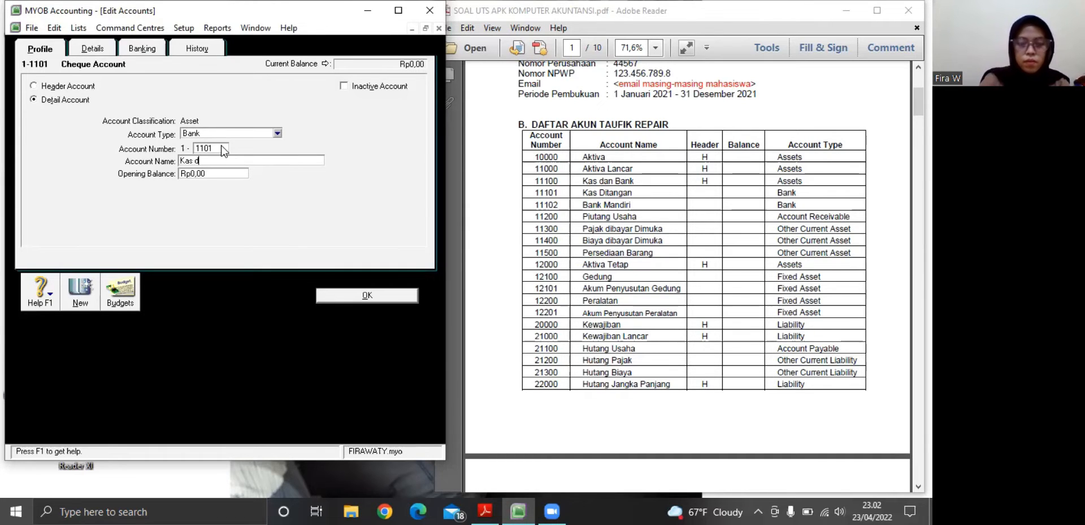
pyautogui.write(' Di')
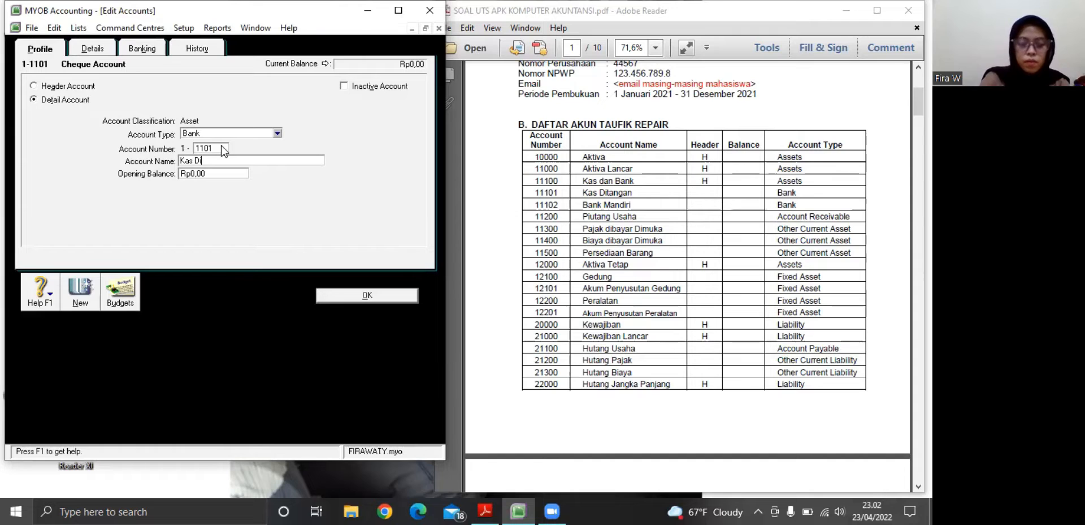
pyautogui.write('tangan')
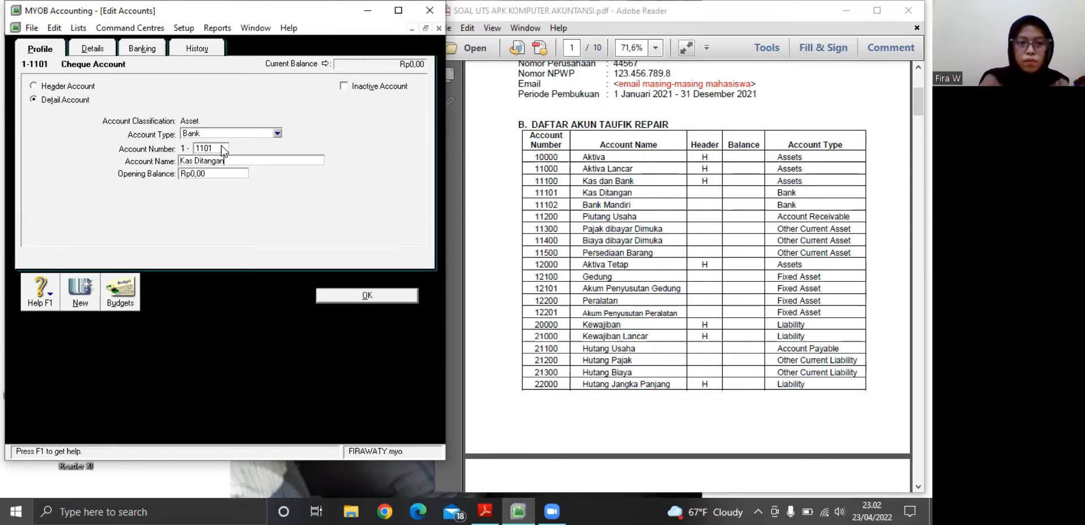
pyautogui.click(326, 296)
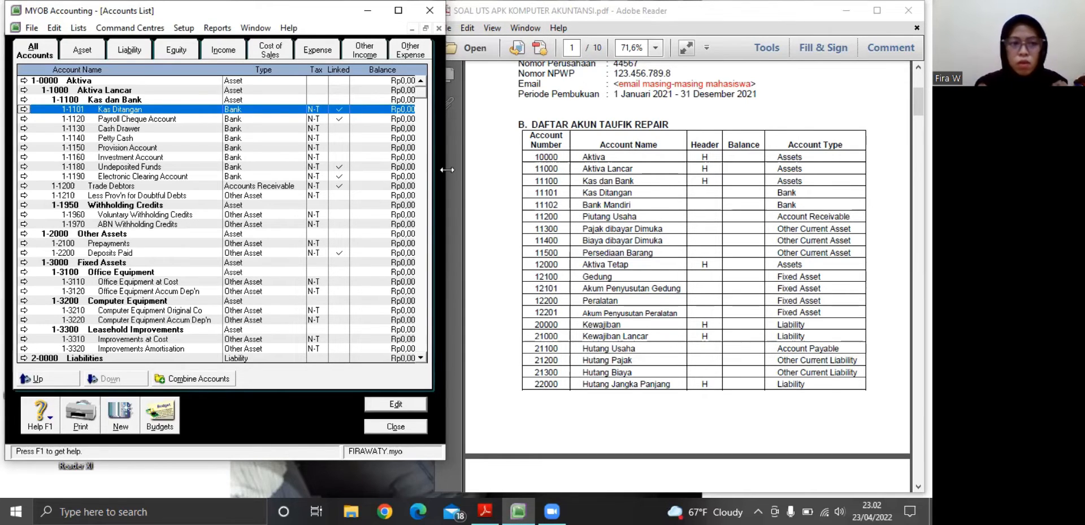
# Change the Payroll Cheque Account to account number 1-1102 with the name Bank Mandiri
pyautogui.click(23, 119)
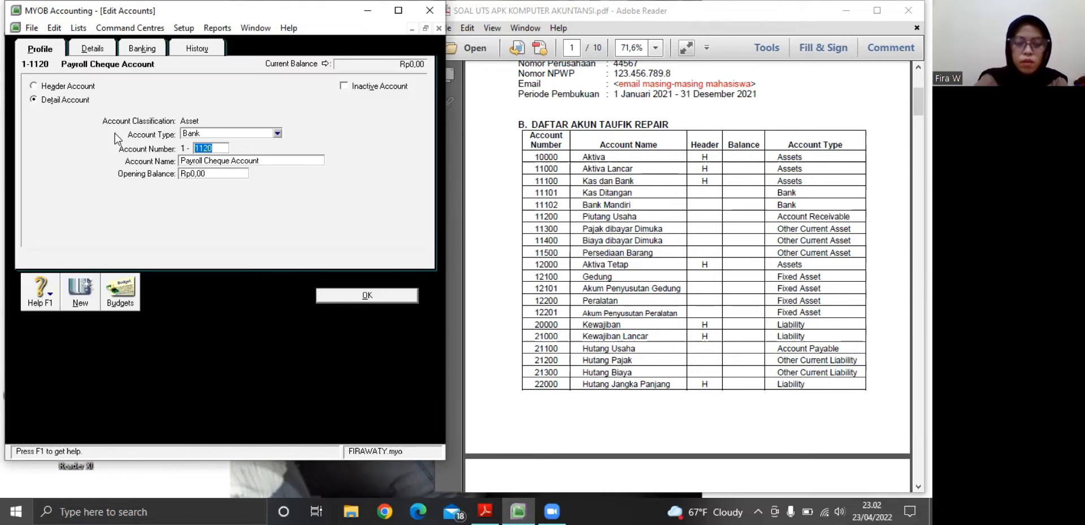
pyautogui.write('110')
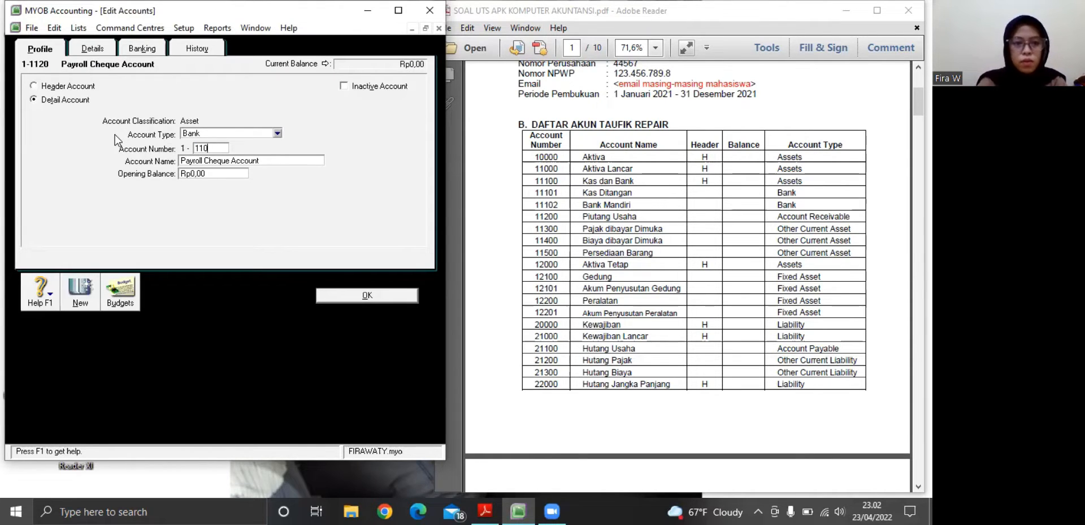
pyautogui.write('2')
pyautogui.press('Tab')
pyautogui.press('BackSpace')
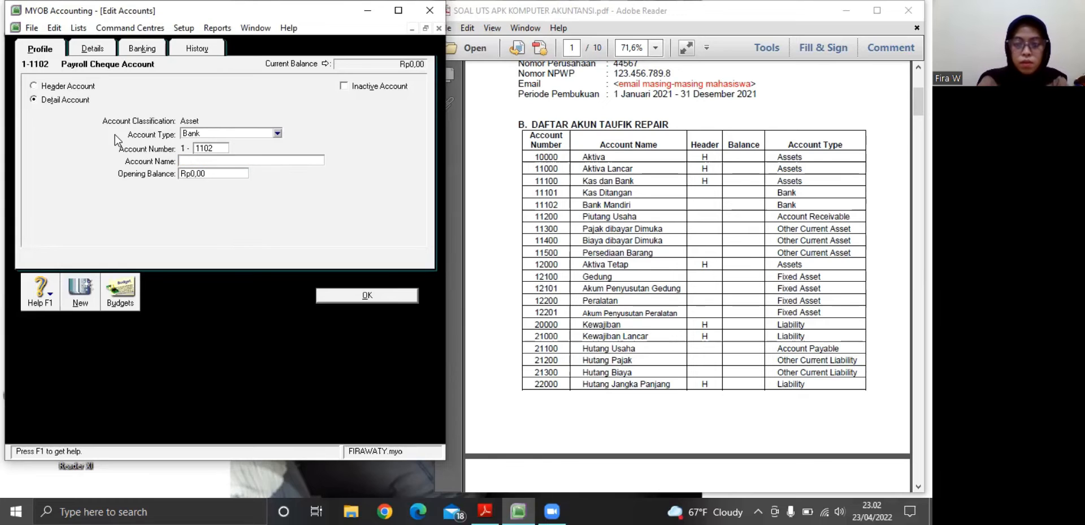
pyautogui.write('Bn')
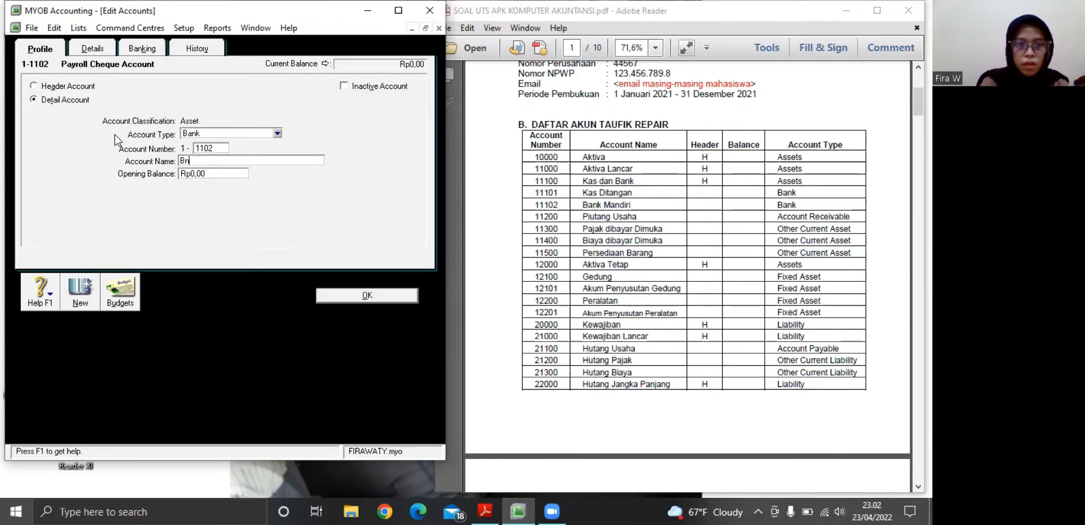
pyautogui.write('bk')
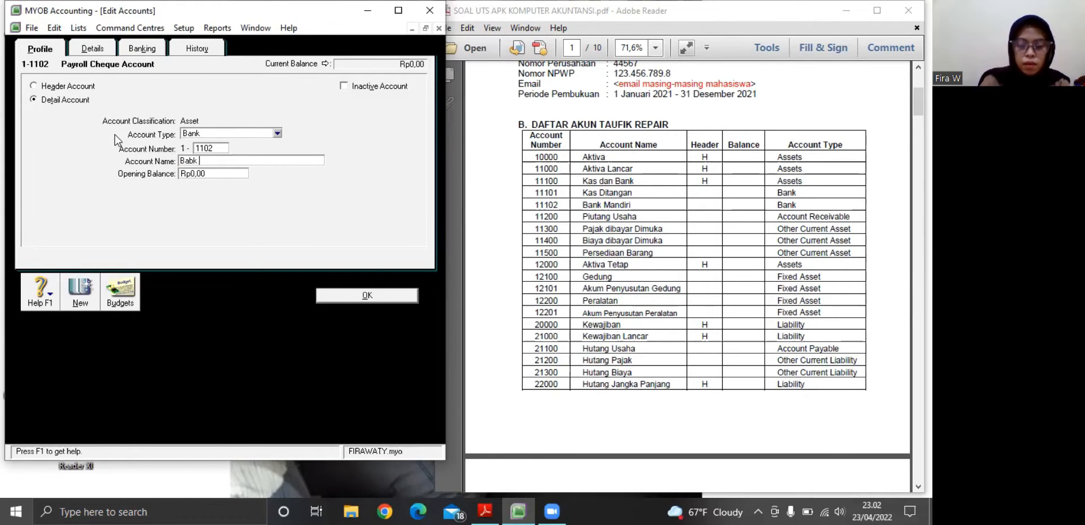
pyautogui.press('BackSpace')
pyautogui.write('B')
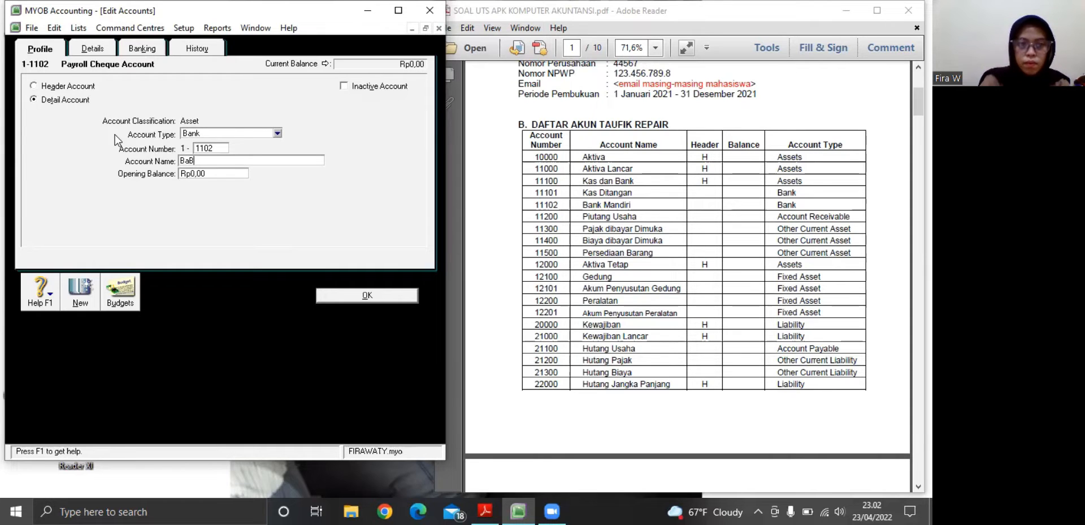
pyautogui.press('BackSpace')
pyautogui.press('BackSpace')
pyautogui.write('nk Mandiri')
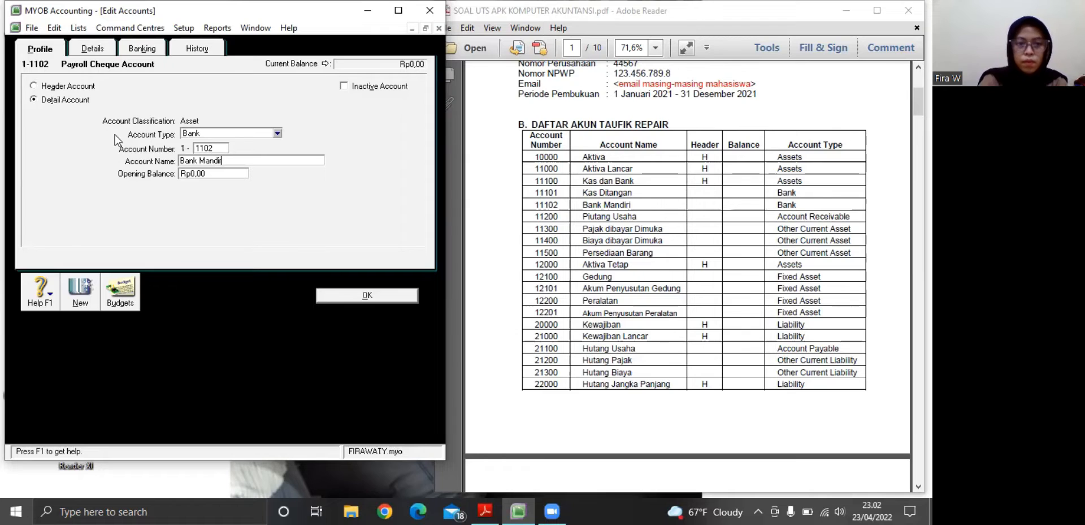
pyautogui.click(359, 293)
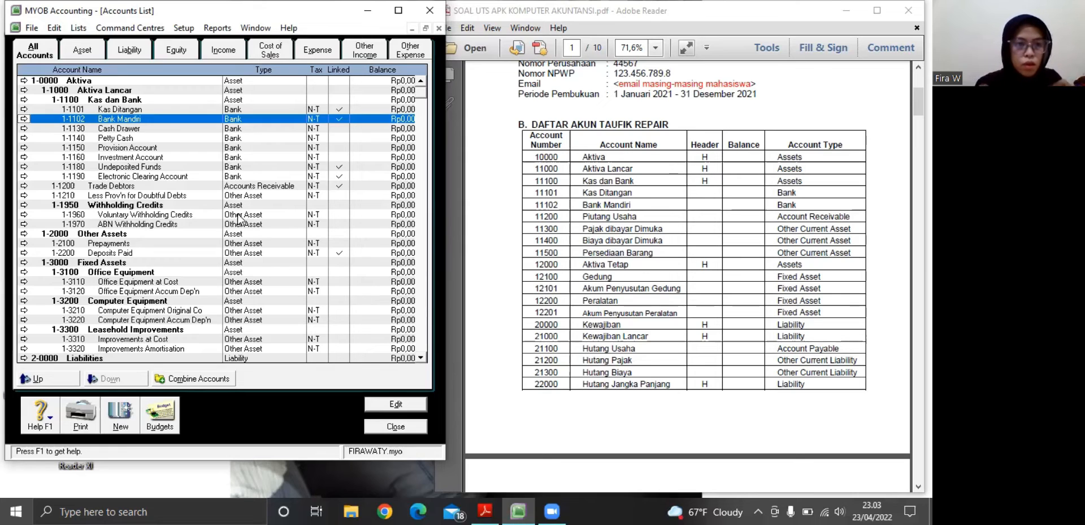
# Rename the accounts receivable account 1-1200 Trade Debtors as Piutang Usaha
pyautogui.click(21, 185)
pyautogui.press('Tab')
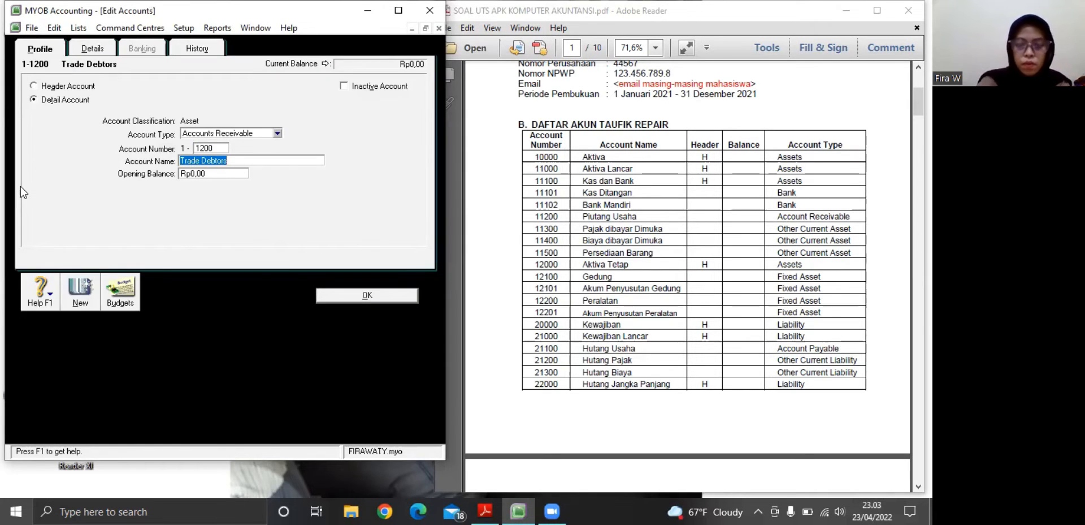
pyautogui.press('BackSpace')
pyautogui.write('P')
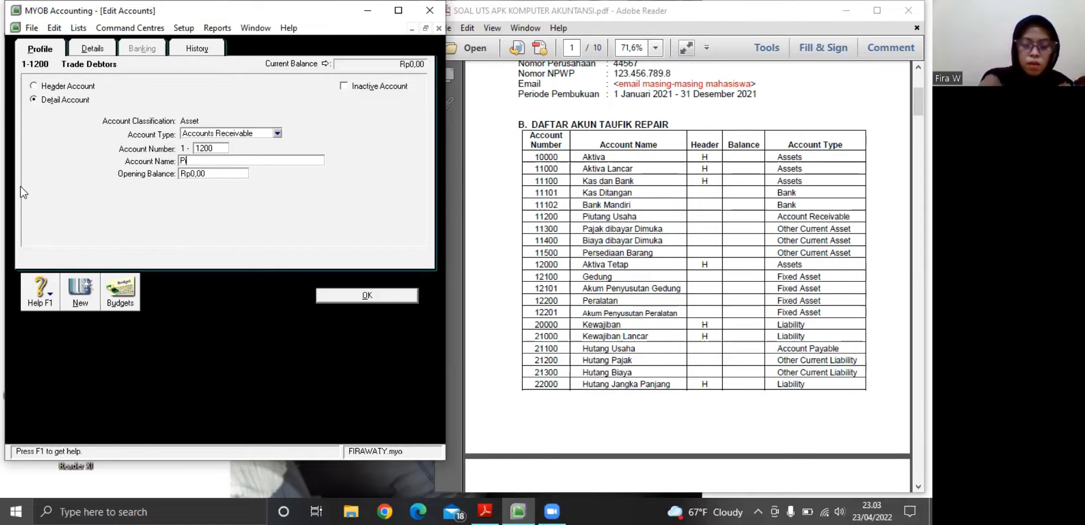
pyautogui.write('iutan')
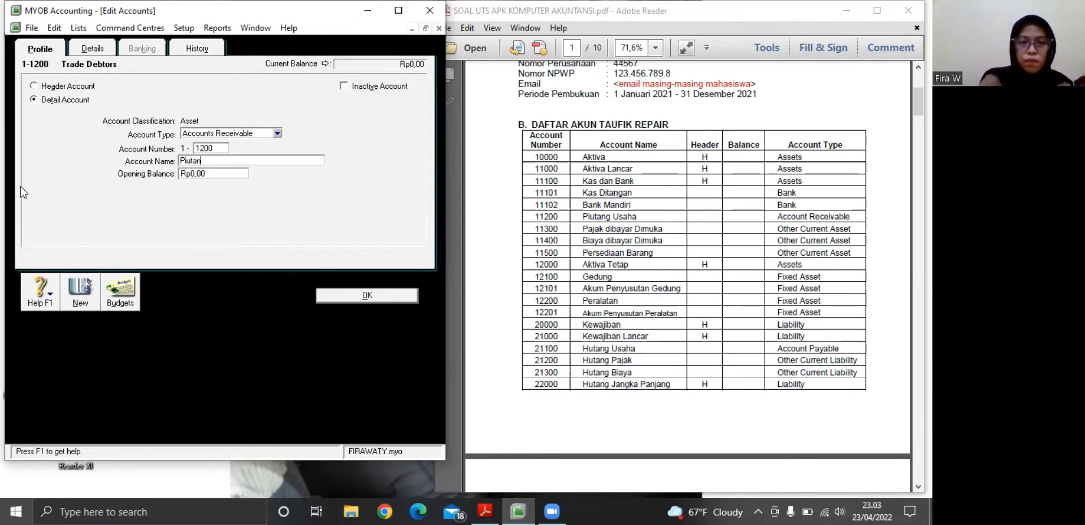
pyautogui.write('g Usaha')
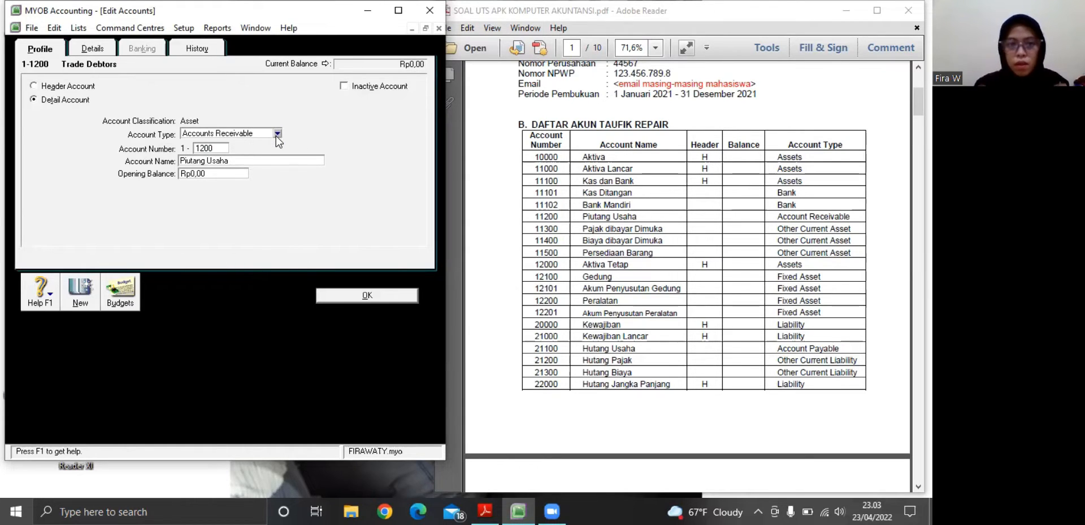
pyautogui.click(329, 290)
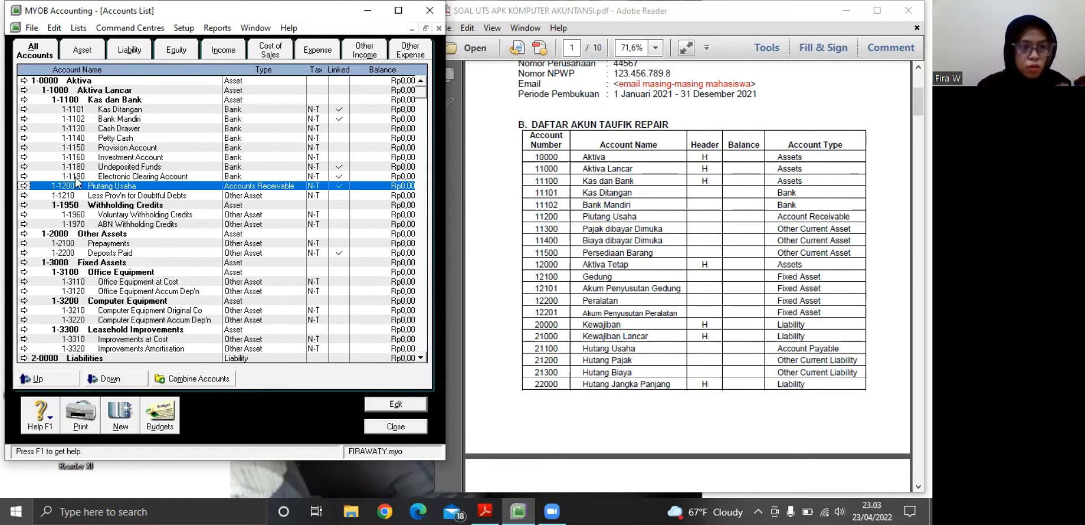
# Renumber the Less Prov'n for Doubtful Debts account as 1-1300 and rename it Pajak Dibayar Dimuka
pyautogui.click(23, 196)
pyautogui.write('1')
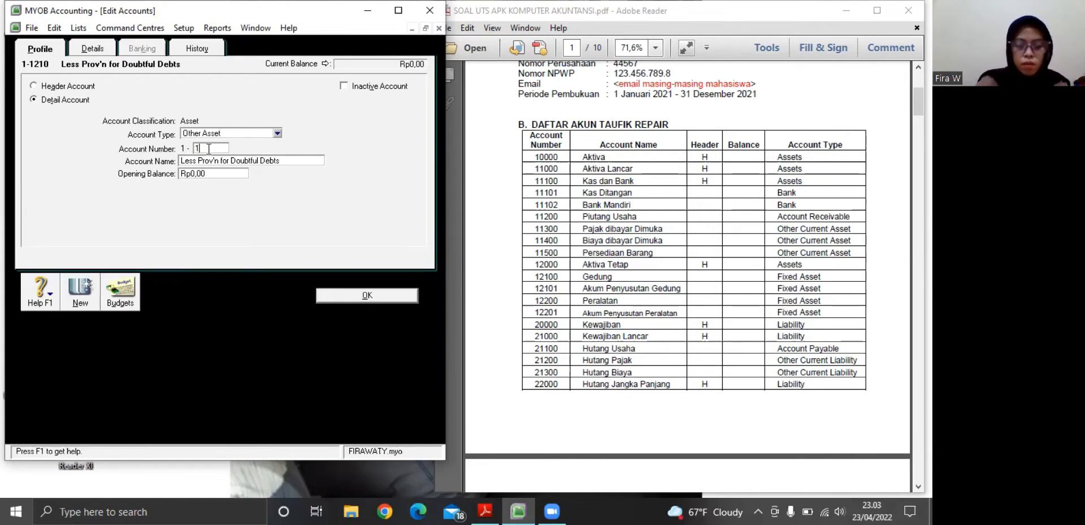
pyautogui.write('300')
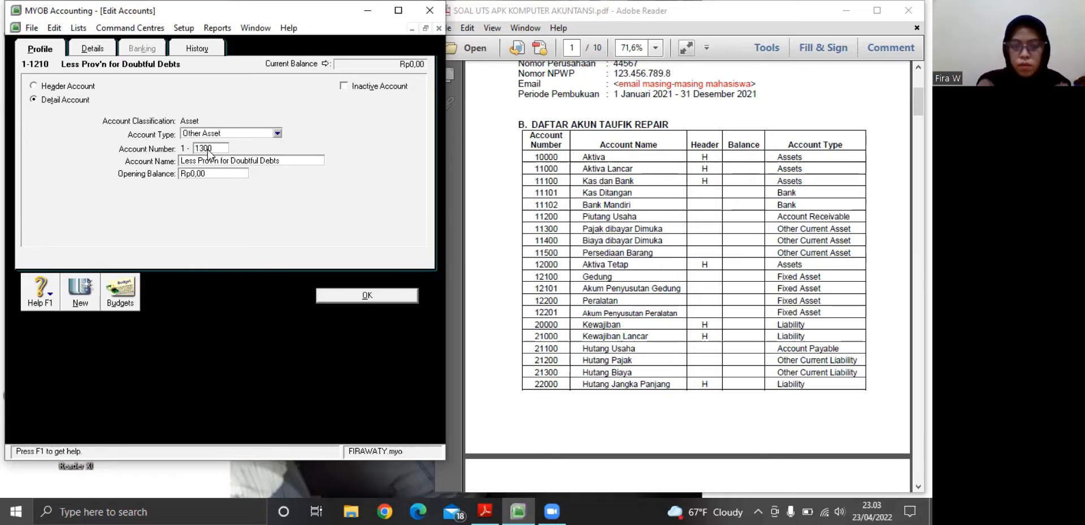
pyautogui.press('Tab')
pyautogui.press('BackSpace')
pyautogui.write('Pajak')
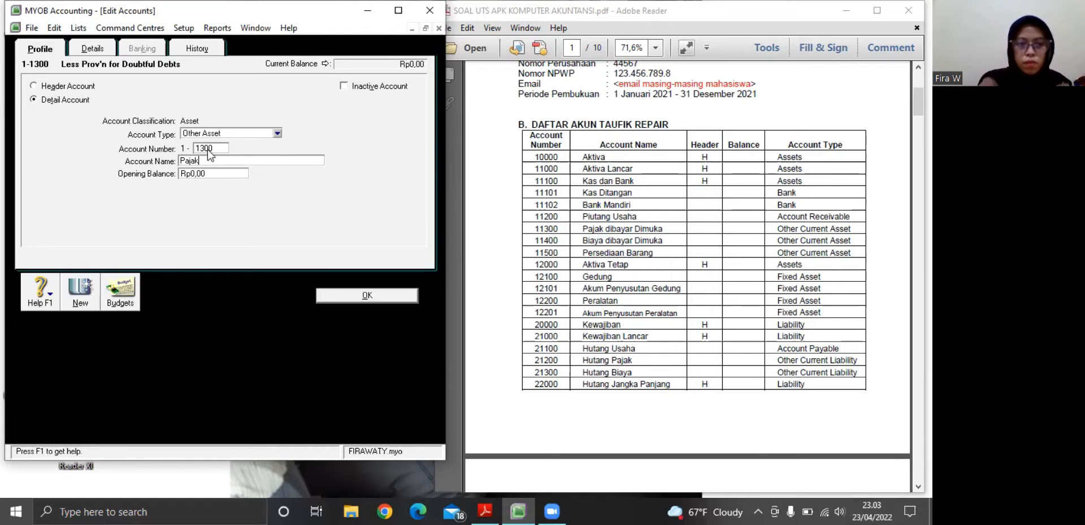
pyautogui.write(' Dibayar')
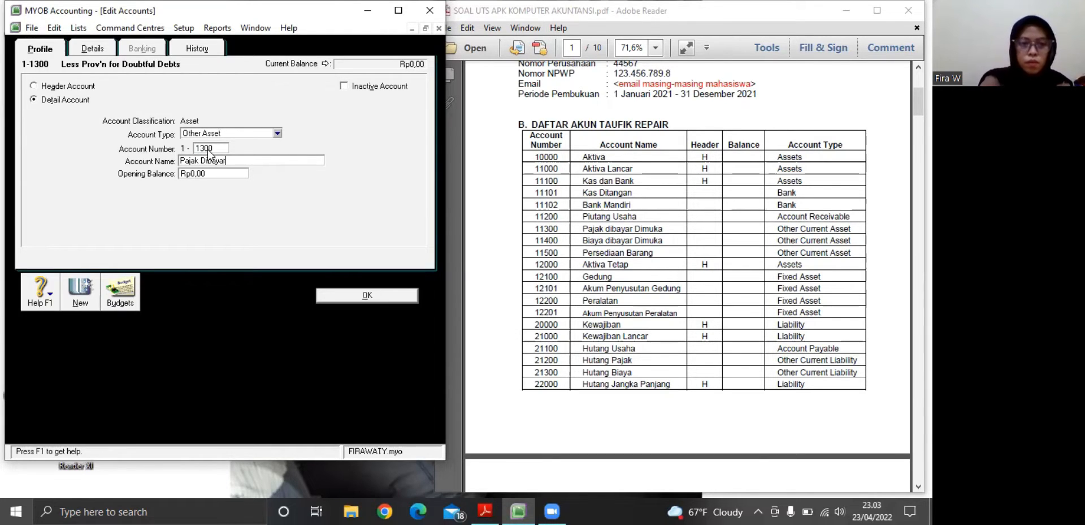
pyautogui.write(' Dimuka')
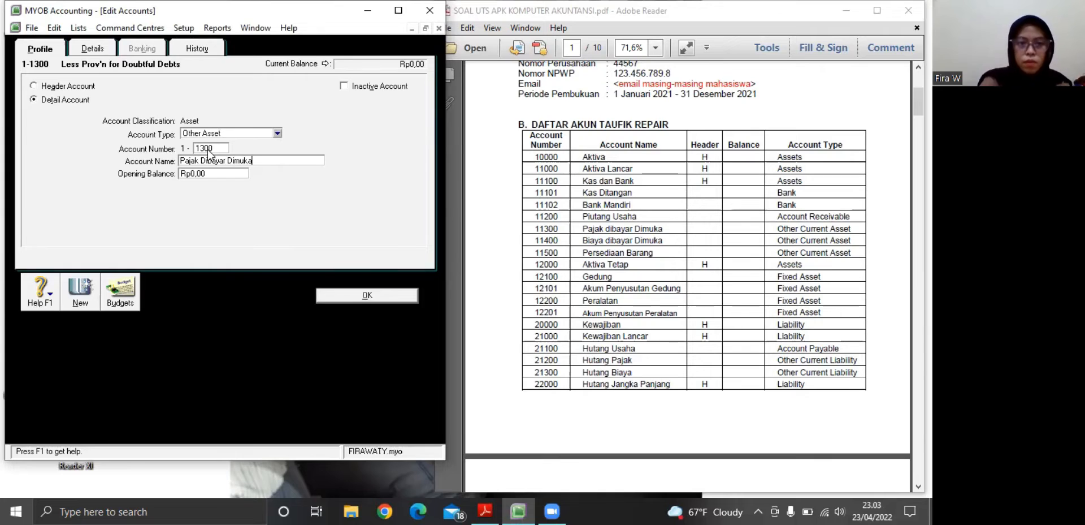
# Set the account type of Pajak Dibayar Dimuka to Other Current Asset and save the account
pyautogui.click(277, 132)
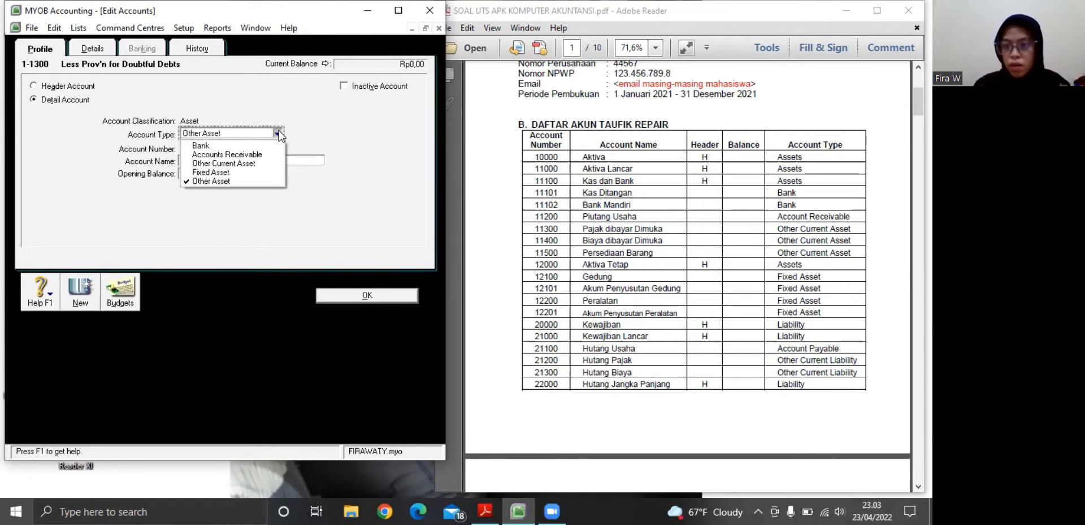
pyautogui.click(251, 163)
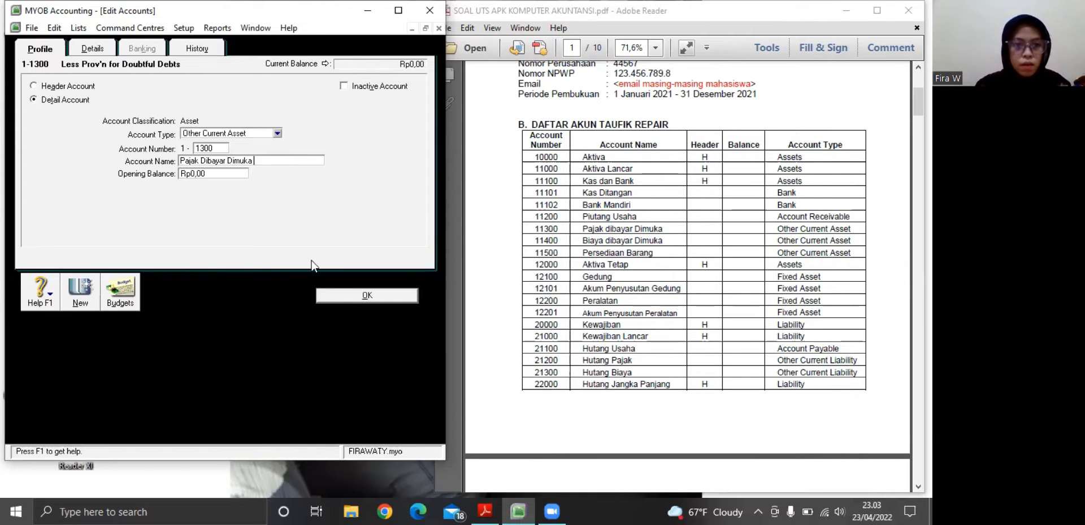
pyautogui.click(341, 300)
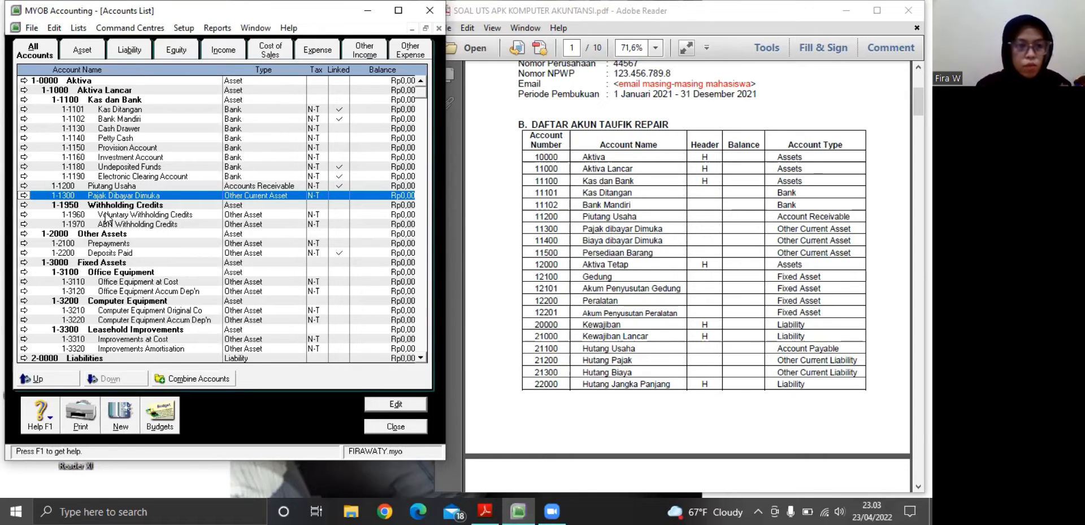
# Renumber the Withholding Credits header account as 1-1400 and rename it Biaya Dibayar Dimuka
pyautogui.click(24, 205)
pyautogui.press('BackSpace')
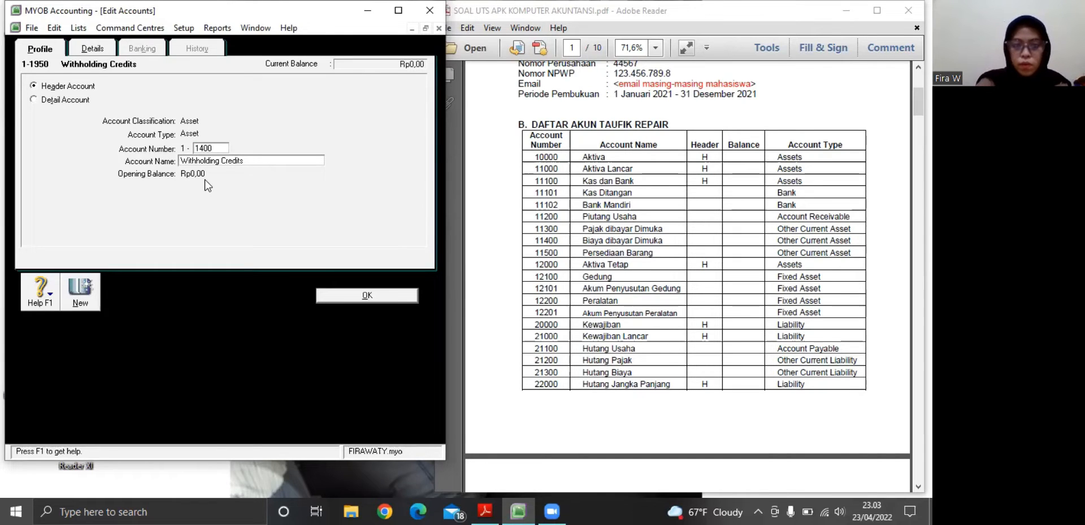
pyautogui.press('Tab')
pyautogui.press('BackSpace')
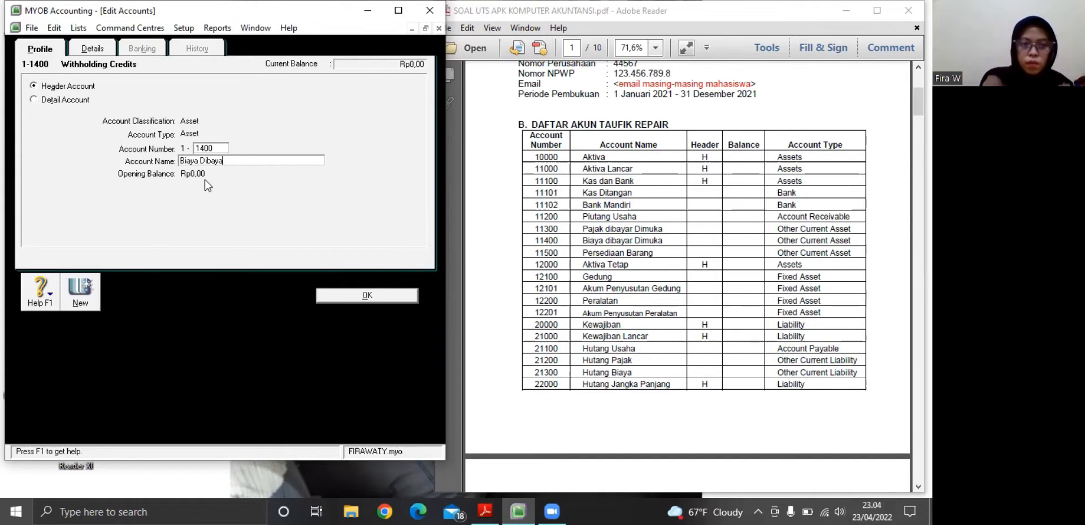
pyautogui.write('Biaya Dibayar Di')
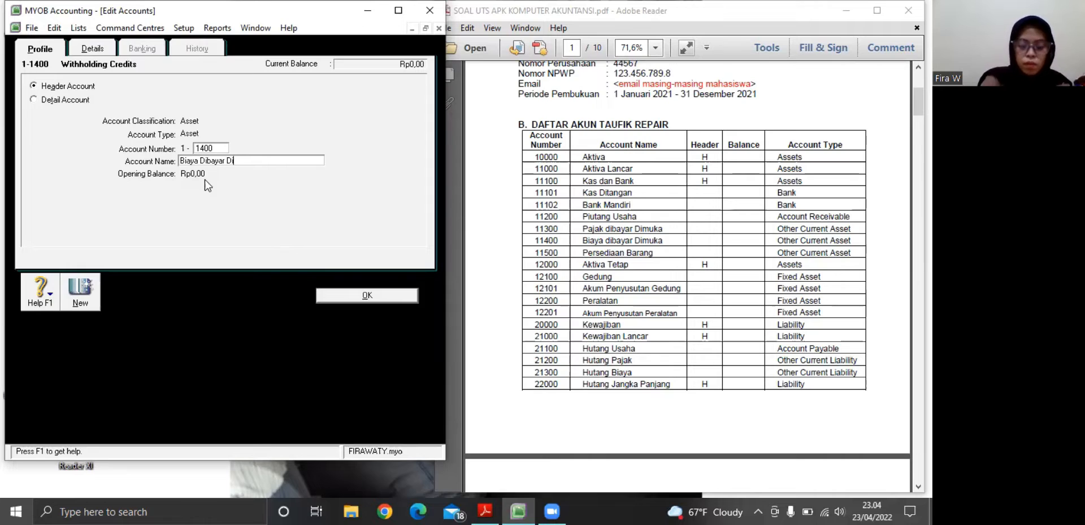
pyautogui.write('muka')
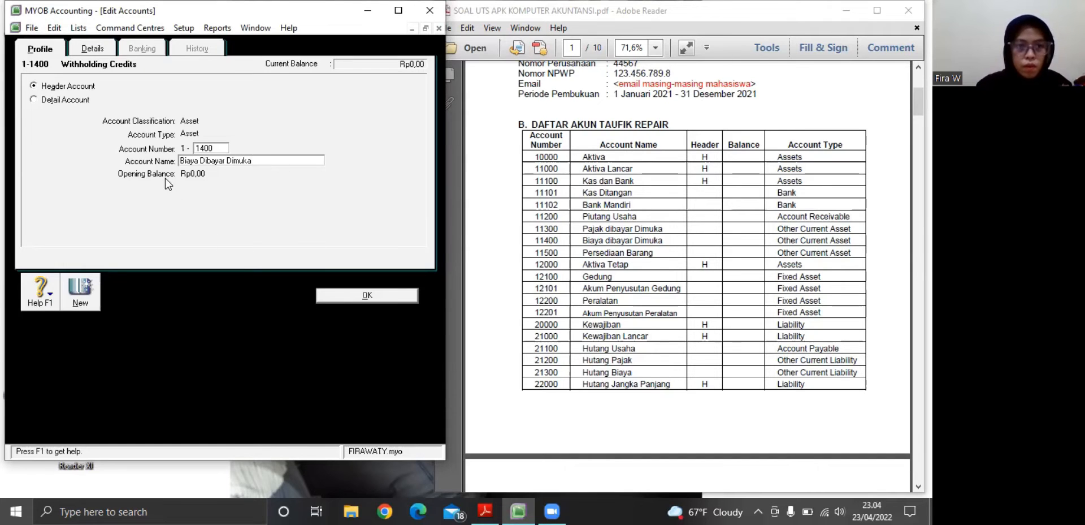
# Convert Biaya Dibayar Dimuka from a header to a detail account of type Other Current Asset and save it
pyautogui.click(34, 98)
pyautogui.click(277, 133)
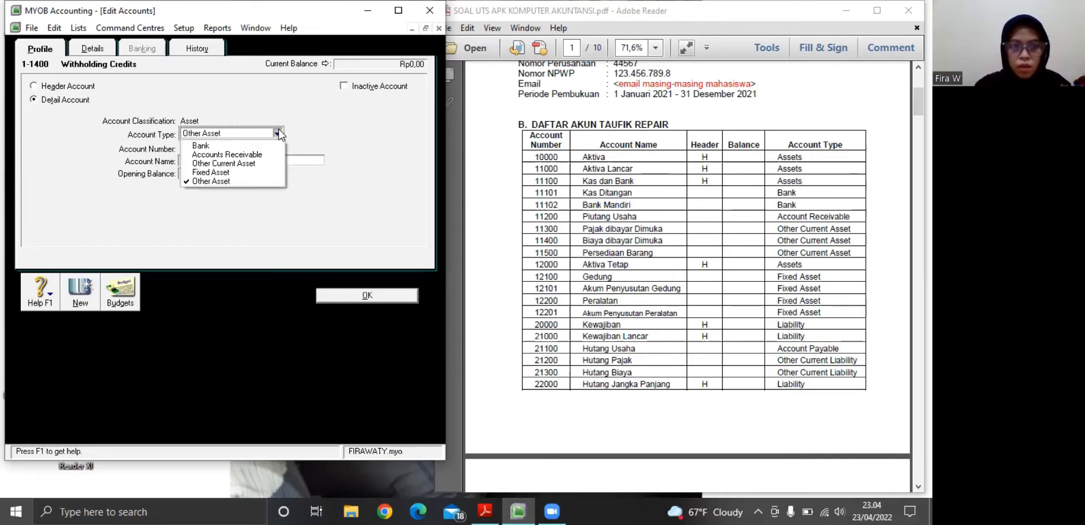
pyautogui.click(247, 163)
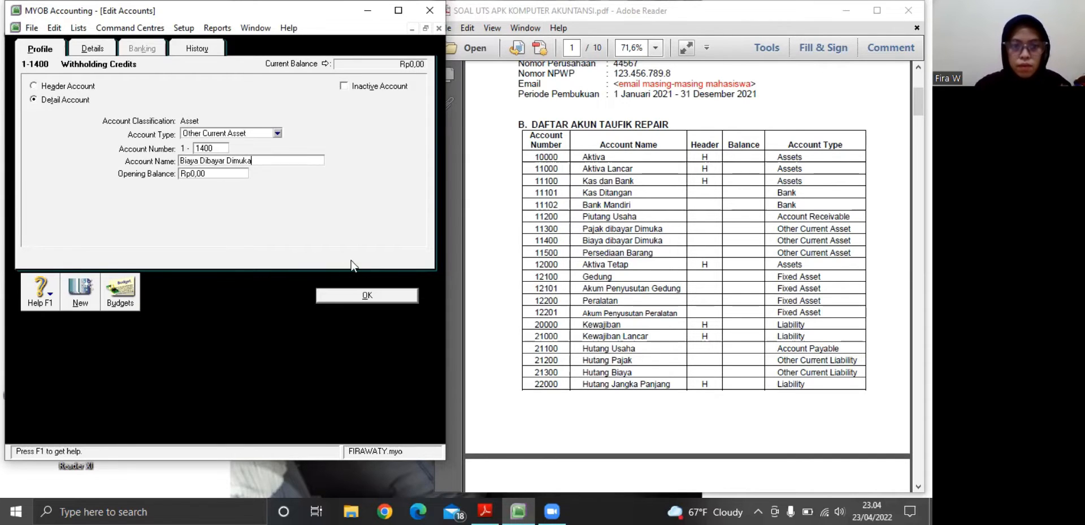
pyautogui.click(351, 297)
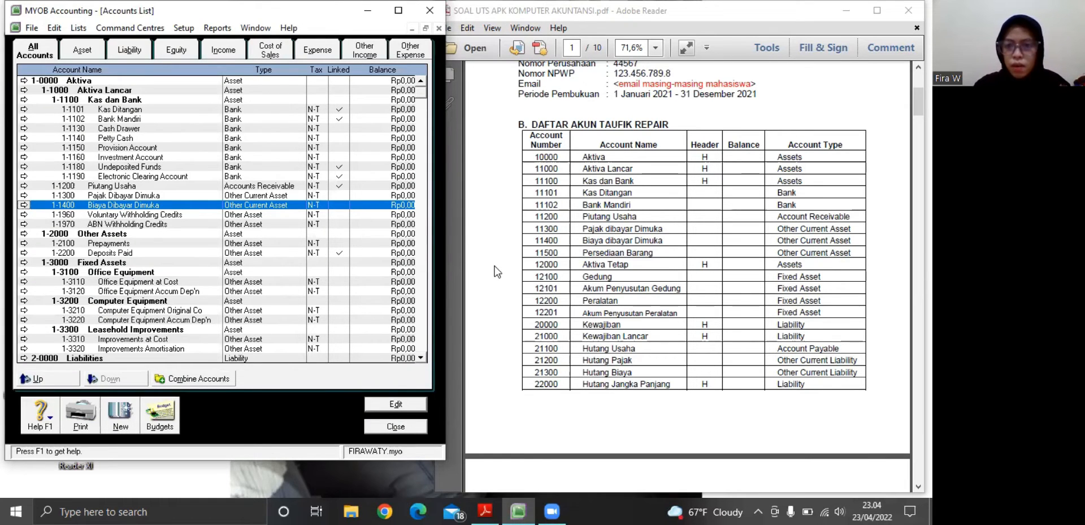
# Renumber the Voluntary Withholding Credits account as 1-1500 and rename it Persediaan Barang
pyautogui.click(24, 214)
pyautogui.press('BackSpace')
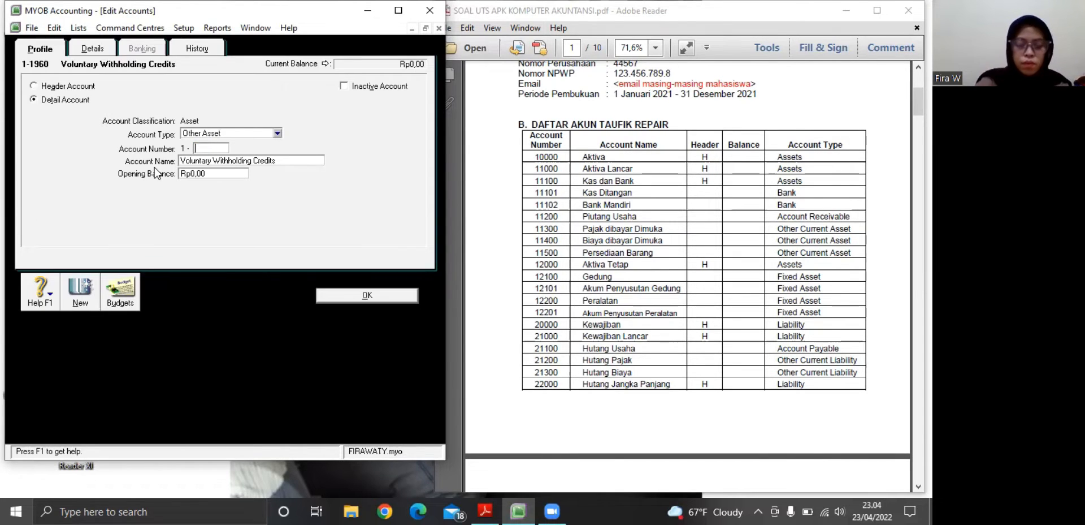
pyautogui.write('1500')
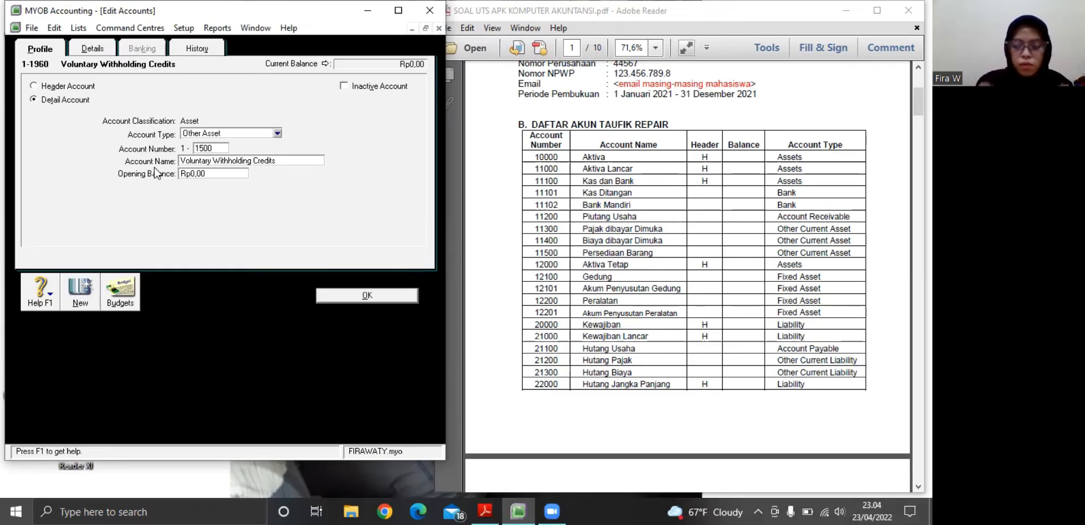
pyautogui.press('Tab')
pyautogui.press('BackSpace')
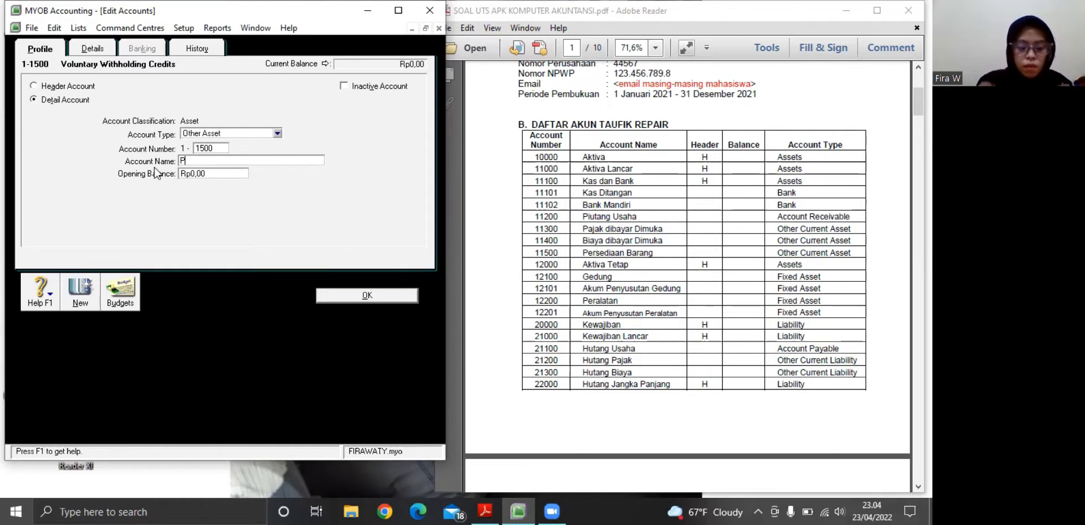
pyautogui.write('Persedia')
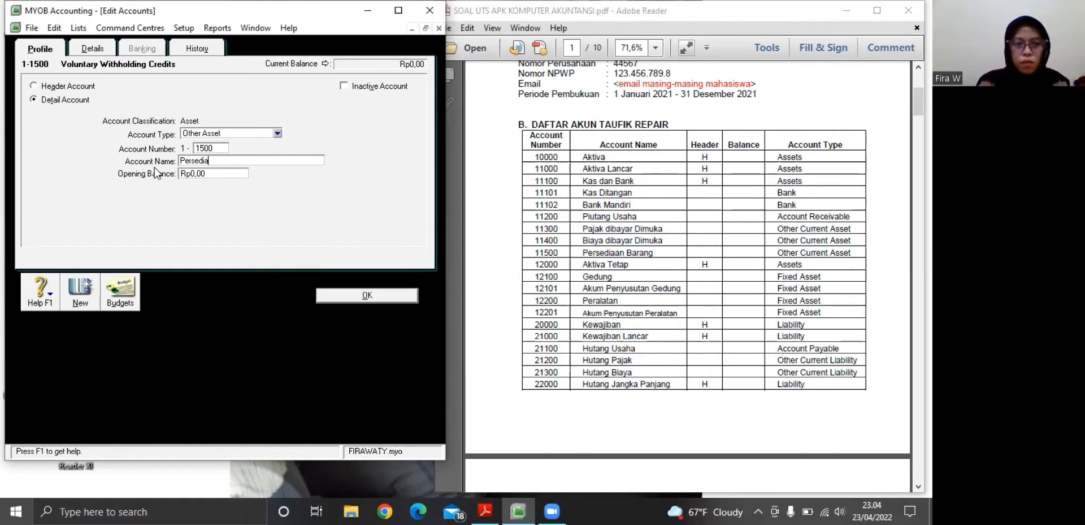
pyautogui.write('an Ba')
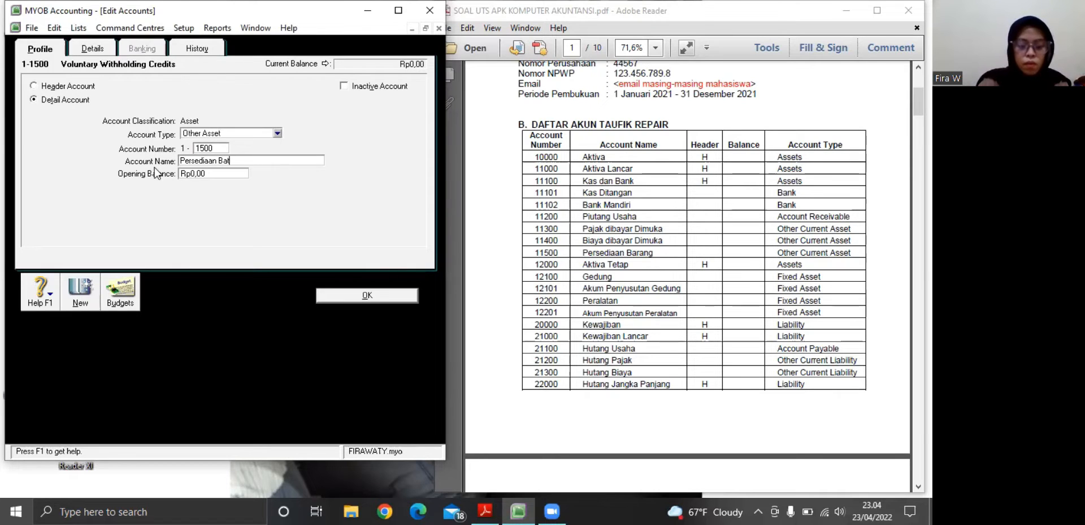
pyautogui.write('rang')
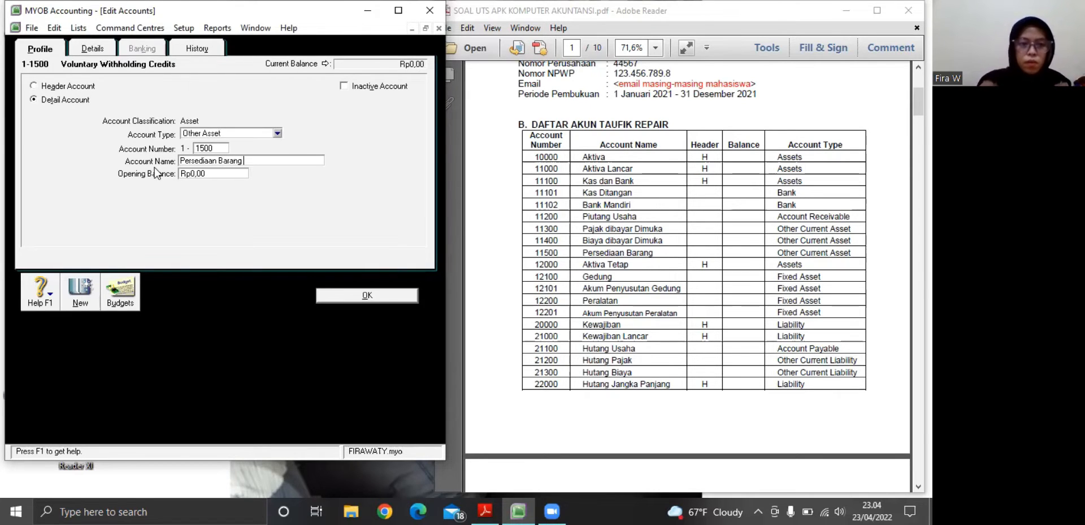
# Set the account type of Persediaan Barang to Other Current Asset and save the account
pyautogui.click(274, 135)
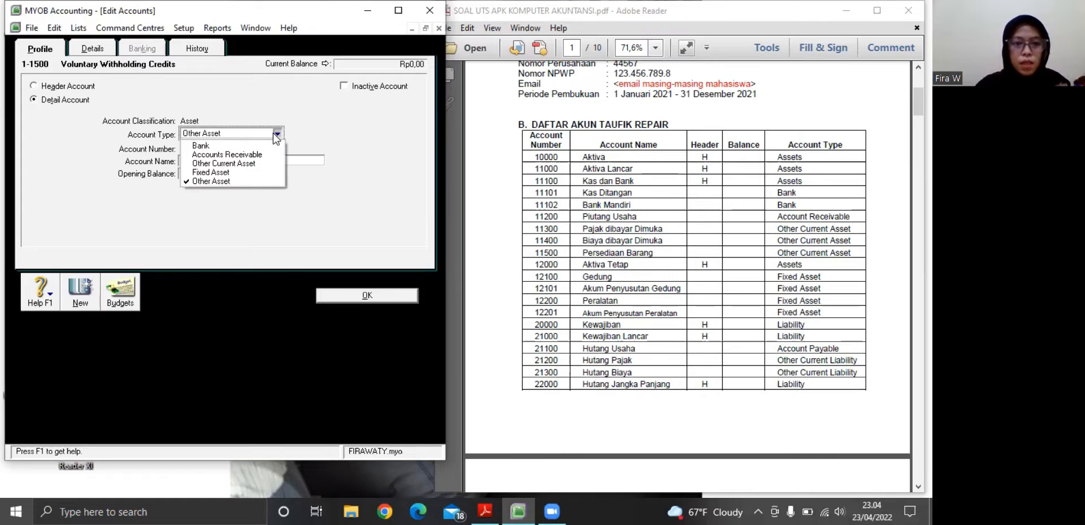
pyautogui.click(246, 164)
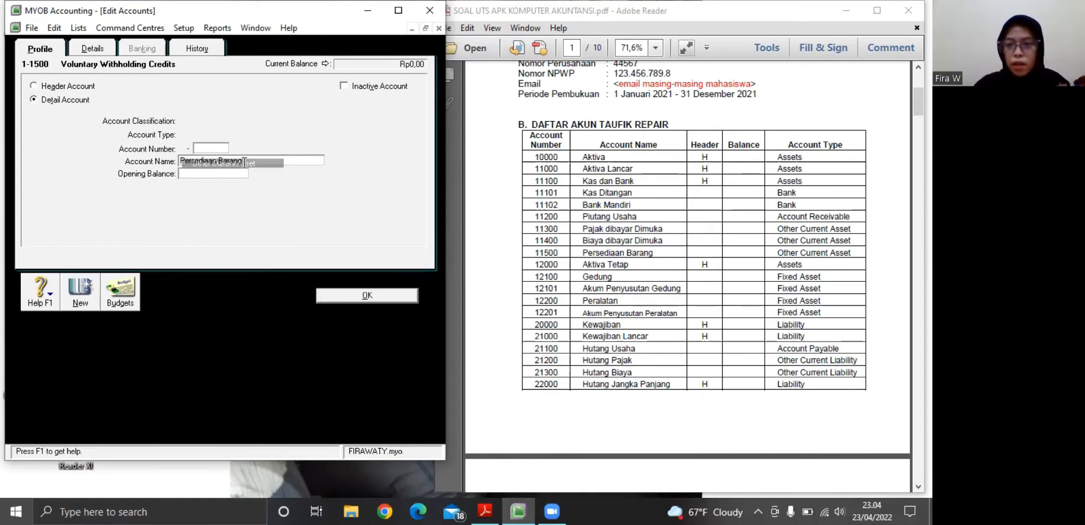
pyautogui.click(343, 297)
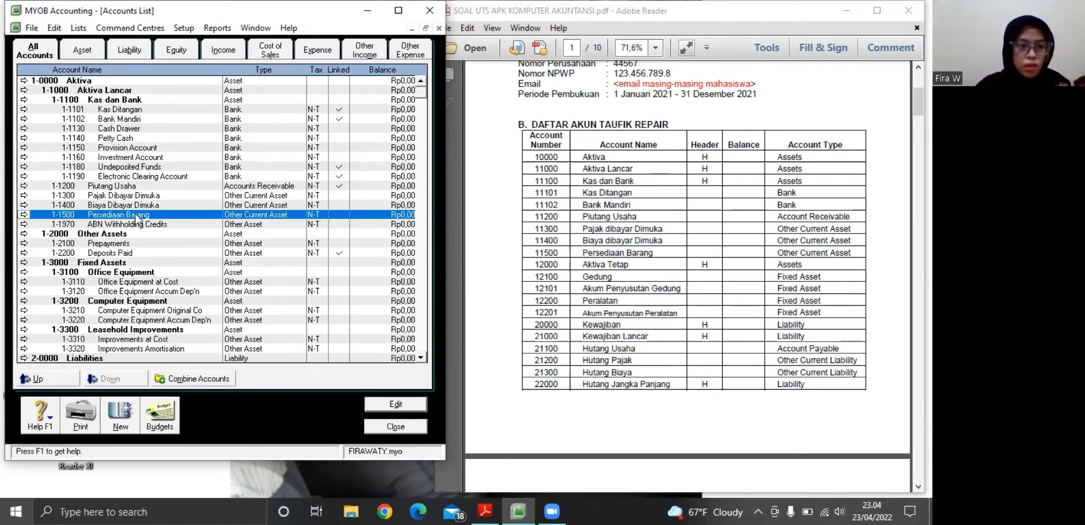
# Rename the Other Assets header account 1-2000 as Aktiva Tetap and save it
pyautogui.click(23, 234)
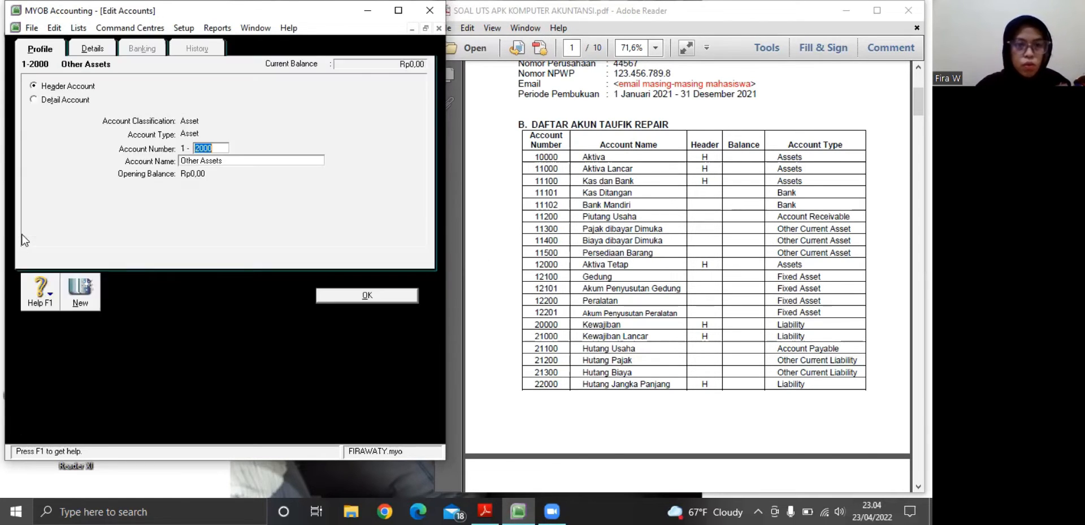
pyautogui.press('Tab')
pyautogui.press('BackSpace')
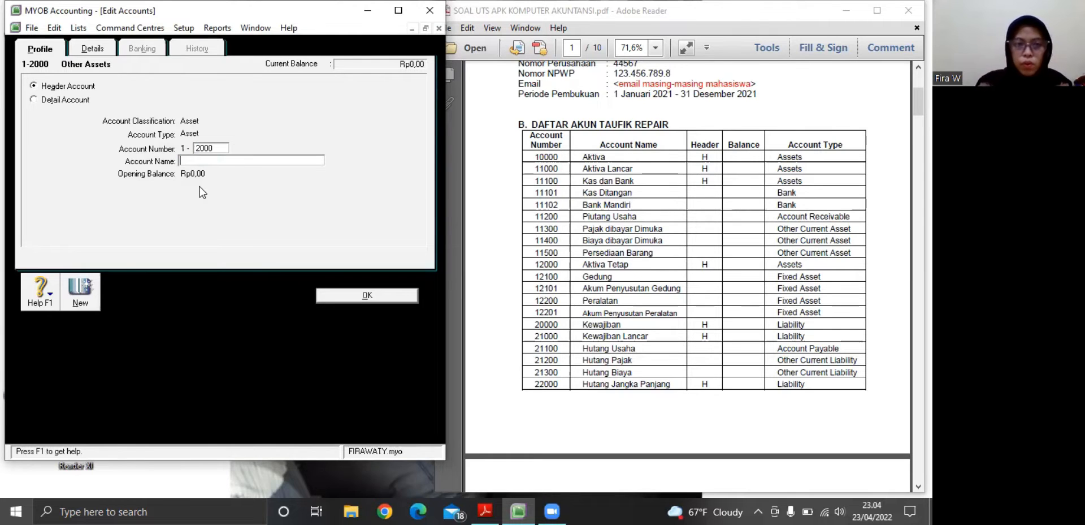
pyautogui.write('Akti')
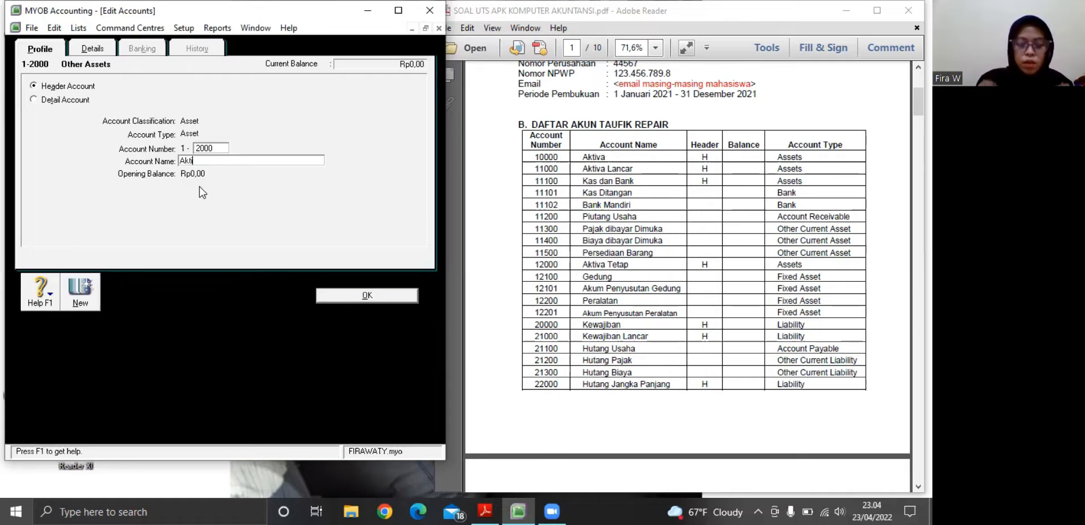
pyautogui.write('va Teta')
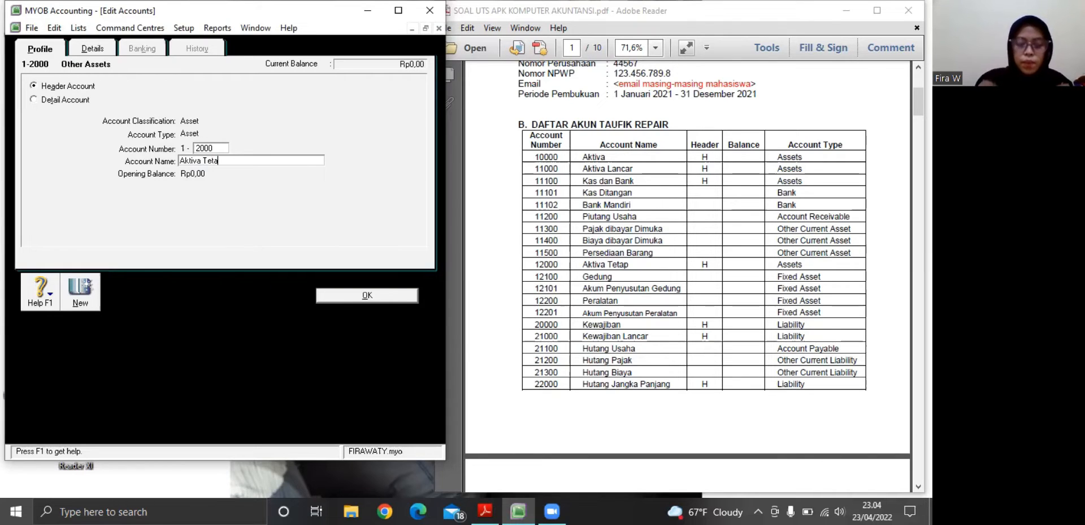
pyautogui.write('p')
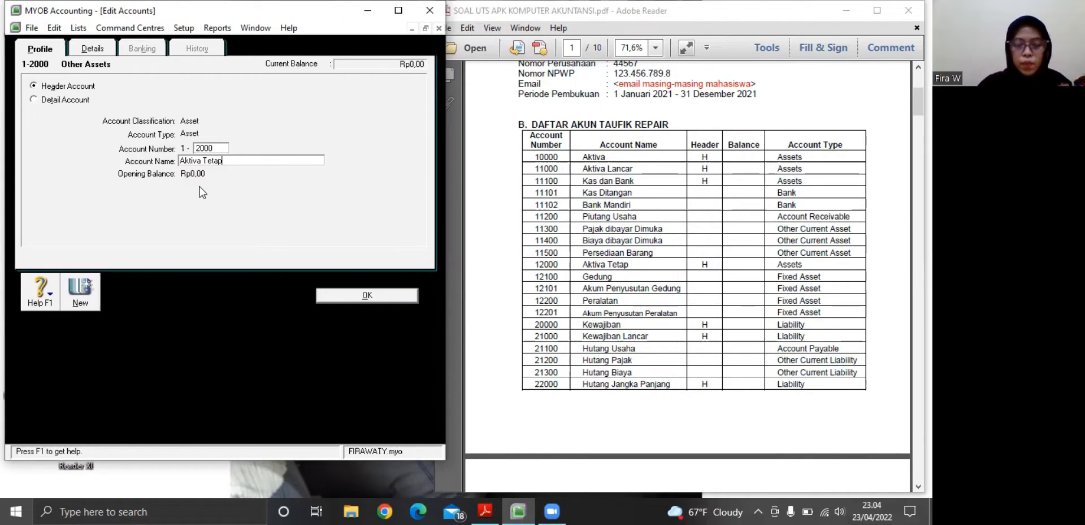
pyautogui.click(361, 296)
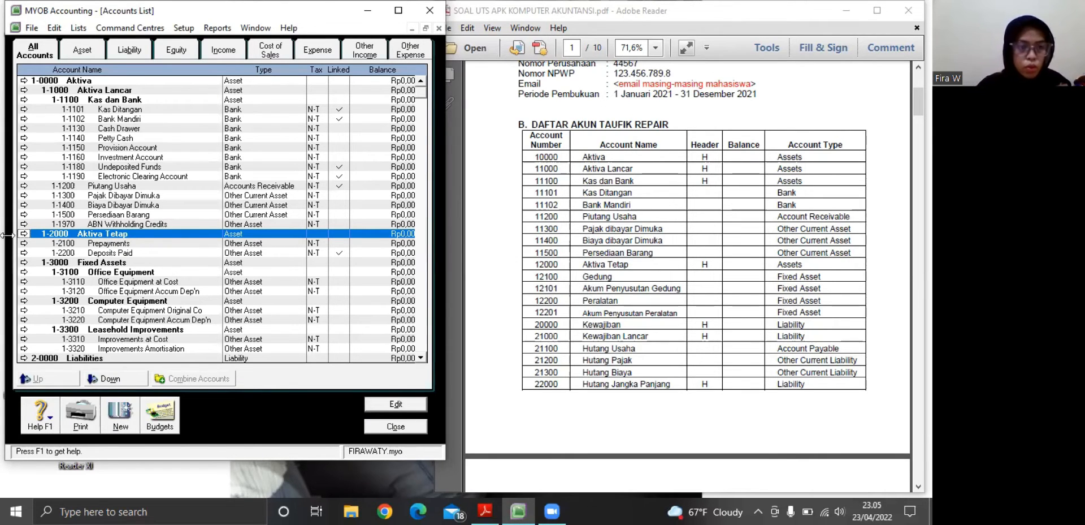
# Rename the Prepayments account 1-2100 as Gedung, with account type Fixed Asset, and save it
pyautogui.click(24, 243)
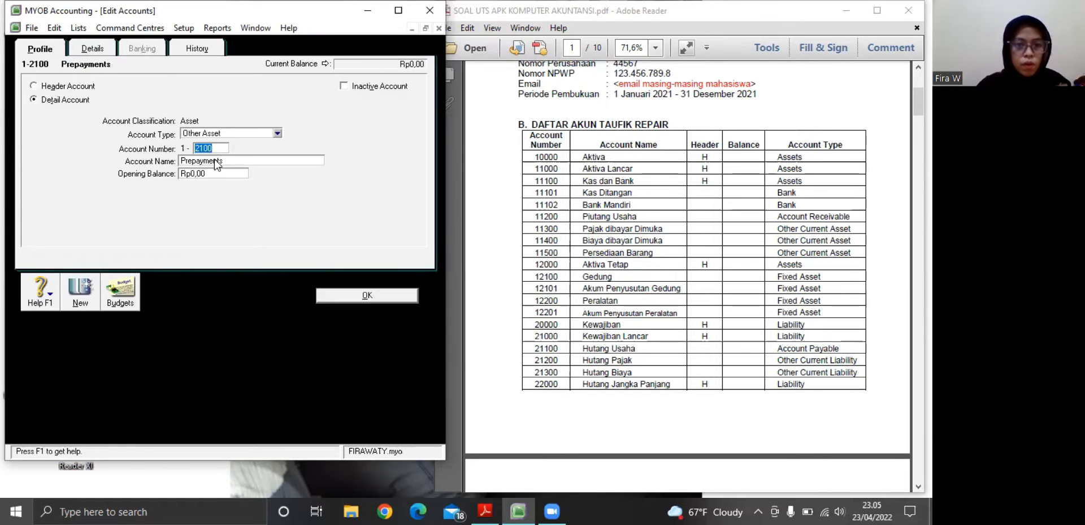
pyautogui.click(216, 160)
pyautogui.press('BackSpace')
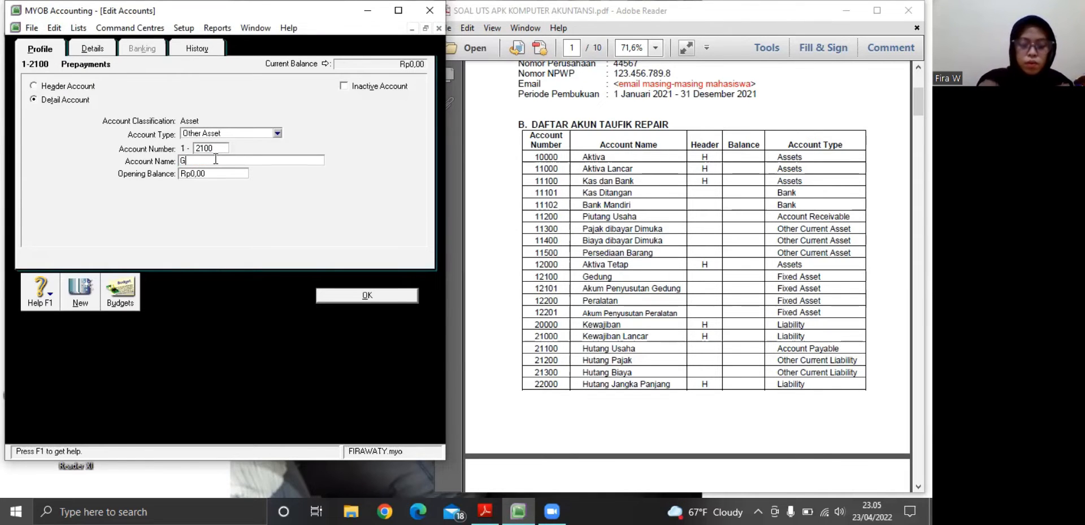
pyautogui.write('Gedung')
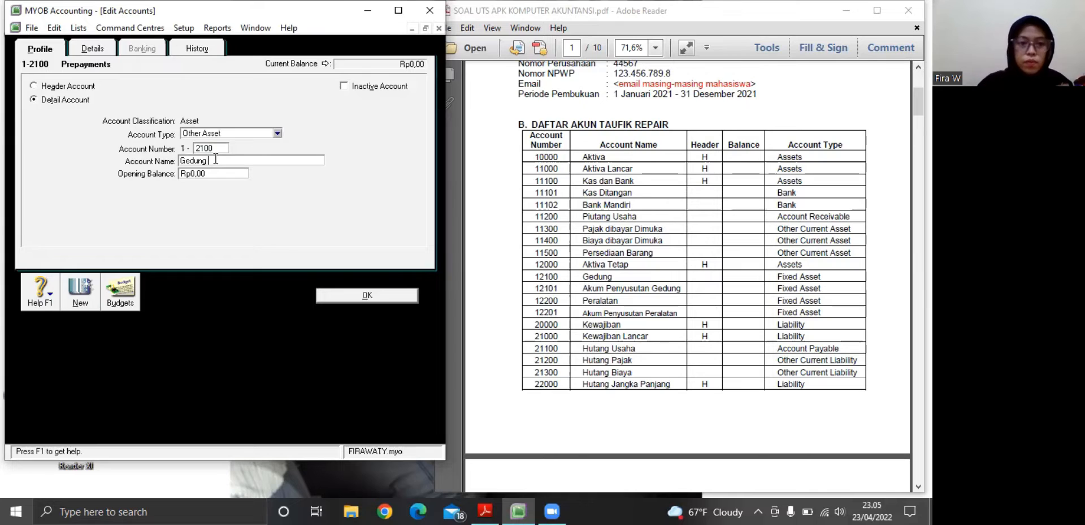
pyautogui.click(278, 134)
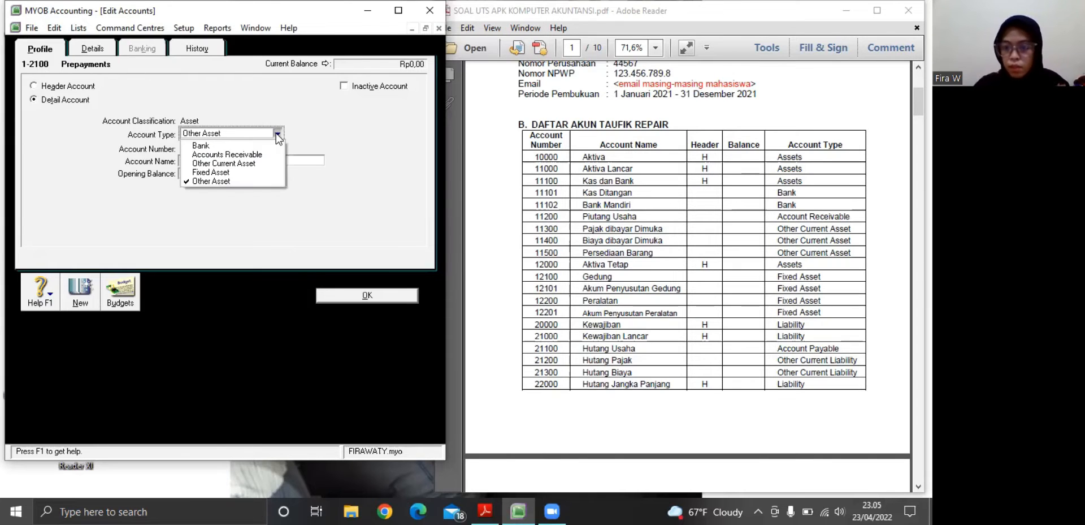
pyautogui.click(225, 173)
pyautogui.click(343, 296)
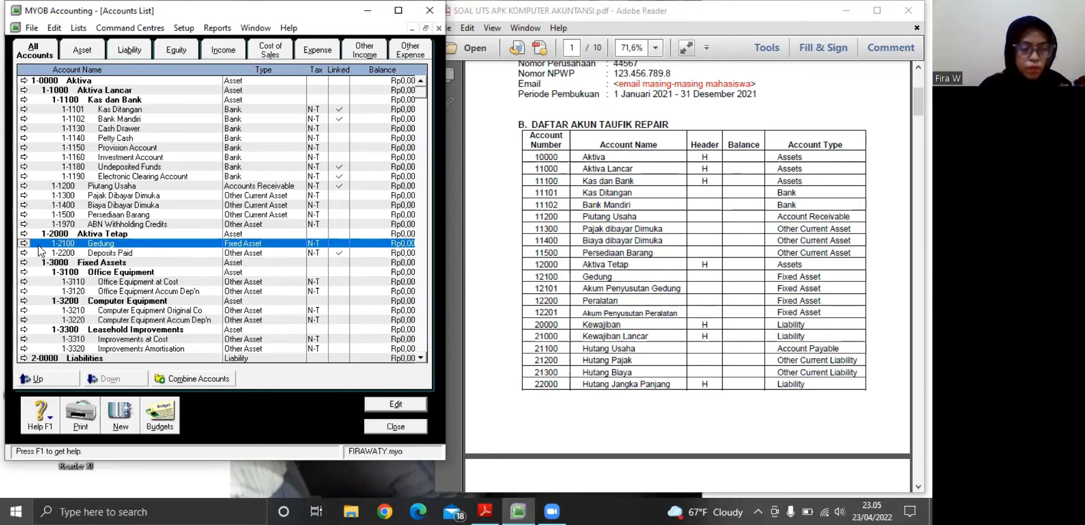
# Create a new detail asset account numbered 1-2101 and name it Akum. Penyusutan Gedung
pyautogui.click(119, 418)
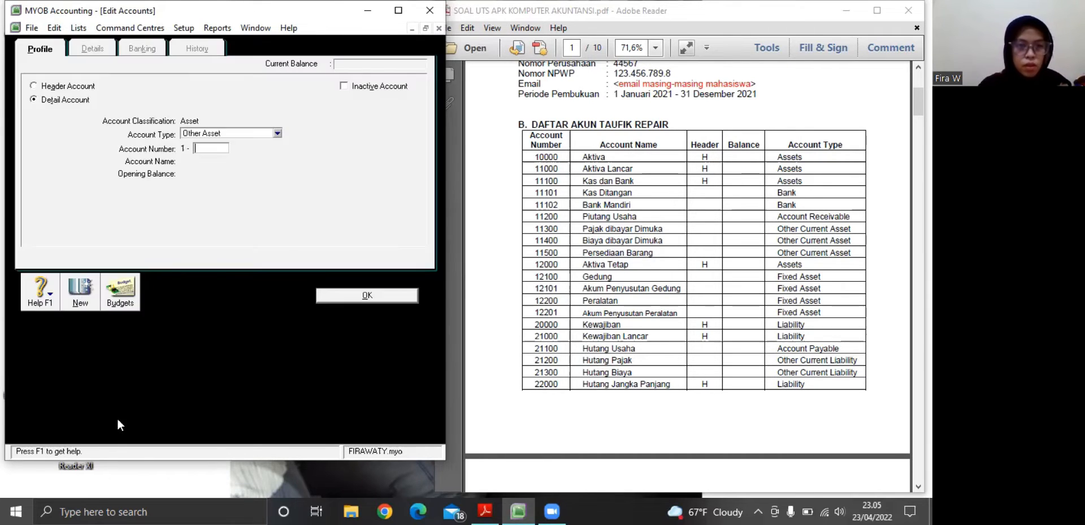
pyautogui.write('2')
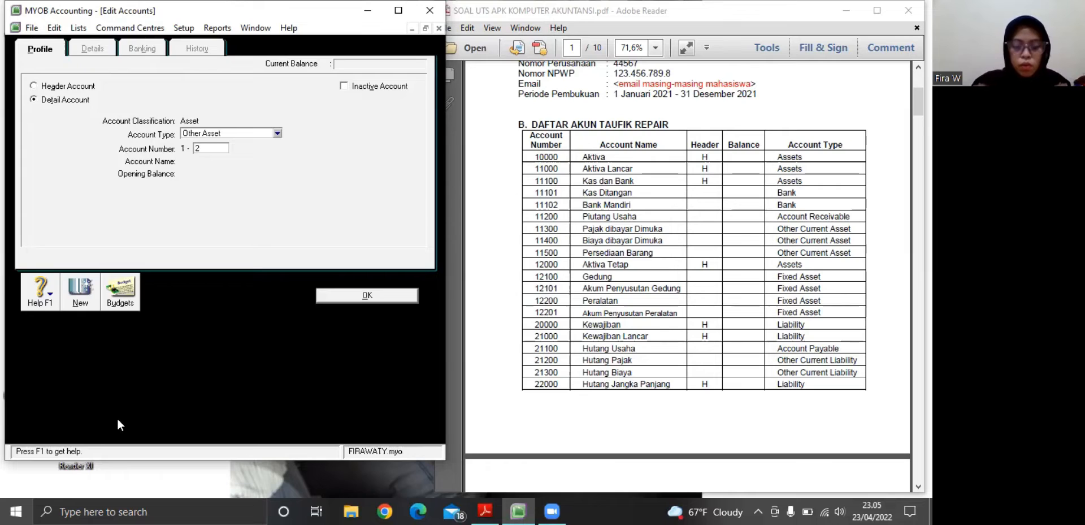
pyautogui.write('101')
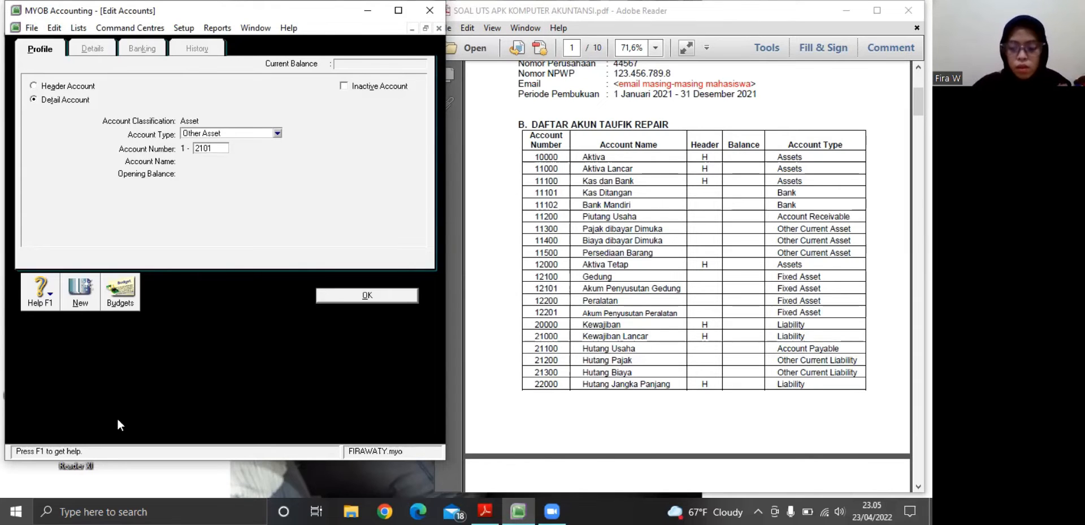
pyautogui.press('Tab')
pyautogui.write('A')
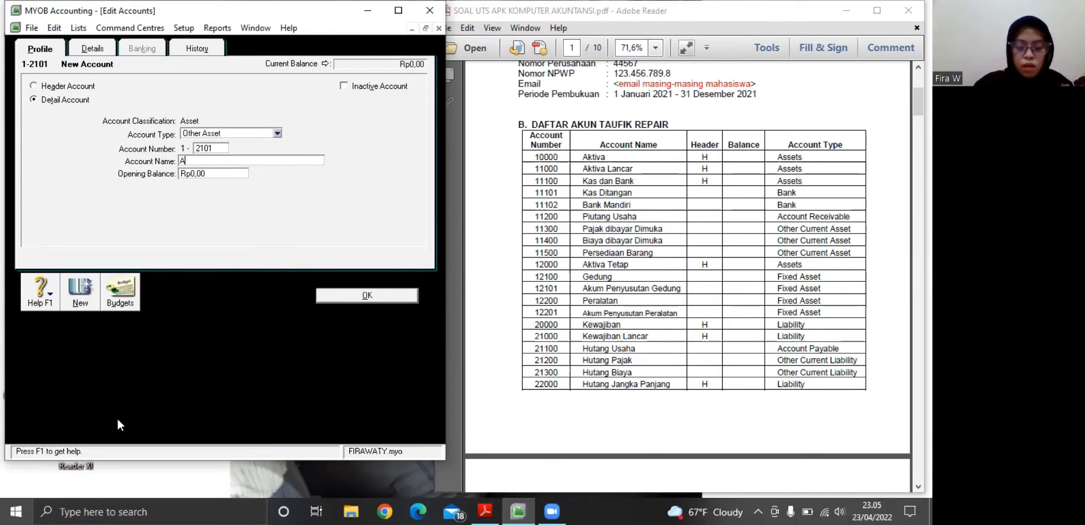
pyautogui.write('kum. ')
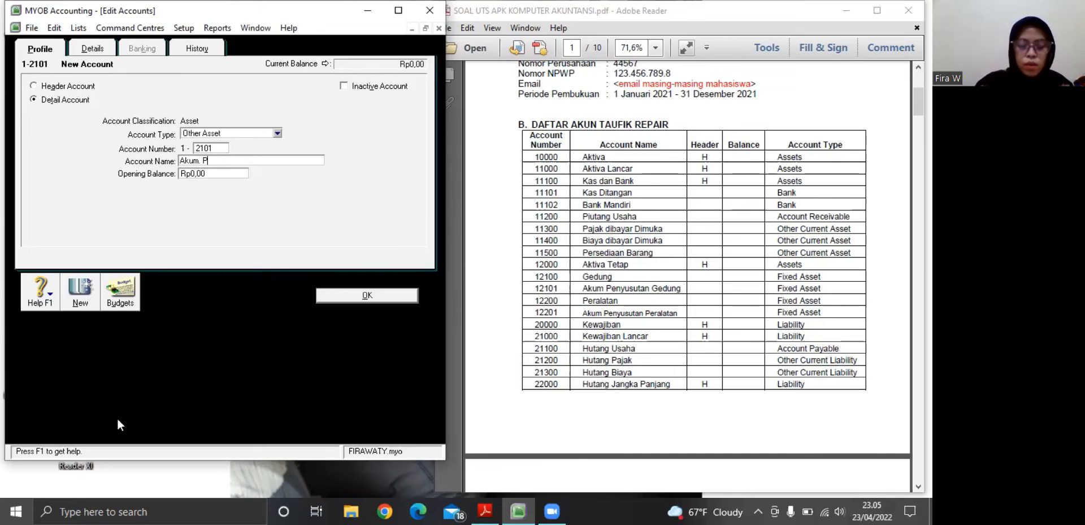
pyautogui.write('Penyusutan Gedung')
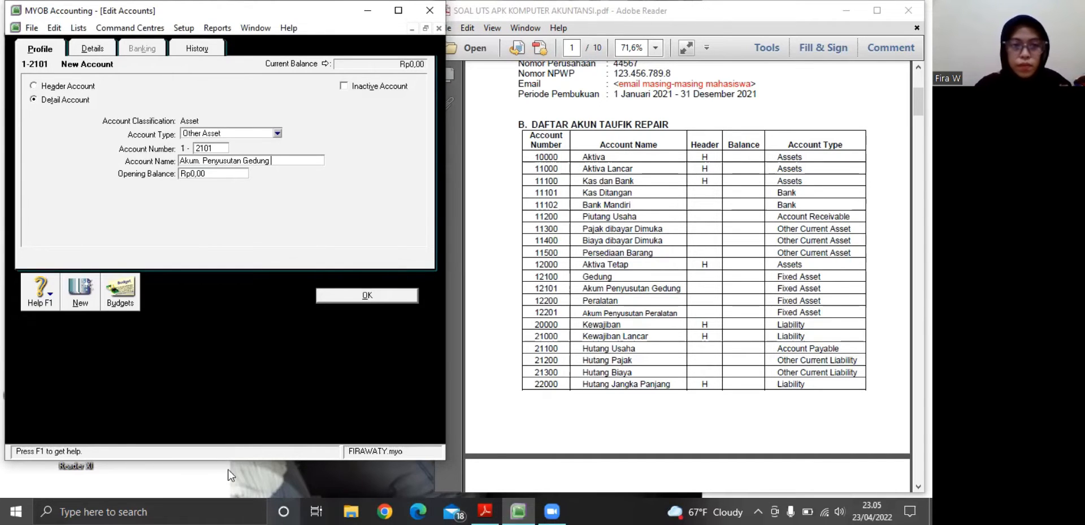
# Set the account type of Akum. Penyusutan Gedung to Fixed Asset and save the account
pyautogui.click(277, 134)
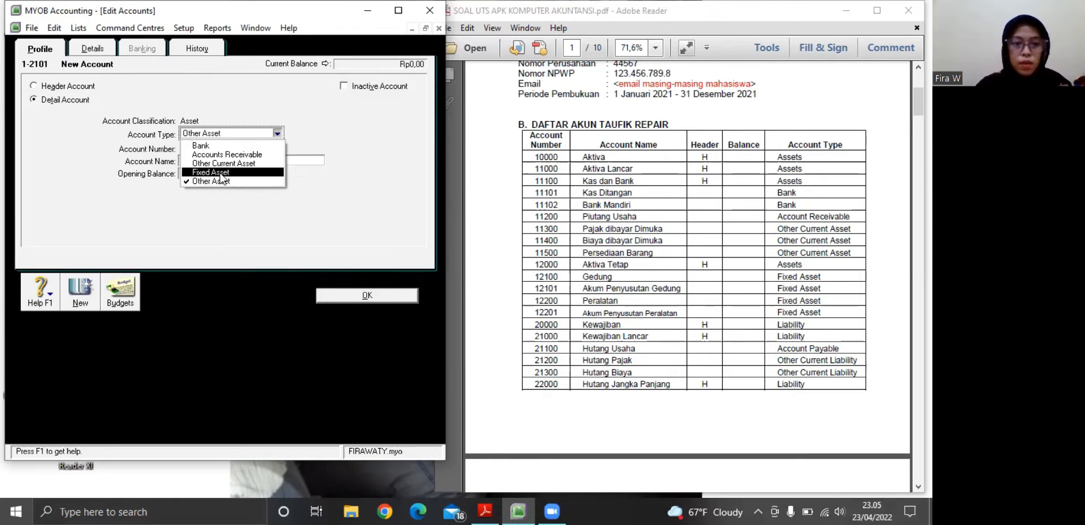
pyautogui.click(222, 172)
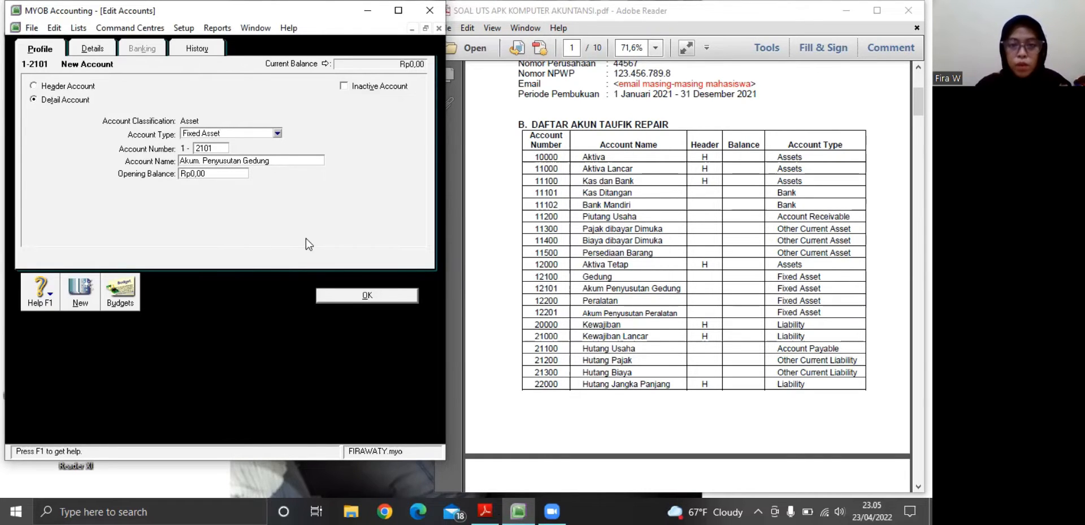
pyautogui.click(335, 293)
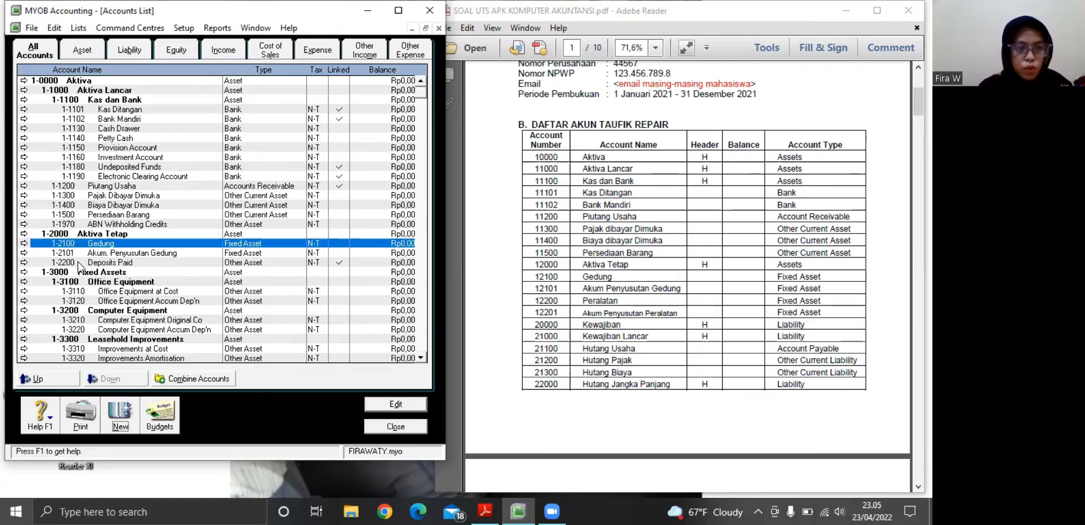
# Rename the Deposits Paid account 1-2200 as Peralatan, with account type Fixed Asset, and save it
pyautogui.click(24, 263)
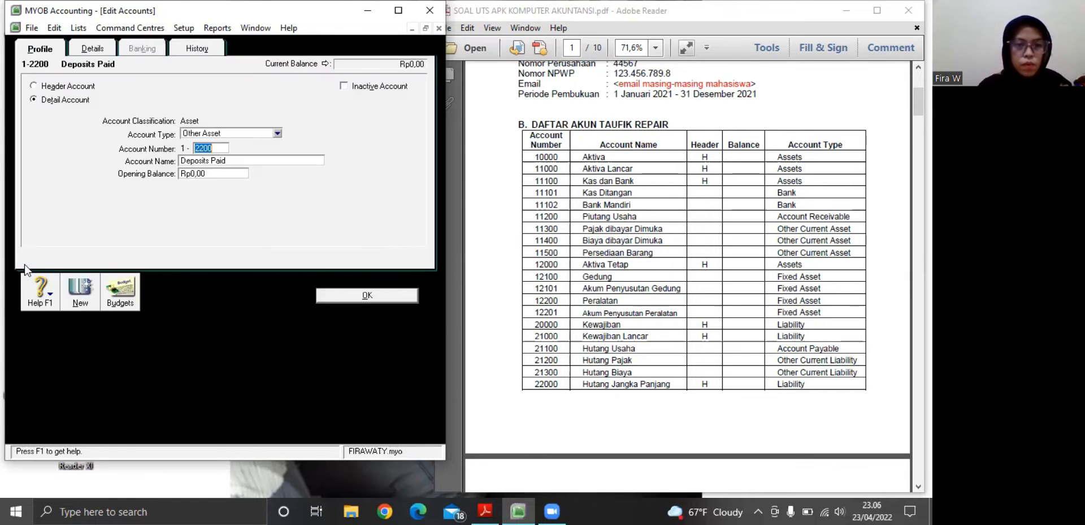
pyautogui.press('Tab')
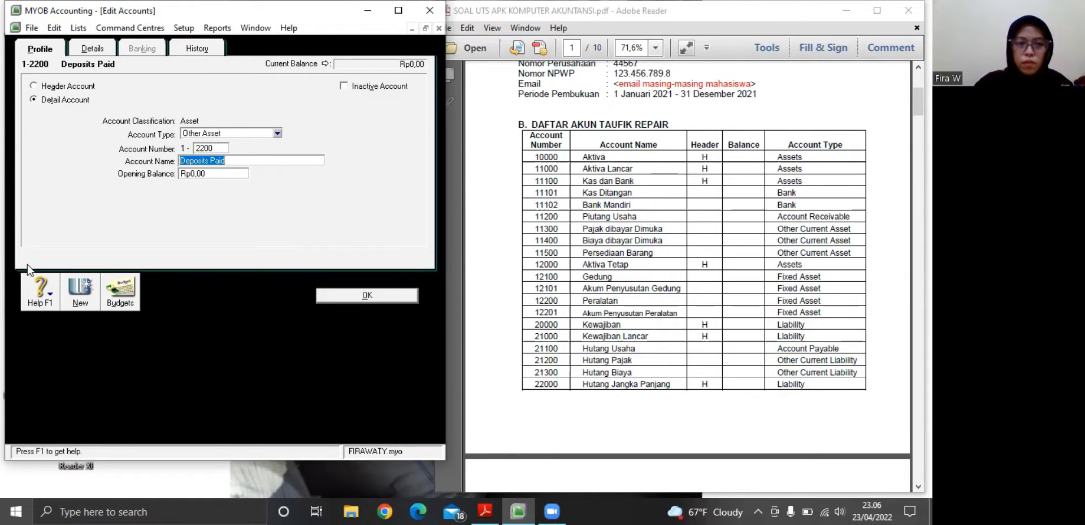
pyautogui.press('BackSpace')
pyautogui.write('Pera')
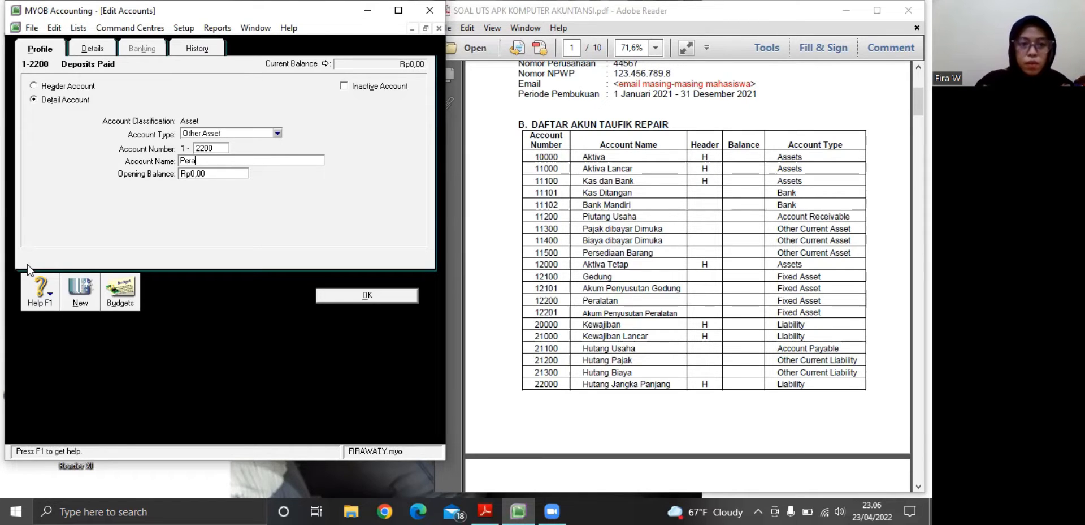
pyautogui.write('lat')
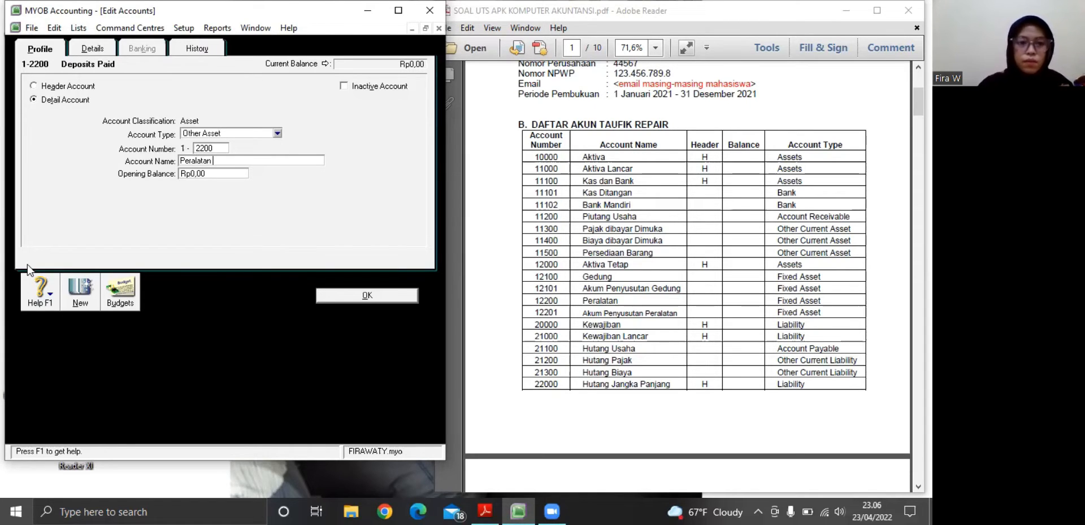
pyautogui.write('an')
pyautogui.click(277, 134)
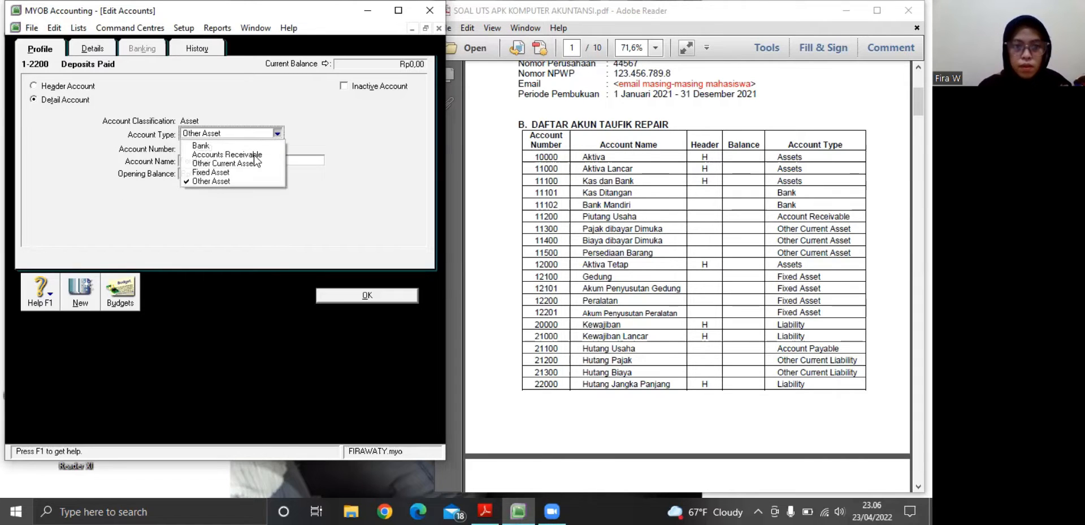
pyautogui.click(243, 175)
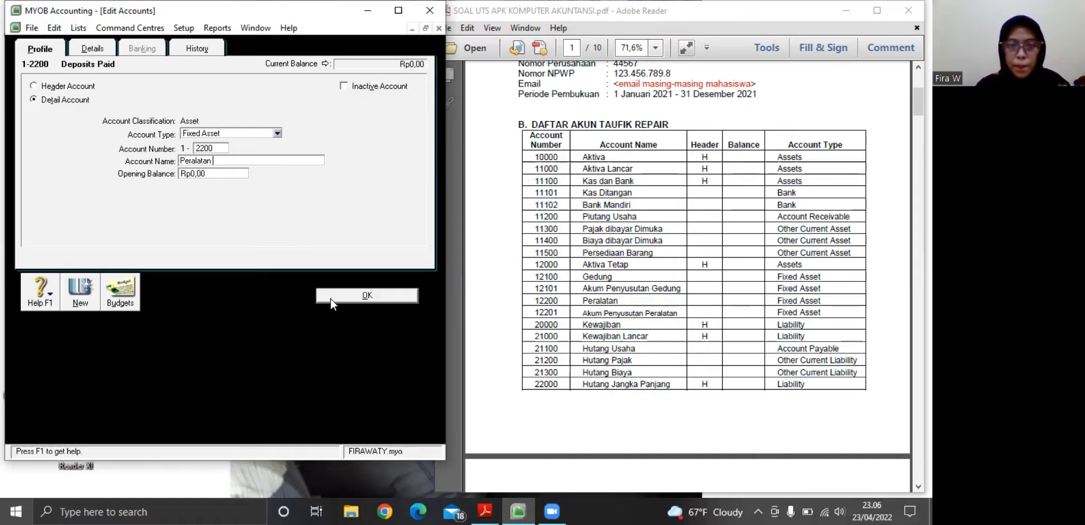
pyautogui.click(331, 293)
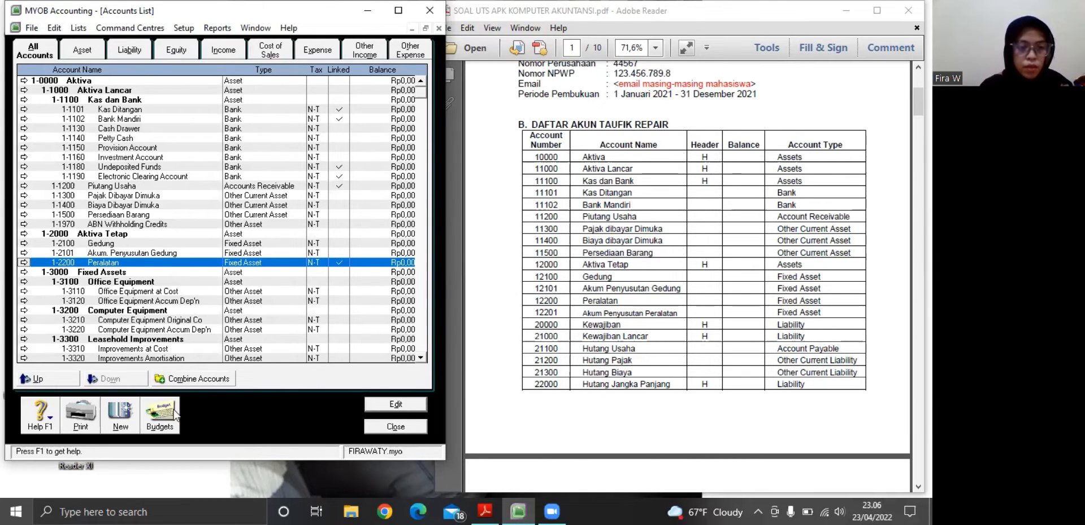
# Create a new detail asset account numbered 1-2102
pyautogui.click(119, 418)
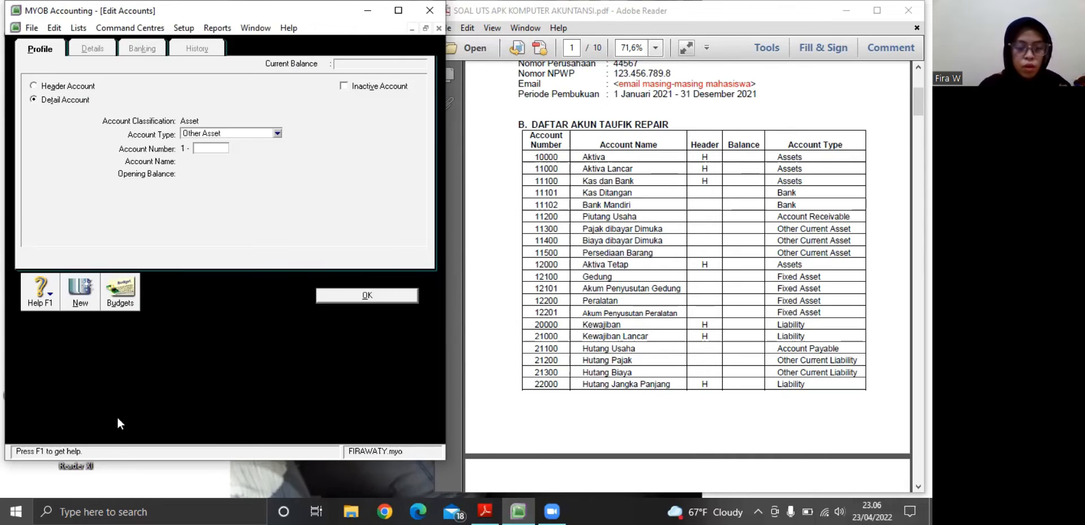
pyautogui.write('2102')
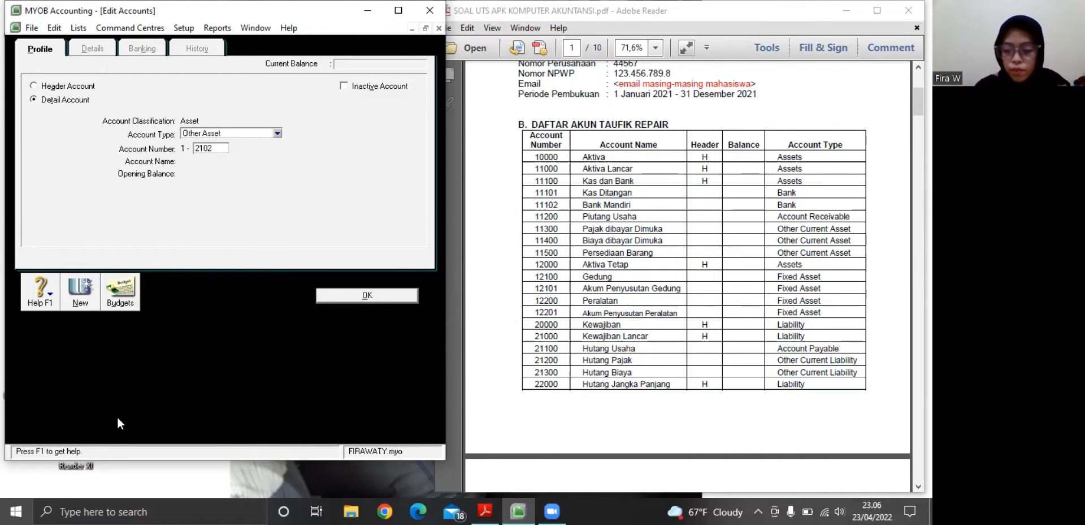
pyautogui.press('Tab')
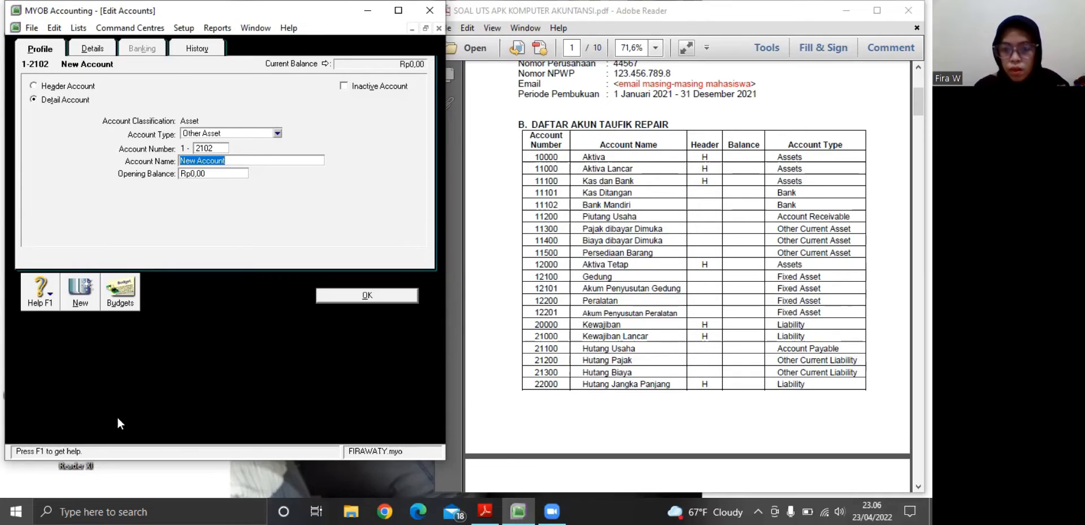
# Change the account number from the new entry to 1-2101, clear the account name and save
pyautogui.click(216, 148)
pyautogui.click(217, 149)
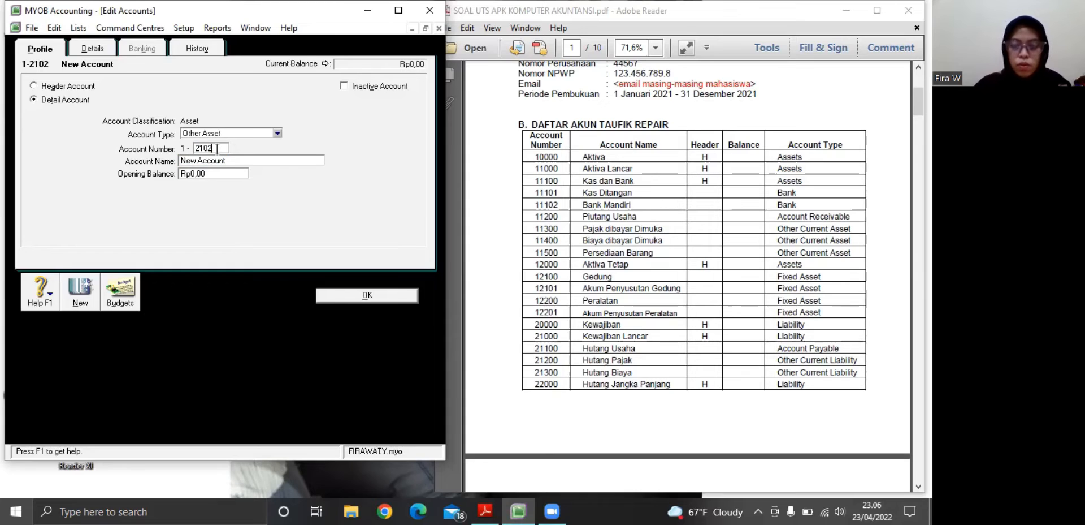
pyautogui.press('BackSpace')
pyautogui.write('1')
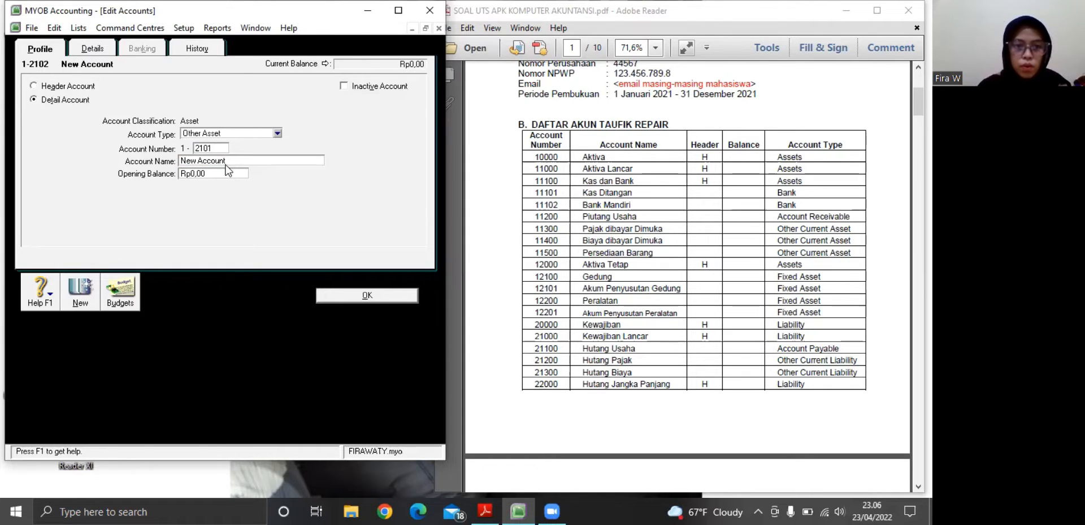
pyautogui.press('Tab')
pyautogui.press('BackSpace')
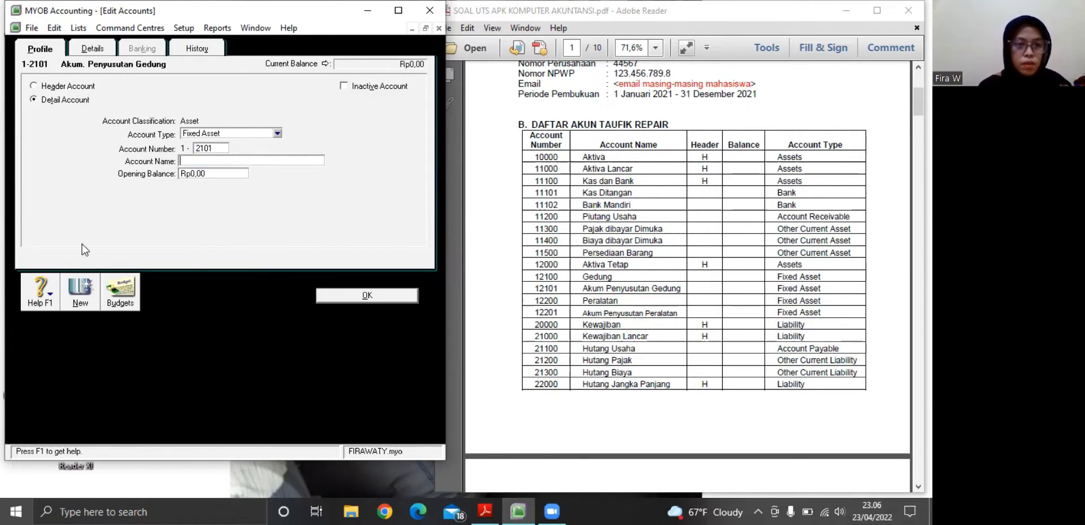
pyautogui.click(323, 294)
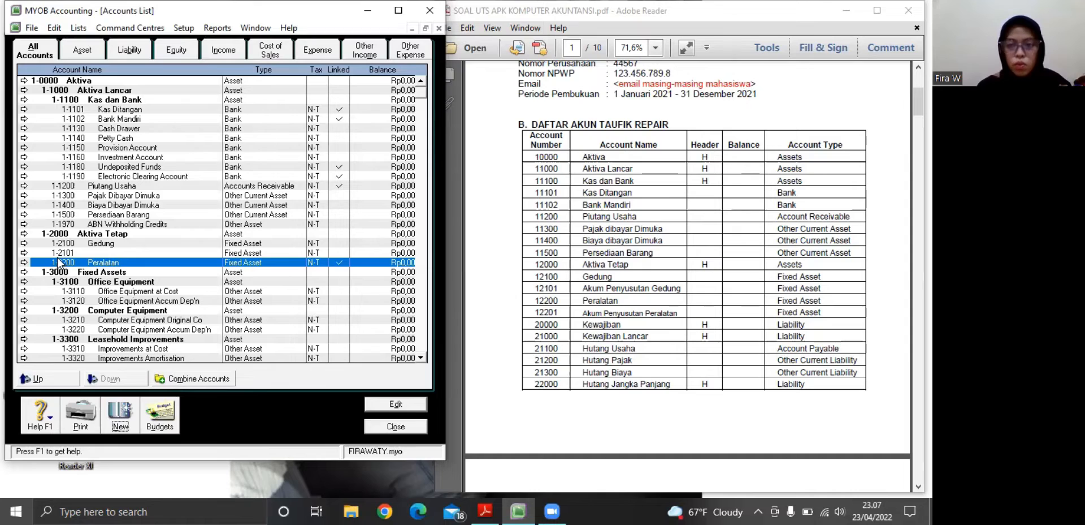
# Name the unnamed fixed asset account 1-2101 Akum. Penyusutan Peralatan and save it
pyautogui.click(24, 253)
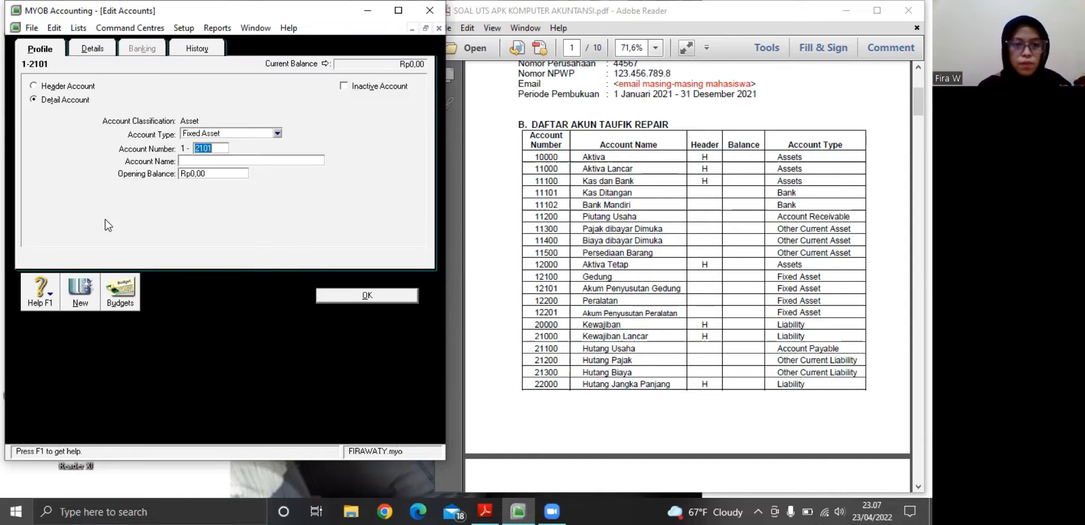
pyautogui.click(210, 160)
pyautogui.write('A')
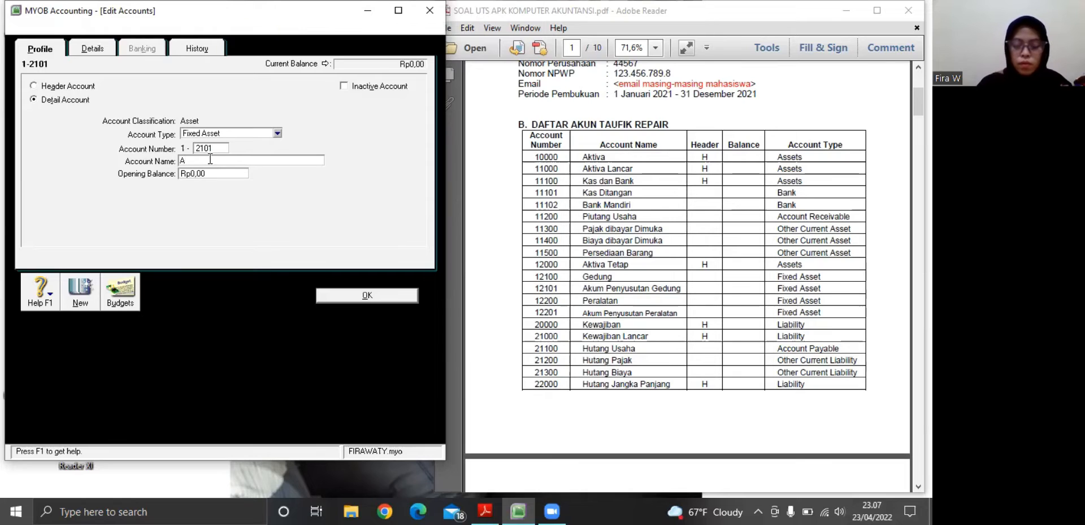
pyautogui.write('kum')
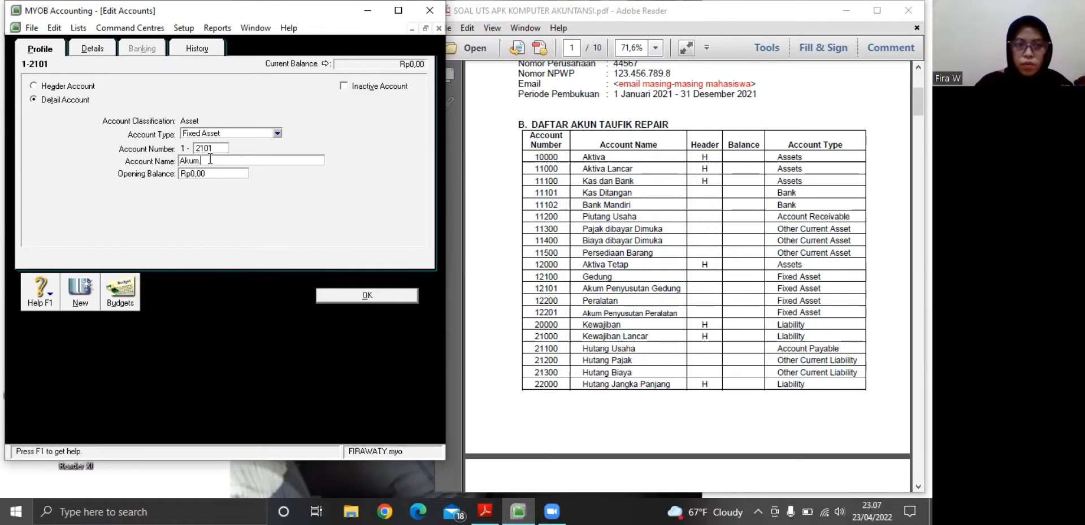
pyautogui.write('. Peny')
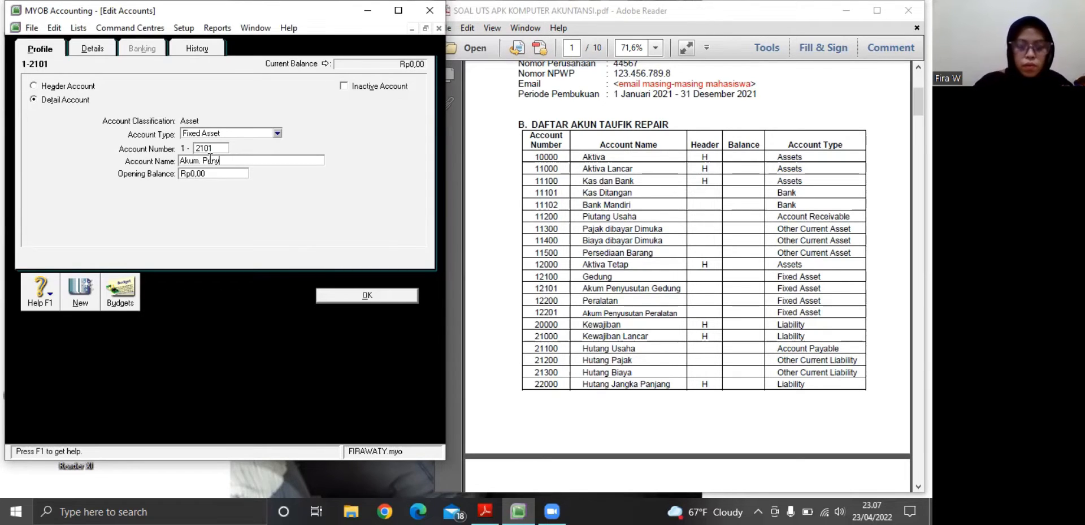
pyautogui.write('usutan')
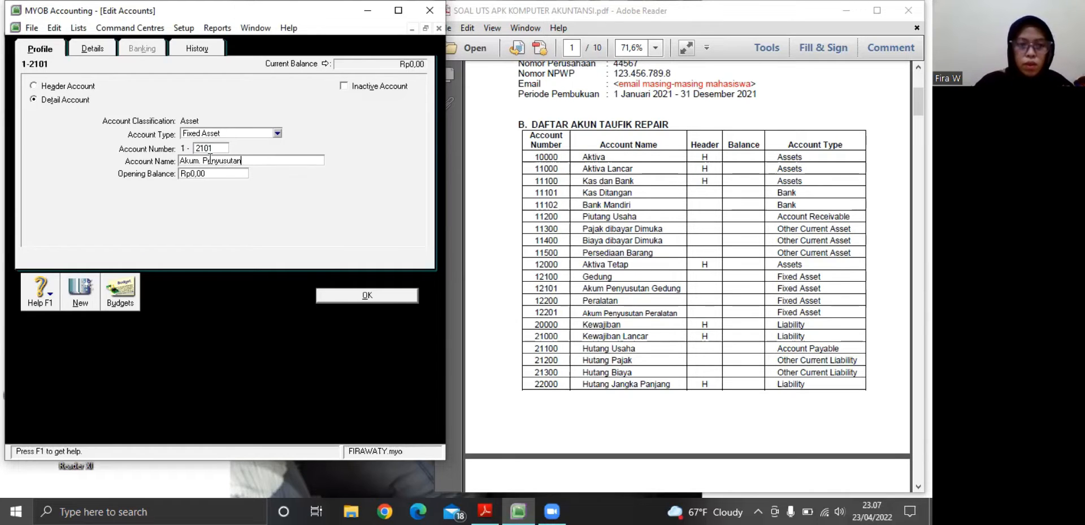
pyautogui.write(' Peralatan')
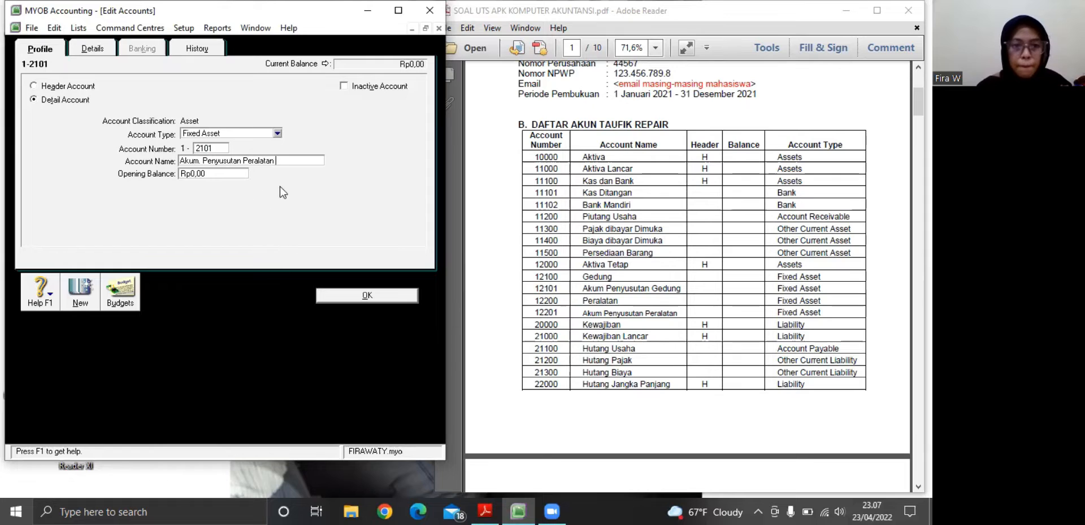
pyautogui.click(332, 295)
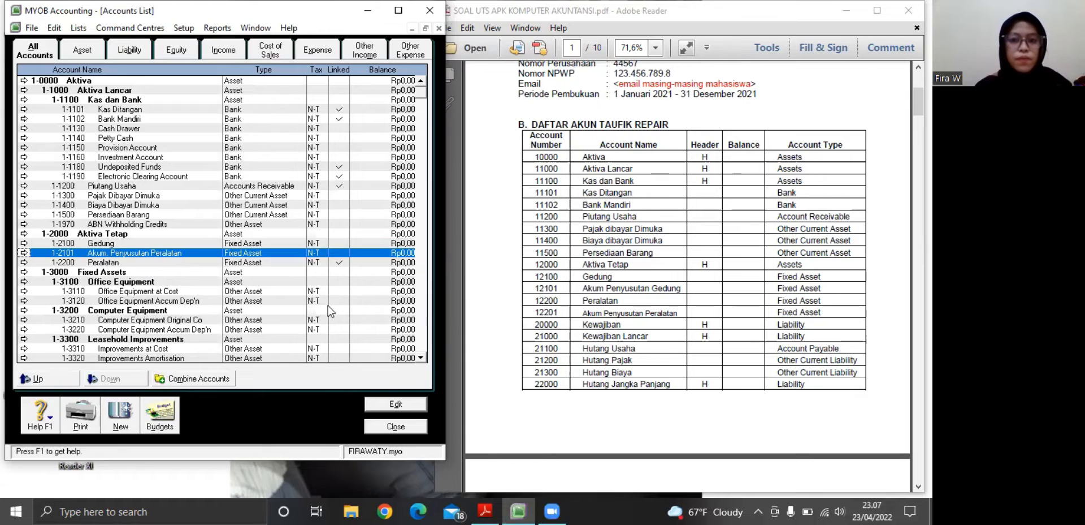
# Correct the name of account 1-2101 to Akum. Penyusutan Gedung and save it
pyautogui.click(24, 253)
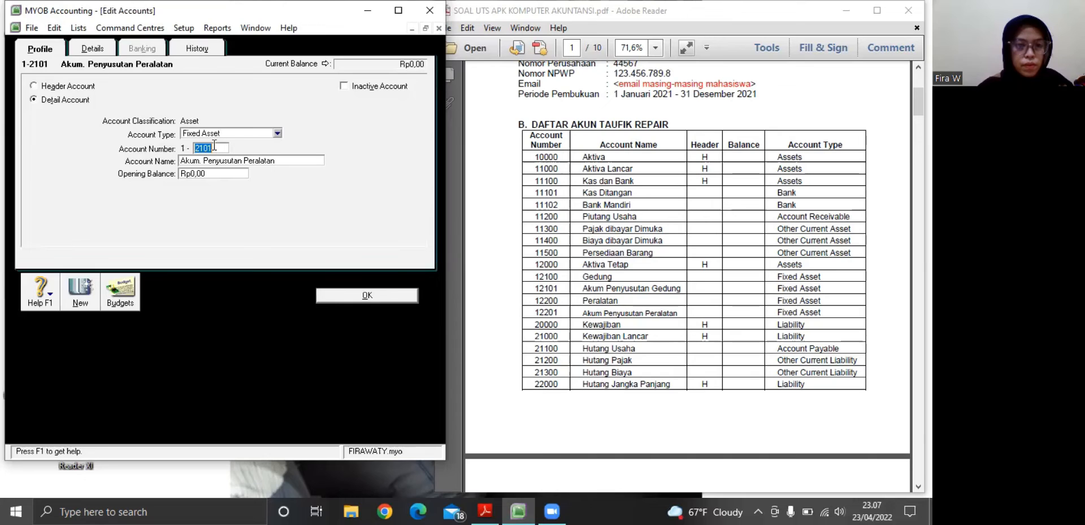
pyautogui.click(214, 145)
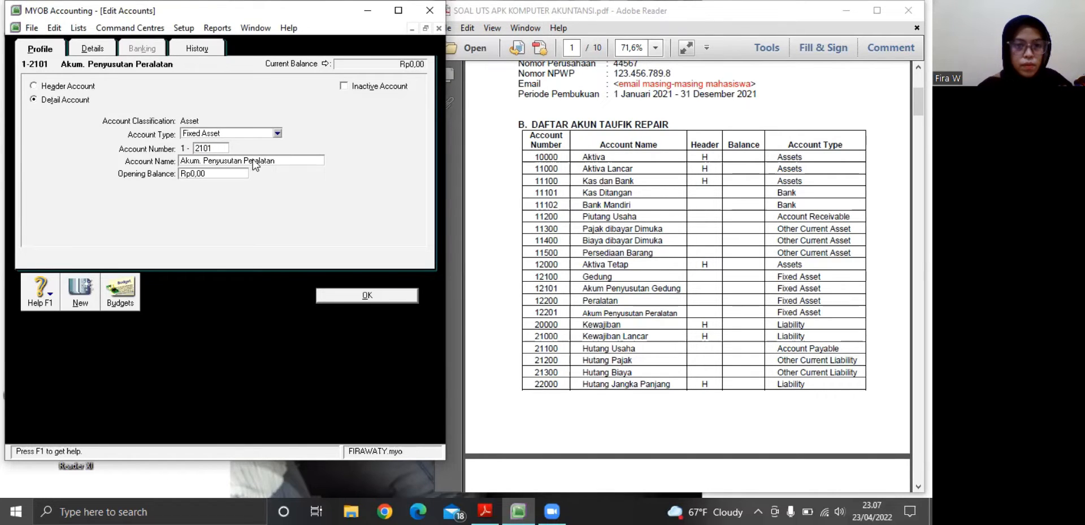
pyautogui.click(272, 160)
pyautogui.click(273, 161)
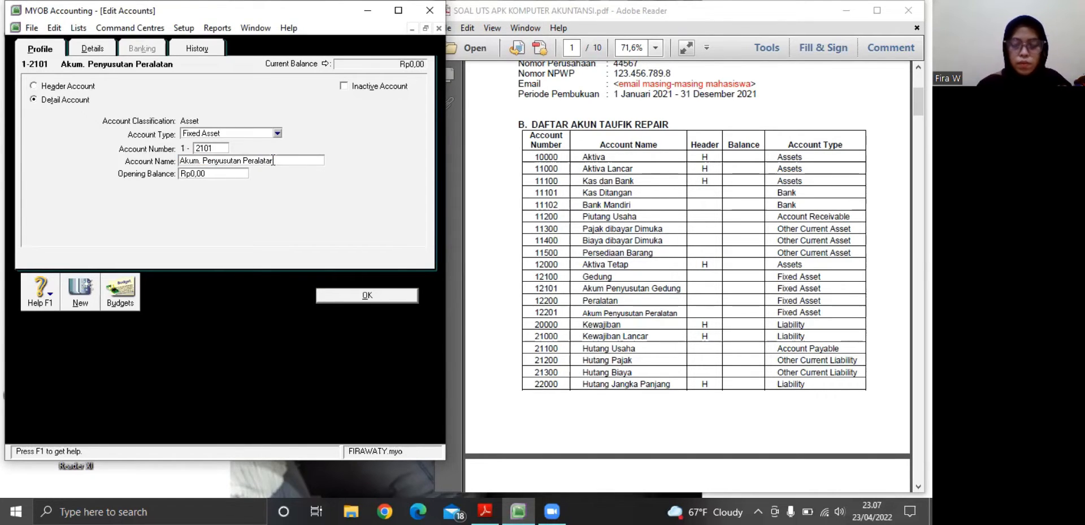
pyautogui.press('BackSpace')
pyautogui.press('BackSpace')
pyautogui.press('BackSpace')
pyautogui.press('BackSpace')
pyautogui.press('BackSpace')
pyautogui.press('BackSpace')
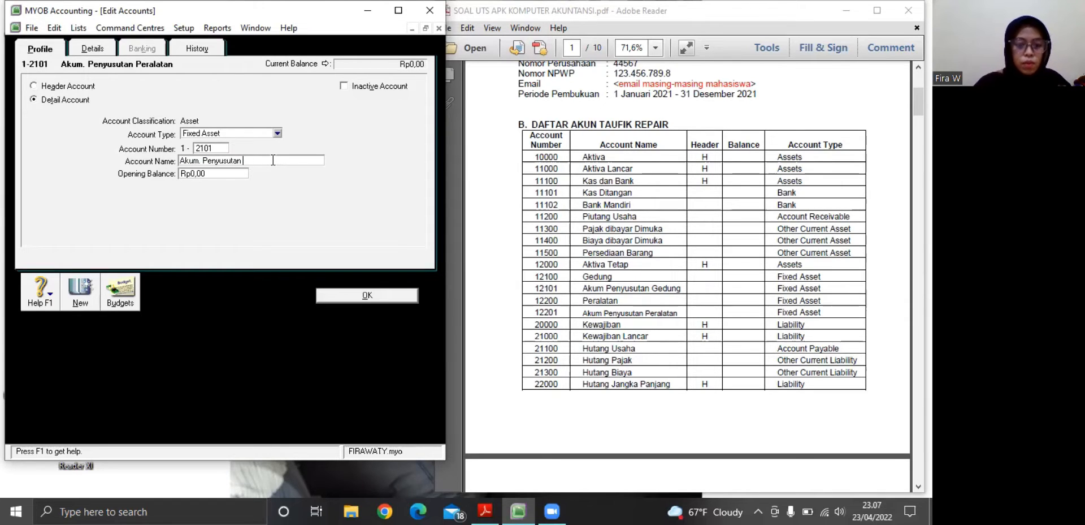
pyautogui.write('Gedun')
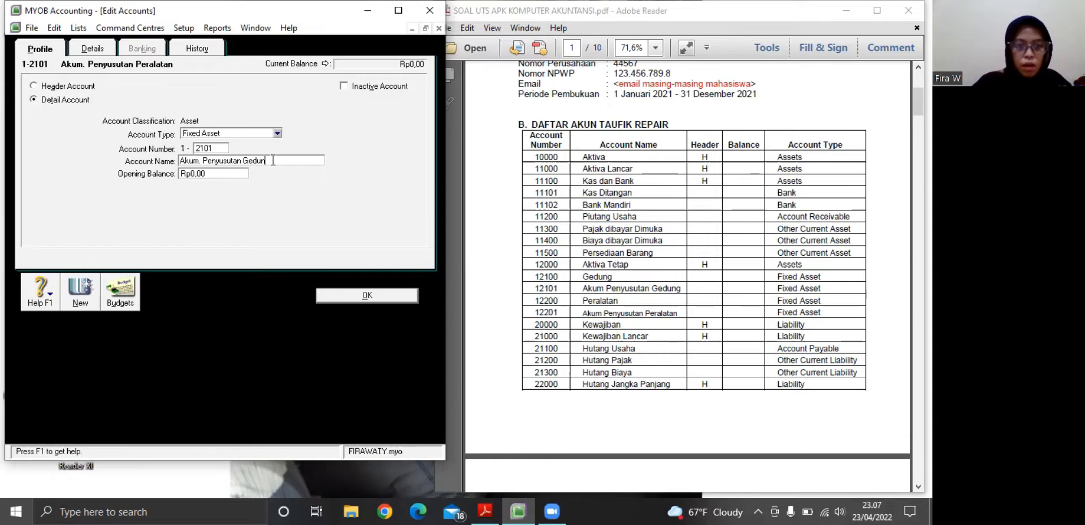
pyautogui.write('g')
pyautogui.click(336, 302)
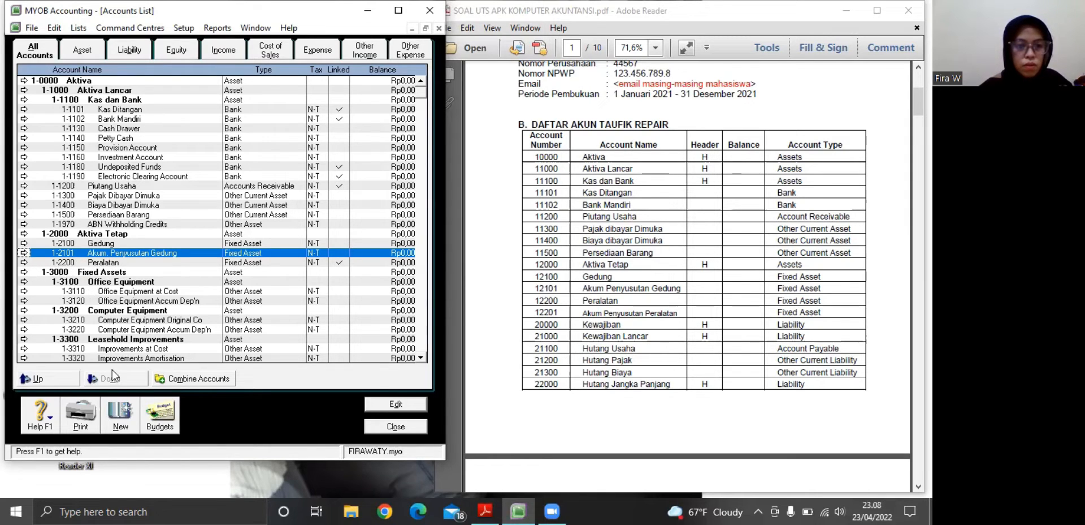
# Start a new detail asset account numbered 1-2201 and name it Akum. Penyusutan Peralatan
pyautogui.click(120, 415)
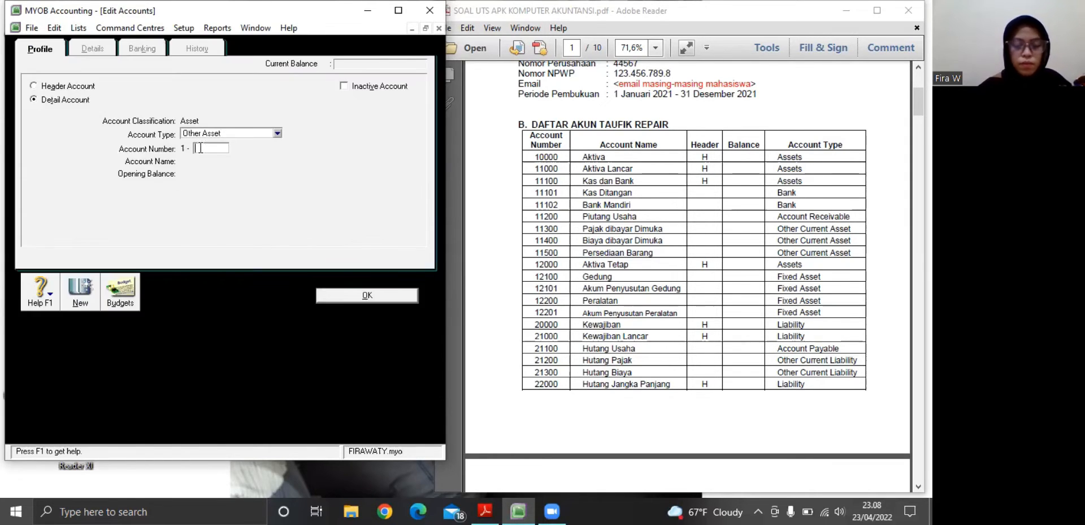
pyautogui.write('220')
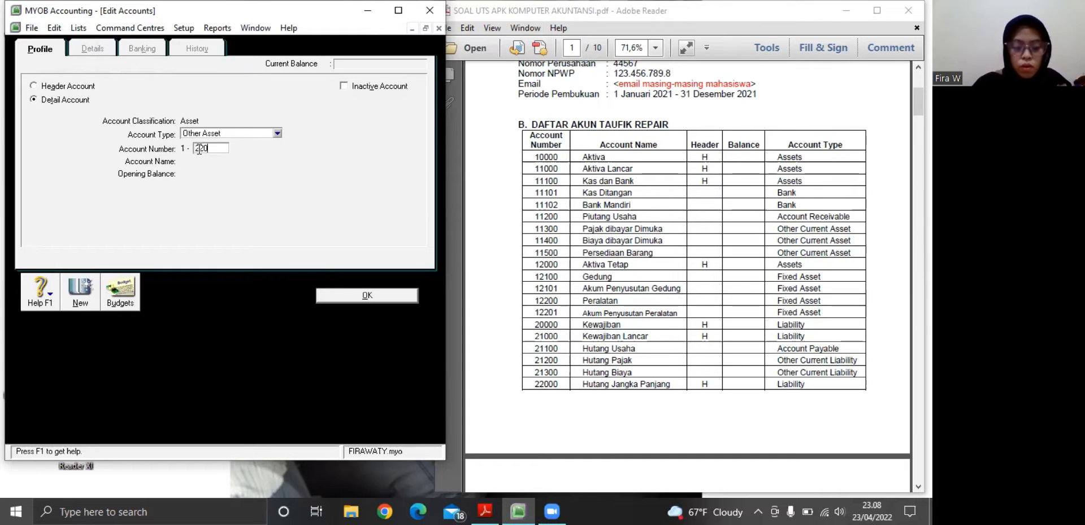
pyautogui.write('1')
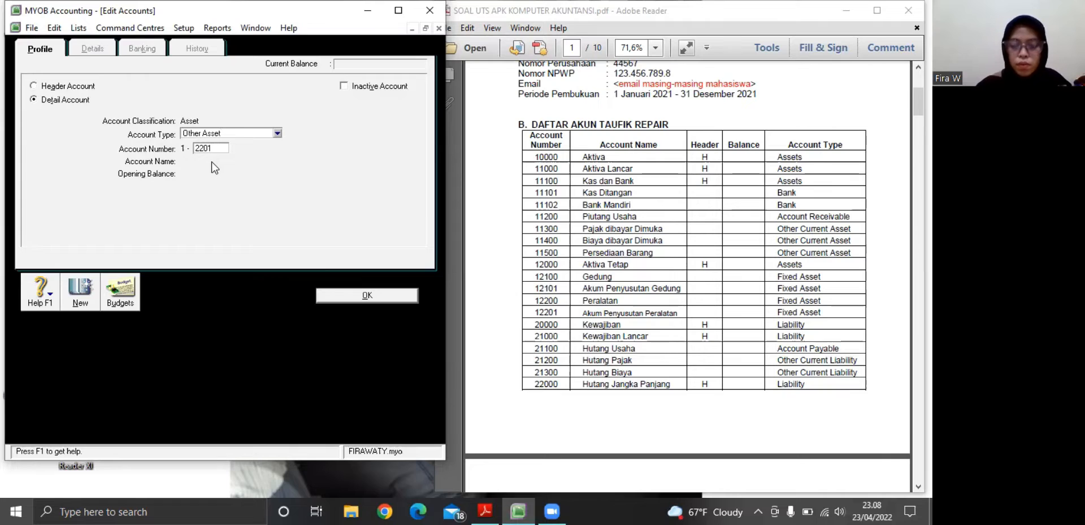
pyautogui.press('Tab')
pyautogui.write('A')
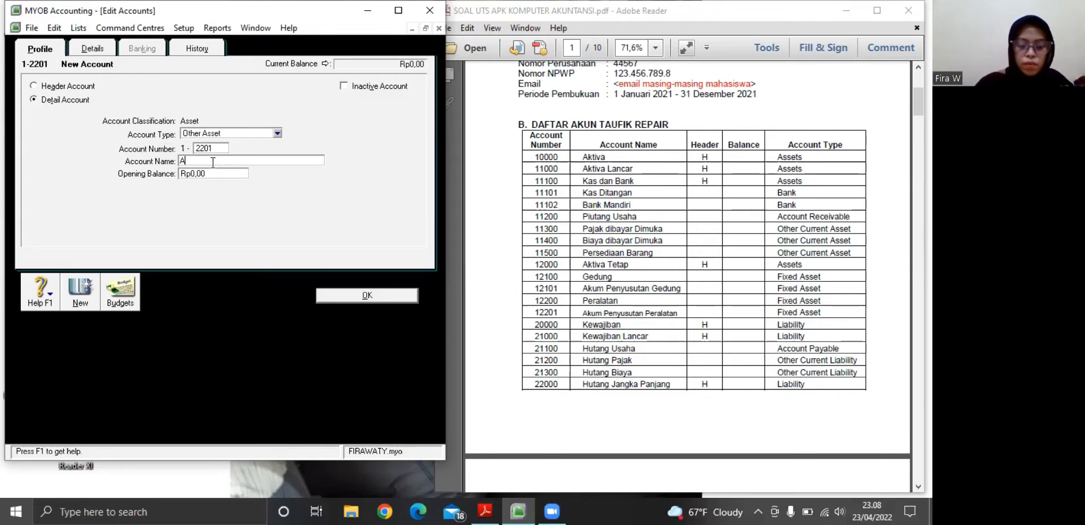
pyautogui.write('kun. Penyusuta')
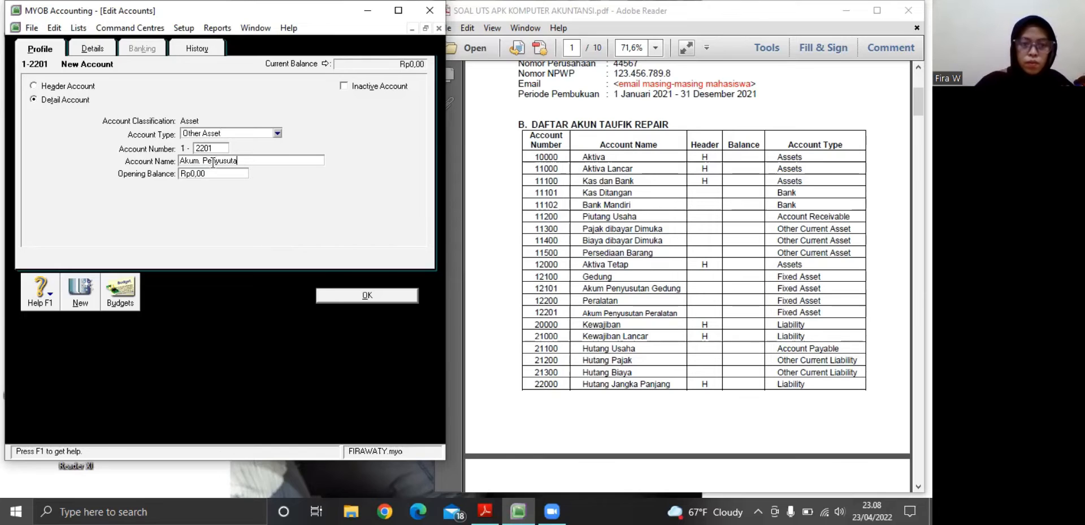
pyautogui.write('n Pe')
pyautogui.write('ralatan')
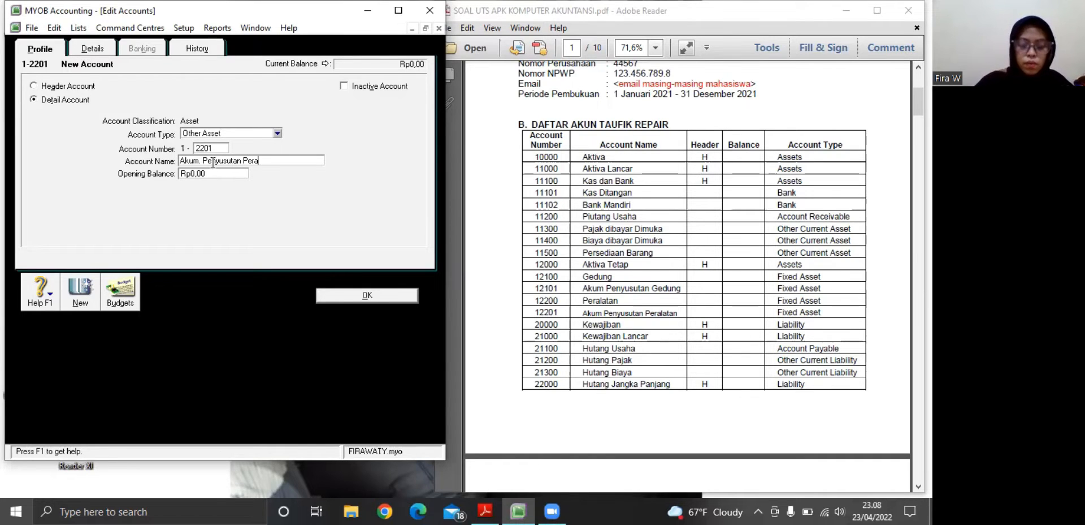
# Set the type of account 1-2201 to Fixed Asset and save it
pyautogui.click(277, 134)
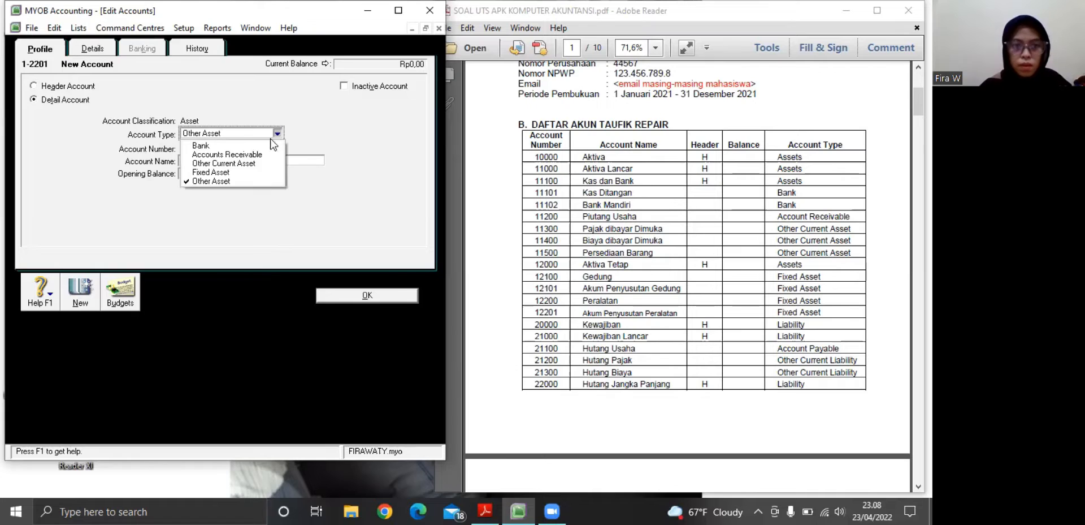
pyautogui.click(233, 172)
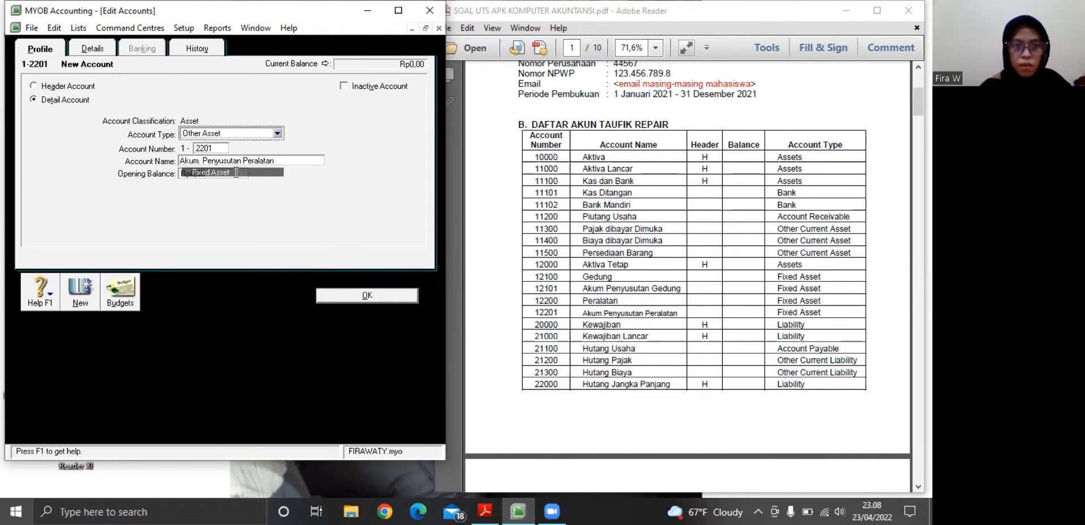
pyautogui.press('Tab')
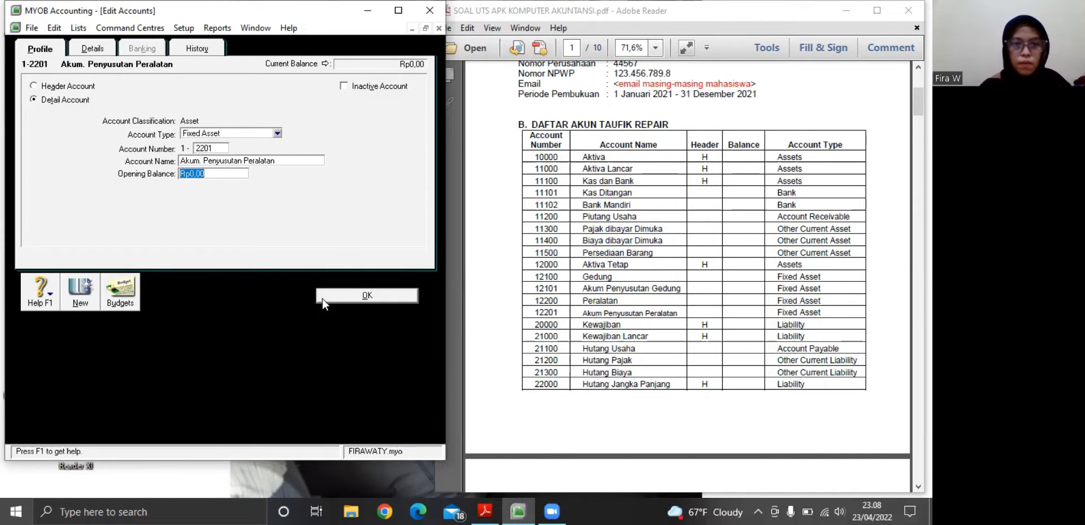
pyautogui.click(355, 292)
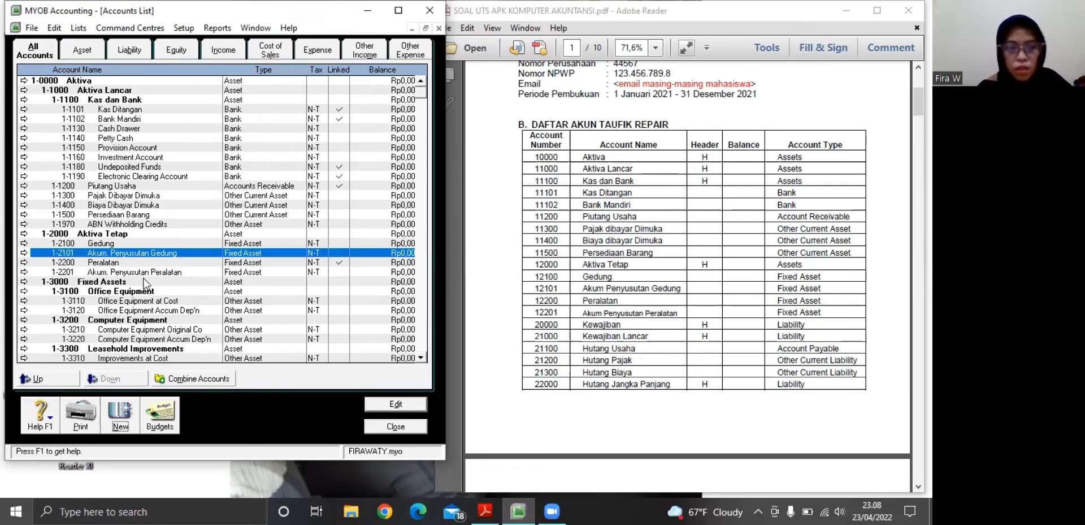
# Rename the liability header account 2-0000 as Kewajiban and save it
pyautogui.click(137, 52)
pyautogui.click(23, 82)
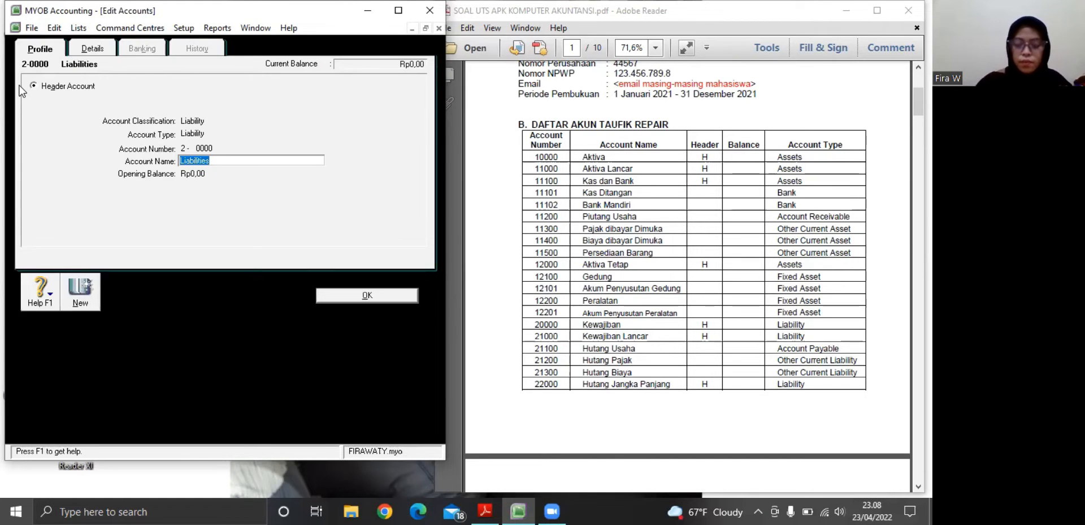
pyautogui.write('Kewaj')
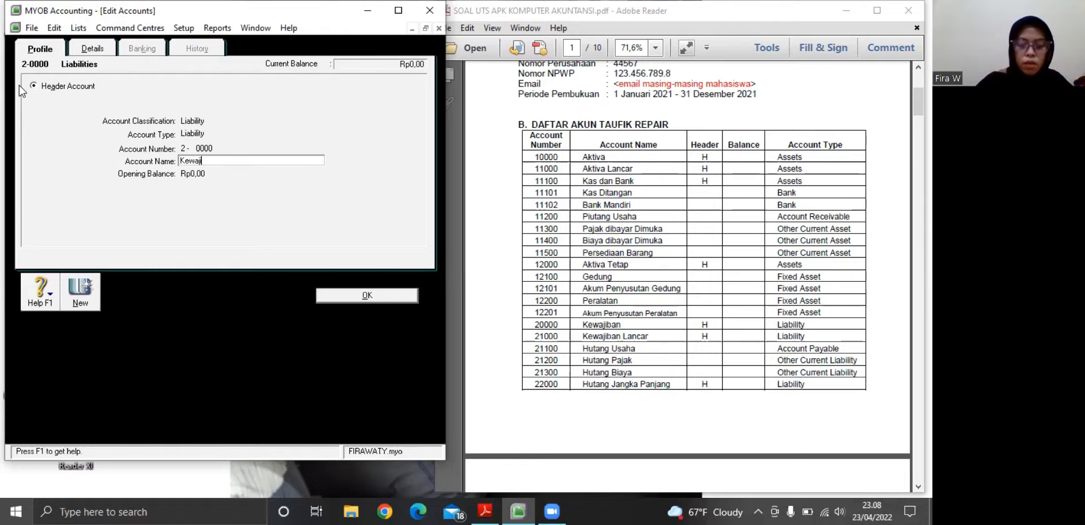
pyautogui.write('iban')
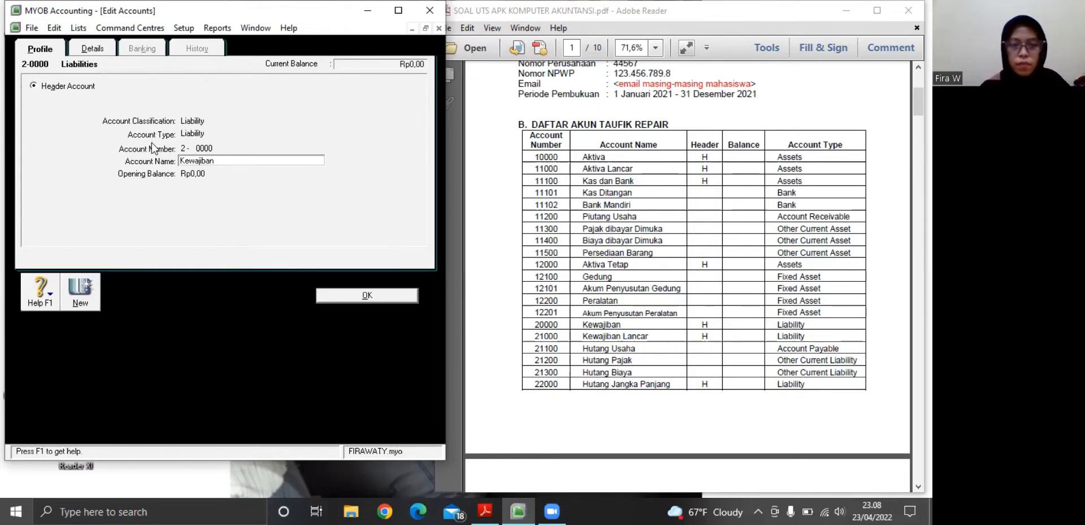
pyautogui.click(352, 296)
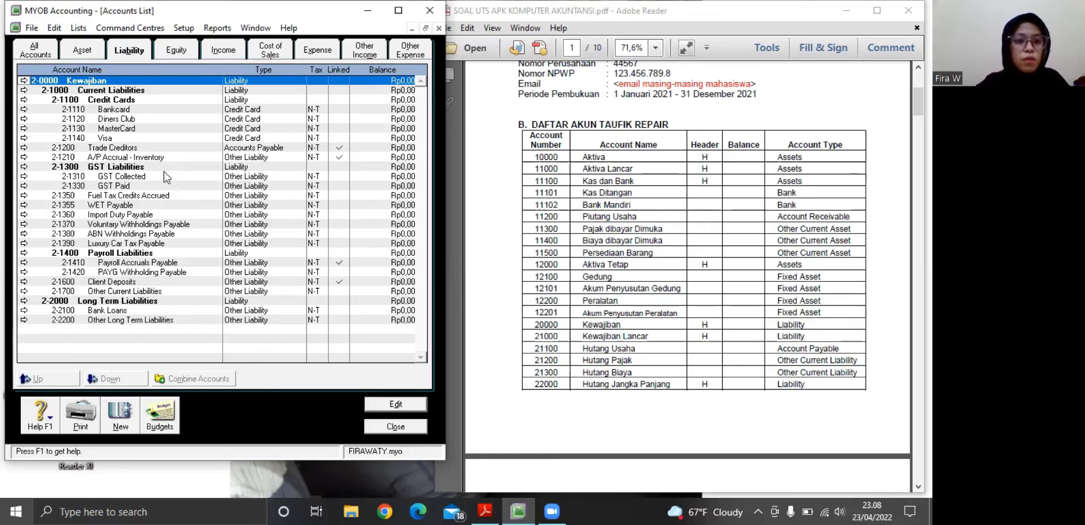
# Rename the header account 2-1000 as Kewajiban Lancar and save it
pyautogui.click(24, 90)
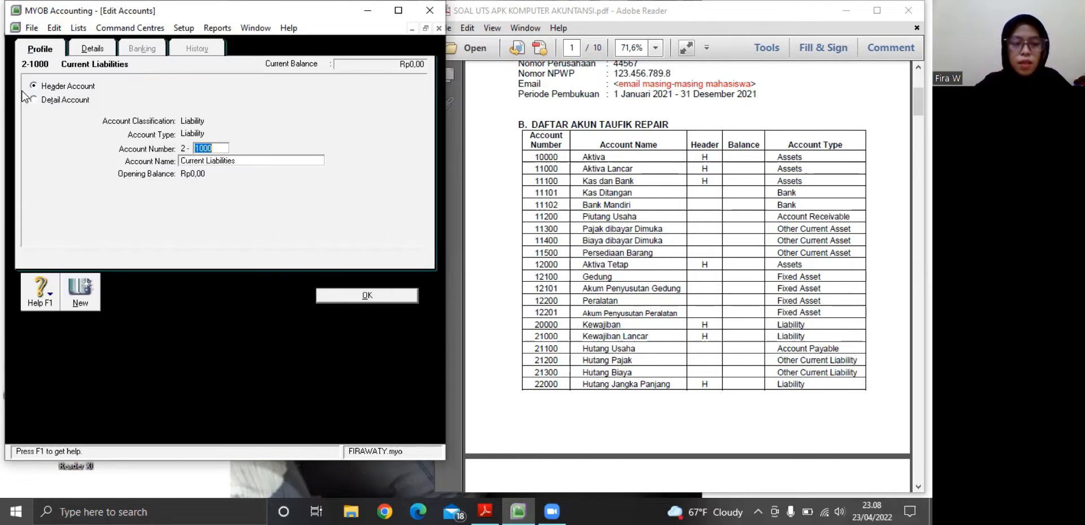
pyautogui.click(228, 160)
pyautogui.press('BackSpace')
pyautogui.write('Ke')
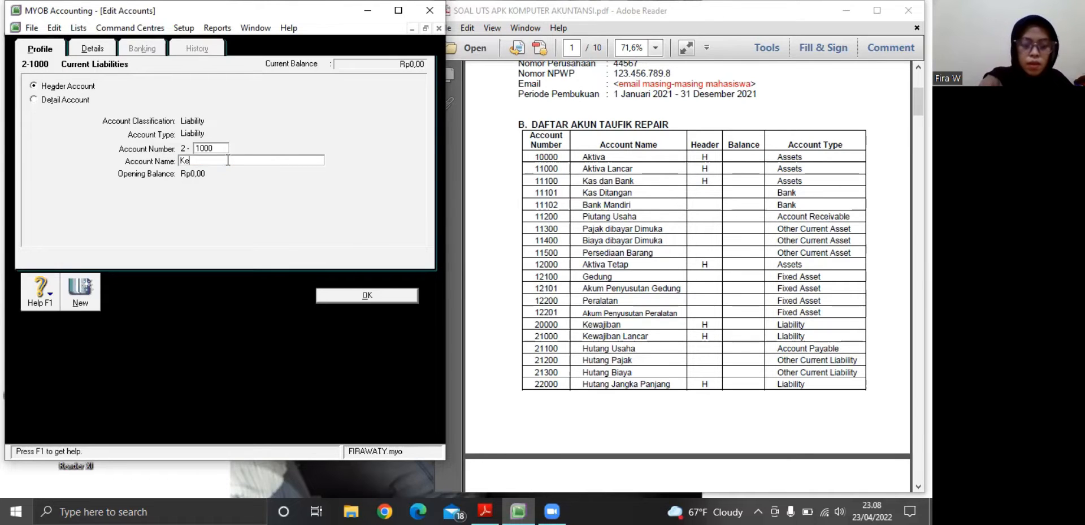
pyautogui.write('wajiban')
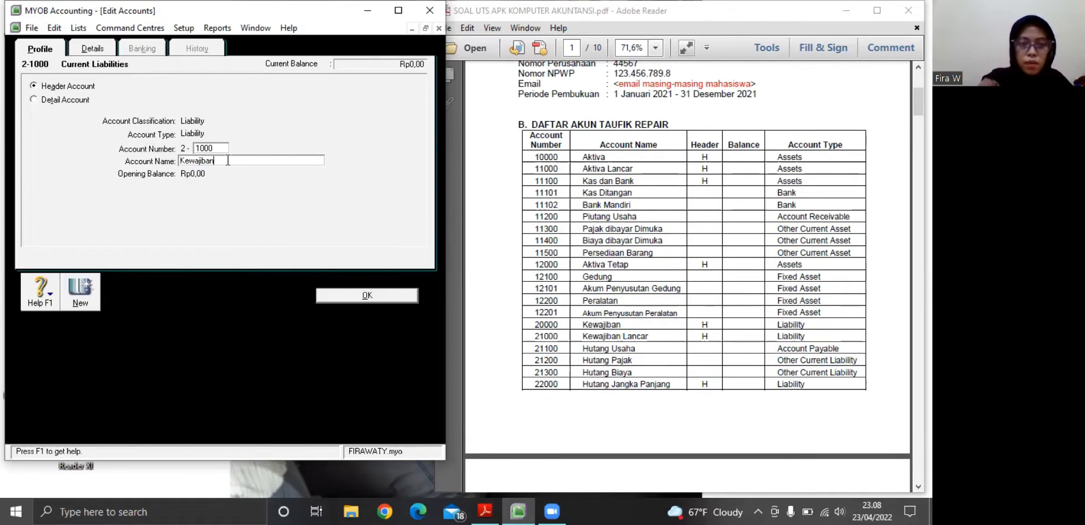
pyautogui.write('Lanca')
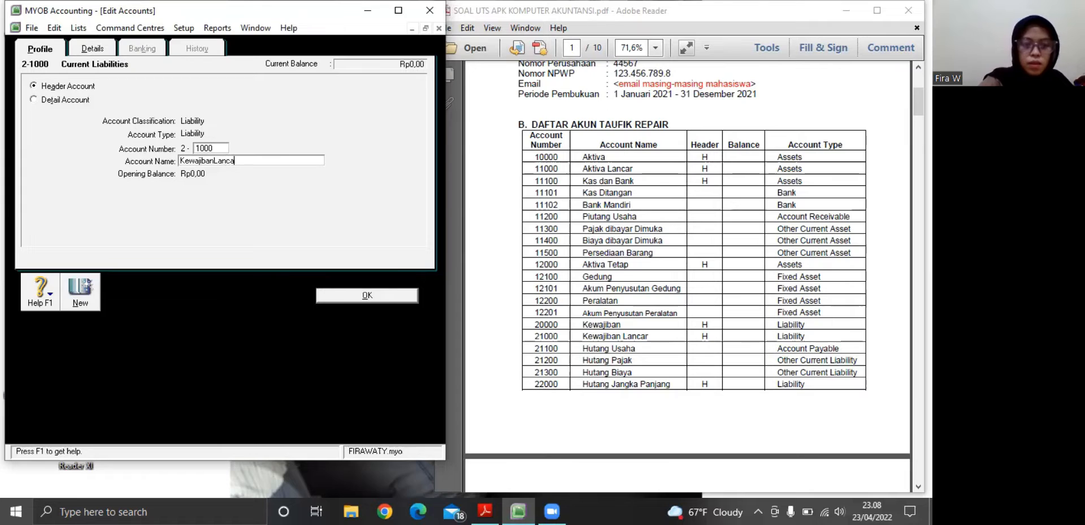
pyautogui.write('r')
pyautogui.press('BackSpace')
pyautogui.press('BackSpace')
pyautogui.press('BackSpace')
pyautogui.press('BackSpace')
pyautogui.press('BackSpace')
pyautogui.press('BackSpace')
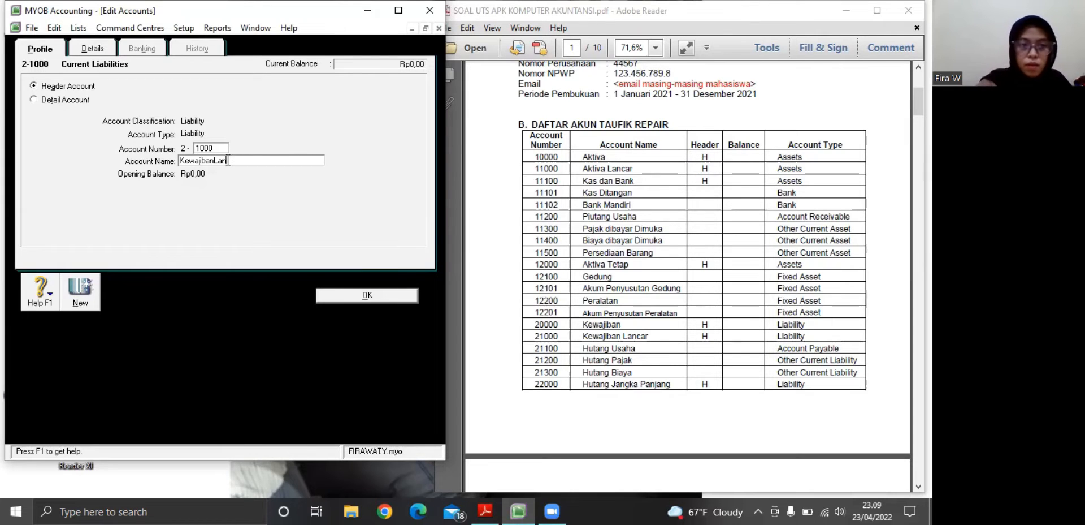
pyautogui.write('Lancar')
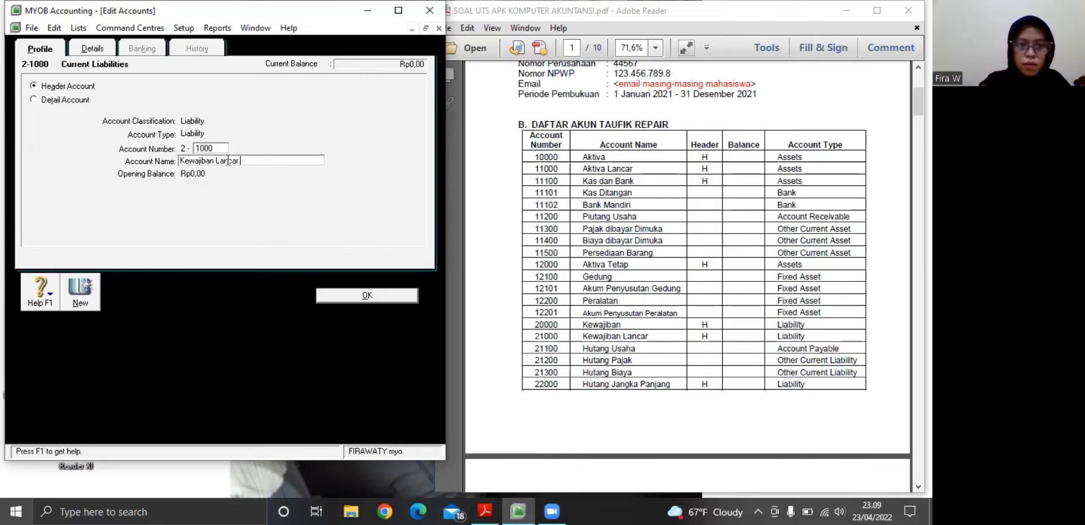
pyautogui.click(331, 295)
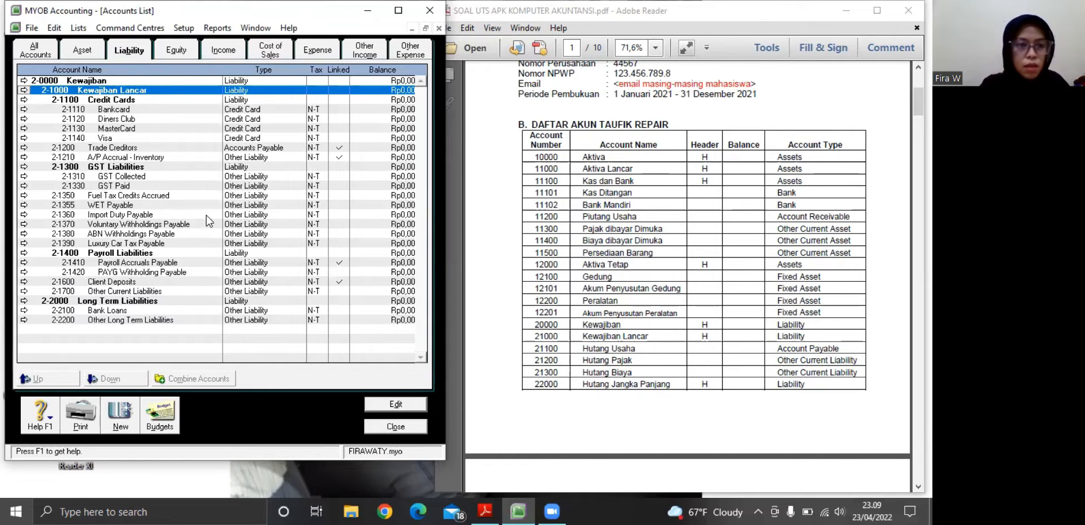
# Rename the Credit Cards header account 2-1100 as Hutang Usaha and save it
pyautogui.click(24, 100)
pyautogui.press('Tab')
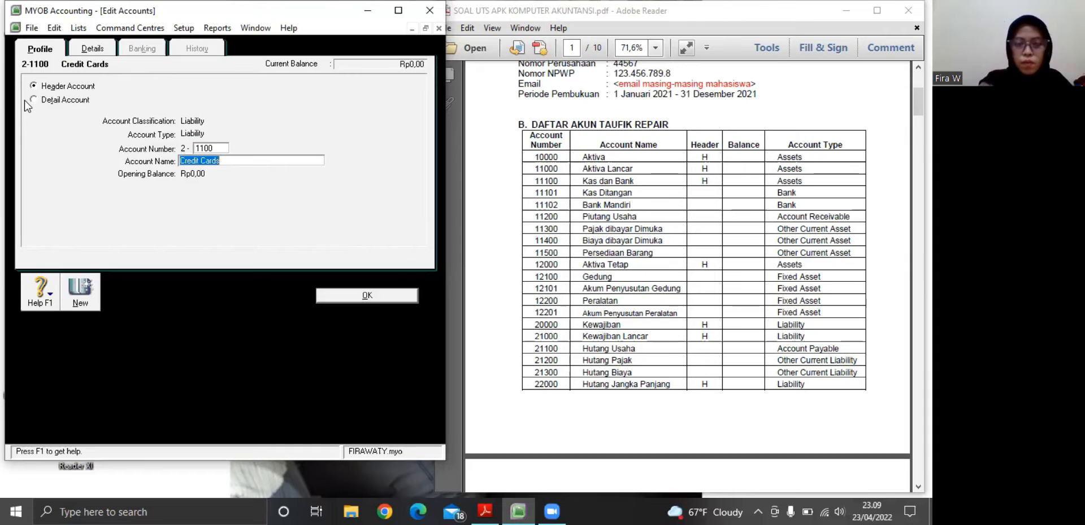
pyautogui.press('BackSpace')
pyautogui.write('K')
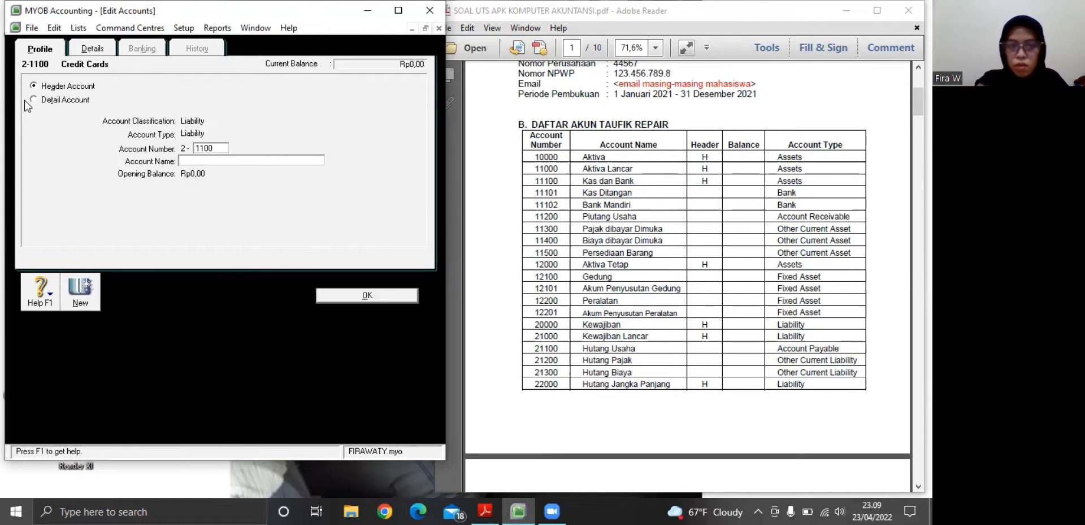
pyautogui.write('hU')
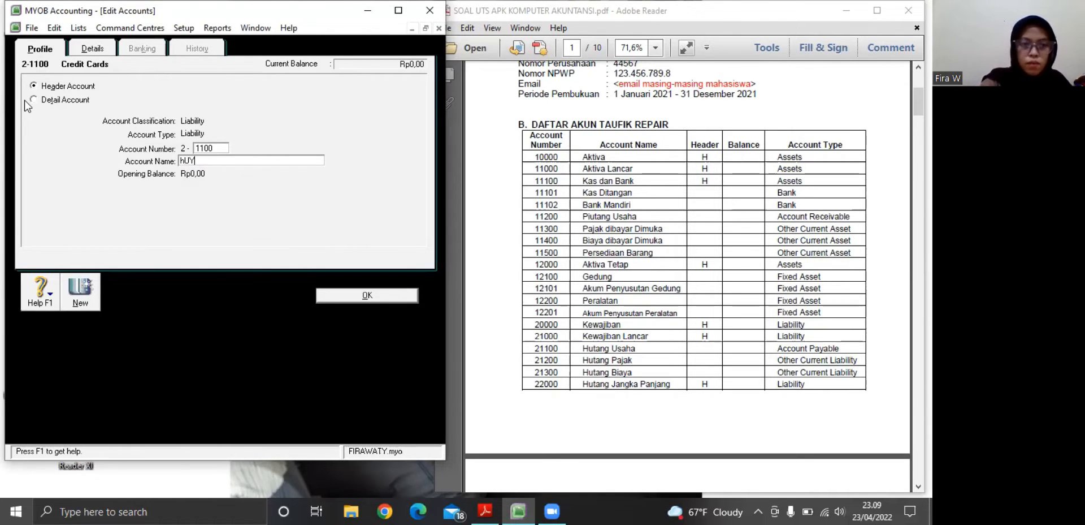
pyautogui.write('Y')
pyautogui.press('BackSpace')
pyautogui.press('BackSpace')
pyautogui.press('BackSpace')
pyautogui.write('H')
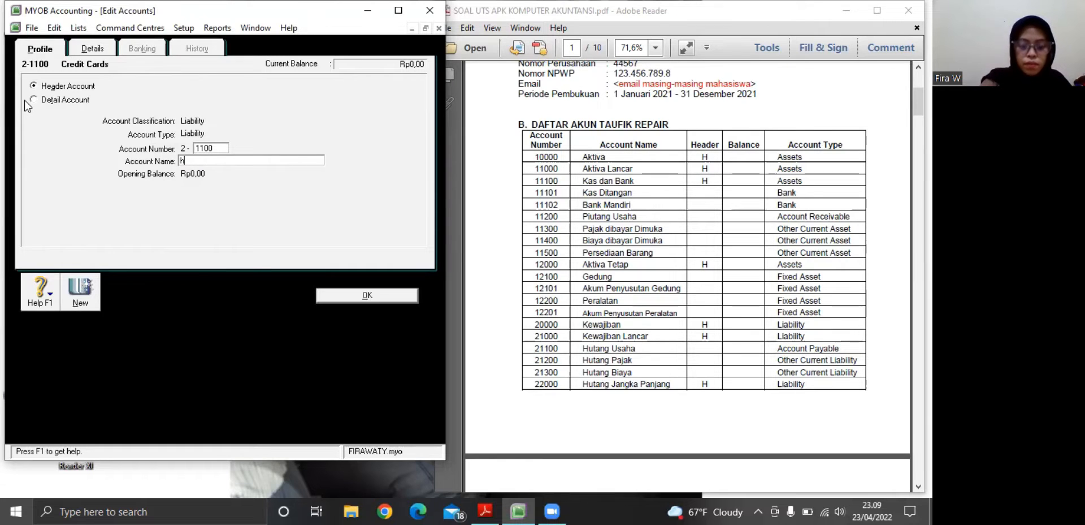
pyautogui.write('UTAN')
pyautogui.press('BackSpace')
pyautogui.press('BackSpace')
pyautogui.press('BackSpace')
pyautogui.press('BackSpace')
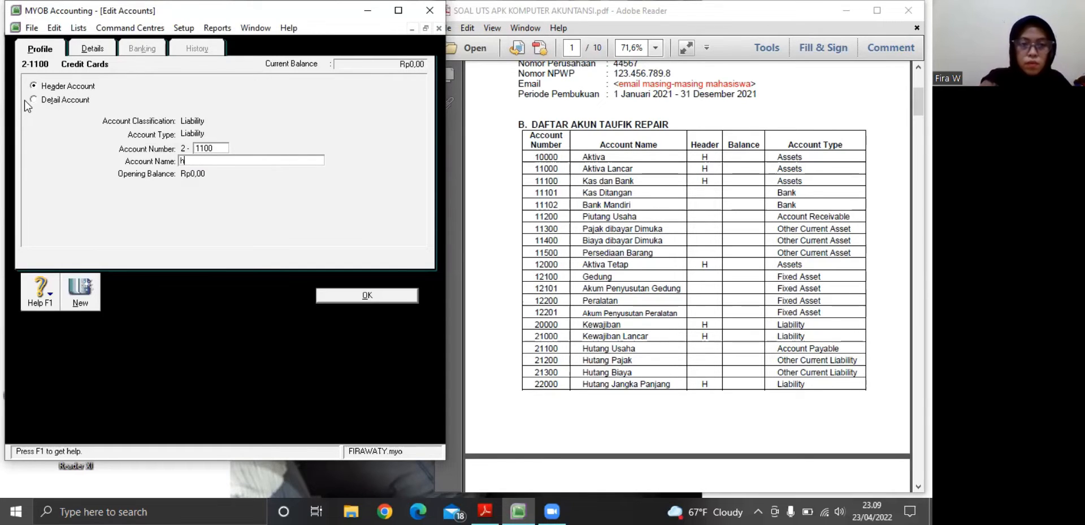
pyautogui.write('hUTA')
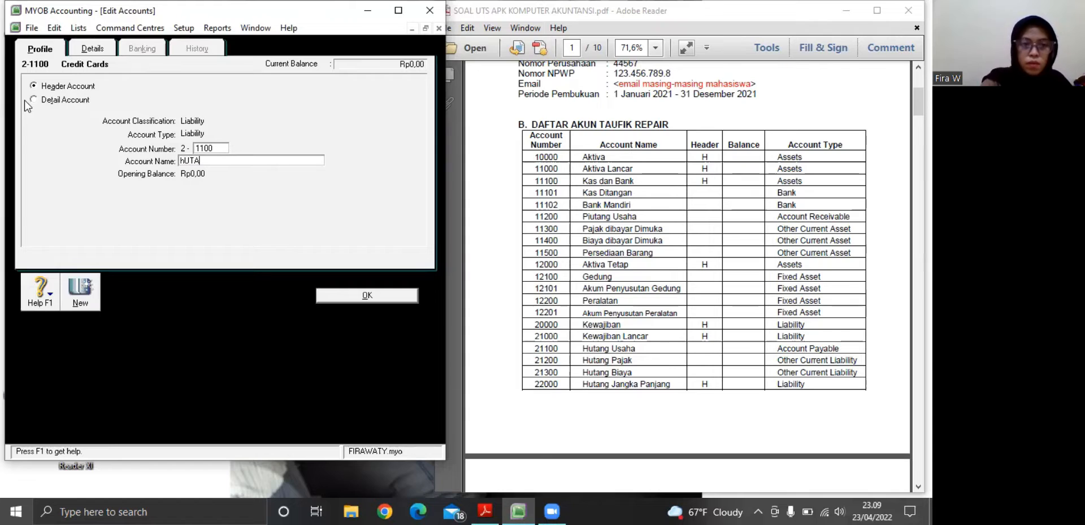
pyautogui.press('BackSpace')
pyautogui.press('BackSpace')
pyautogui.press('BackSpace')
pyautogui.press('BackSpace')
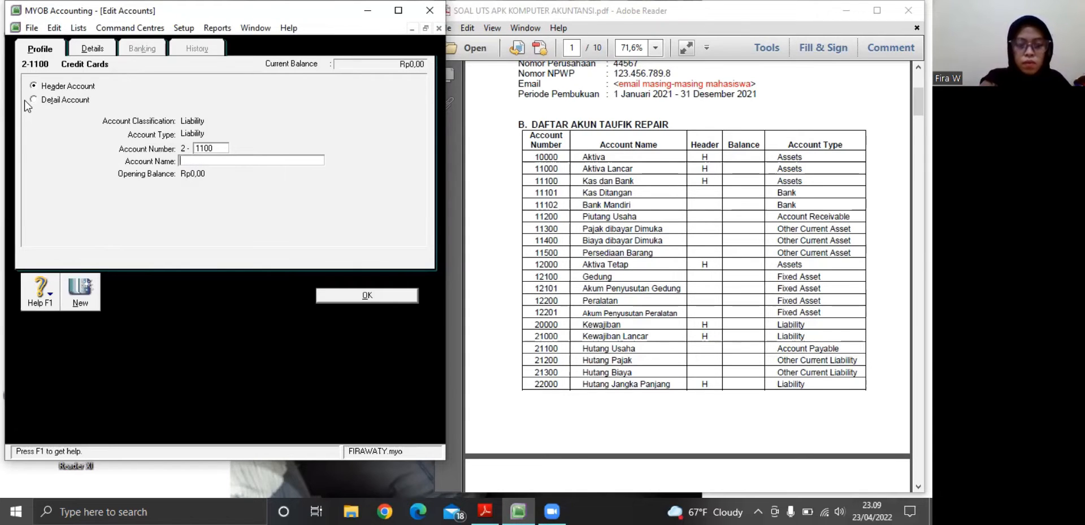
pyautogui.write('h')
pyautogui.press('BackSpace')
pyautogui.write('H')
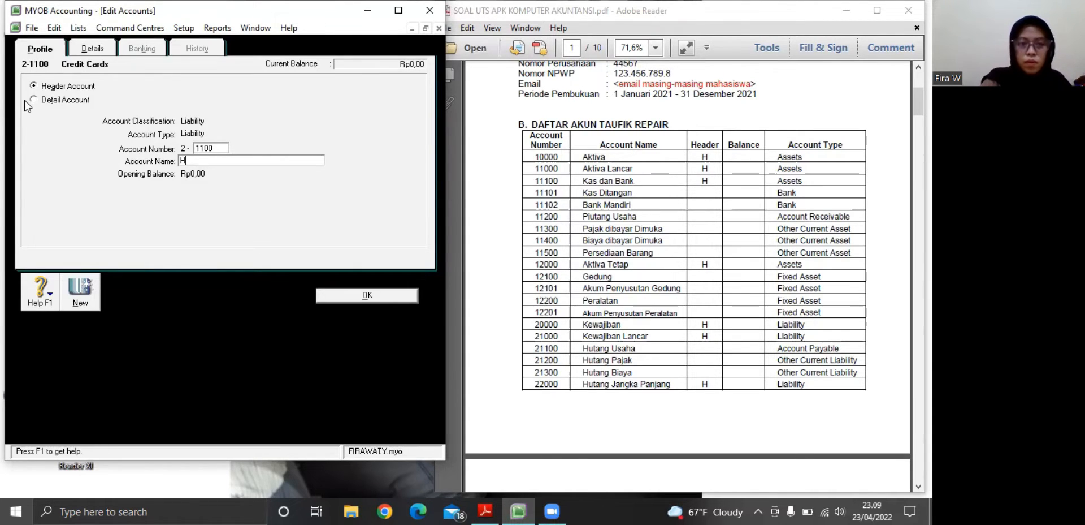
pyautogui.write('utang Usahan')
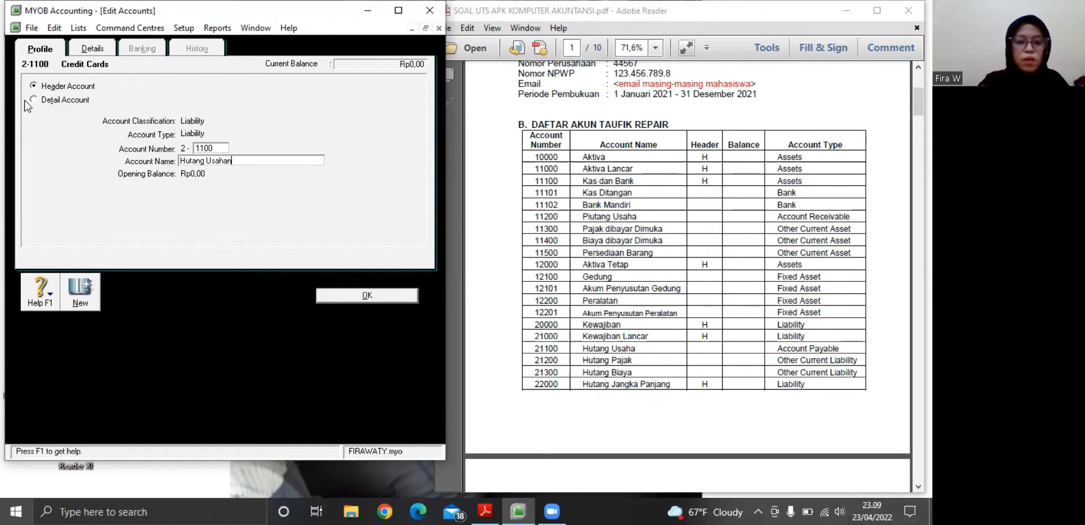
pyautogui.press('BackSpace')
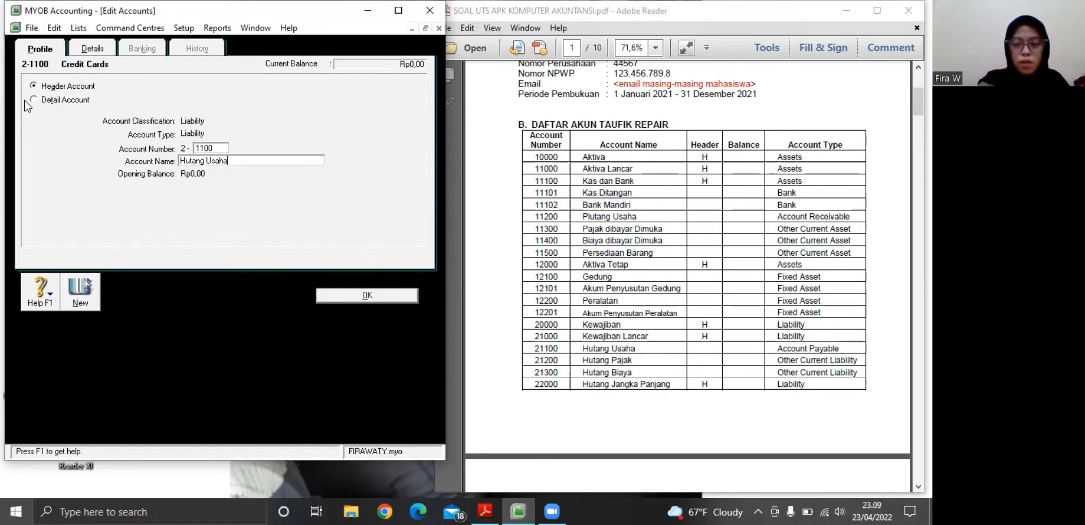
pyautogui.click(331, 293)
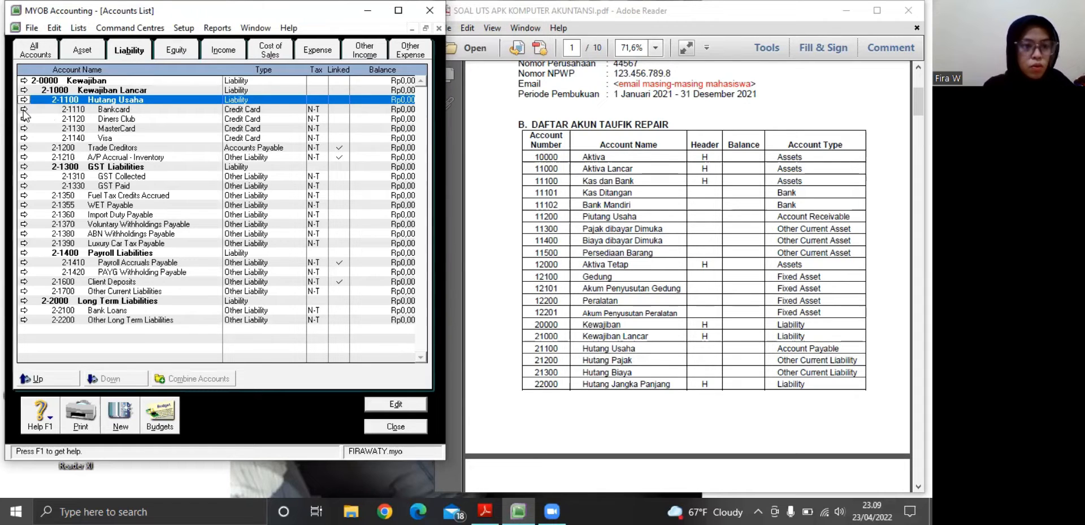
# Rename account 2-1200 Trade Creditors as Hutang Pajak, set its type to Other Current Liability and save it
pyautogui.click(24, 149)
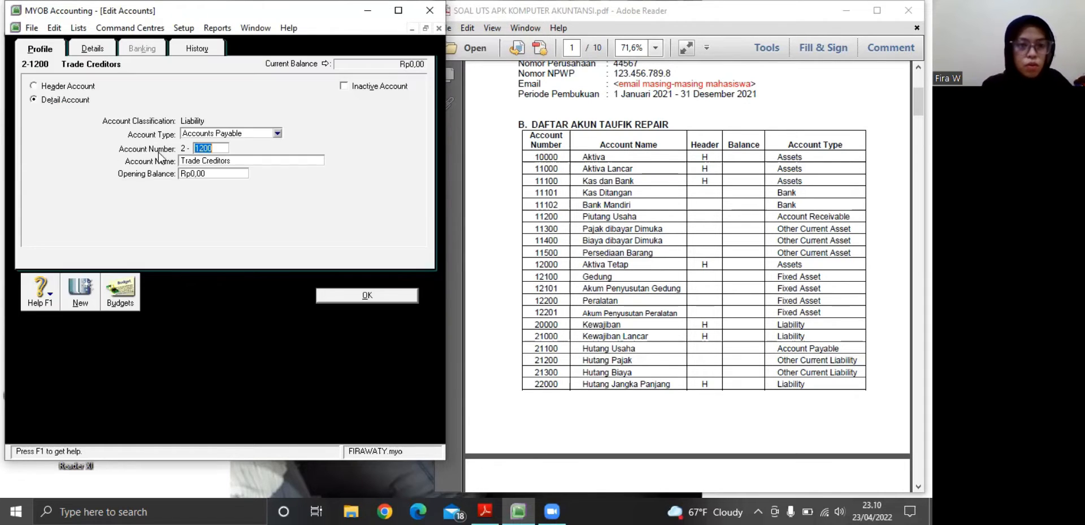
pyautogui.click(195, 161)
pyautogui.press('BackSpace')
pyautogui.write('Hu')
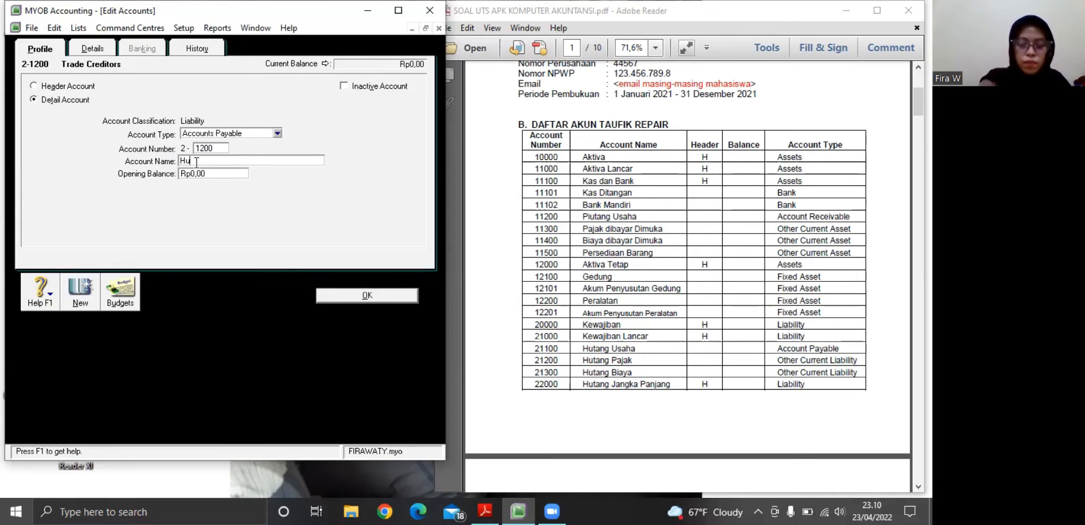
pyautogui.write('tang Pajak')
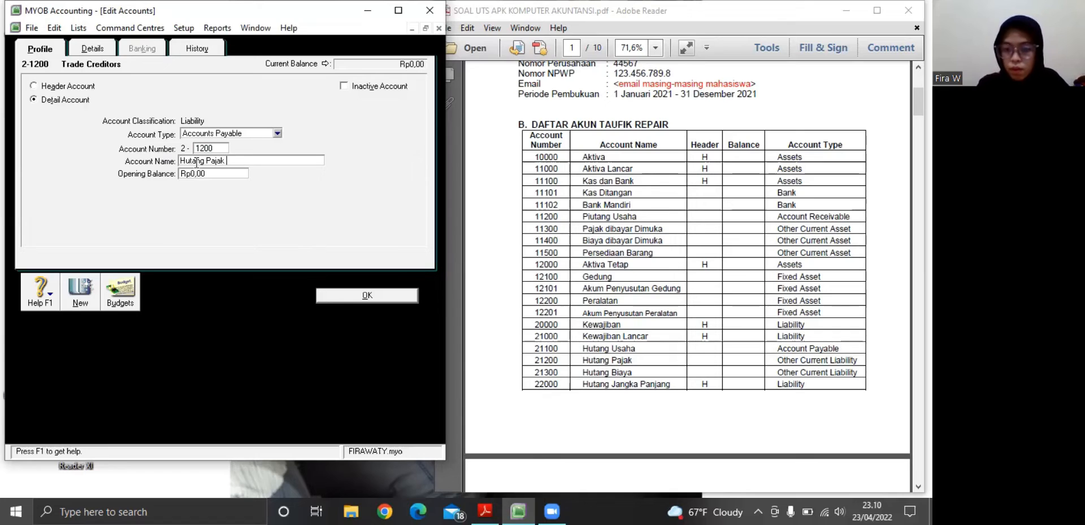
pyautogui.click(277, 134)
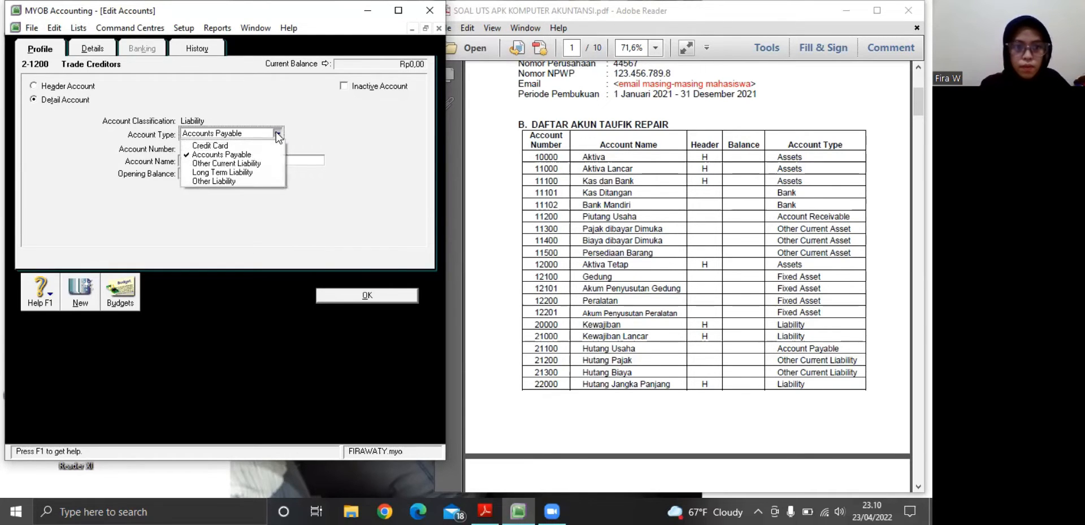
pyautogui.click(232, 164)
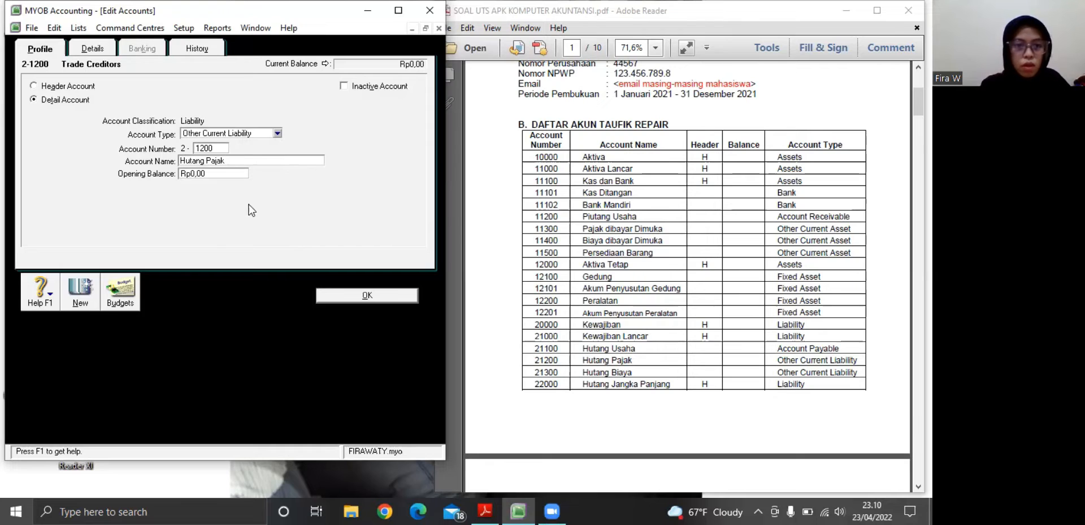
pyautogui.click(335, 297)
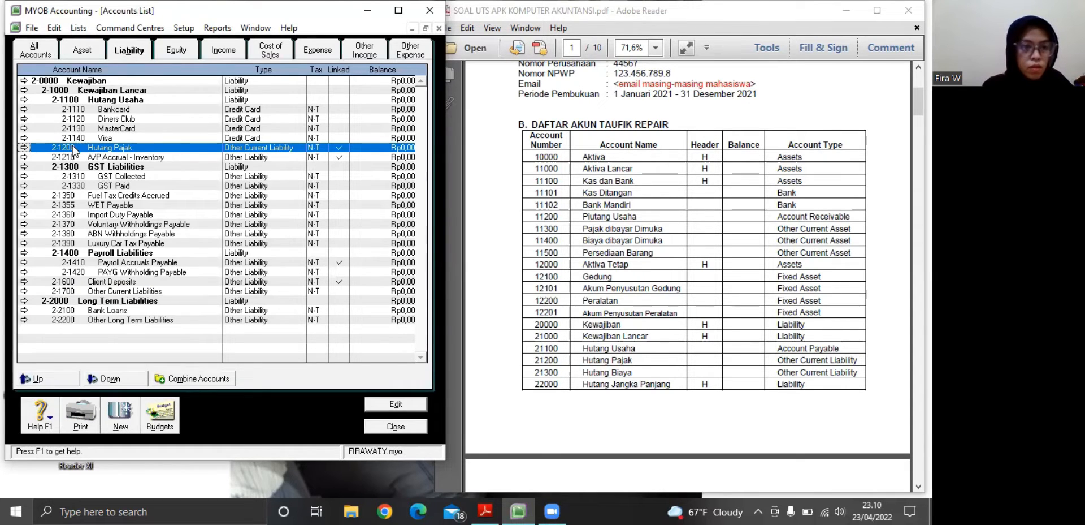
# Turn header 2-1300 GST Liabilities into a detail account named Hutang Biaya of type Other Current Liability and save it
pyautogui.click(21, 170)
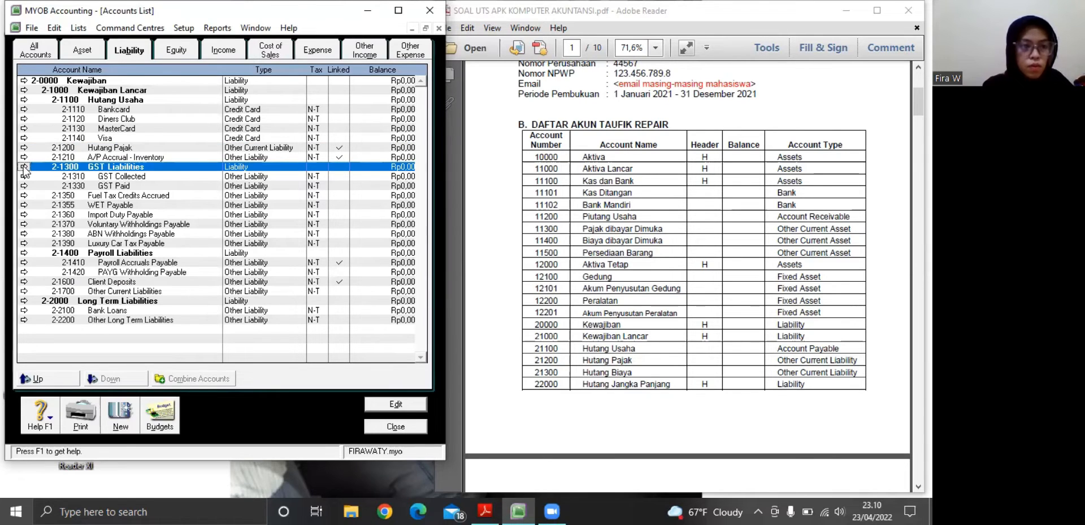
pyautogui.click(23, 167)
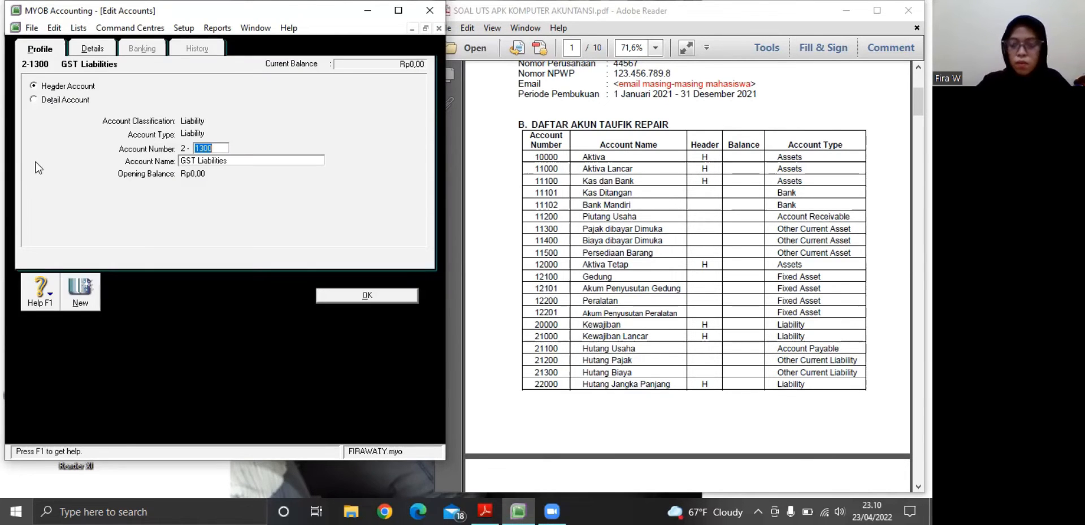
pyautogui.press('Tab')
pyautogui.press('BackSpace')
pyautogui.write('Hutang ')
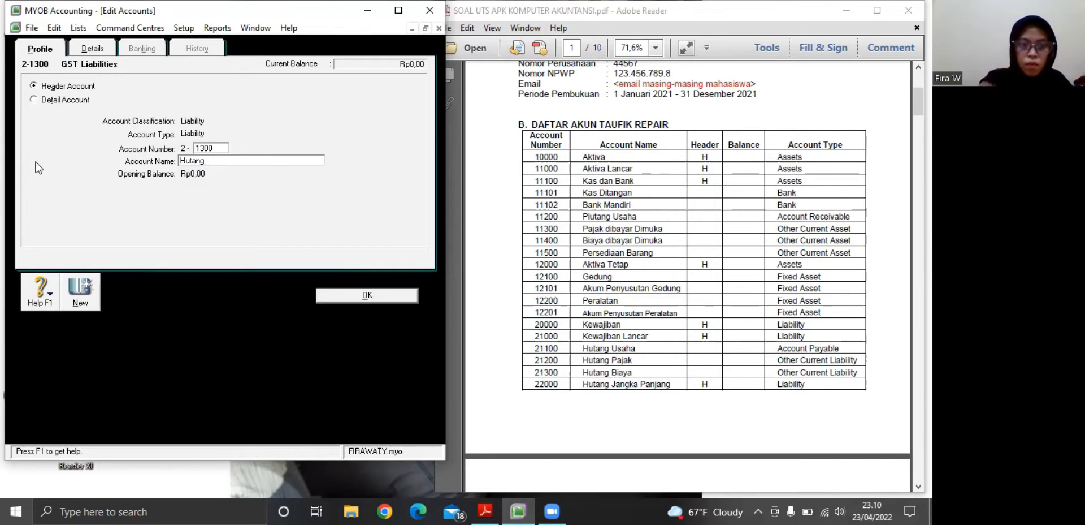
pyautogui.write('Biaya')
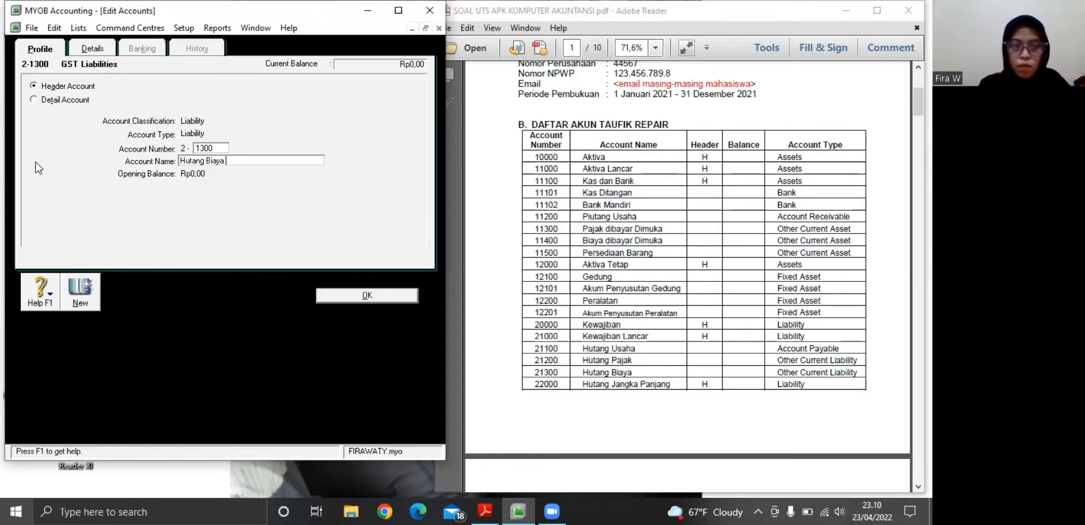
pyautogui.click(34, 100)
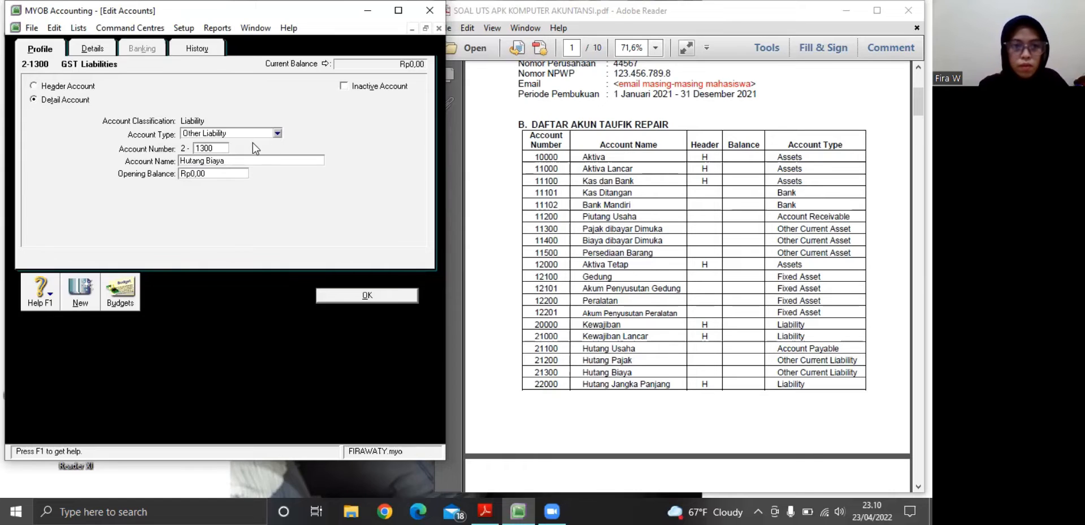
pyautogui.click(277, 134)
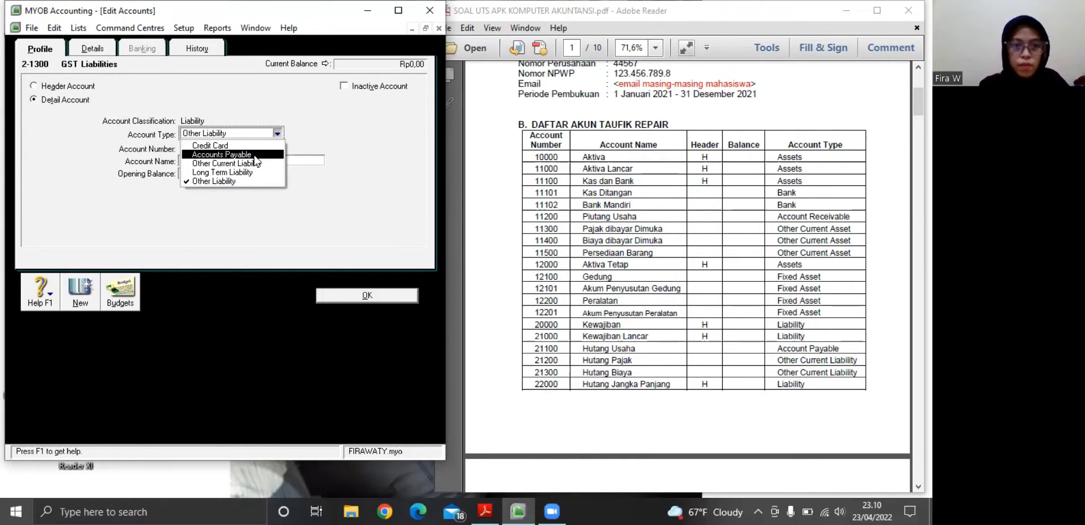
pyautogui.click(250, 164)
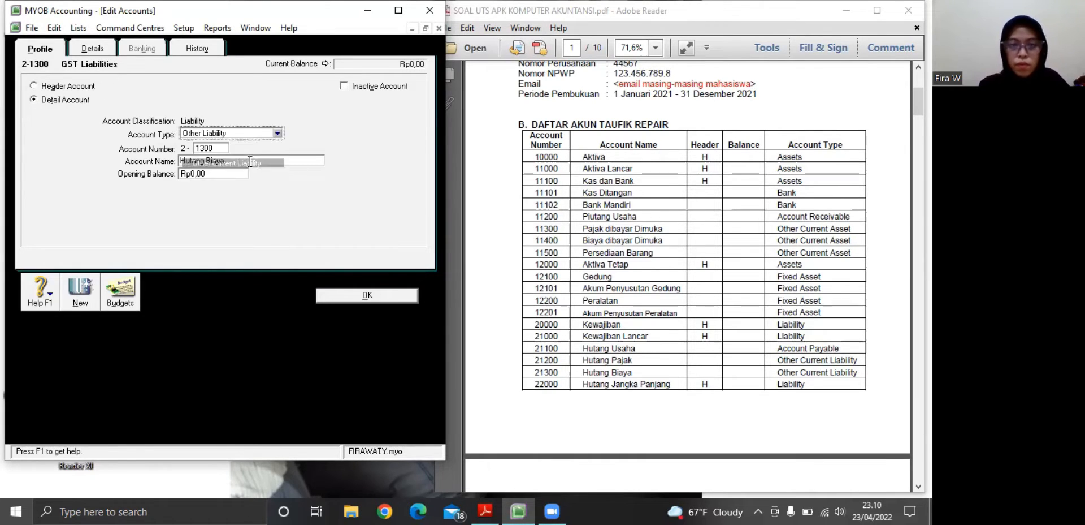
pyautogui.click(335, 296)
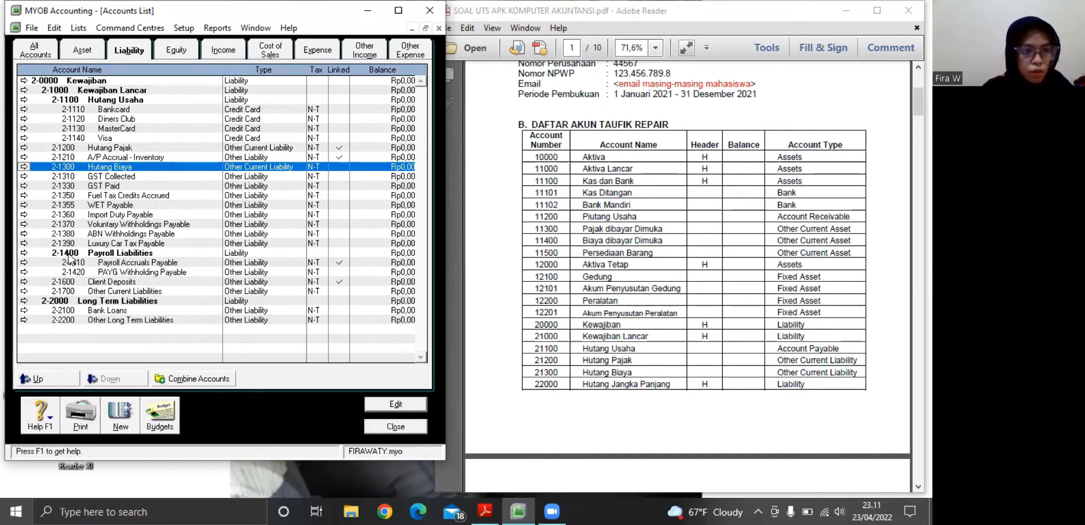
# Rename the Long Term Liabilities header account 2-2000 as Hutang Jangka Panjang and save it
pyautogui.click(23, 301)
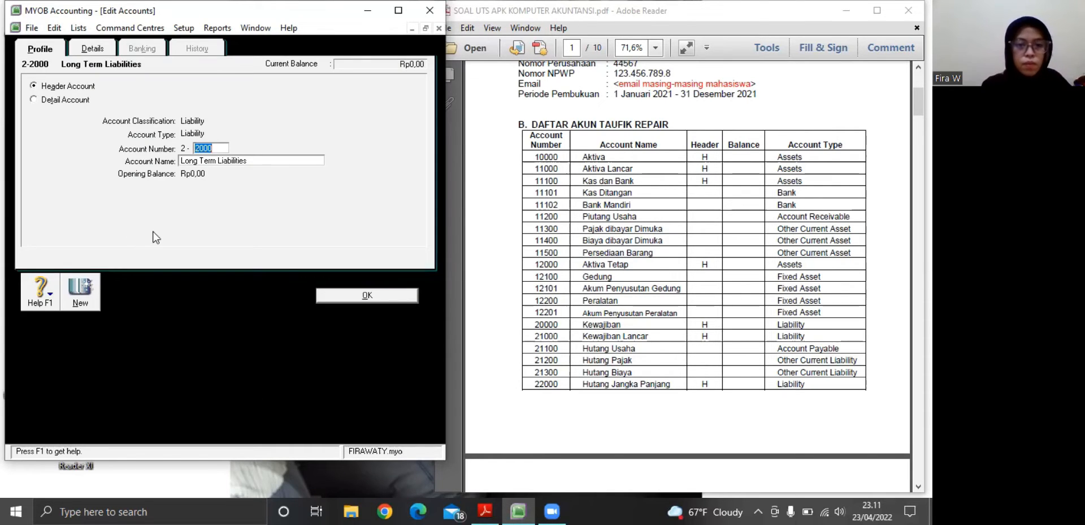
pyautogui.click(221, 161)
pyautogui.press('BackSpace')
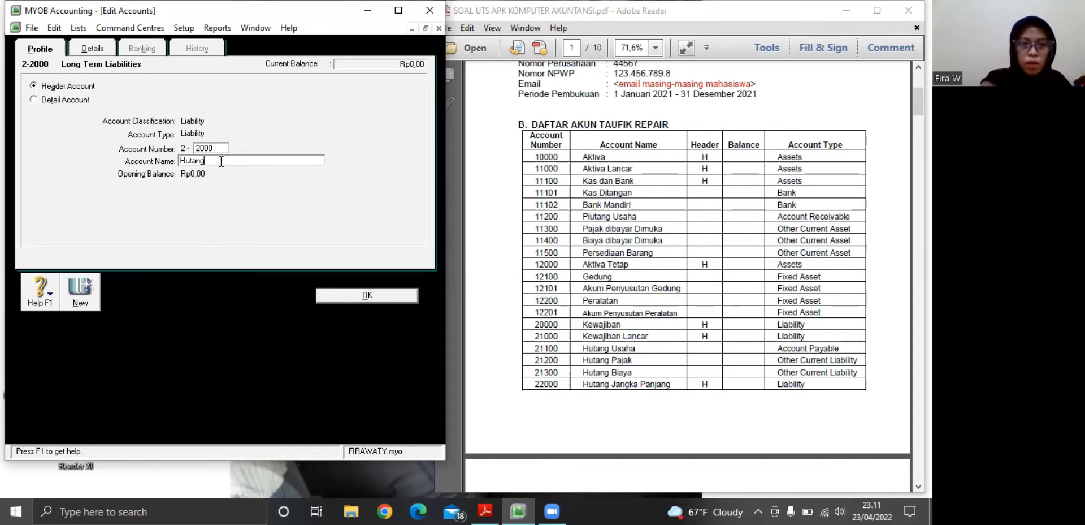
pyautogui.write('Hutang Jangka')
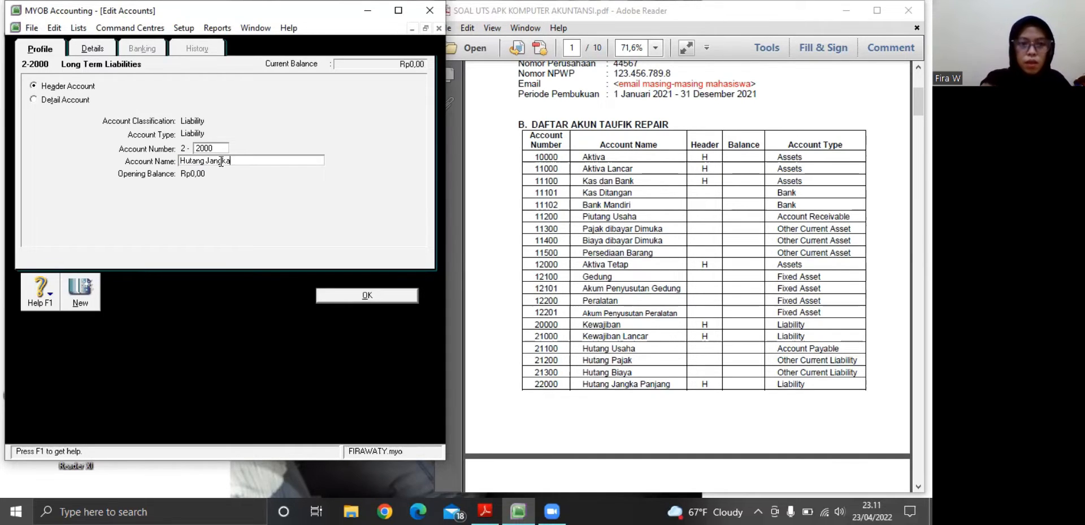
pyautogui.write(' Panjang')
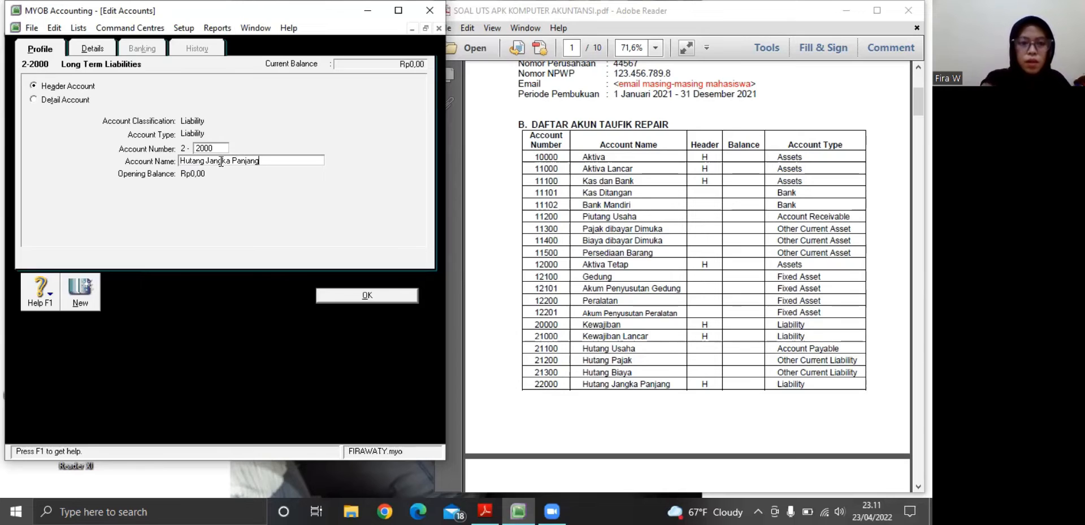
pyautogui.click(336, 293)
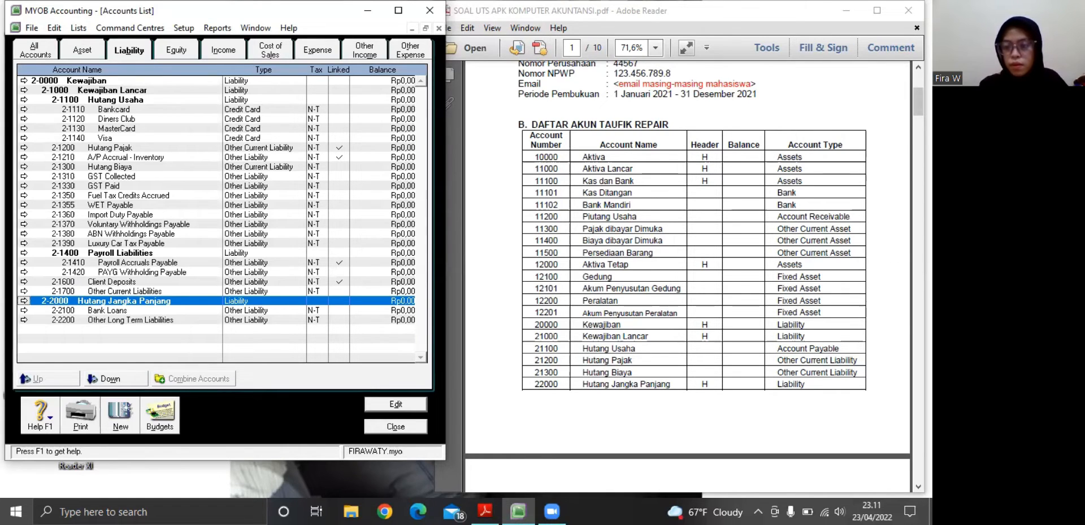
# Following the next page of the PDF's account table, rename account 2-2100 as Hutang Bank Mandiri with type Long Term Liability and save it
pyautogui.click(919, 486)
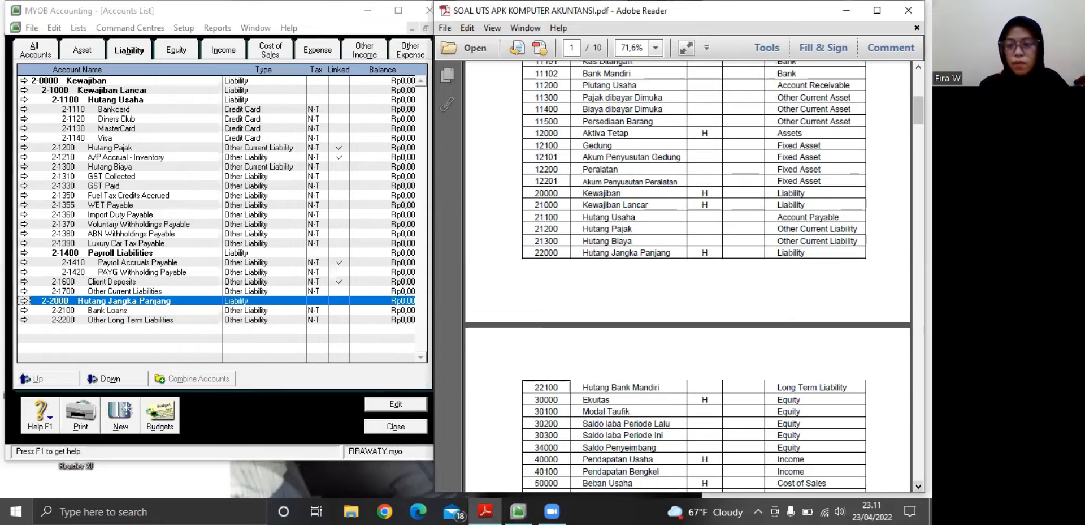
pyautogui.click(919, 485)
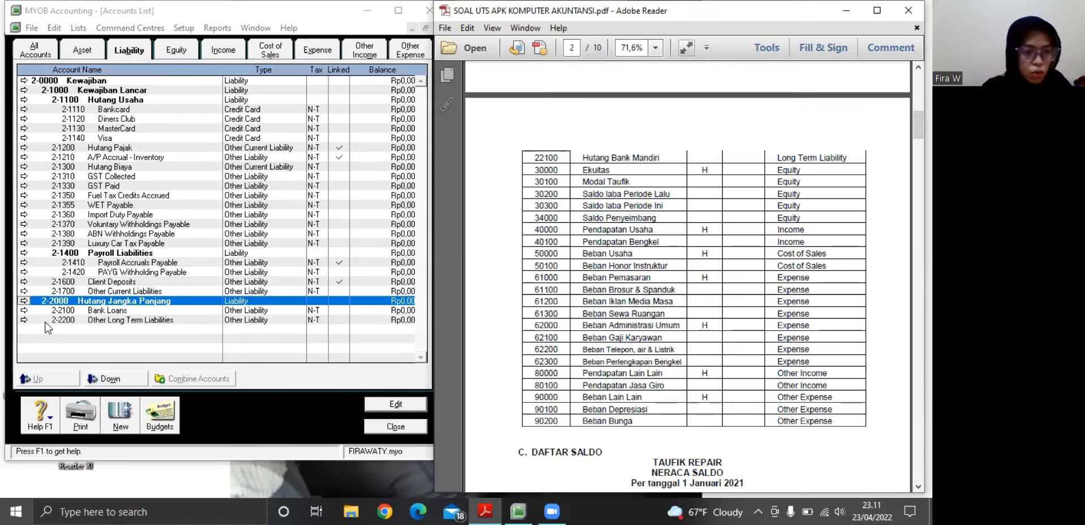
pyautogui.click(24, 310)
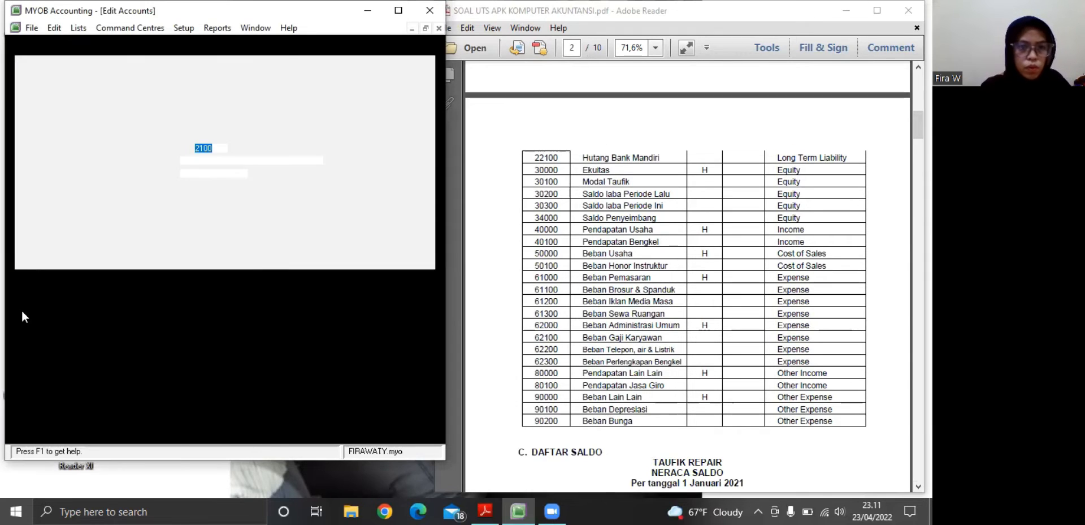
pyautogui.press('Tab')
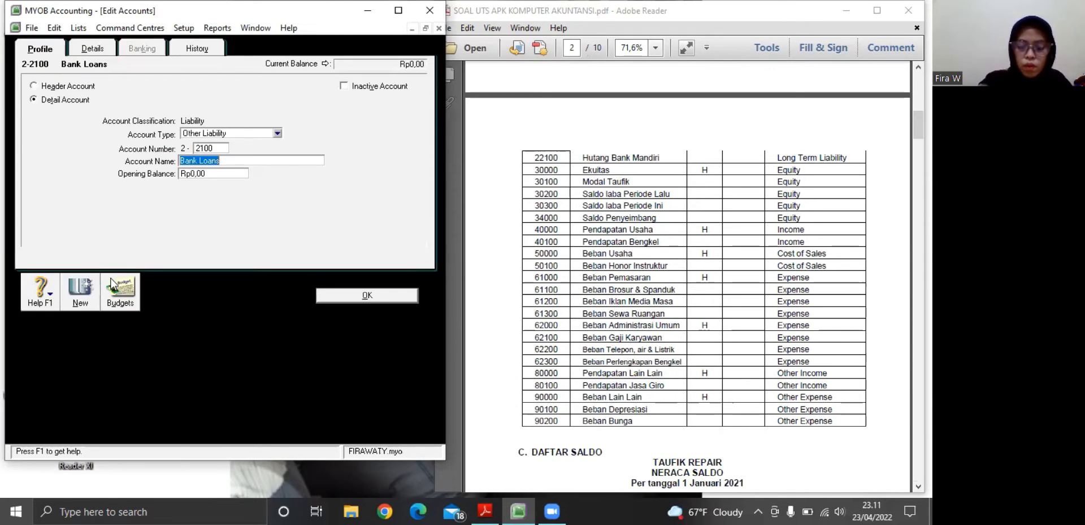
pyautogui.press('BackSpace')
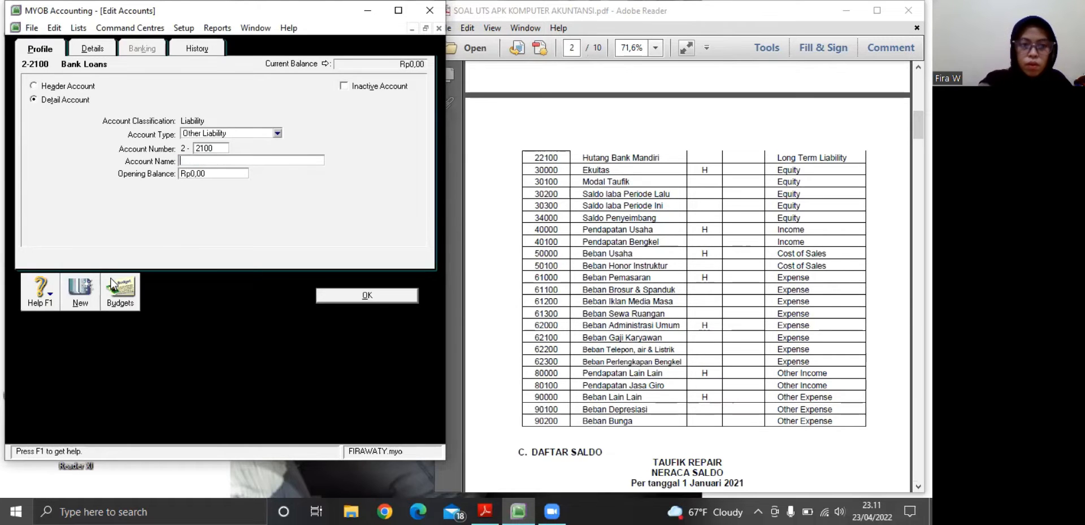
pyautogui.write('H')
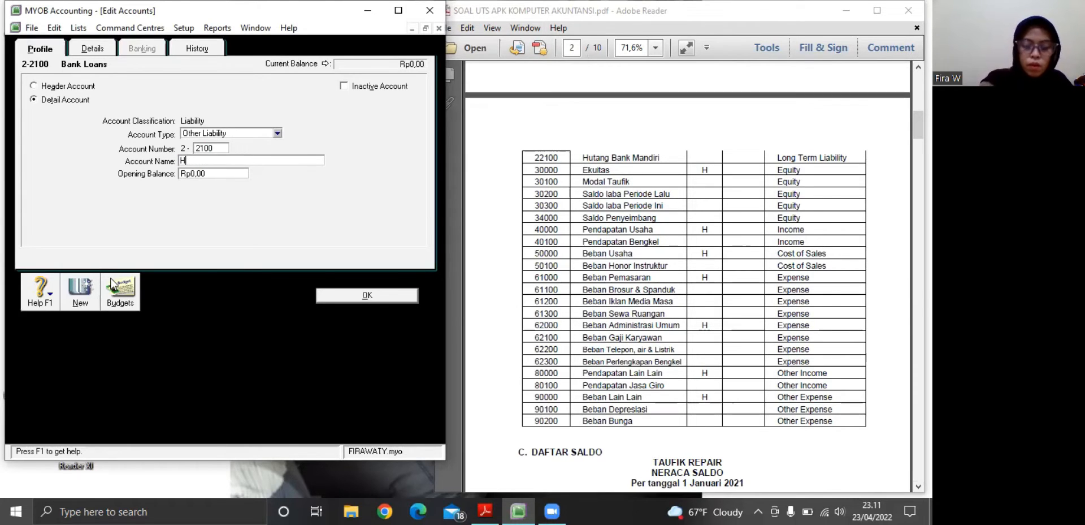
pyautogui.write('Uutang')
pyautogui.write('Bank')
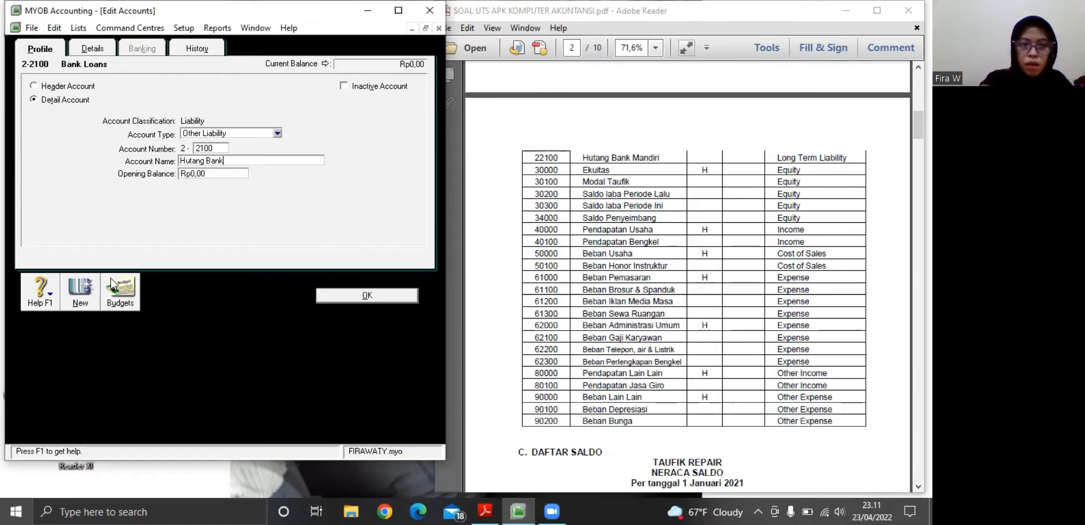
pyautogui.write(' Mandiri')
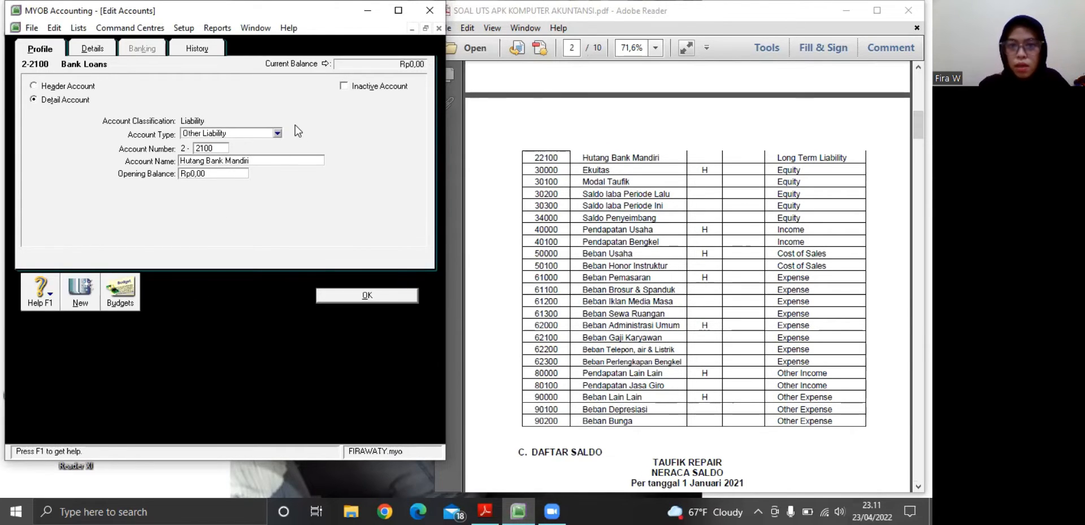
pyautogui.click(277, 133)
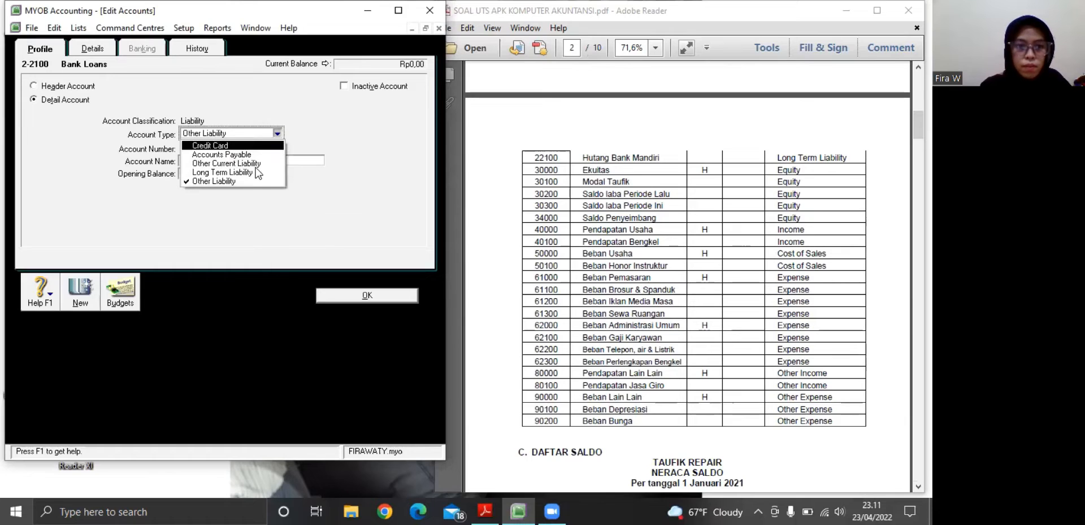
pyautogui.click(252, 173)
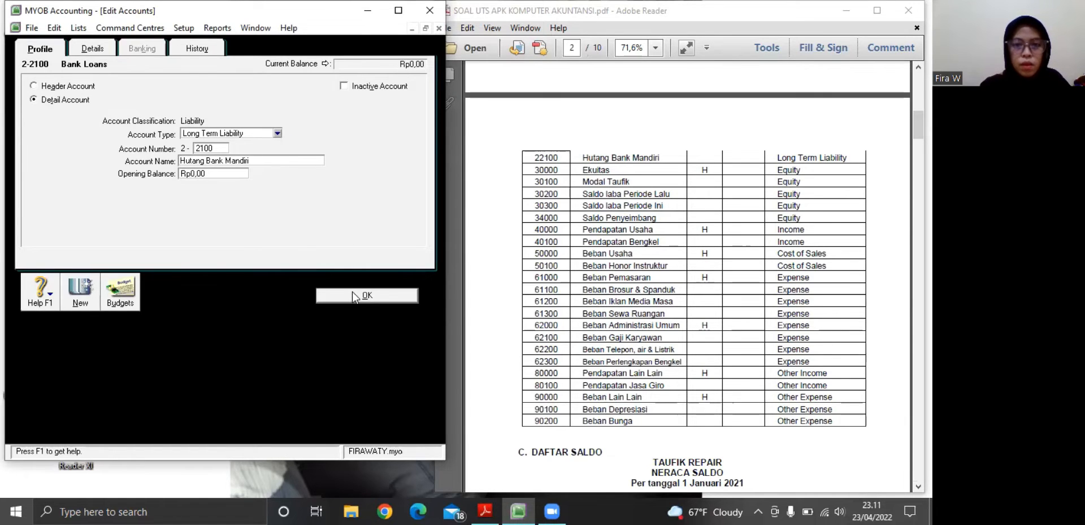
pyautogui.click(352, 291)
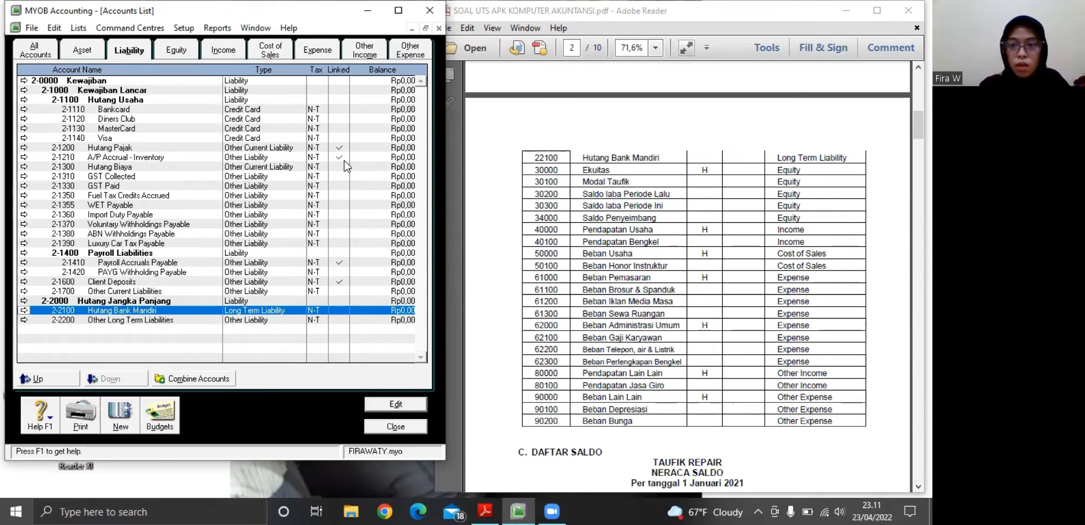
# Rename the equity header account 3-0000 as Ekuitas and save it
pyautogui.click(176, 49)
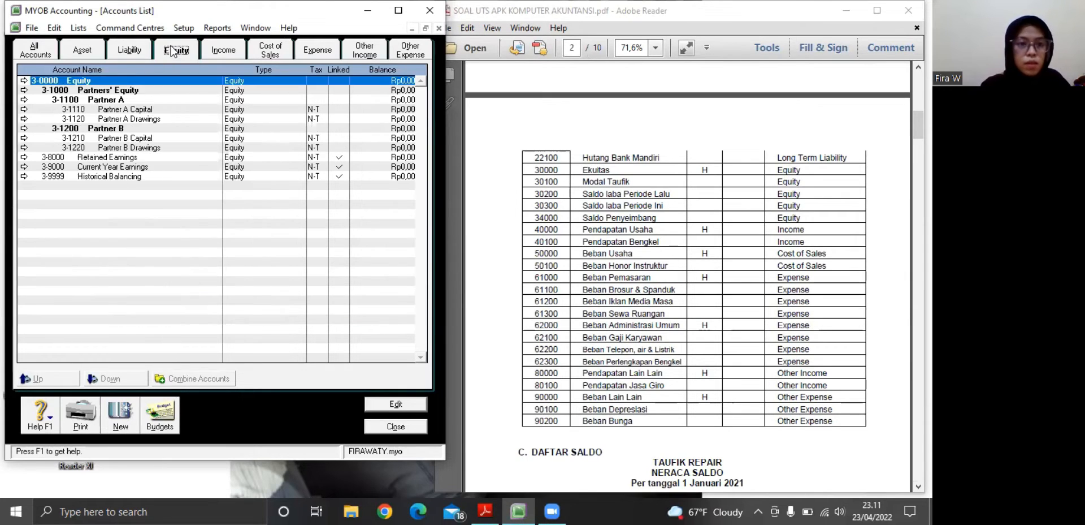
pyautogui.click(24, 82)
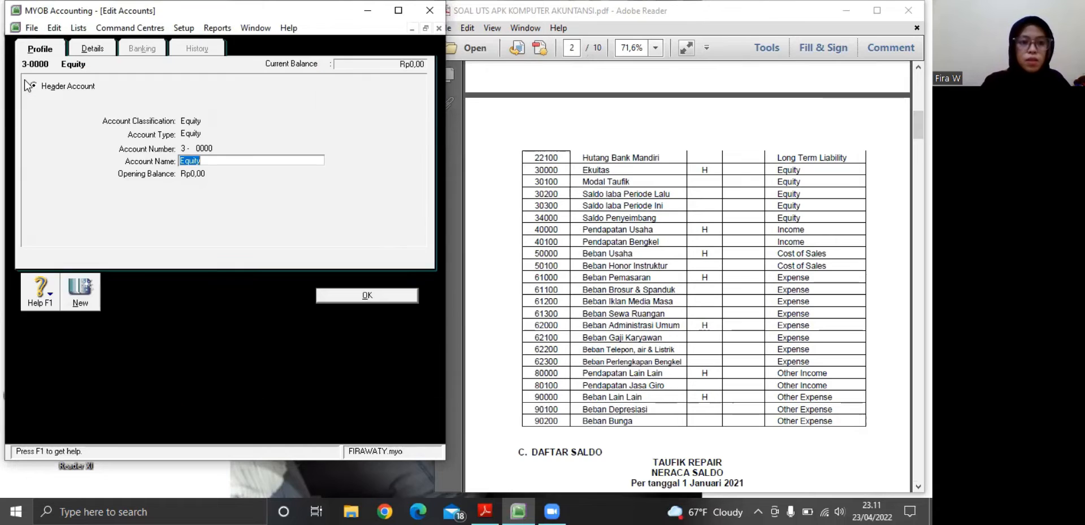
pyautogui.write('Ek')
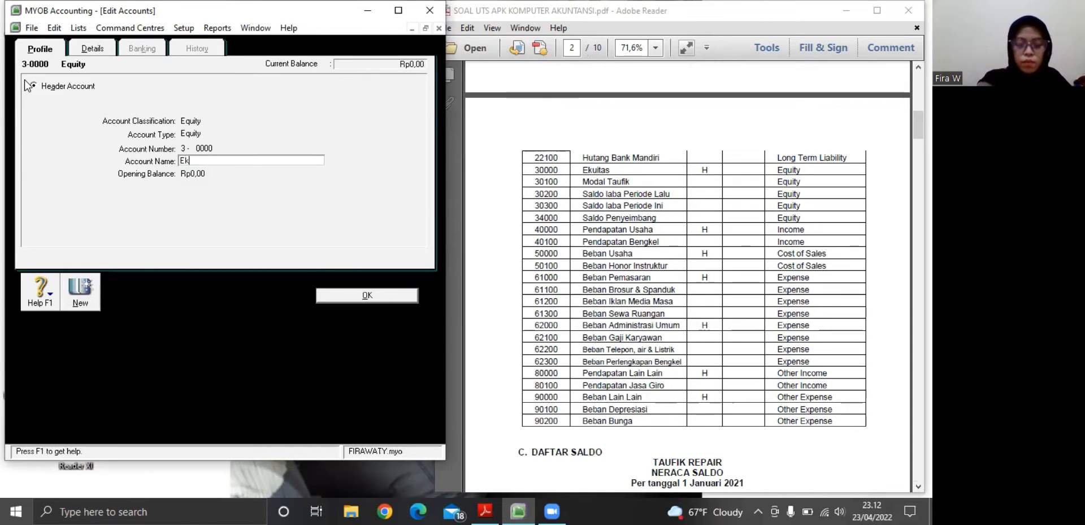
pyautogui.write('uitas')
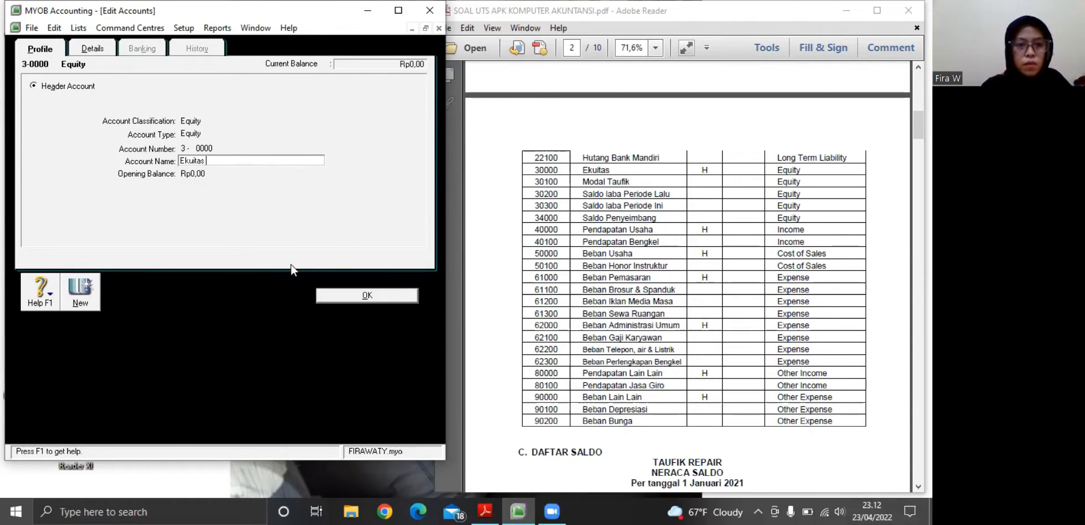
pyautogui.click(342, 295)
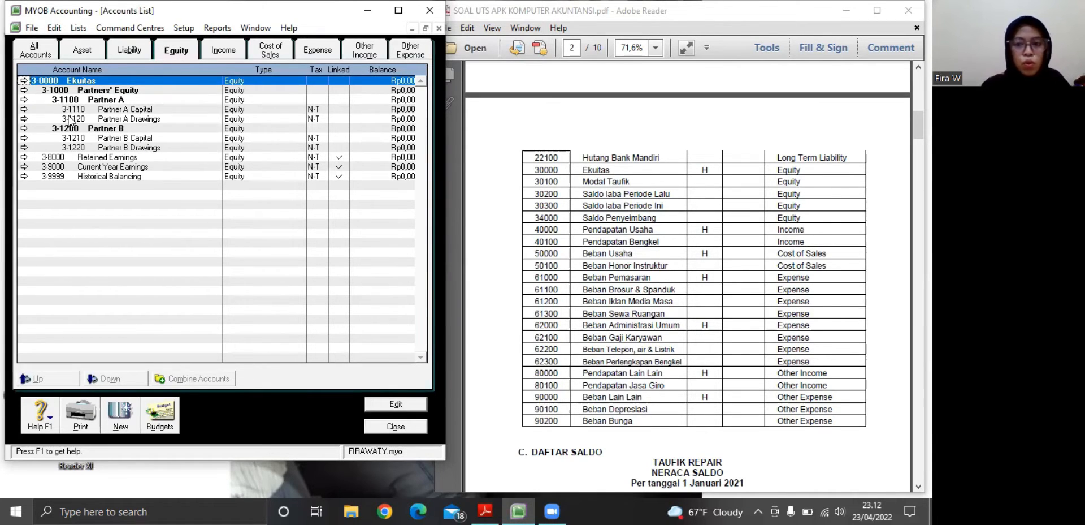
# Create the detail equity account 3-0100 named Modal Taufik and save it
pyautogui.click(23, 90)
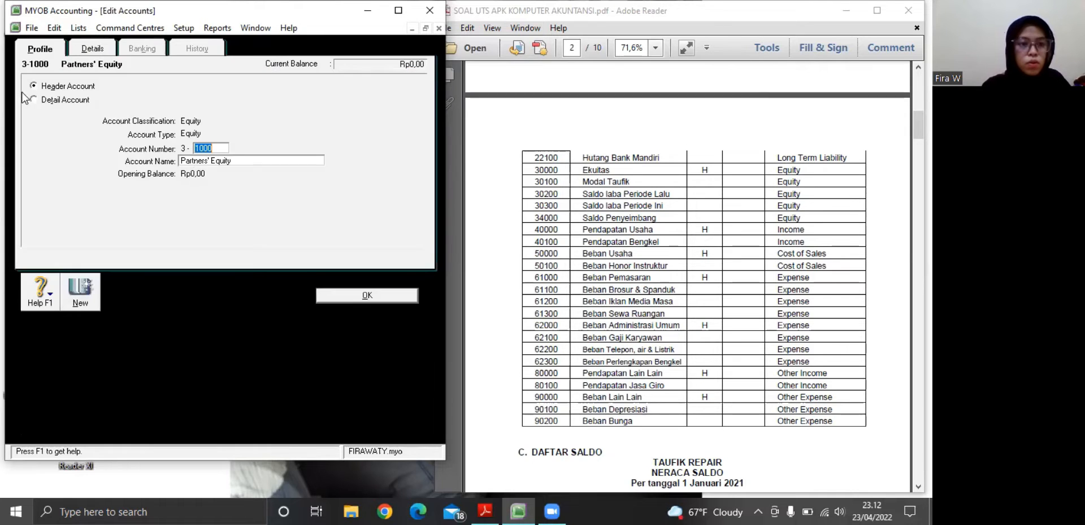
pyautogui.click(320, 291)
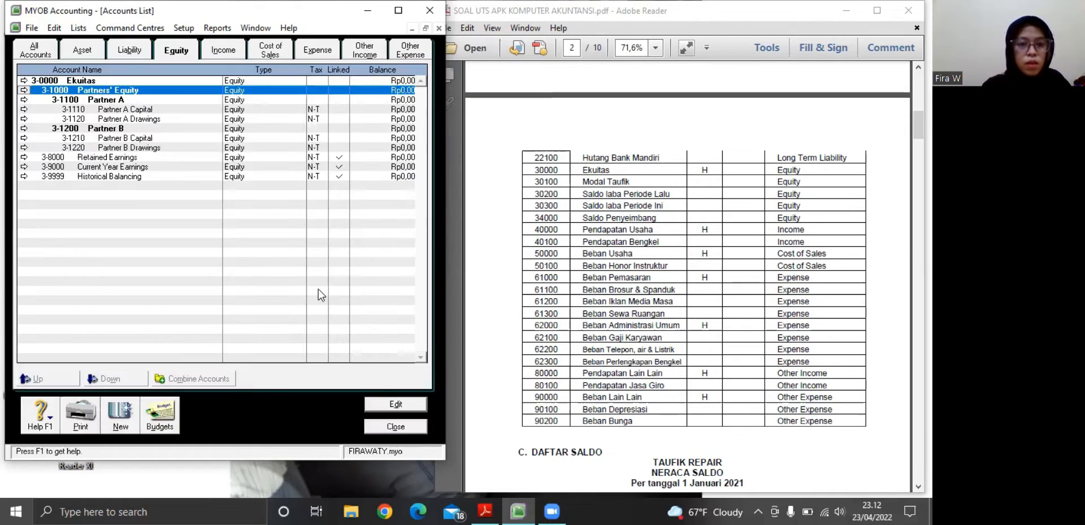
pyautogui.click(117, 418)
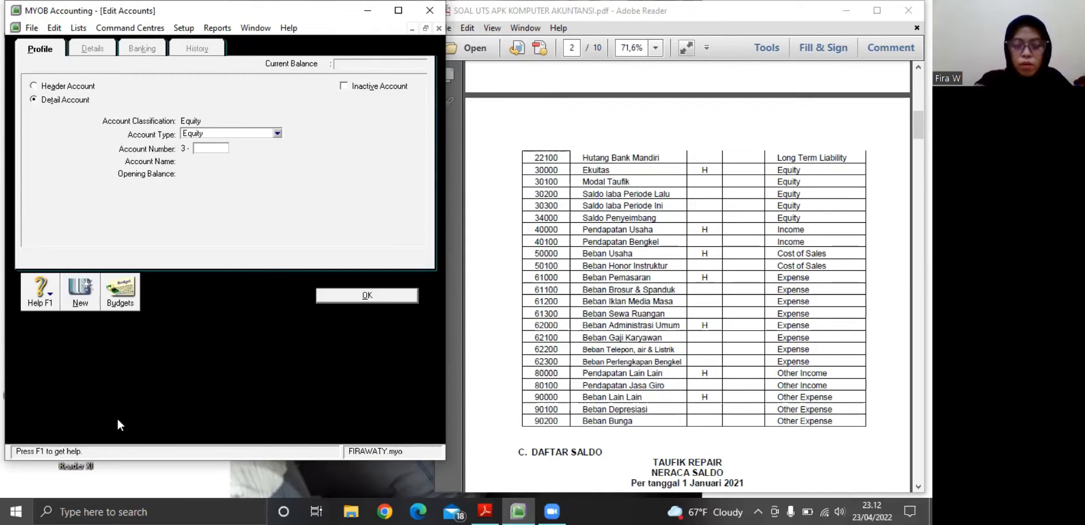
pyautogui.write('0100')
pyautogui.press('Tab')
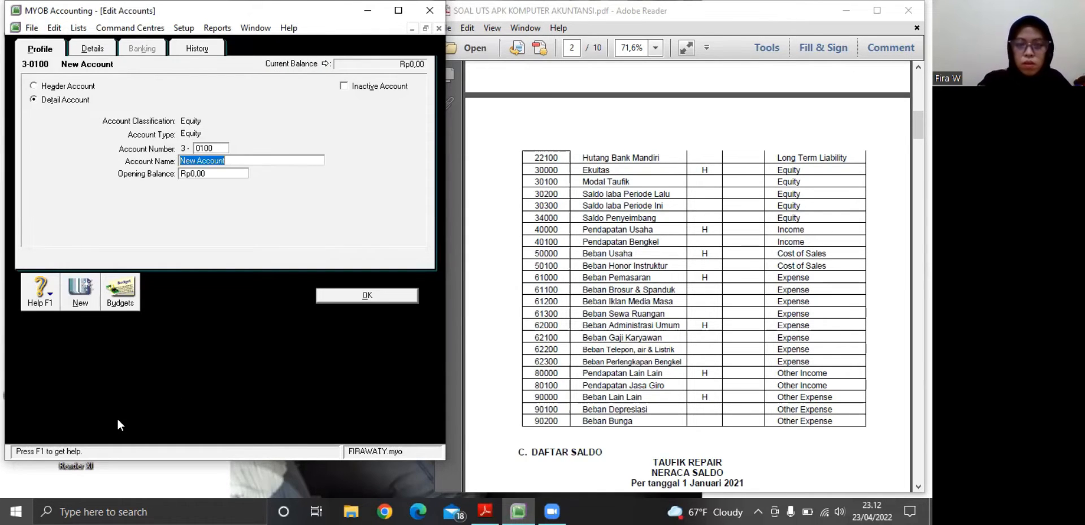
pyautogui.write('Mo')
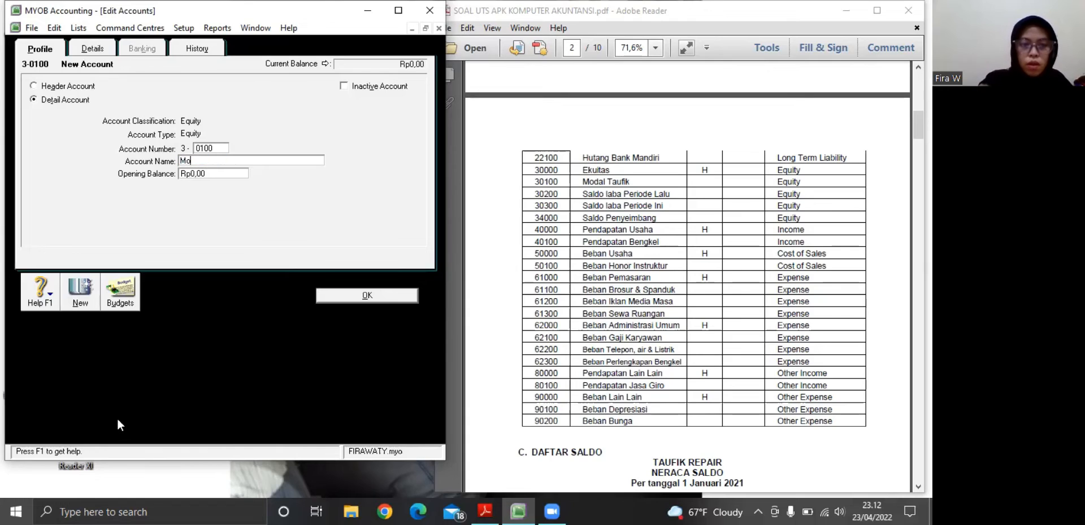
pyautogui.write('dal Tu')
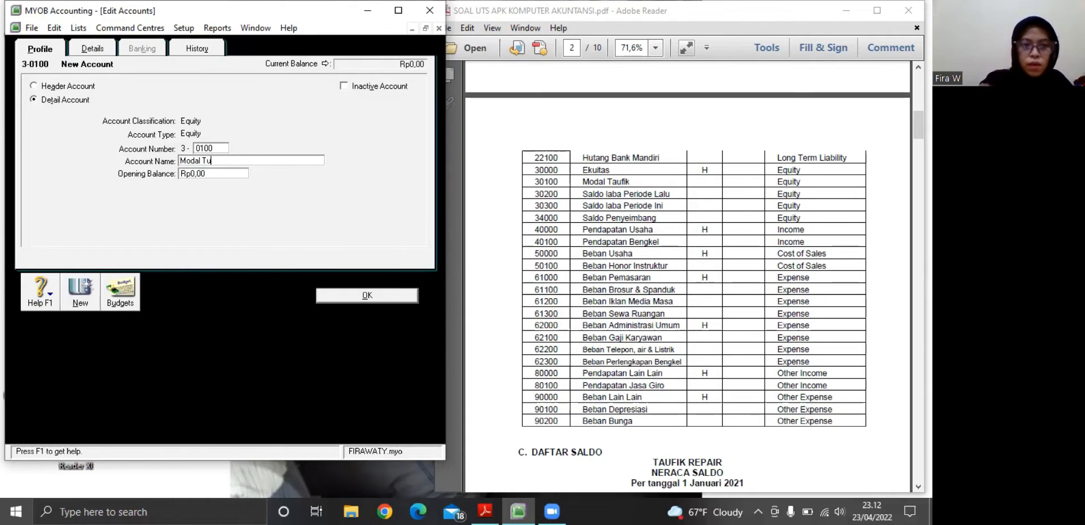
pyautogui.write('fik')
pyautogui.press('BackSpace')
pyautogui.press('BackSpace')
pyautogui.press('BackSpace')
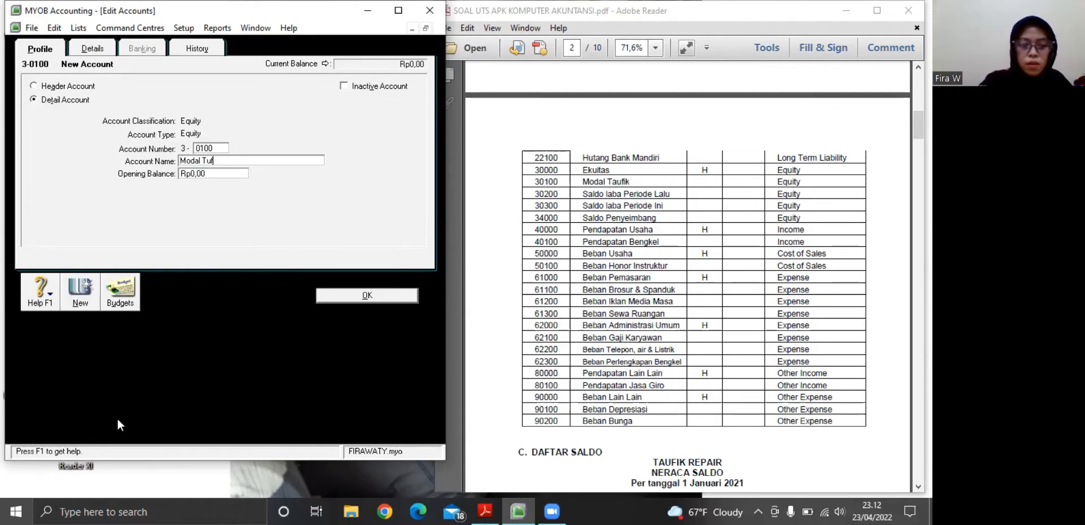
pyautogui.write('aufik')
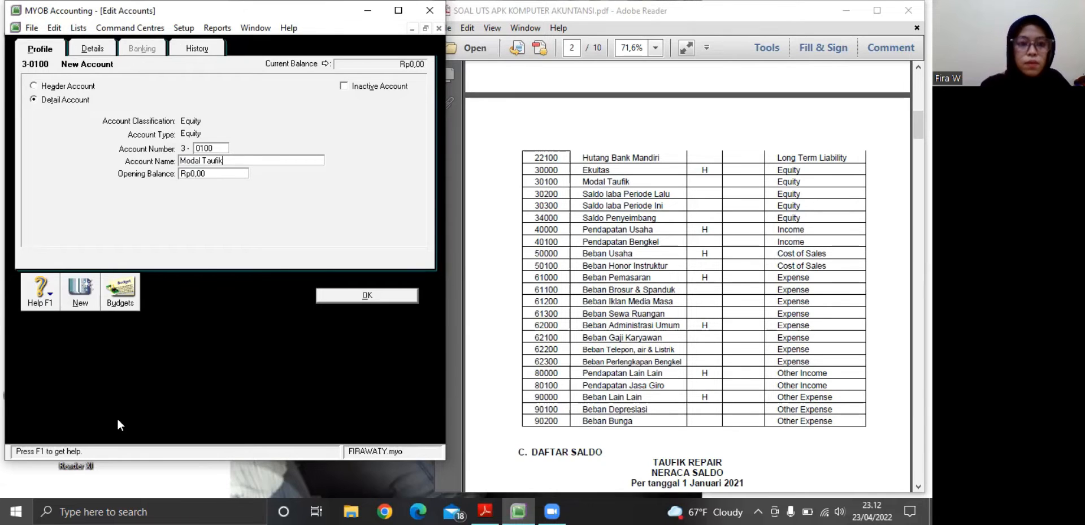
pyautogui.click(325, 298)
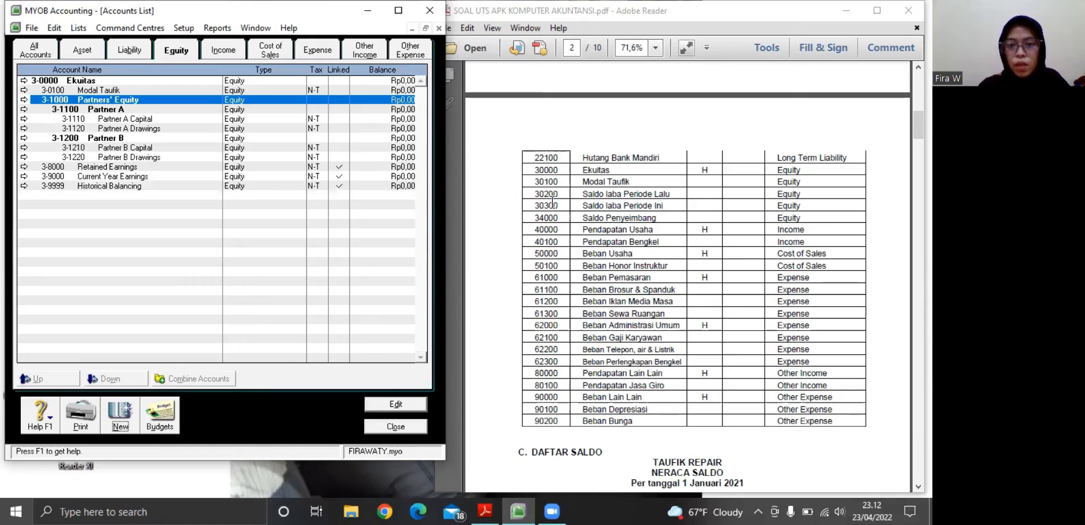
# Add a detail equity account numbered 3-0200 with the name Saldo Laba Periode Lalu and save it
pyautogui.click(120, 425)
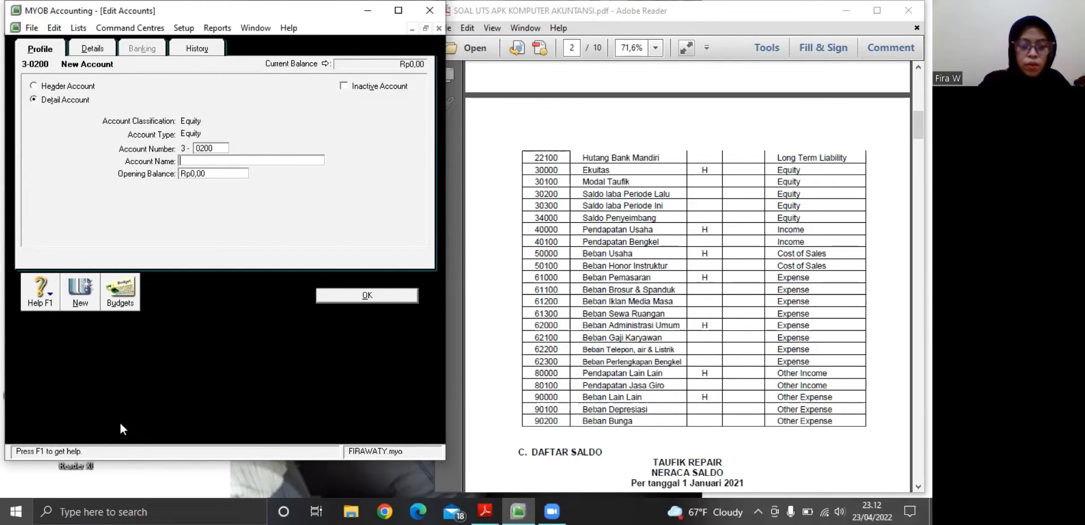
pyautogui.write('Sa')
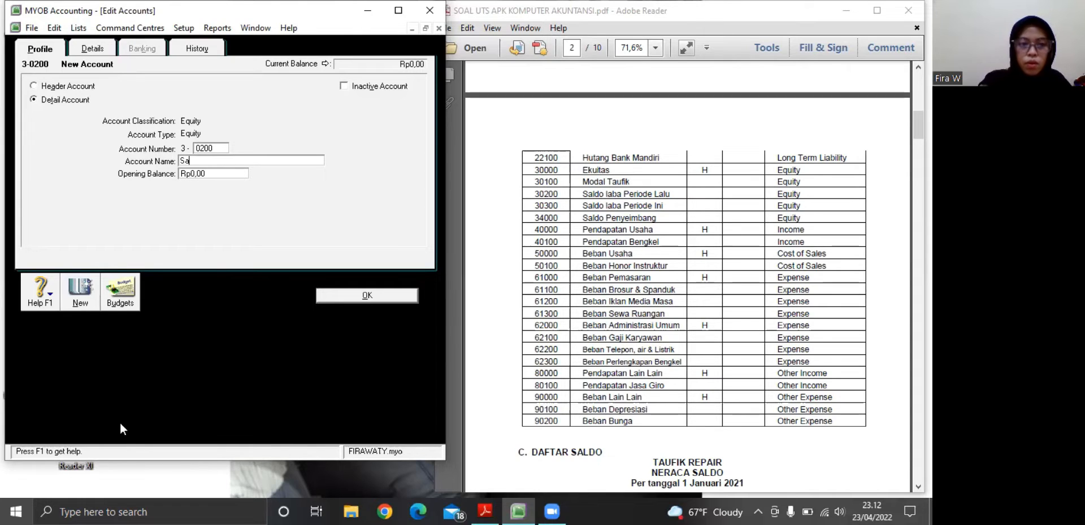
pyautogui.write('ldo La')
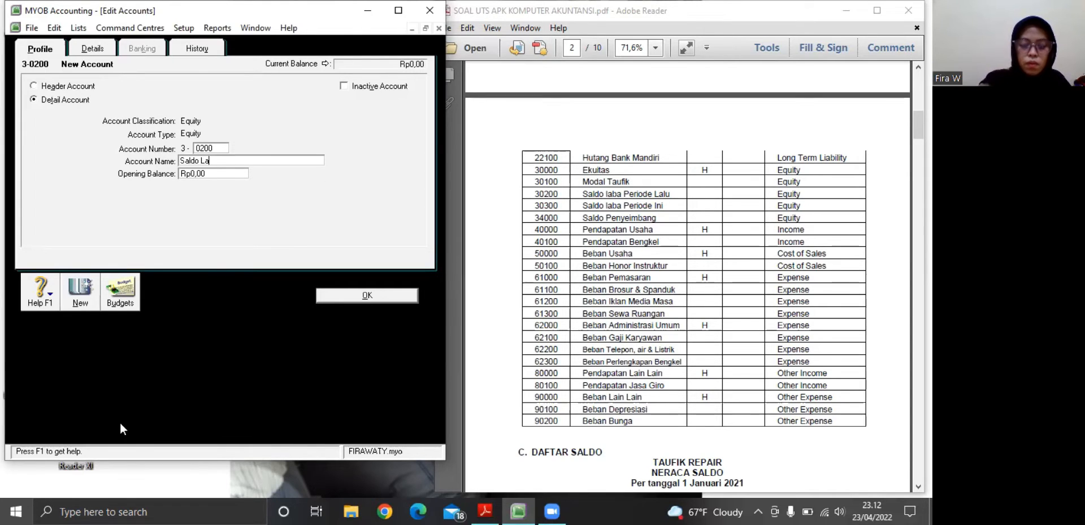
pyautogui.write('ba Pe')
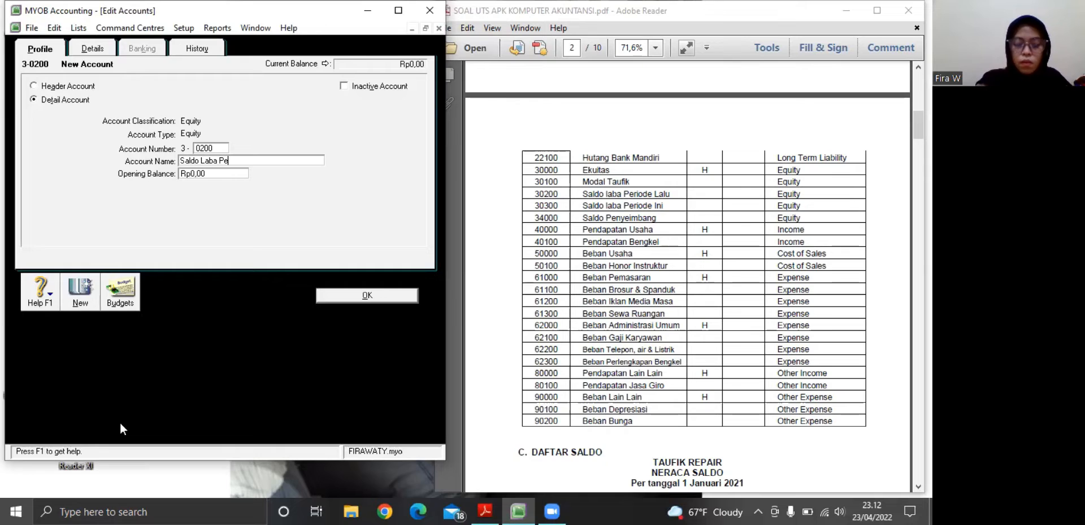
pyautogui.write('riode ')
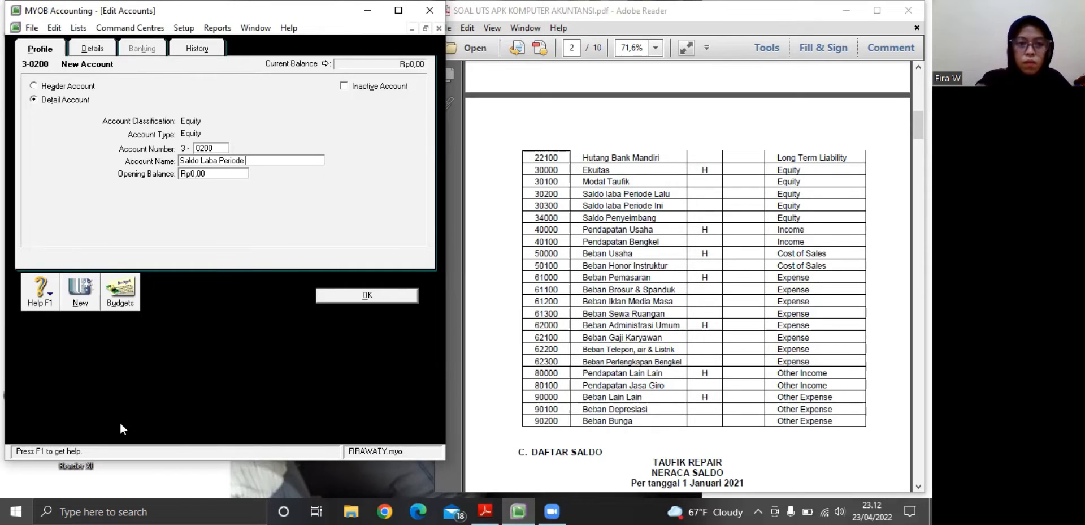
pyautogui.write('La')
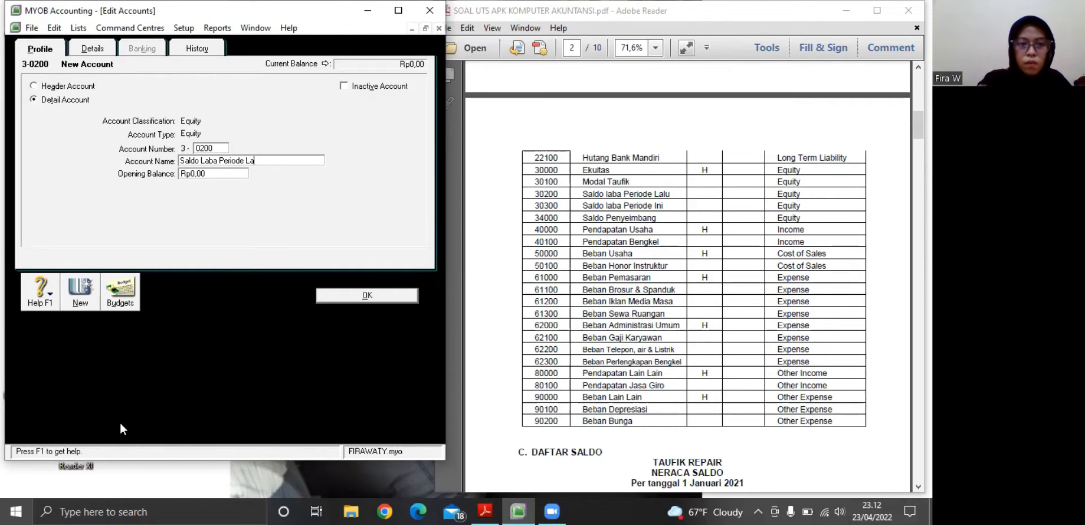
pyautogui.write('lu')
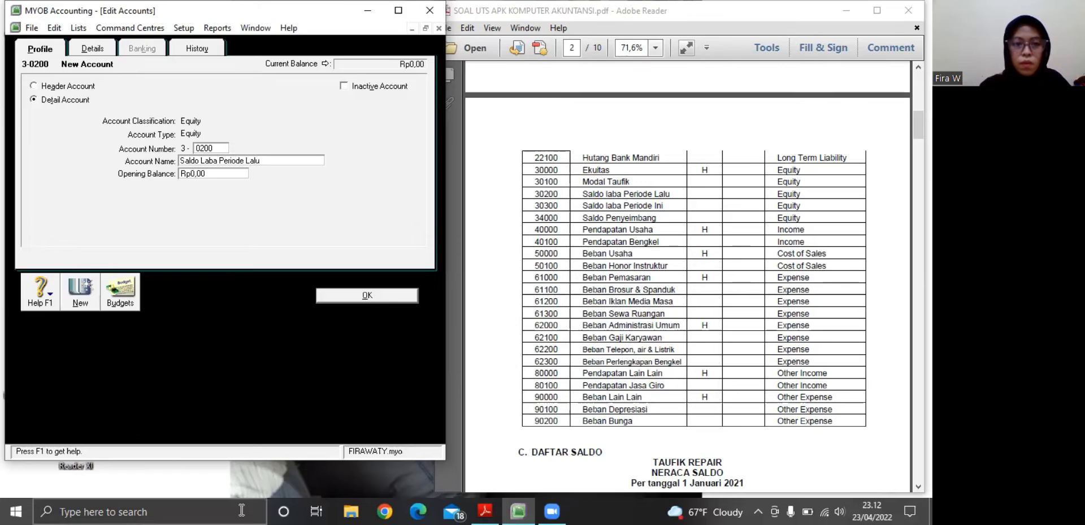
pyautogui.click(374, 295)
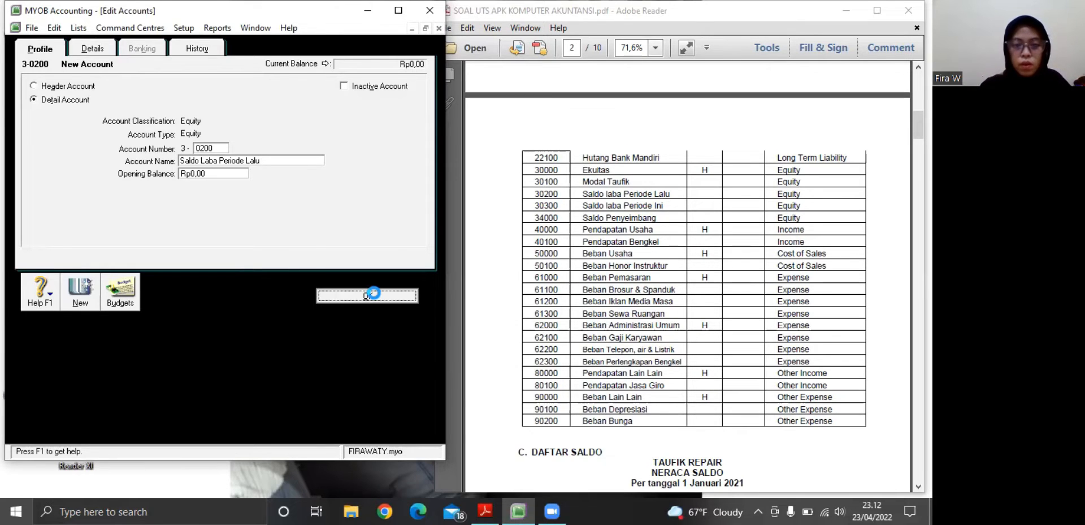
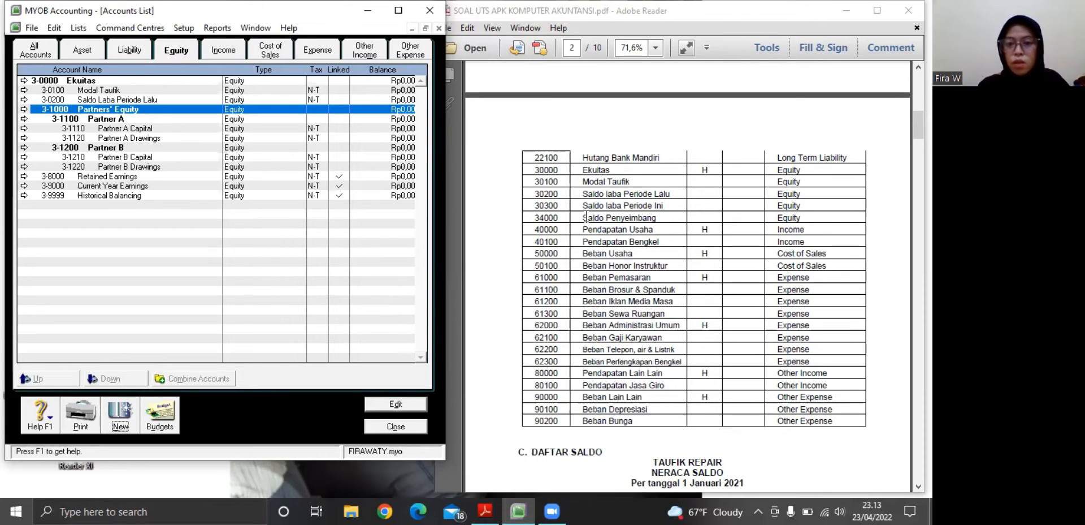
# Add a detail equity account numbered 3-0300 with the name Saldo Laba Periode Ini and save it
pyautogui.click(121, 415)
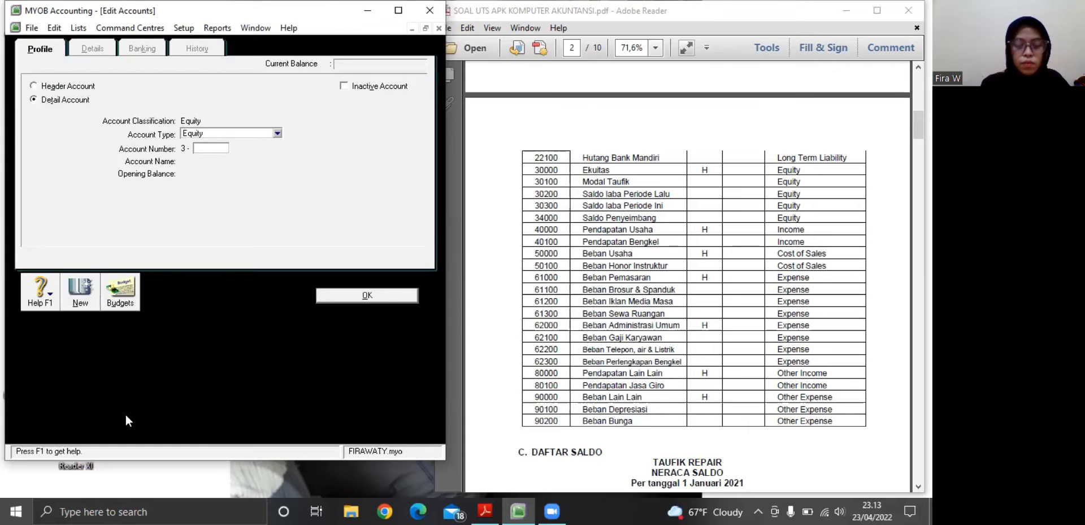
pyautogui.write('0300')
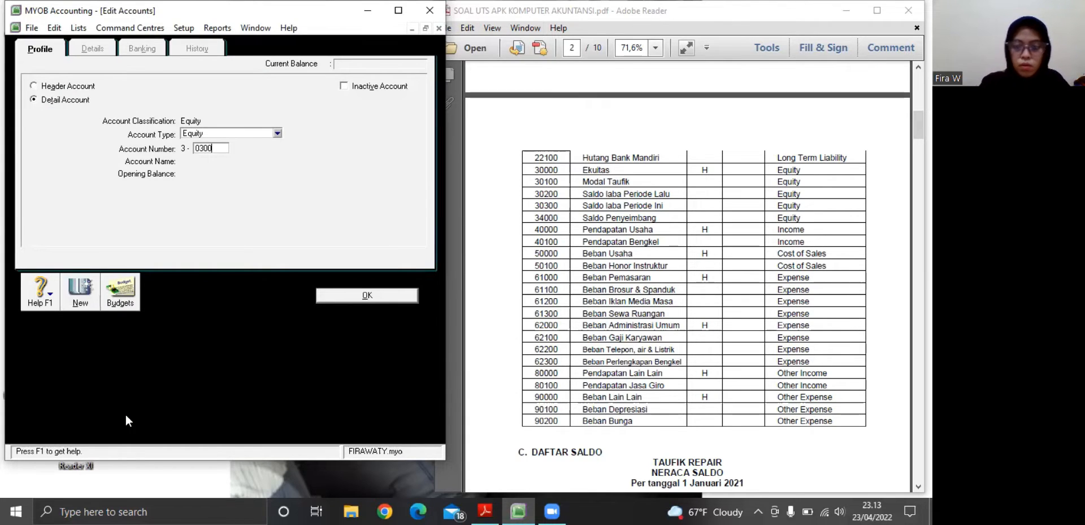
pyautogui.press('Tab')
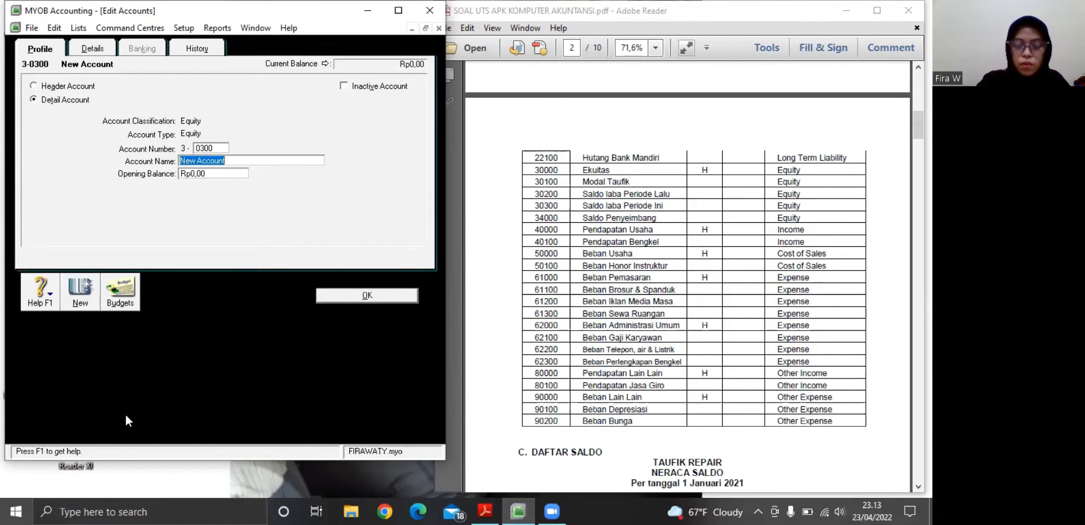
pyautogui.write('Sa')
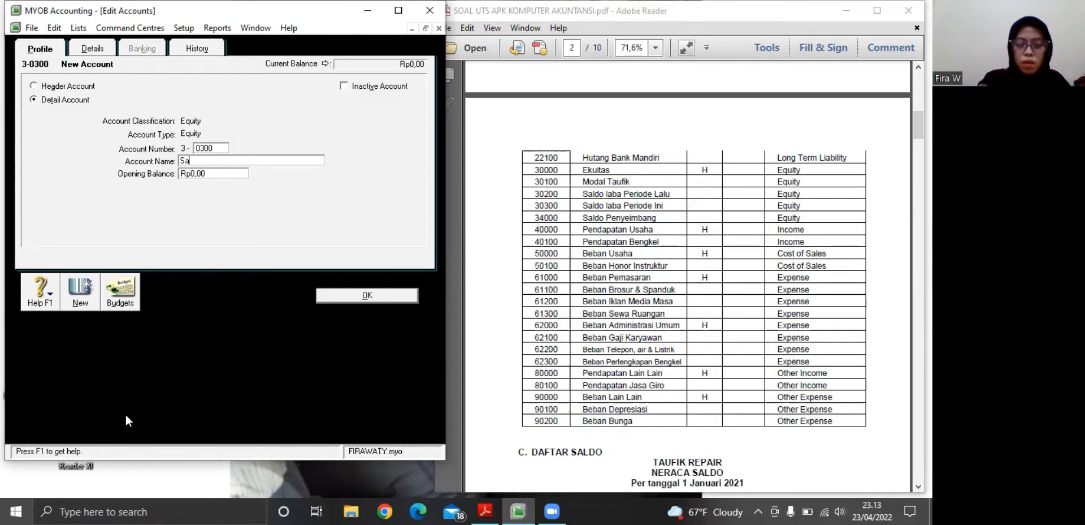
pyautogui.write('ldo')
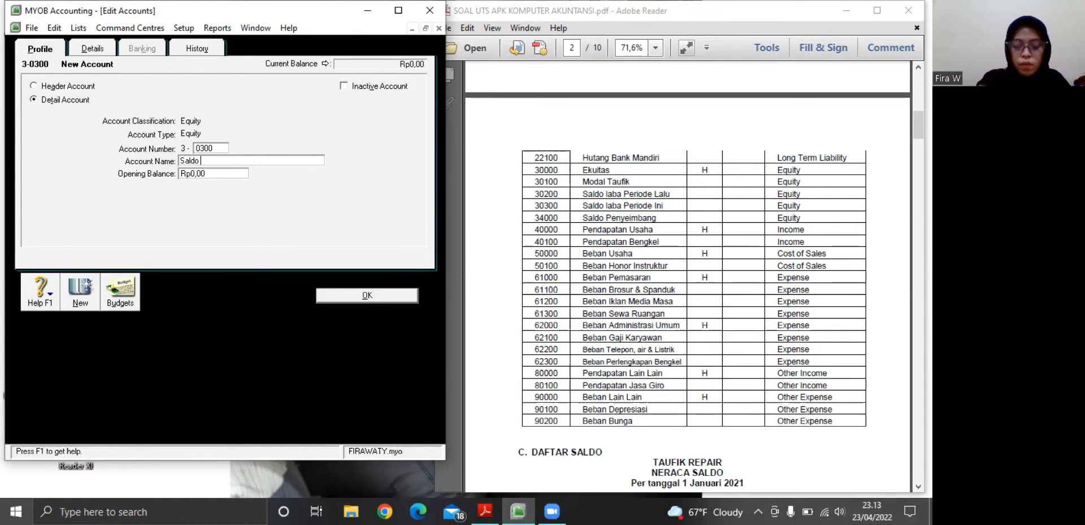
pyautogui.write(' Laba Pe')
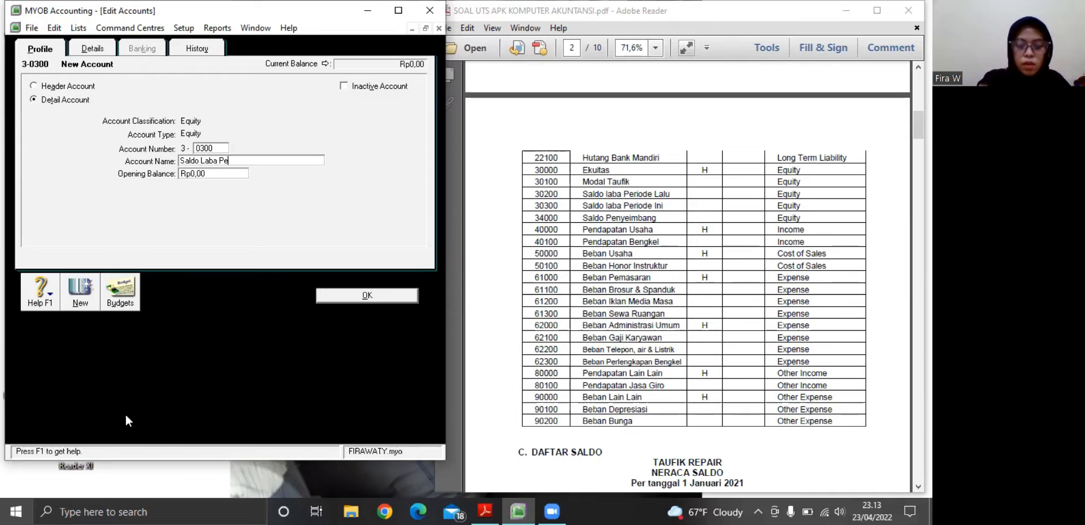
pyautogui.write('riode ')
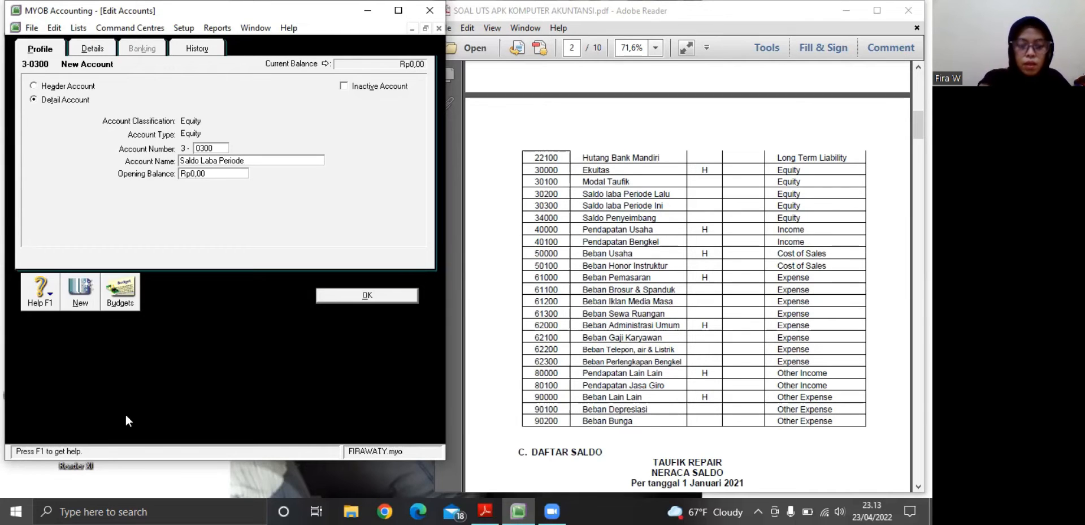
pyautogui.write('Ini')
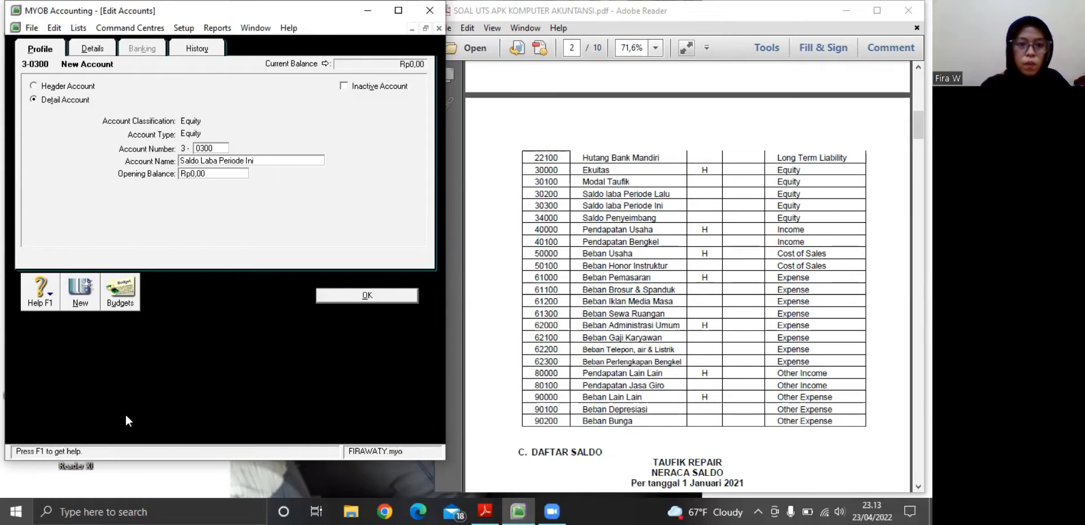
pyautogui.click(365, 298)
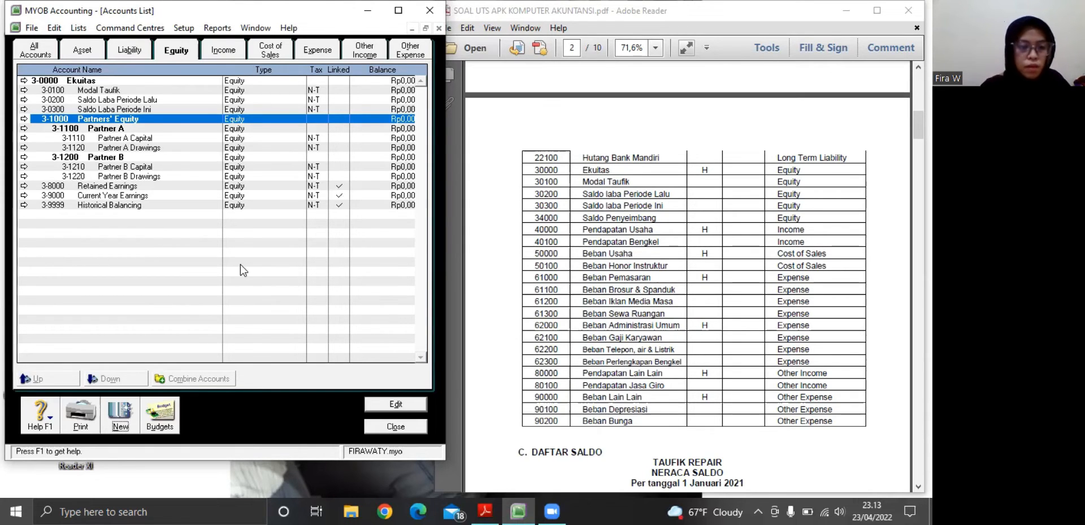
# Add a detail equity account numbered 3-4000 with the name Saldo Penyeimbang and save it
pyautogui.click(119, 417)
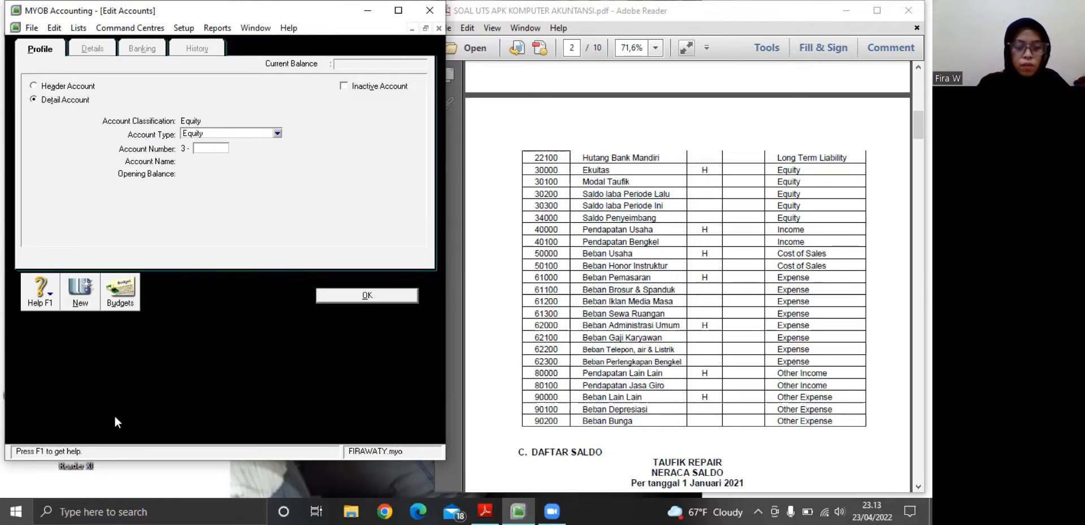
pyautogui.write('4000')
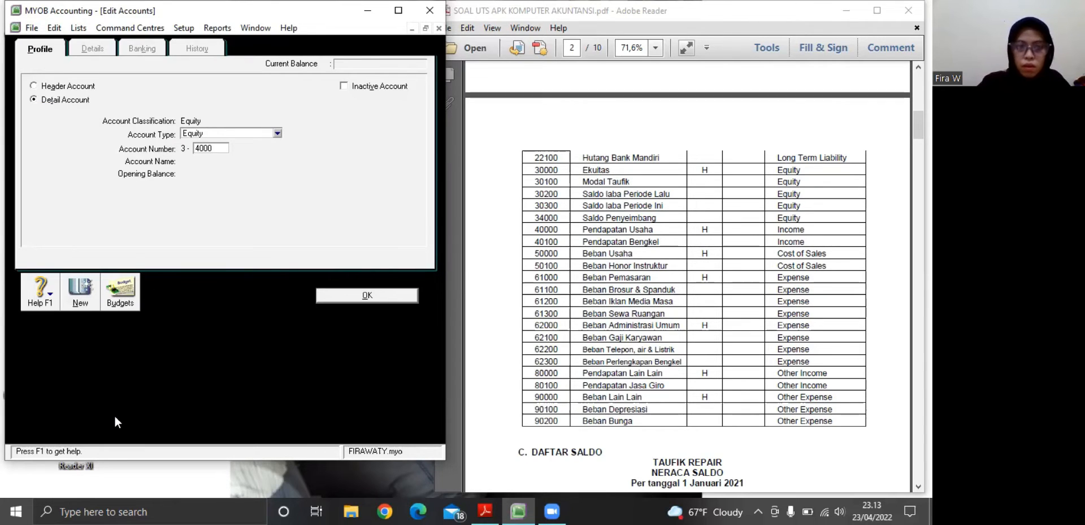
pyautogui.press('Tab')
pyautogui.write('S')
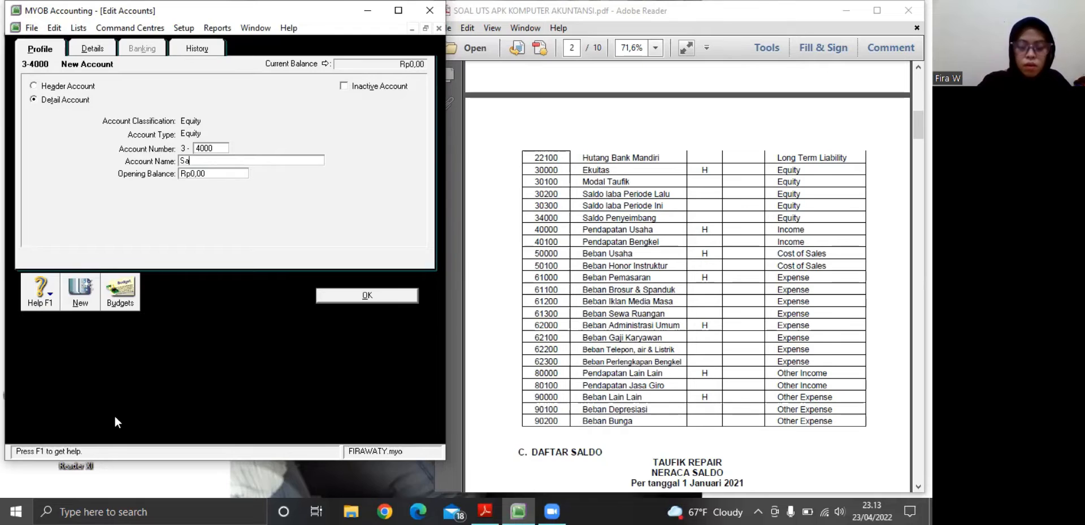
pyautogui.write('aldo Penyeim')
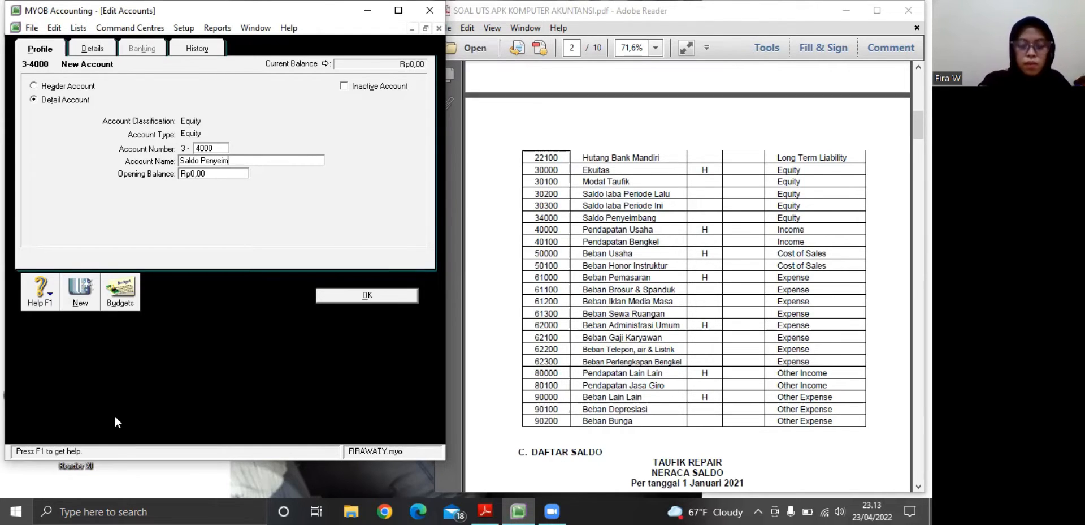
pyautogui.write('bang')
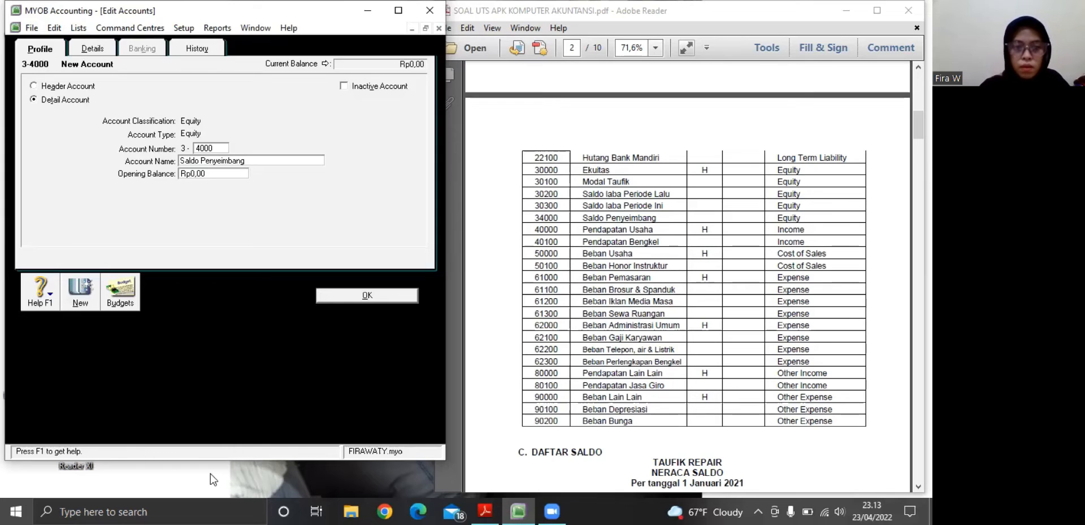
pyautogui.click(324, 296)
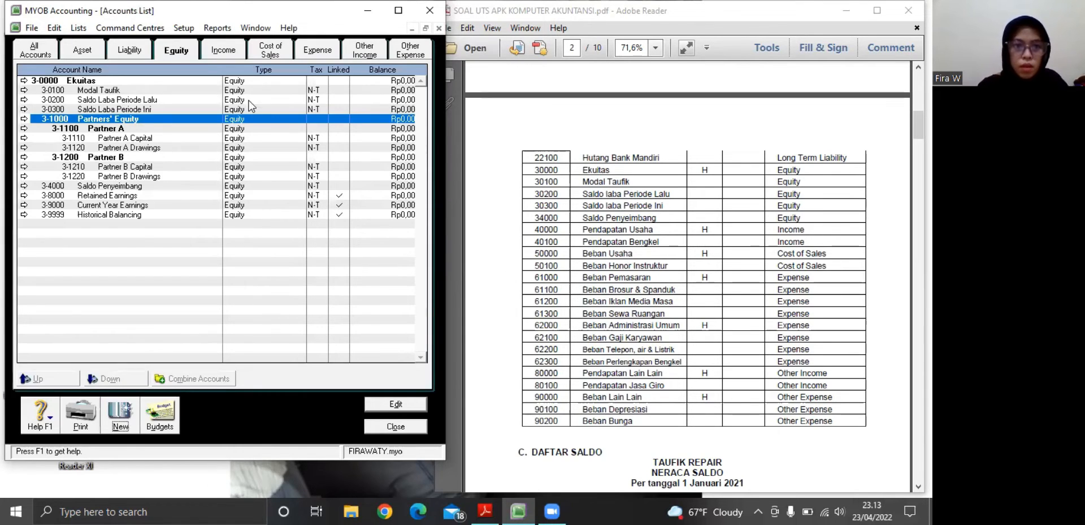
# Rename the income header account 4-0000 as Pendapatan Usaha and save it
pyautogui.click(224, 50)
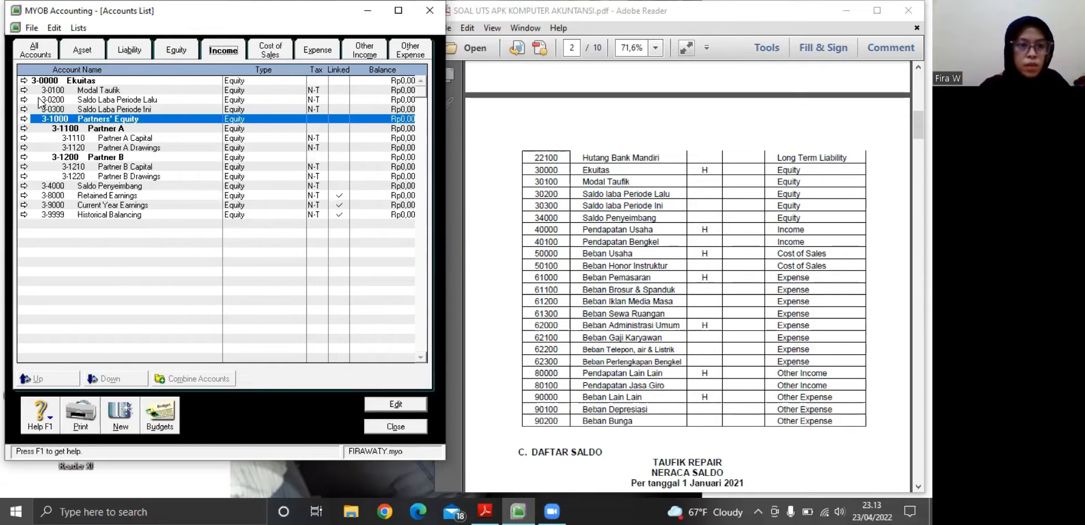
pyautogui.click(24, 81)
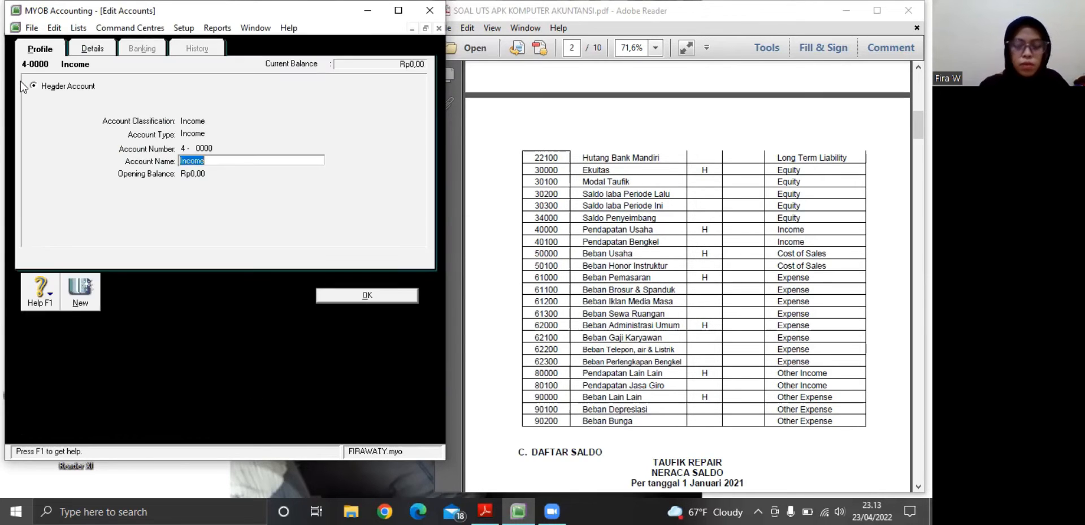
pyautogui.write('Pend')
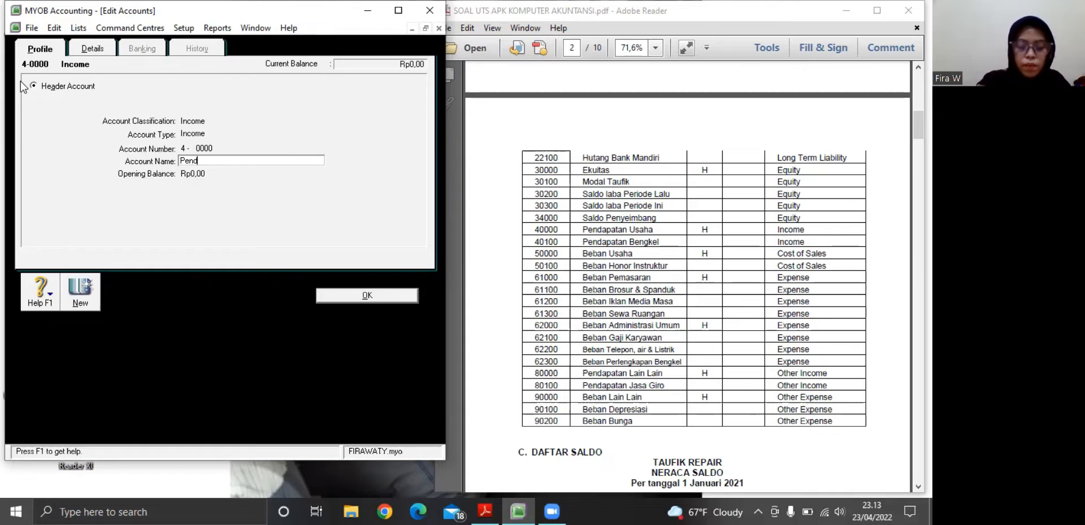
pyautogui.write('apatan ')
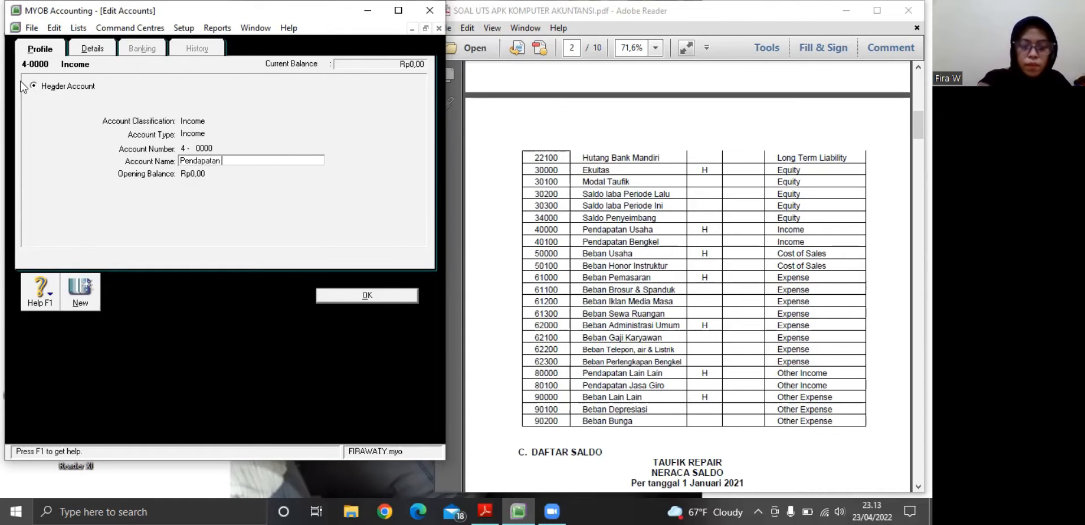
pyautogui.write('Usaha')
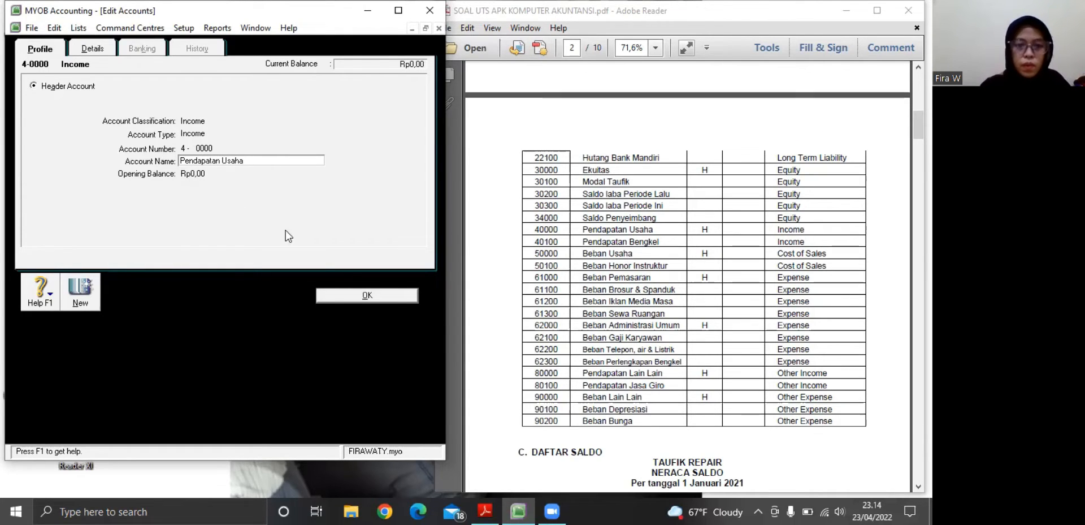
pyautogui.click(333, 295)
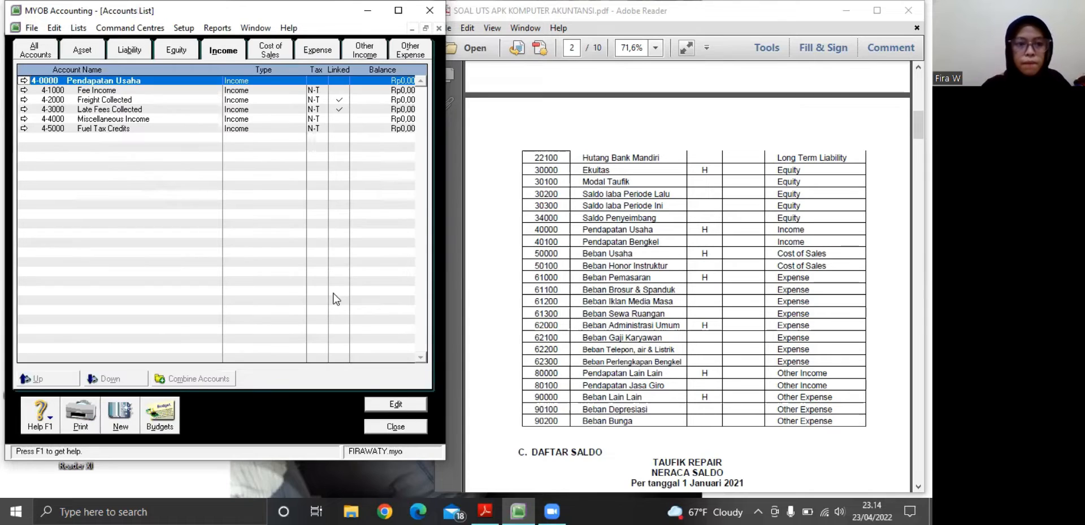
# Change the Fee Income account's number to 4-0100 and its name to Pendapatan Bengkel, and save it
pyautogui.click(24, 90)
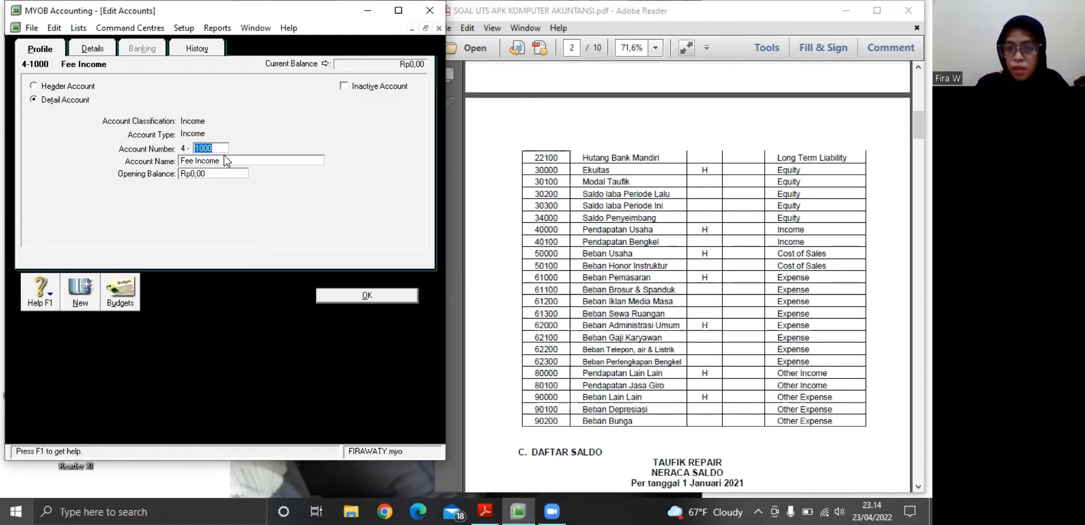
pyautogui.press('BackSpace')
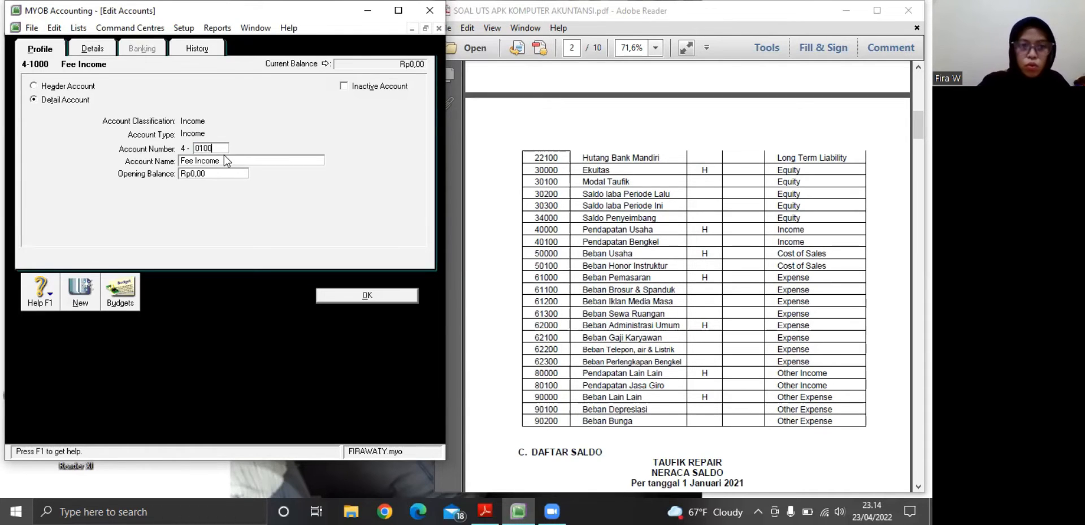
pyautogui.press('Tab')
pyautogui.press('BackSpace')
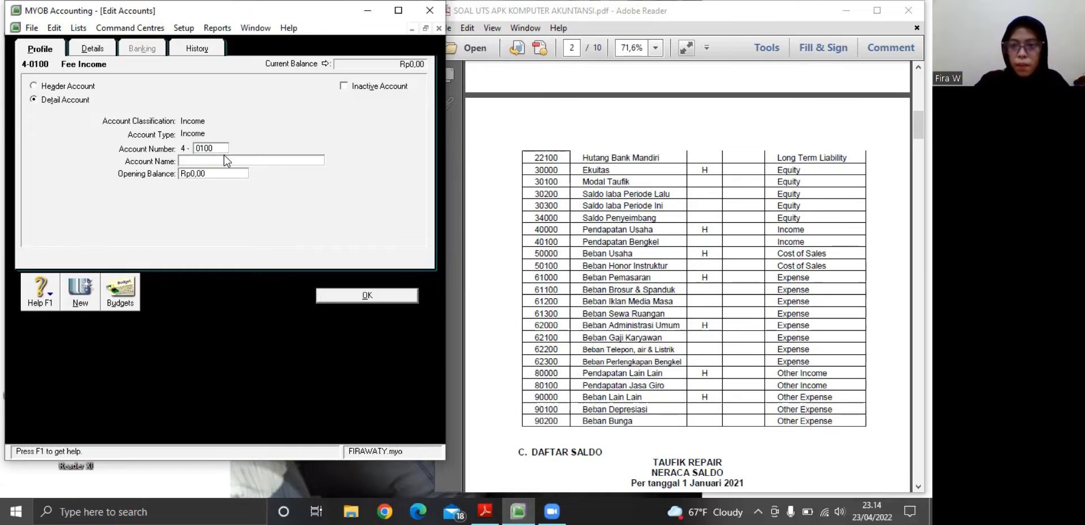
pyautogui.write('Pend')
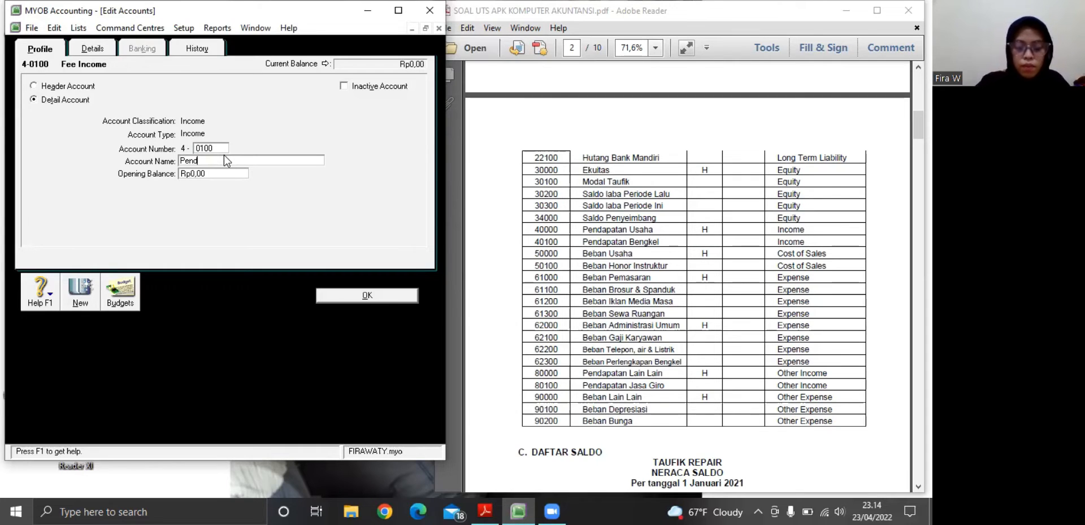
pyautogui.write('apatan B')
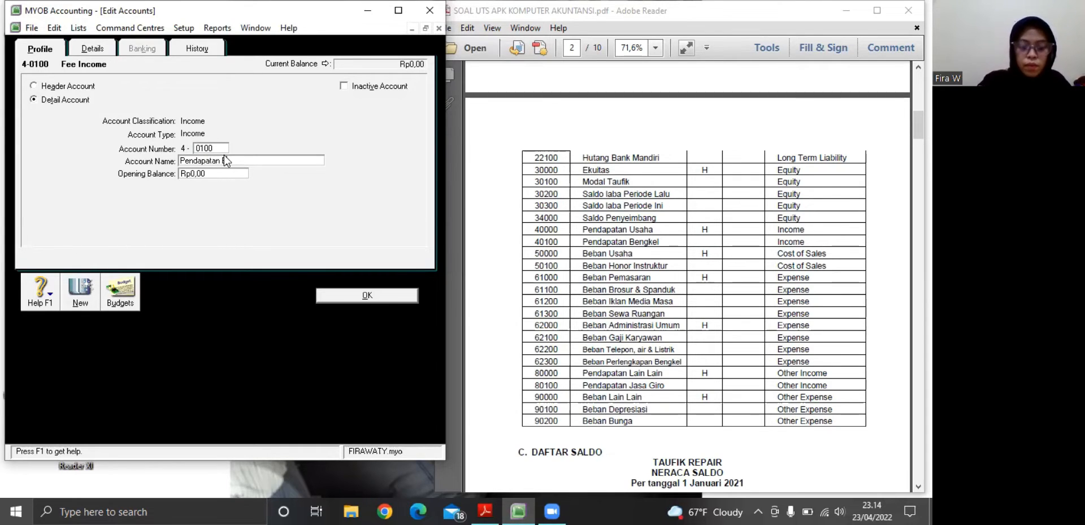
pyautogui.write('engkel')
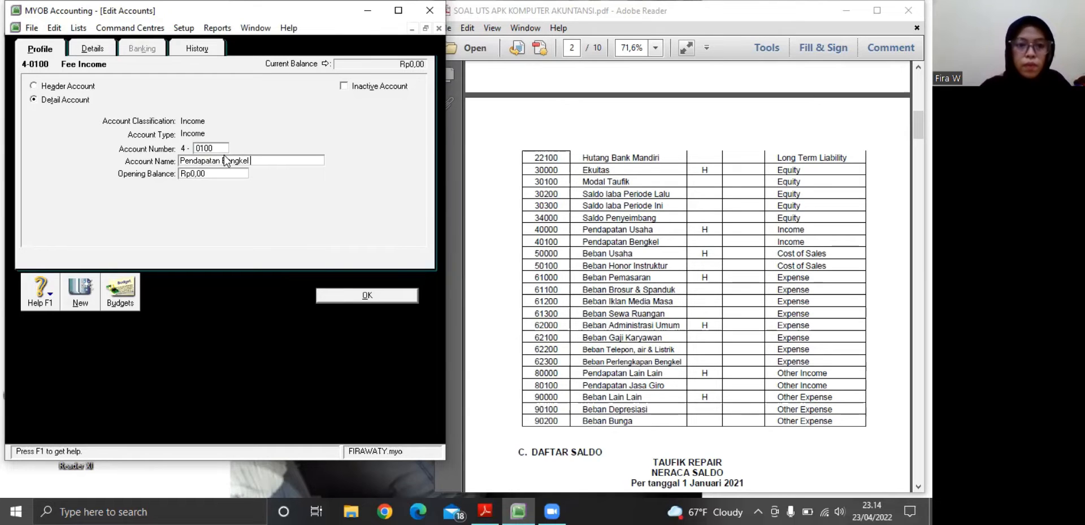
pyautogui.click(335, 296)
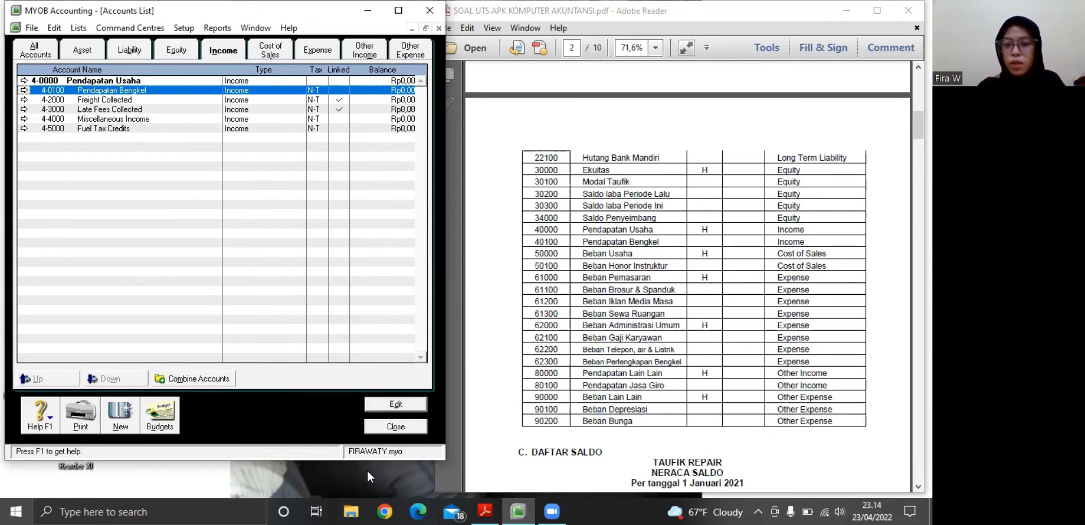
# Rename the cost of sales header account 5-0000 as Beban Usaha and save it
pyautogui.click(279, 54)
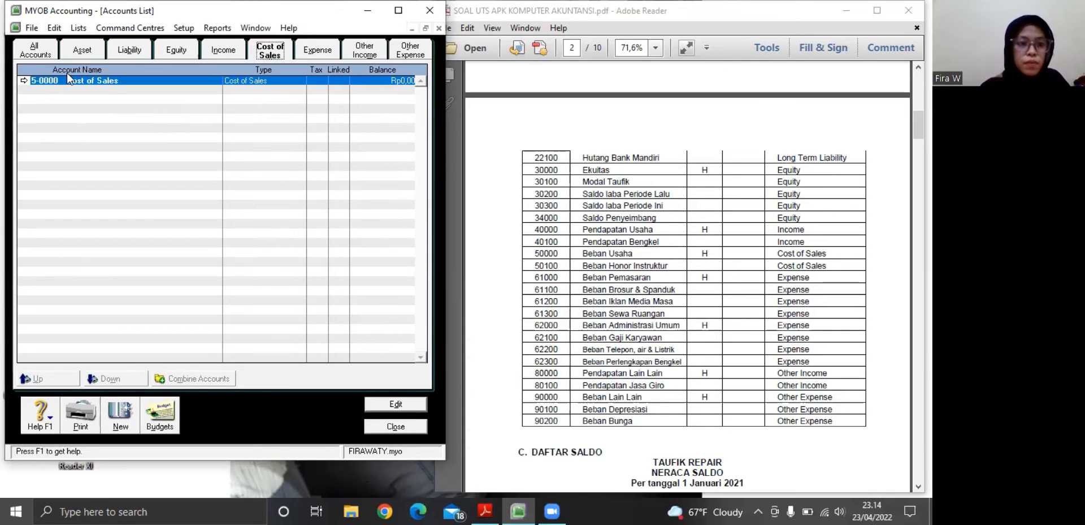
pyautogui.click(24, 82)
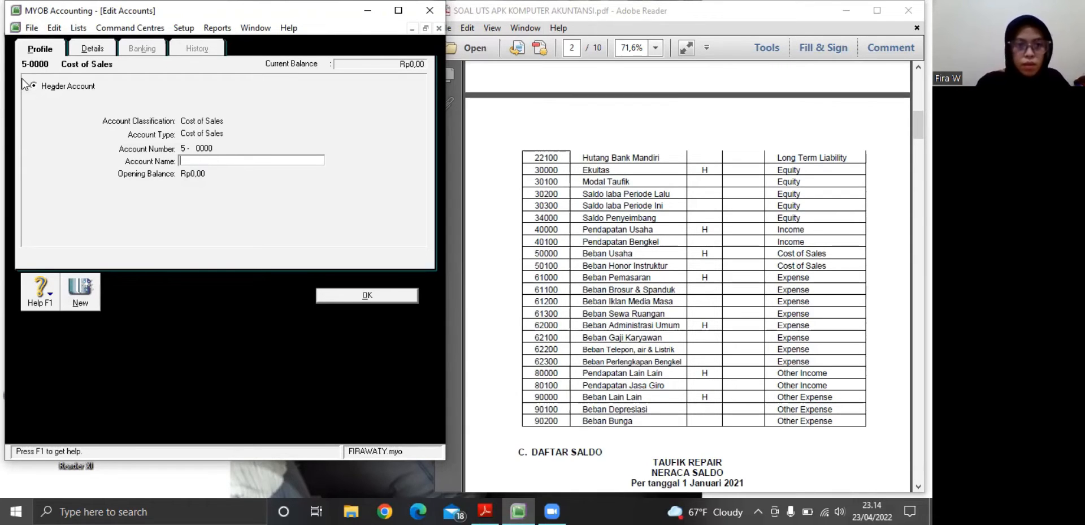
pyautogui.write('Beba')
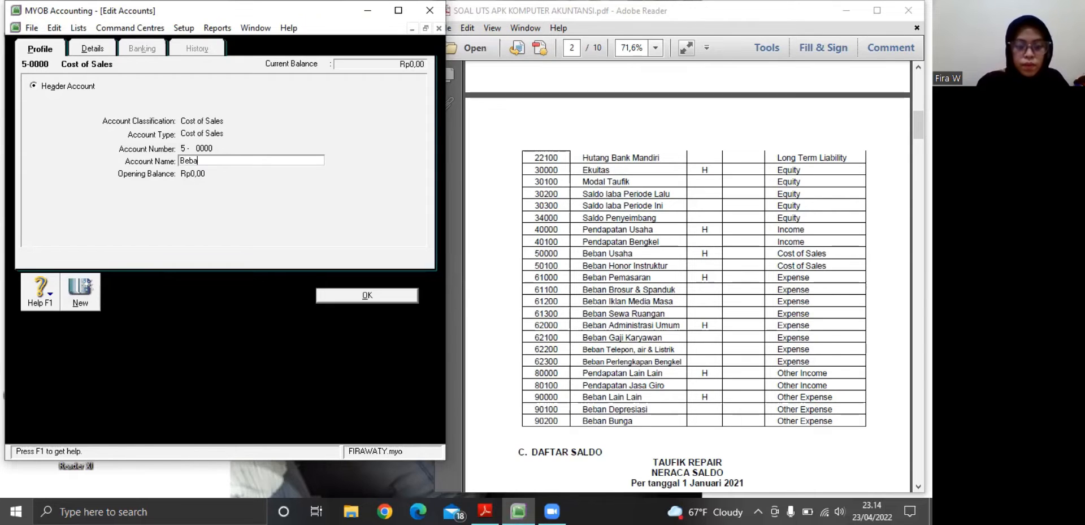
pyautogui.write('n Usaha')
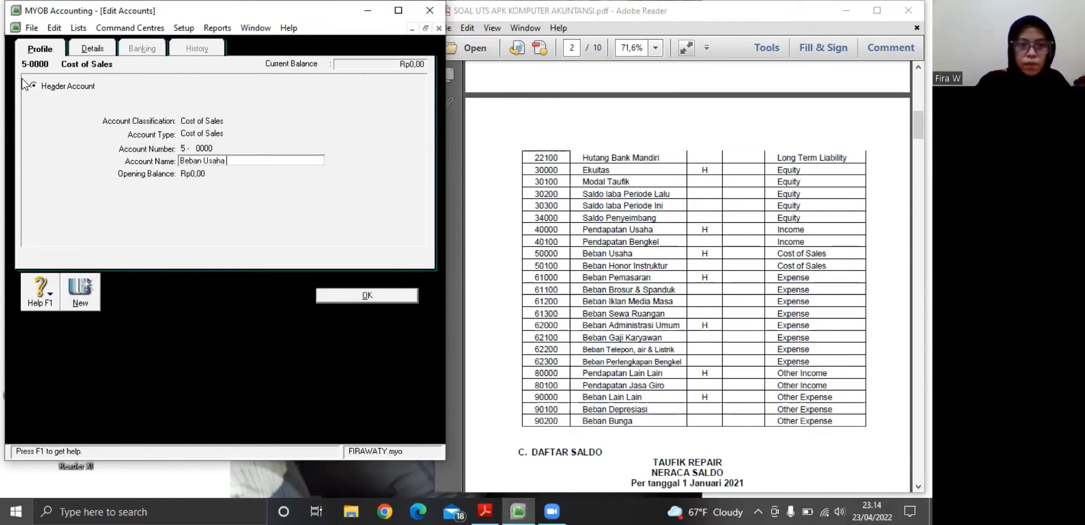
pyautogui.click(346, 299)
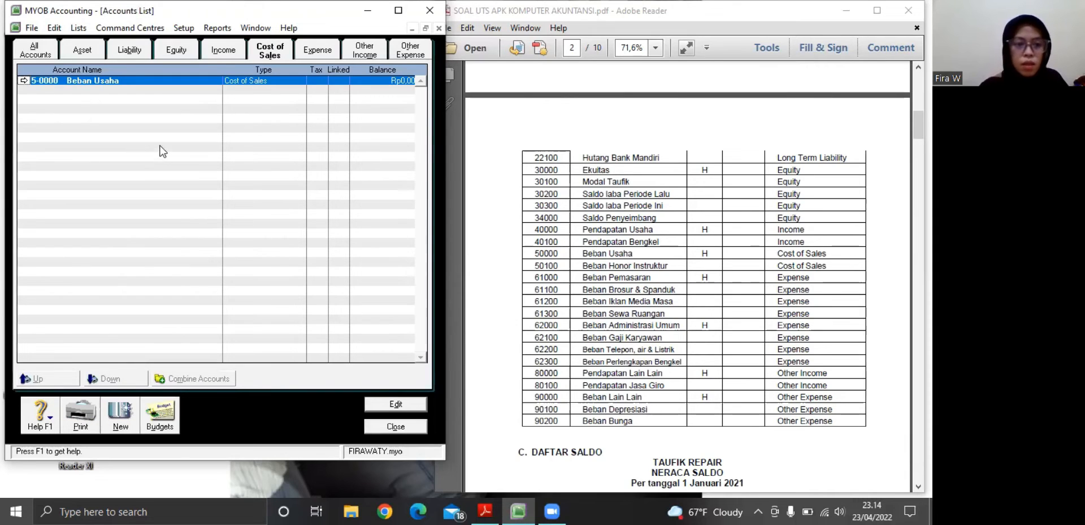
# Add a detail cost of sales account numbered 5-0100 with the name Beban Honor Instruktur and save it
pyautogui.click(118, 419)
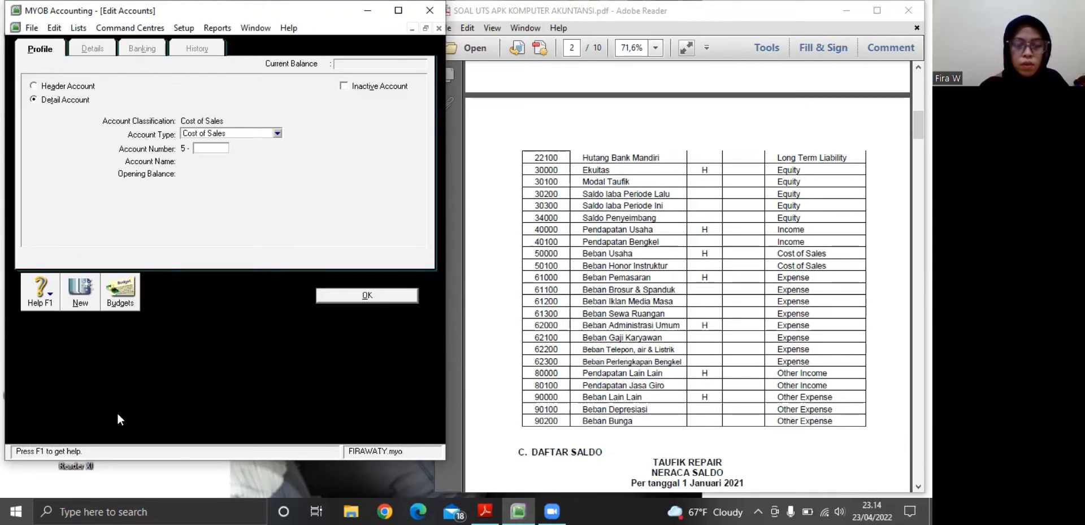
pyautogui.write('0100')
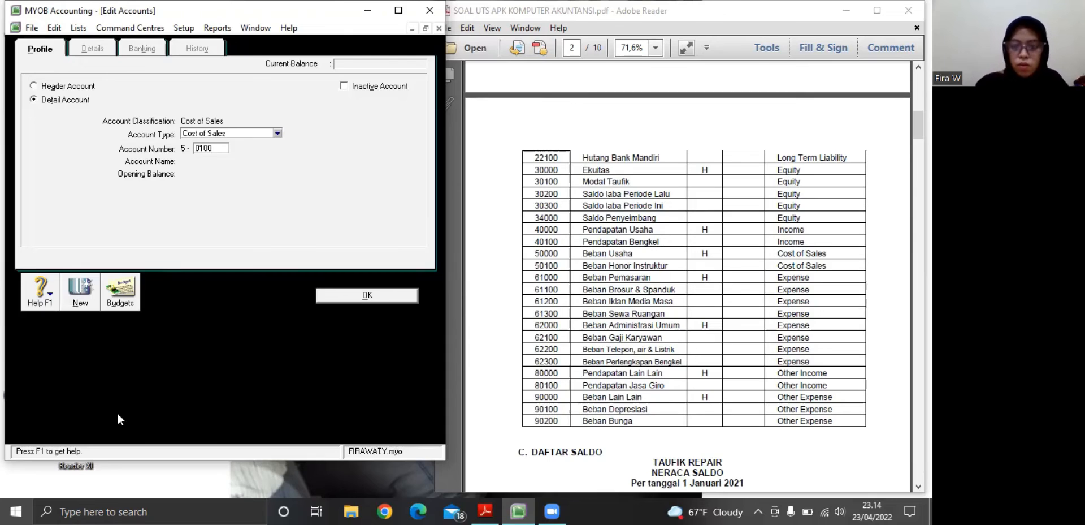
pyautogui.press('Tab')
pyautogui.press('BackSpace')
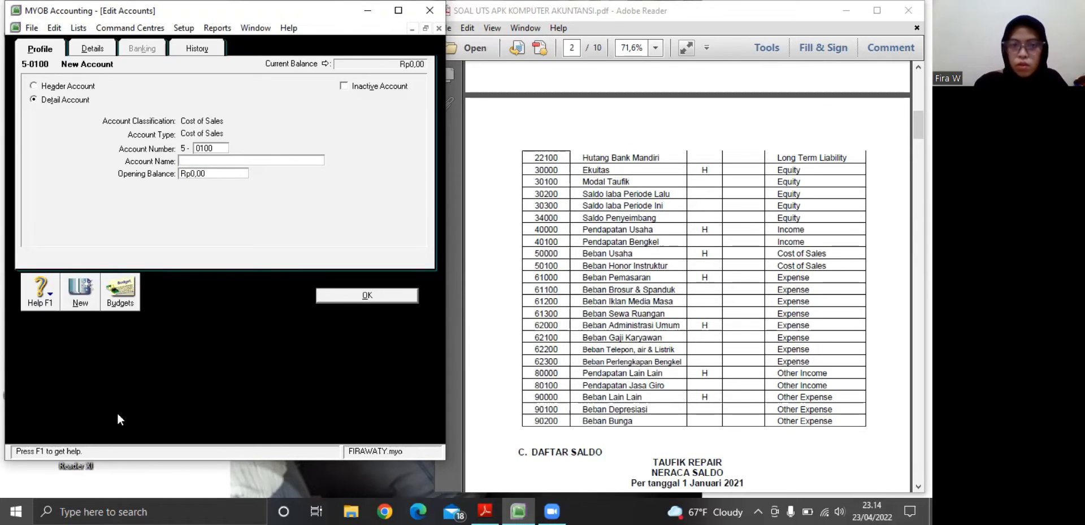
pyautogui.write('B')
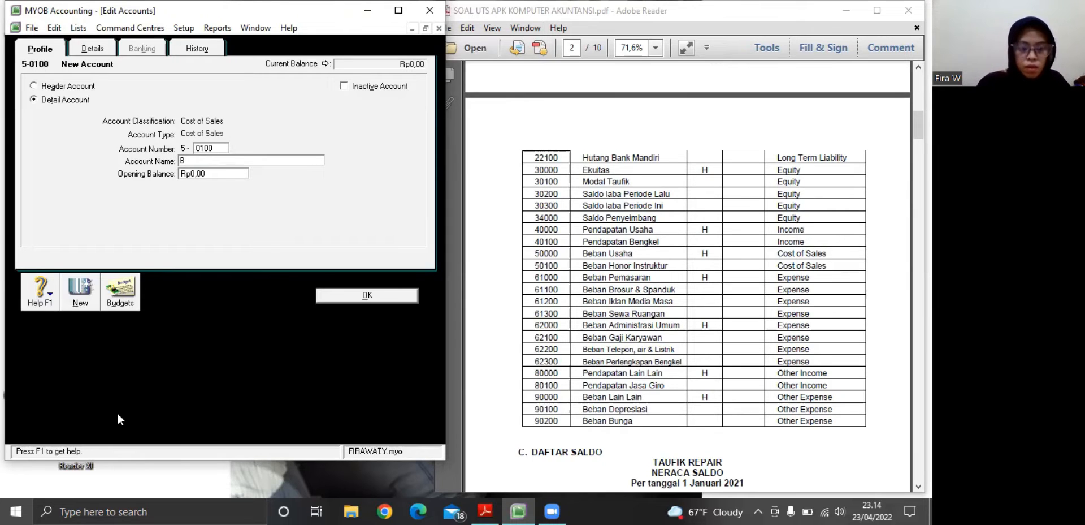
pyautogui.write('eban Ho')
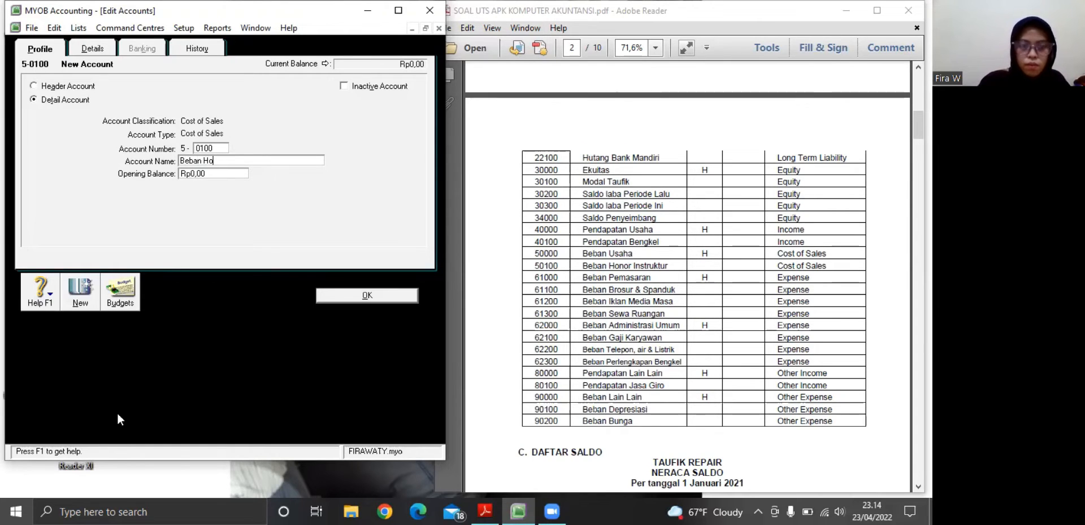
pyautogui.write('nor')
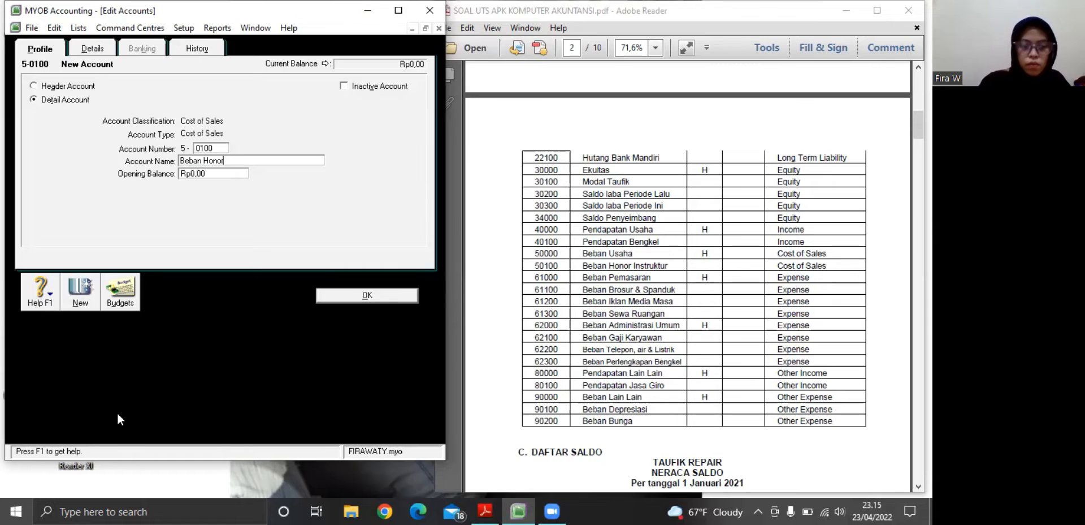
pyautogui.write(' I')
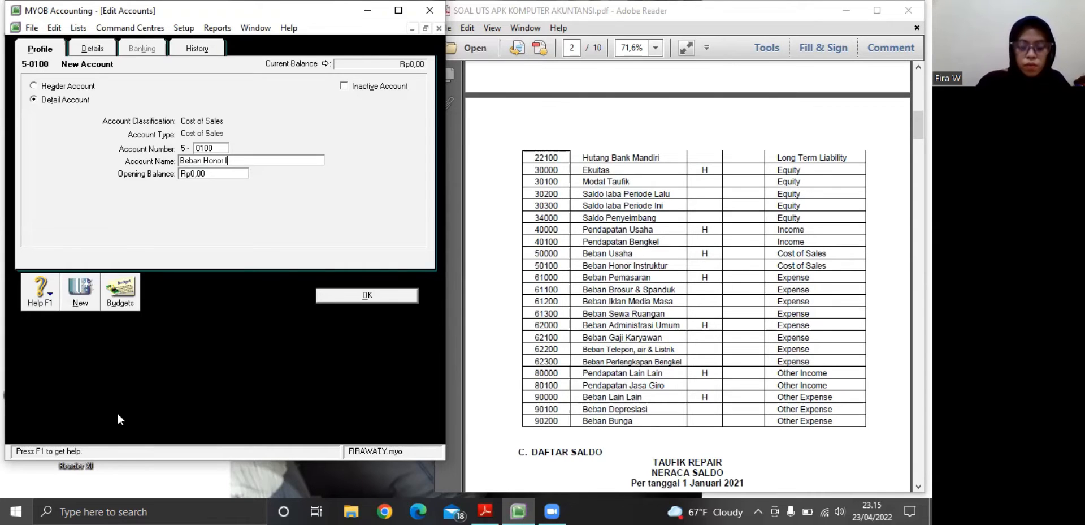
pyautogui.write('nd')
pyautogui.write('tr')
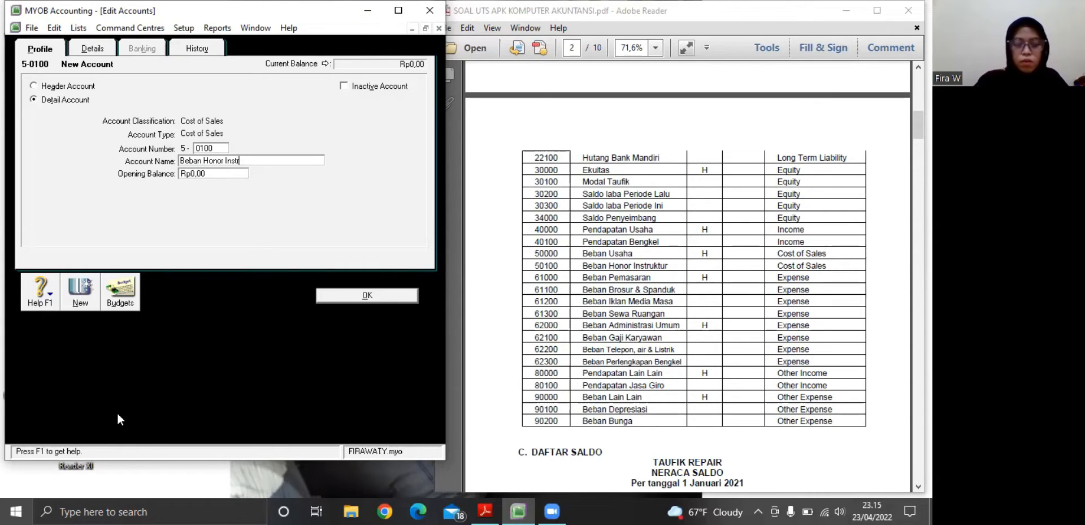
pyautogui.write('uktur')
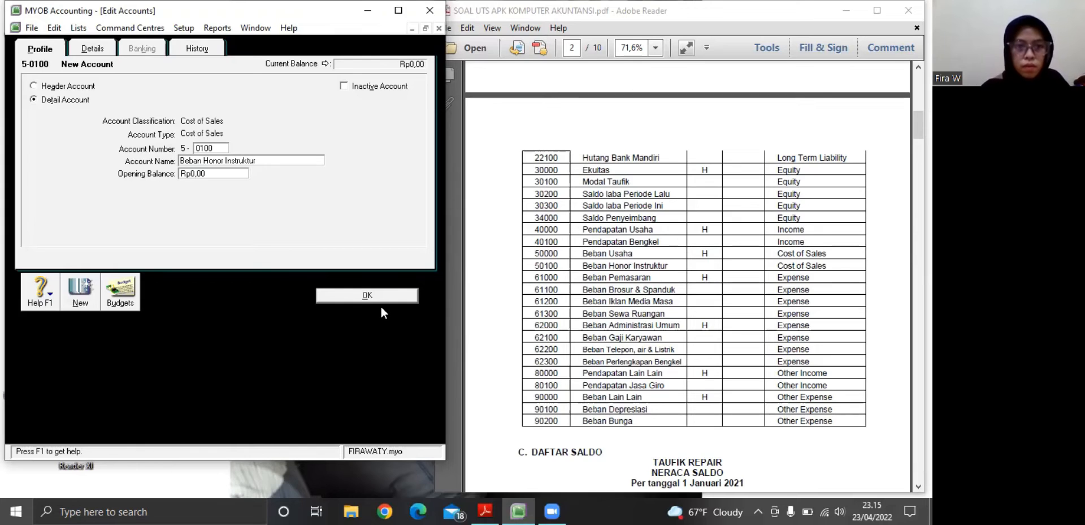
pyautogui.click(366, 295)
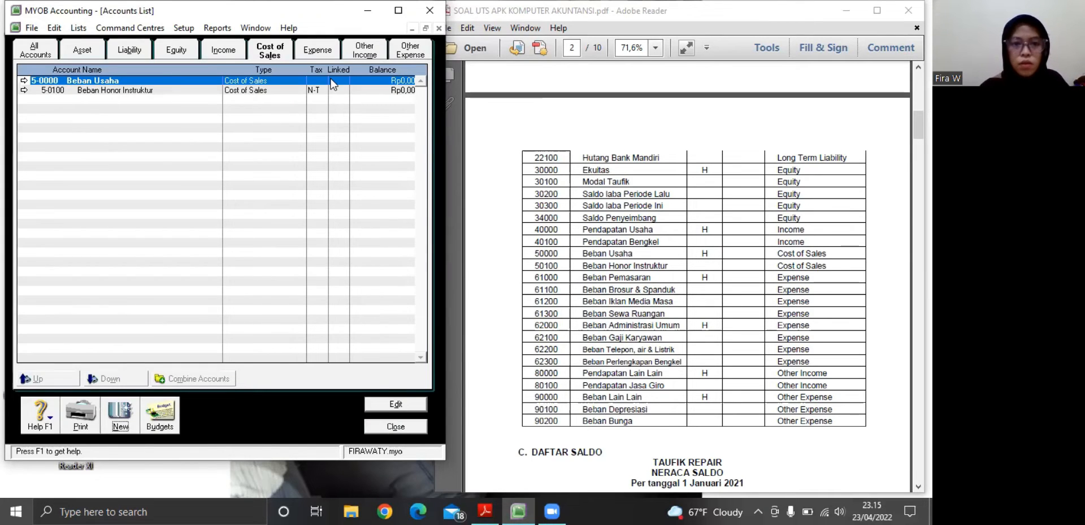
# Rename the expense account 6-1000 Accounting & Audit Fees as Beban Pemasaran and save it
pyautogui.click(327, 59)
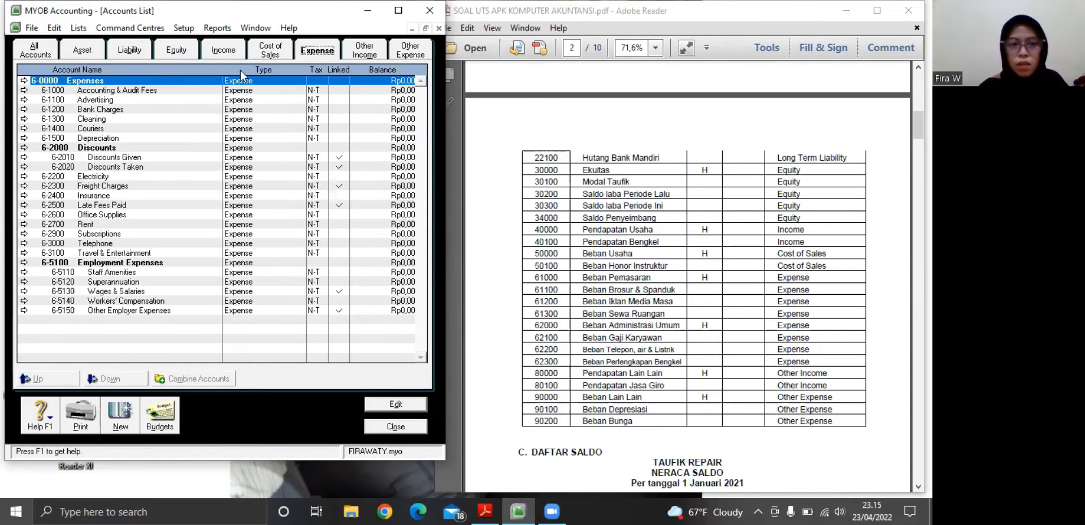
pyautogui.click(24, 90)
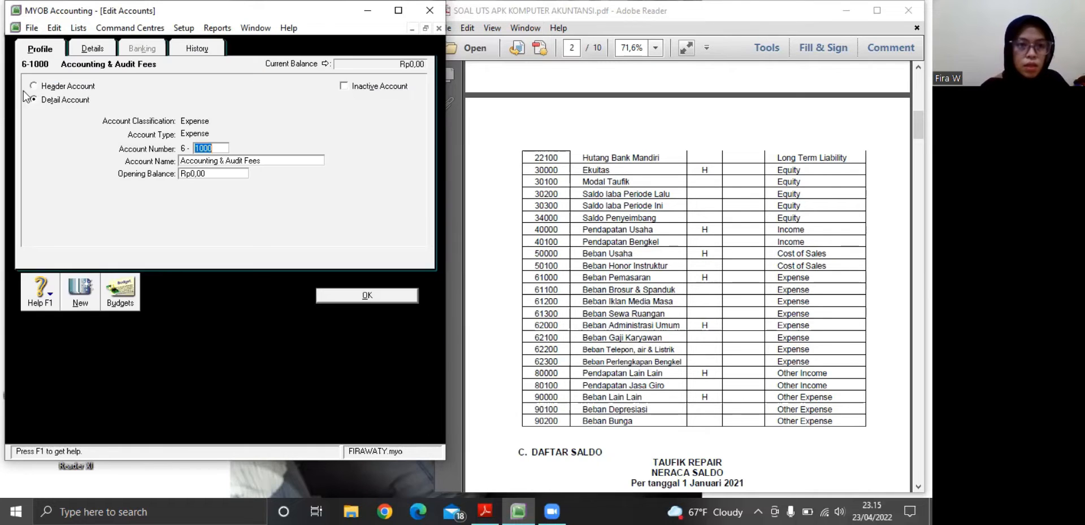
pyautogui.press('Tab')
pyautogui.press('BackSpace')
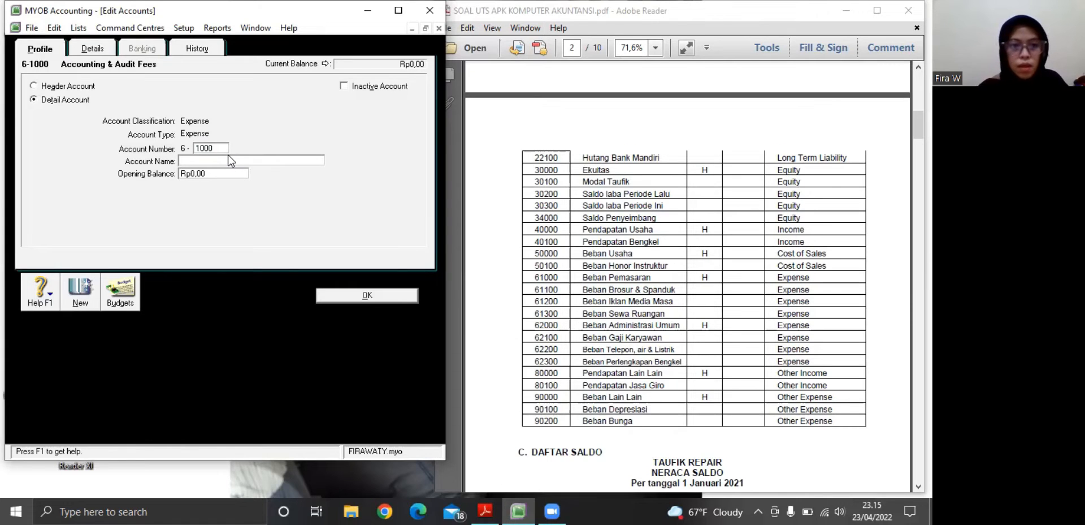
pyautogui.write('Be')
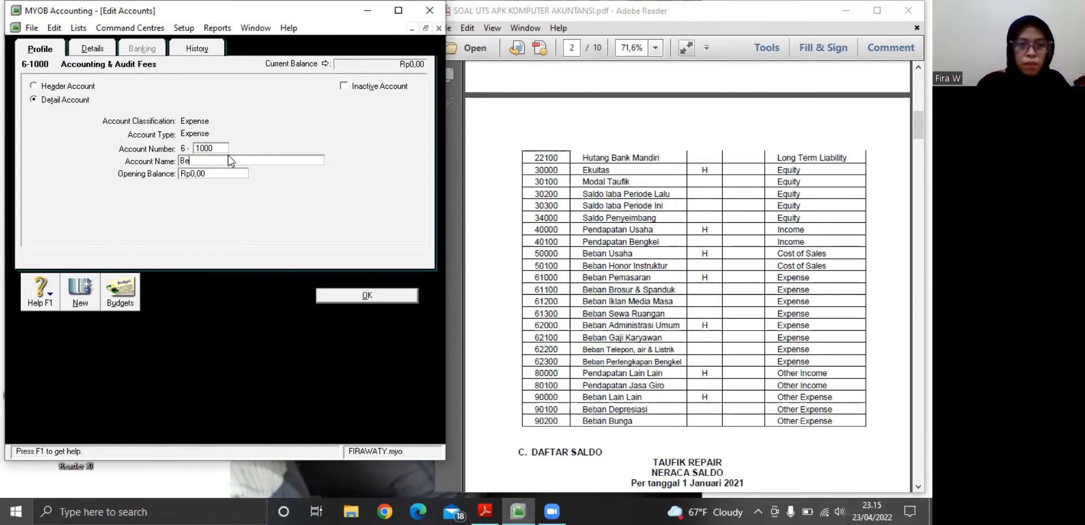
pyautogui.write('ban p')
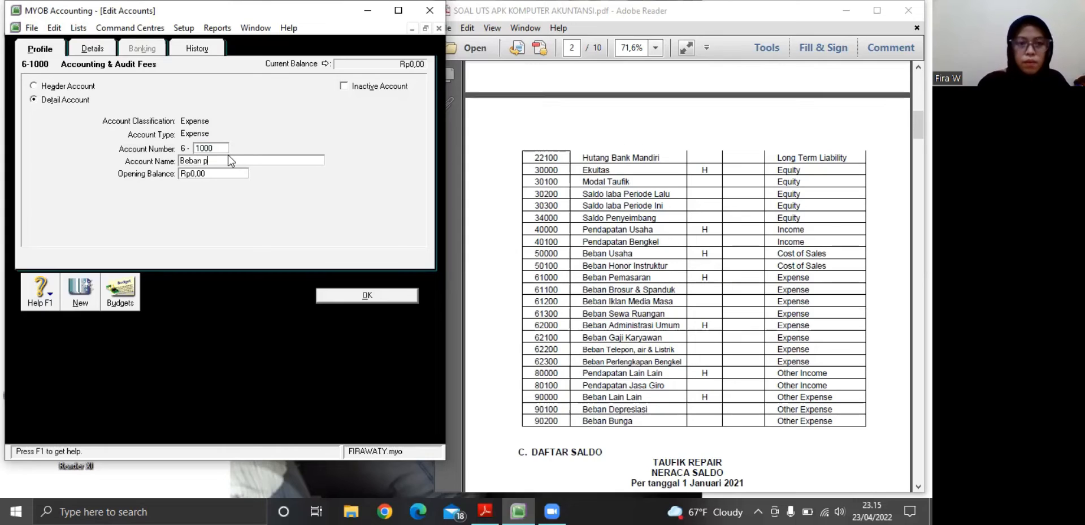
pyautogui.press('BackSpace')
pyautogui.write('Pem')
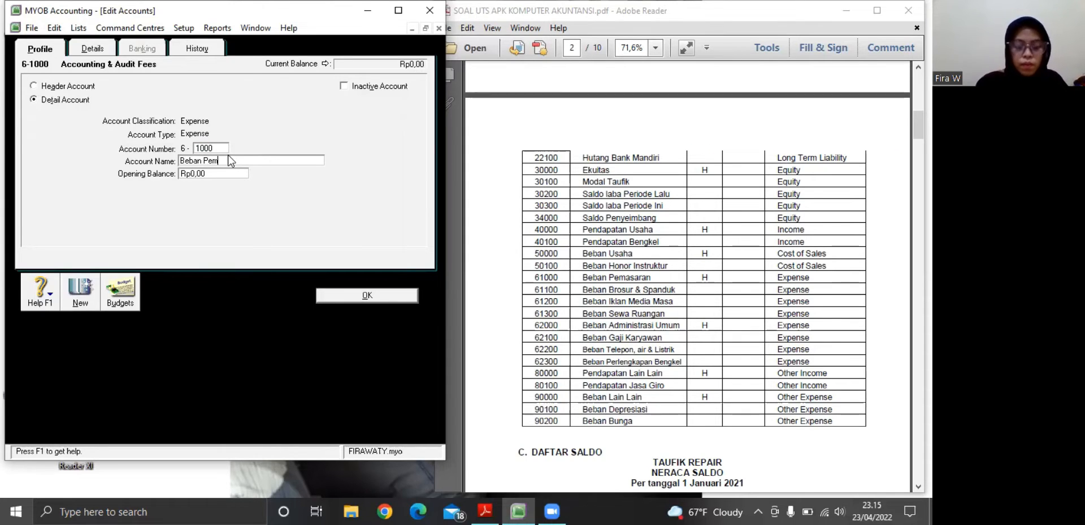
pyautogui.write('asaran')
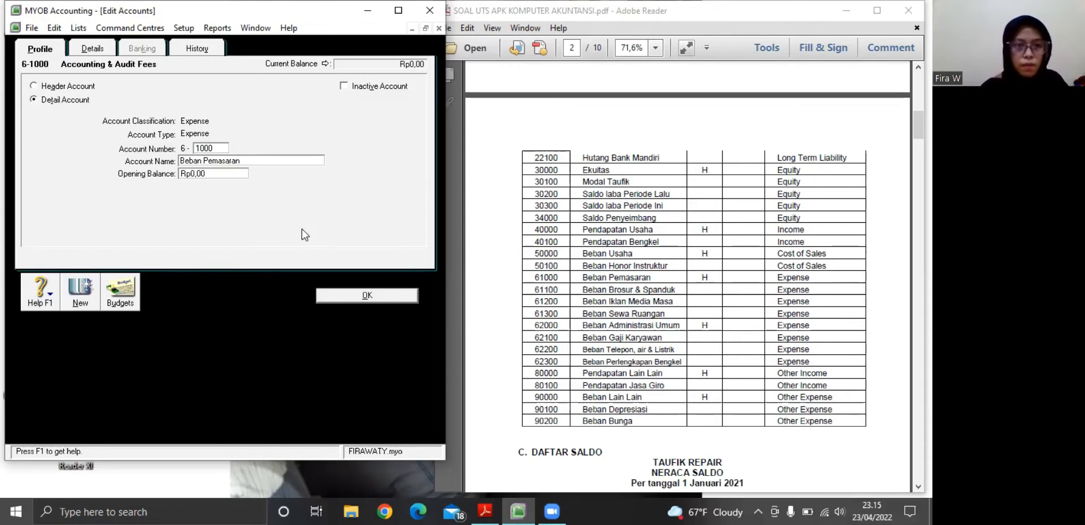
pyautogui.click(329, 291)
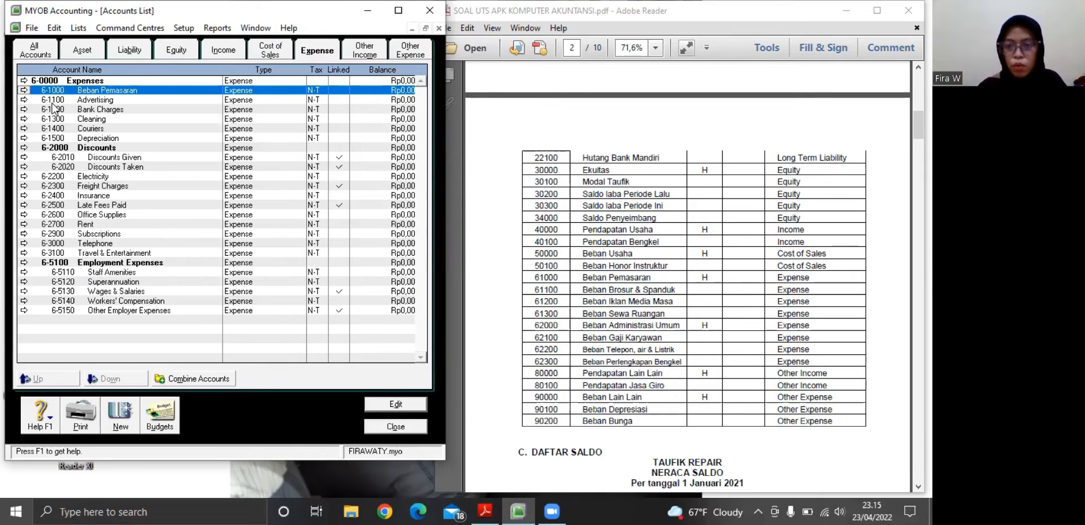
# Turn the expense account 6-1000 Beban Pemasaran into a header account and save it
pyautogui.click(24, 90)
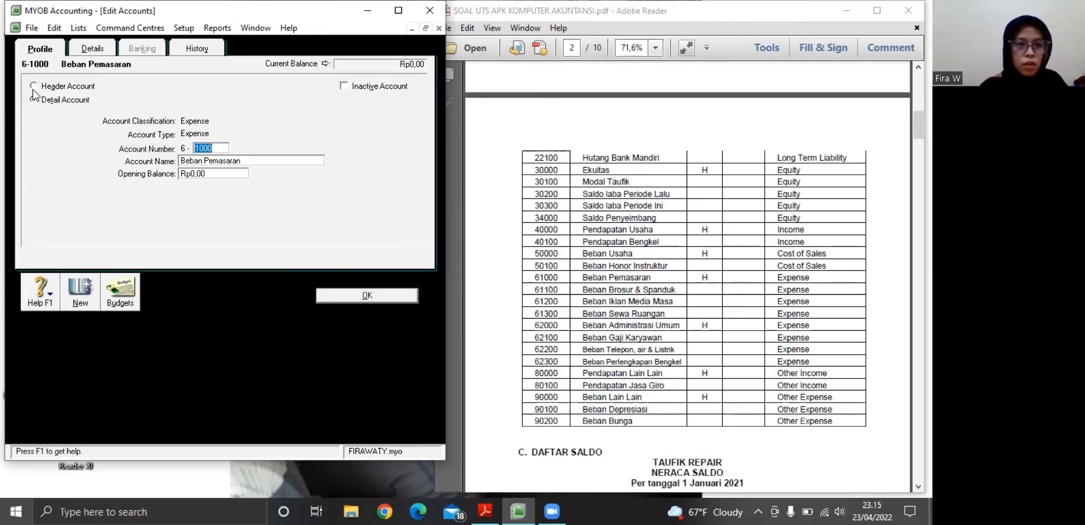
pyautogui.click(34, 86)
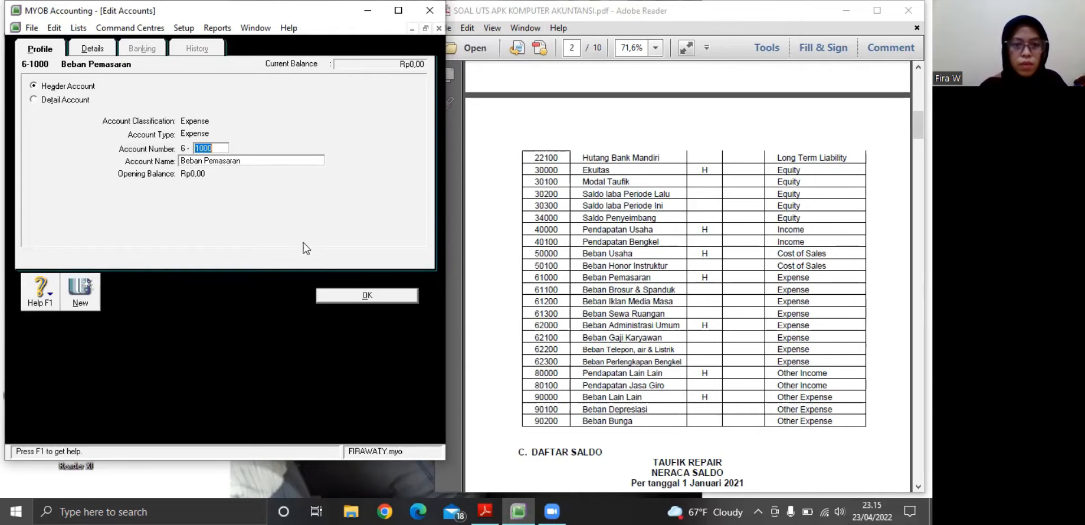
pyautogui.click(332, 295)
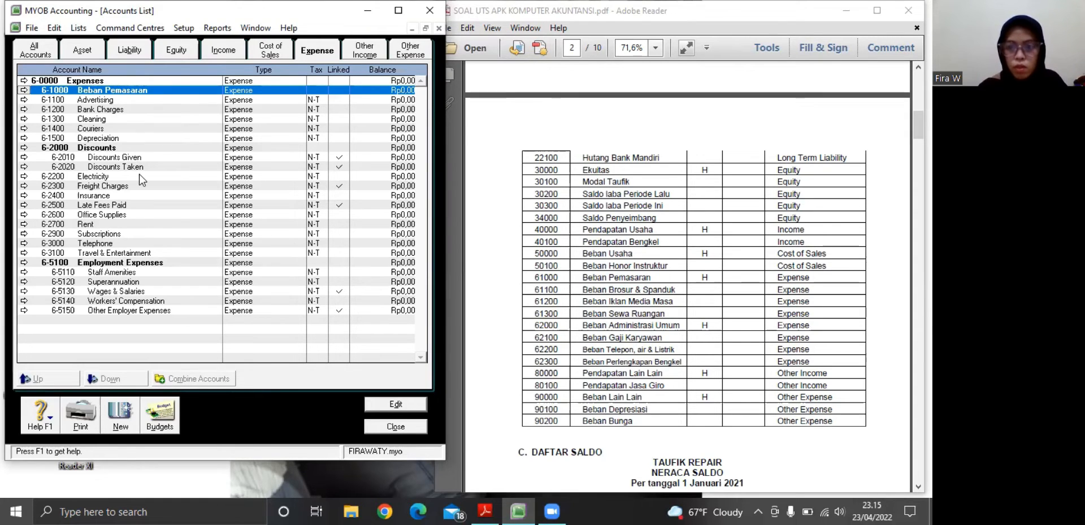
# Rename the expense account 6-1100 Advertising as Beban Brosur & Spanduk and save it
pyautogui.click(26, 100)
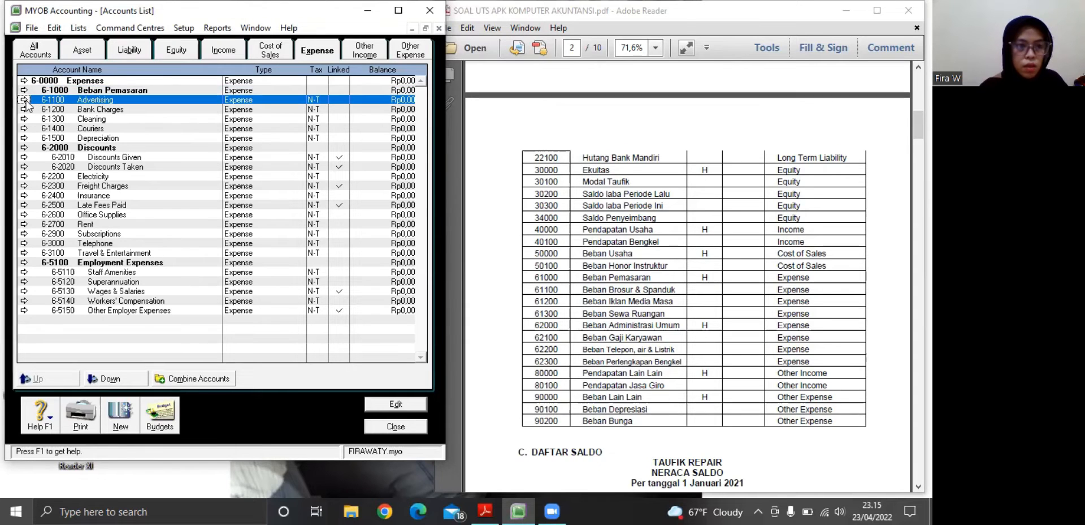
pyautogui.click(26, 100)
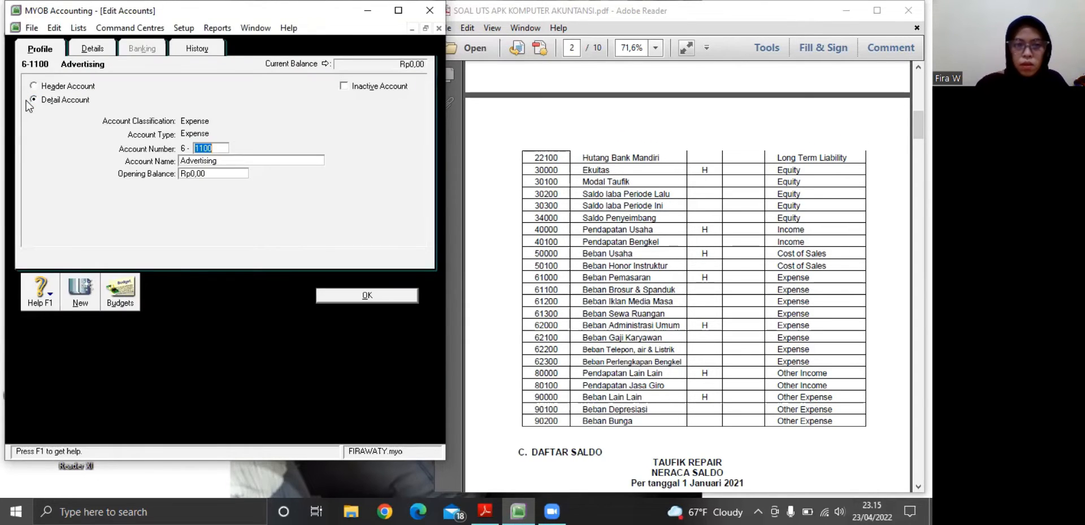
pyautogui.press('Tab')
pyautogui.press('BackSpace')
pyautogui.write('Be')
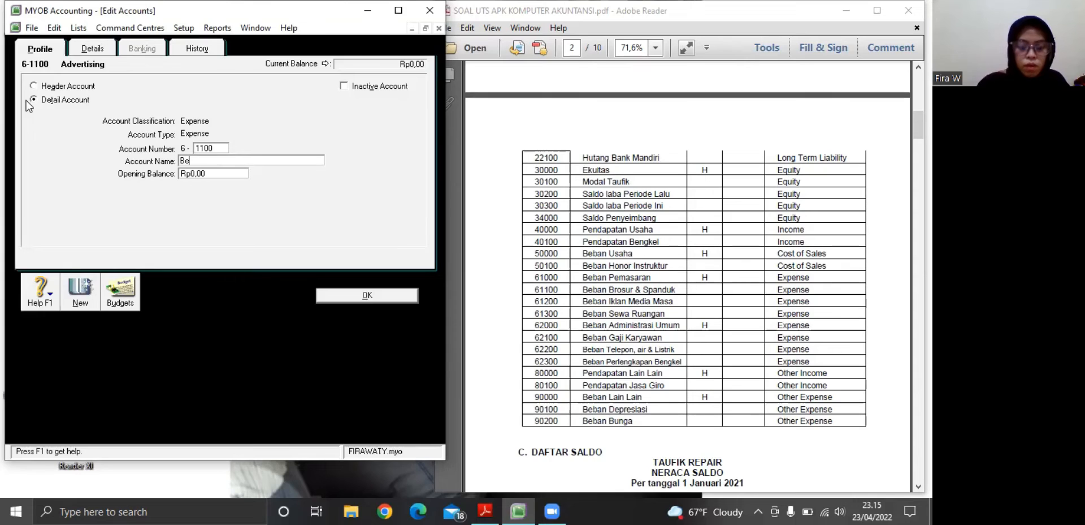
pyautogui.write('ban Bros')
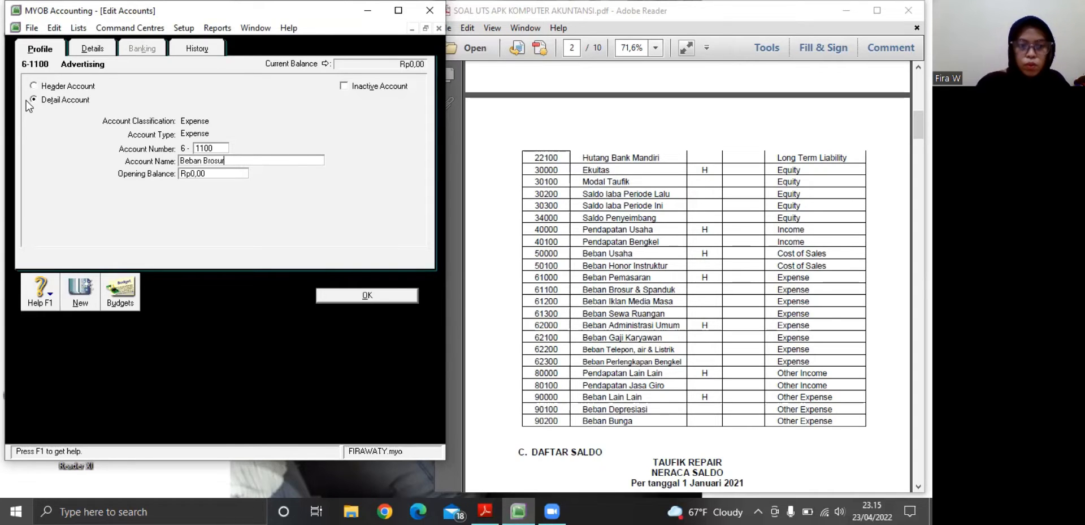
pyautogui.write('ur')
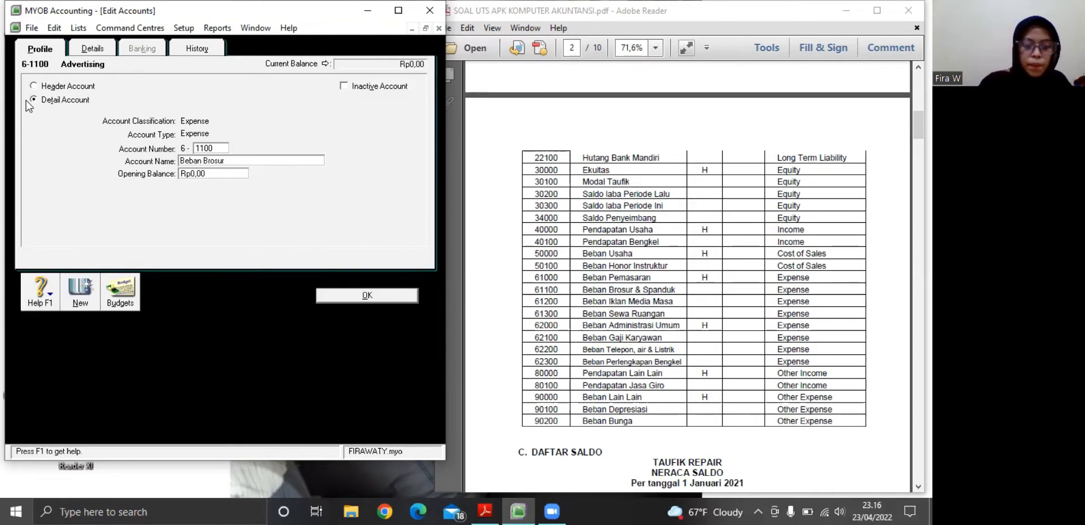
pyautogui.write(' & ')
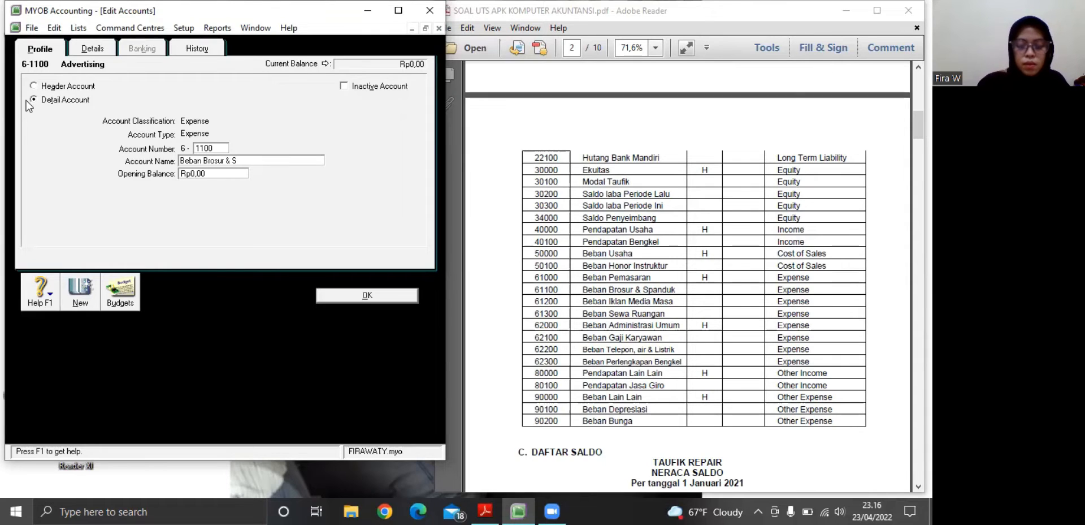
pyautogui.write('Spanduk')
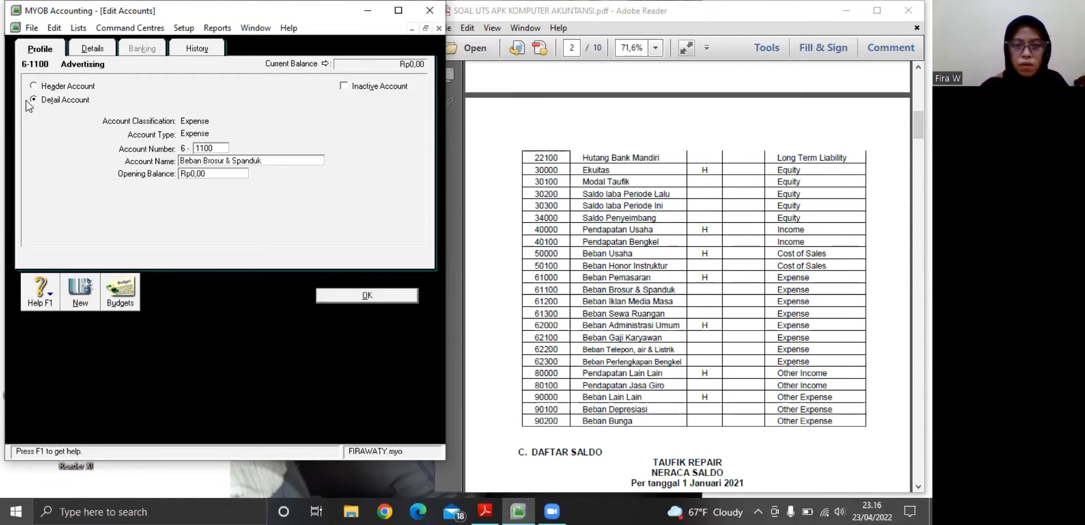
pyautogui.click(324, 293)
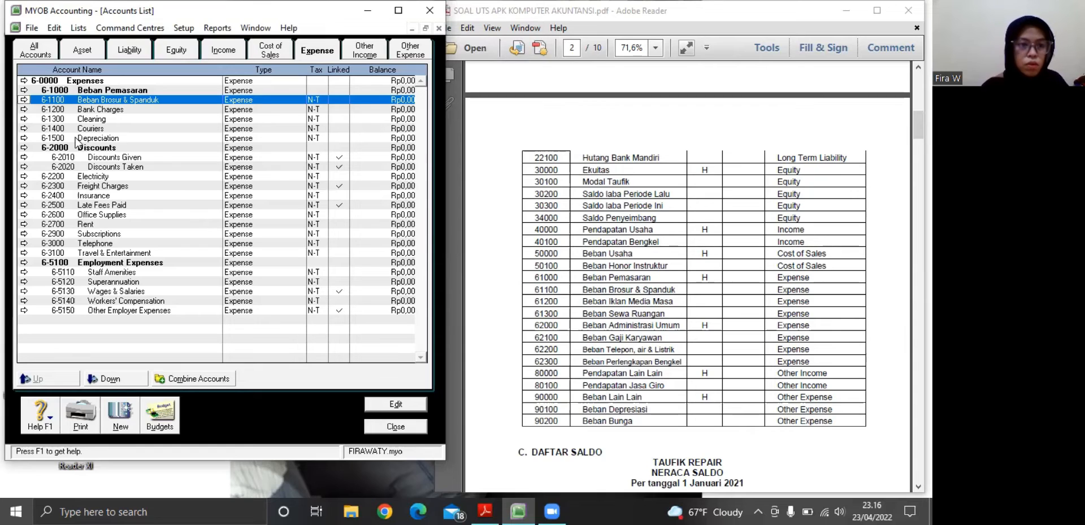
# Rename the expense account 6-1200 Bank Charges as Beban Iklan Media Masa and save it
pyautogui.click(24, 109)
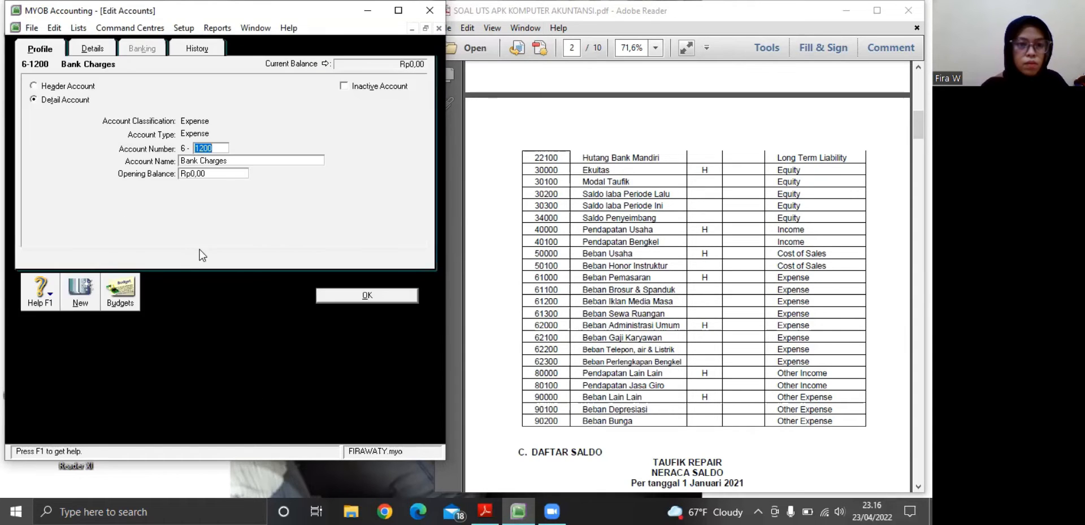
pyautogui.click(223, 161)
pyautogui.write('B')
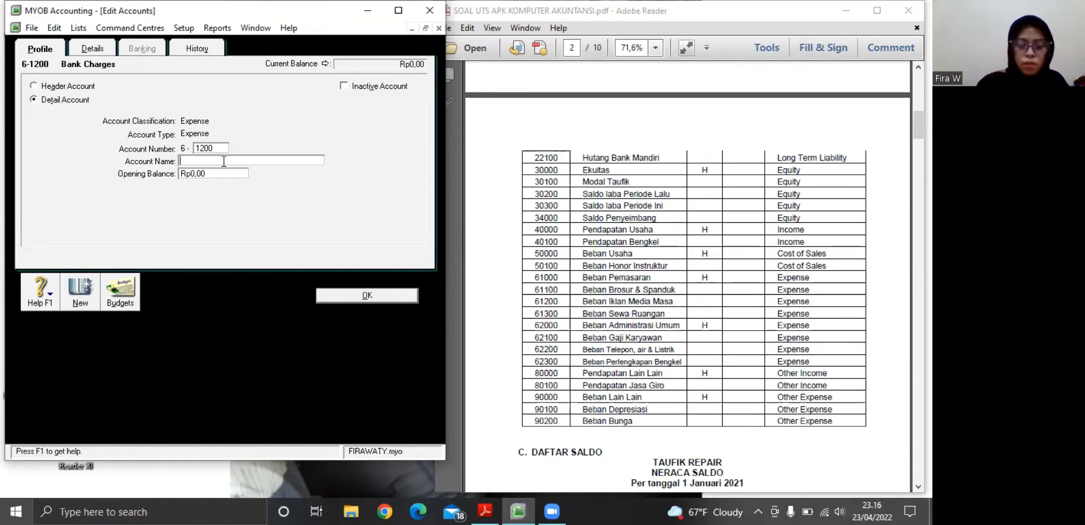
pyautogui.write('eban Iklan Meid')
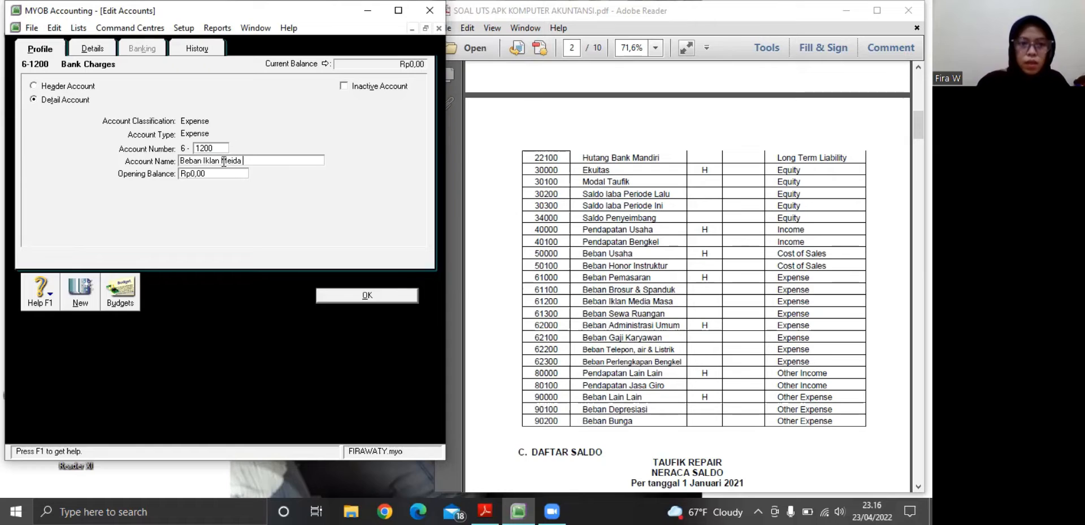
pyautogui.write('a')
pyautogui.press('BackSpace')
pyautogui.press('BackSpace')
pyautogui.write('dia Masa')
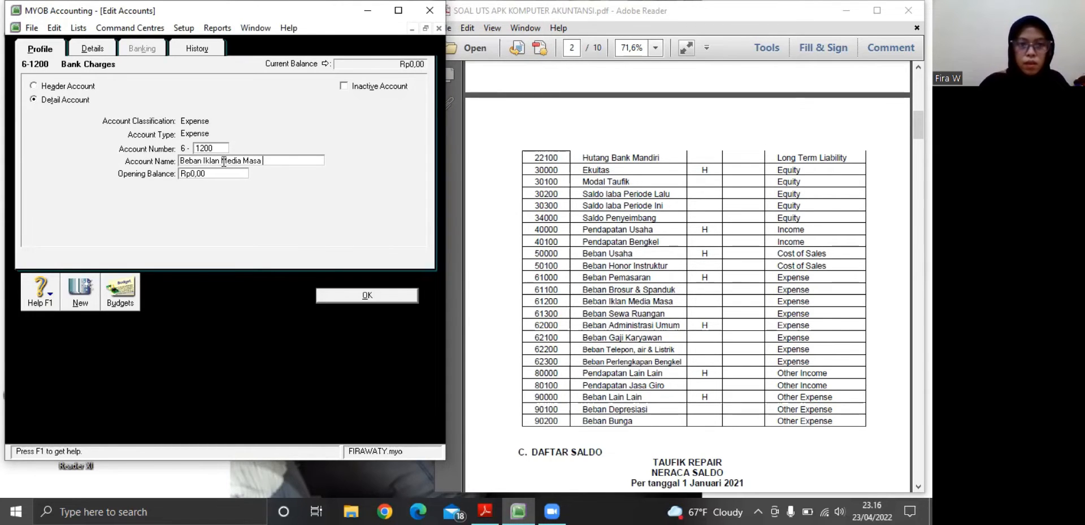
pyautogui.click(352, 297)
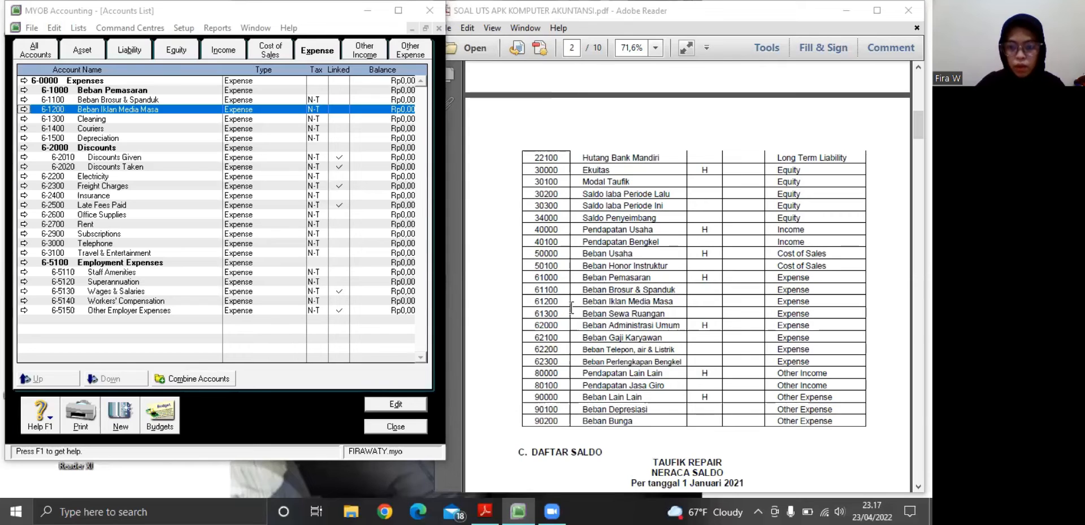
# Rename the expense account 6-1300 Cleaning as Beban Sewa Ruangan and save it
pyautogui.click(24, 119)
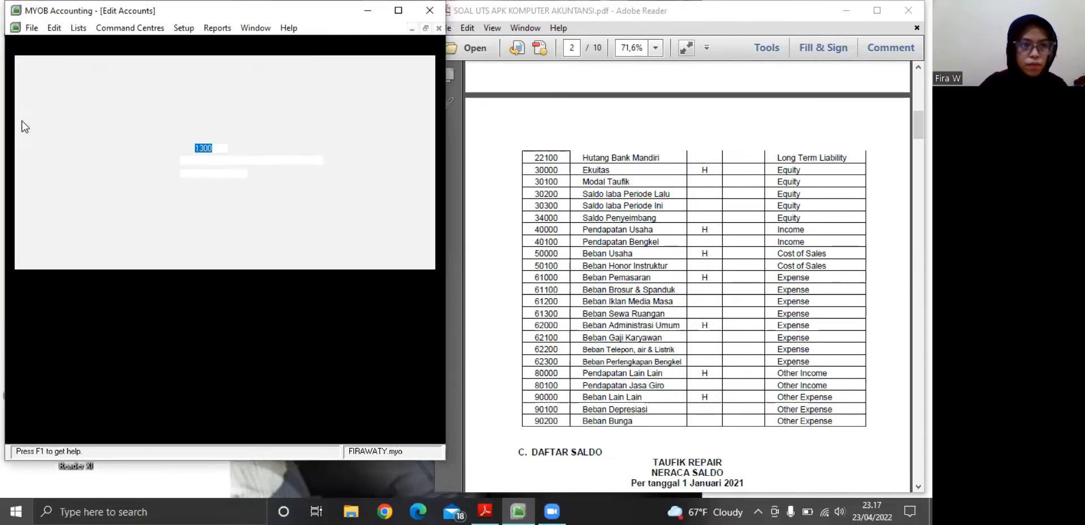
pyautogui.press('Tab')
pyautogui.write('B')
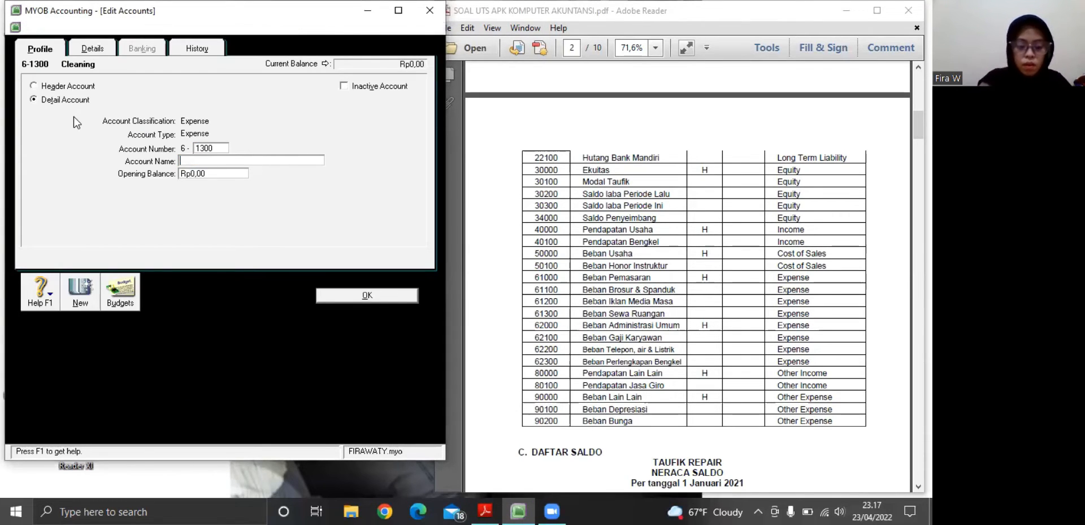
pyautogui.write('eban ')
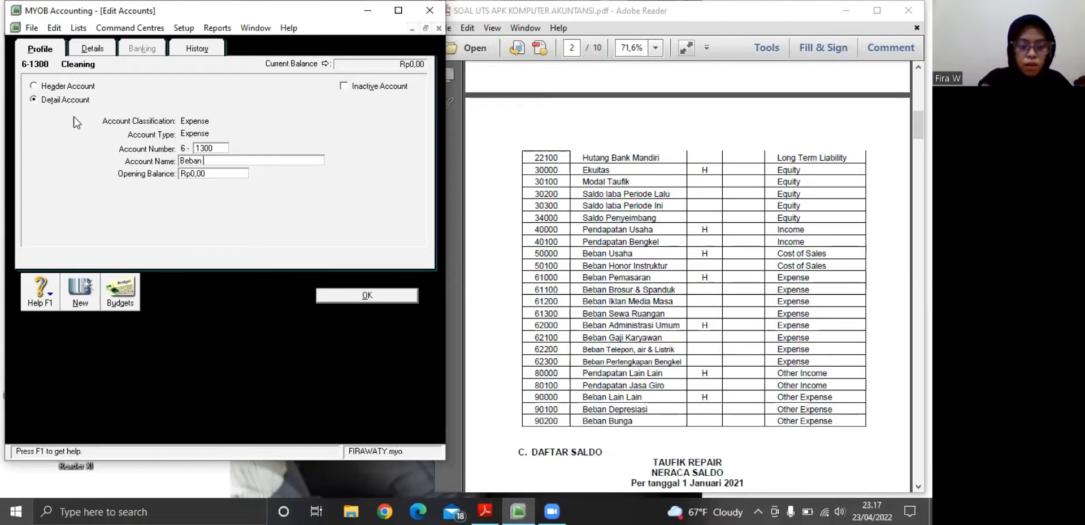
pyautogui.write('Sewa Ruangan')
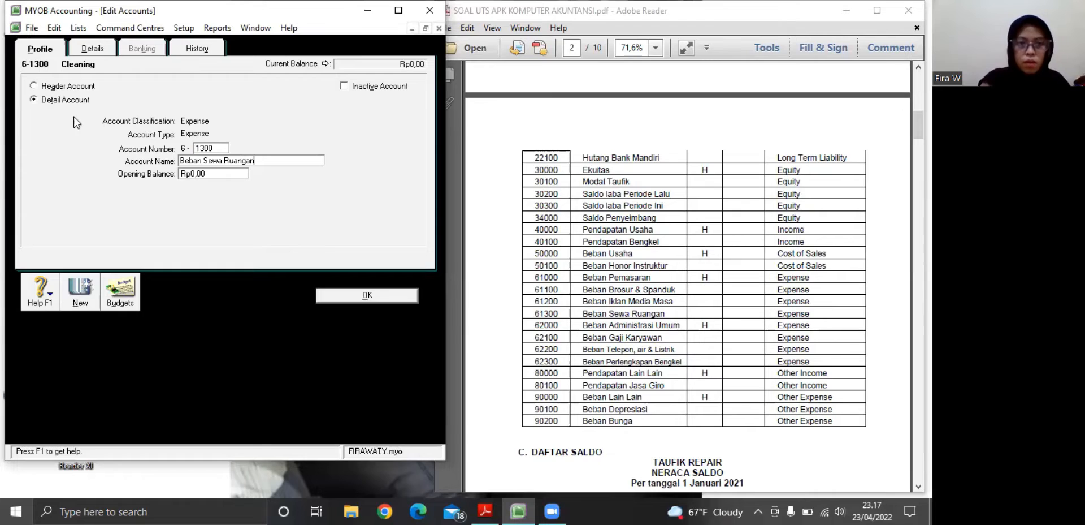
pyautogui.click(366, 295)
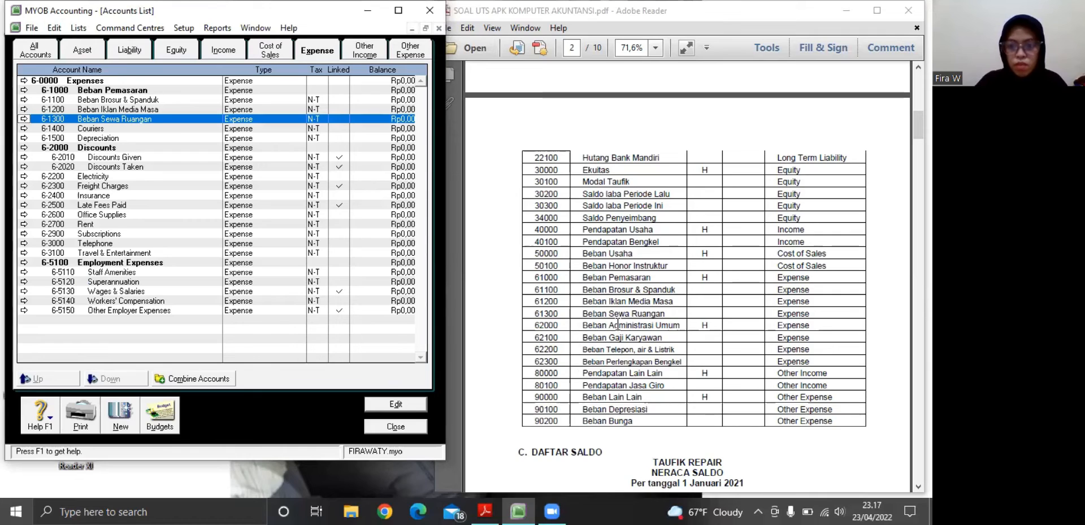
# Rename the expense header account 6-2000 Discounts as Beban Administrasi Umum and save it
pyautogui.click(23, 145)
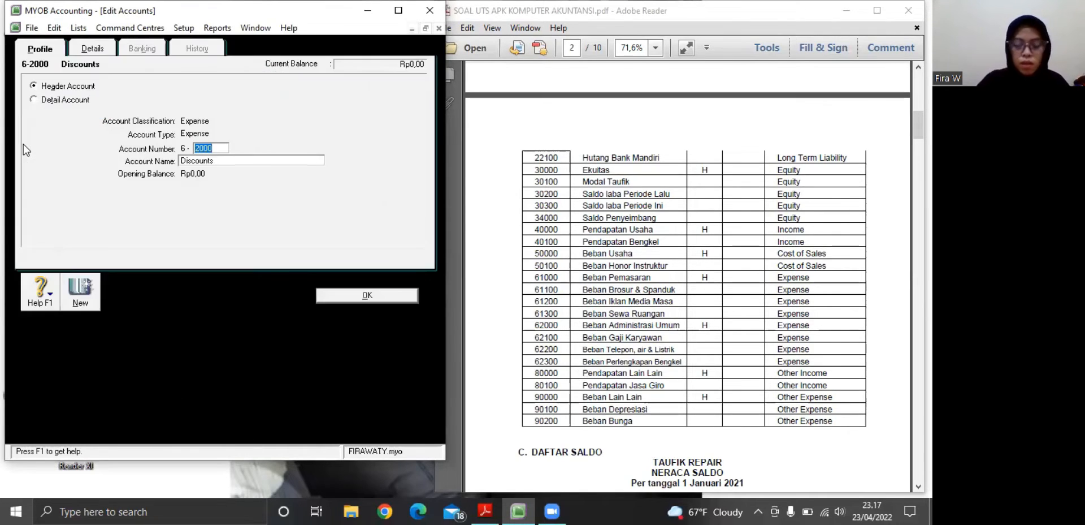
pyautogui.press('Tab')
pyautogui.press('BackSpace')
pyautogui.write('Beb')
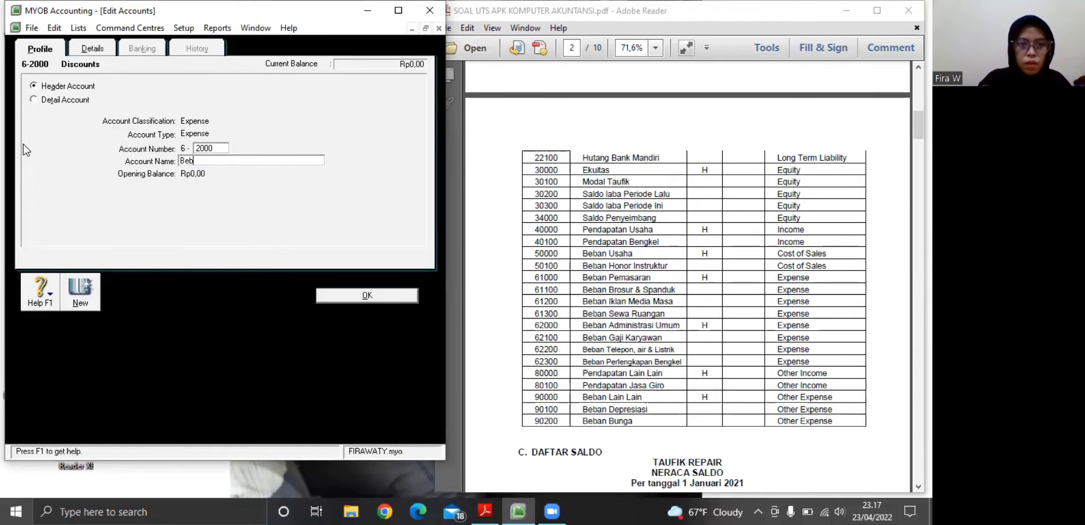
pyautogui.write('an Administrasu')
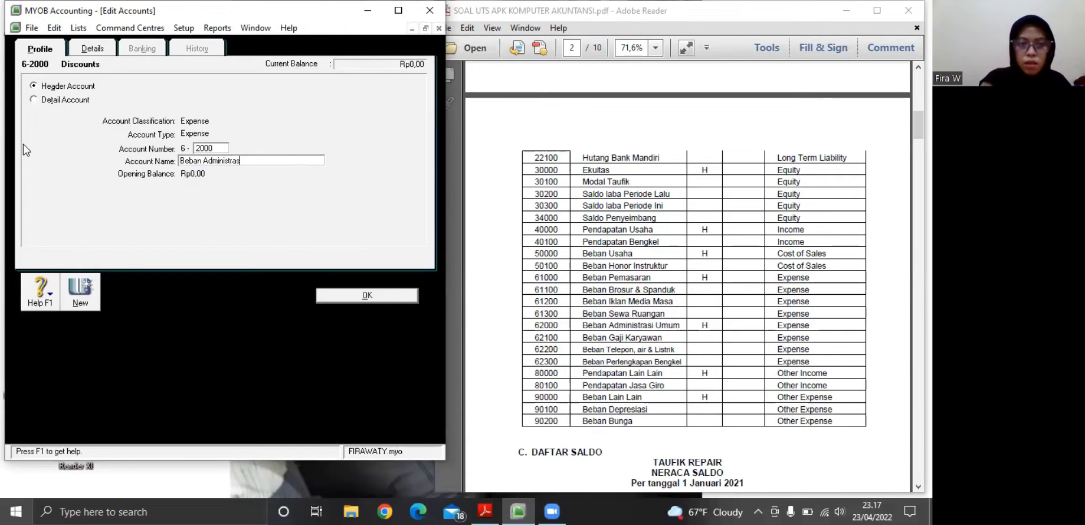
pyautogui.press('BackSpace')
pyautogui.write('i UmU')
pyautogui.press('BackSpace')
pyautogui.press('BackSpace')
pyautogui.write('um')
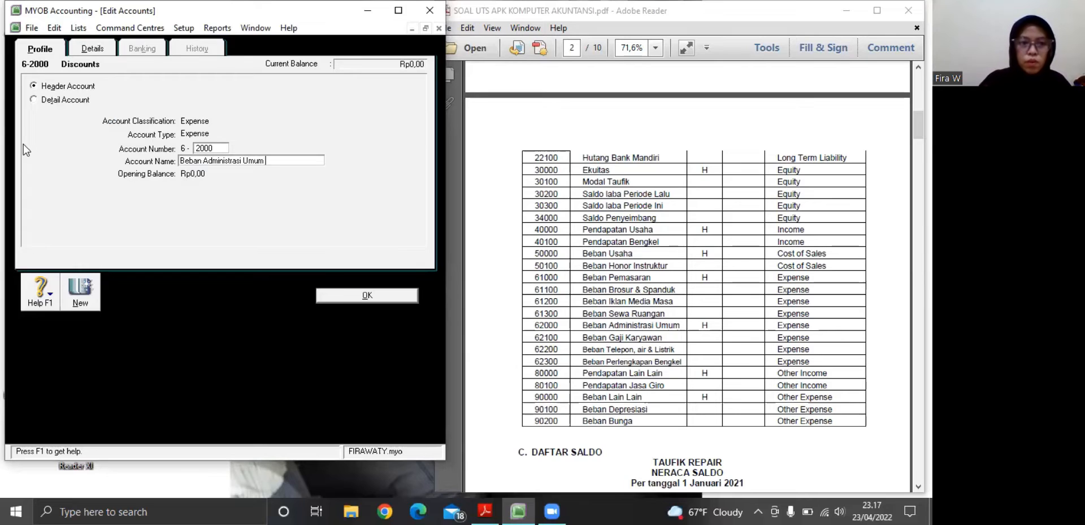
pyautogui.click(341, 292)
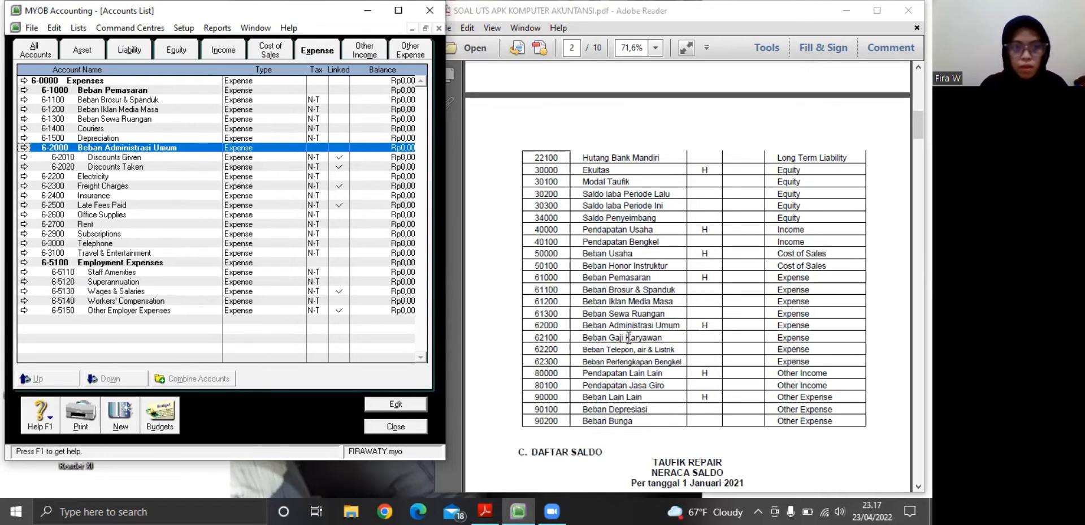
# Change the expense account 6-2010 Discounts Given to number 6-2100 and name Beban Gaji Karyawan, and save it
pyautogui.click(25, 156)
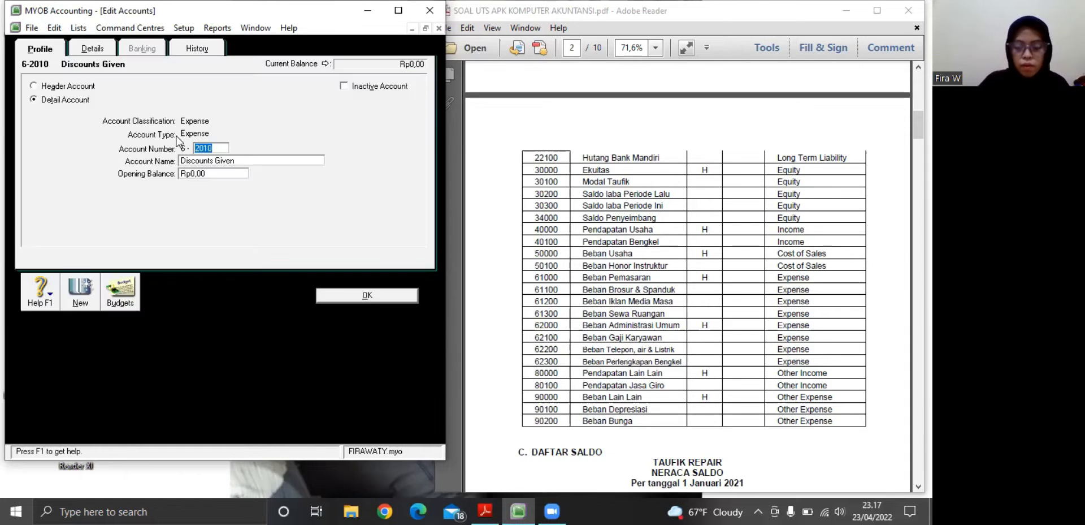
pyautogui.press('BackSpace')
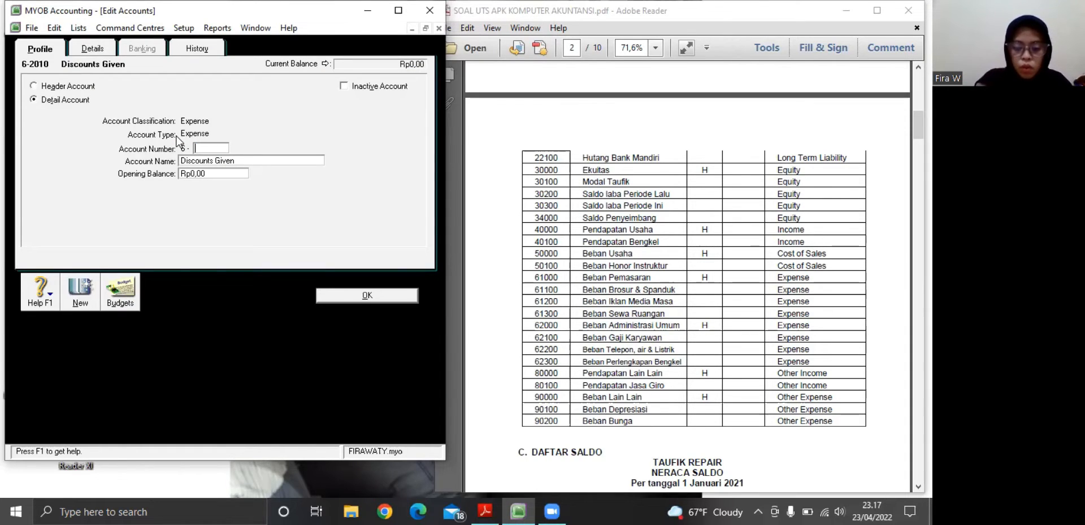
pyautogui.write('2100')
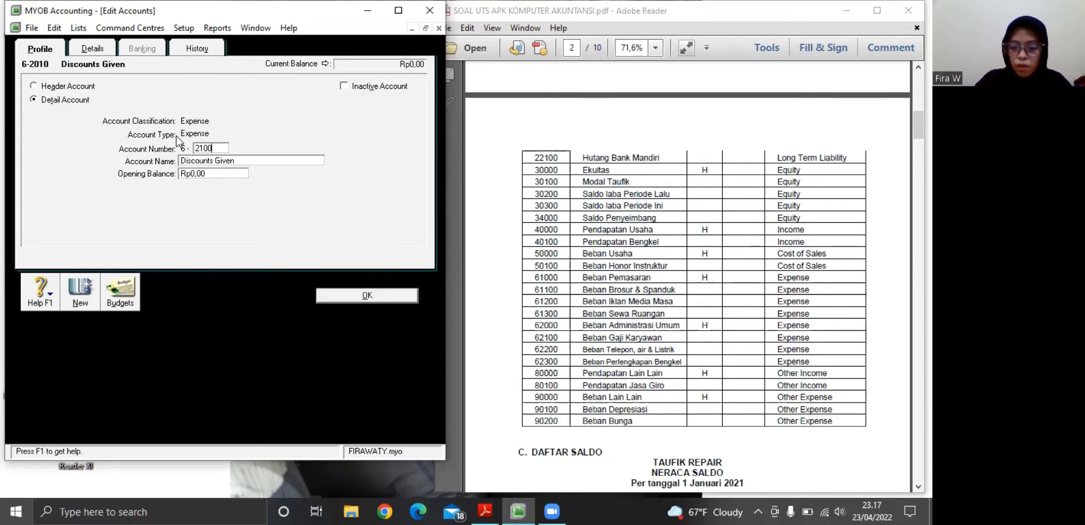
pyautogui.press('Tab')
pyautogui.press('BackSpace')
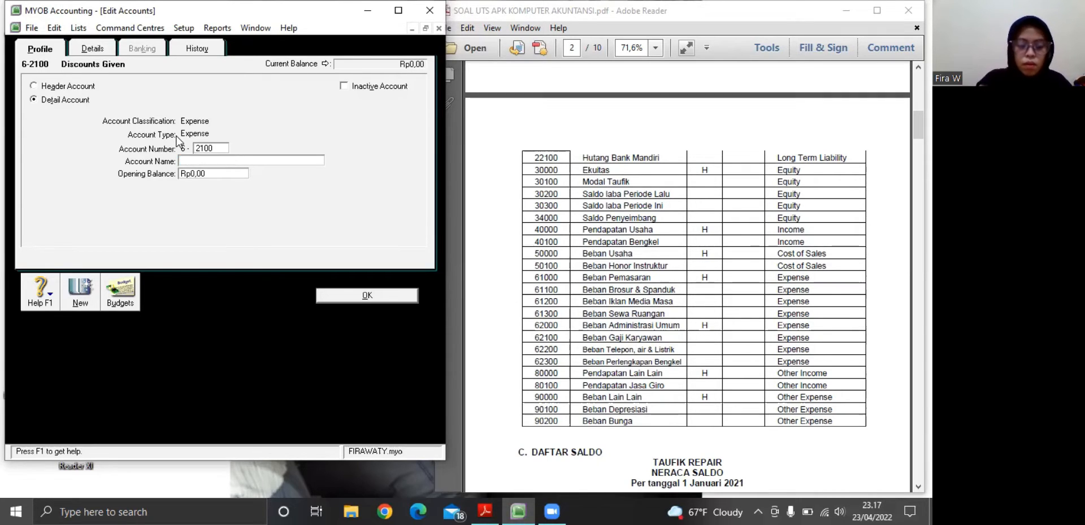
pyautogui.write('Beban Ga')
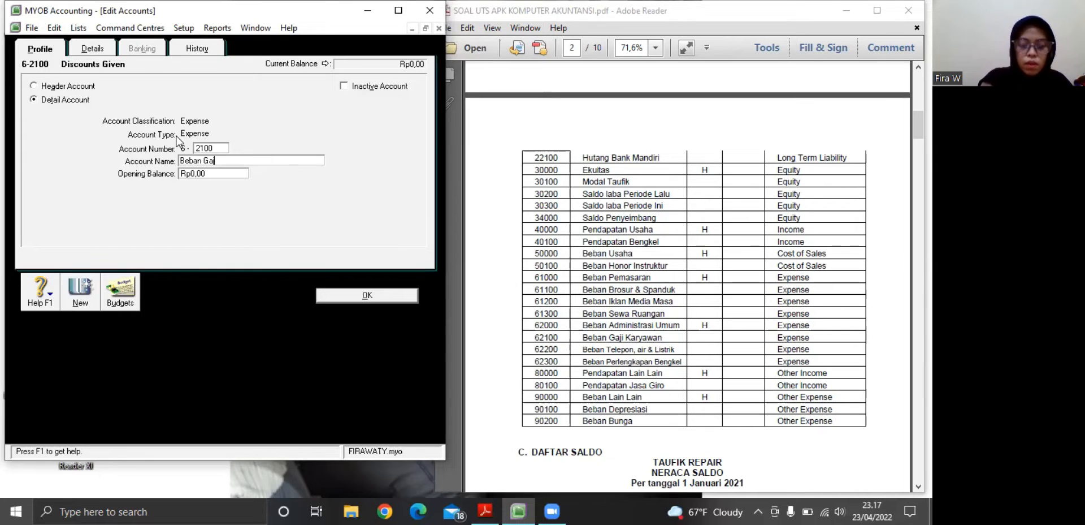
pyautogui.write('ji Karyawan')
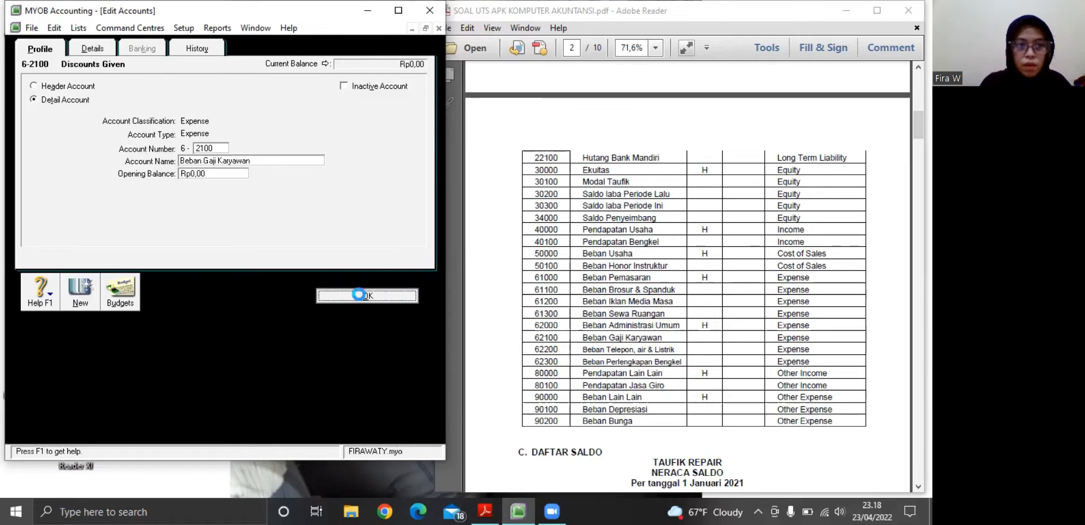
pyautogui.click(362, 295)
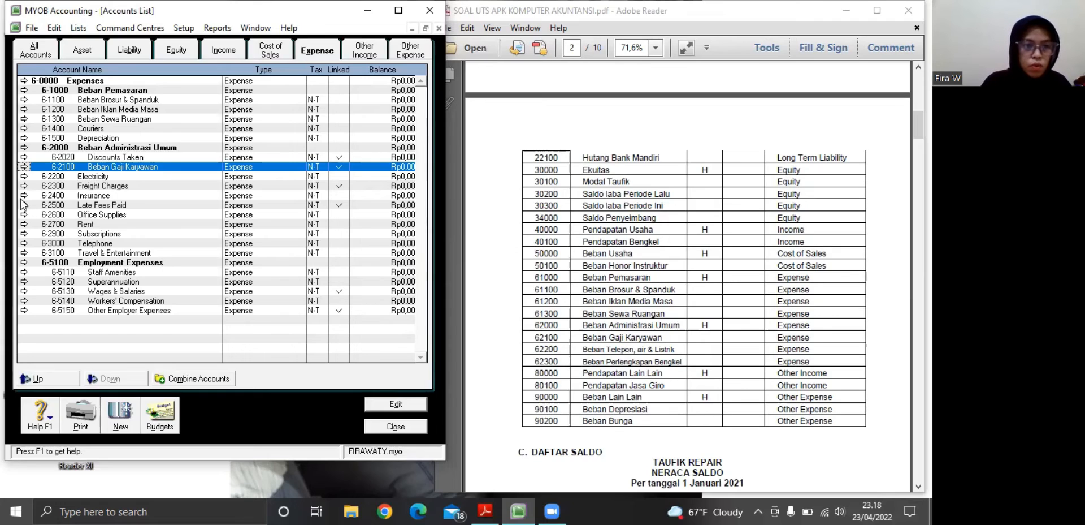
# Rename the expense account 6-2200 Electricity as Beban Telepon, Air, & Listrik and save it
pyautogui.click(24, 175)
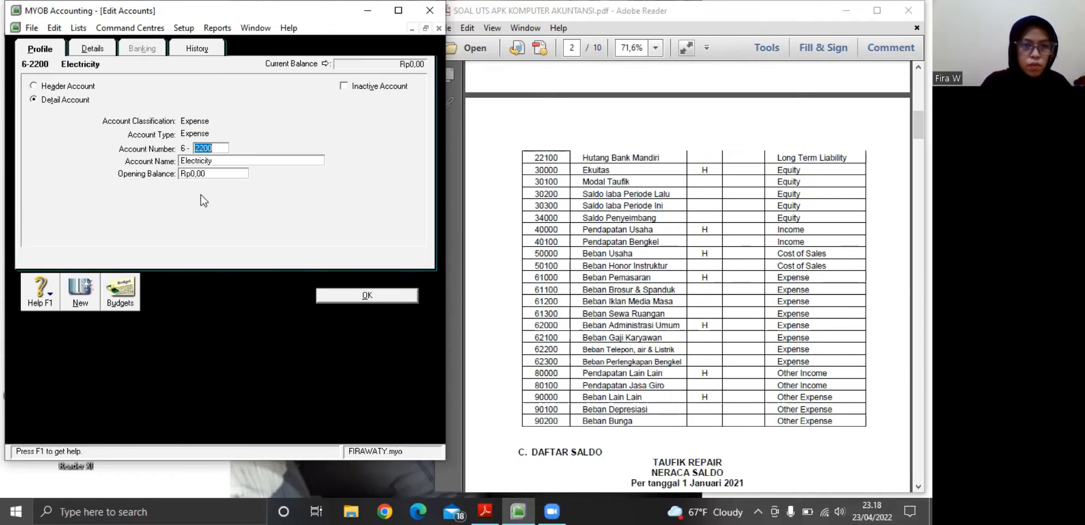
pyautogui.press('Tab')
pyautogui.press('BackSpace')
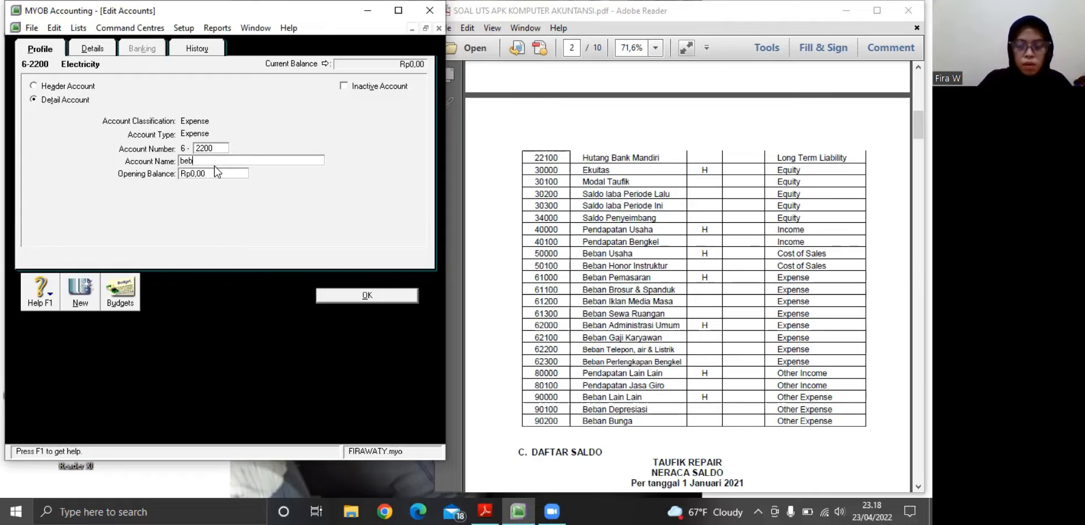
pyautogui.write('b')
pyautogui.press('BackSpace')
pyautogui.write('B')
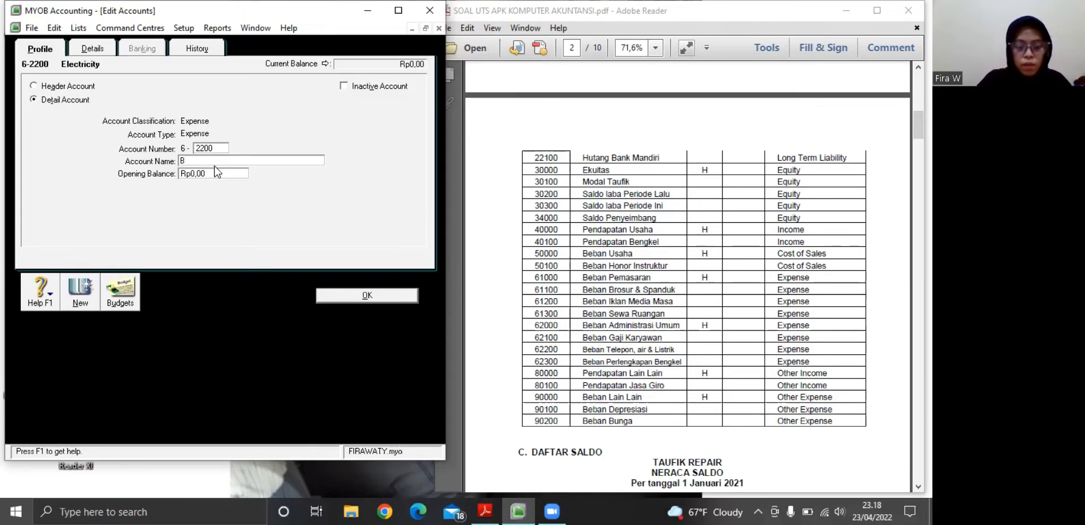
pyautogui.write('eban Telepon,')
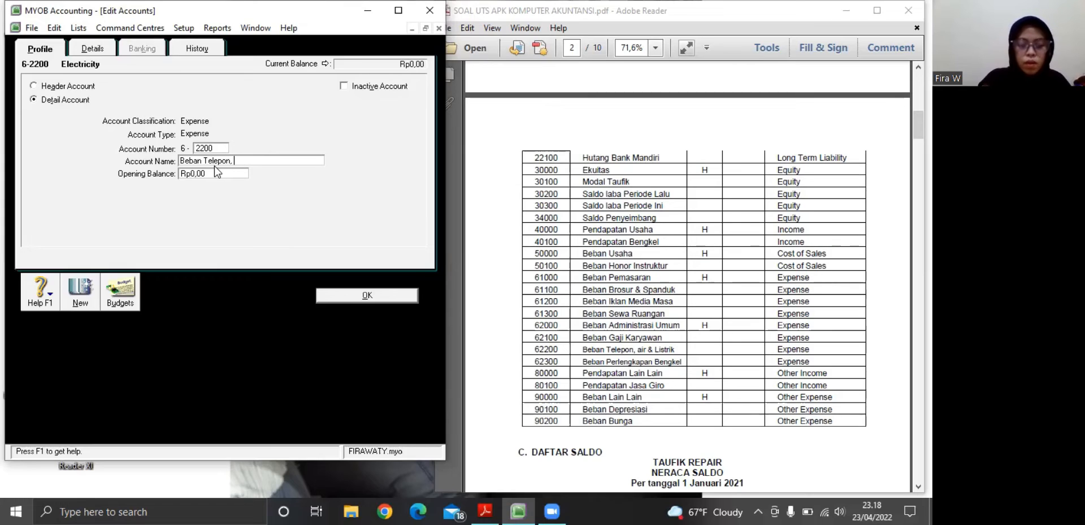
pyautogui.write(' Air, &')
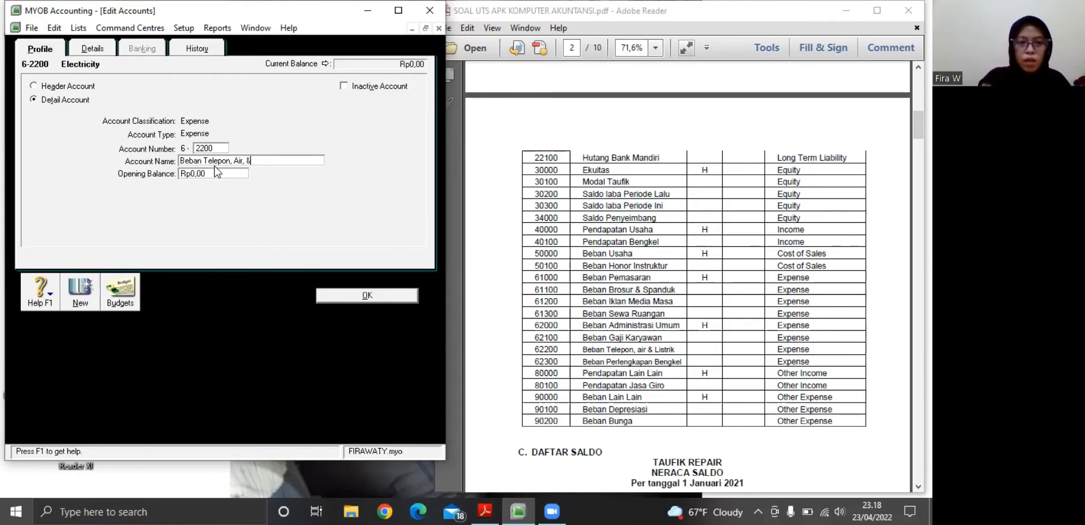
pyautogui.write(' Listrik')
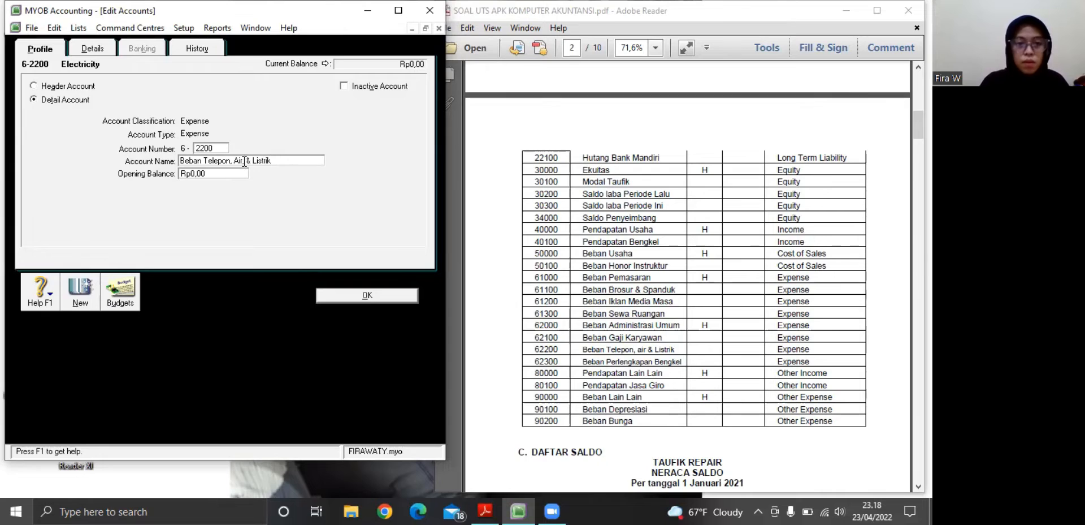
pyautogui.click(375, 296)
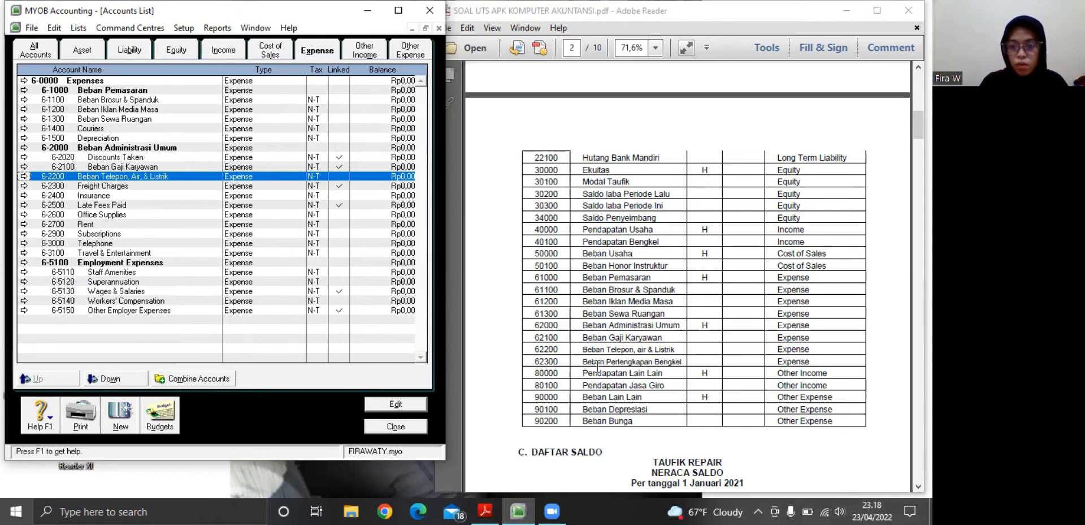
# Rename the expense account 6-2300 Freight Charges as Beban Perlengkapan Bengkel and save it
pyautogui.click(23, 186)
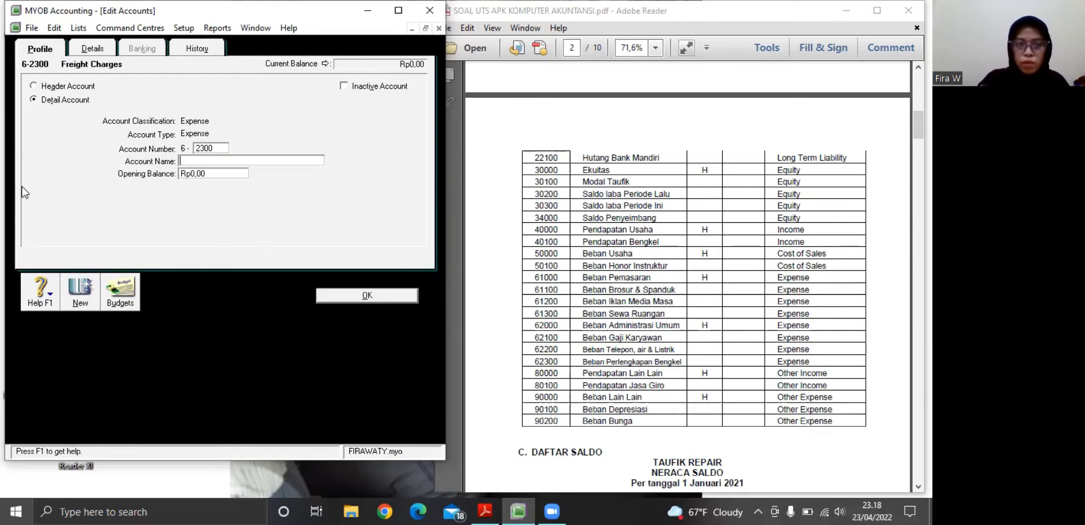
pyautogui.press('Tab')
pyautogui.write('bbe')
pyautogui.press('BackSpace')
pyautogui.press('BackSpace')
pyautogui.press('BackSpace')
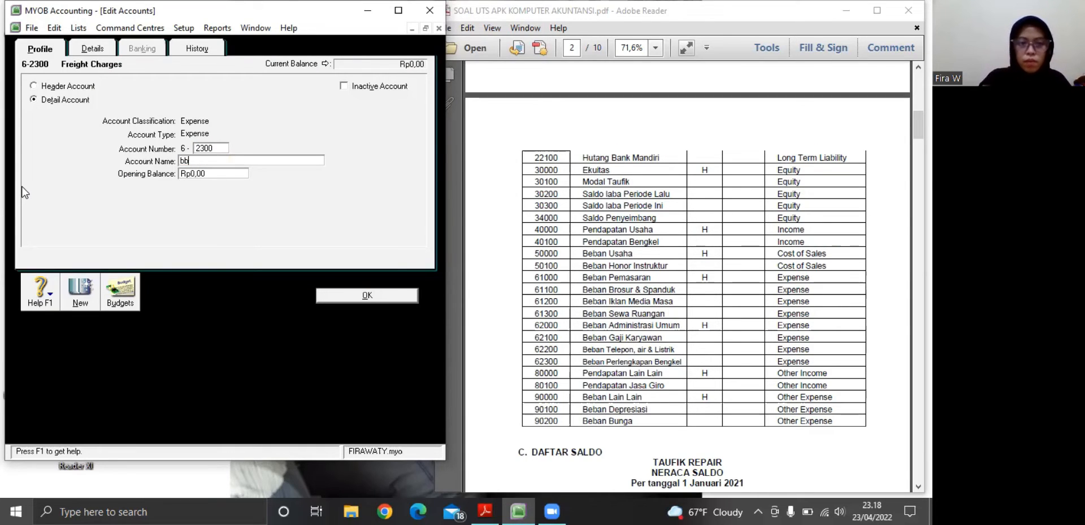
pyautogui.write('Beba')
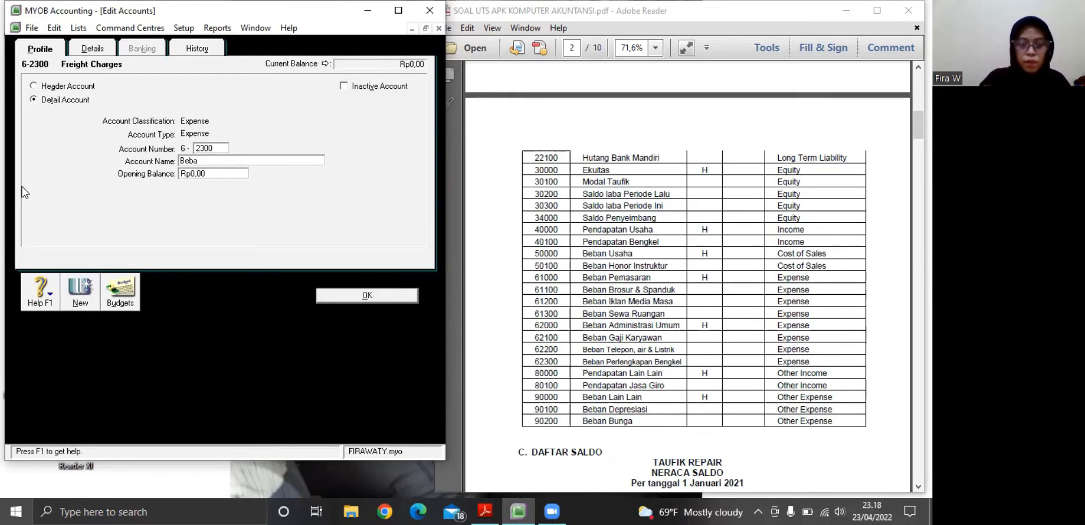
pyautogui.write('  Perl')
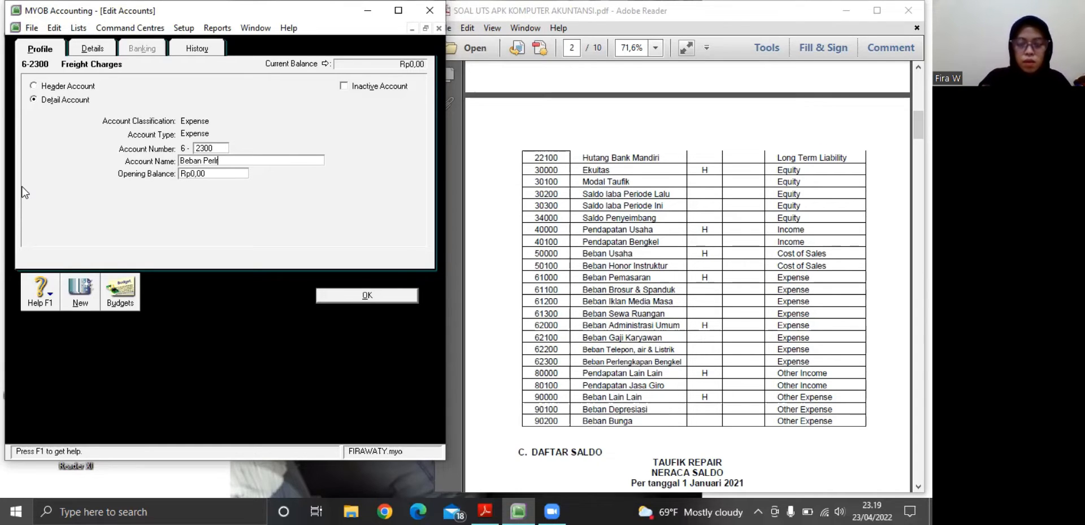
pyautogui.write('e')
pyautogui.write('ngkapan')
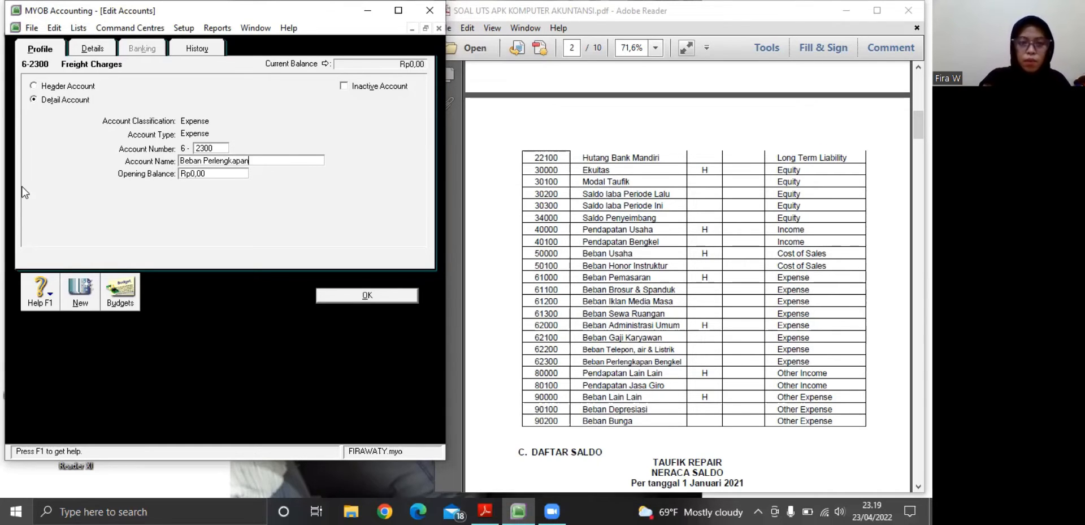
pyautogui.write(' Bengkel')
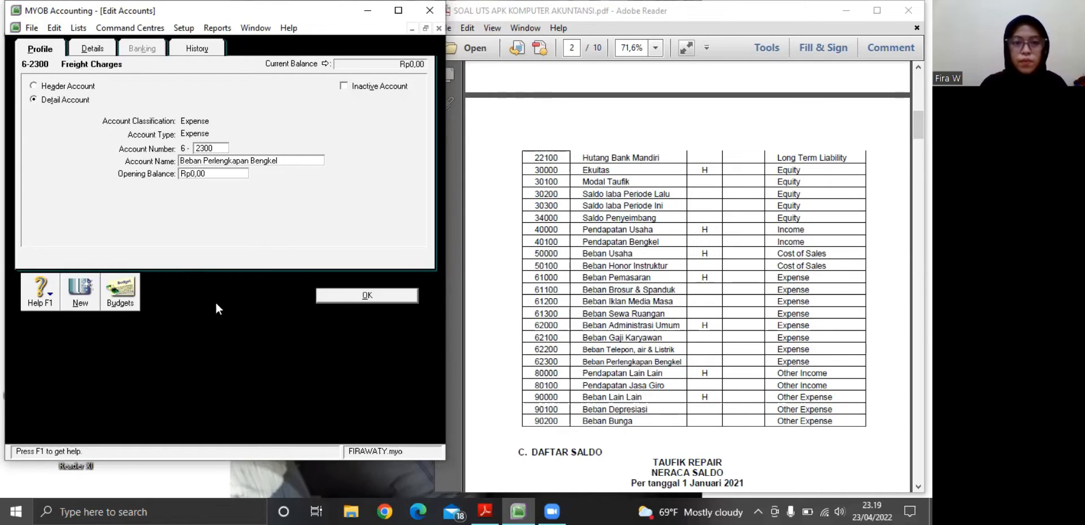
pyautogui.click(348, 296)
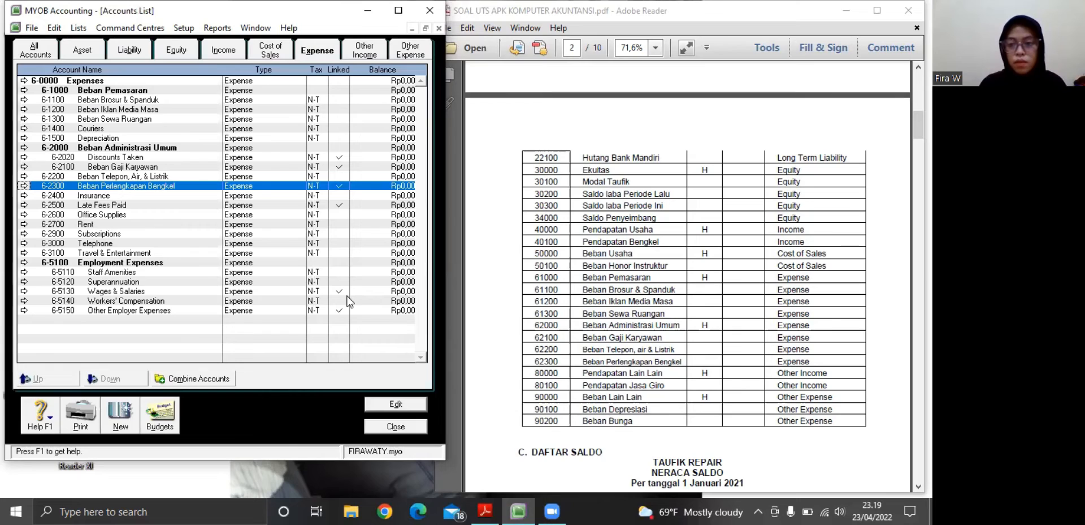
# Rename the other income header account 8-0000 Other Income as Pendapatan Lain-lain and save it
pyautogui.click(359, 57)
pyautogui.click(23, 82)
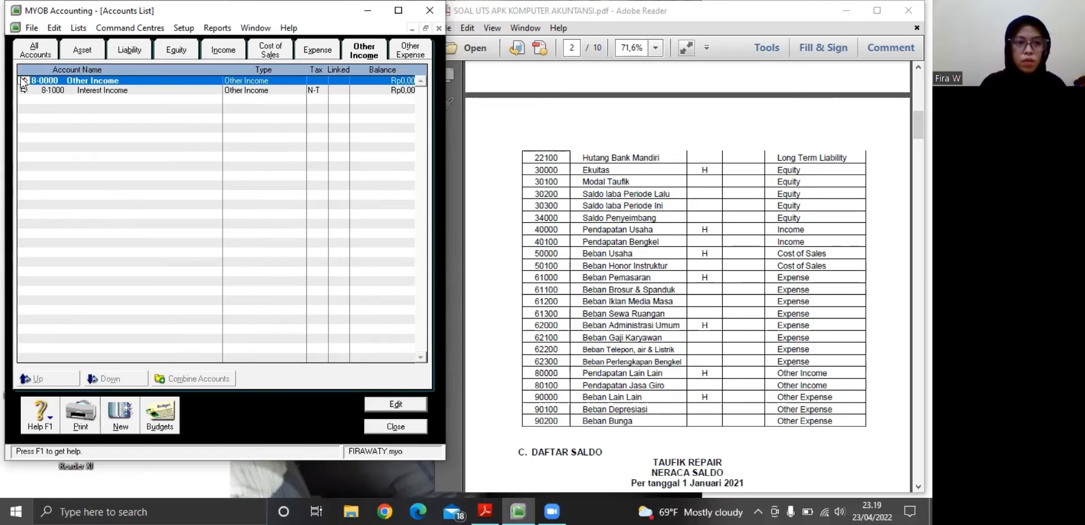
pyautogui.click(25, 80)
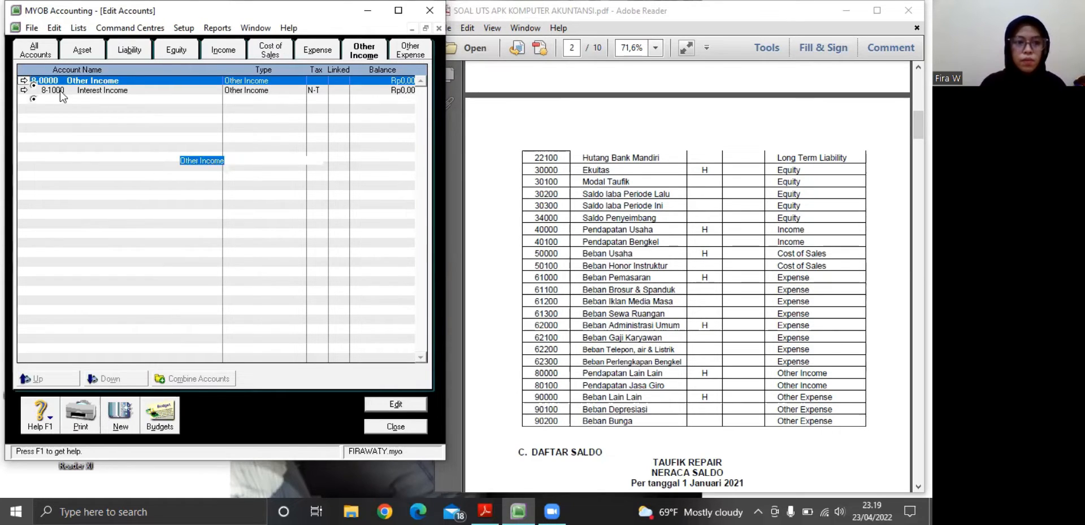
pyautogui.press('BackSpace')
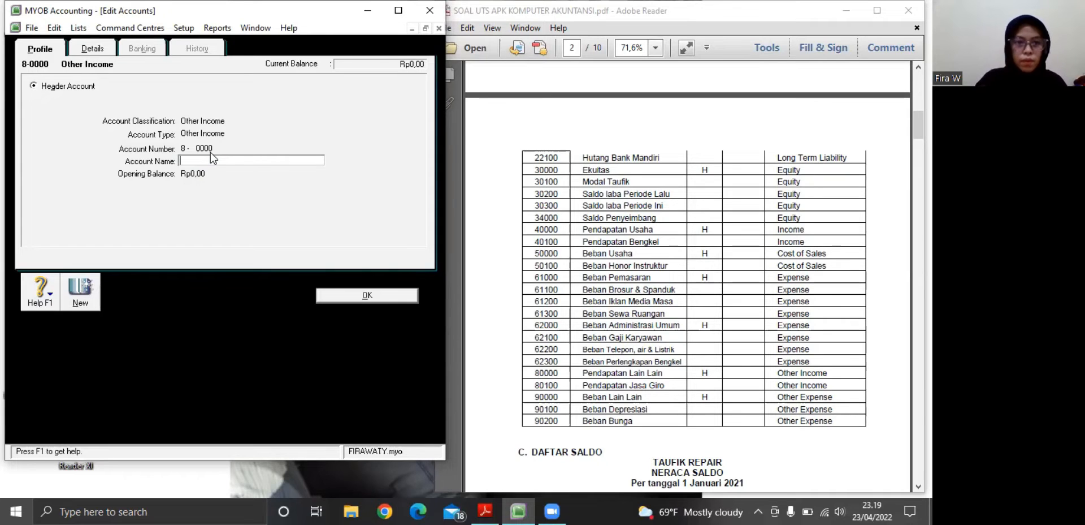
pyautogui.write('P')
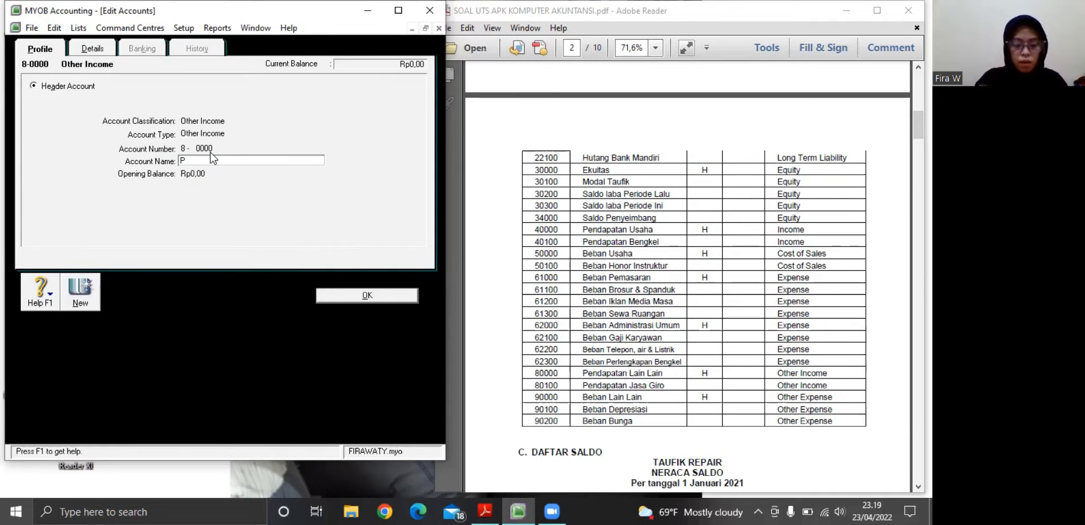
pyautogui.write('endapatan ')
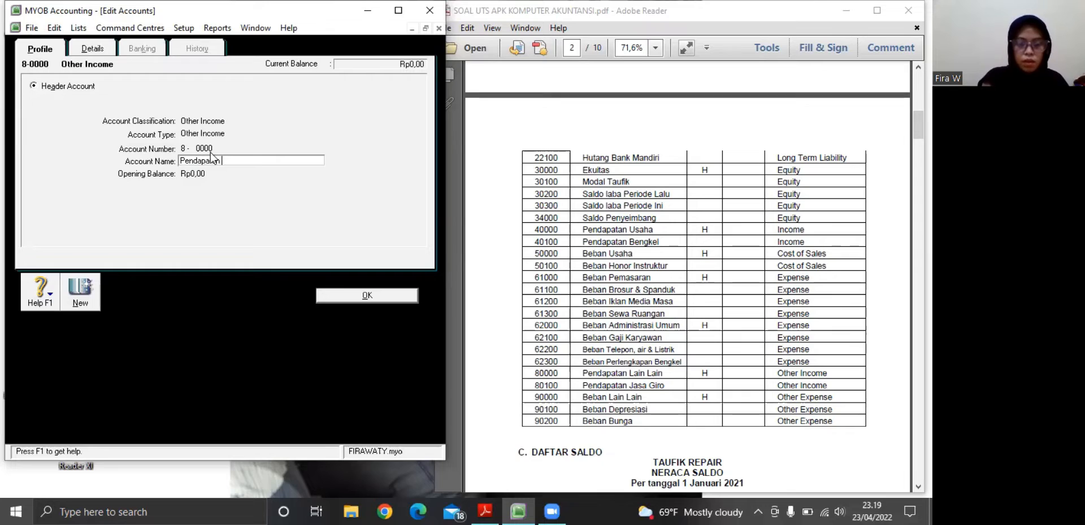
pyautogui.write('Lain-lain')
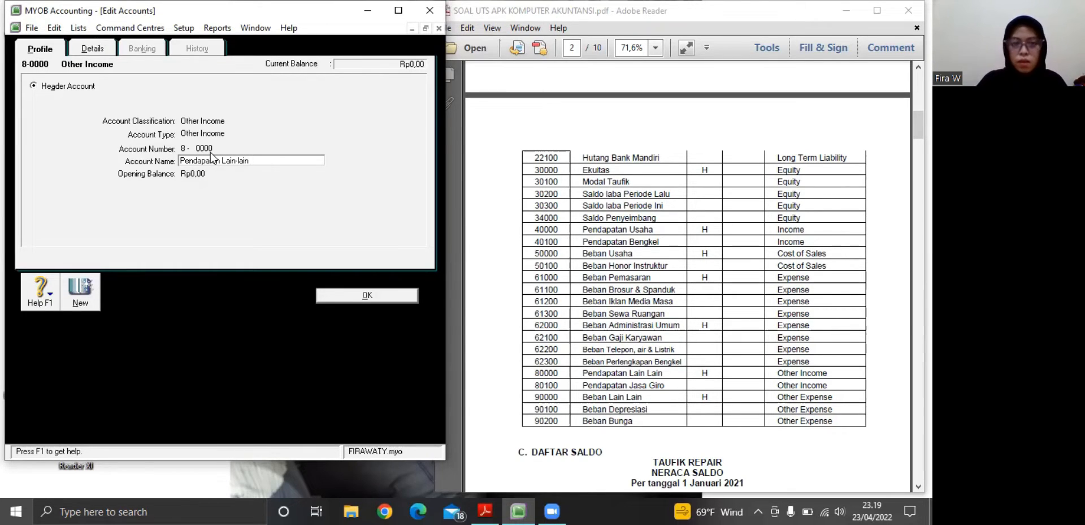
pyautogui.click(359, 292)
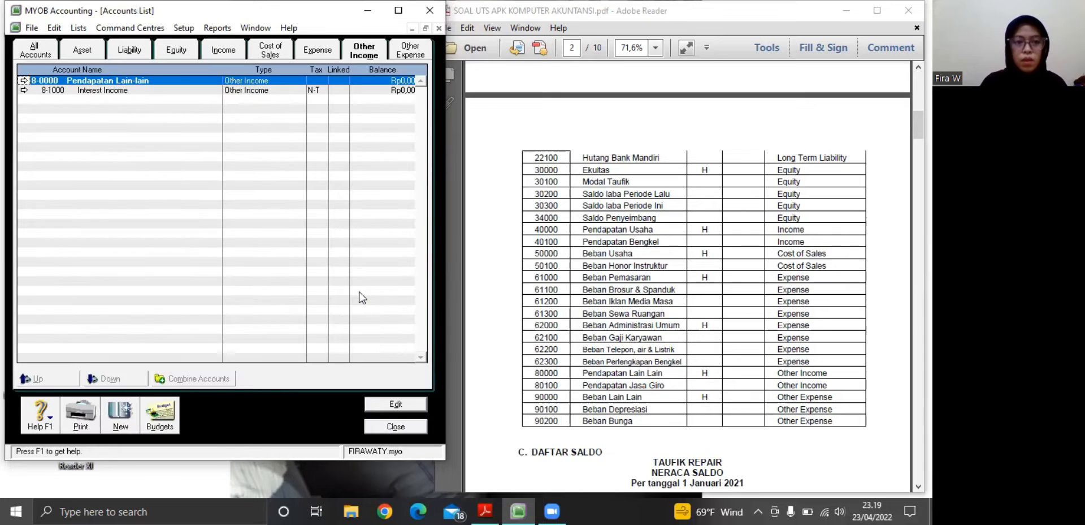
# Change the other income account 8-1000 Interest Income to number 8-0100 and name Pendapatan Jasa Giro, and save it
pyautogui.click(24, 91)
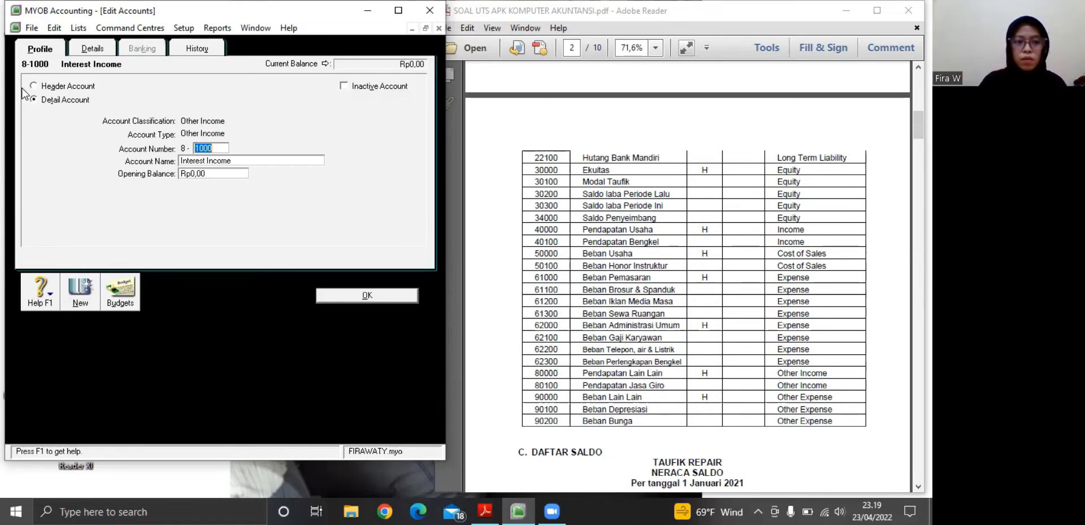
pyautogui.press('Tab')
pyautogui.press('BackSpace')
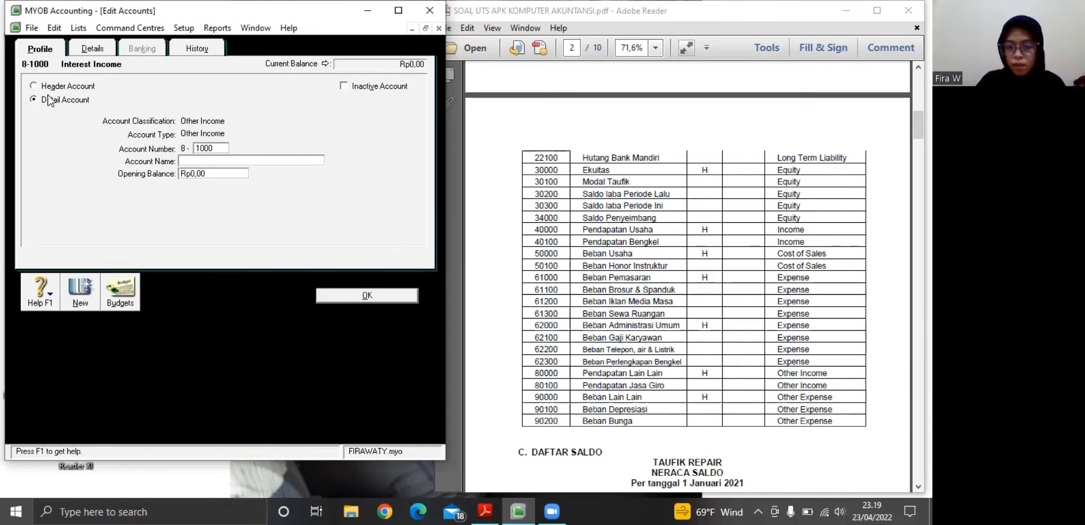
pyautogui.write('Pe')
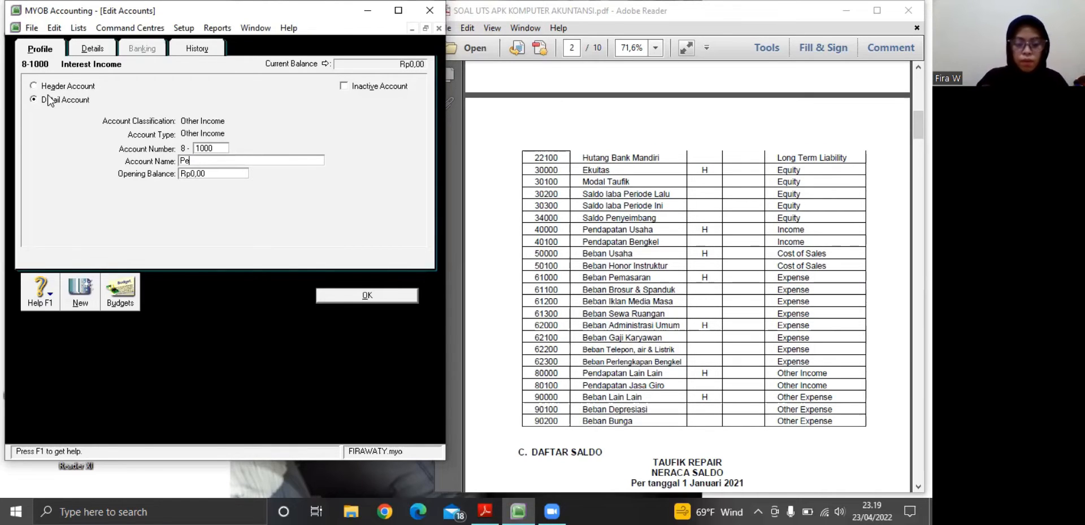
pyautogui.write('ndapatan ')
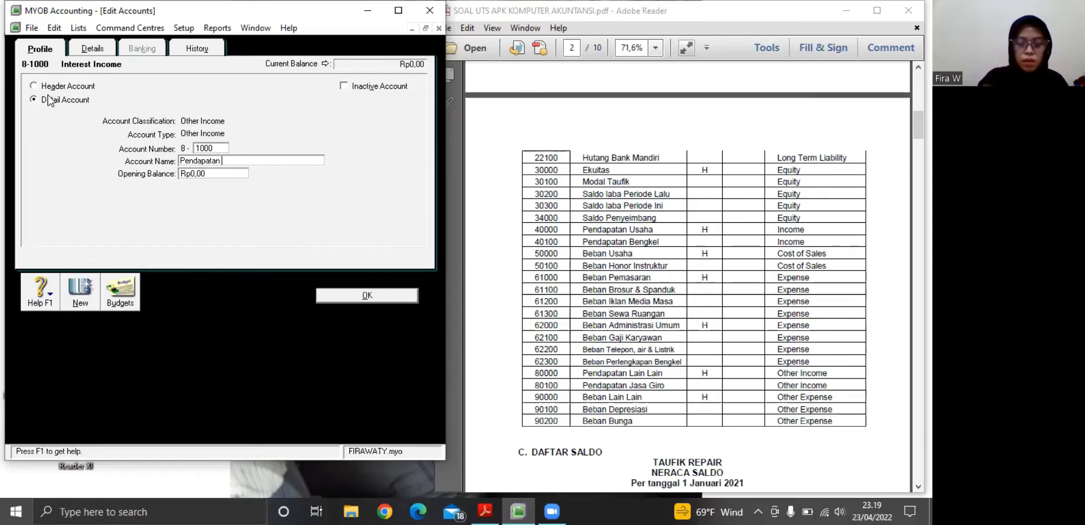
pyautogui.write('Jasa Giro')
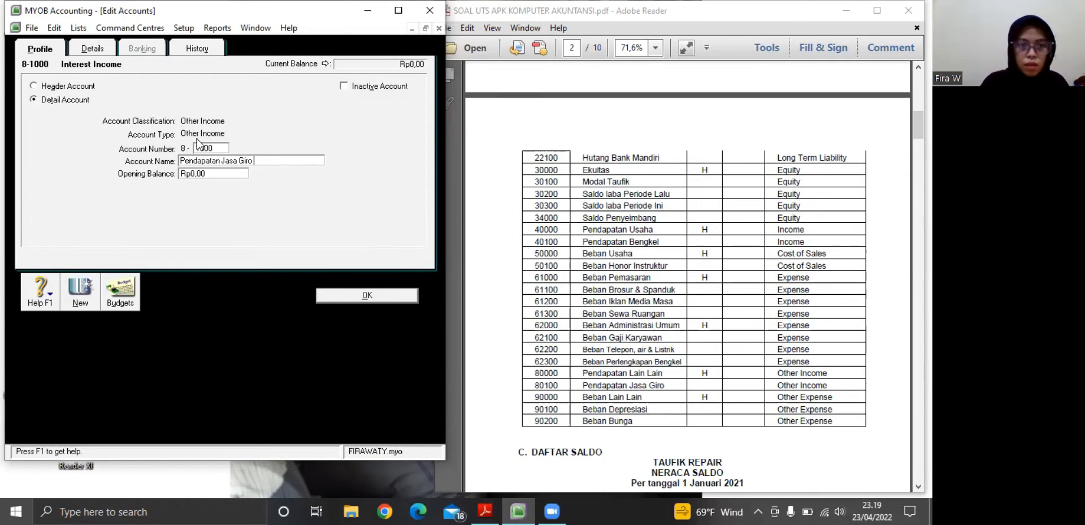
pyautogui.click(211, 148)
pyautogui.press('BackSpace')
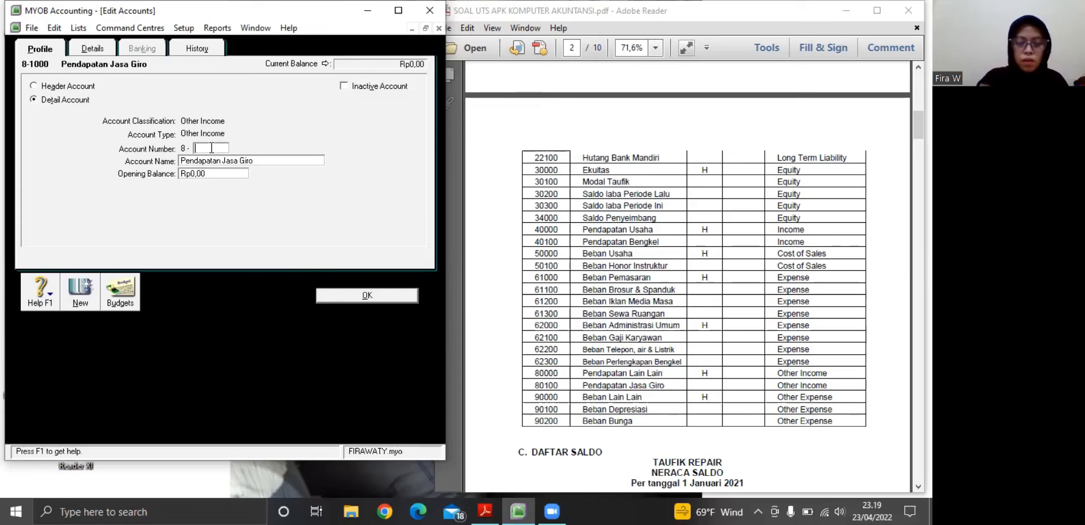
pyautogui.write('0100')
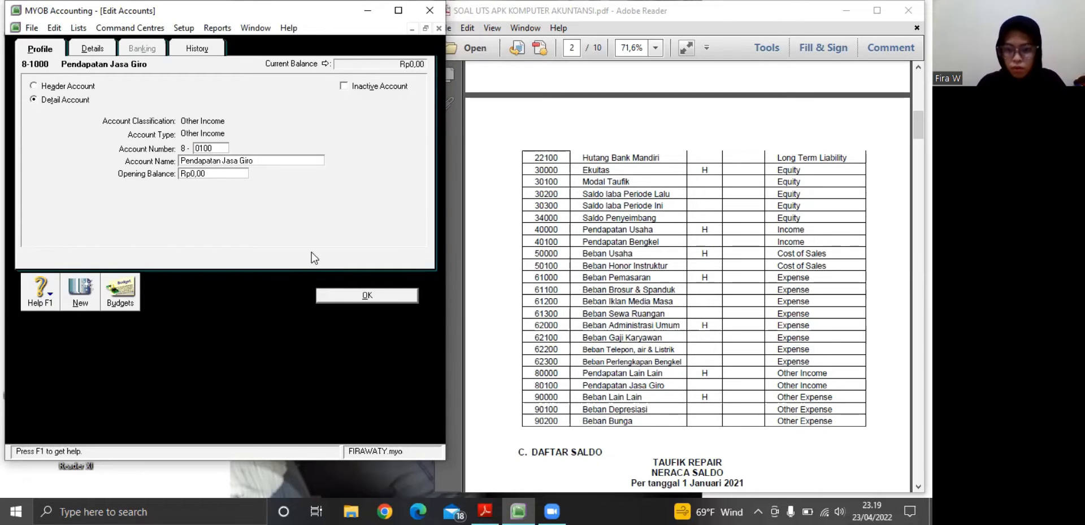
pyautogui.click(351, 293)
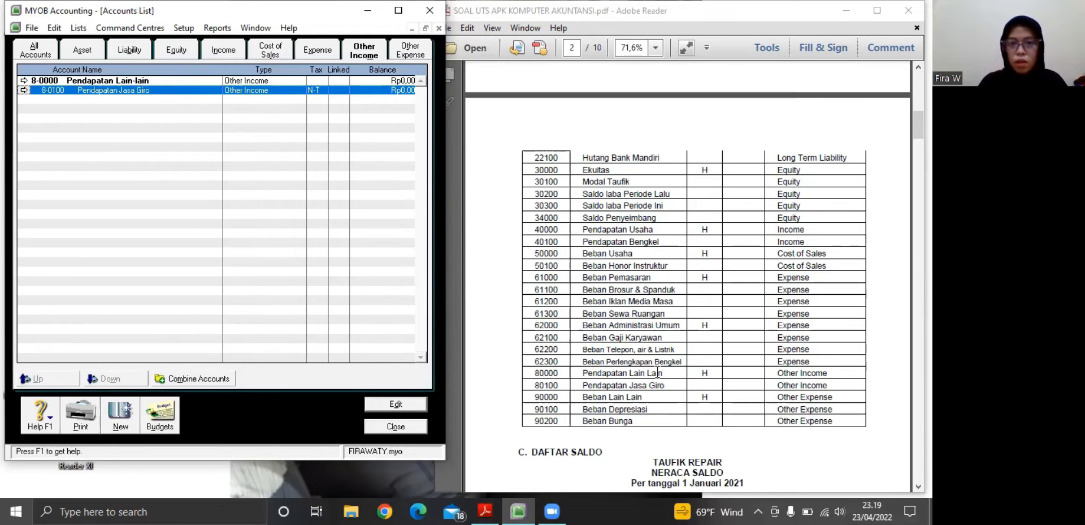
# Rename the other expense header account 9-0000 Other Expenses as Beban Lain-lain and save it
pyautogui.click(365, 56)
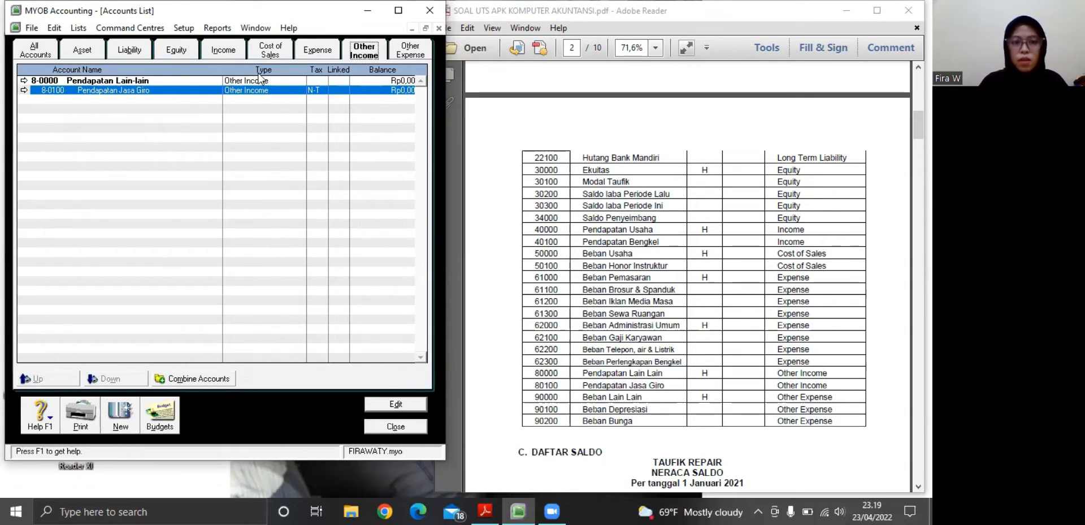
pyautogui.click(394, 57)
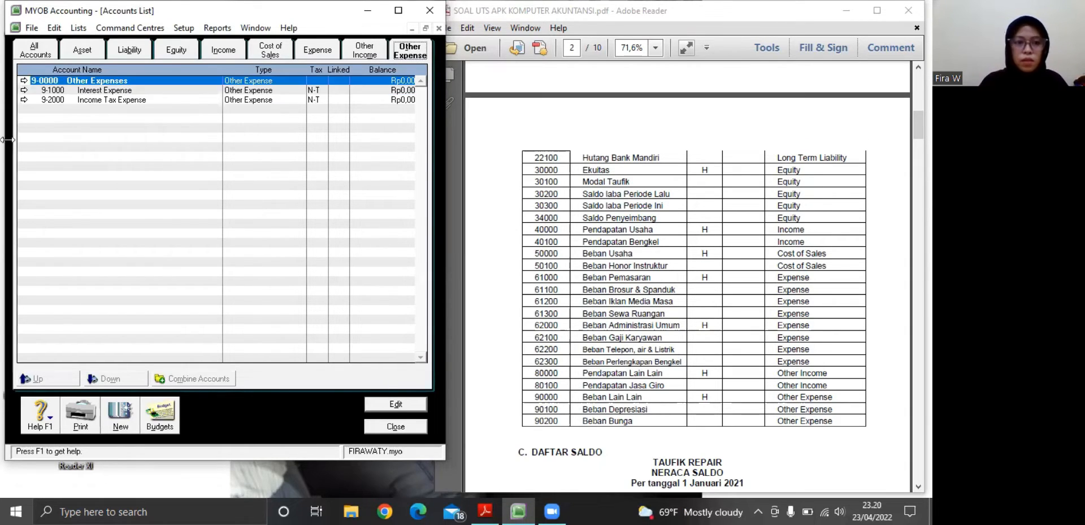
pyautogui.click(23, 80)
pyautogui.press('BackSpace')
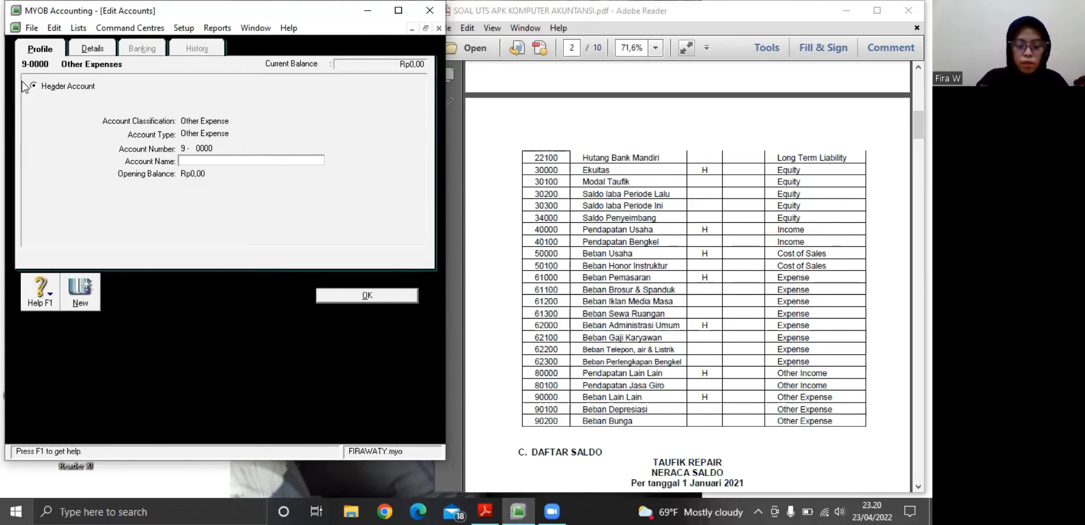
pyautogui.write('Beb')
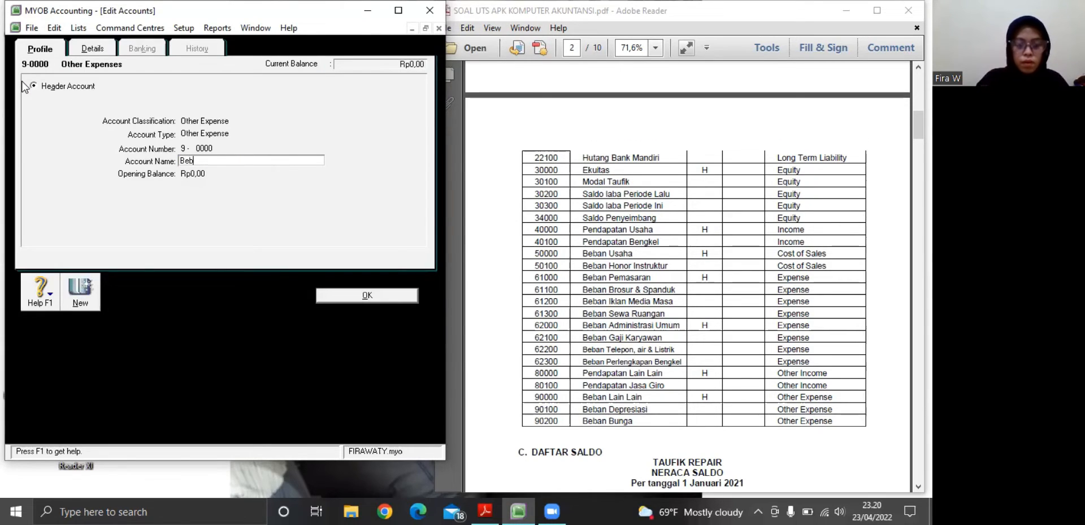
pyautogui.write('an La')
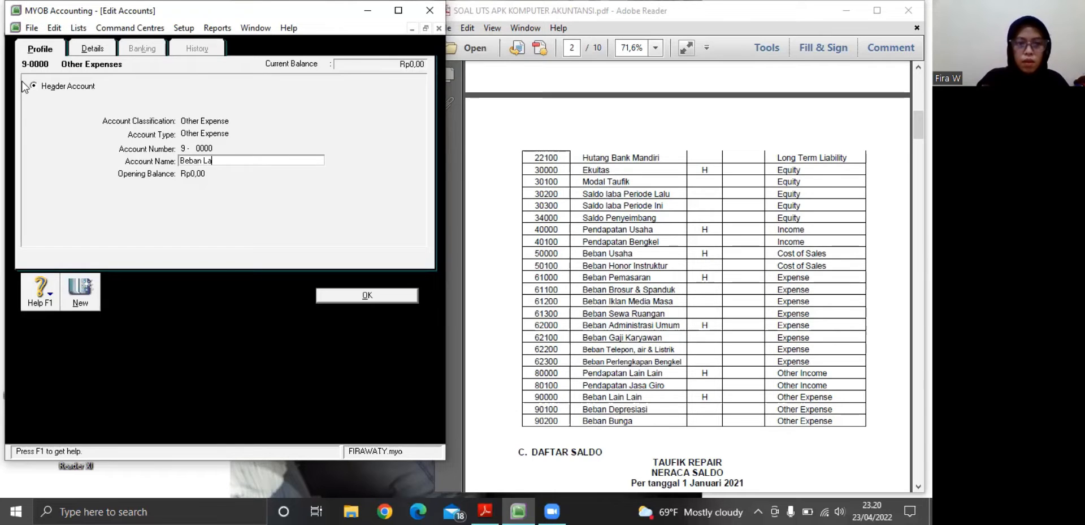
pyautogui.write('in')
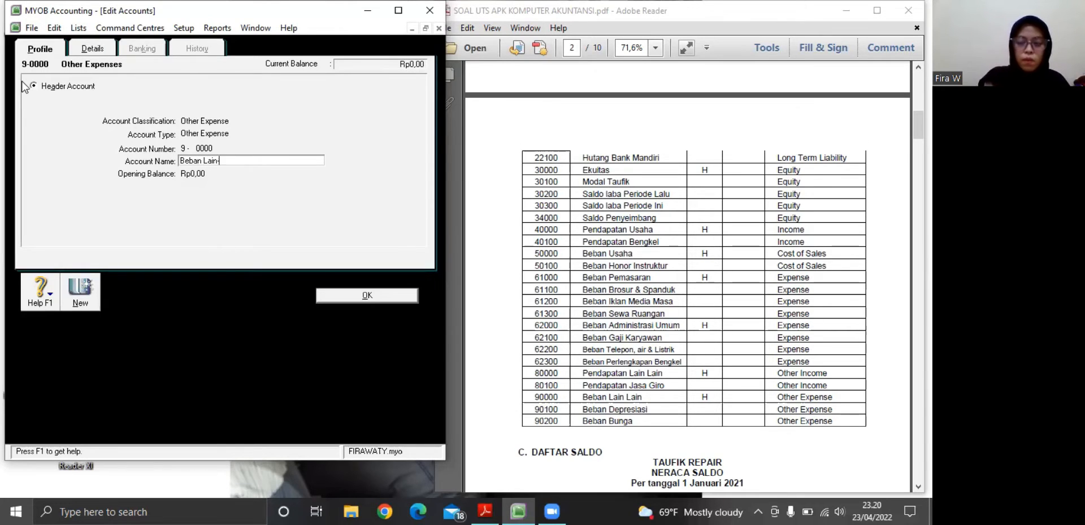
pyautogui.write('-lain')
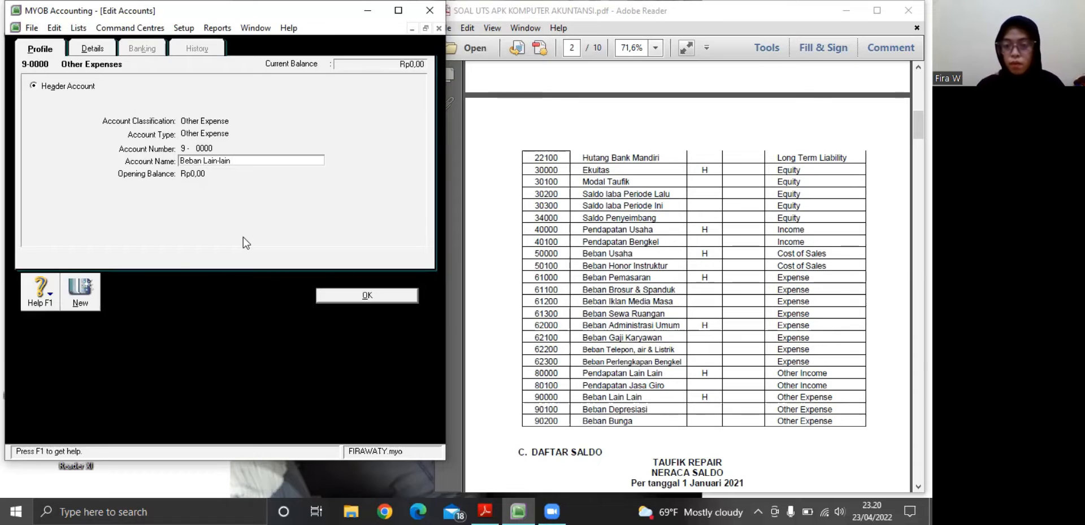
pyautogui.click(341, 291)
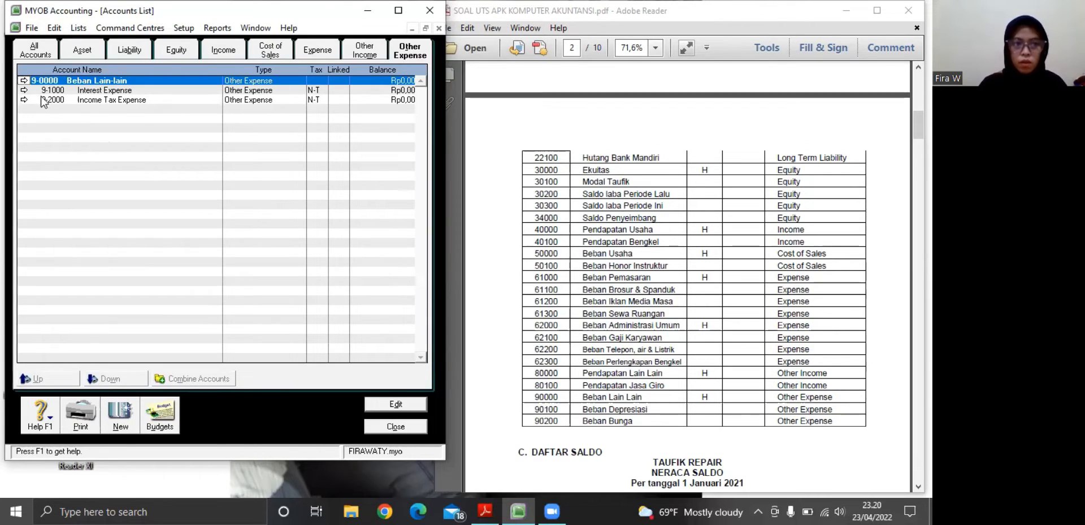
# Change the other expense account 9-1000 Interest Expense to number 9-0100 and name Beban Depresiasi, and save it
pyautogui.click(23, 90)
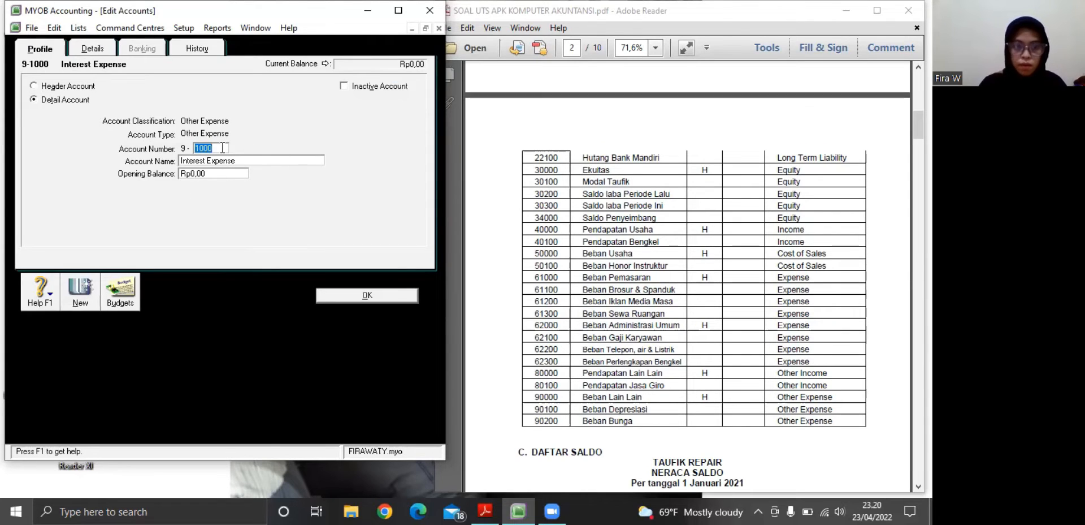
pyautogui.write('0100')
pyautogui.press('Tab')
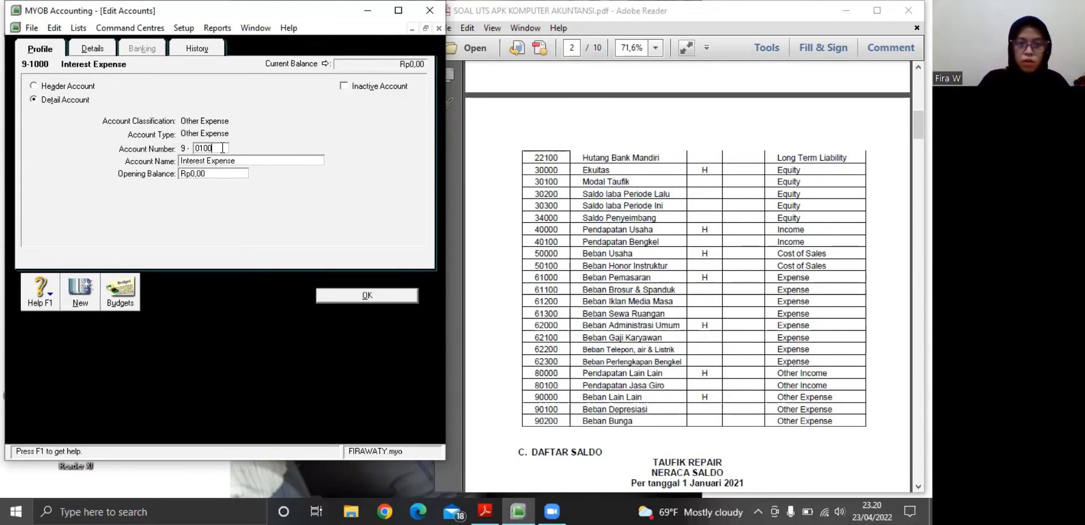
pyautogui.press('BackSpace')
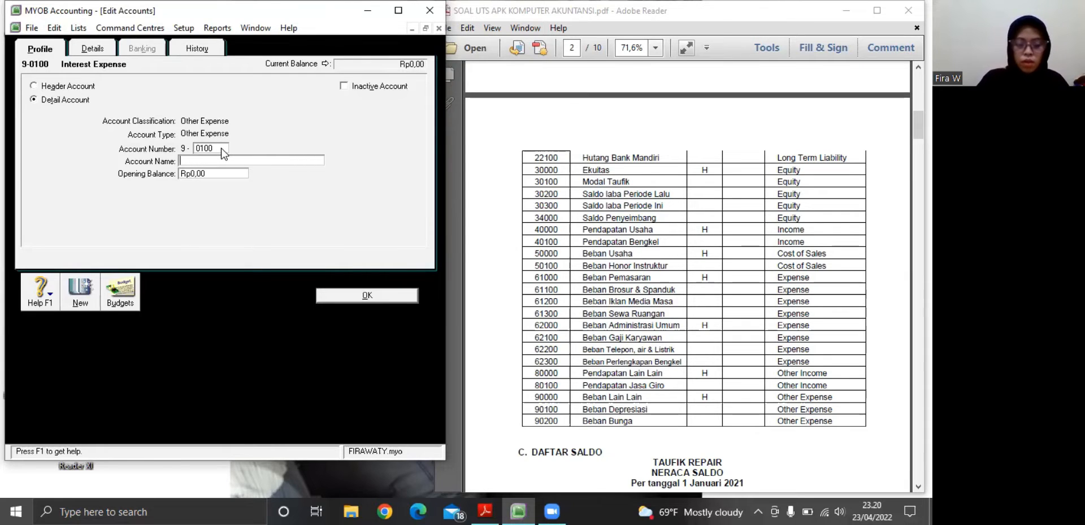
pyautogui.write('V')
pyautogui.press('BackSpace')
pyautogui.write('b')
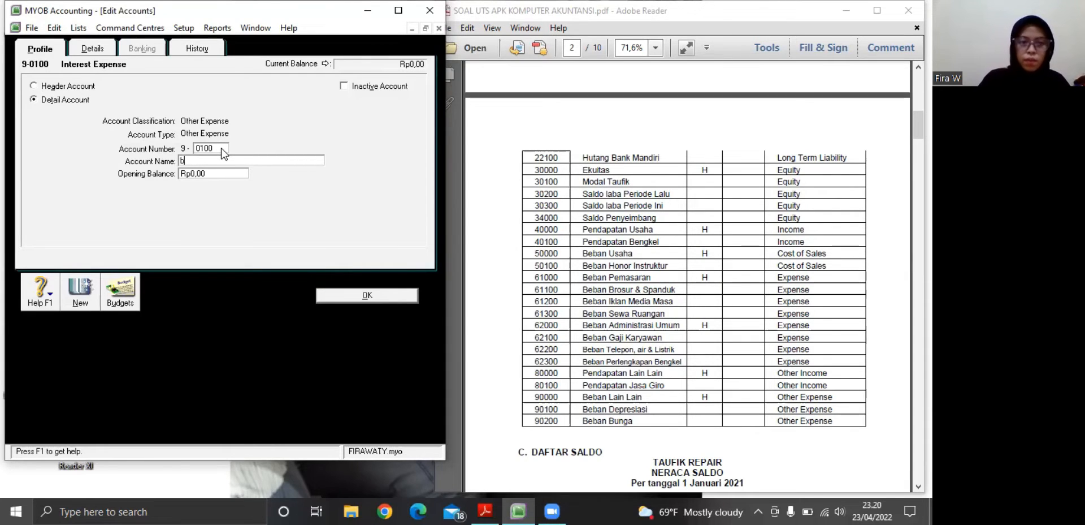
pyautogui.write('b')
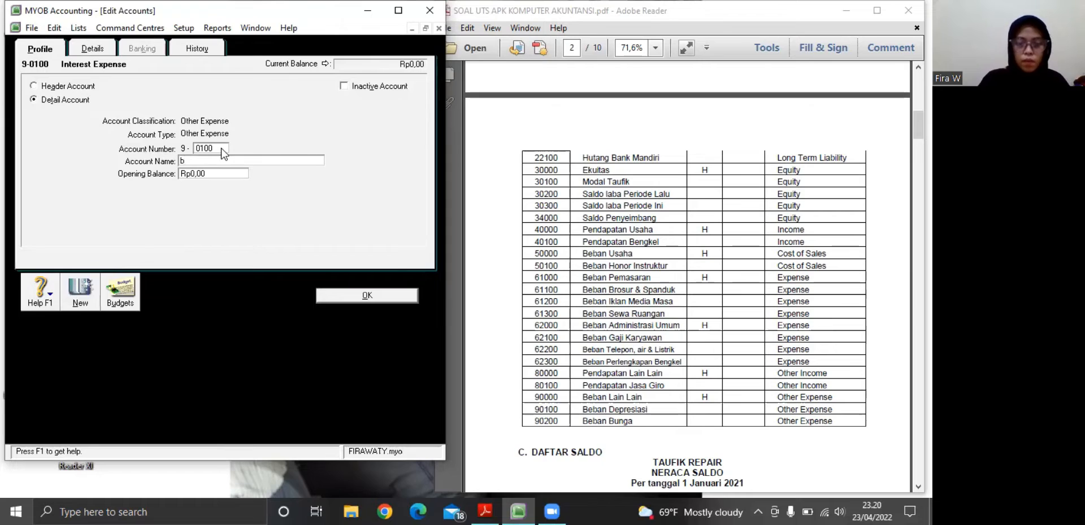
pyautogui.press('BackSpace')
pyautogui.write('b')
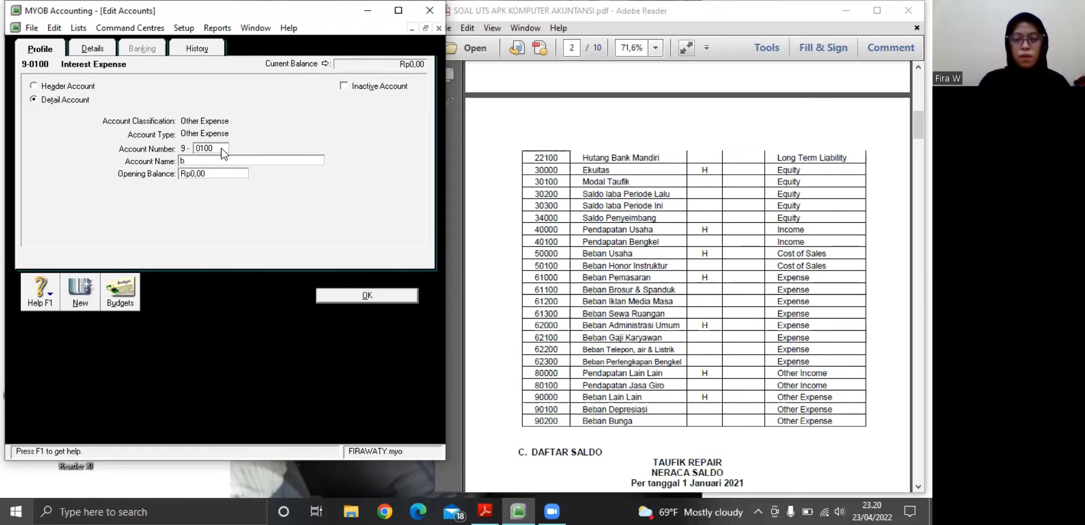
pyautogui.press('BackSpace')
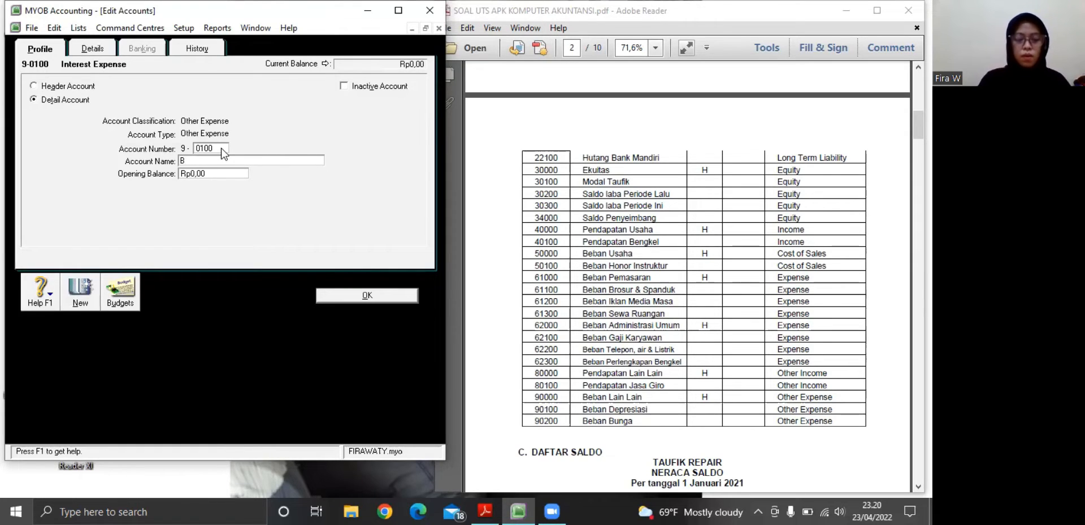
pyautogui.write('Beban D')
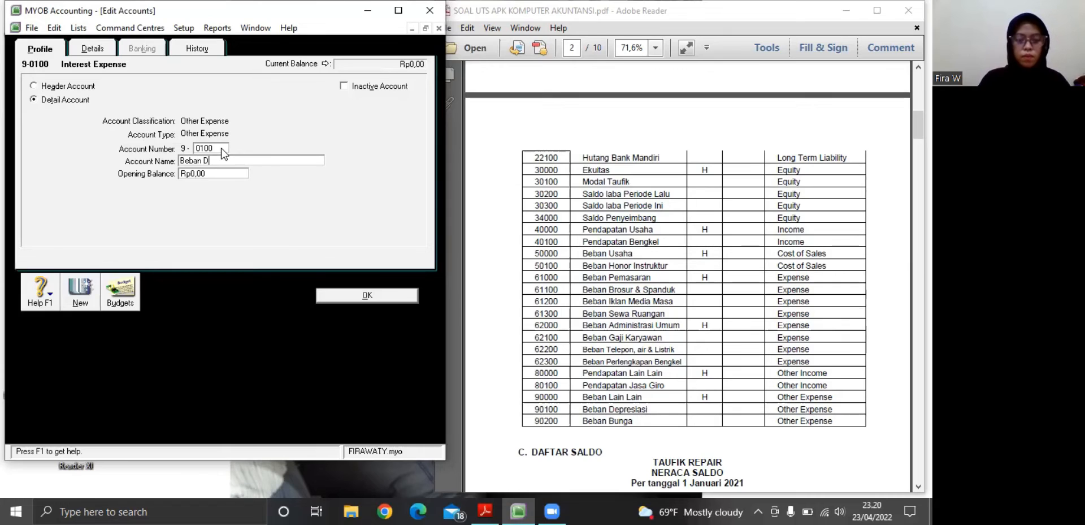
pyautogui.write('epresiasi')
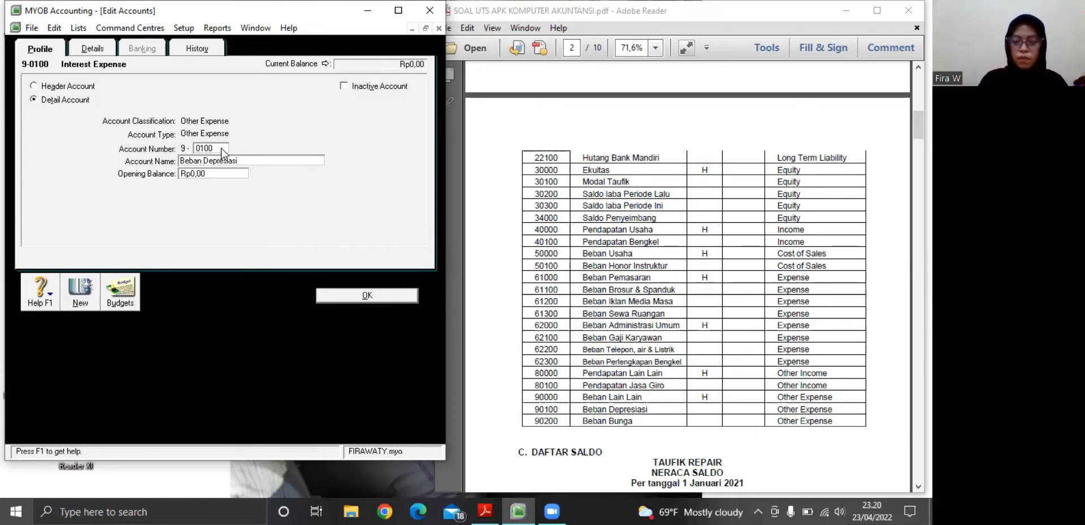
pyautogui.click(387, 299)
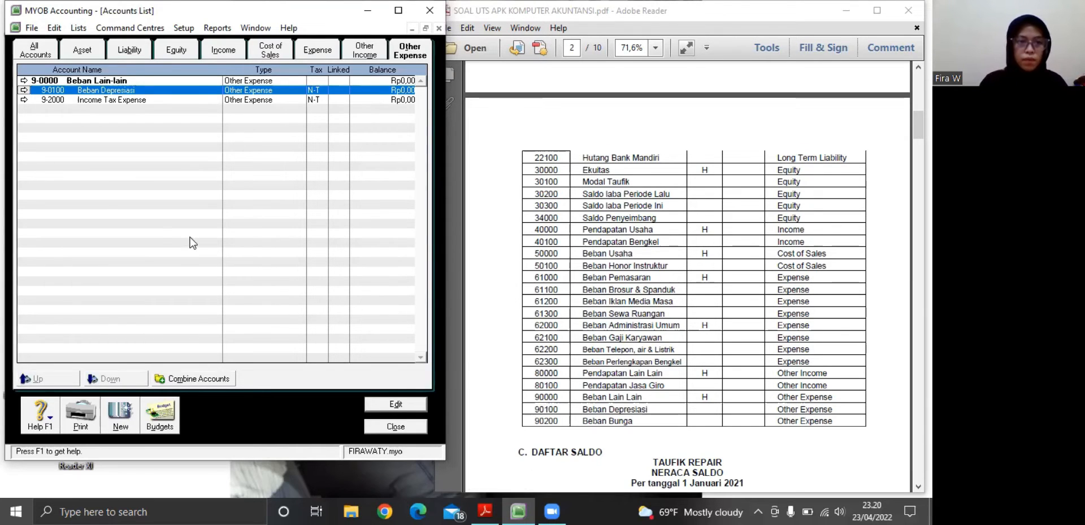
# Change the other expense account 9-2000 Income Tax Expense to number 9-0200 and name Beban Bunga, save it, and close the accounts list
pyautogui.click(23, 100)
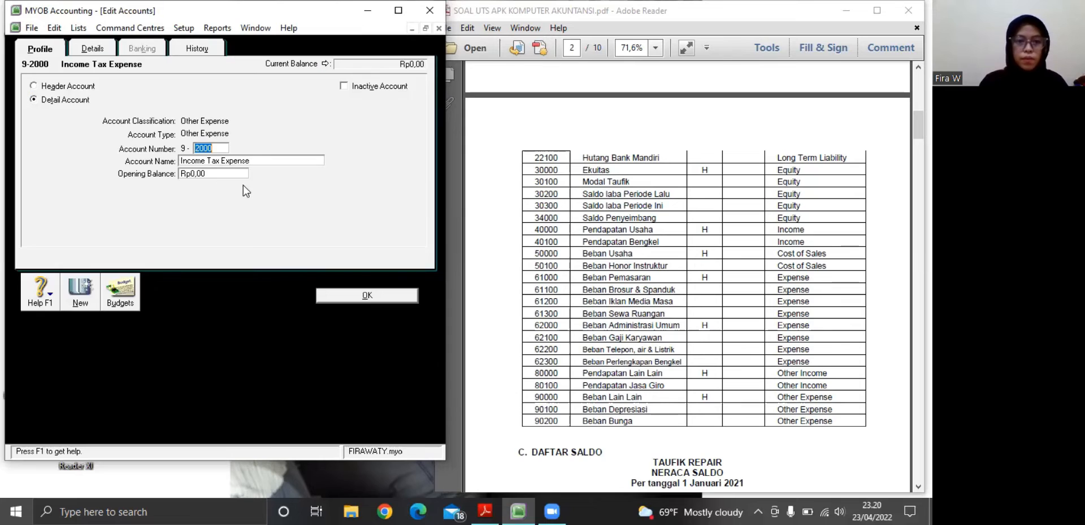
pyautogui.press('BackSpace')
pyautogui.write('02')
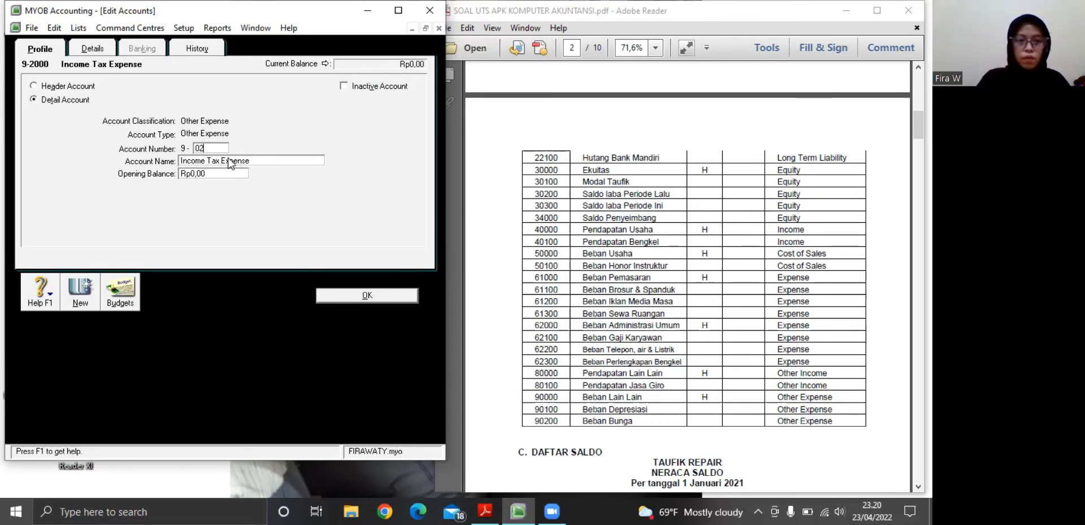
pyautogui.write('00')
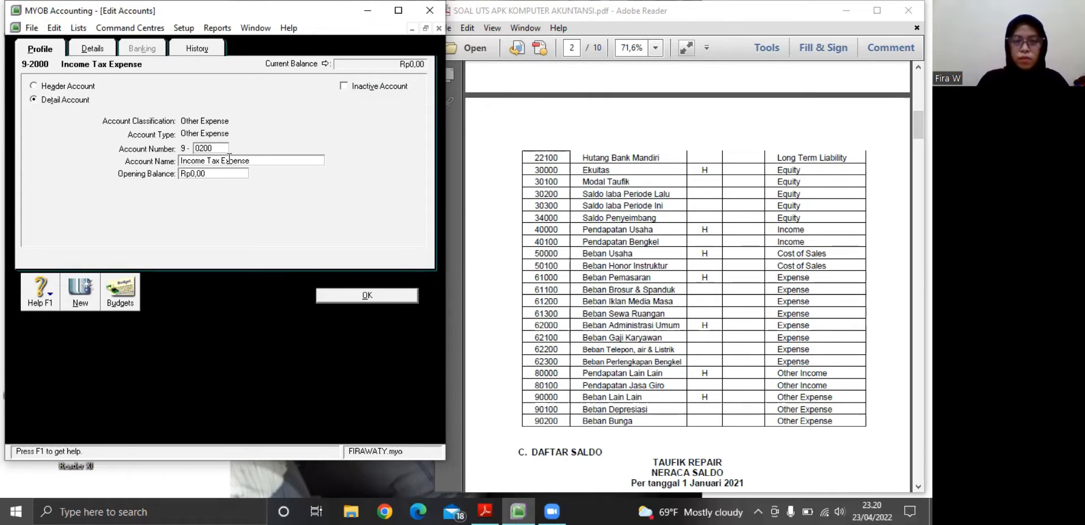
pyautogui.press('Tab')
pyautogui.press('BackSpace')
pyautogui.write('Be')
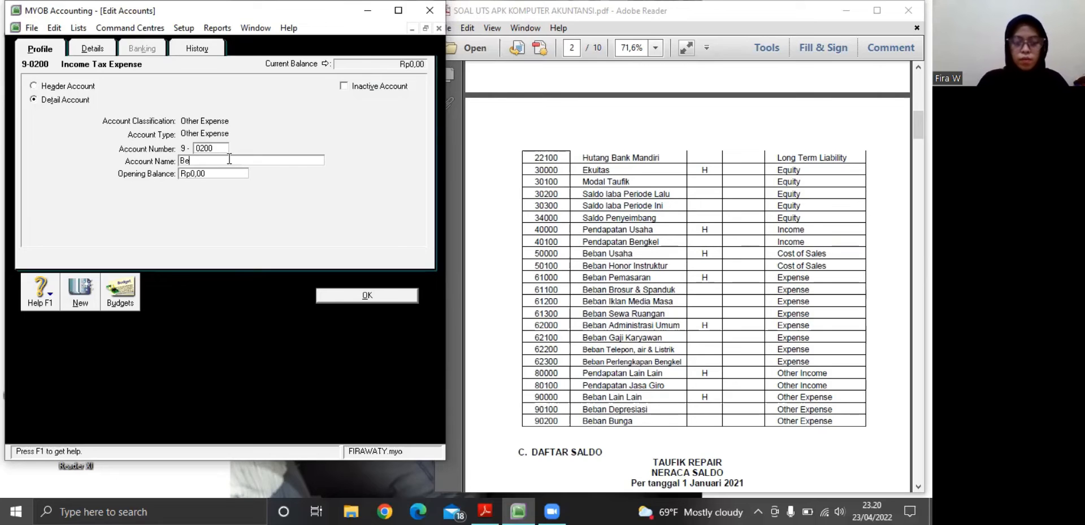
pyautogui.write('ban B')
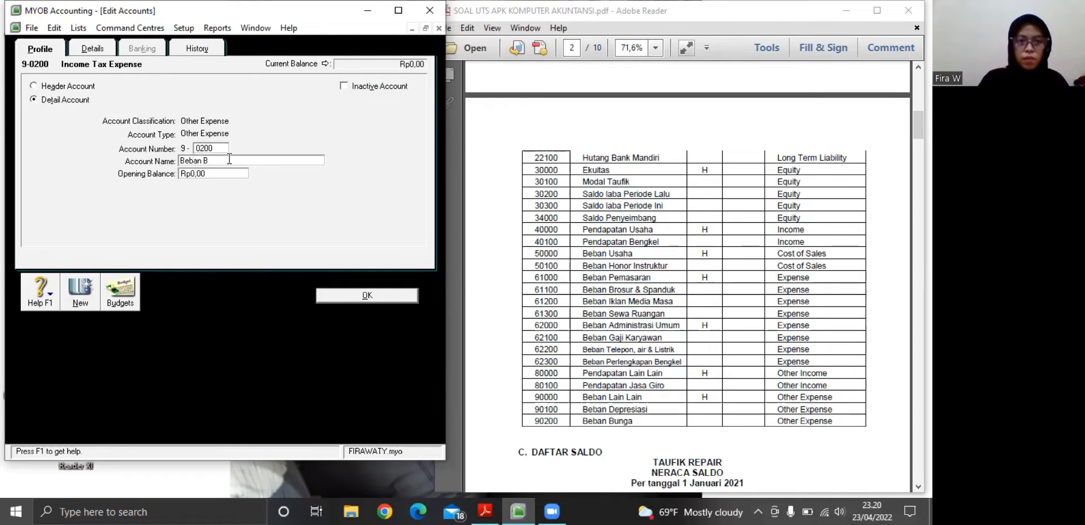
pyautogui.write('unga')
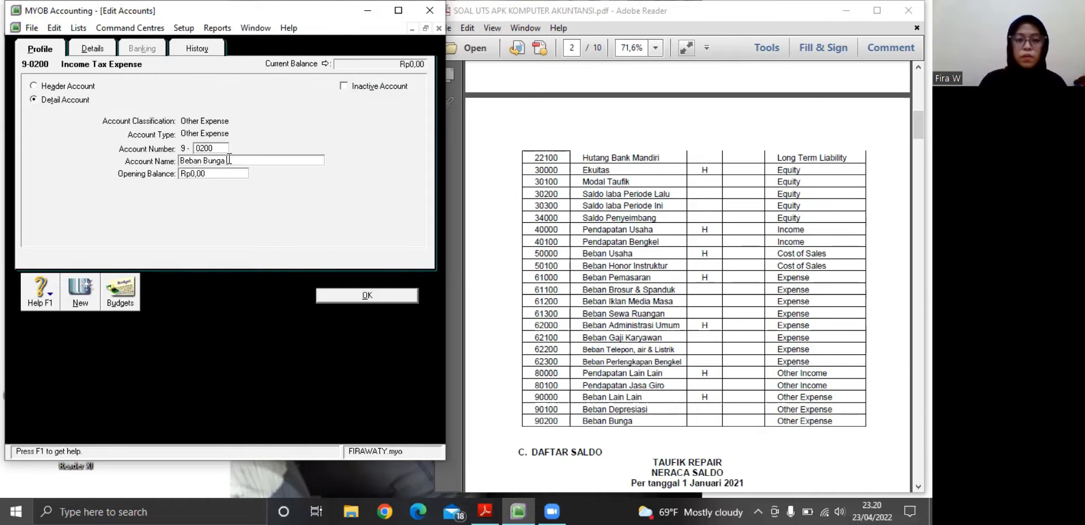
pyautogui.click(368, 295)
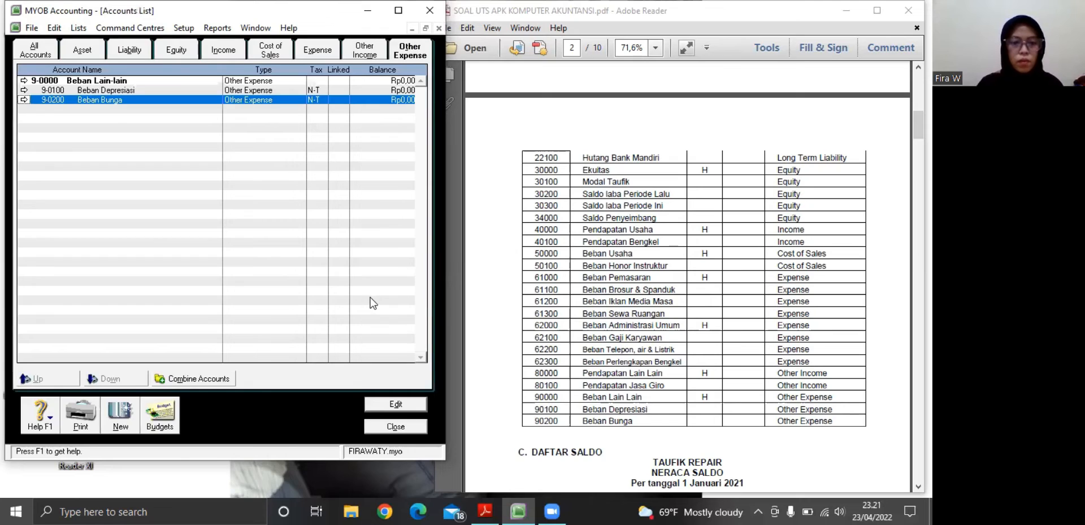
pyautogui.click(391, 427)
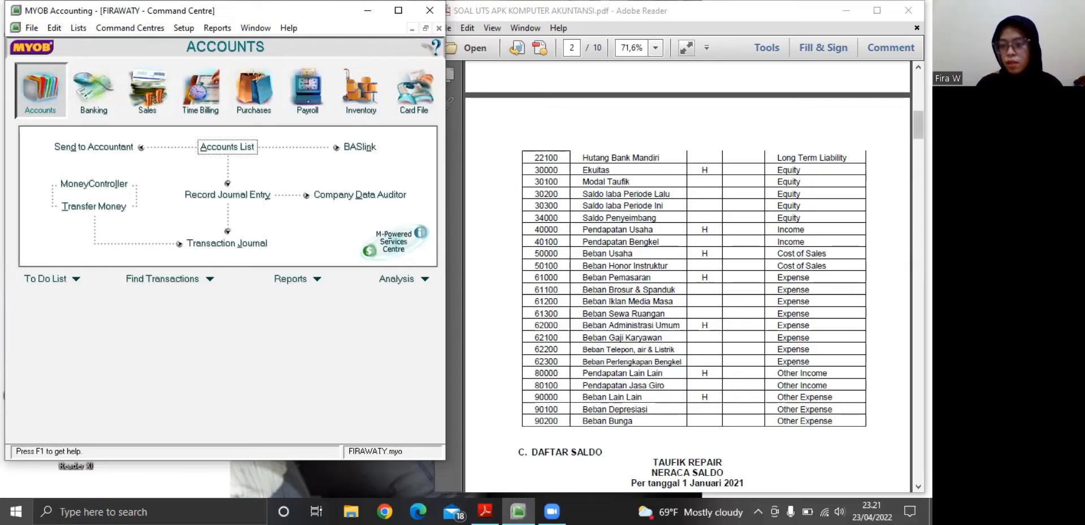
# Bring the PDF's Neraca Saldo table into view in Adobe Reader, and open the account opening balances in MYOB
pyautogui.click(919, 487)
pyautogui.scroll(-4, 688, 277)
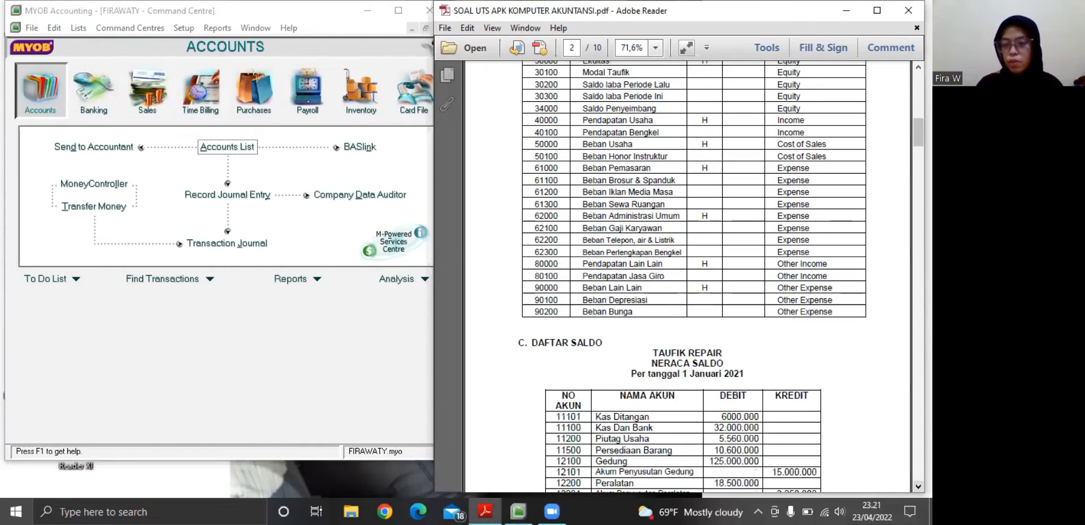
pyautogui.scroll(-3, 688, 277)
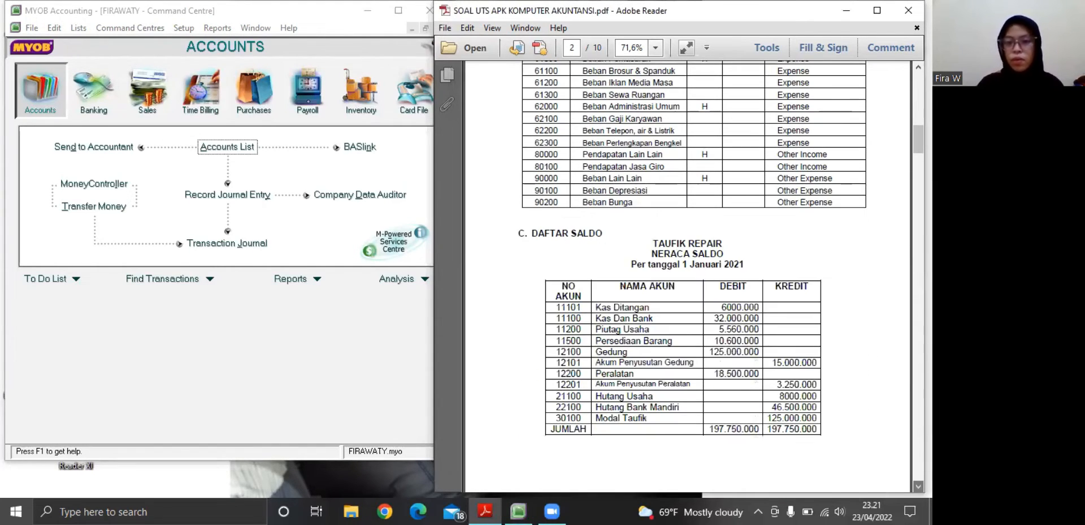
pyautogui.scroll(-2, 687, 277)
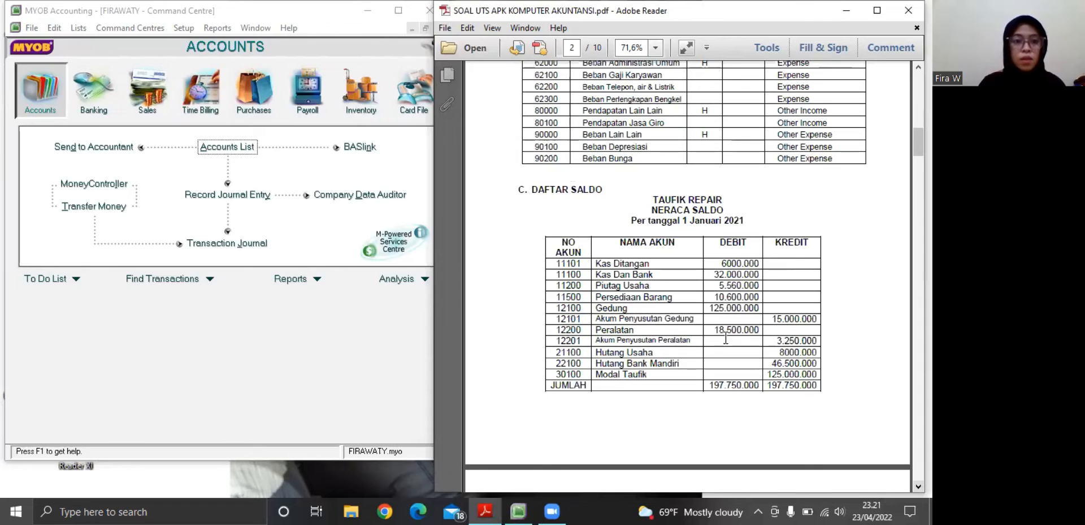
pyautogui.click(186, 28)
pyautogui.moveTo(211, 58)
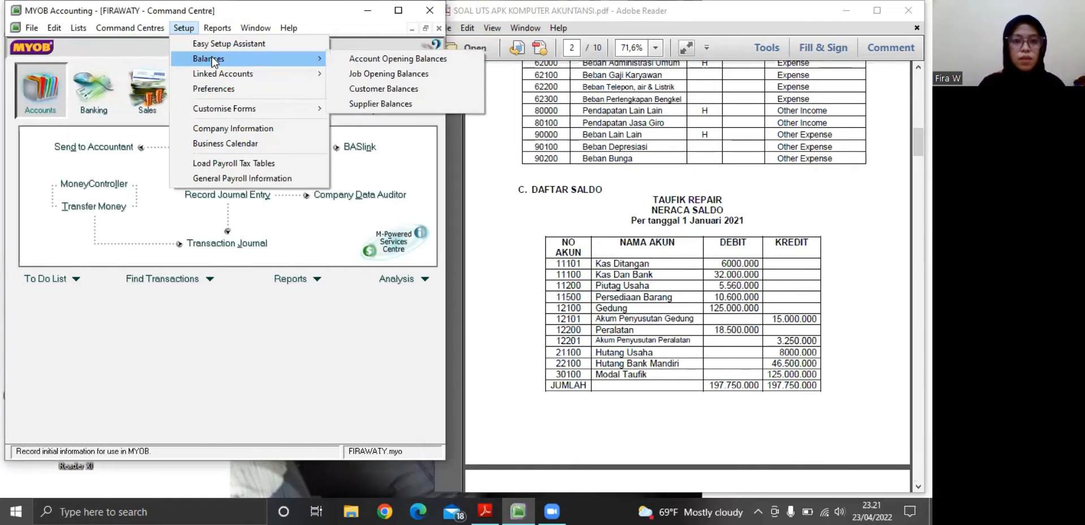
pyautogui.click(371, 58)
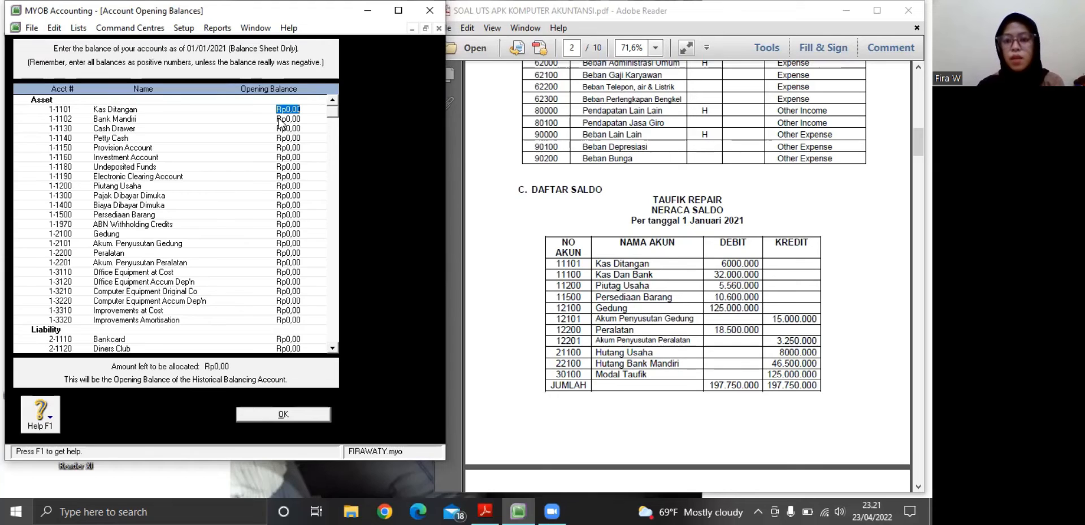
# Set the opening balances of Kas Ditangan to Rp6.000.000 and Bank Mandiri to Rp32.000.000
pyautogui.write('6000000')
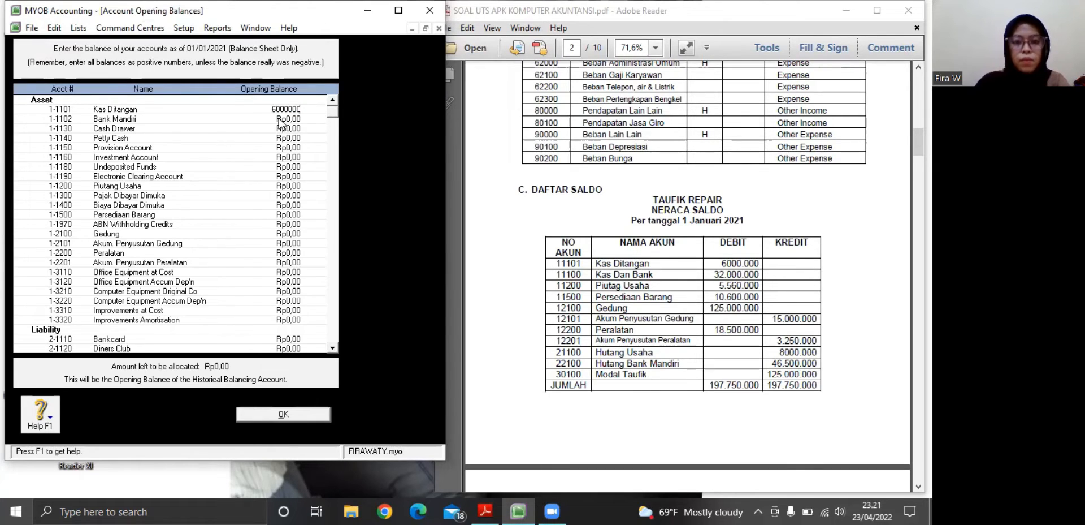
pyautogui.press('Tab')
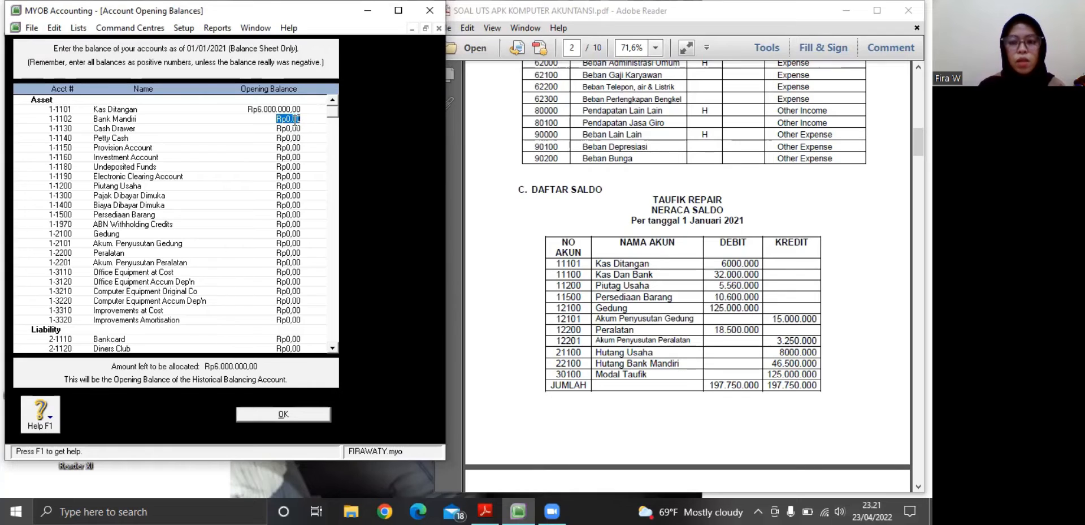
pyautogui.press('BackSpace')
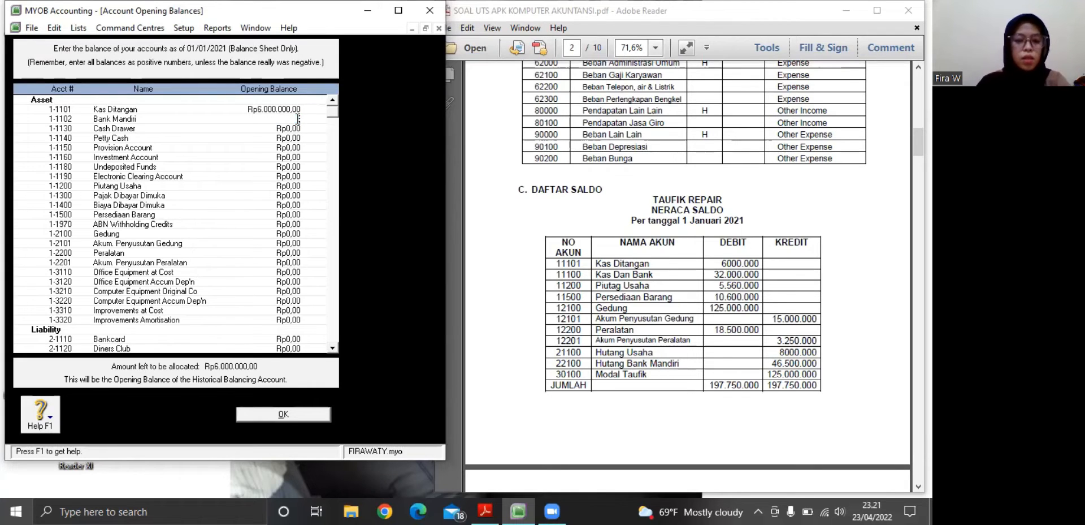
pyautogui.write('32.0')
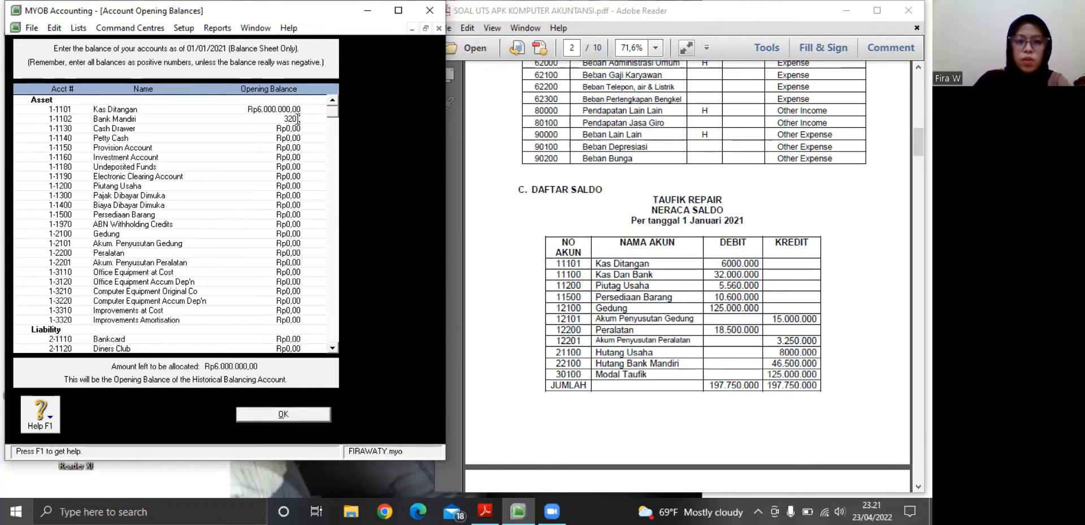
pyautogui.write('00.000')
pyautogui.press('Tab')
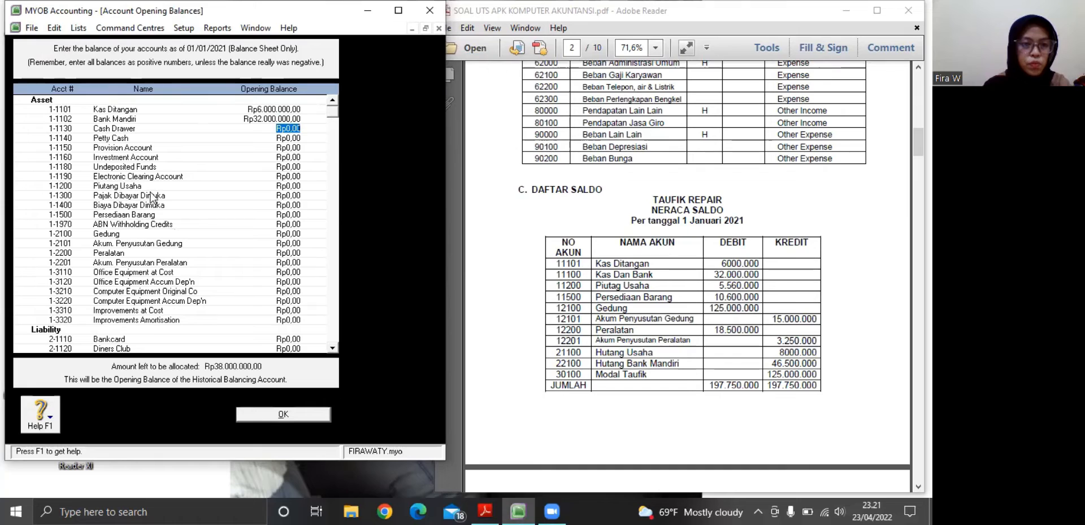
# Set the opening balances of Piutang Usaha to Rp5.650.000 and Persediaan Barang to Rp10.600.000
pyautogui.click(298, 186)
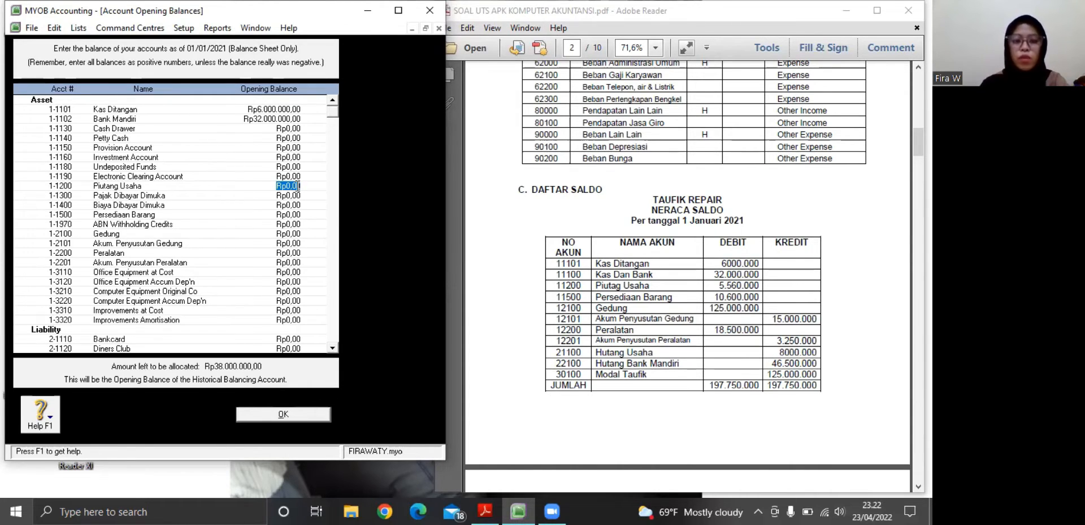
pyautogui.write('56')
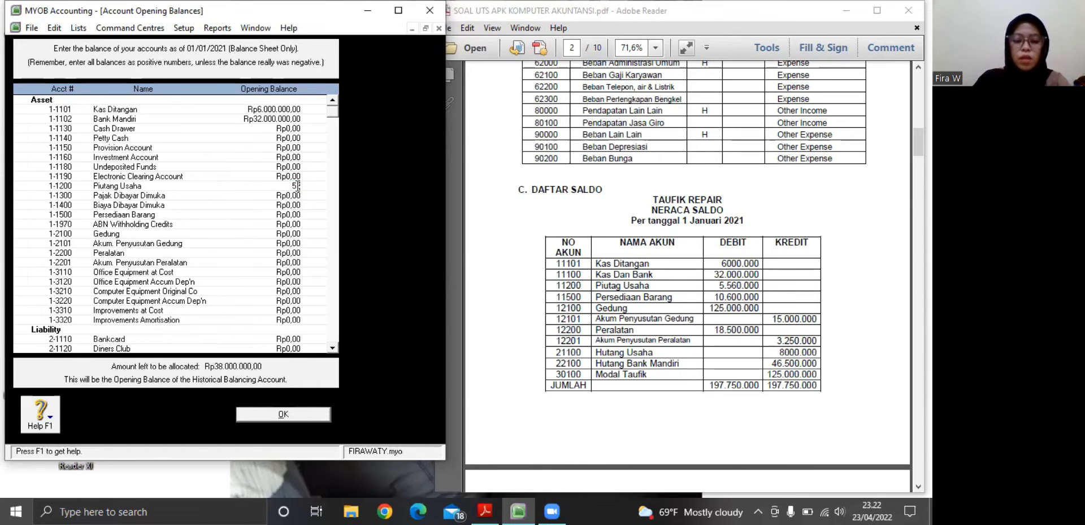
pyautogui.write('50000')
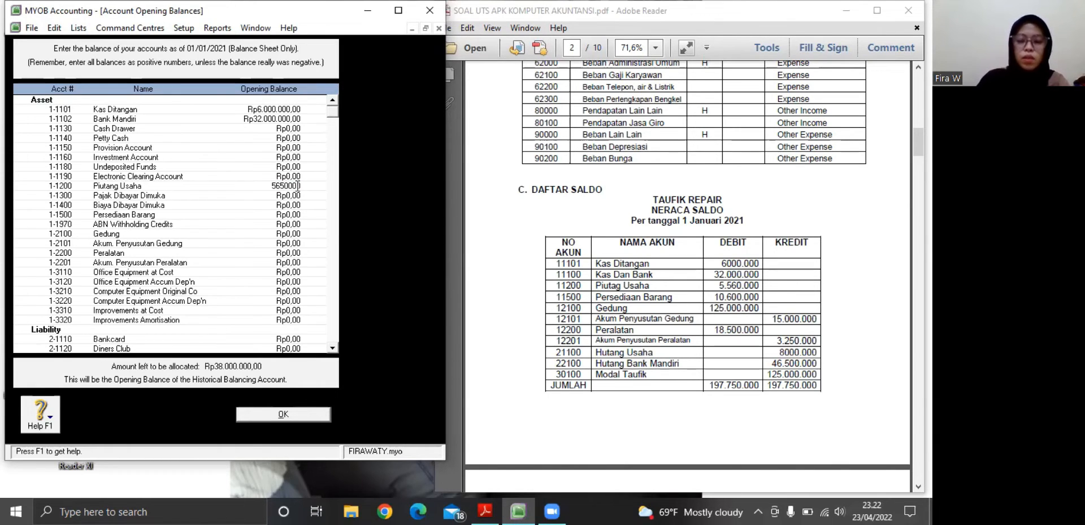
pyautogui.press('Tab')
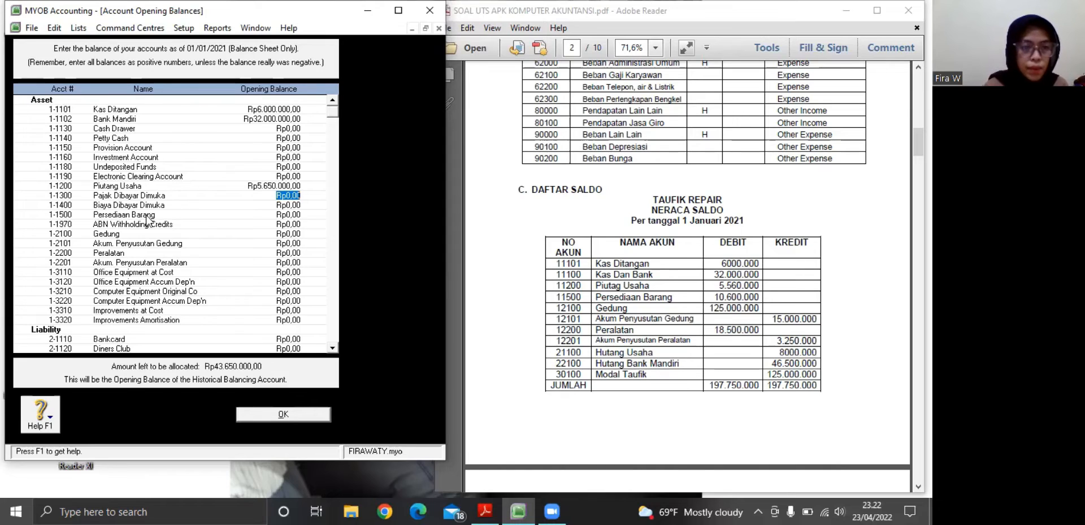
pyautogui.click(291, 214)
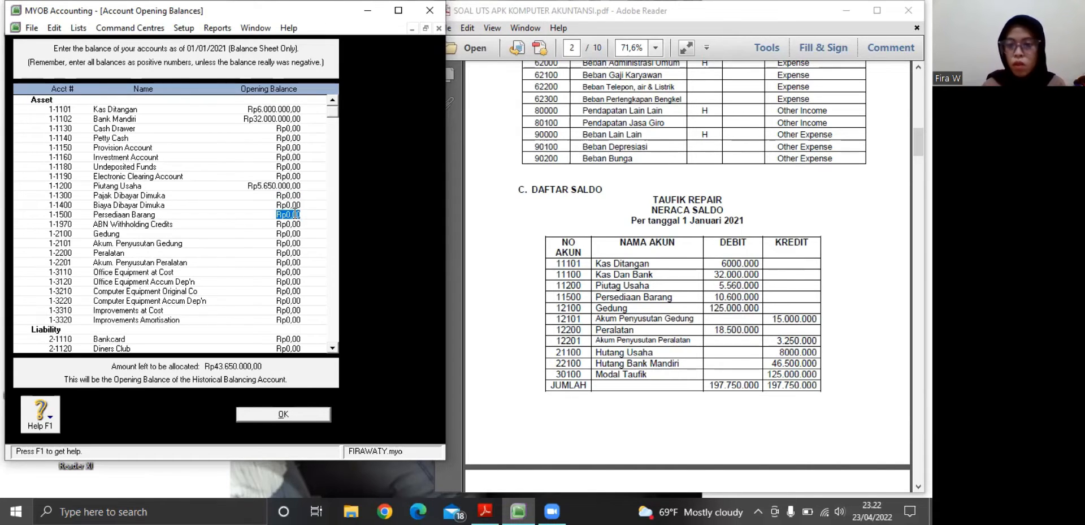
pyautogui.press('BackSpace')
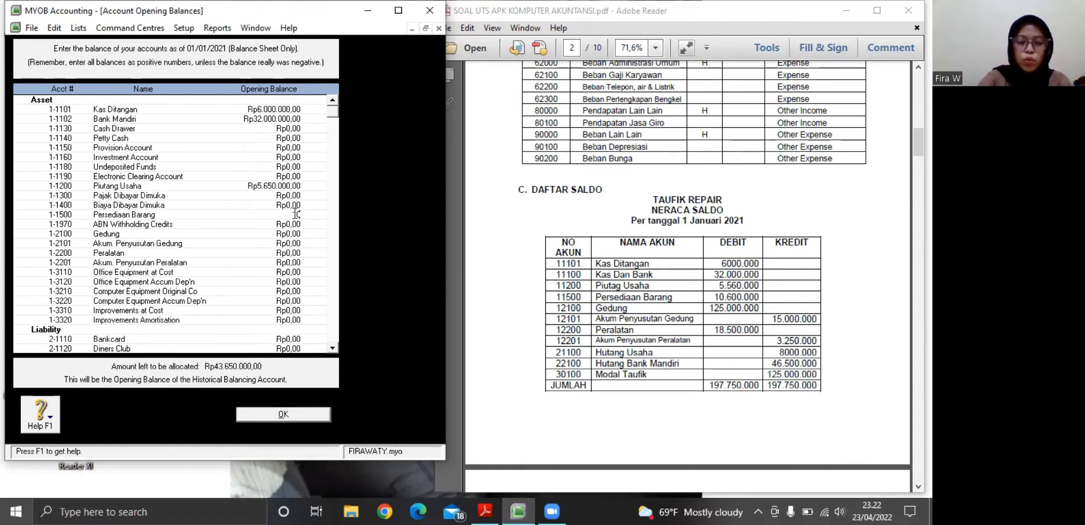
pyautogui.write('10.600.')
pyautogui.write('00000')
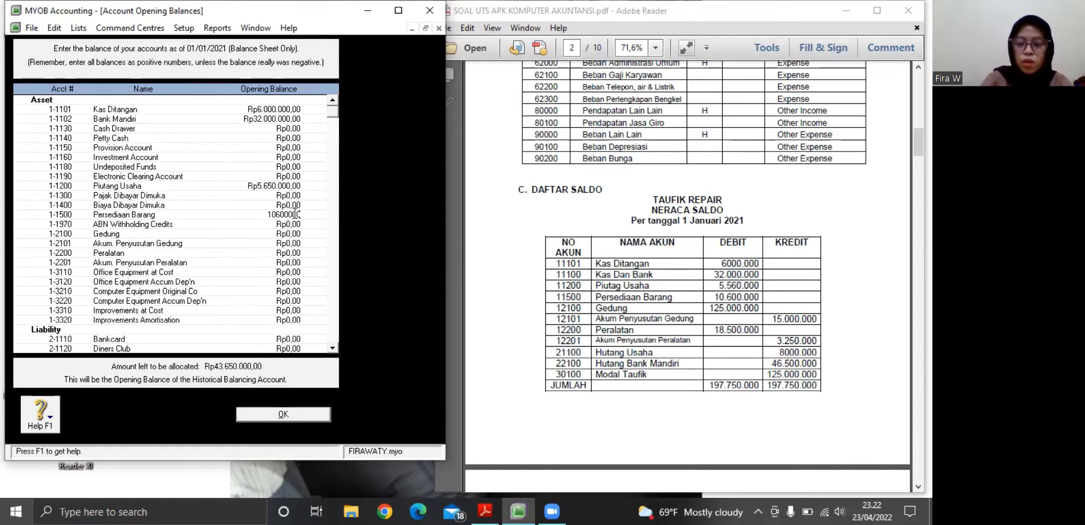
pyautogui.press('Tab')
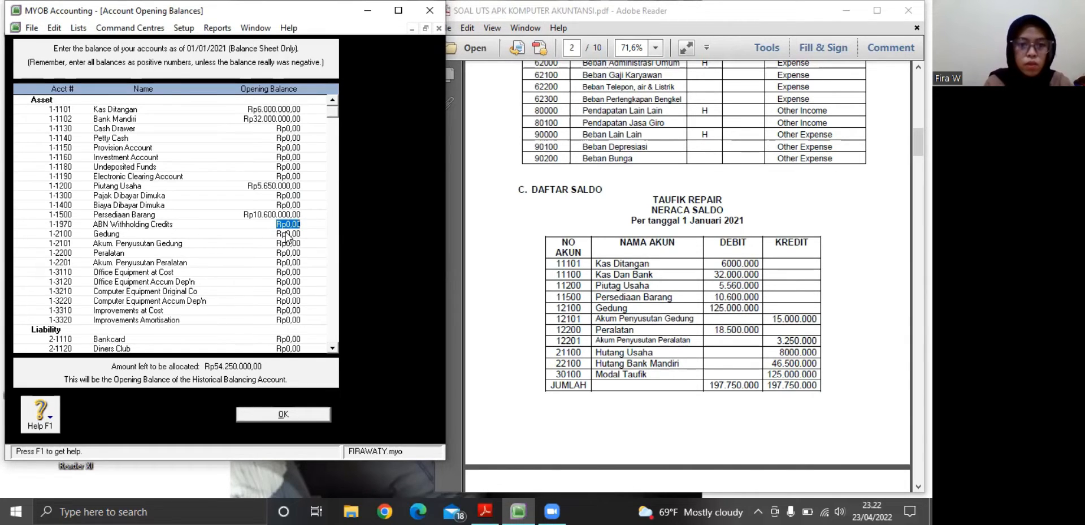
# Set the opening balances of Gedung to Rp125.000.000 and Akum. Penyusutan Gedung to -Rp15.000.000
pyautogui.click(286, 232)
pyautogui.write('1')
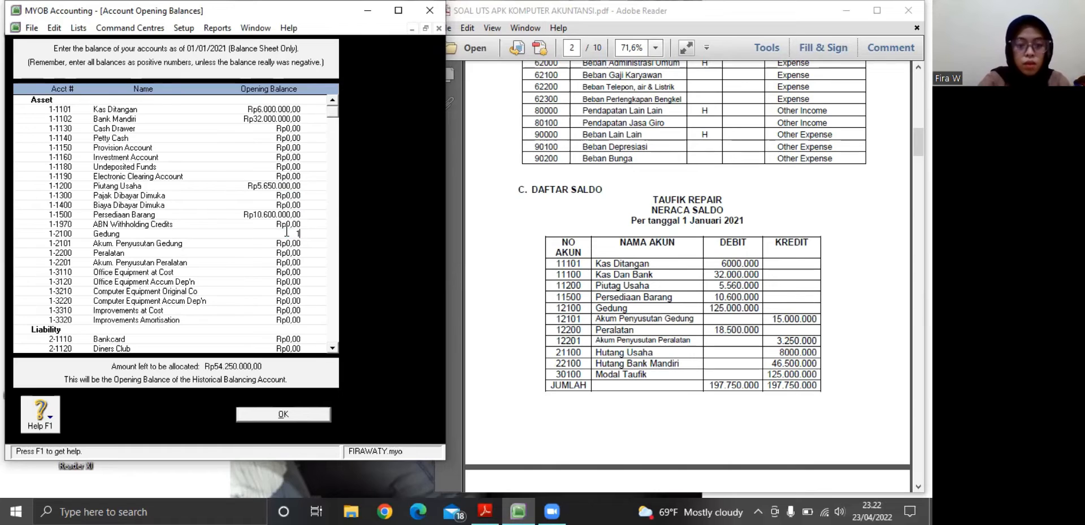
pyautogui.write('25.000')
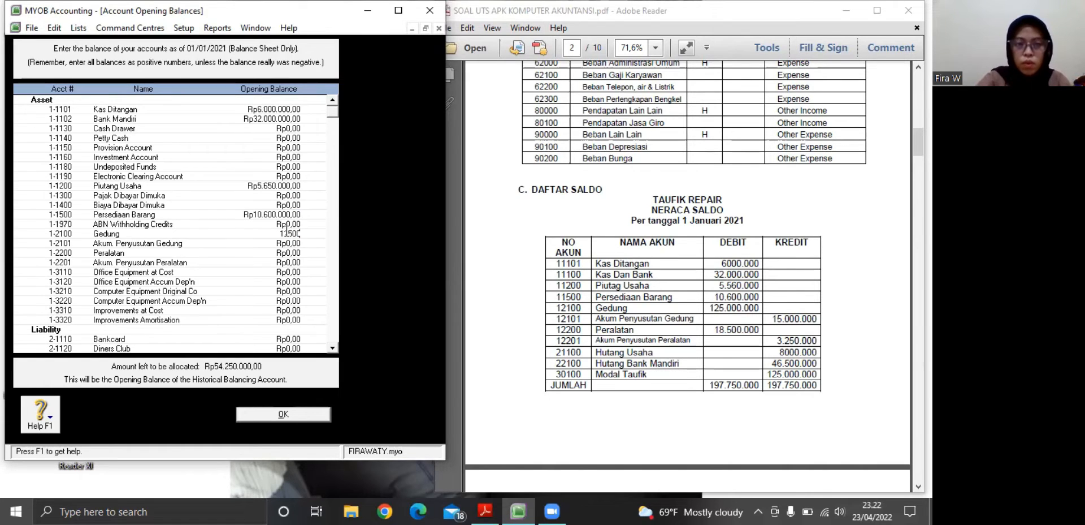
pyautogui.write('.000')
pyautogui.press('Tab')
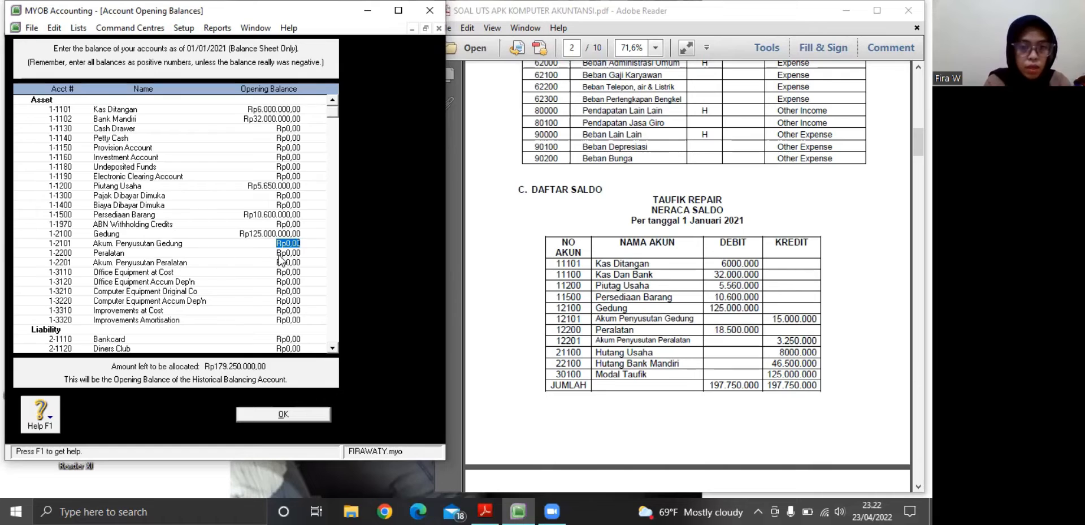
pyautogui.press('BackSpace')
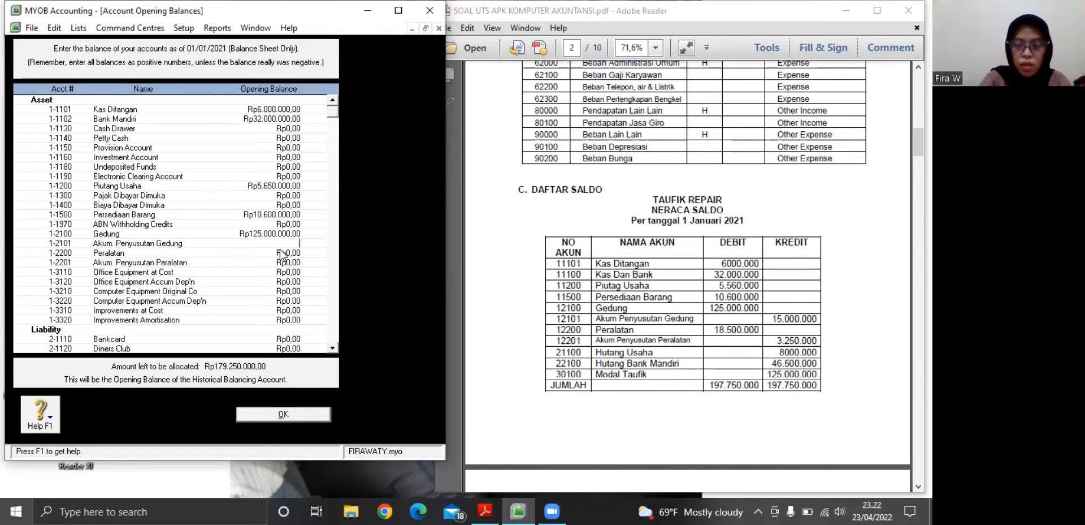
pyautogui.write('-15')
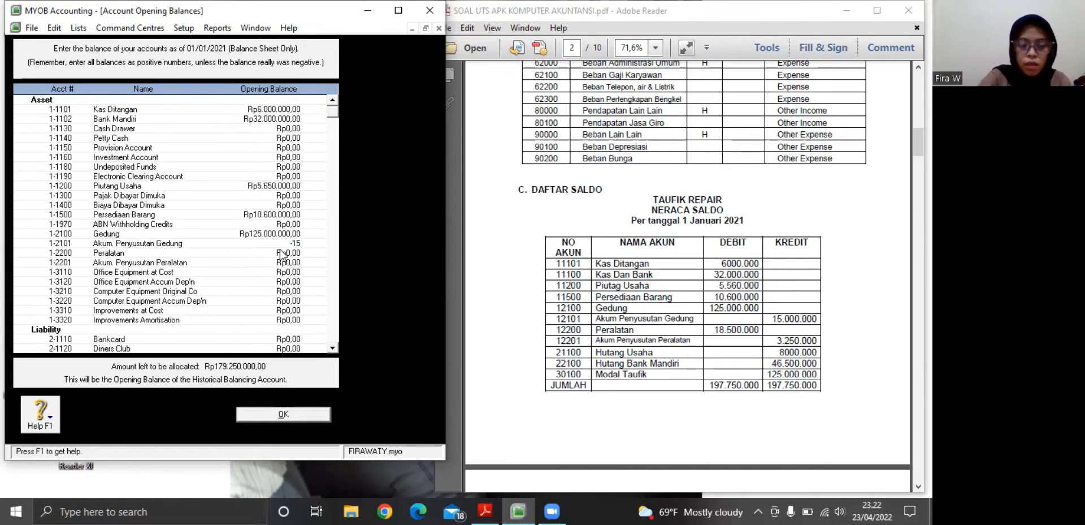
pyautogui.write('000000')
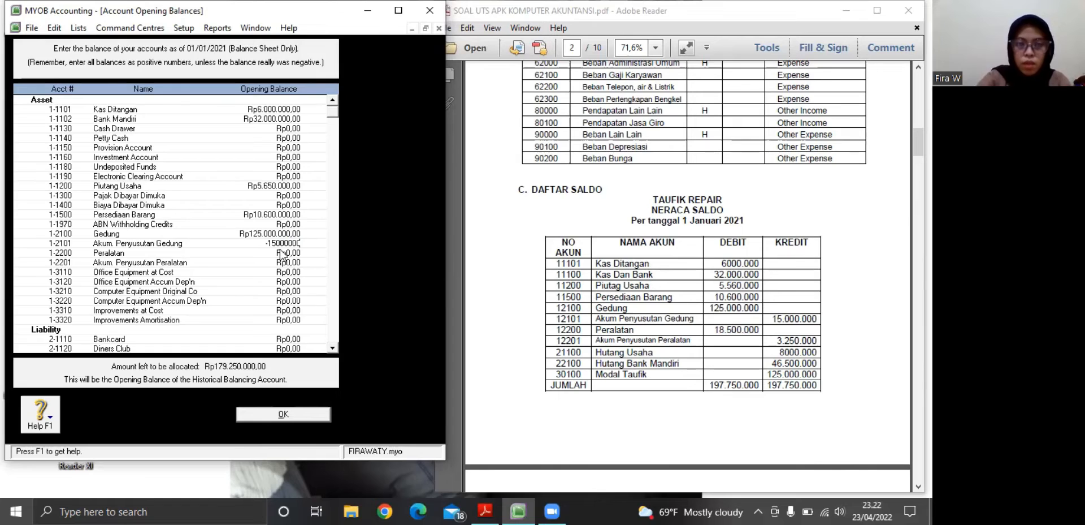
pyautogui.press('Tab')
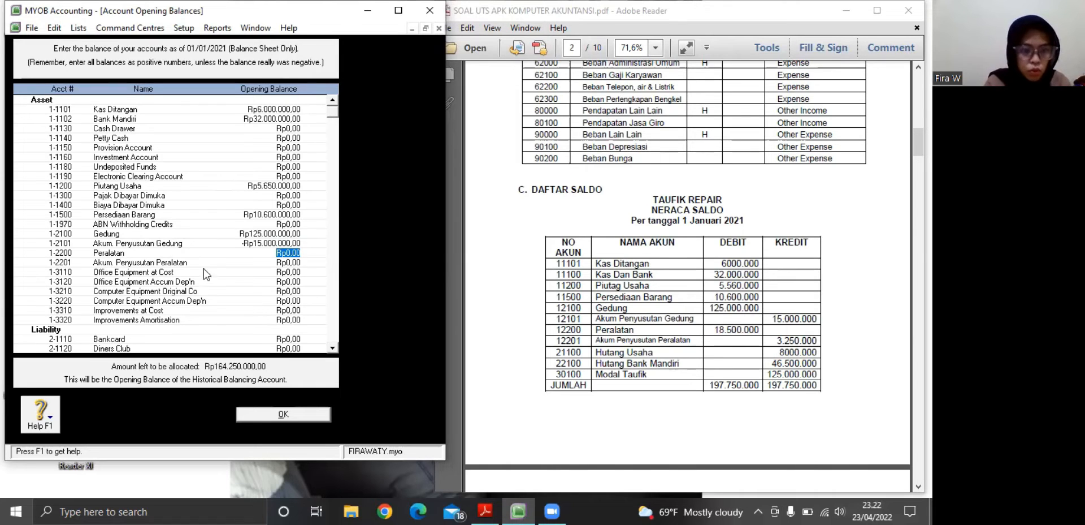
# Set the opening balances of Peralatan to Rp18.500.000 and Akum. Penyusutan Peralatan to -Rp3.250.000
pyautogui.write('1')
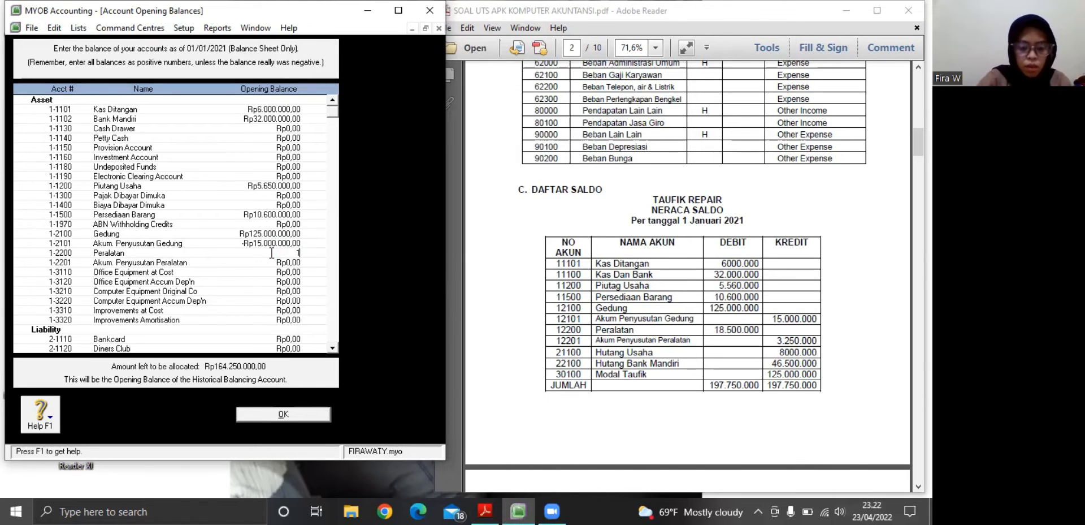
pyautogui.write('8500000')
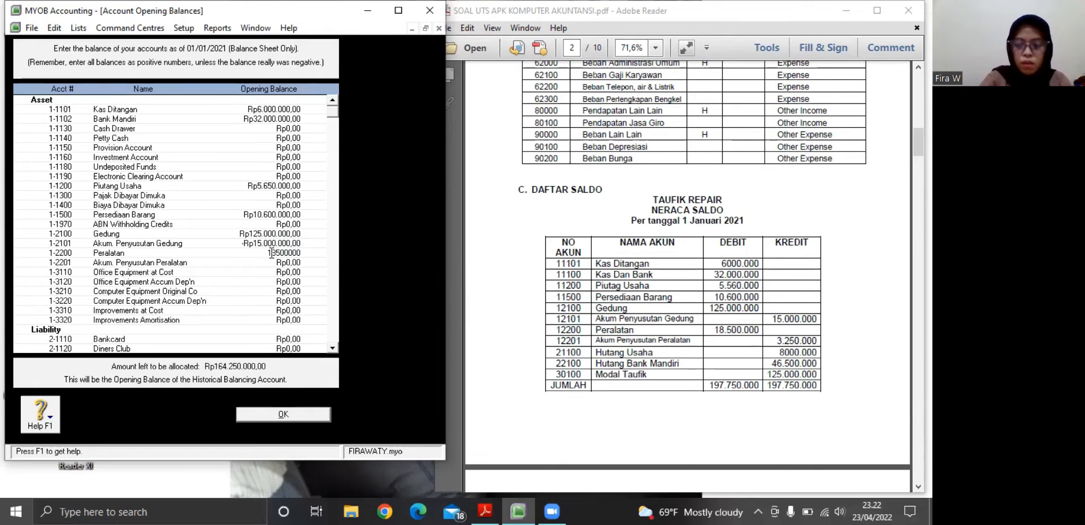
pyautogui.press('Tab')
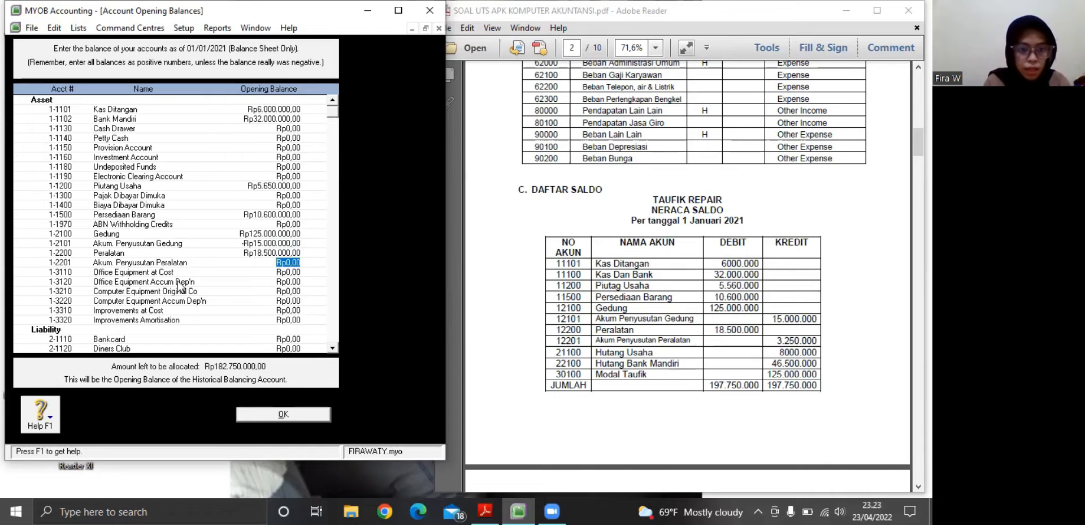
pyautogui.press('BackSpace')
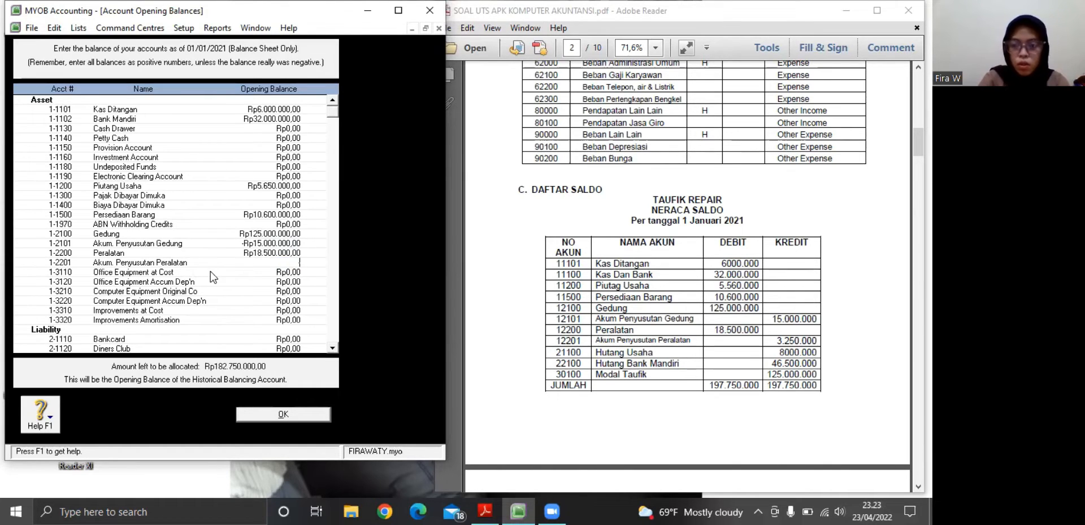
pyautogui.write('-')
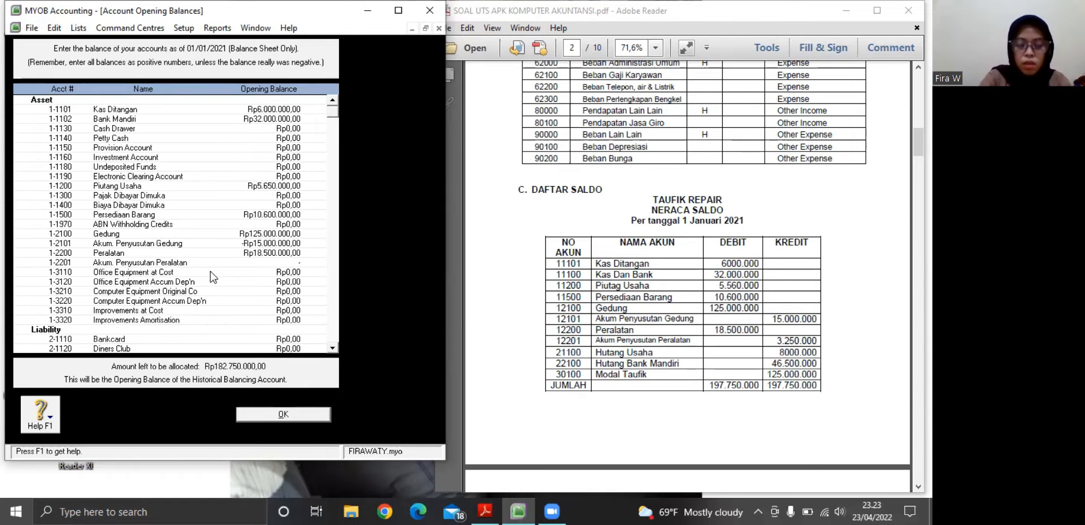
pyautogui.write('Rp3.250')
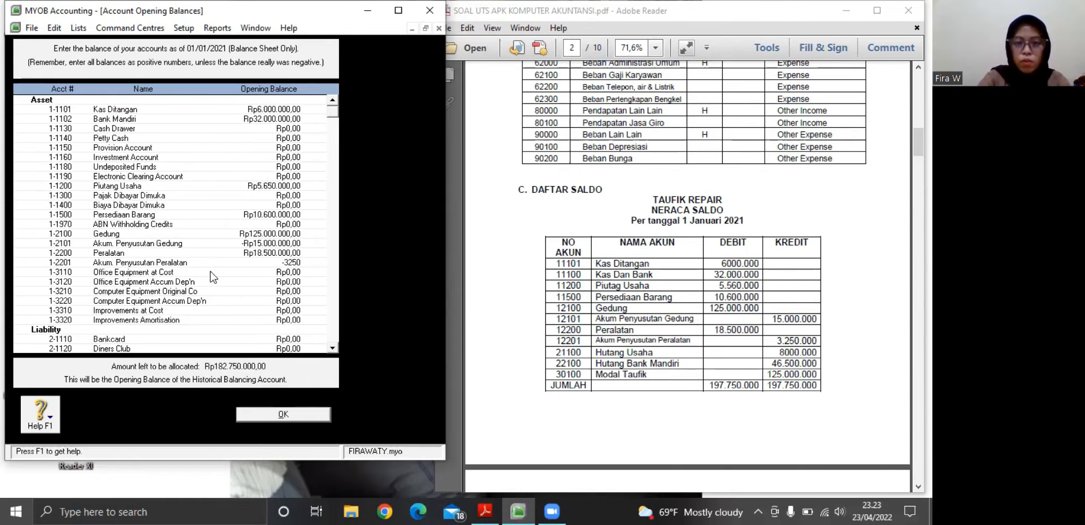
pyautogui.write('.00')
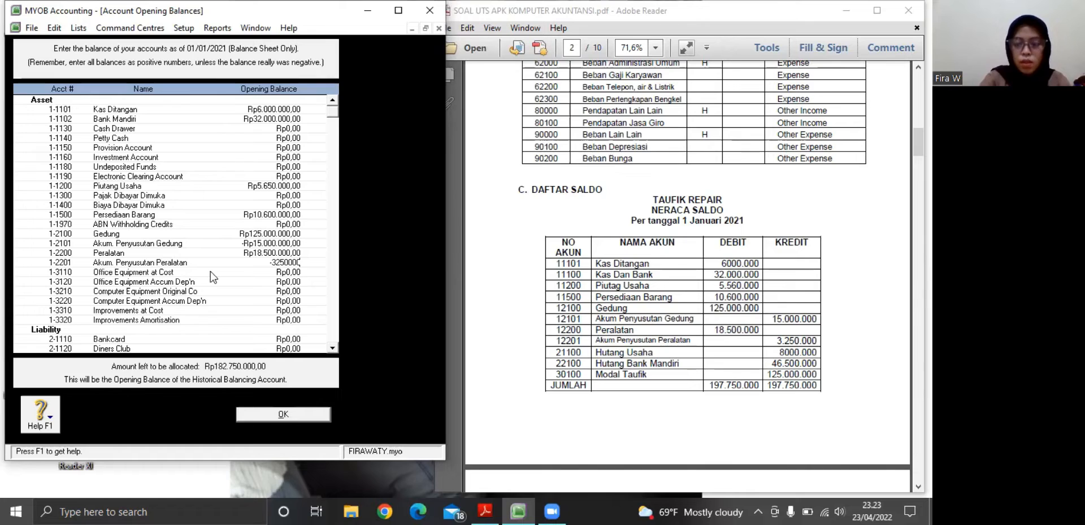
pyautogui.write('0')
pyautogui.press('Tab')
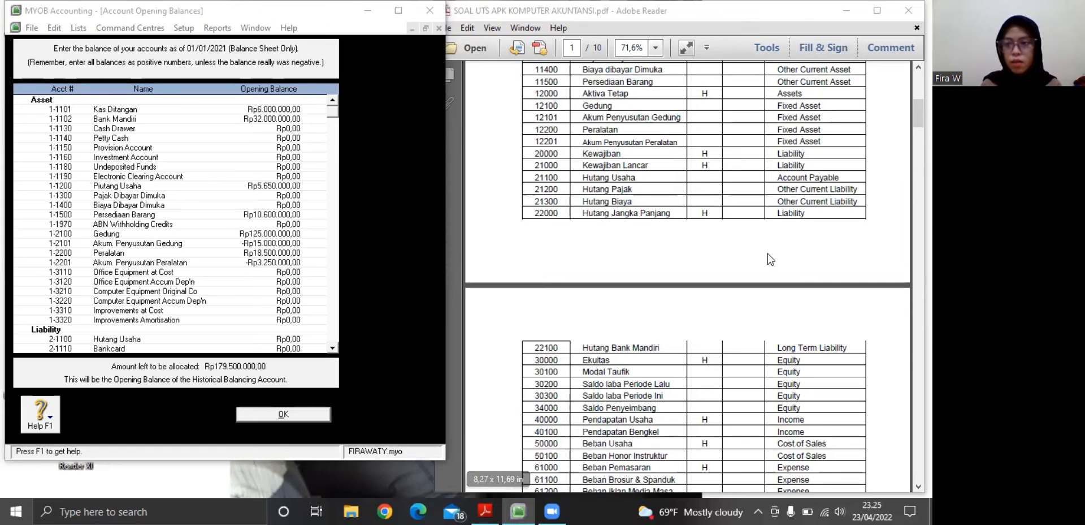
# Bring the Neraca Saldo table of the PDF back into view in Adobe Reader
pyautogui.moveTo(919, 113); pyautogui.dragTo(919, 275)
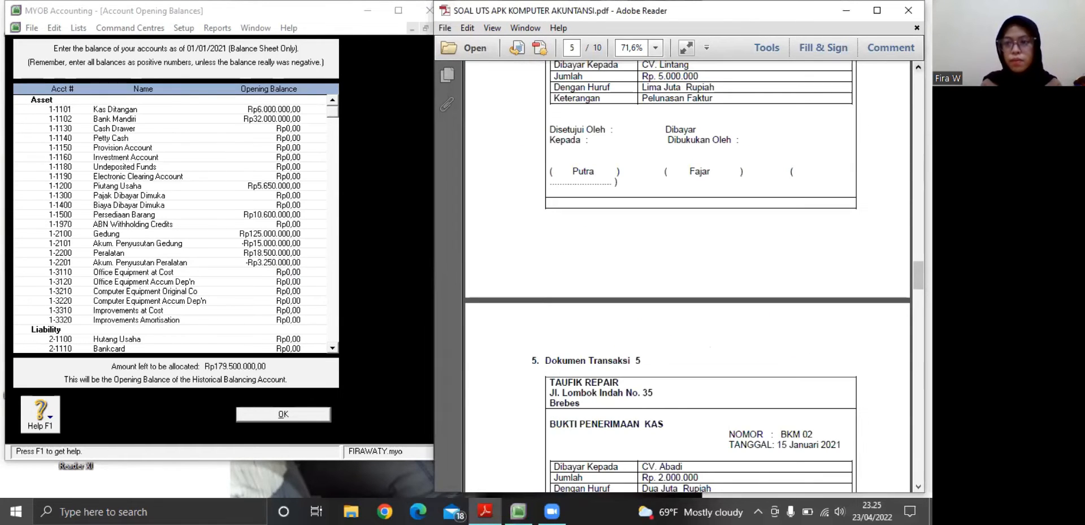
pyautogui.click(918, 67)
pyautogui.click(918, 67)
pyautogui.click(918, 66)
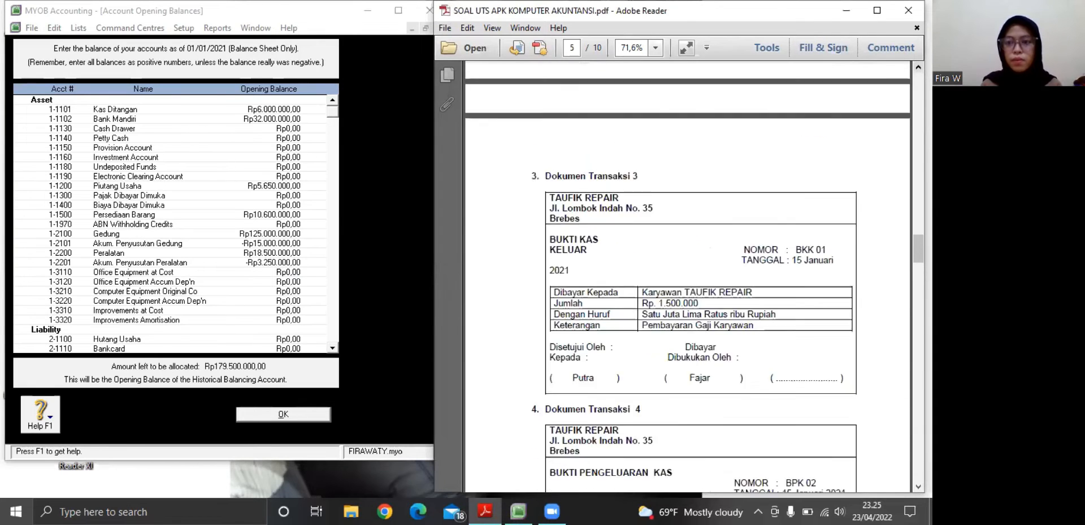
pyautogui.scroll(12, 687, 277)
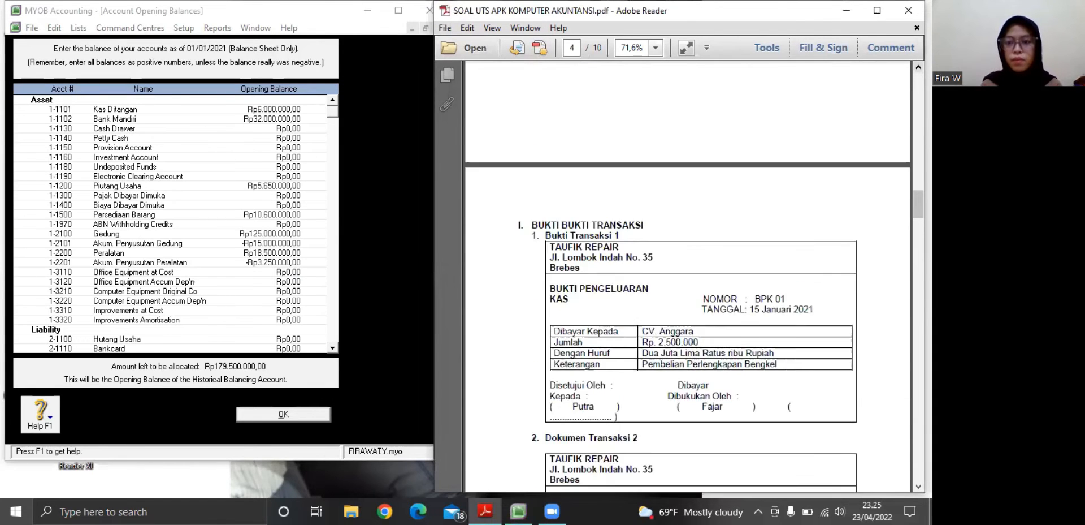
pyautogui.scroll(8, 687, 277)
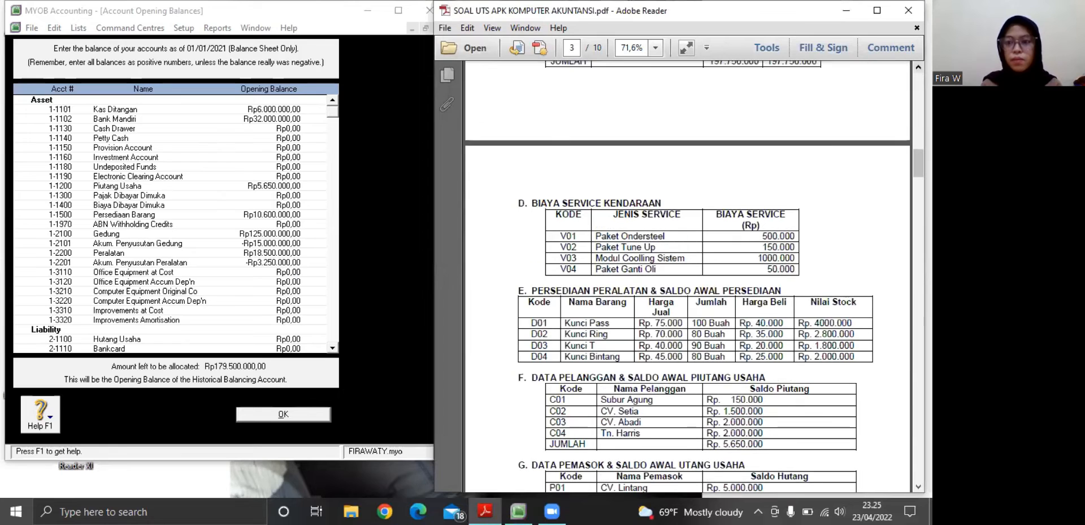
pyautogui.scroll(1, 738, 260)
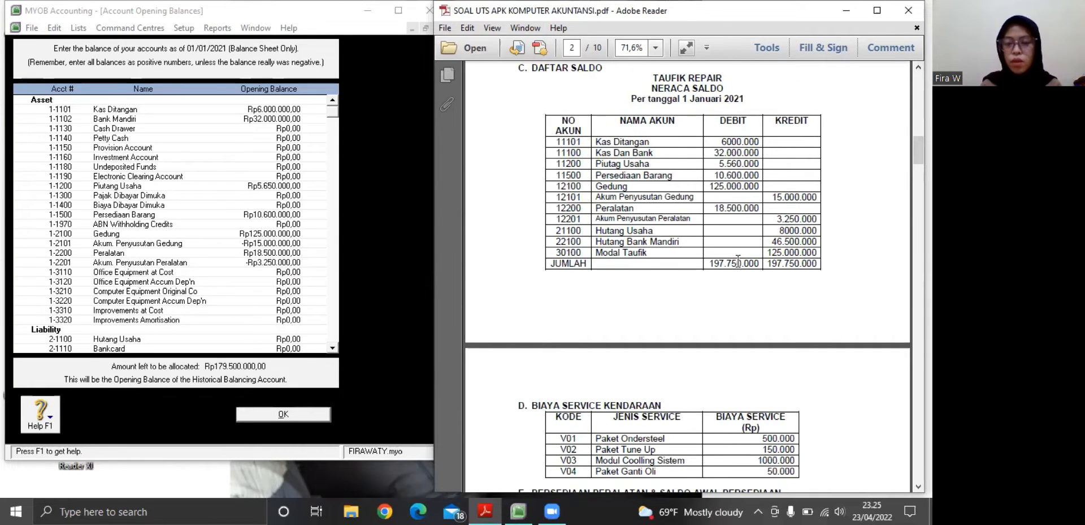
# Enter Rp46.500.000 as the opening balance of Hutang Usaha in MYOB
pyautogui.click(296, 338)
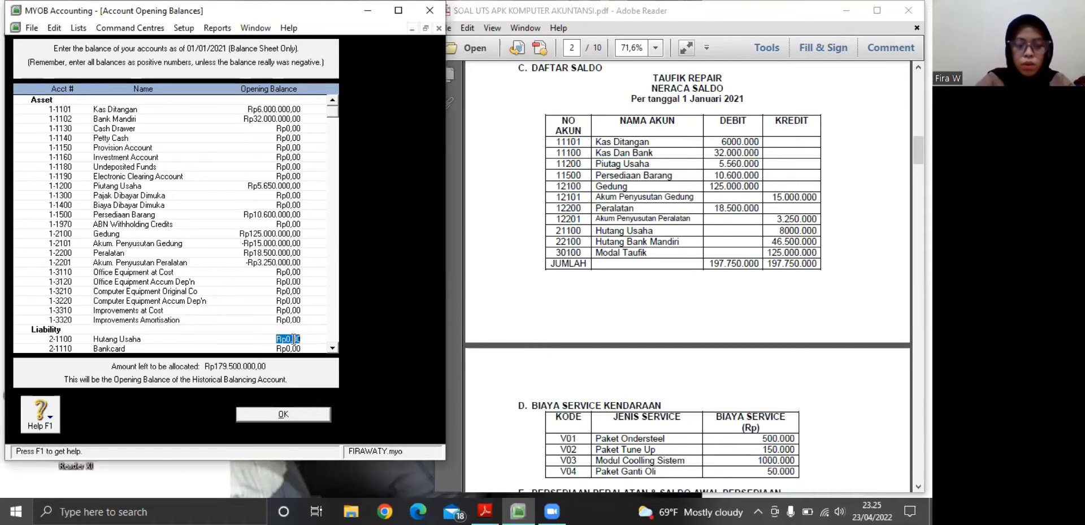
pyautogui.write('46.500.')
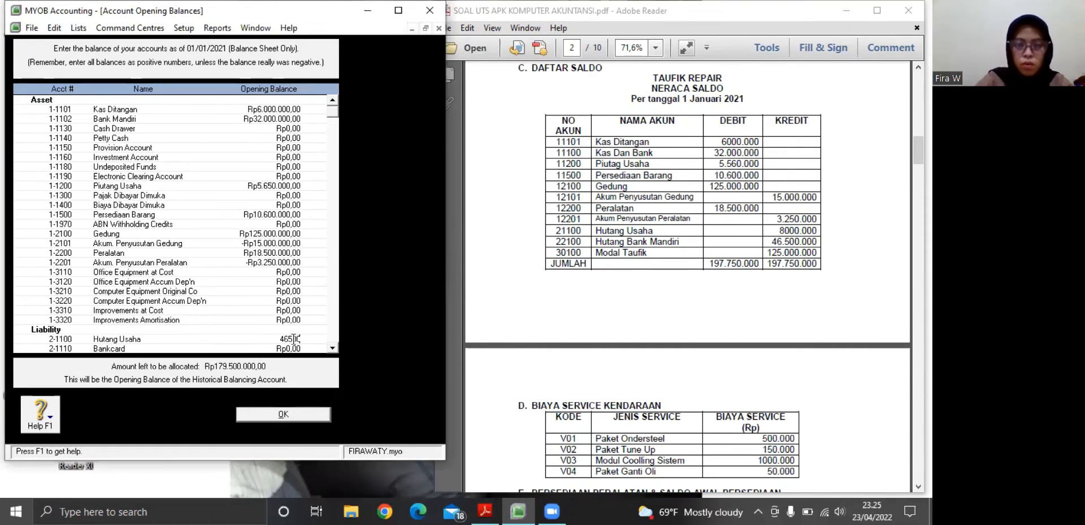
pyautogui.write('0000')
pyautogui.press('Tab')
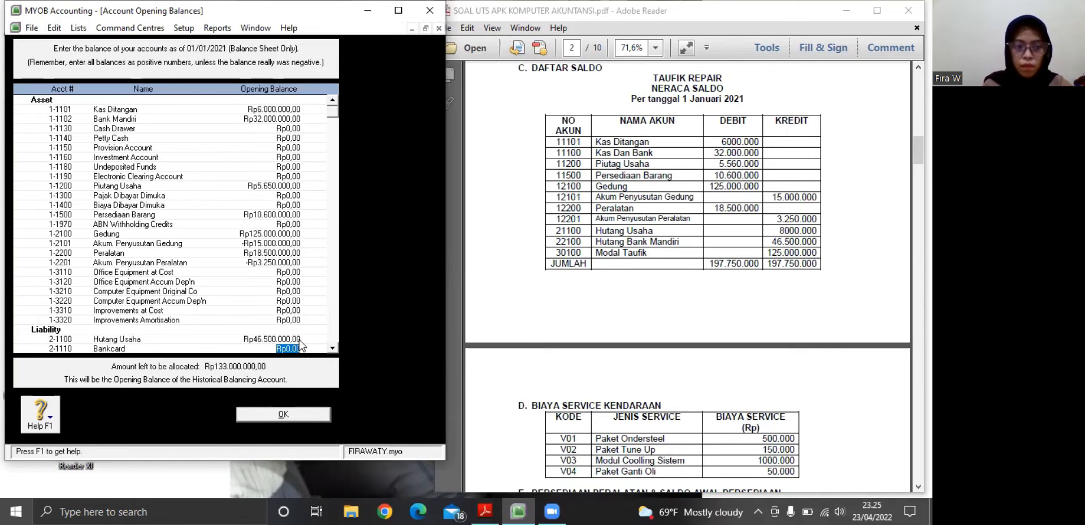
# Set the opening balance of the liability account Hutang Bank Mandiri to Rp46.500.000
pyautogui.click(333, 351)
pyautogui.click(333, 351)
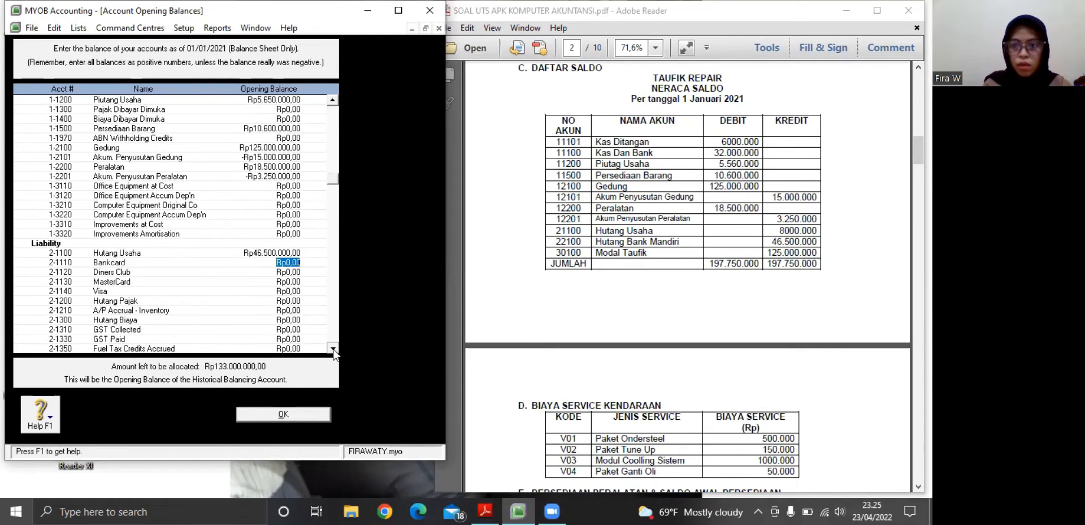
pyautogui.click(333, 351)
pyautogui.click(334, 351)
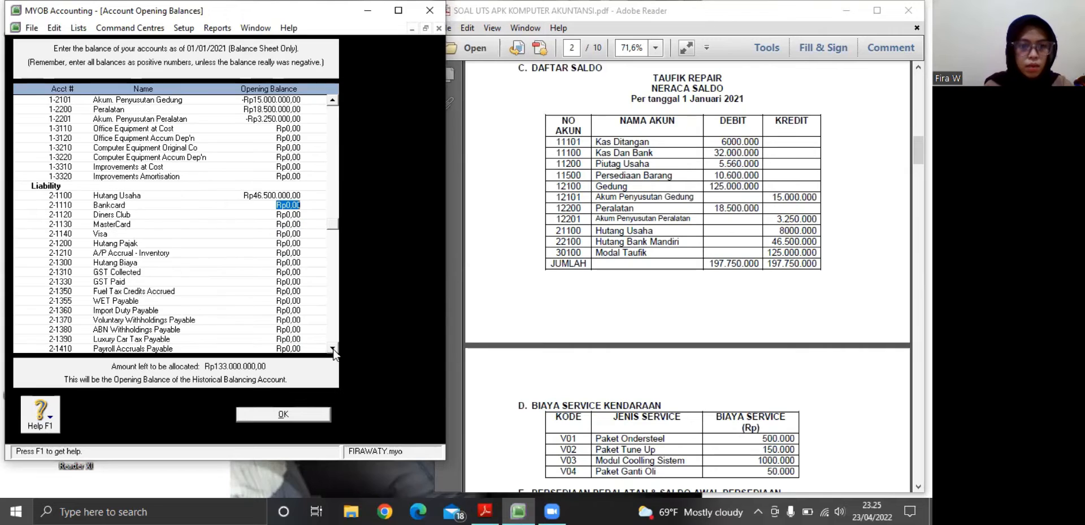
pyautogui.click(334, 351)
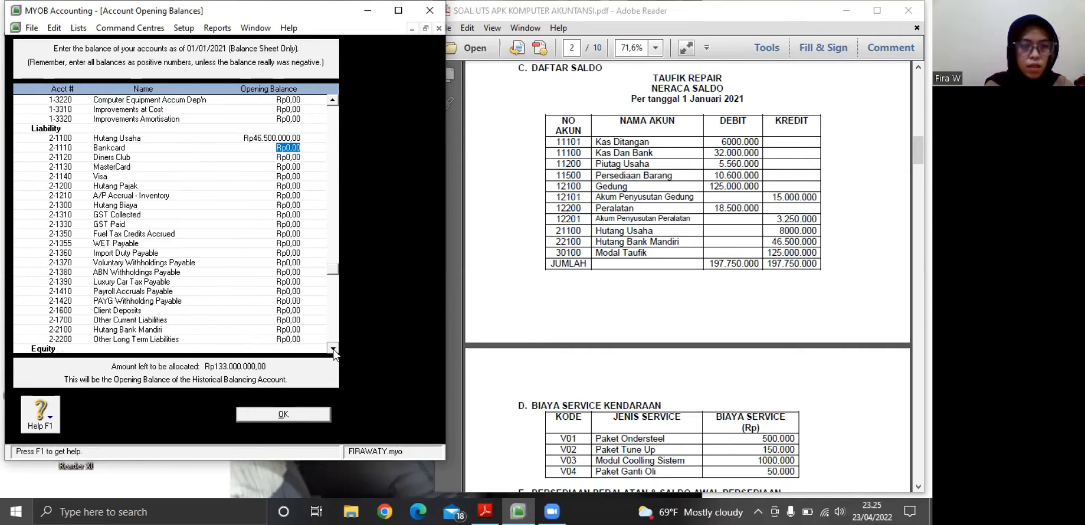
pyautogui.click(334, 351)
pyautogui.click(333, 351)
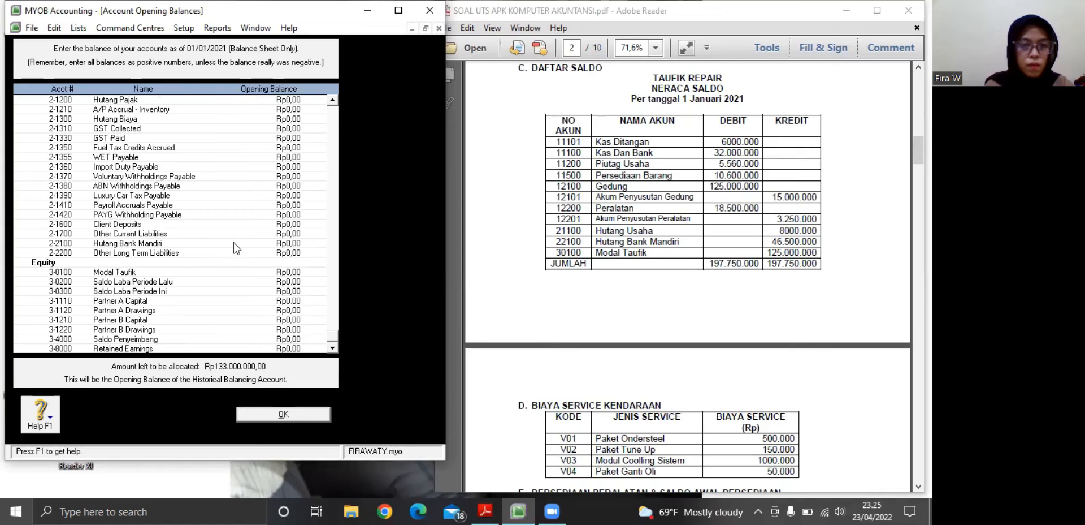
pyautogui.click(288, 242)
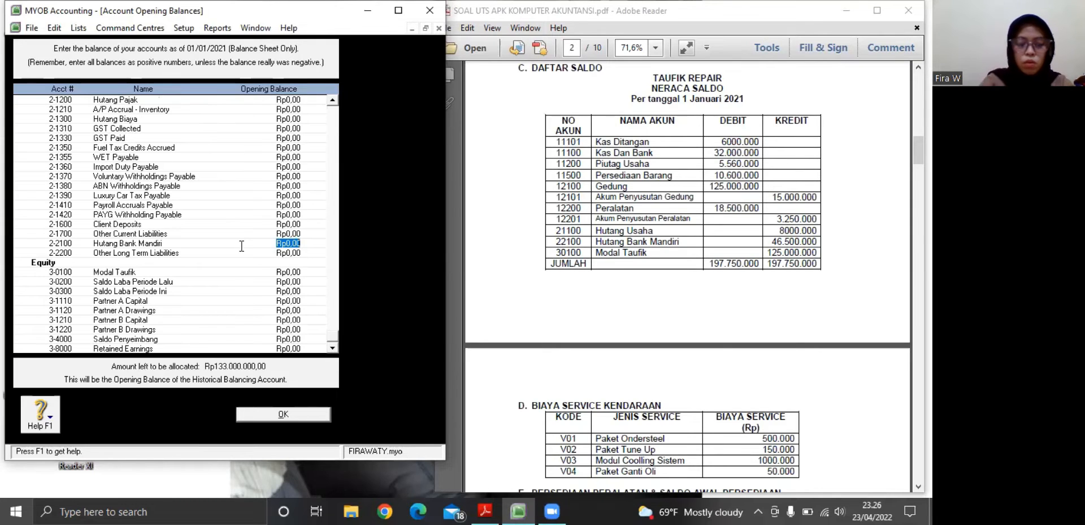
pyautogui.write('46.500.')
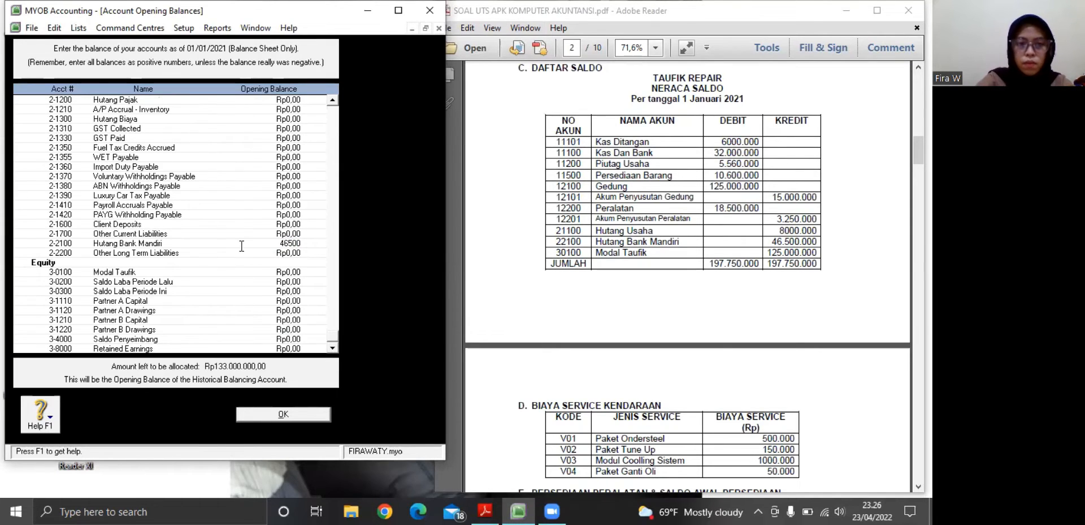
pyautogui.write('000')
pyautogui.press('Tab')
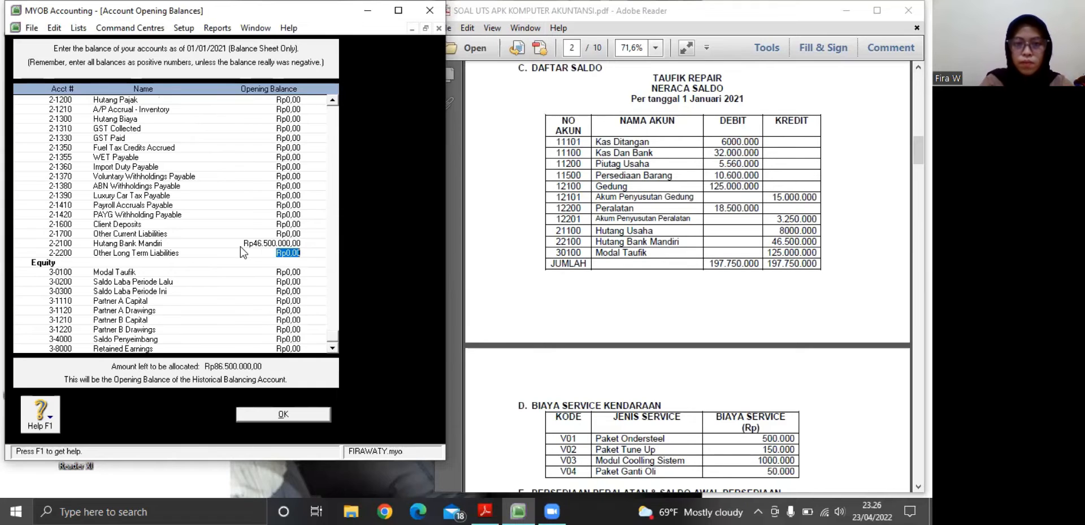
# Correct the opening balance of the liability account Hutang Usaha to Rp8.000.000
pyautogui.click(333, 100)
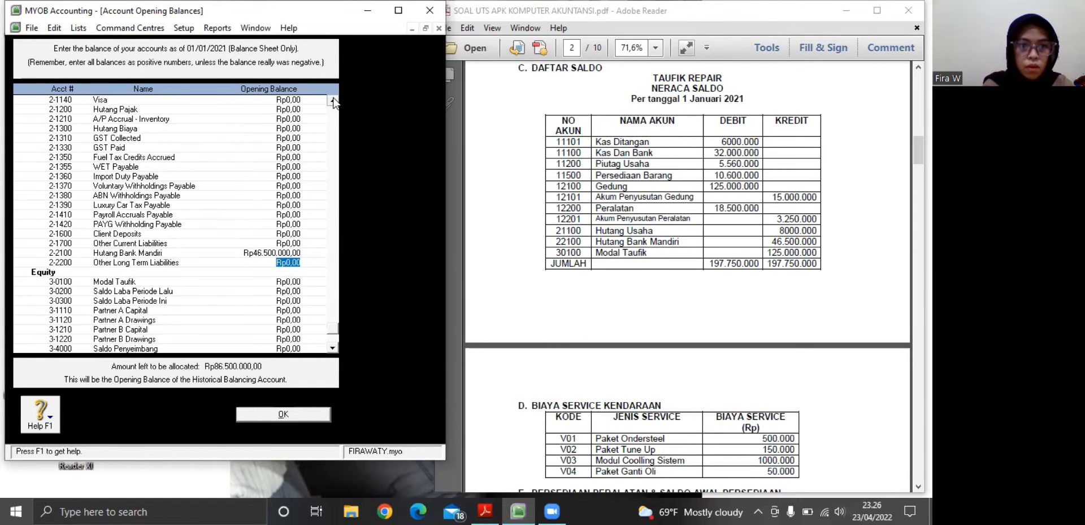
pyautogui.click(333, 100)
pyautogui.click(333, 100)
pyautogui.click(333, 100)
pyautogui.click(333, 100)
pyautogui.click(333, 100)
pyautogui.click(333, 100)
pyautogui.click(333, 100)
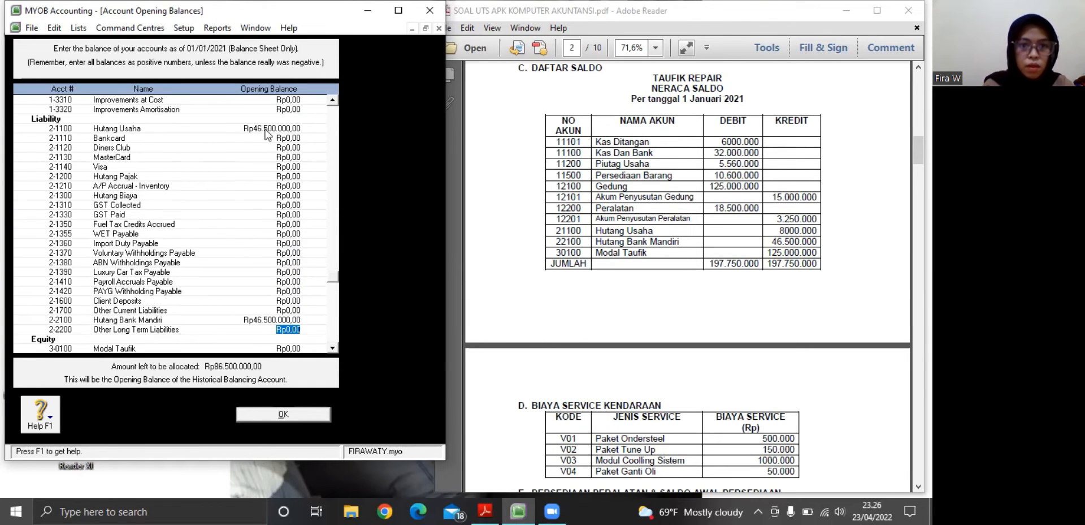
pyautogui.click(266, 128)
pyautogui.press('BackSpace')
pyautogui.write('8')
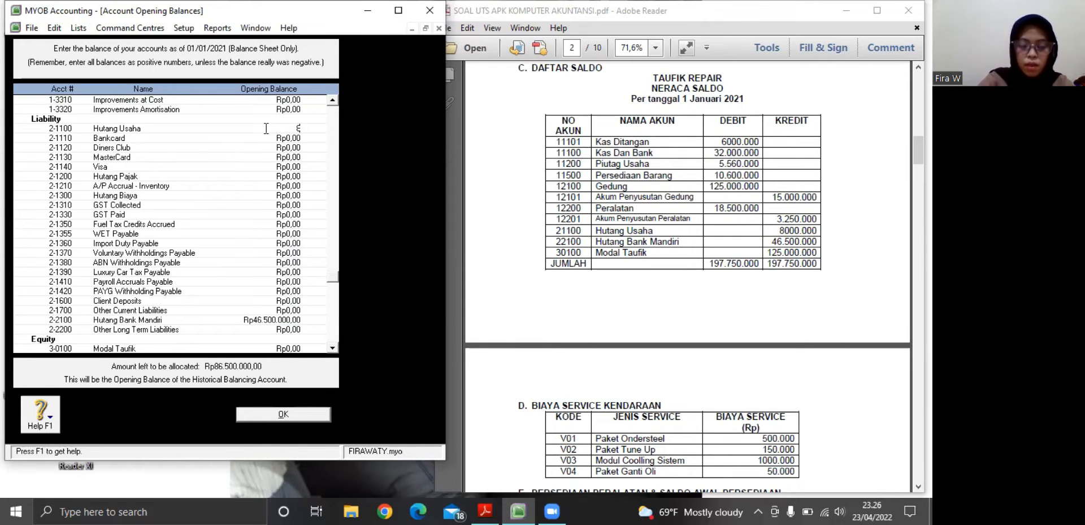
pyautogui.write('.000.')
pyautogui.write('0000')
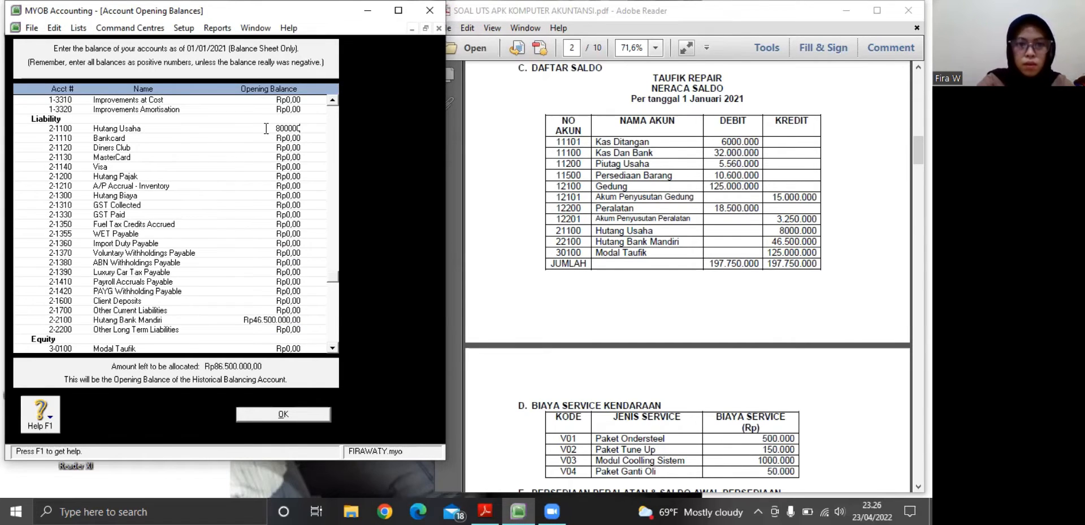
pyautogui.write('0')
pyautogui.press('Tab')
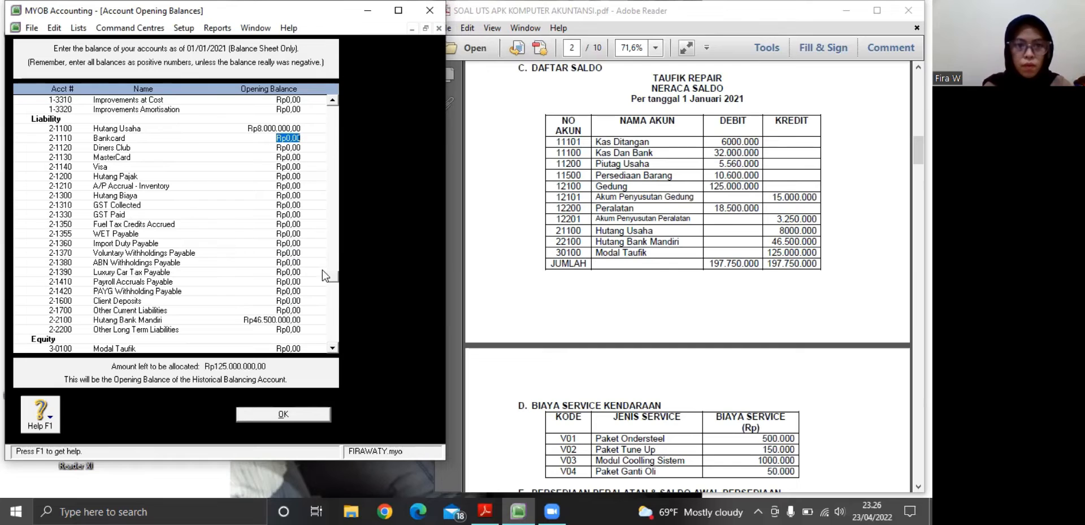
# Set the opening balance of the equity account Modal Taufik to Rp125.000.000 and accept the account opening balances
pyautogui.click(333, 348)
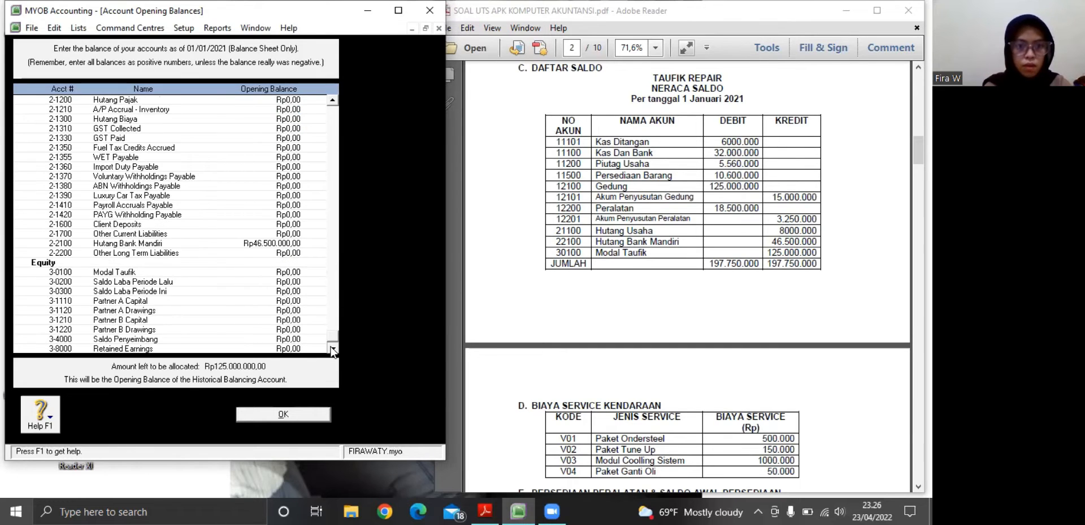
pyautogui.click(298, 273)
pyautogui.press('BackSpace')
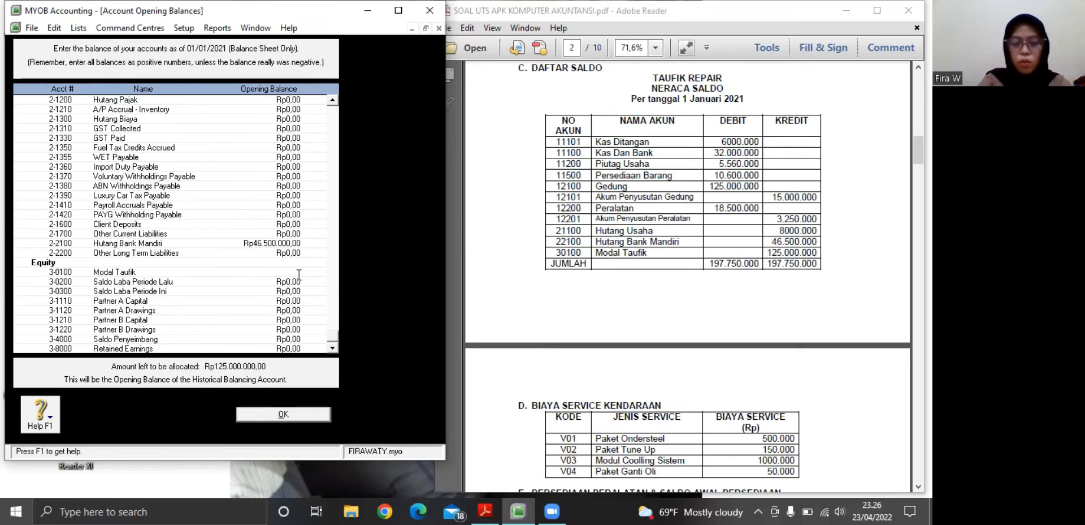
pyautogui.write('12')
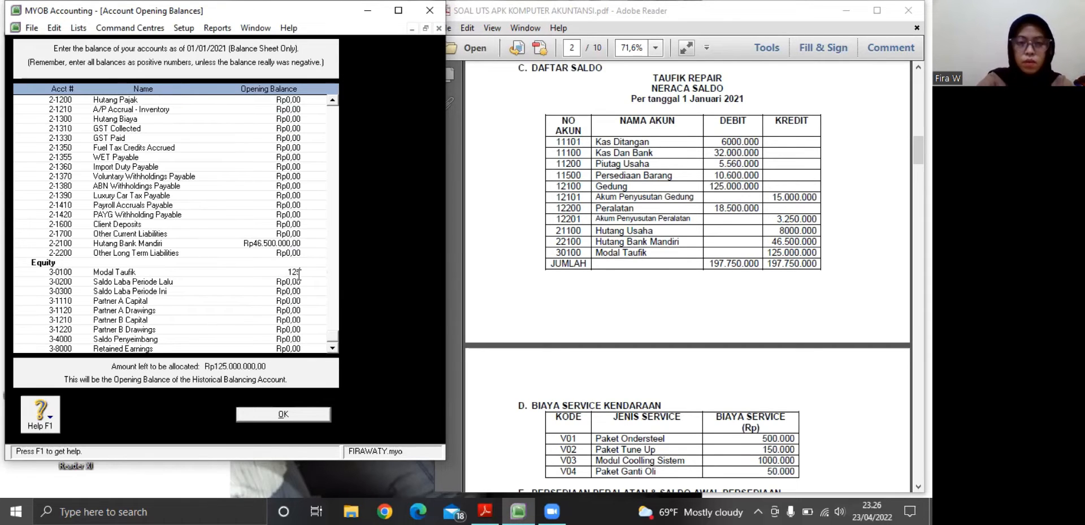
pyautogui.write('5000000')
pyautogui.press('Tab')
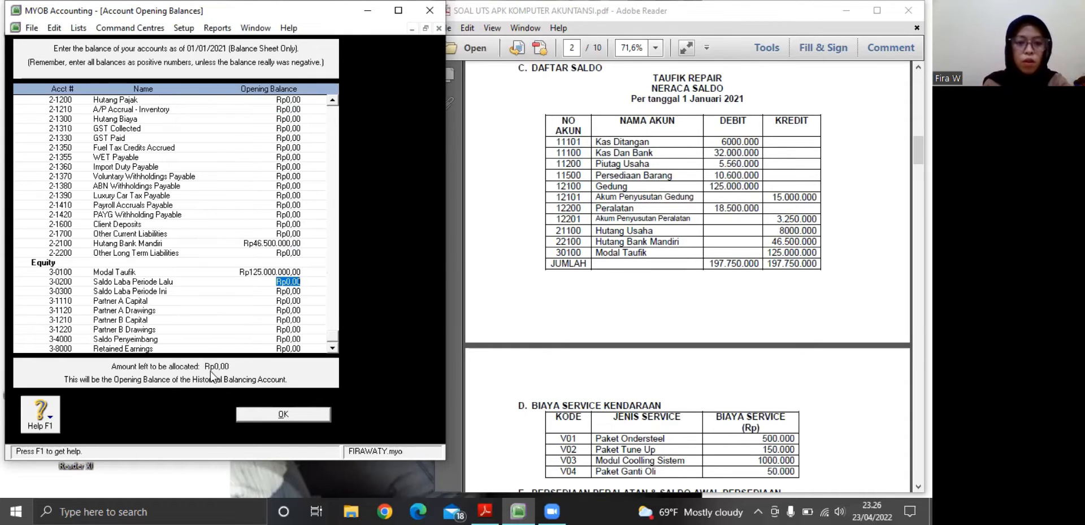
pyautogui.click(259, 415)
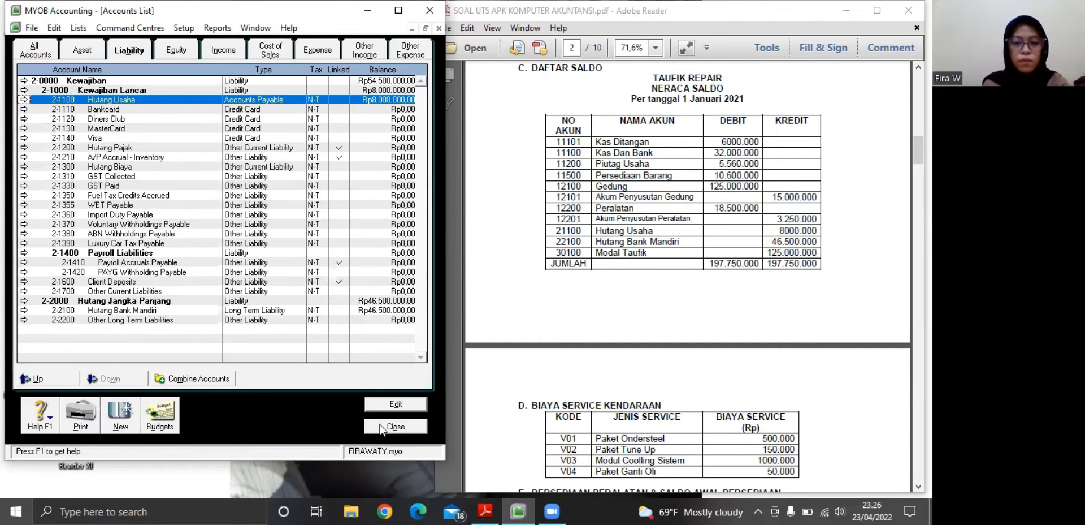
# Leave the accounts list, open the inventory items list and show the PDF's Biaya Service Kendaraan table
pyautogui.click(384, 428)
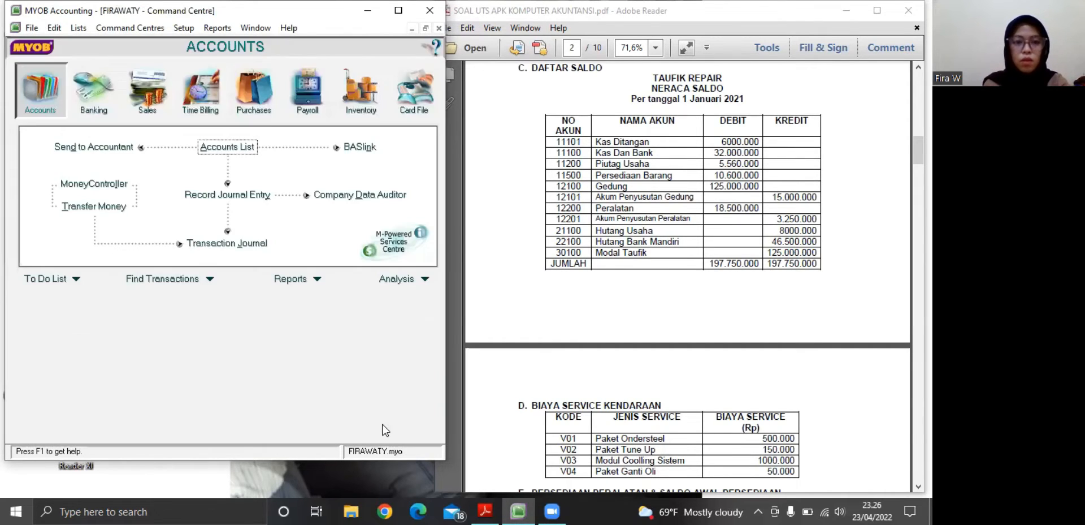
pyautogui.click(369, 97)
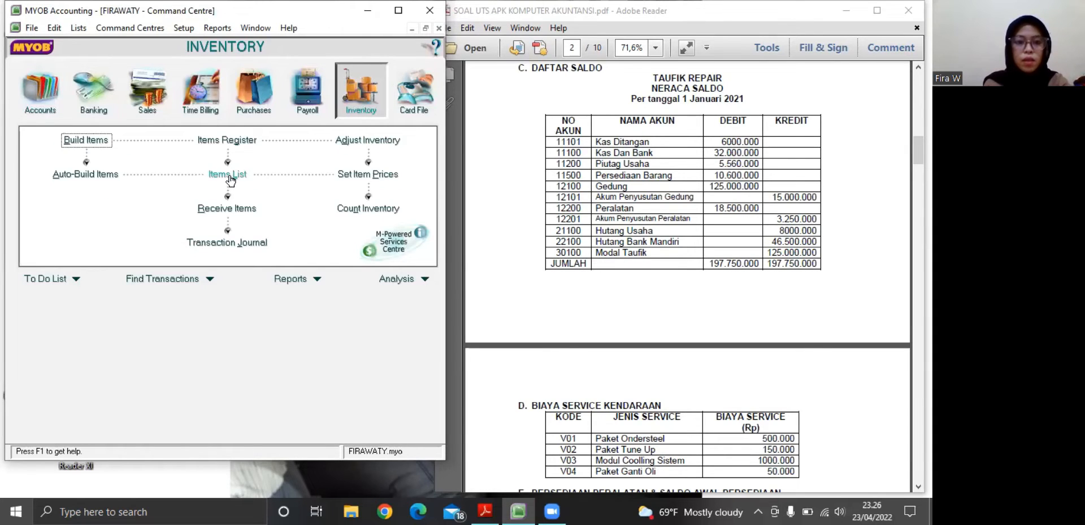
pyautogui.click(237, 182)
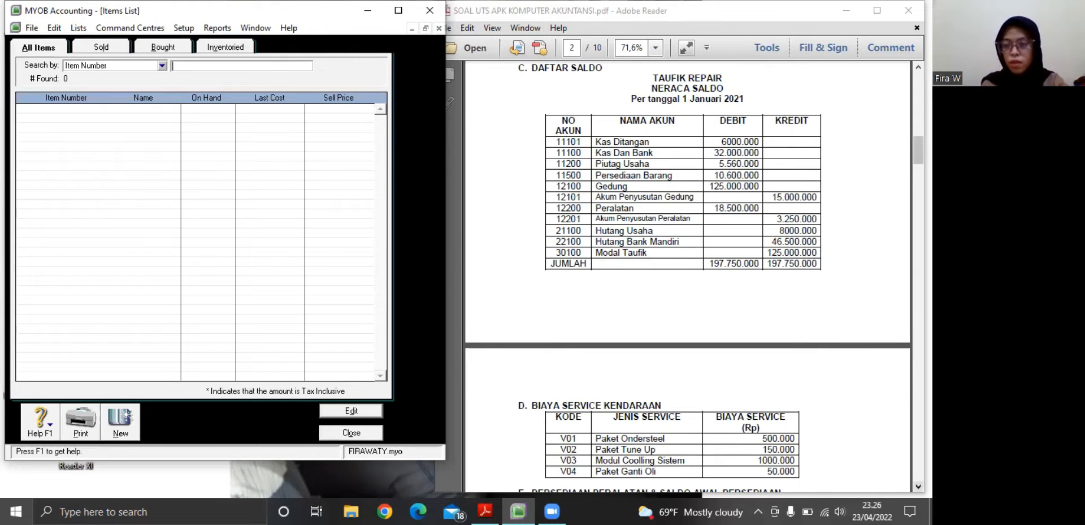
pyautogui.click(918, 486)
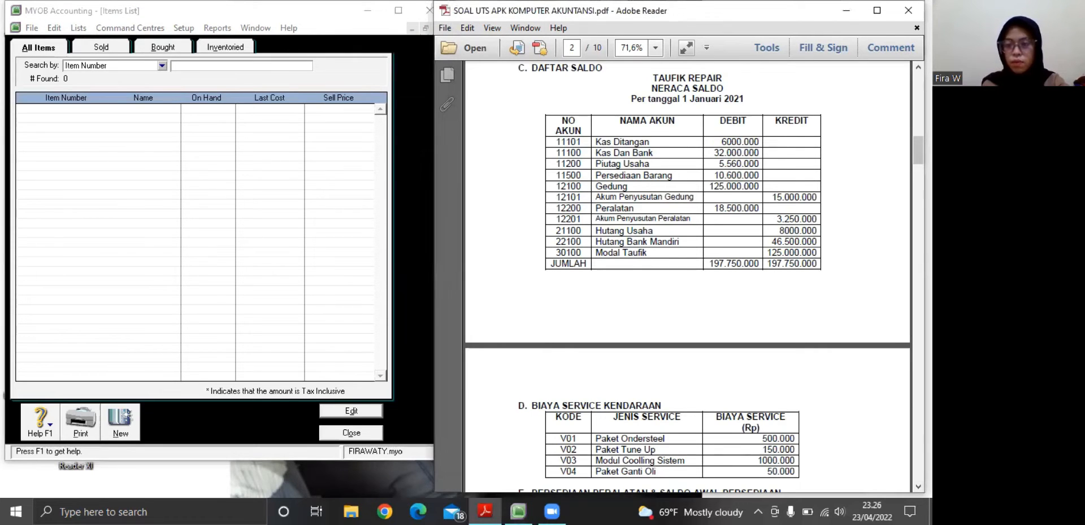
pyautogui.click(919, 486)
pyautogui.scroll(-5, 688, 276)
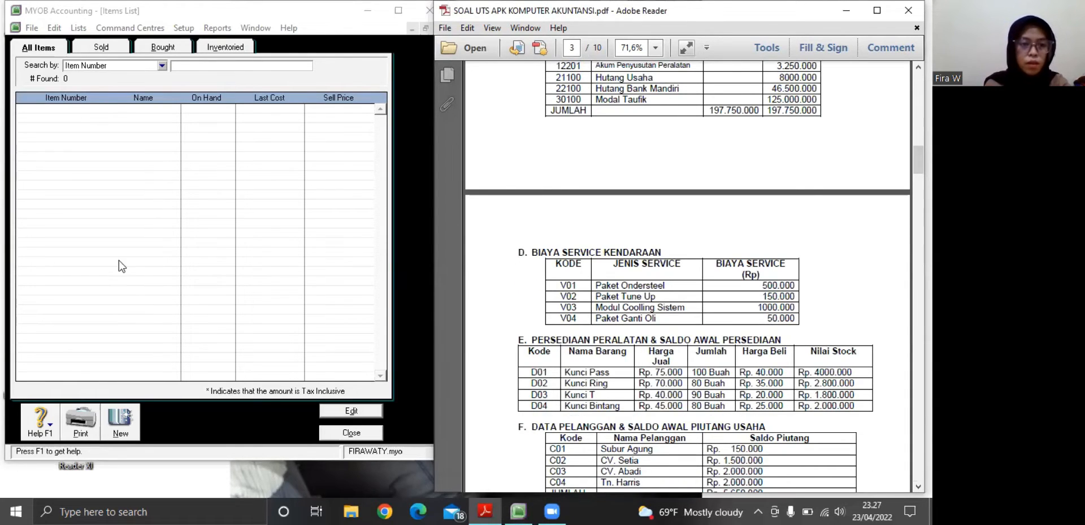
# Create a new inventory item with item number V01 and the name Paket Ondersteel
pyautogui.click(118, 424)
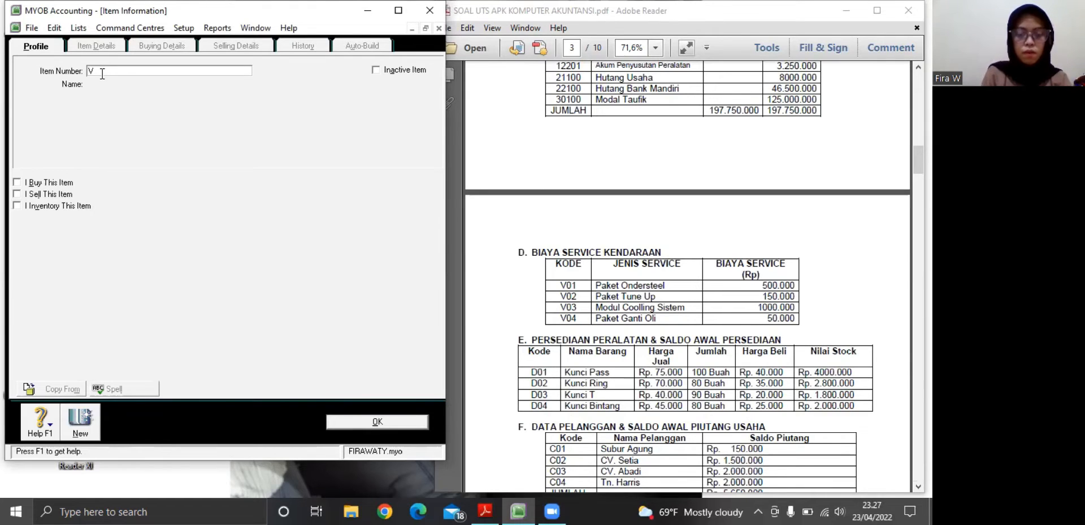
pyautogui.press('Tab')
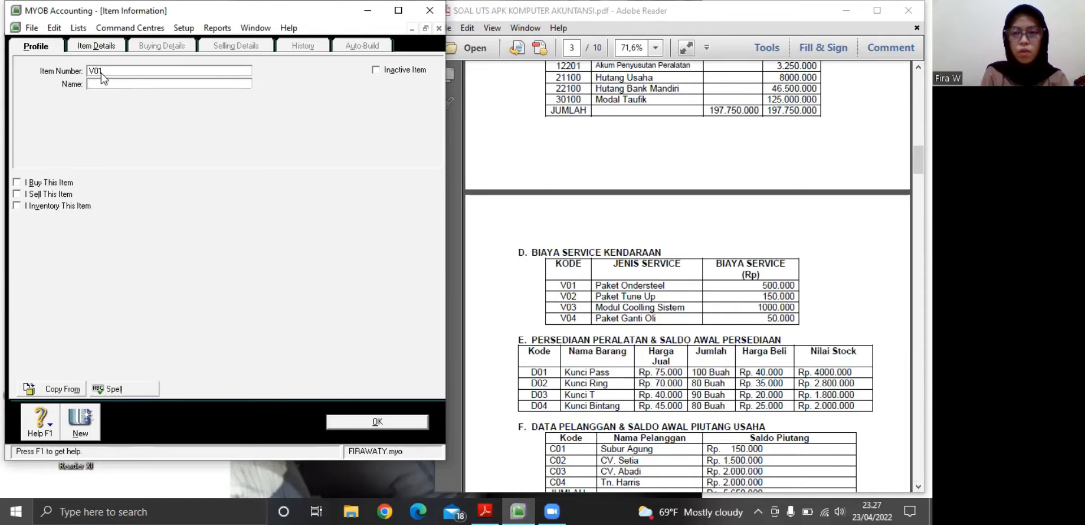
pyautogui.write('P')
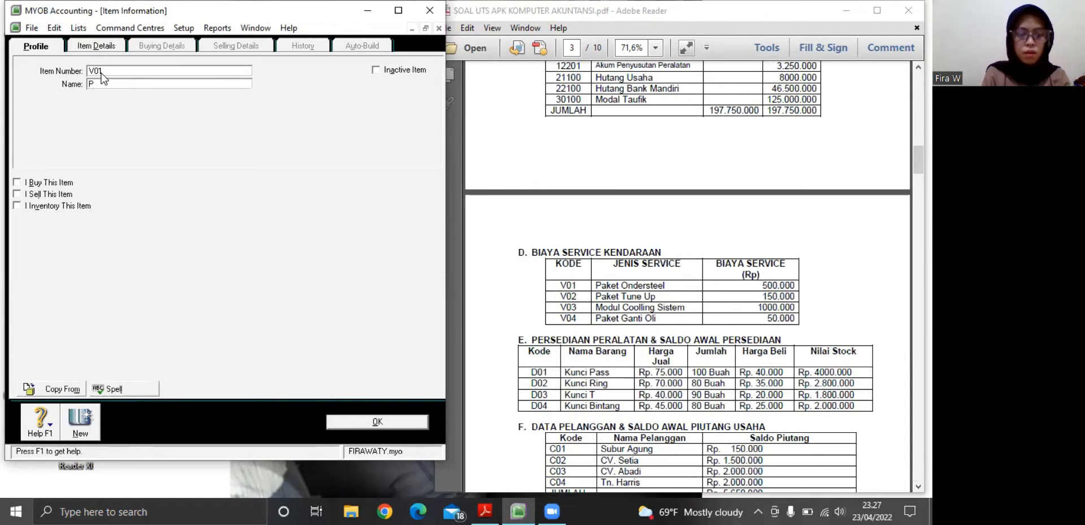
pyautogui.write('aket Onder')
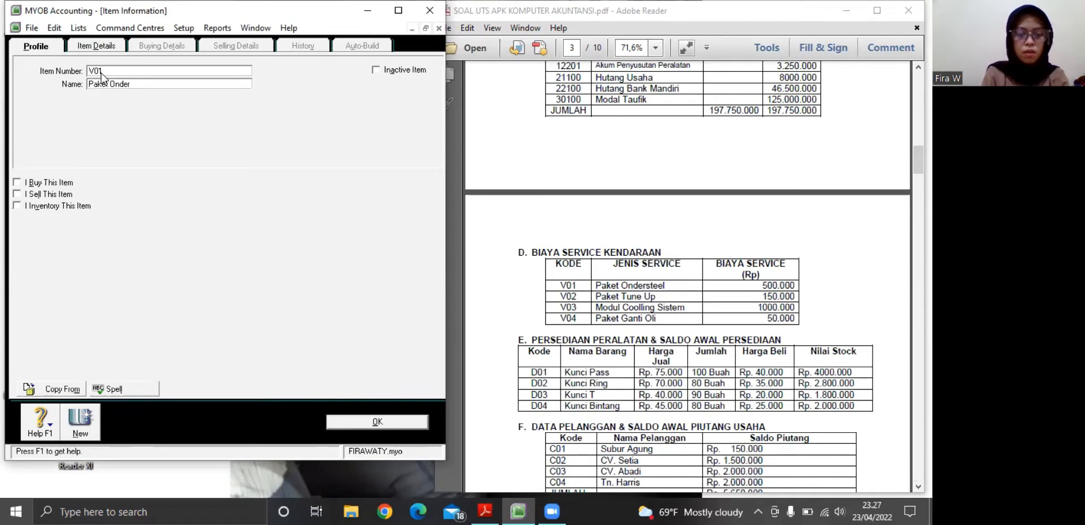
pyautogui.write('steel')
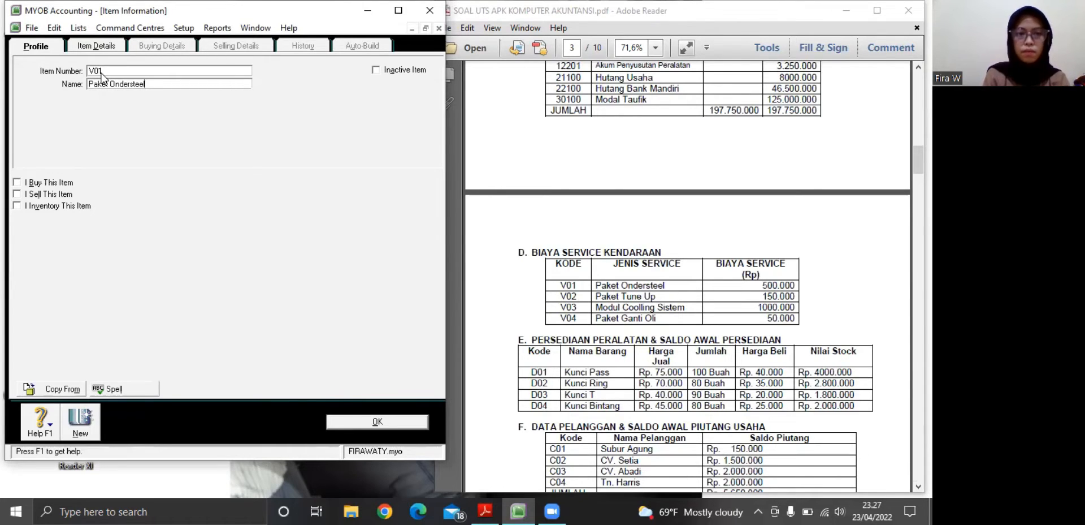
# Mark item V01 as bought, sold and inventoried
pyautogui.click(17, 182)
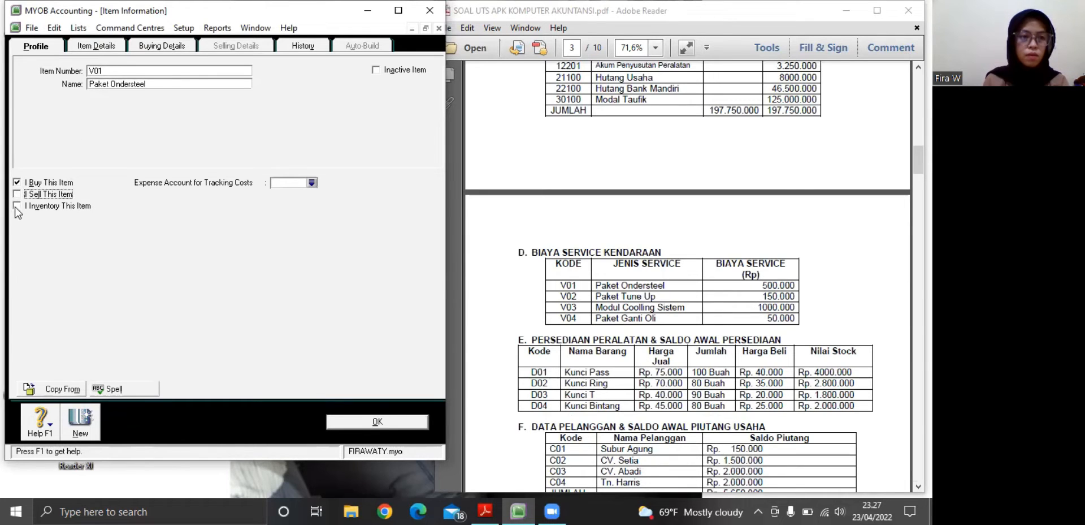
pyautogui.press('space')
pyautogui.click(17, 206)
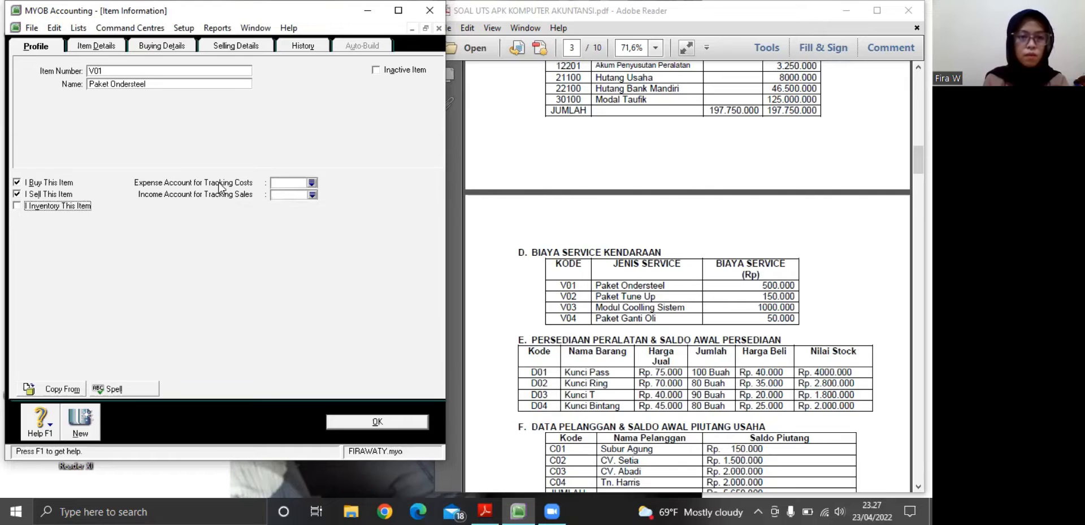
# Link item V01 to cost of sales account 5-0100 Beban Honor Instruktur, income account 4-0100 Pendapatan Bengkel and asset account 1-1500 Persediaan Barang
pyautogui.click(312, 184)
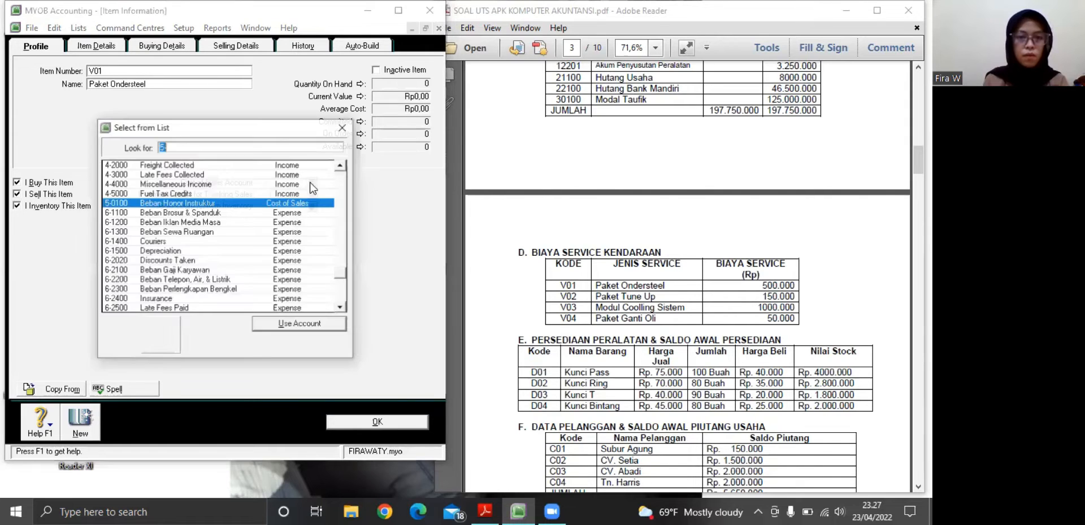
pyautogui.click(260, 324)
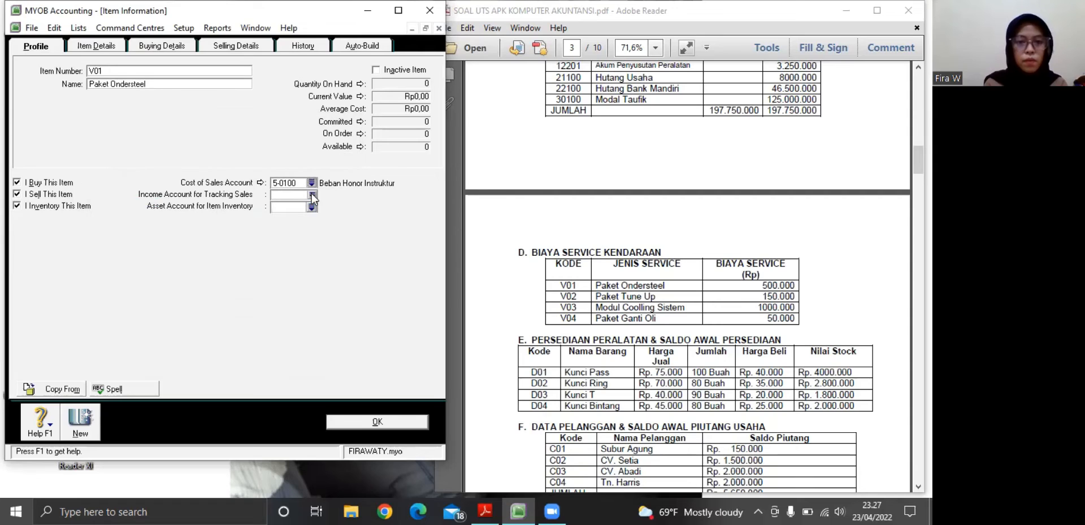
pyautogui.click(311, 195)
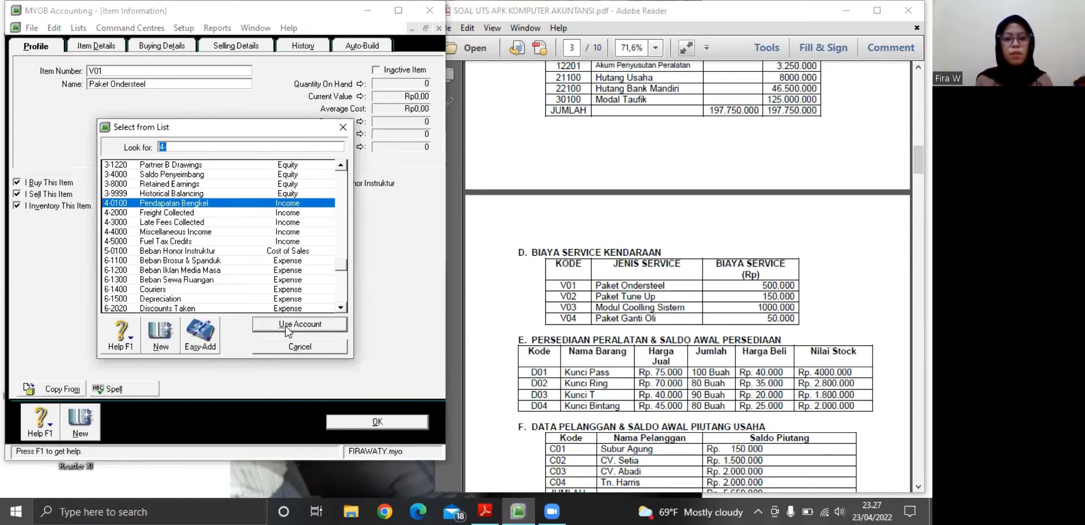
pyautogui.click(286, 328)
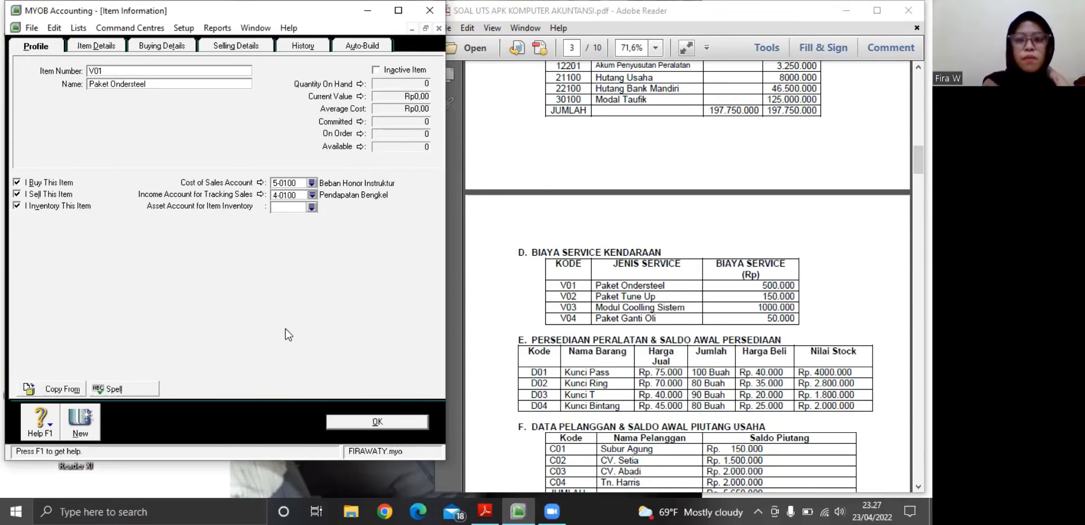
pyautogui.click(312, 208)
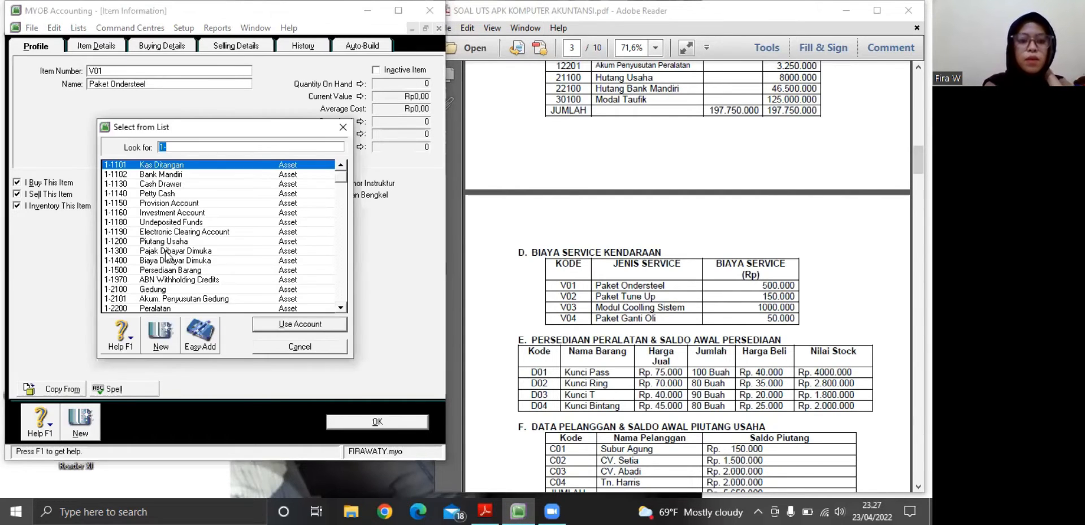
pyautogui.click(169, 270)
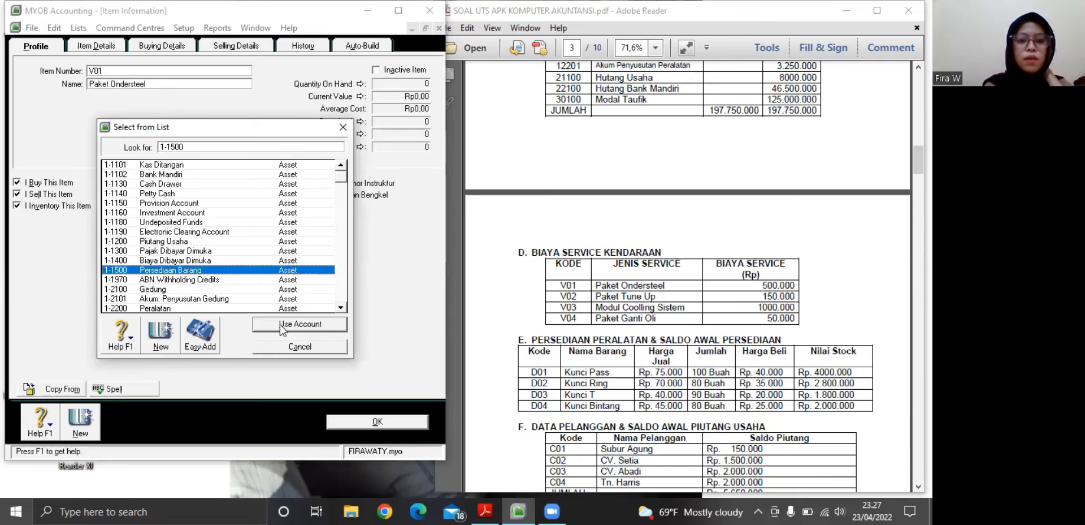
pyautogui.click(280, 323)
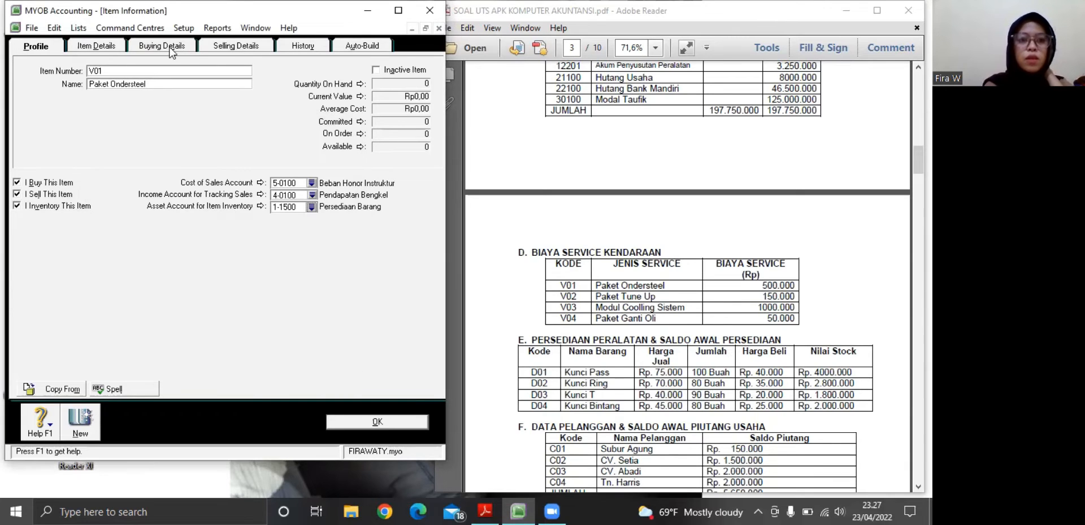
# Set the buying tax code of item V01 to N-T (Not Reportable)
pyautogui.click(172, 50)
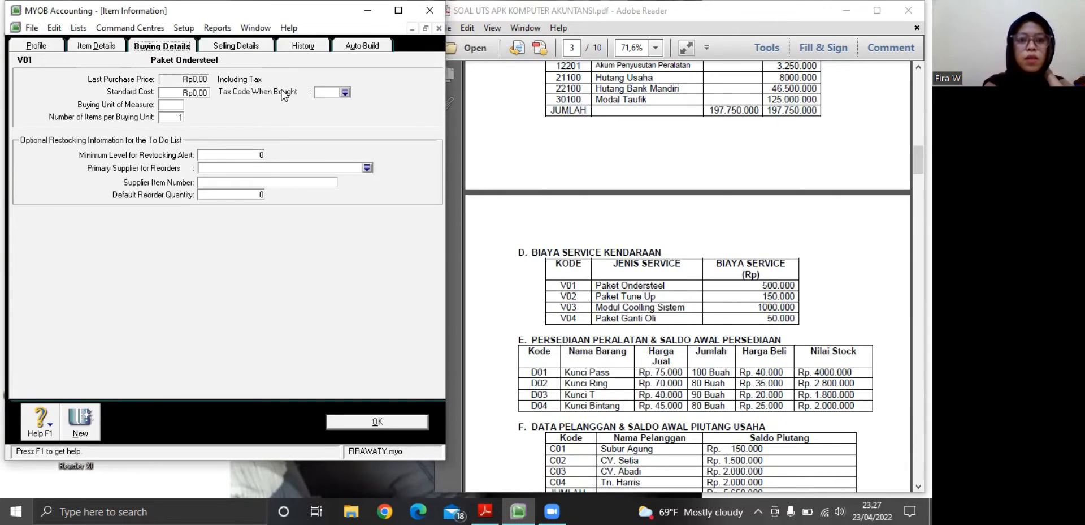
pyautogui.click(346, 93)
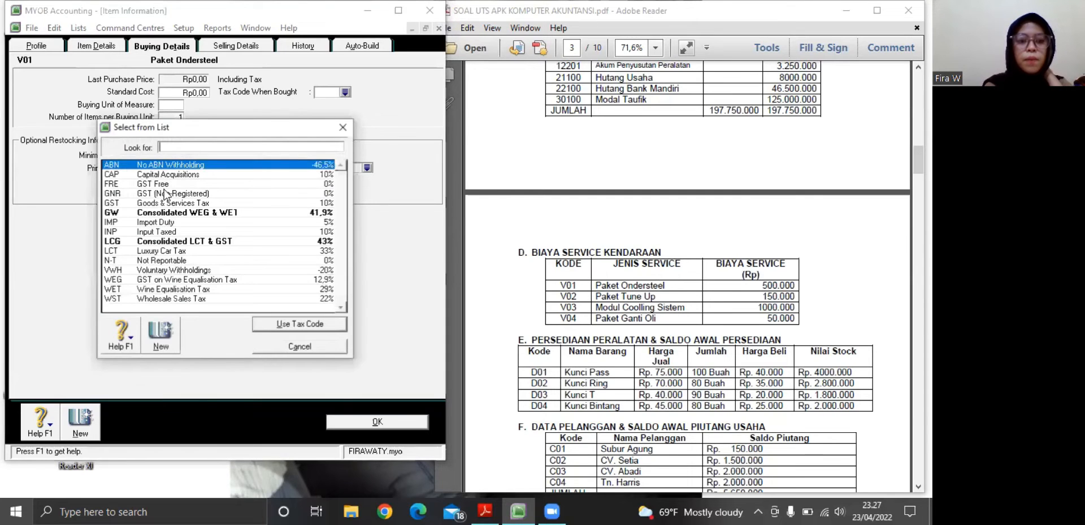
pyautogui.click(111, 260)
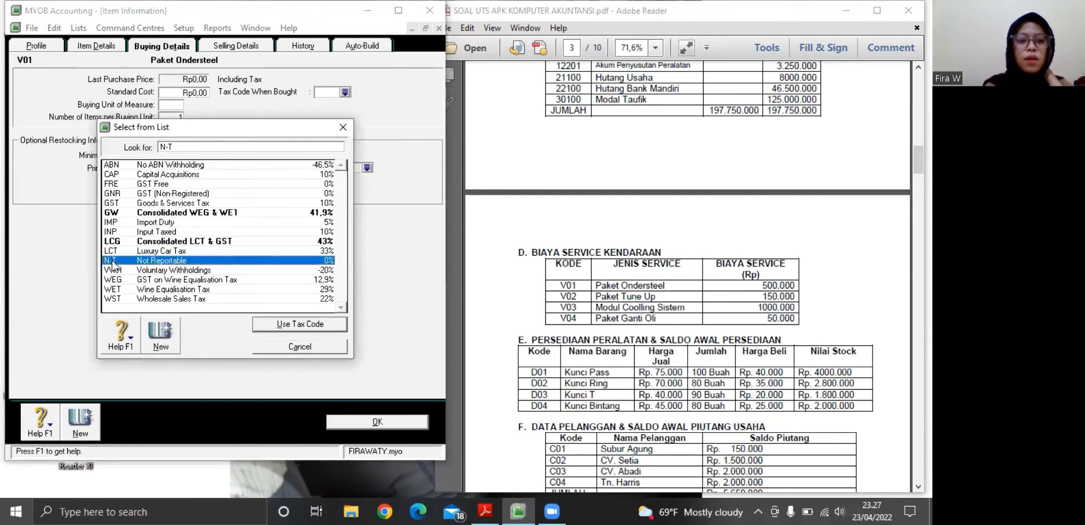
pyautogui.click(266, 328)
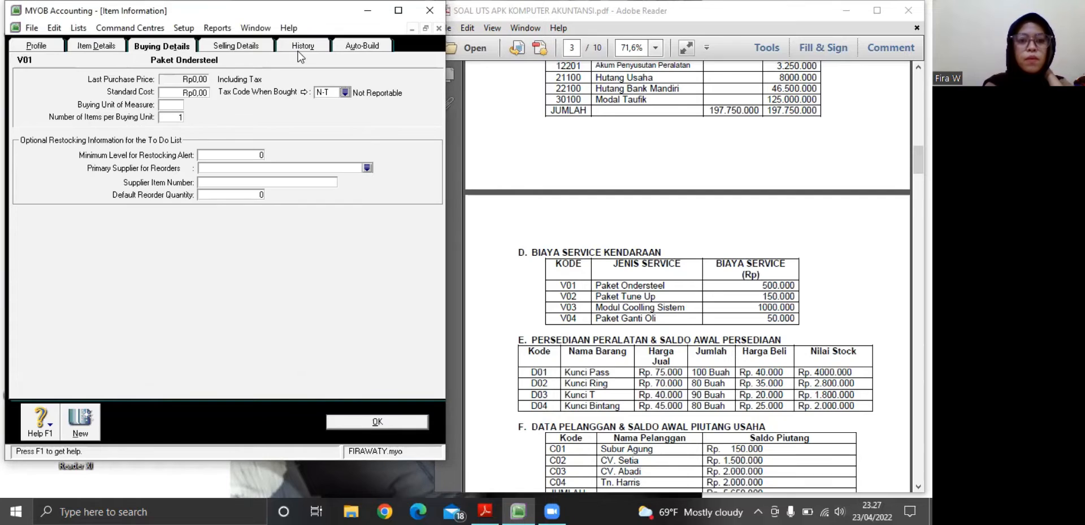
# Set item V01's base selling price to Rp500.000 and its selling tax code to N-T
pyautogui.click(253, 47)
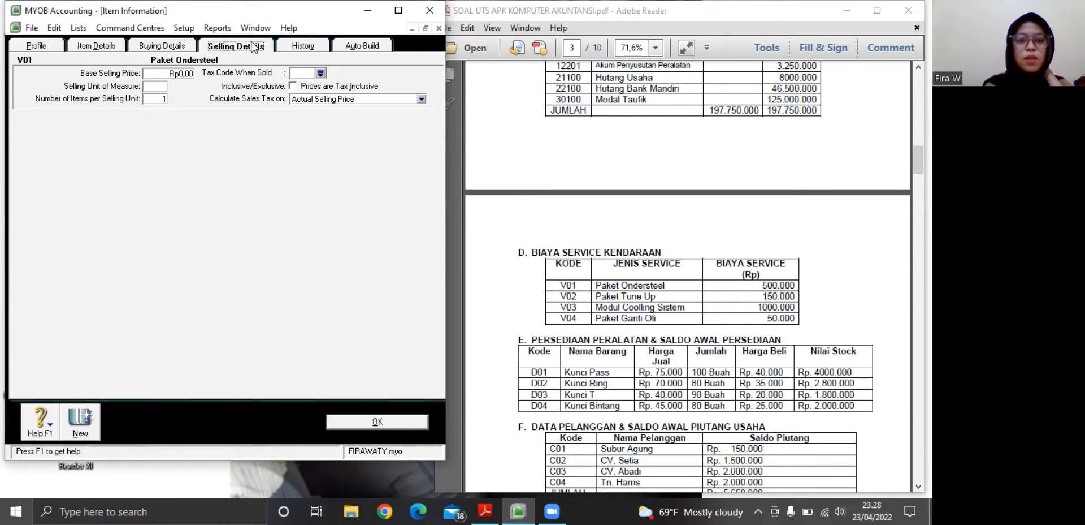
pyautogui.click(180, 51)
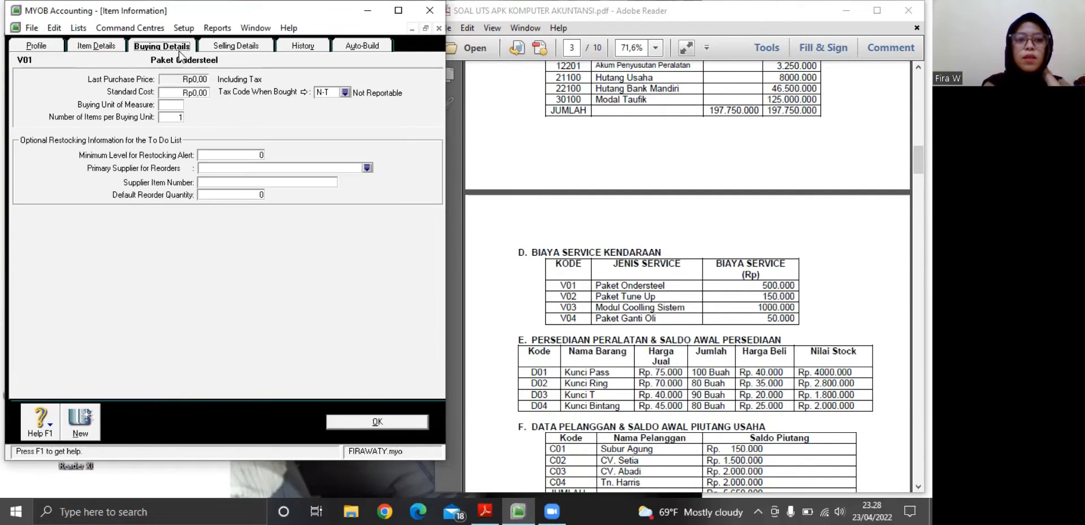
pyautogui.click(247, 51)
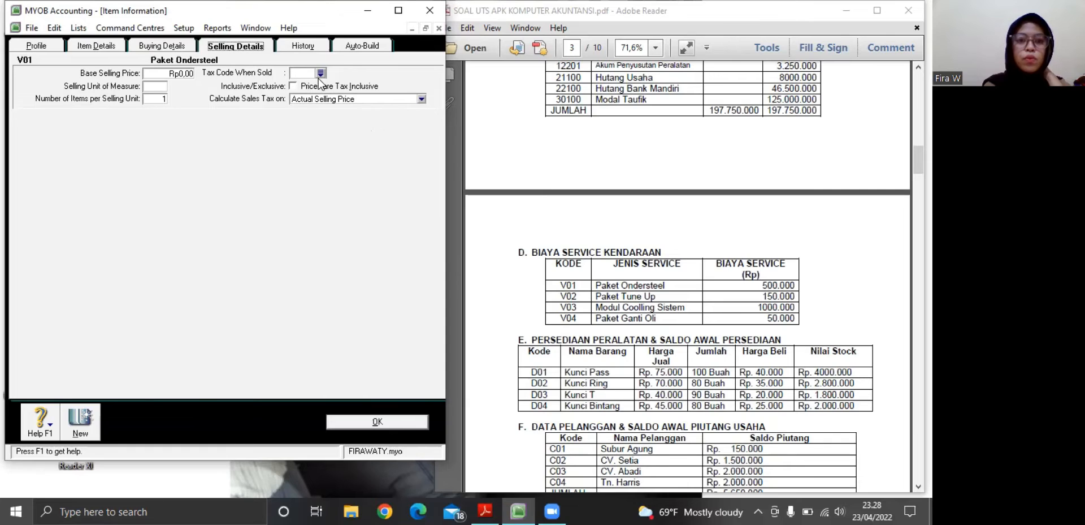
pyautogui.click(187, 74)
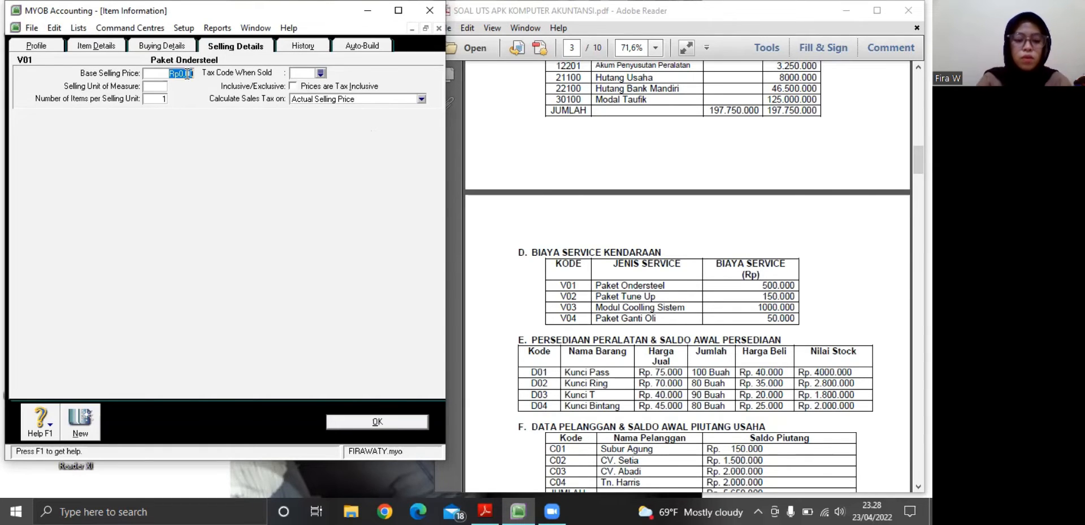
pyautogui.press('BackSpace')
pyautogui.write('500')
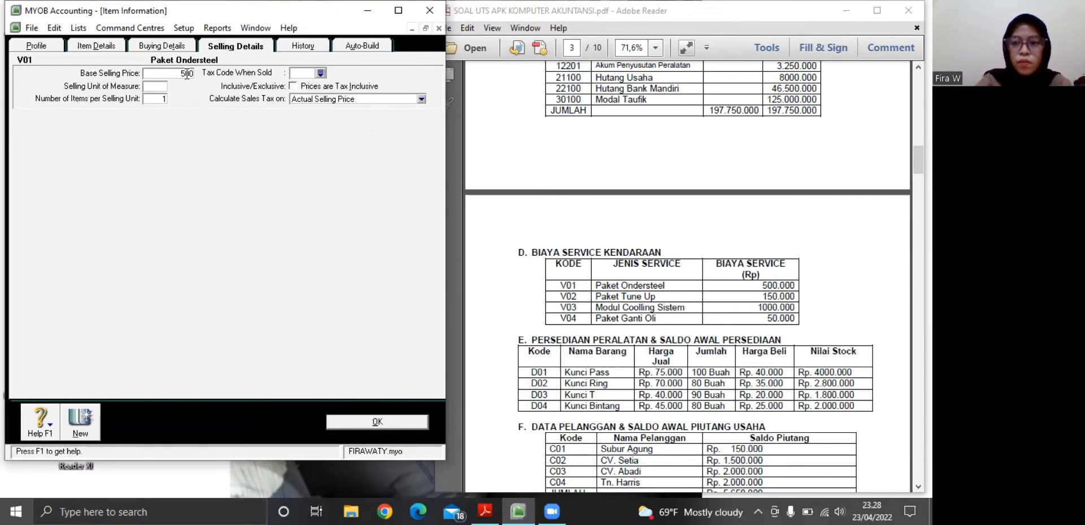
pyautogui.write('.0000')
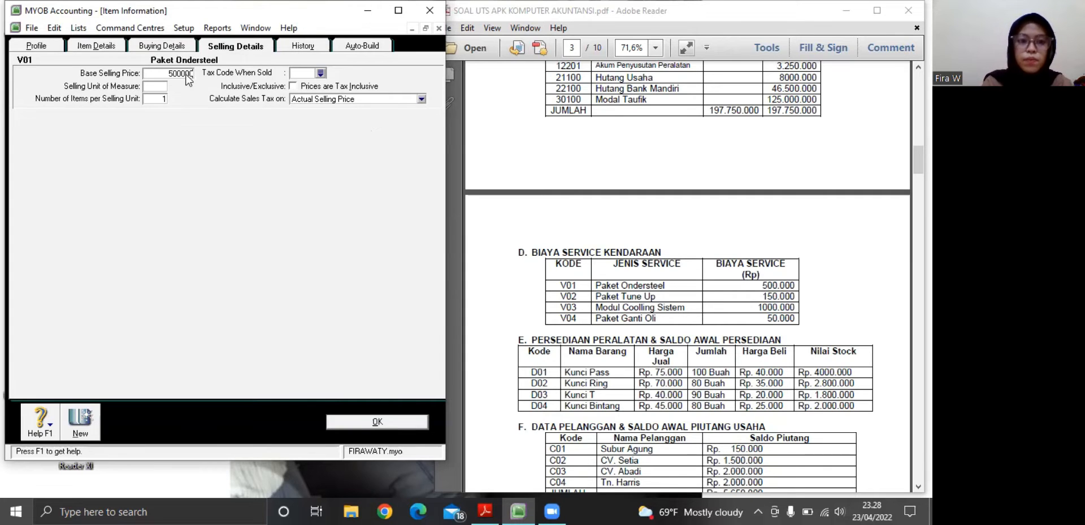
pyautogui.press('Tab')
pyautogui.click(320, 73)
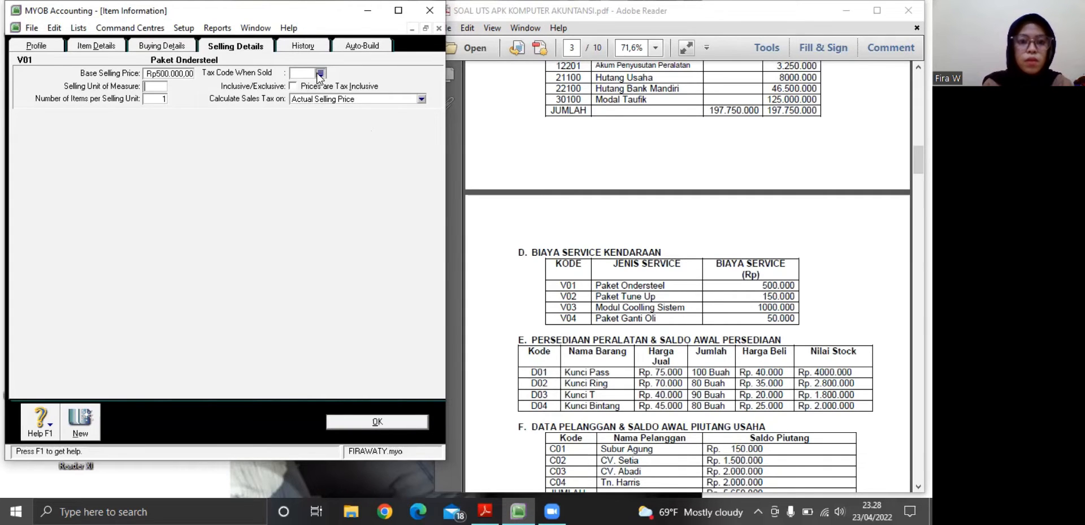
pyautogui.click(113, 261)
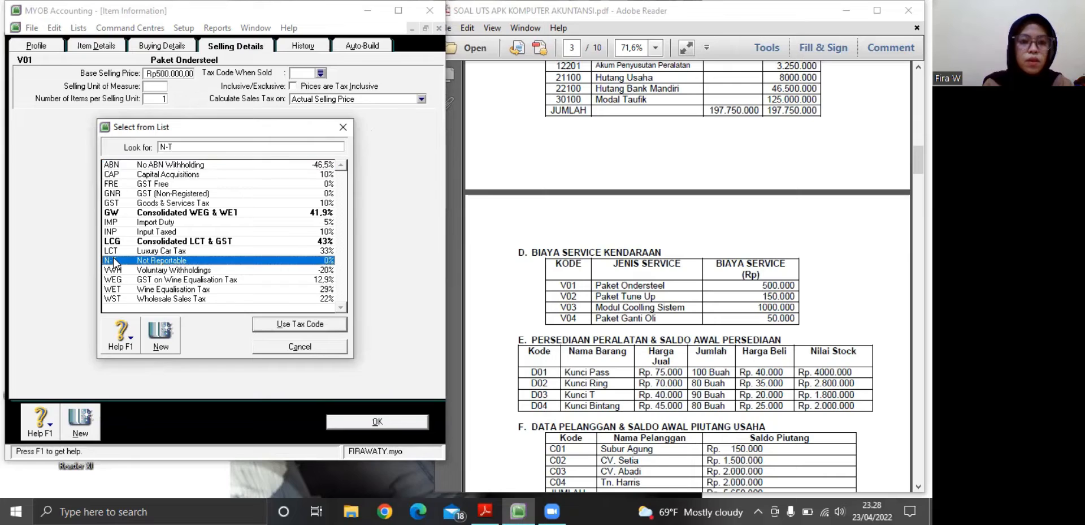
pyautogui.click(303, 322)
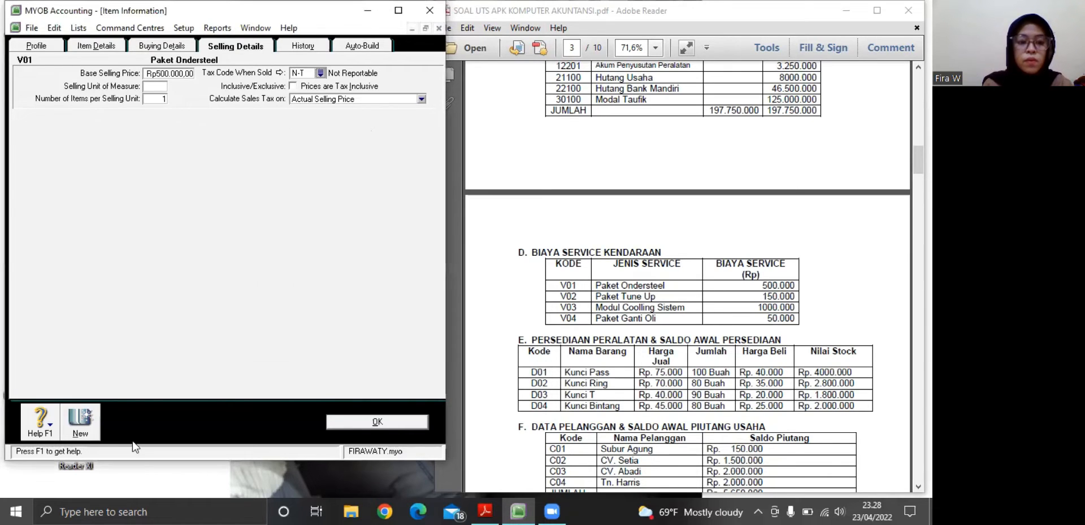
# Create a new item with number V02 and name Paket Tune Up
pyautogui.click(73, 422)
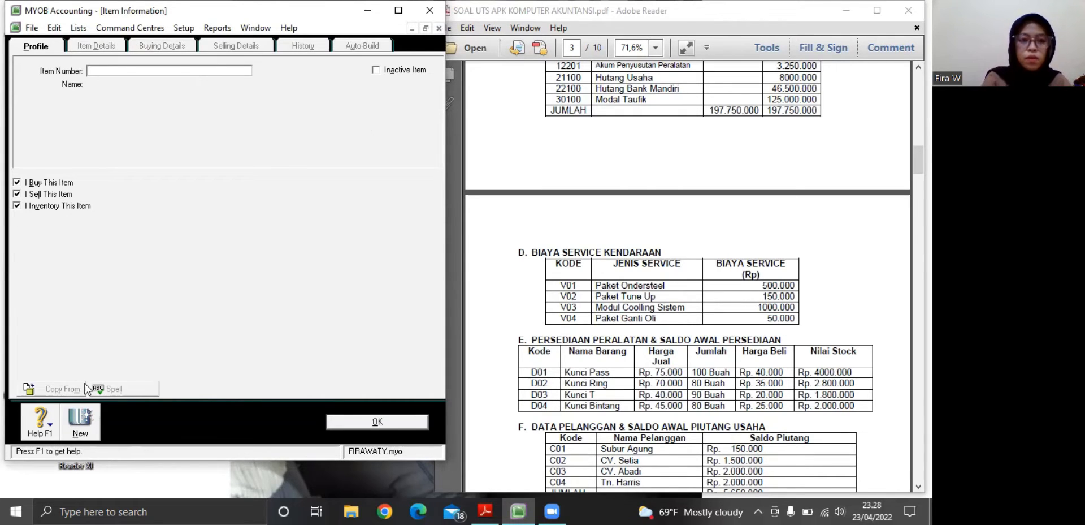
pyautogui.write('V02')
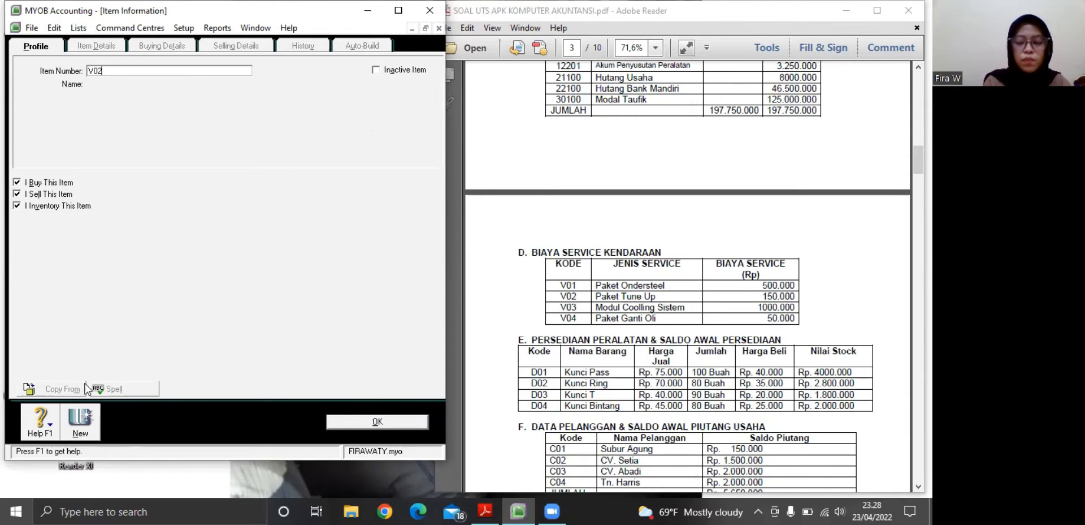
pyautogui.press('Tab')
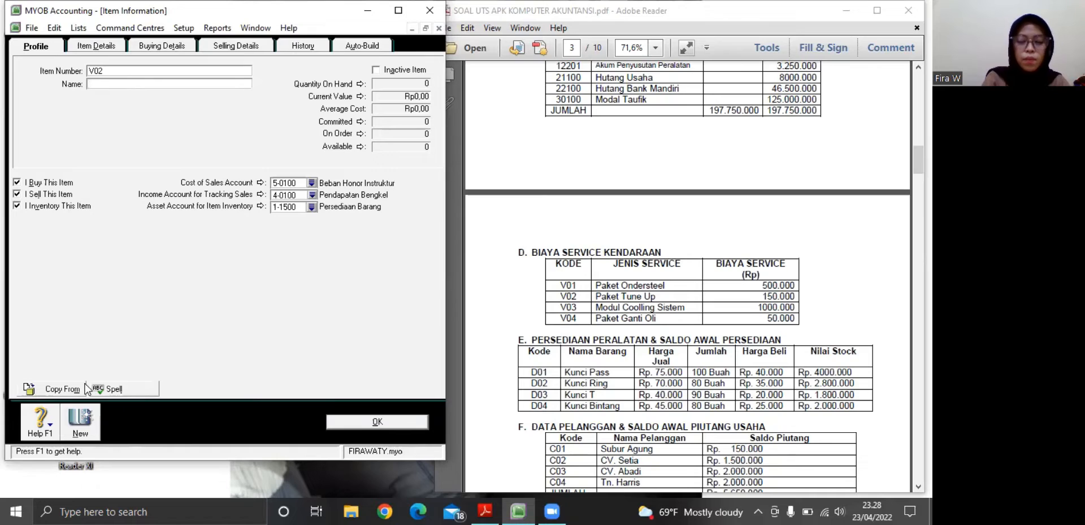
pyautogui.write('Paket')
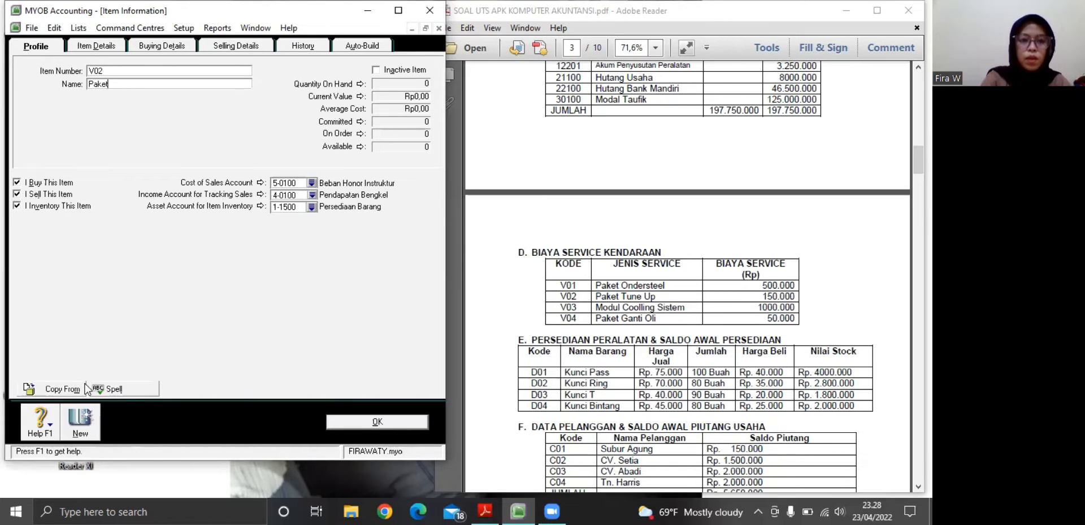
pyautogui.write(' Tu')
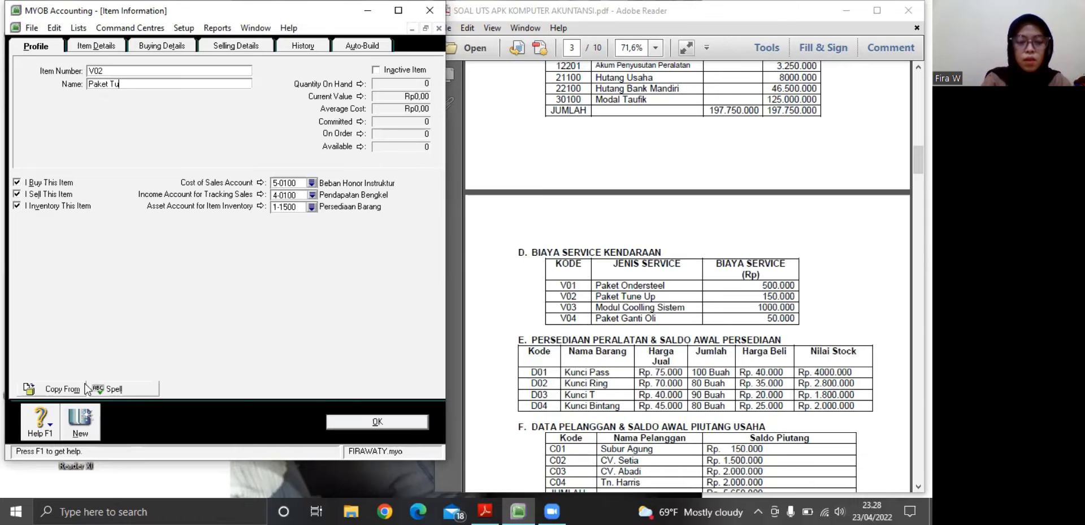
pyautogui.write('ne Up')
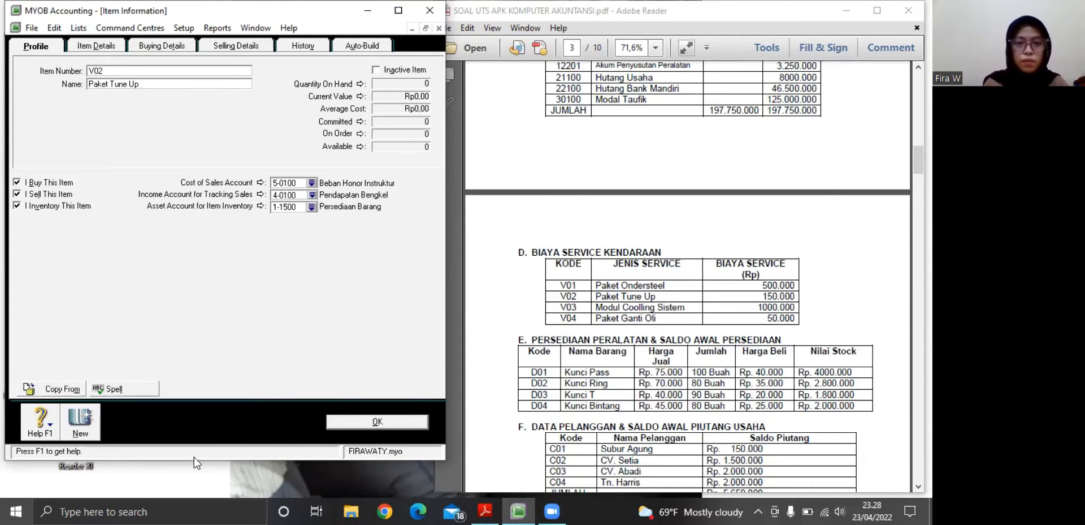
# Set item V02's base selling price to Rp150.000
pyautogui.click(176, 48)
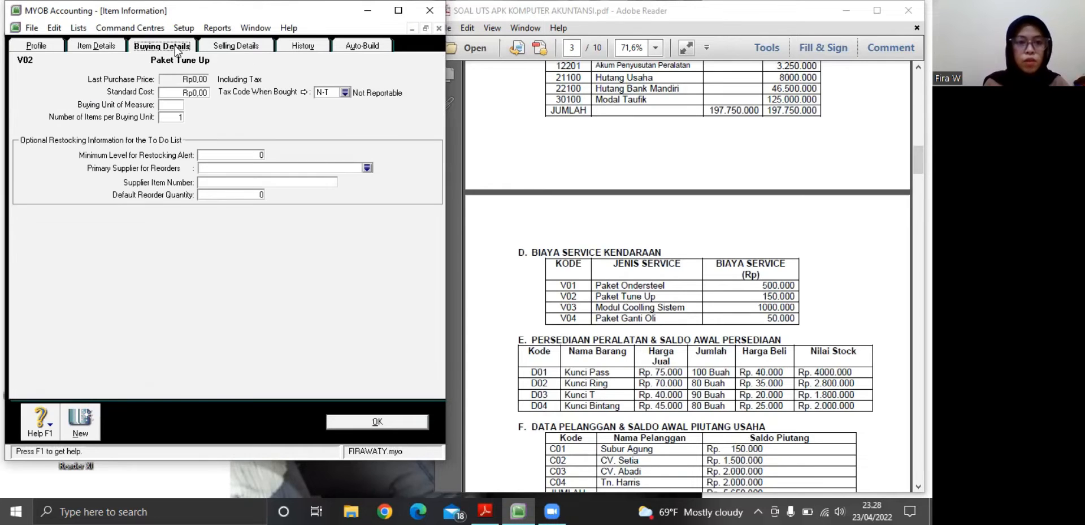
pyautogui.click(236, 49)
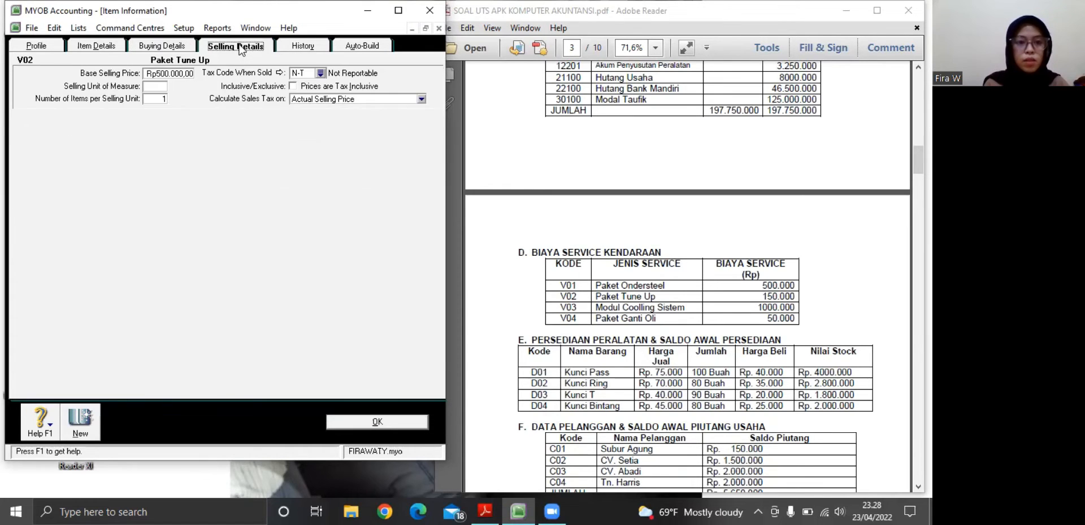
pyautogui.click(184, 71)
pyautogui.press('BackSpace')
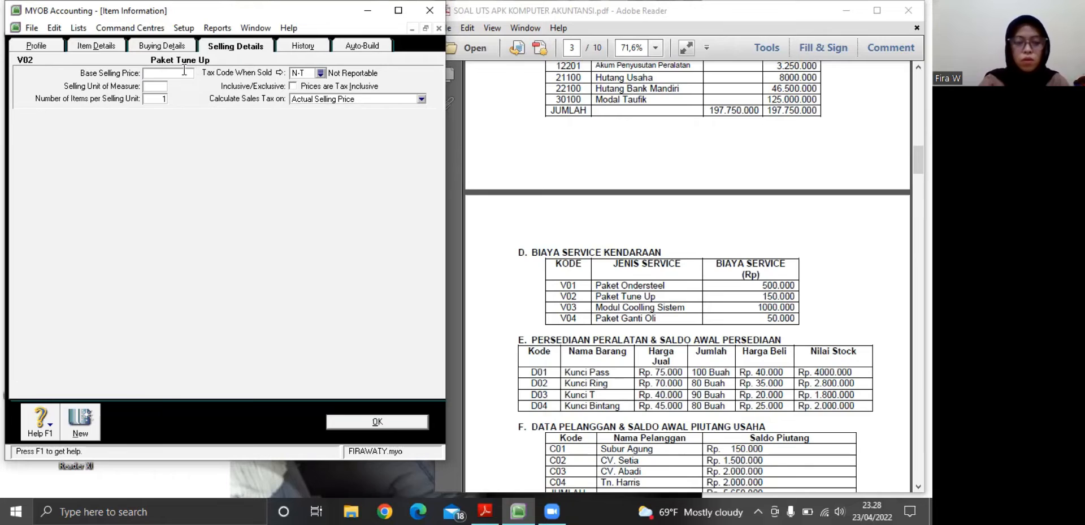
pyautogui.write('150000')
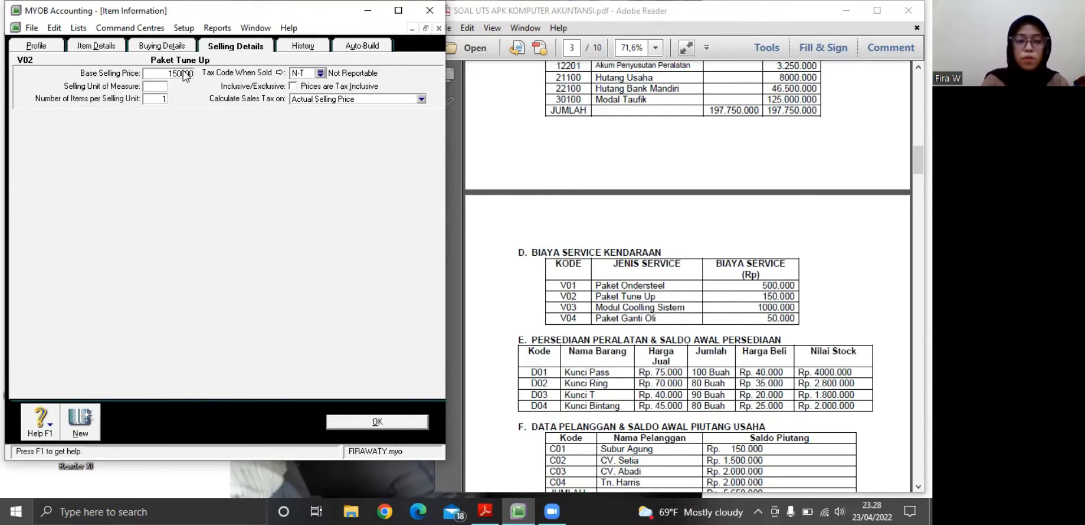
pyautogui.press('Tab')
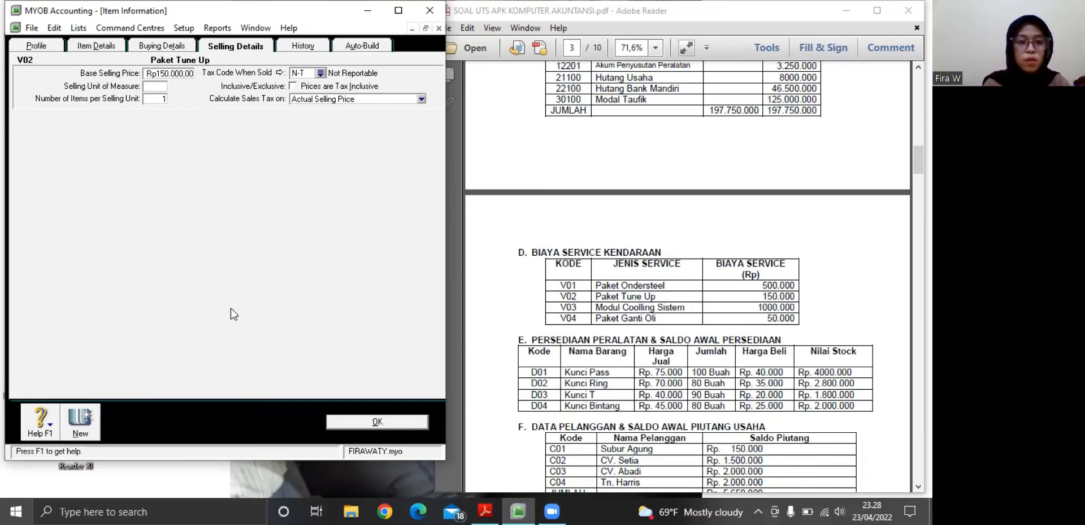
# Create a new item with number V03 and name Modul Coolling Sistem
pyautogui.click(87, 418)
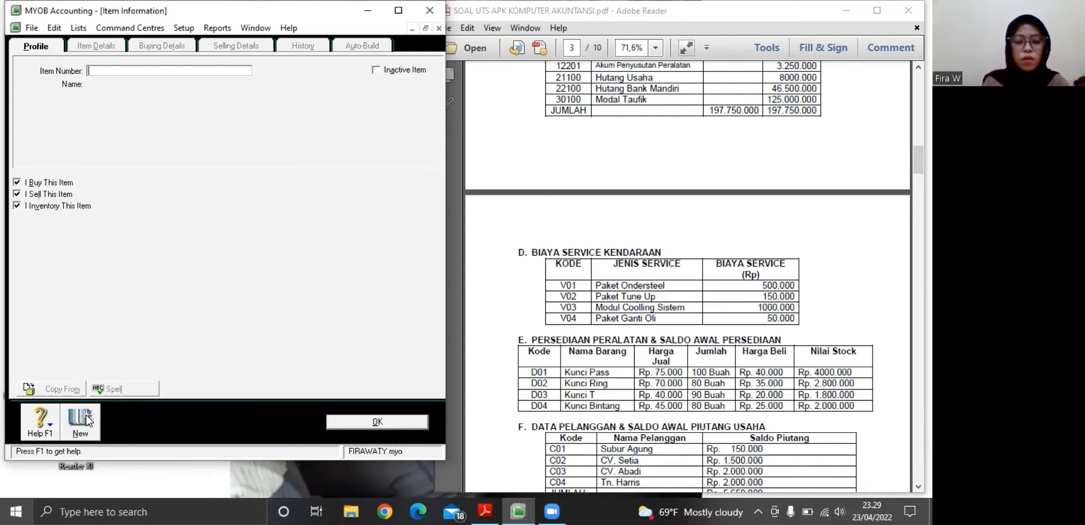
pyautogui.write('V')
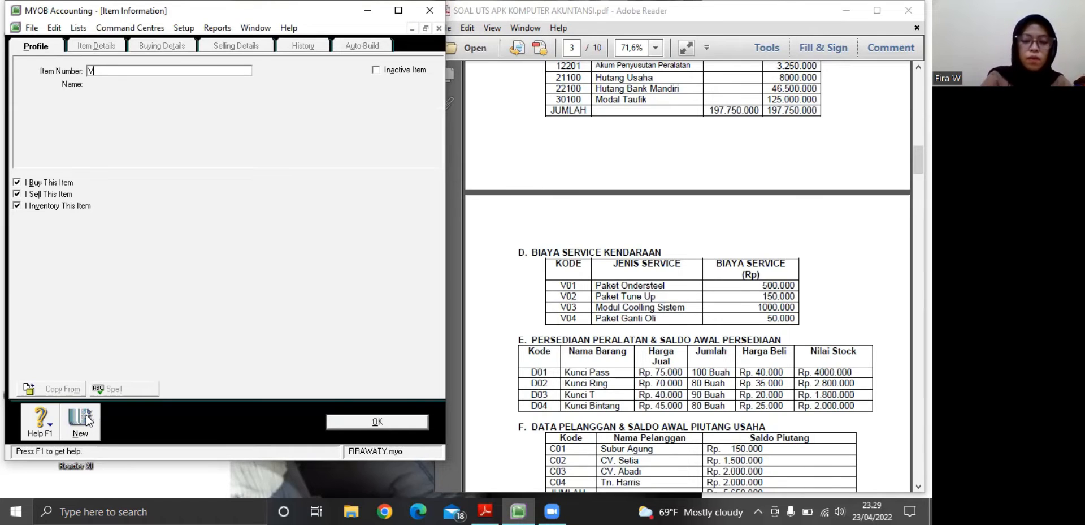
pyautogui.write('03')
pyautogui.press('Tab')
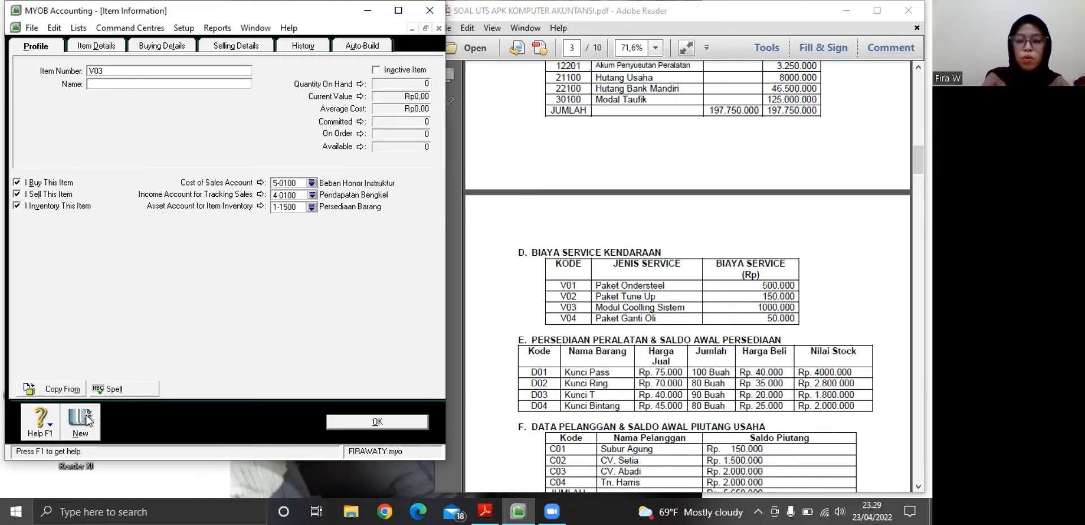
pyautogui.write('Modul')
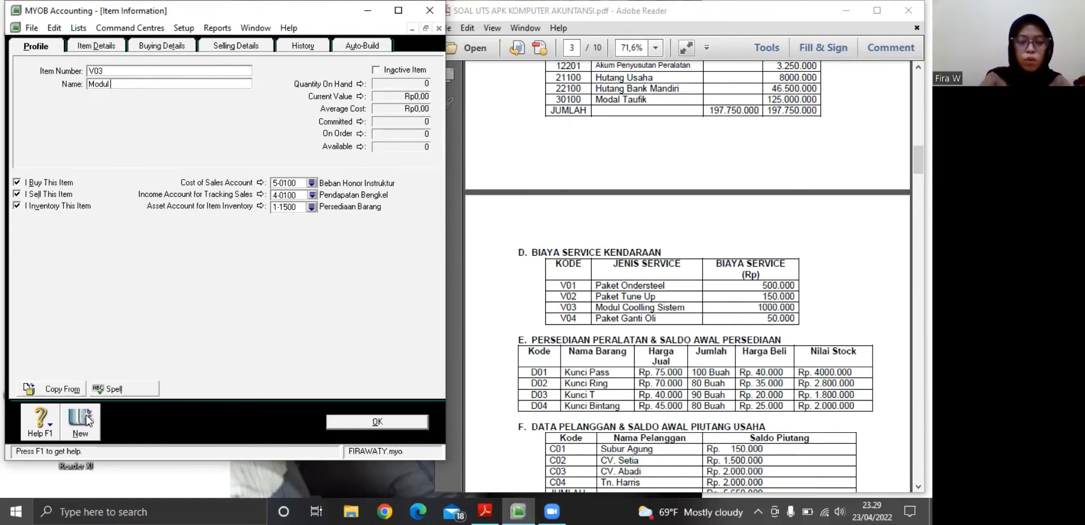
pyautogui.write(' Cooll')
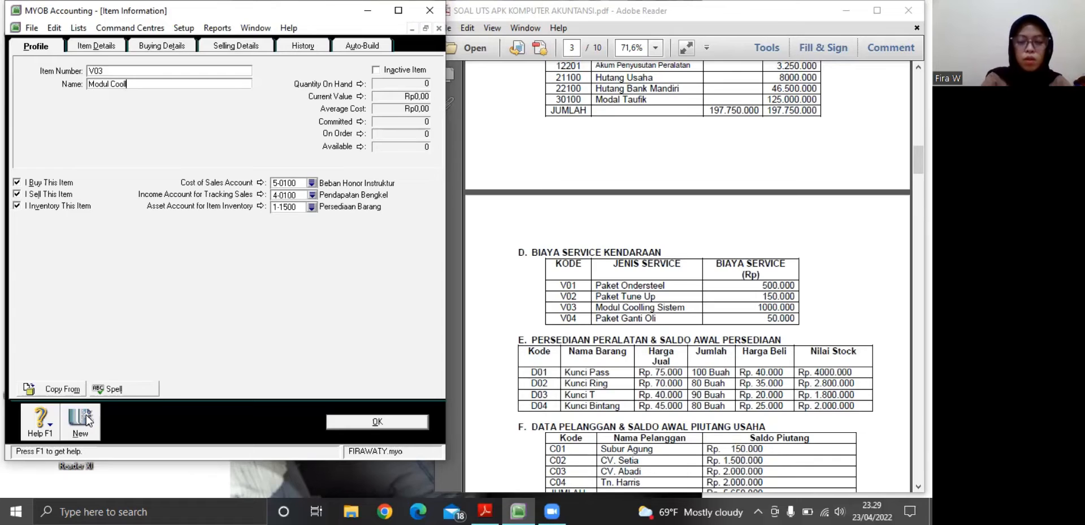
pyautogui.write('ing Sistem')
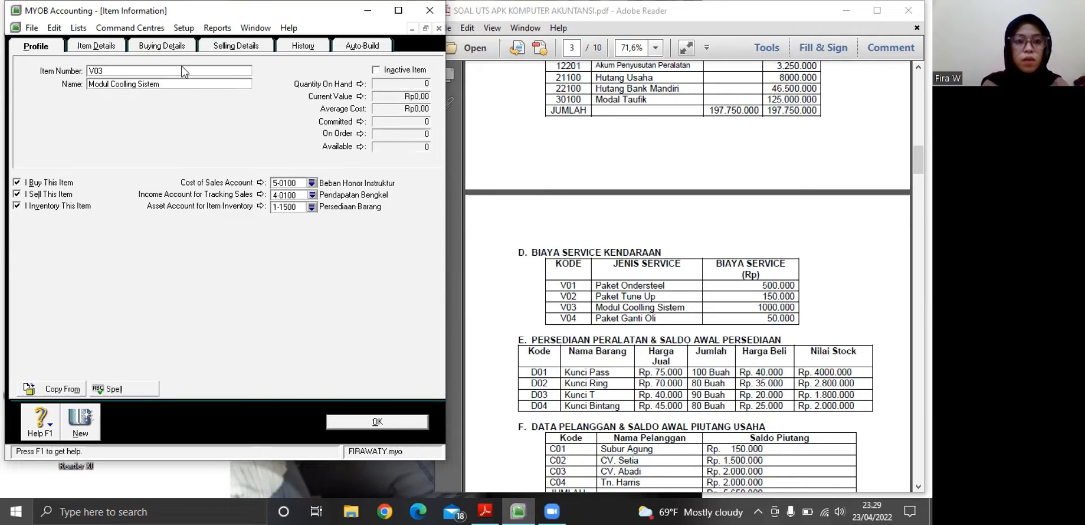
# Set item V03's base selling price to Rp1.000.000 and start another new item record
pyautogui.click(232, 48)
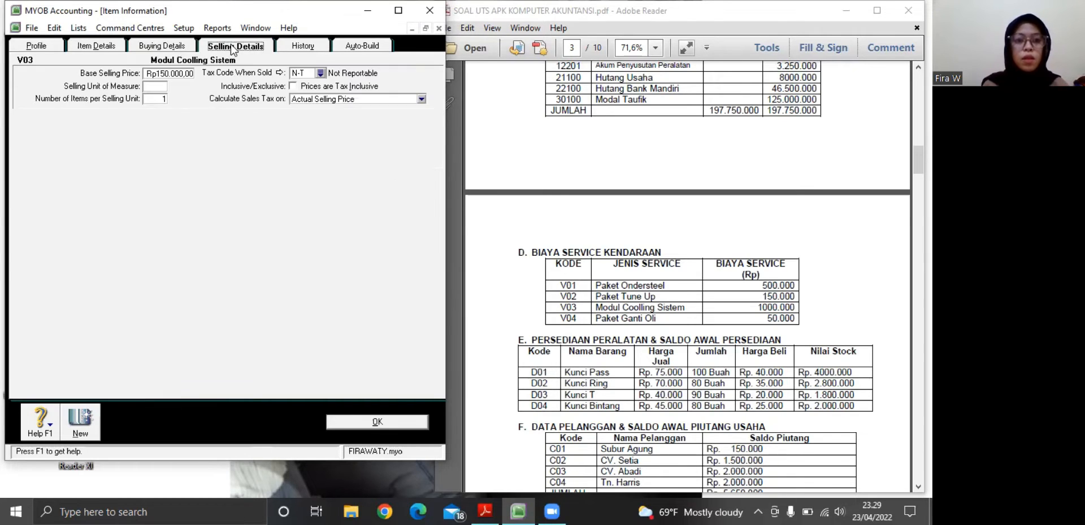
pyautogui.click(182, 72)
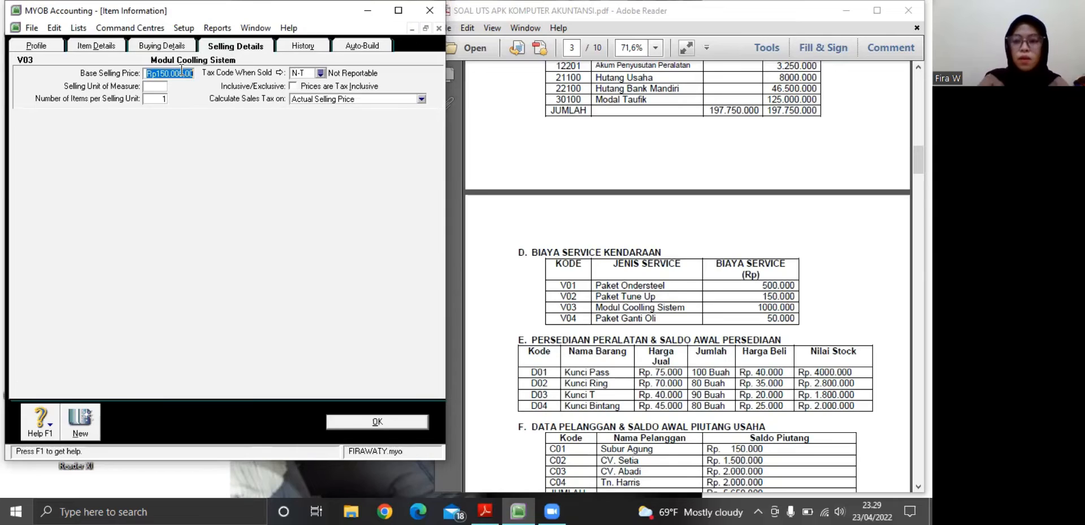
pyautogui.press('BackSpace')
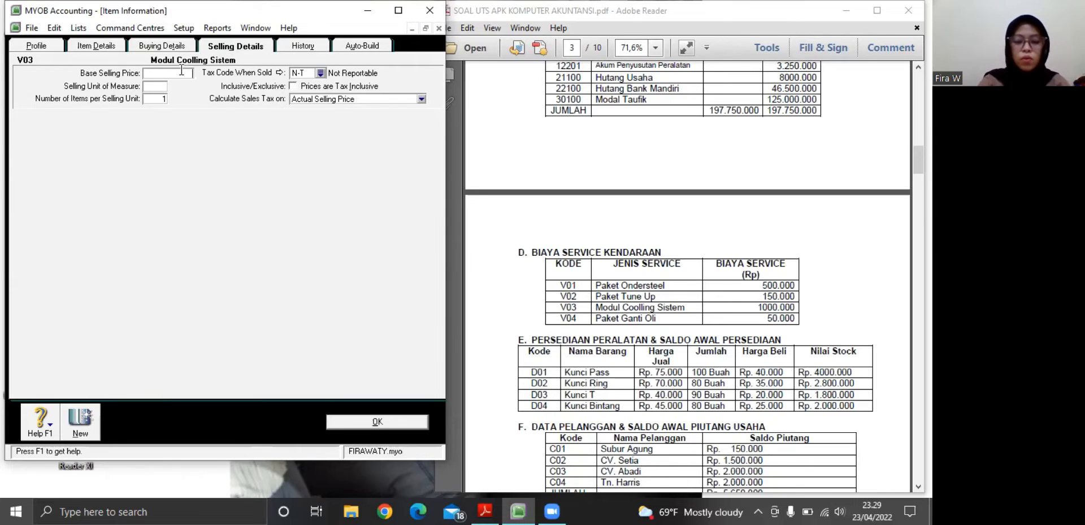
pyautogui.write('1.000.0')
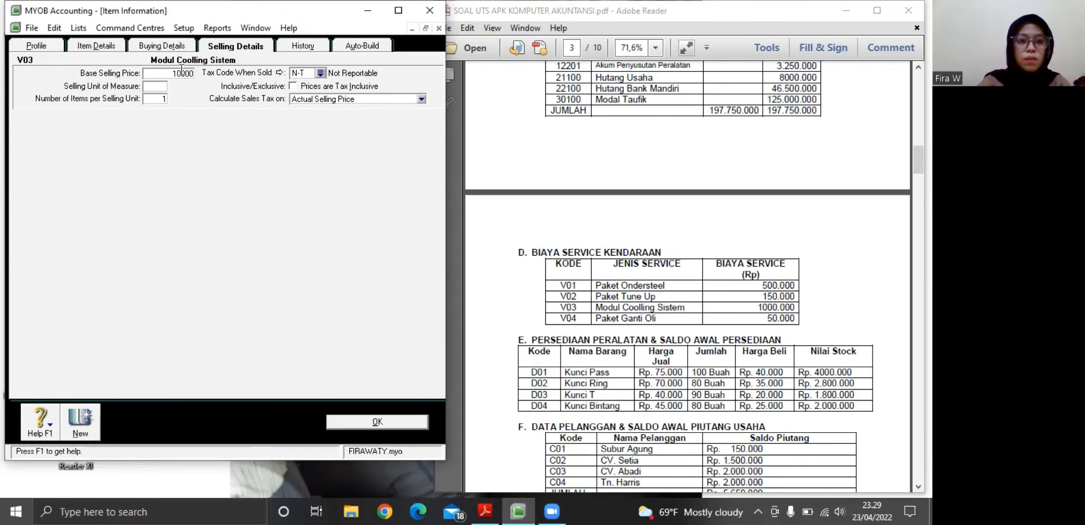
pyautogui.write('00')
pyautogui.press('Tab')
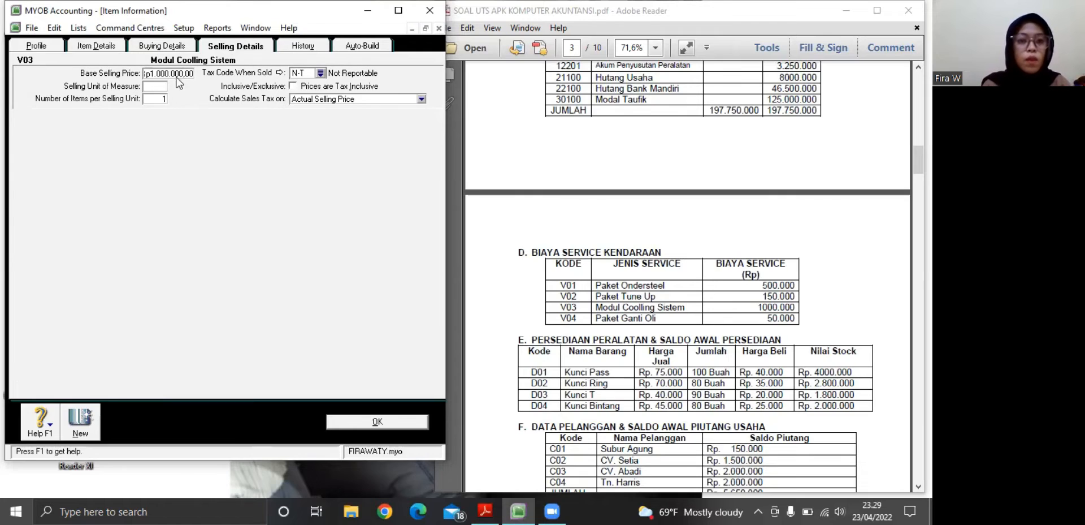
pyautogui.click(85, 421)
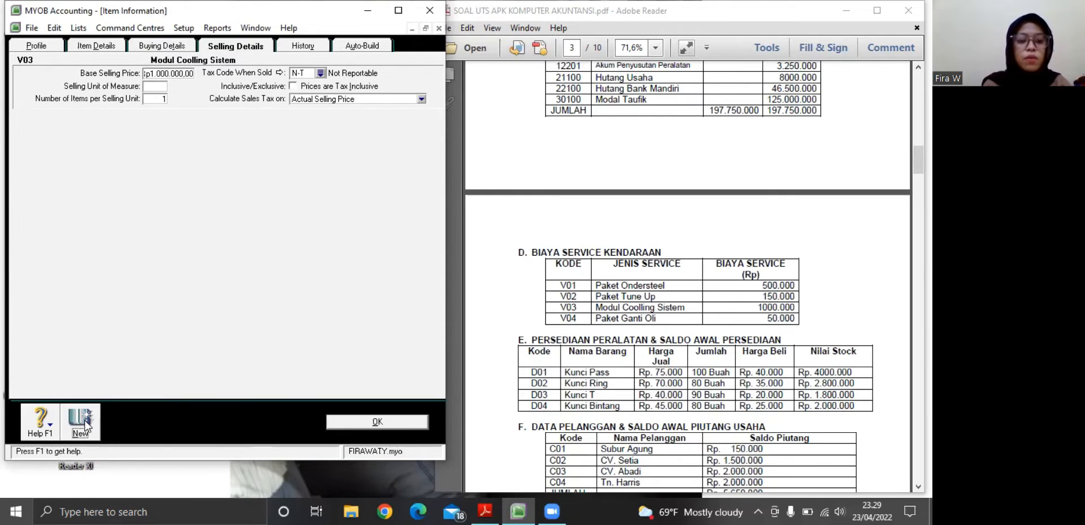
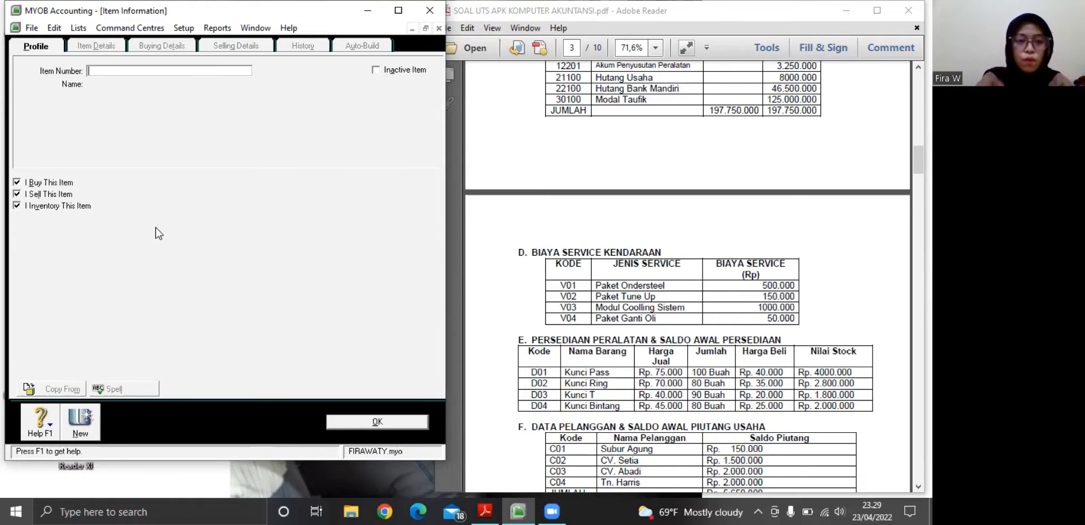
# Enter V04 as the new item's number and name it Paket Ganti Oli
pyautogui.write('V04')
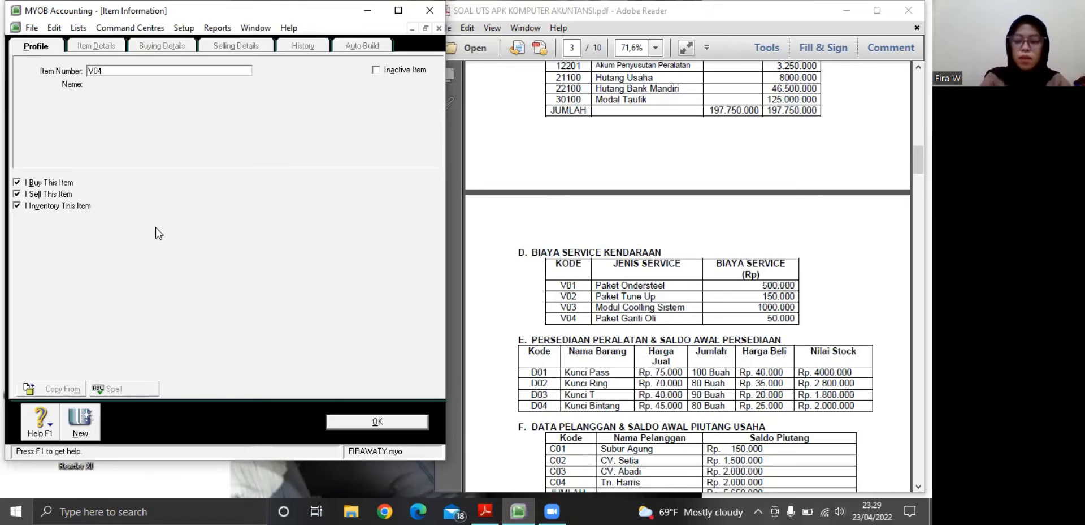
pyautogui.press('Tab')
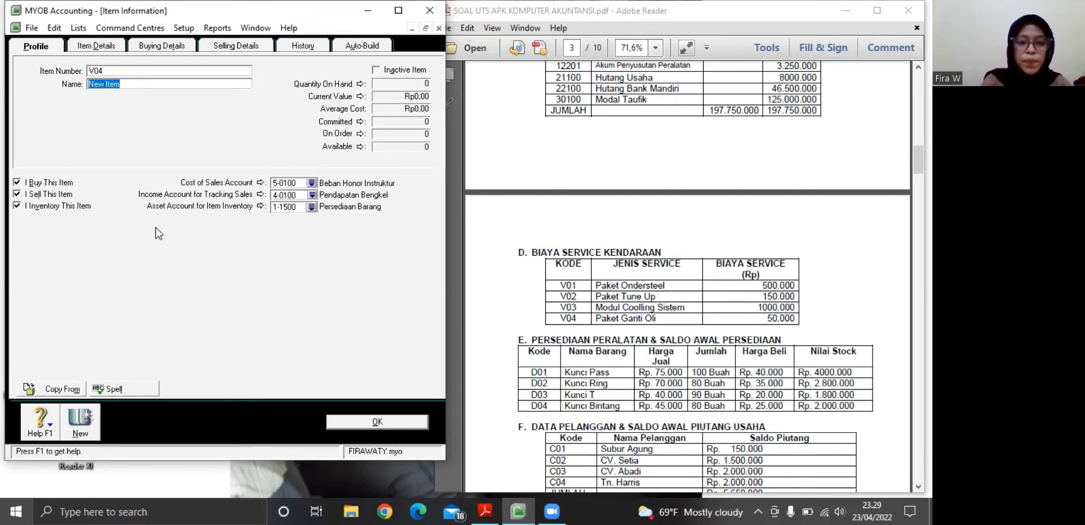
pyautogui.press('BackSpace')
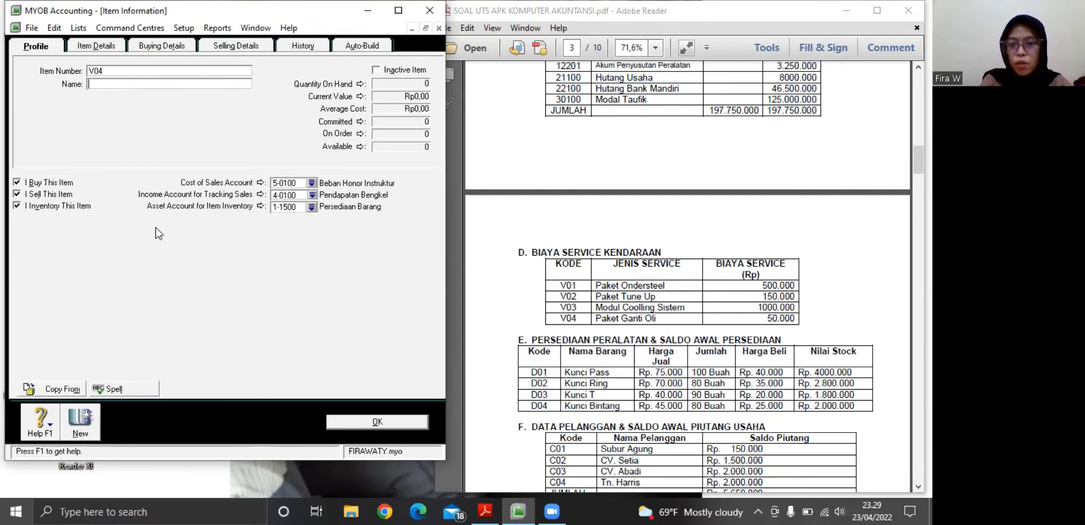
pyautogui.write('P')
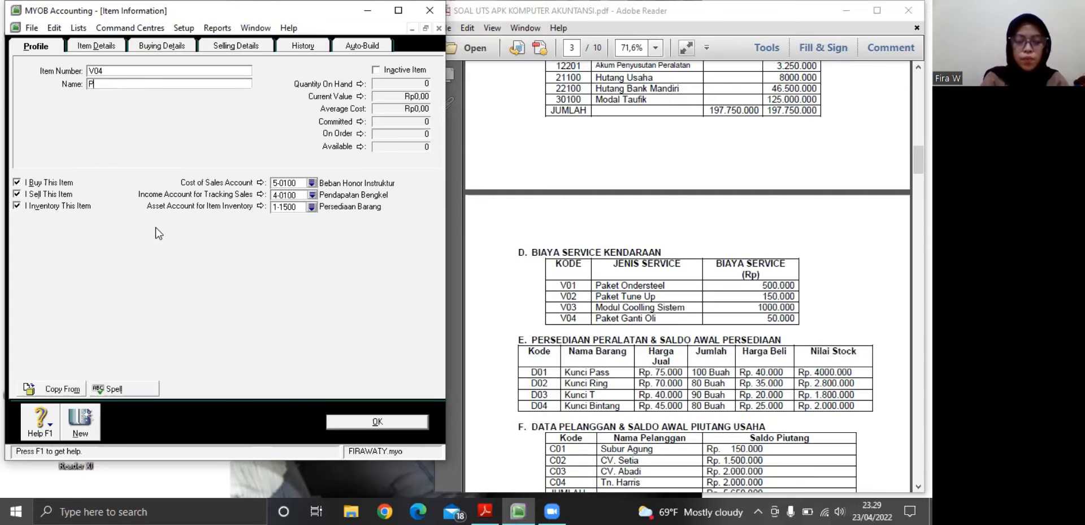
pyautogui.write('aket g')
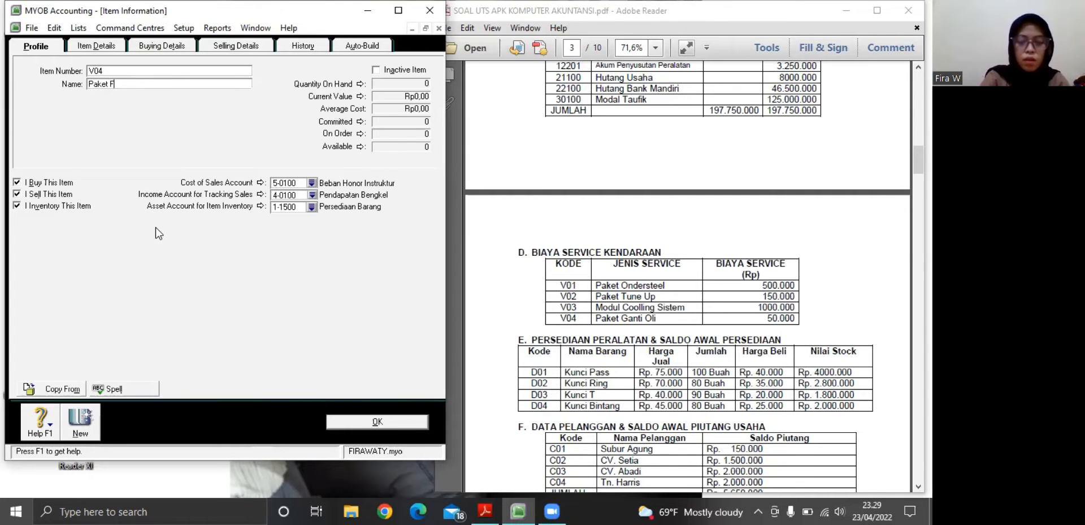
pyautogui.press('BackSpace')
pyautogui.write('G')
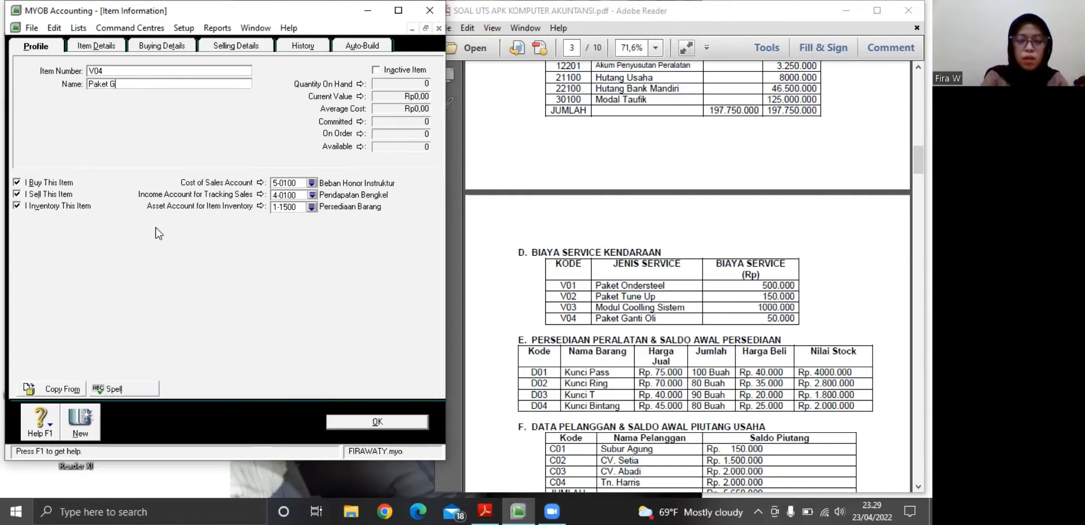
pyautogui.write('anti ')
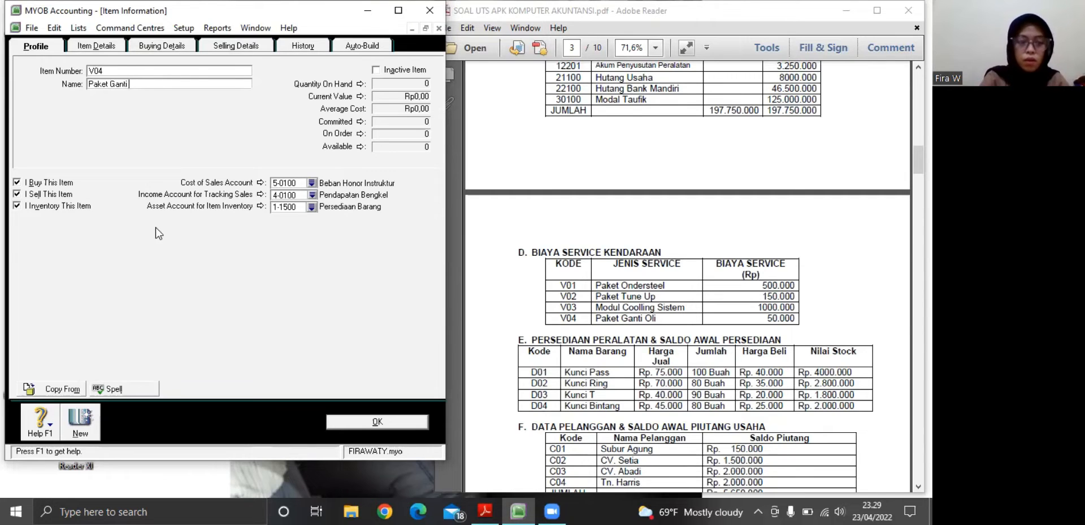
pyautogui.write('Oli')
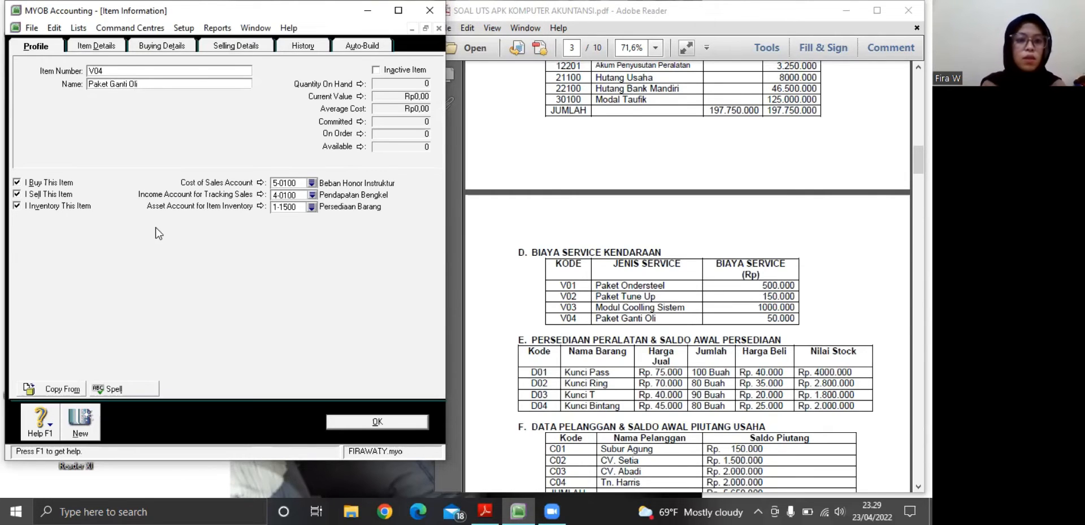
# Set item V04's base selling price to Rp50.000 and save the item record
pyautogui.click(206, 44)
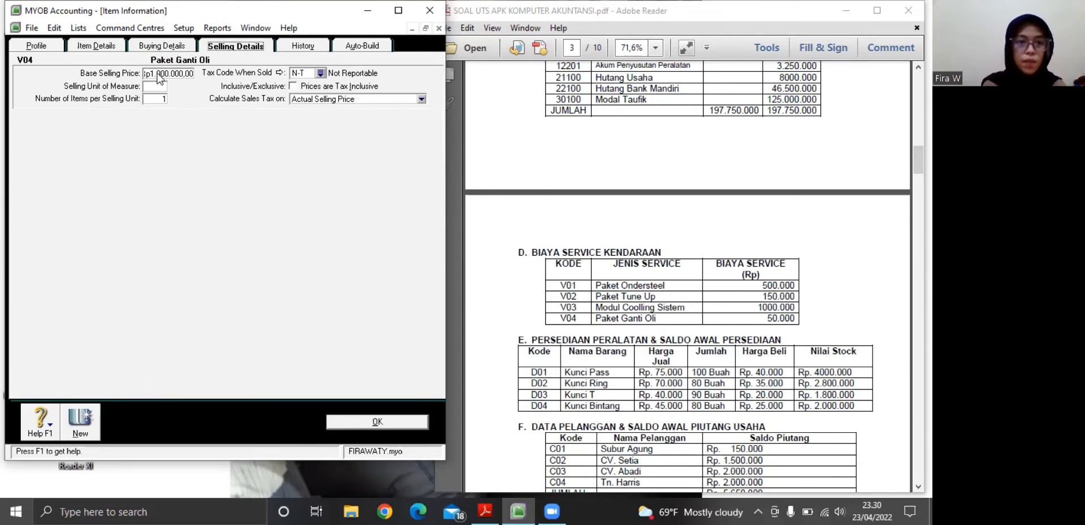
pyautogui.click(159, 74)
pyautogui.press('BackSpace')
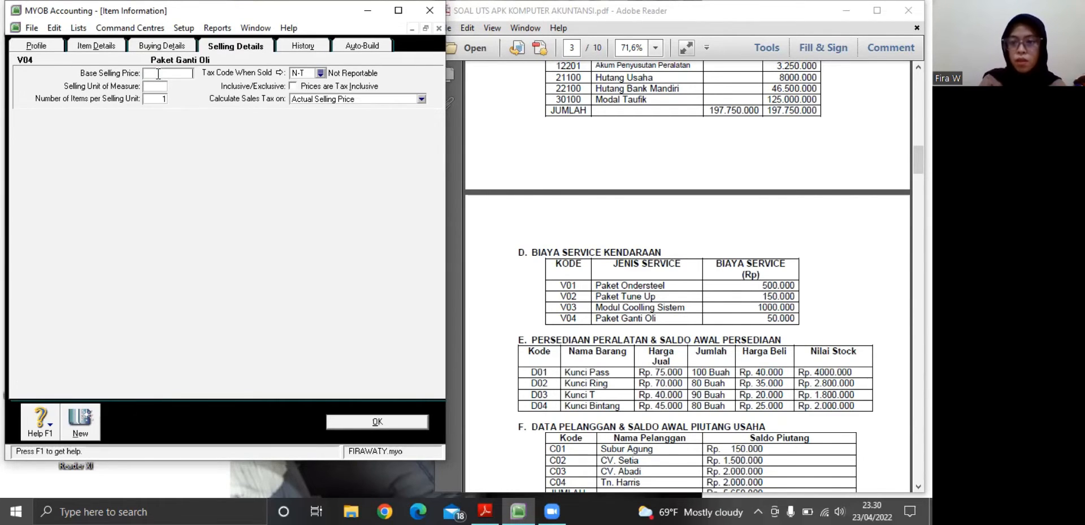
pyautogui.write('50000')
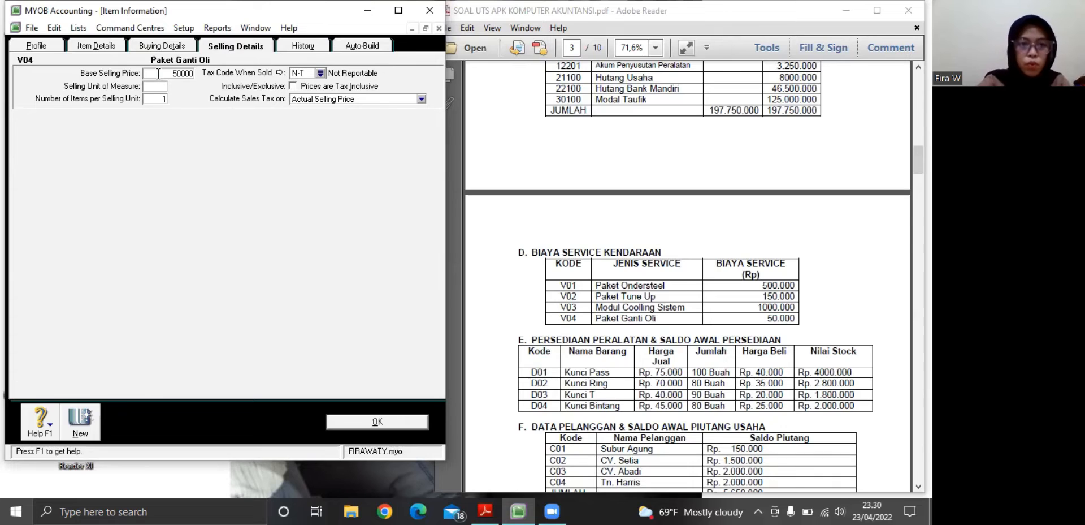
pyautogui.press('Tab')
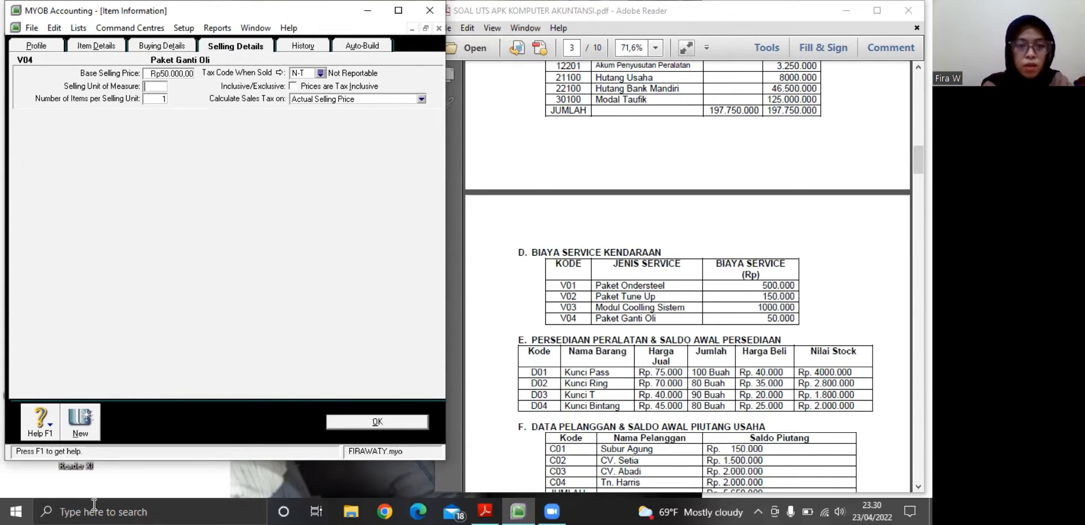
pyautogui.click(354, 425)
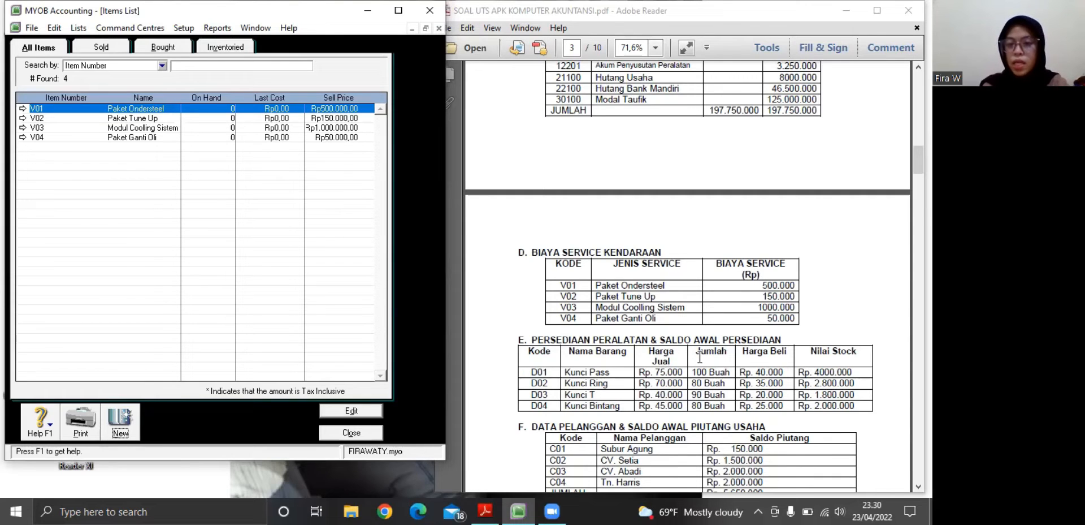
# Create a new item with number D01 and name Kunci Pass from the PDF's inventory table
pyautogui.click(918, 485)
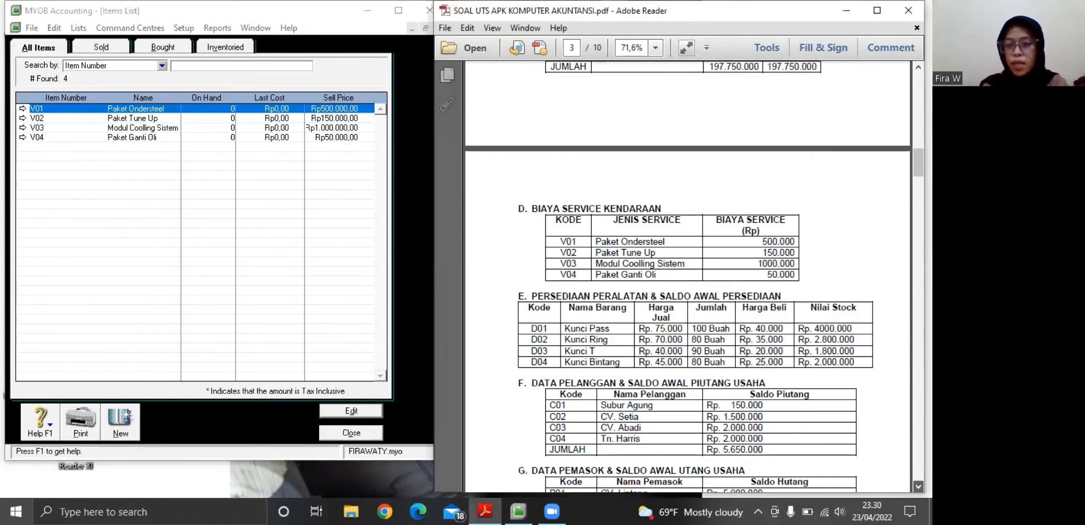
pyautogui.click(919, 486)
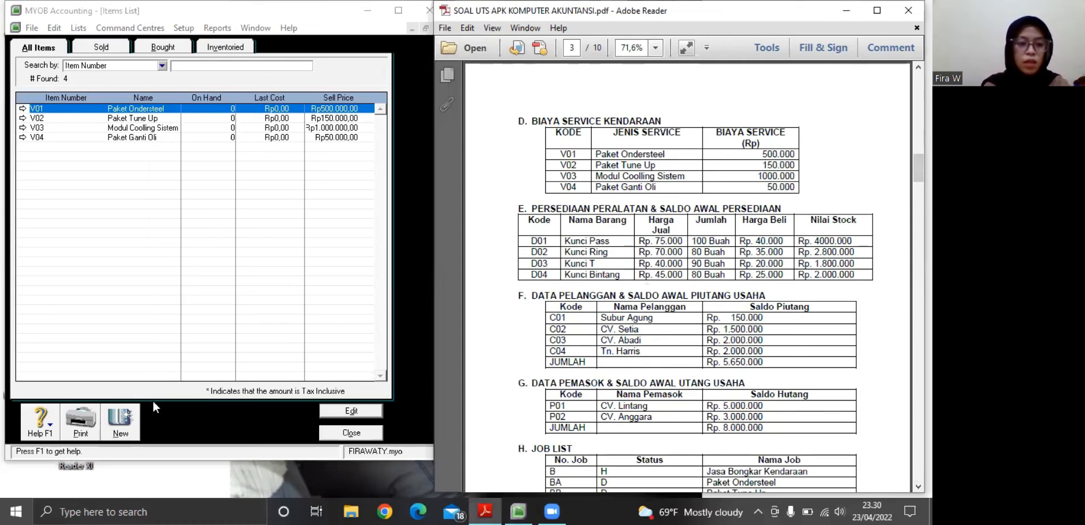
pyautogui.click(121, 423)
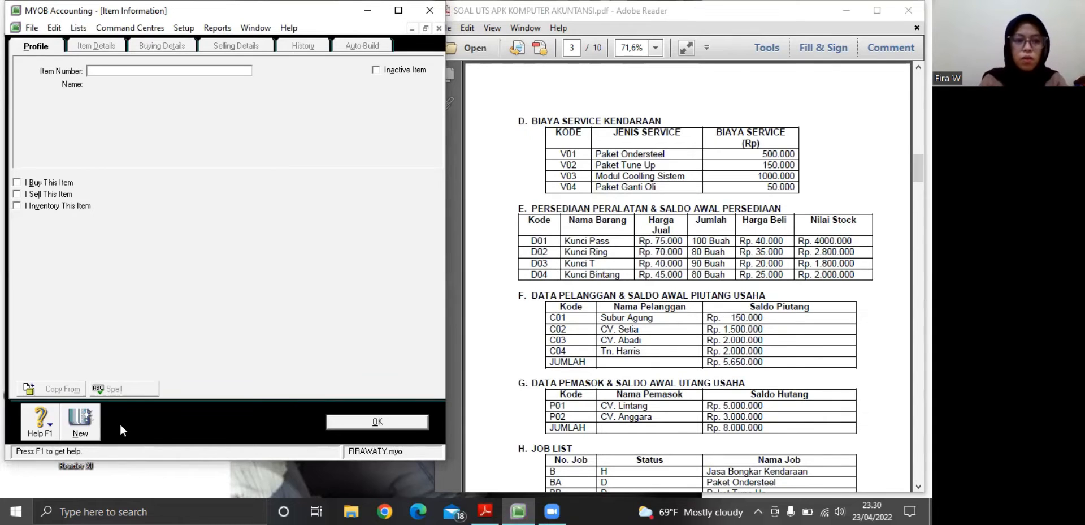
pyautogui.write('D01')
pyautogui.press('Tab')
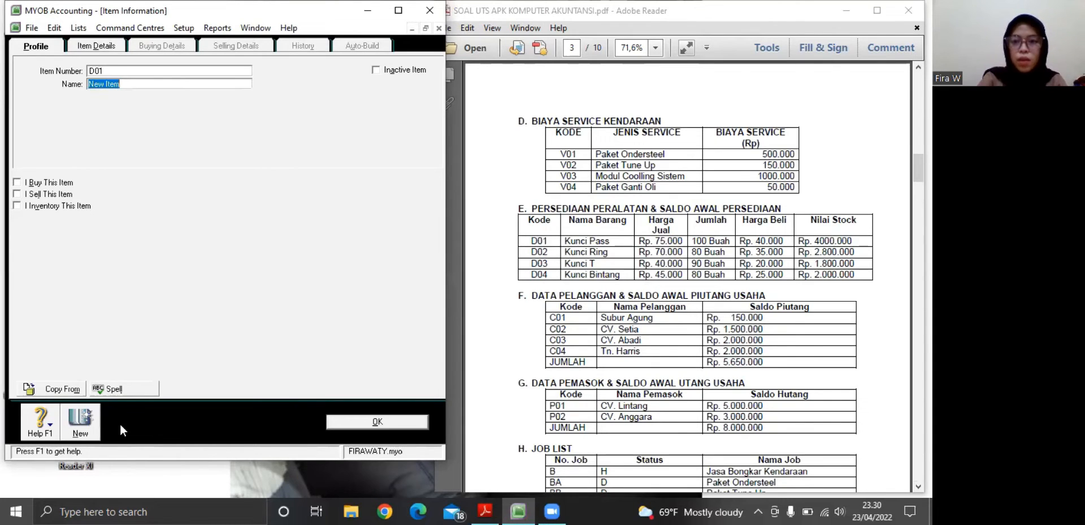
pyautogui.press('BackSpace')
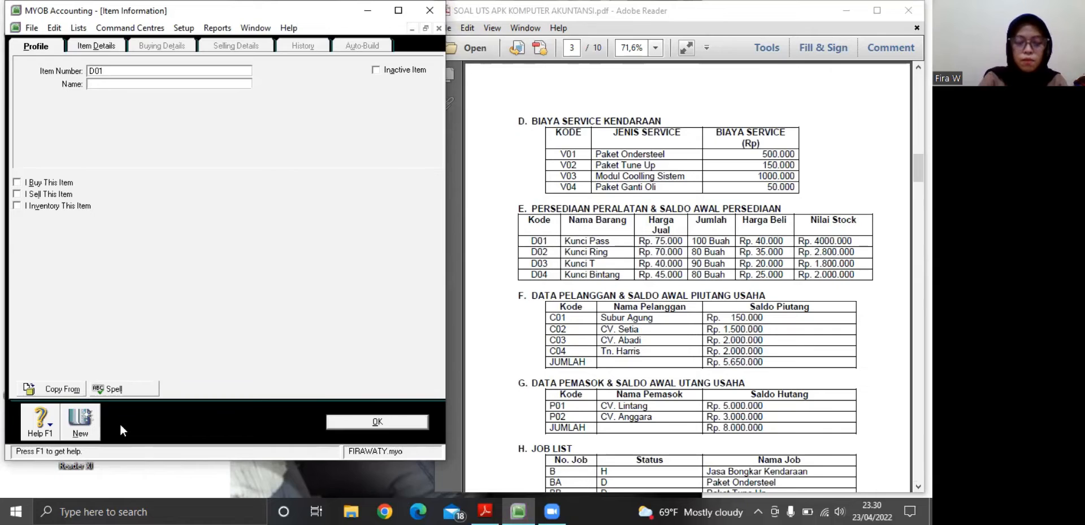
pyautogui.write('K')
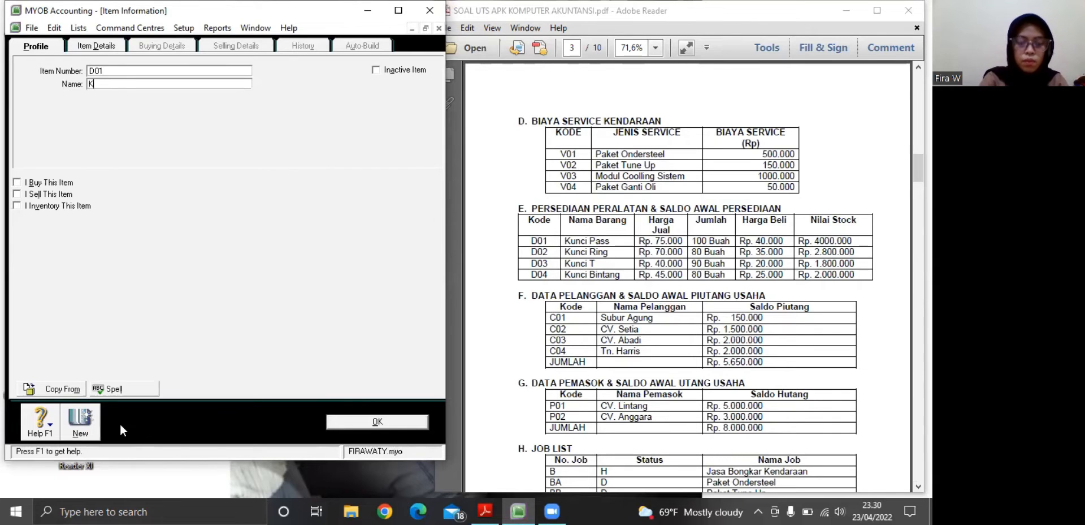
pyautogui.write('unci Pass')
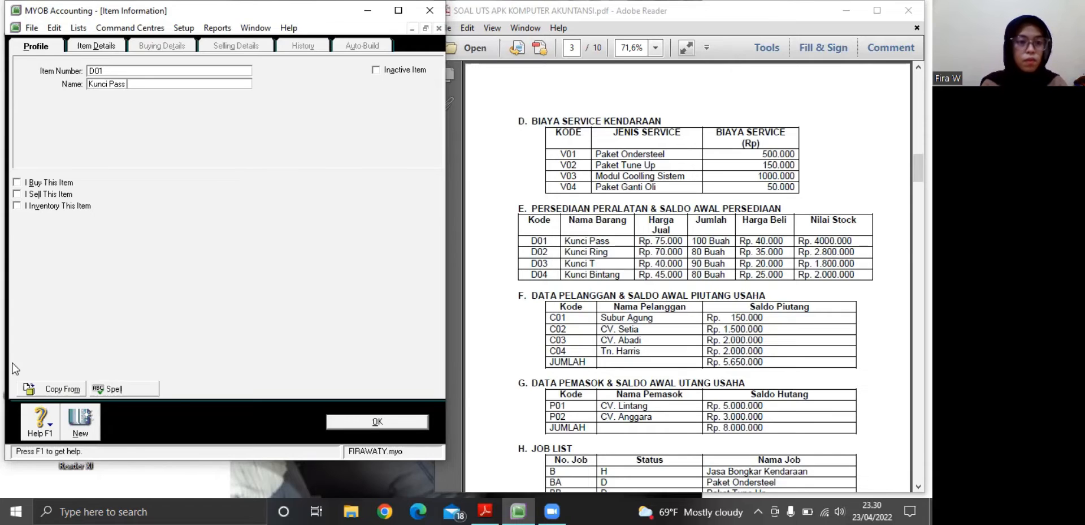
# Mark item D01 as bought, sold and inventoried
pyautogui.click(17, 182)
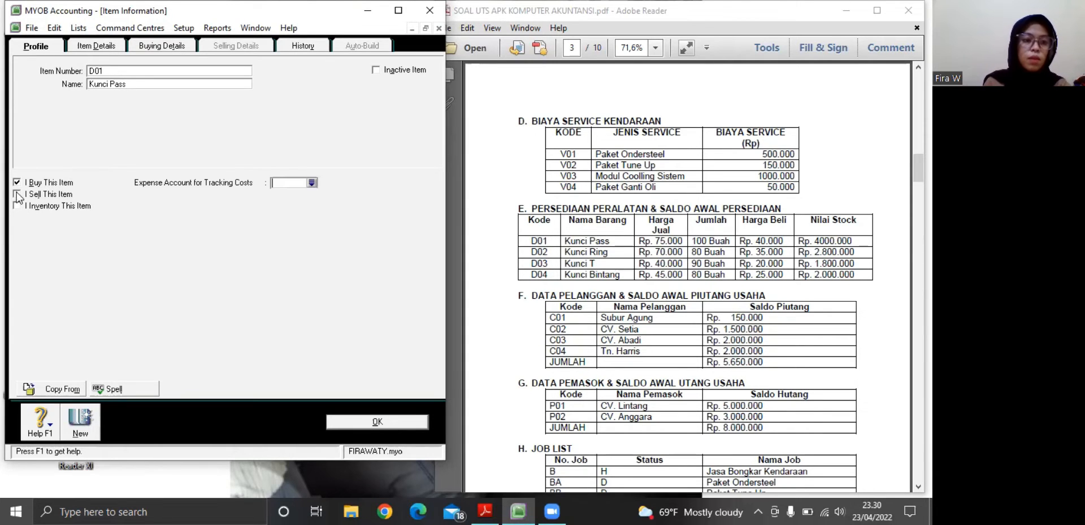
pyautogui.click(17, 194)
pyautogui.click(17, 206)
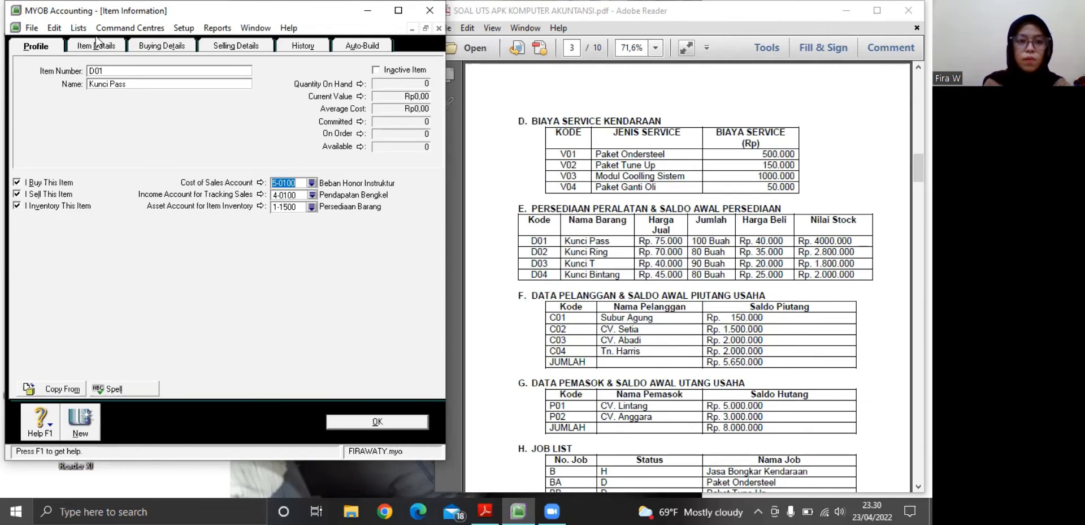
# Set item D01's standard cost to Rp40.000 in its buying details
pyautogui.click(159, 48)
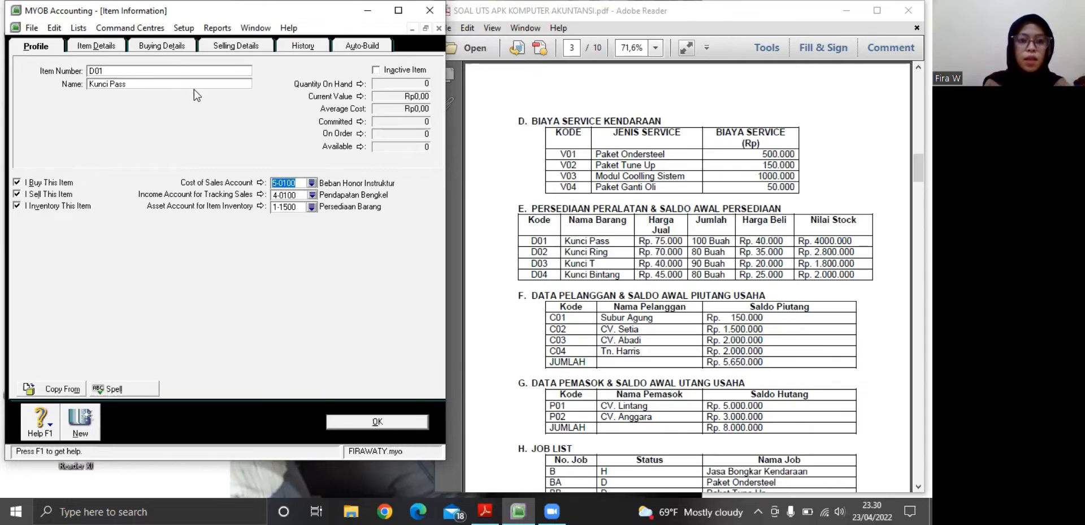
pyautogui.click(203, 92)
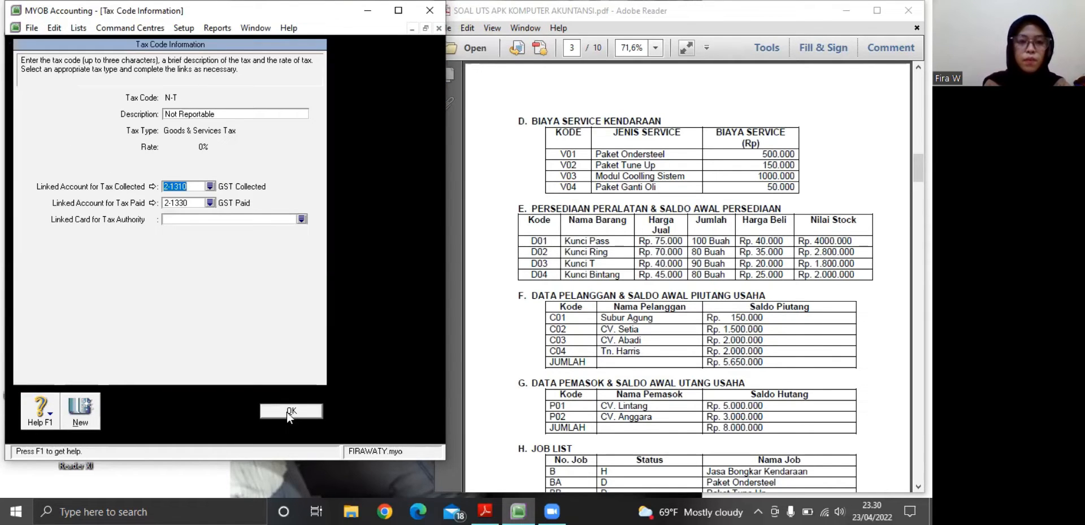
pyautogui.click(287, 411)
pyautogui.click(196, 93)
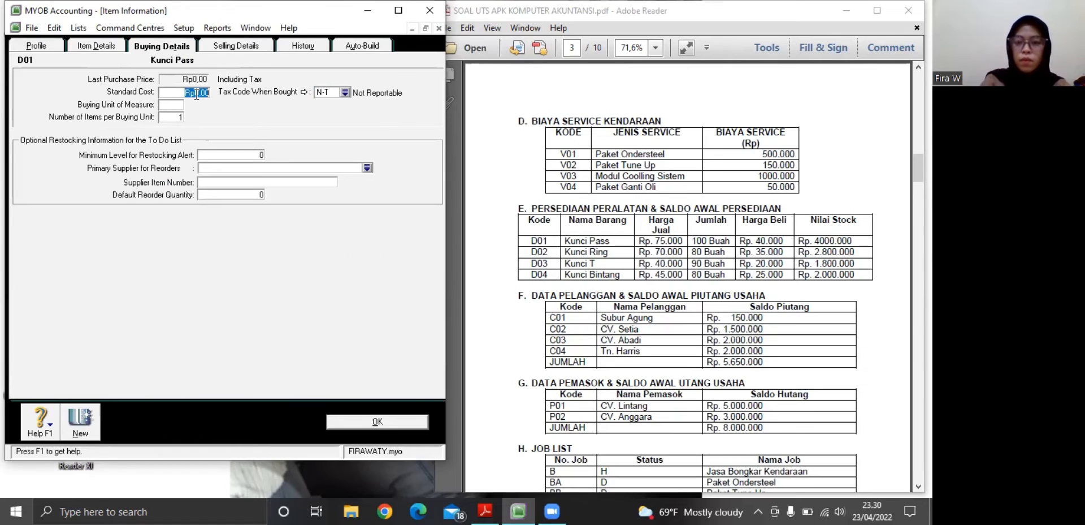
pyautogui.press('BackSpace')
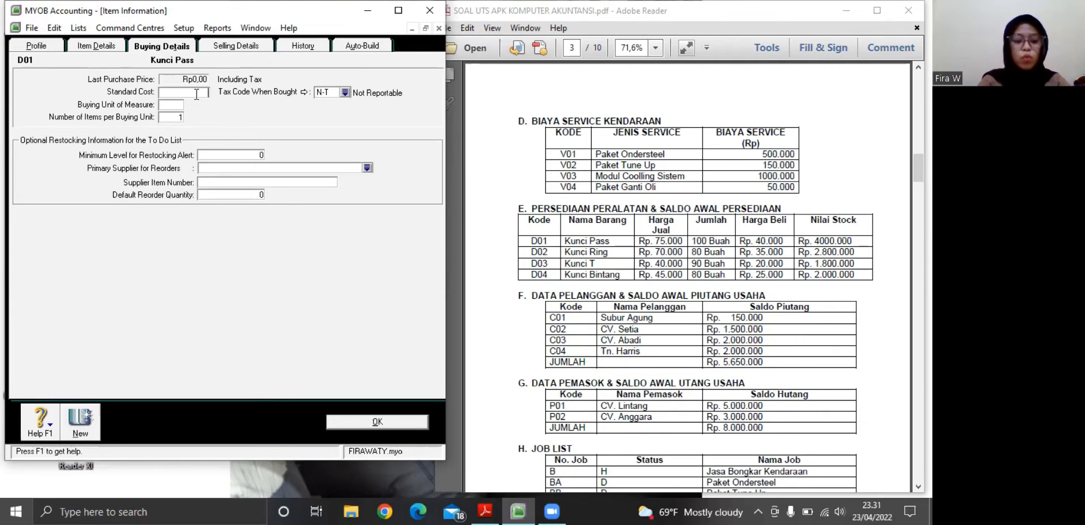
pyautogui.write('0000')
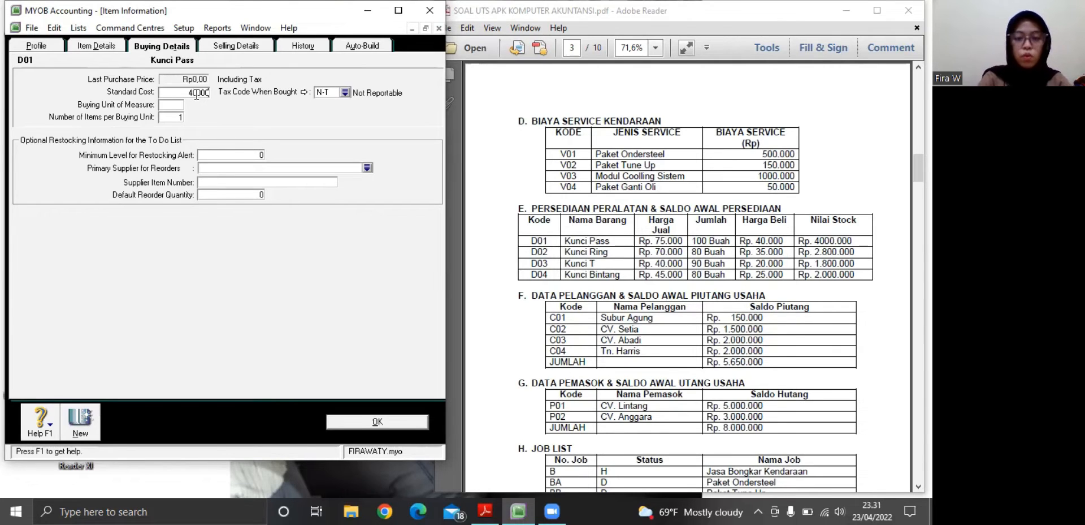
pyautogui.press('Tab')
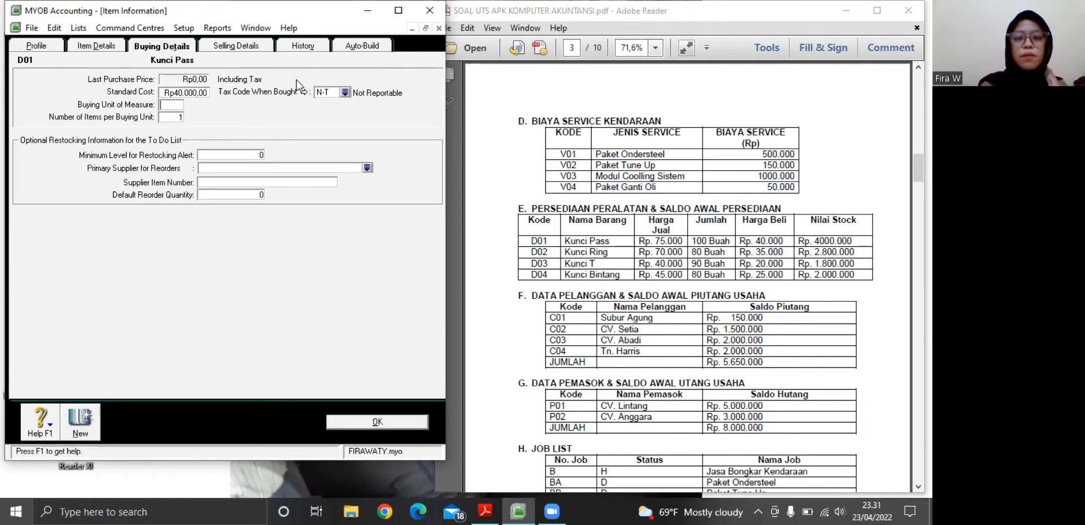
# Set item D01's base selling price to Rp75.000 in its selling details
pyautogui.click(246, 50)
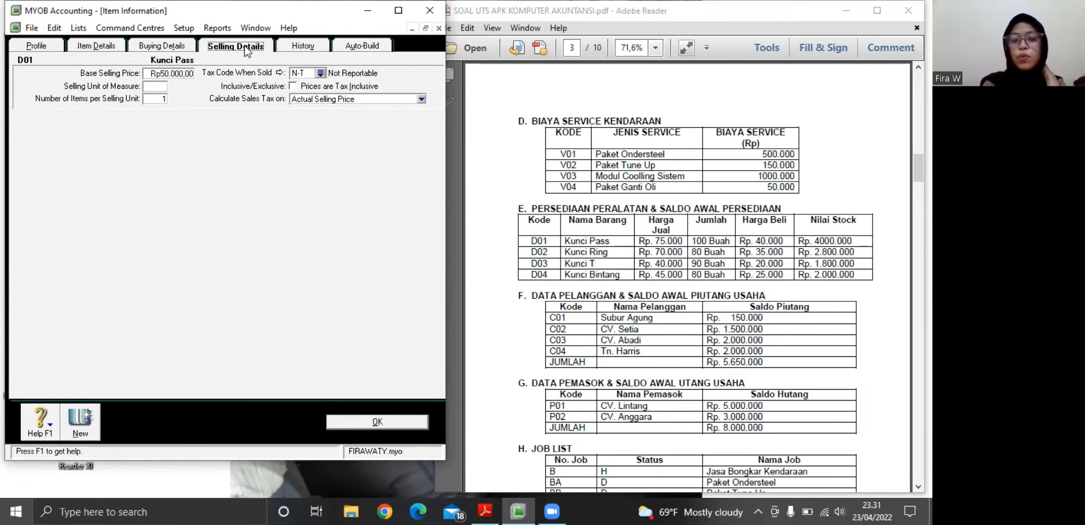
pyautogui.click(184, 72)
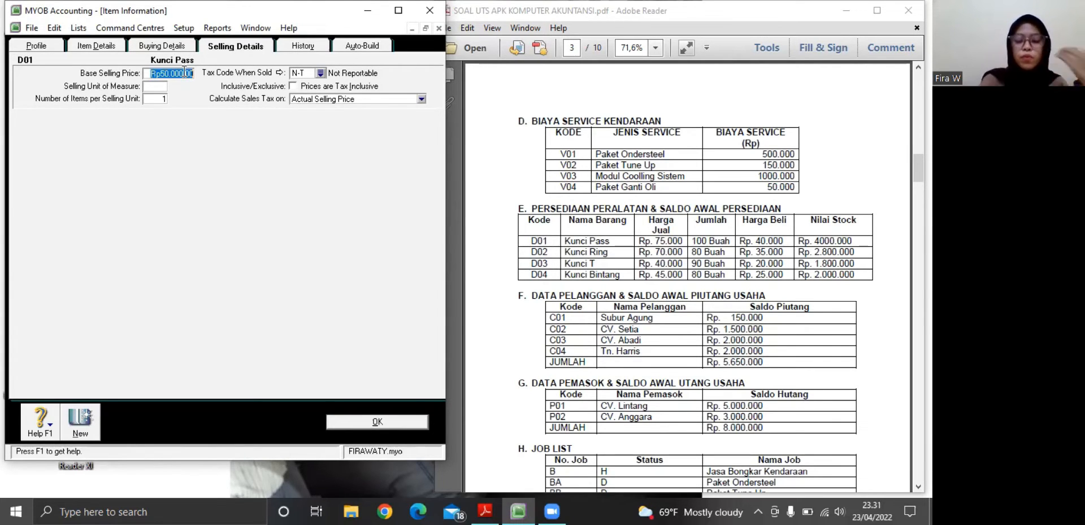
pyautogui.press('BackSpace')
pyautogui.write('7')
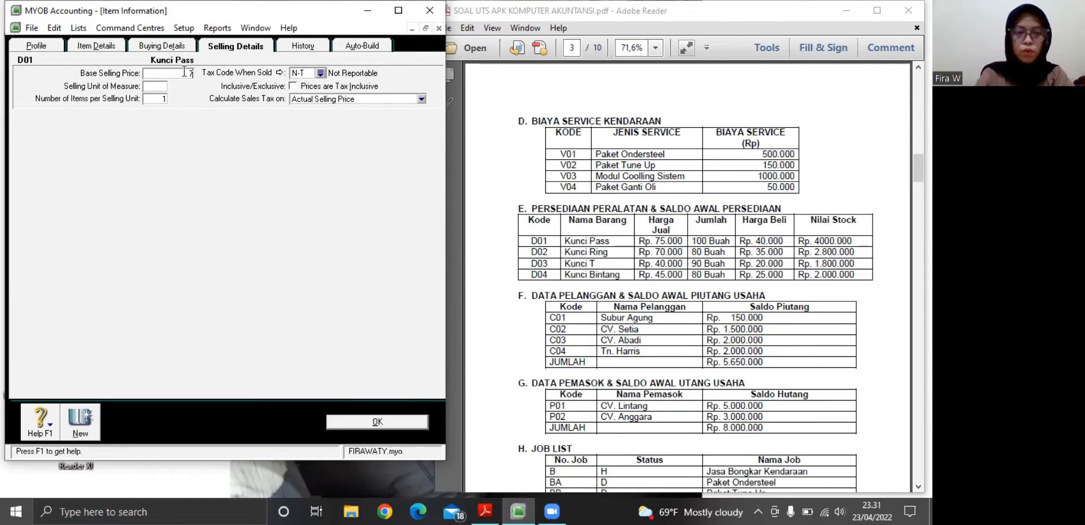
pyautogui.write('5000')
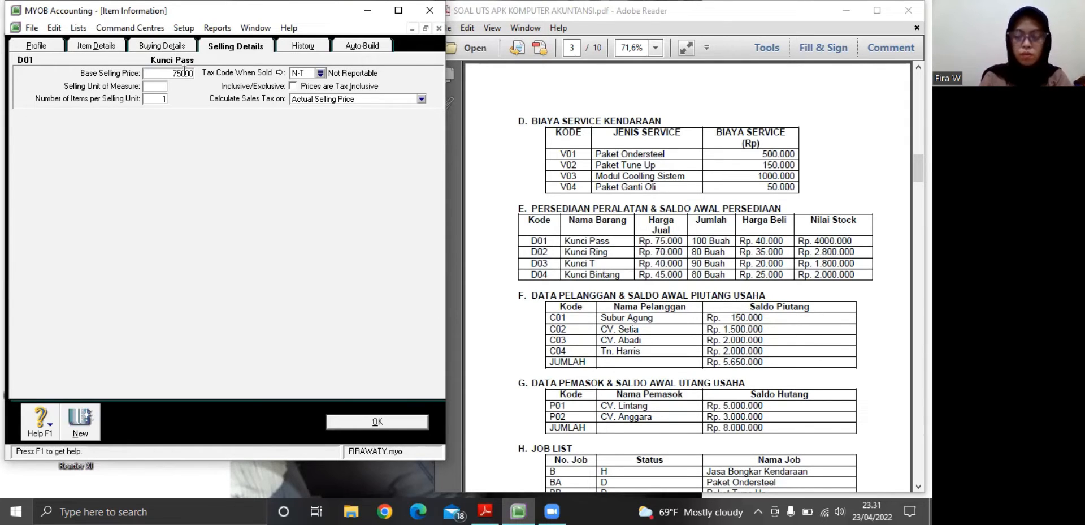
pyautogui.press('Tab')
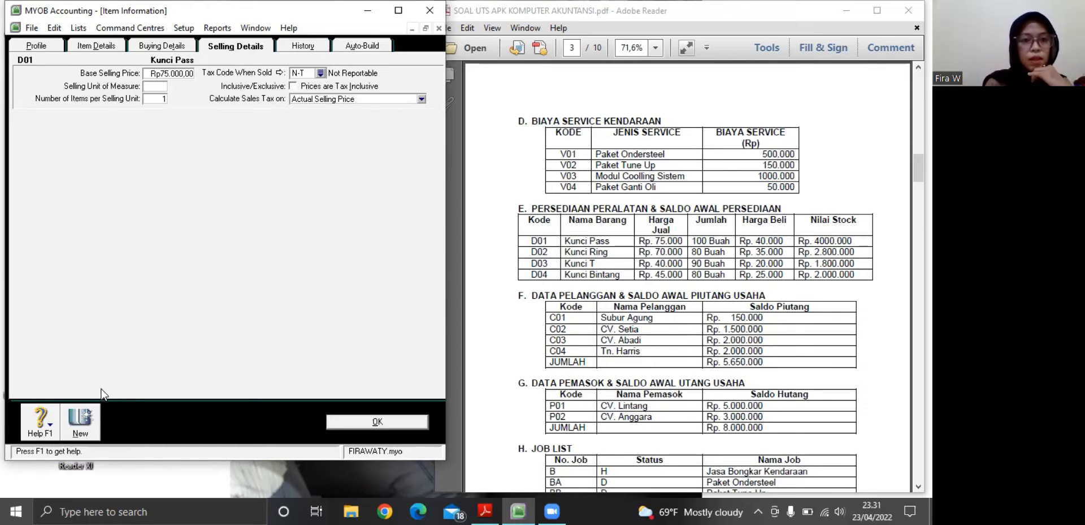
# Create a new item with number D02 and name Kunci Ring from the PDF's inventory table
pyautogui.click(83, 423)
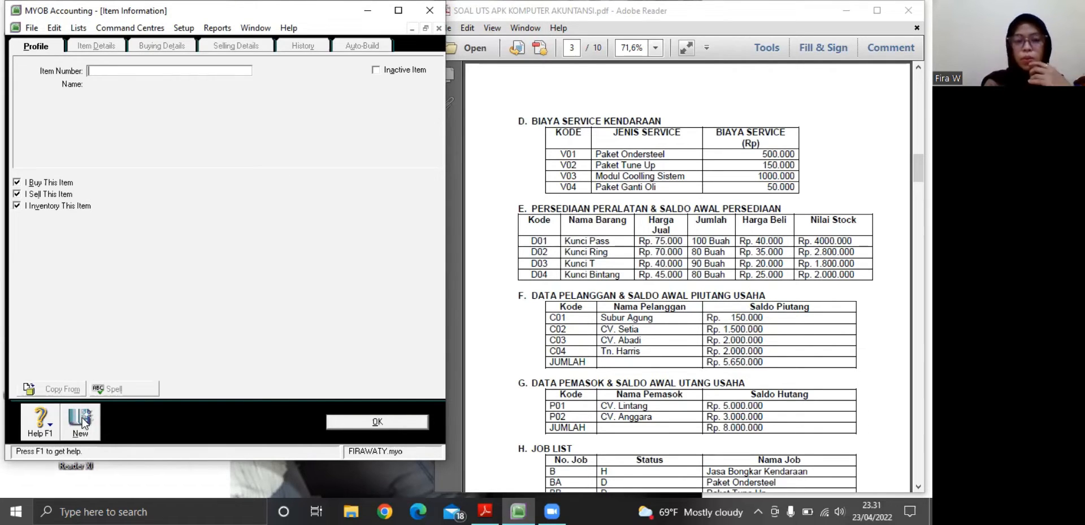
pyautogui.write('D')
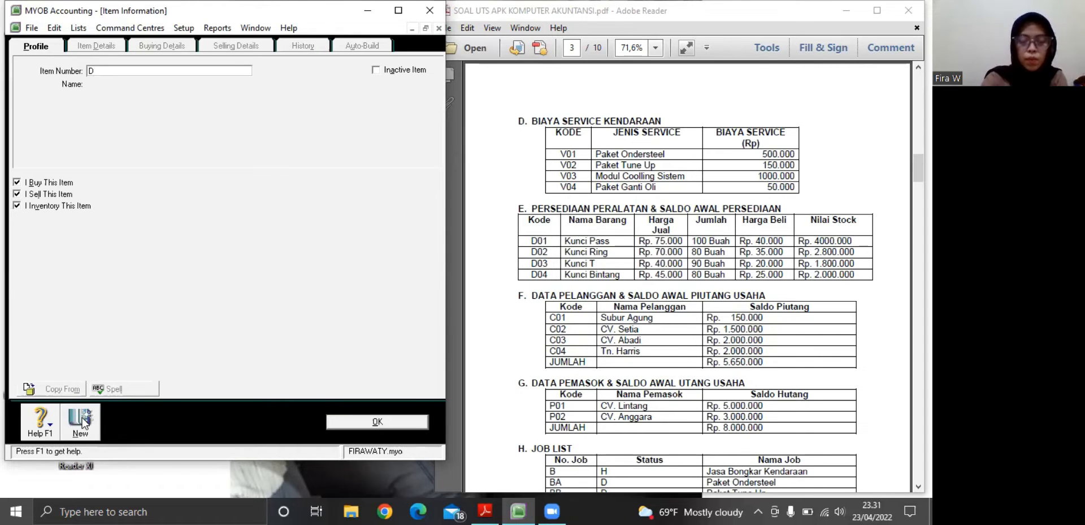
pyautogui.write('02')
pyautogui.press('Tab')
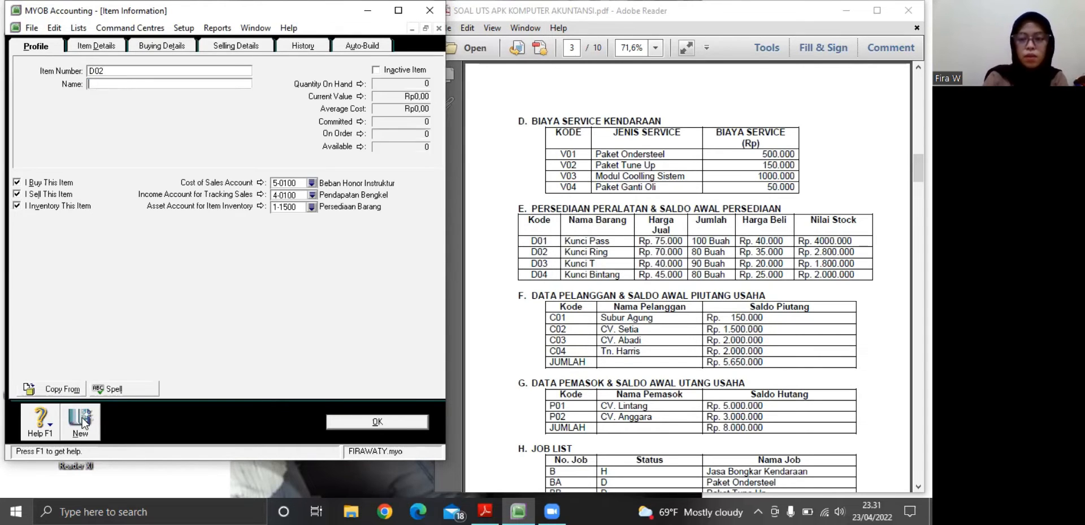
pyautogui.write('k')
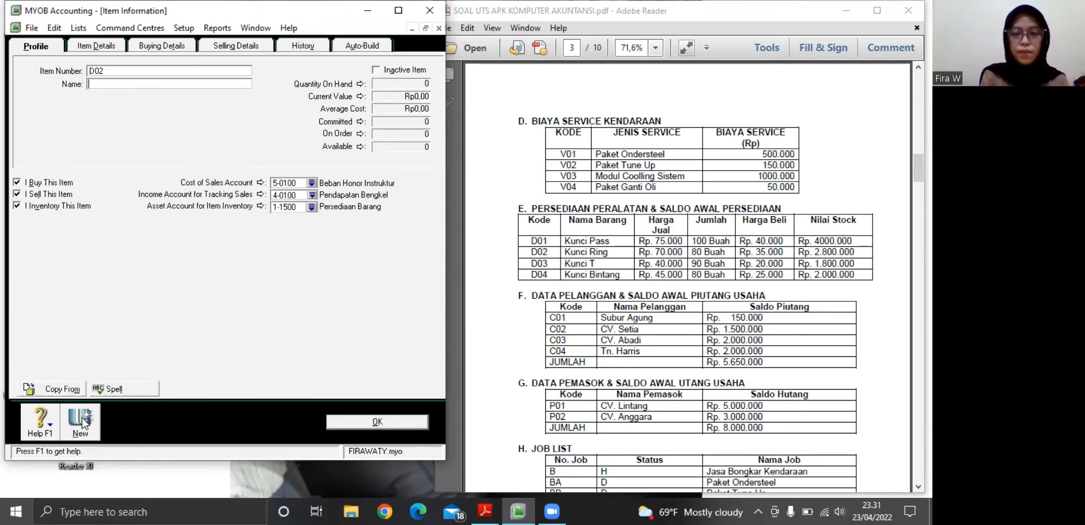
pyautogui.write('Kun')
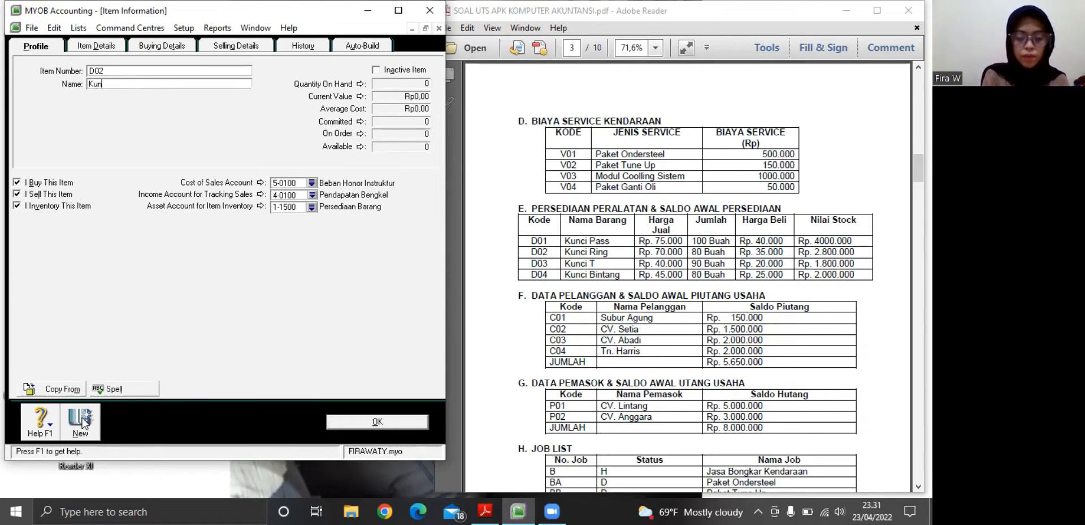
pyautogui.write('ci Ring')
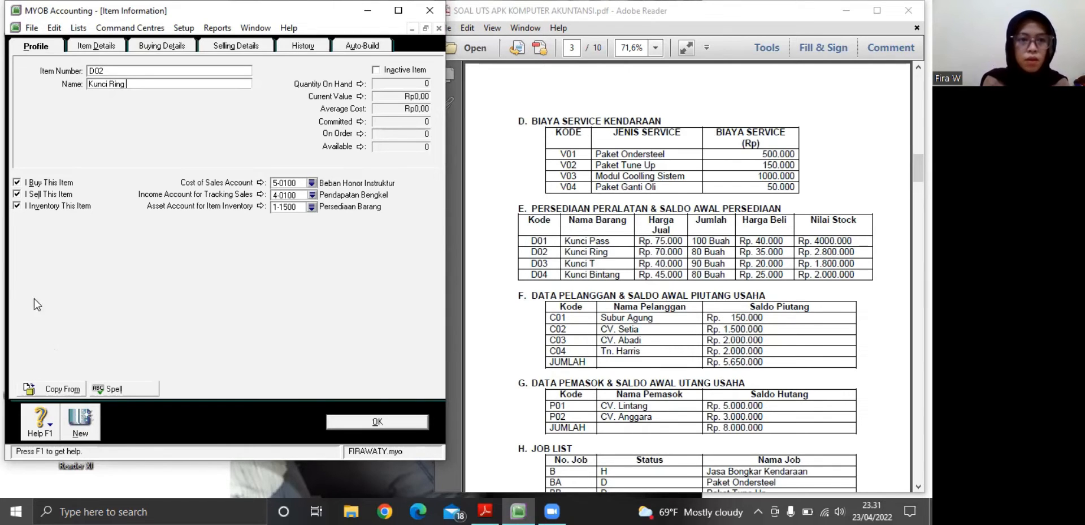
# Set item D02's standard cost to Rp35.000 in its buying details
pyautogui.click(165, 46)
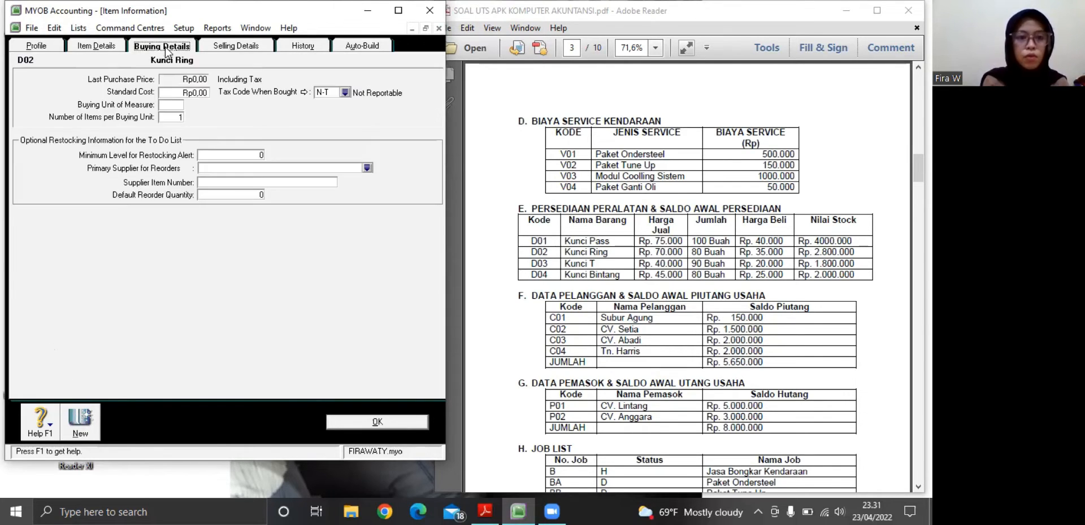
pyautogui.click(195, 91)
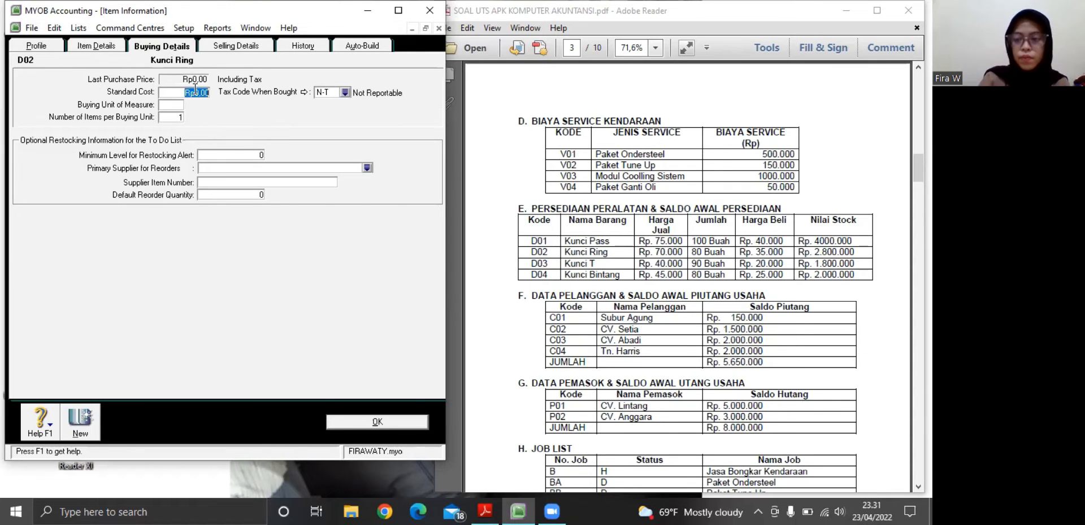
pyautogui.press('BackSpace')
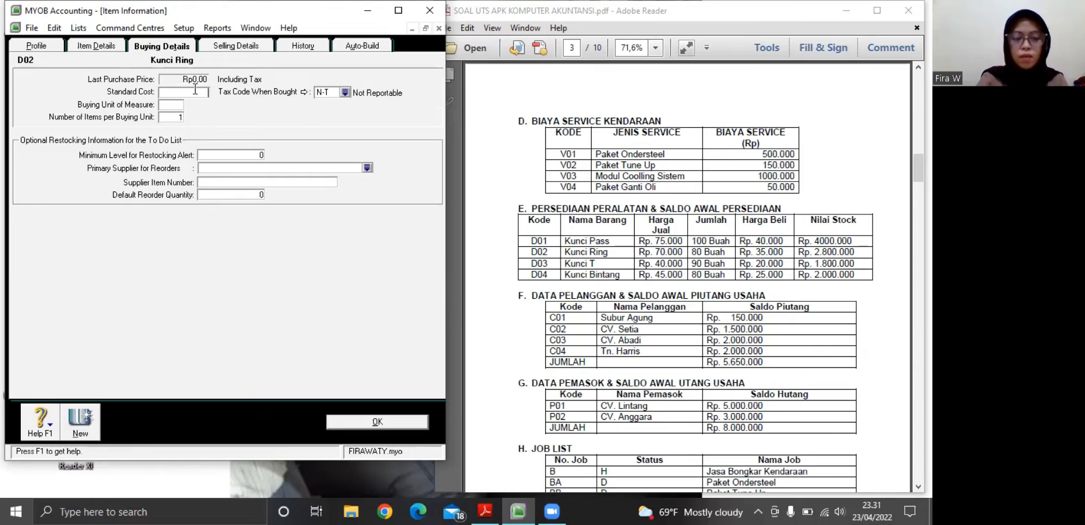
pyautogui.write('35000')
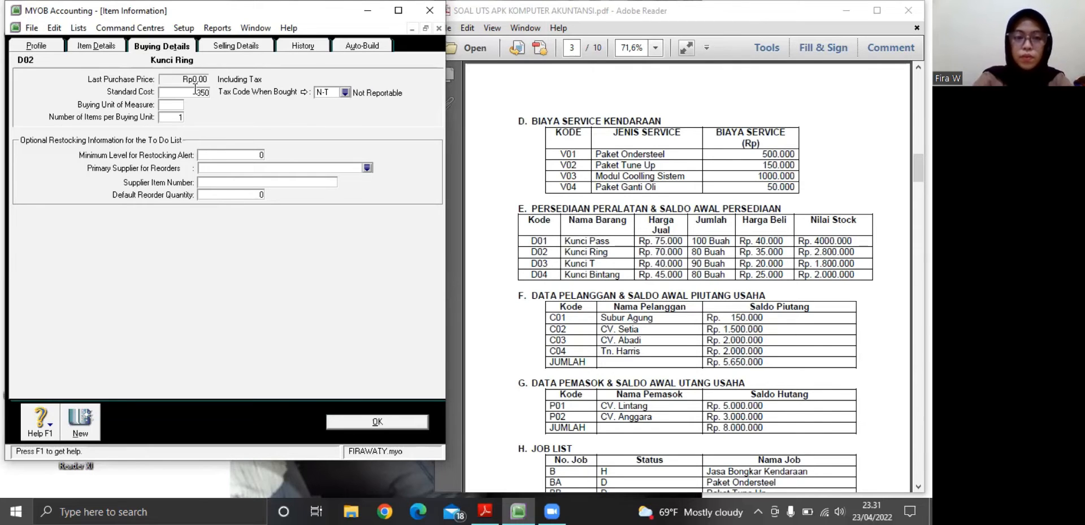
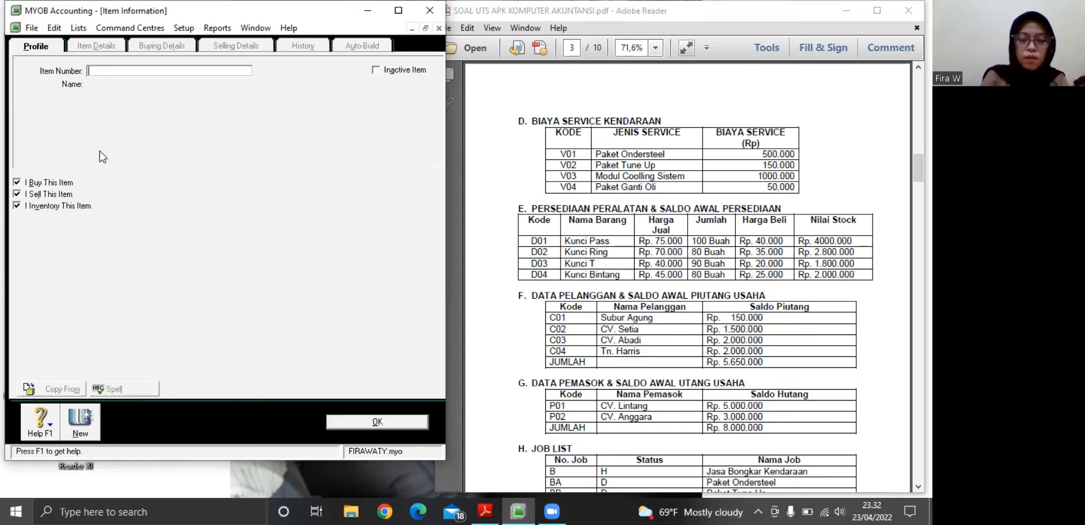
# Enter a new item with number D04 and name Kunci Bintang from the PDF's inventory table
pyautogui.write('D04')
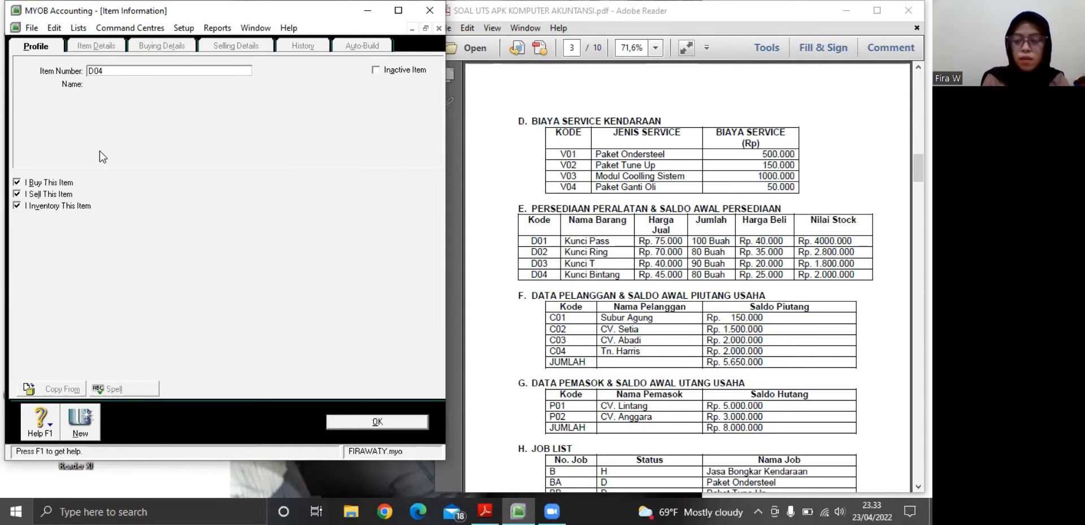
pyautogui.press('Tab')
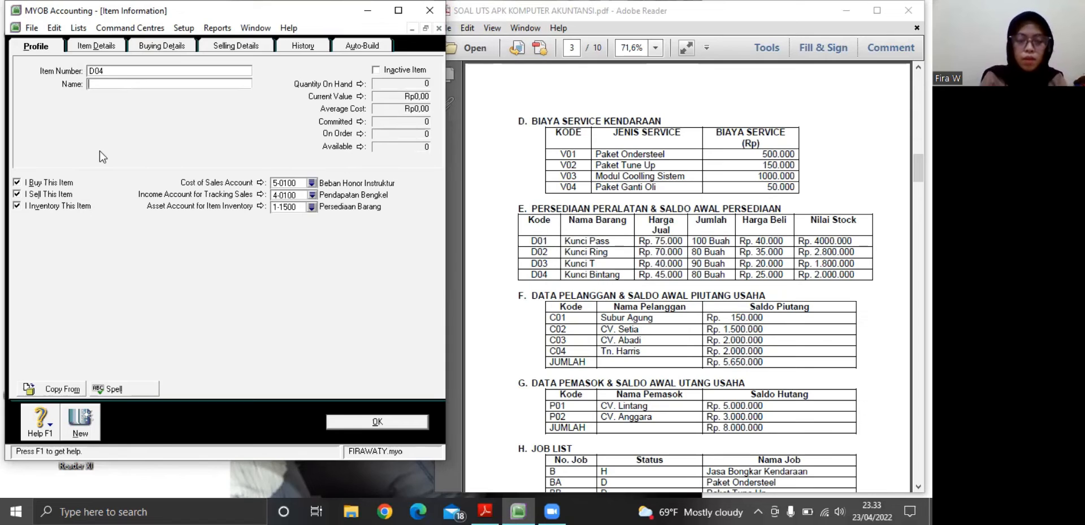
pyautogui.write('Kunci')
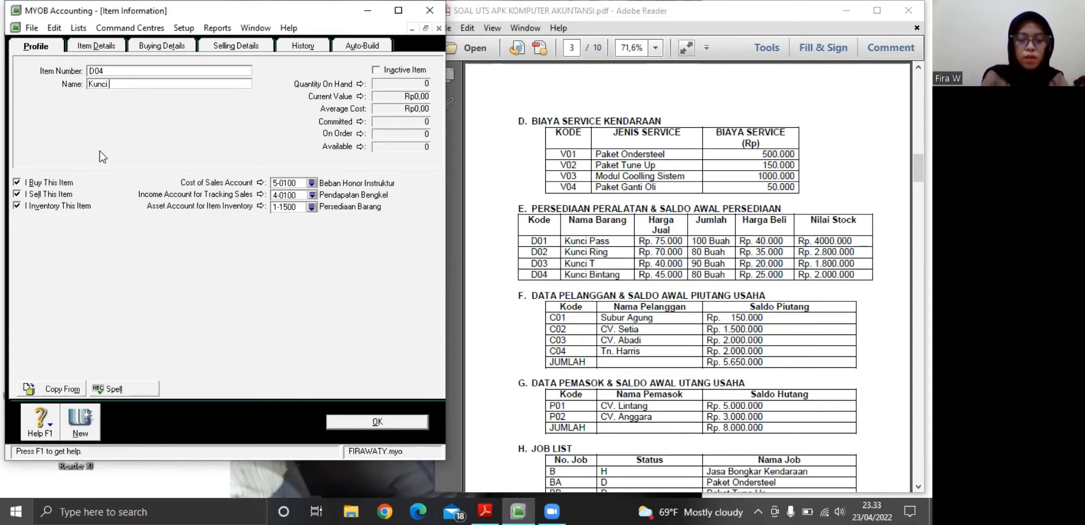
pyautogui.write(' Bni')
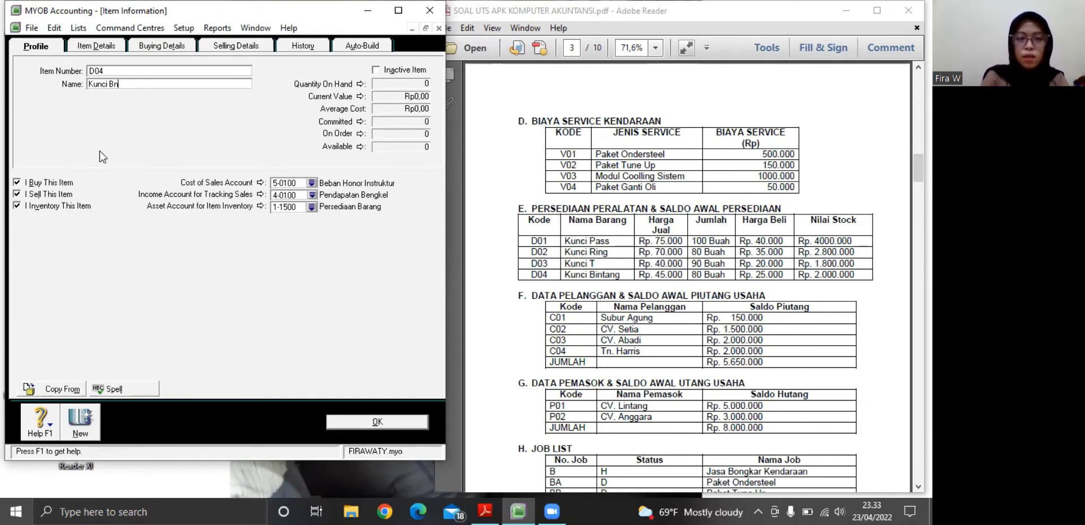
pyautogui.press('BackSpace')
pyautogui.press('BackSpace')
pyautogui.write('intang')
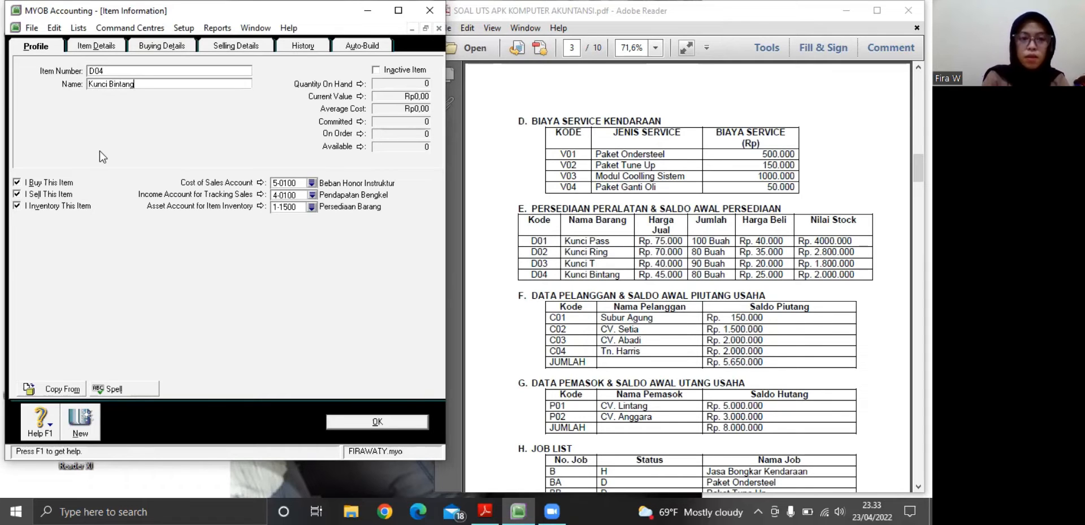
# Set item D04's standard cost to Rp25.000 in its buying details
pyautogui.click(162, 46)
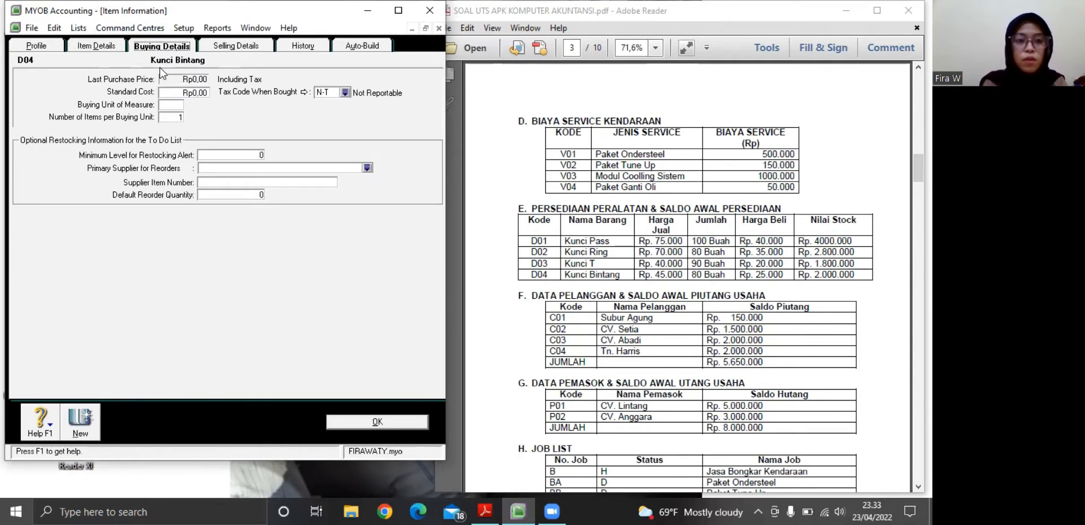
pyautogui.click(201, 91)
pyautogui.press('BackSpace')
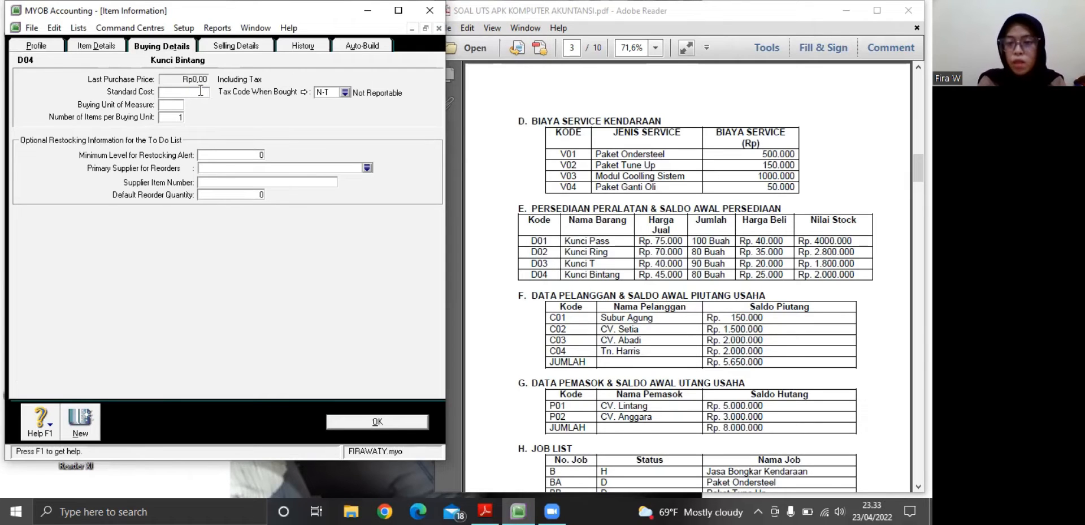
pyautogui.write('25000')
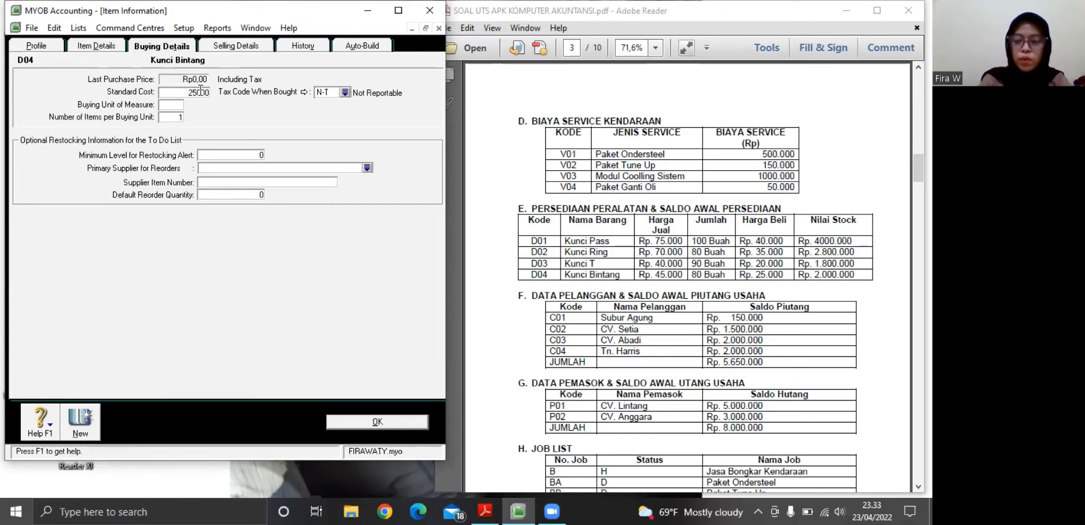
pyautogui.press('Tab')
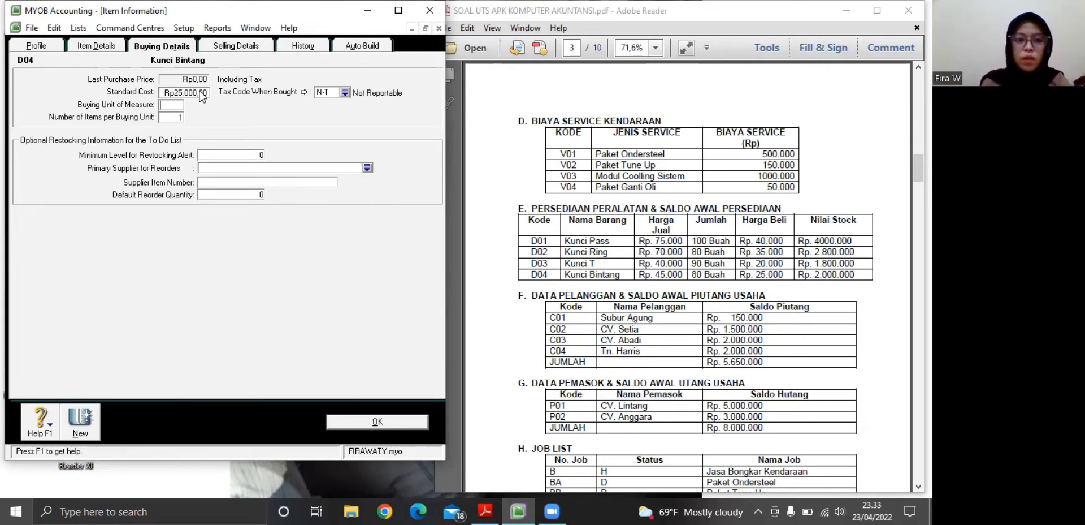
# Set item D04's base selling price to Rp45.000 in its selling details and save the item
pyautogui.click(224, 49)
pyautogui.click(176, 73)
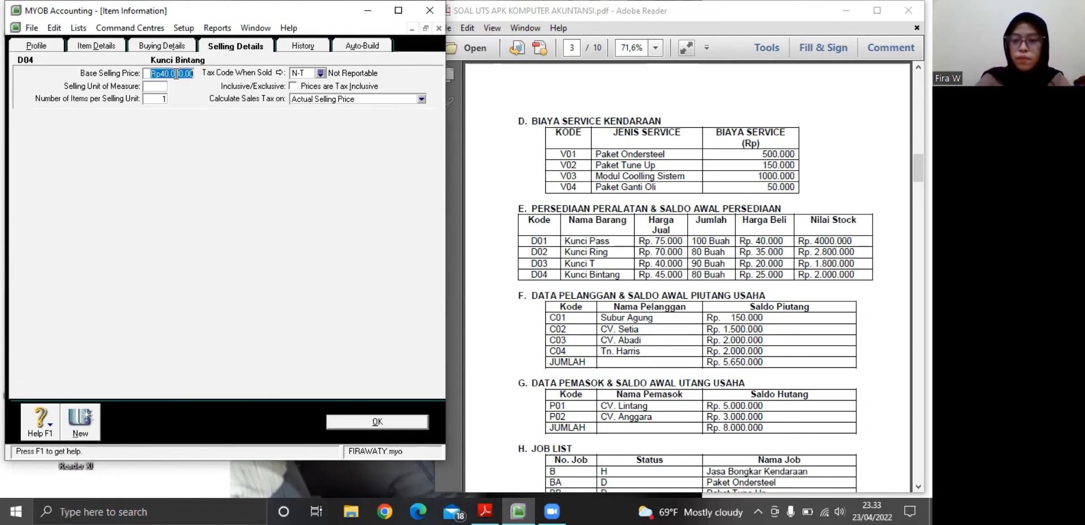
pyautogui.press('BackSpace')
pyautogui.write('4')
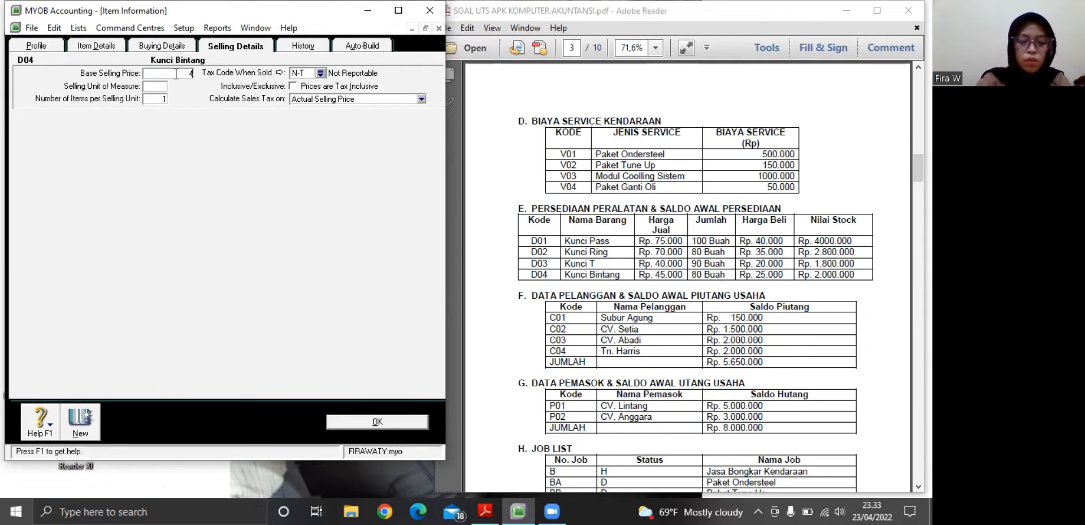
pyautogui.write('5000')
pyautogui.press('Tab')
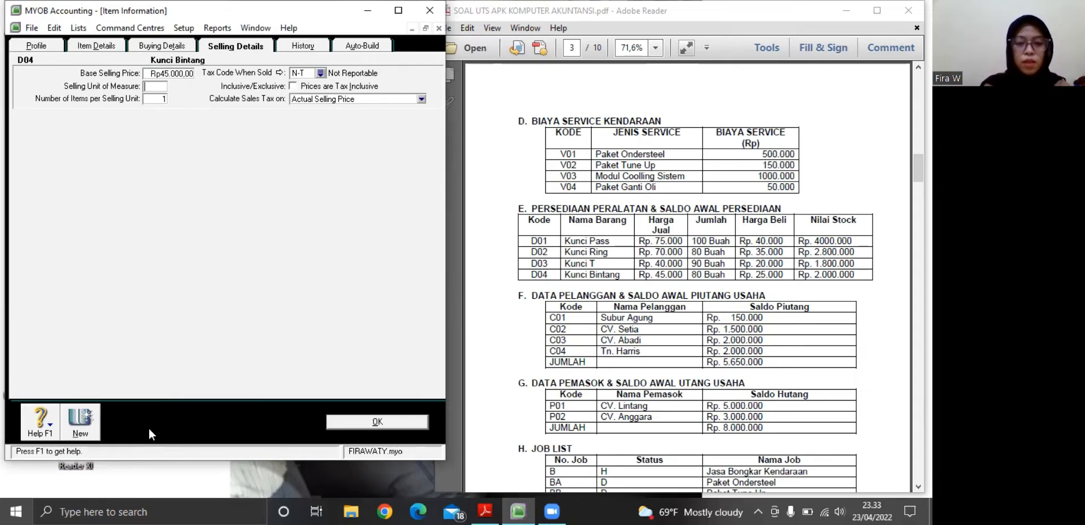
pyautogui.click(368, 424)
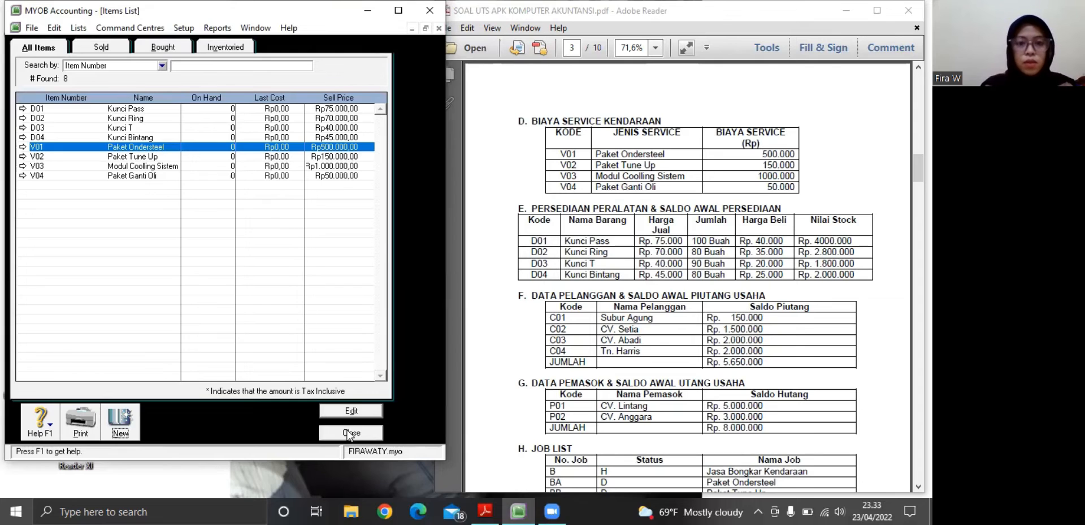
# Close the items list and start an inventory adjustment with item D01 on the first line
pyautogui.click(349, 433)
pyautogui.click(363, 147)
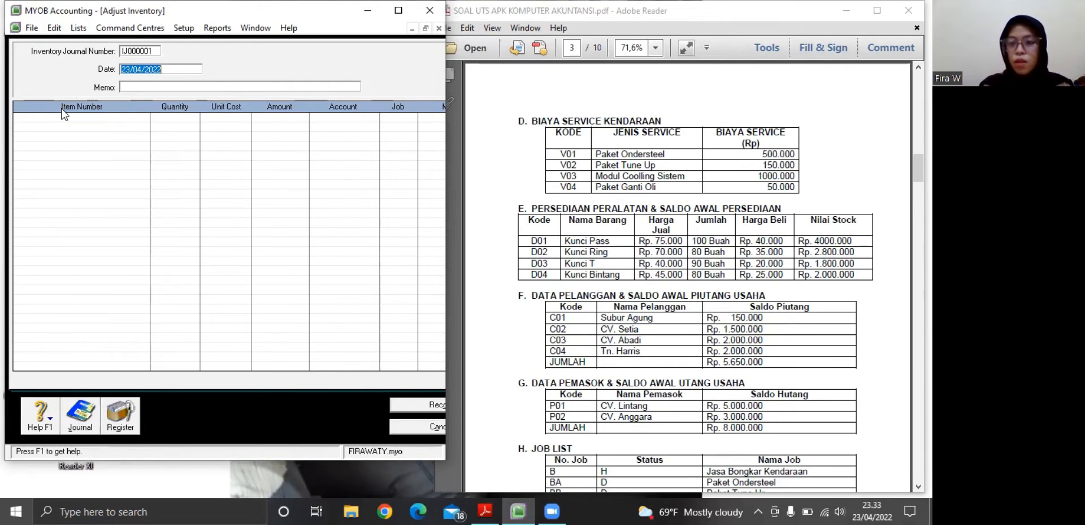
pyautogui.click(43, 119)
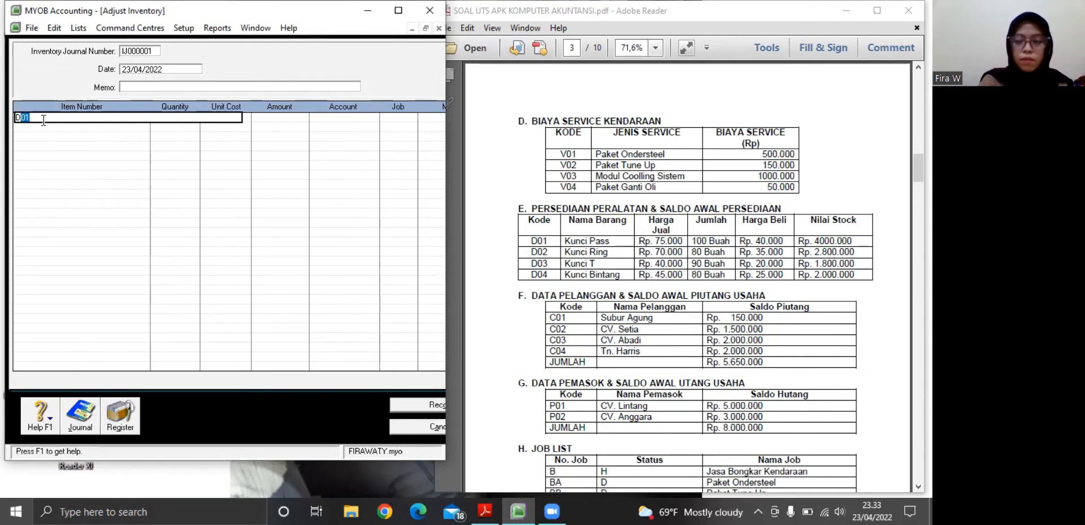
pyautogui.click(45, 125)
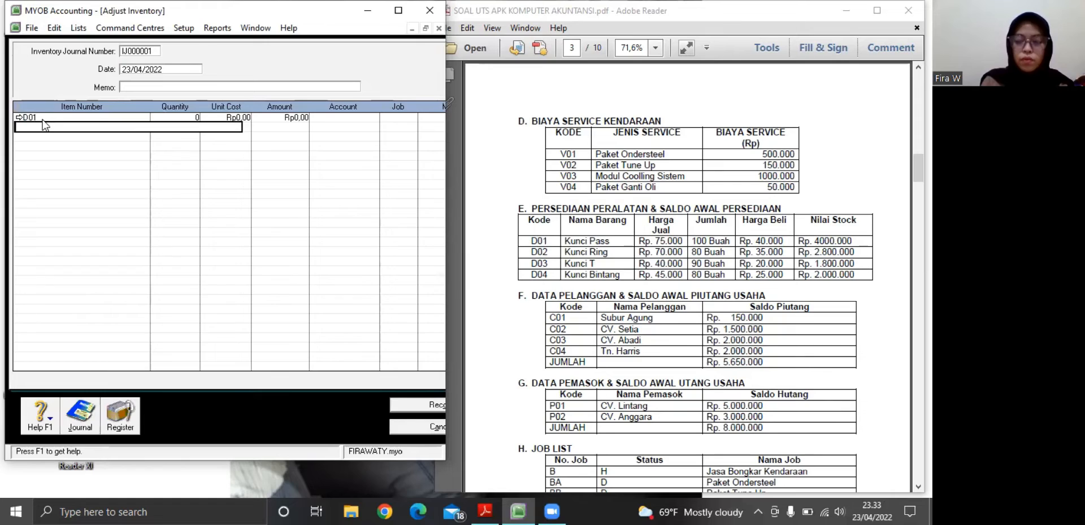
# Set the D01 adjustment line to a quantity of 100 and a unit cost of Rp40.000
pyautogui.click(191, 117)
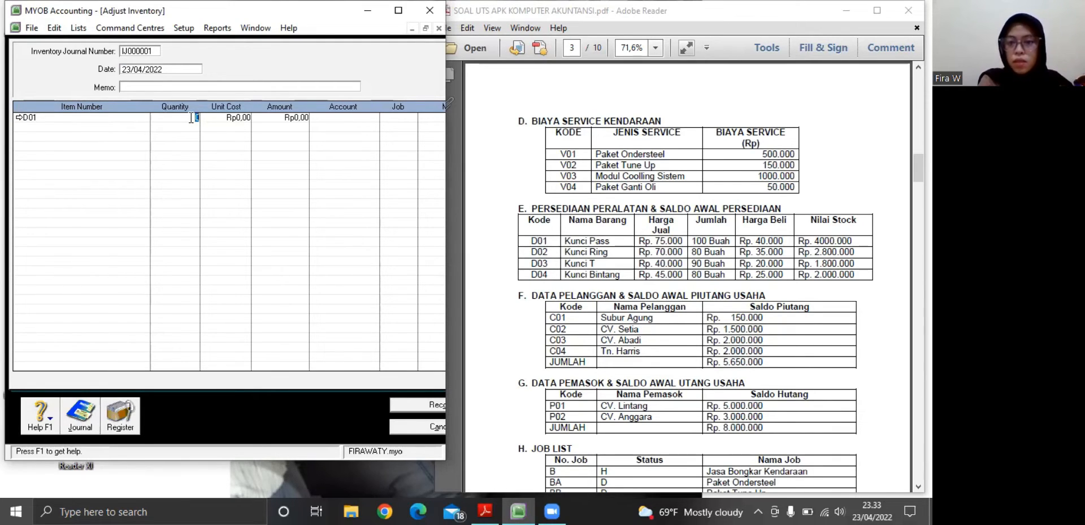
pyautogui.press('BackSpace')
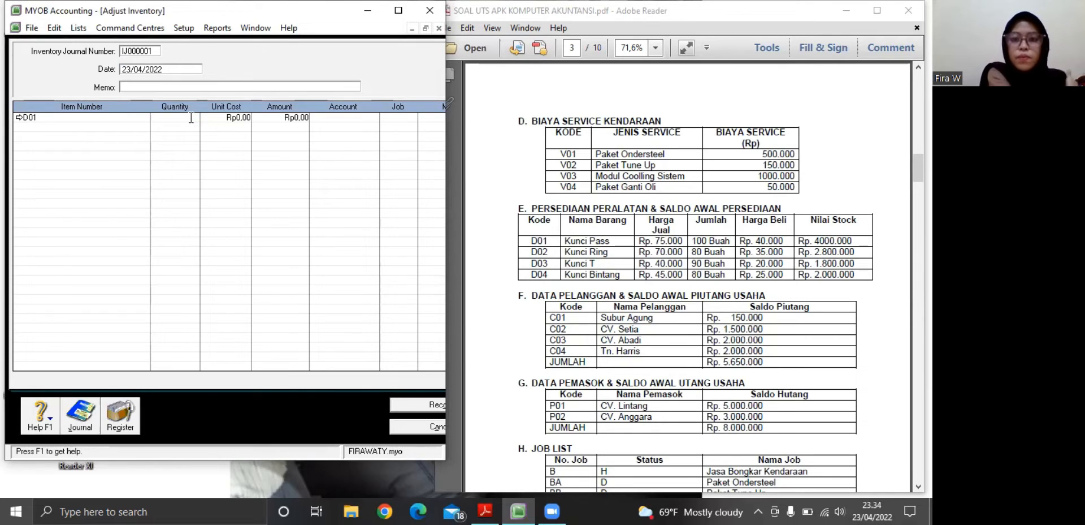
pyautogui.write('100')
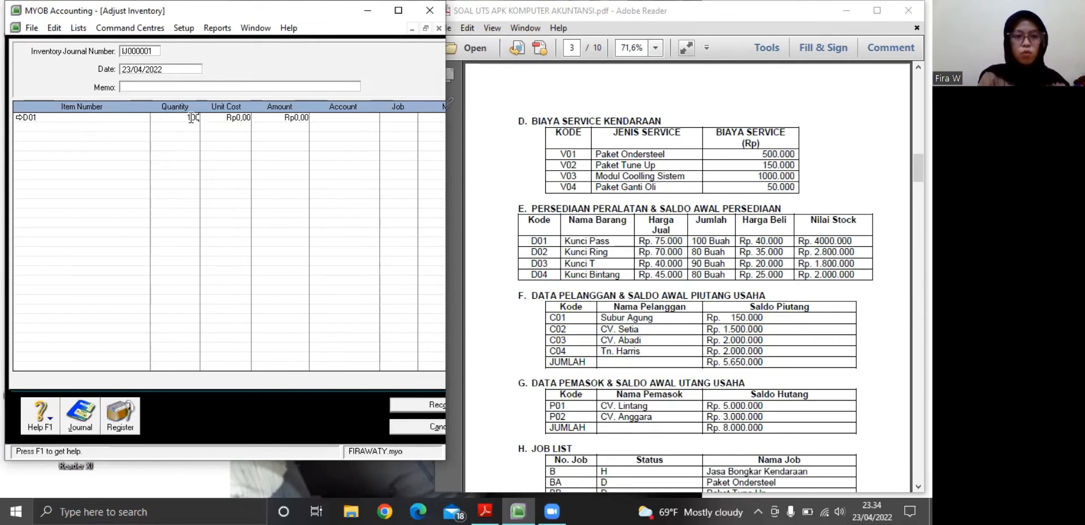
pyautogui.click(246, 118)
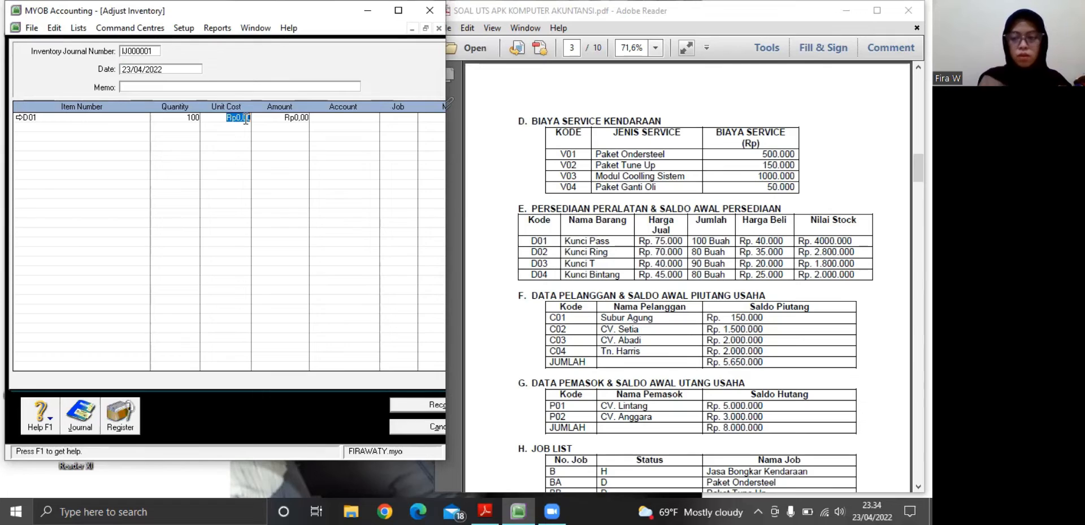
pyautogui.press('BackSpace')
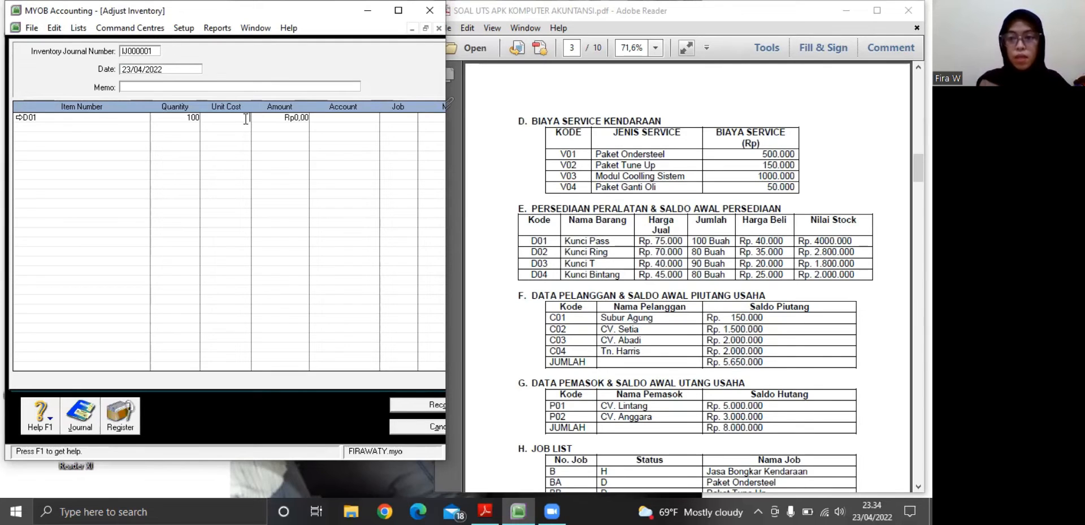
pyautogui.write('40.000')
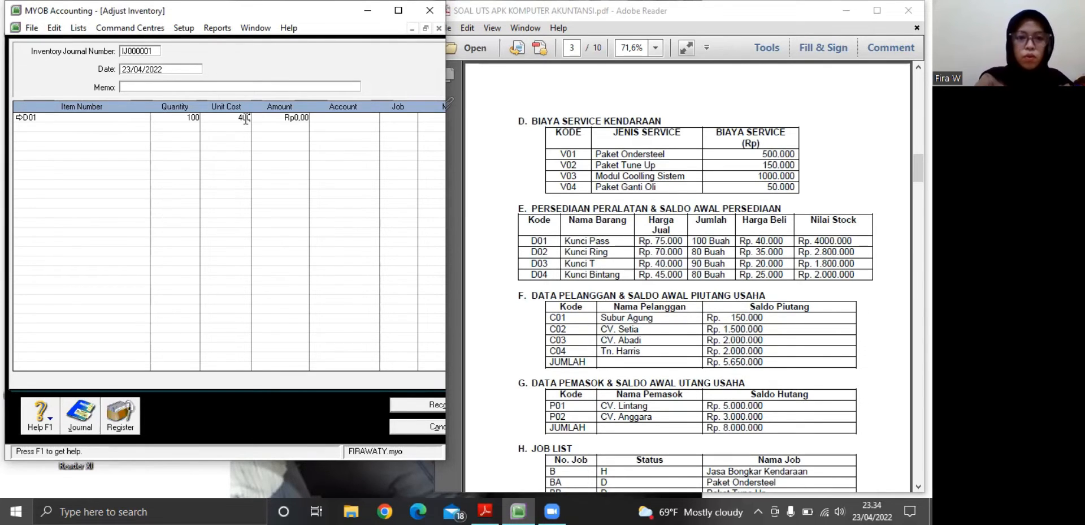
pyautogui.click(246, 126)
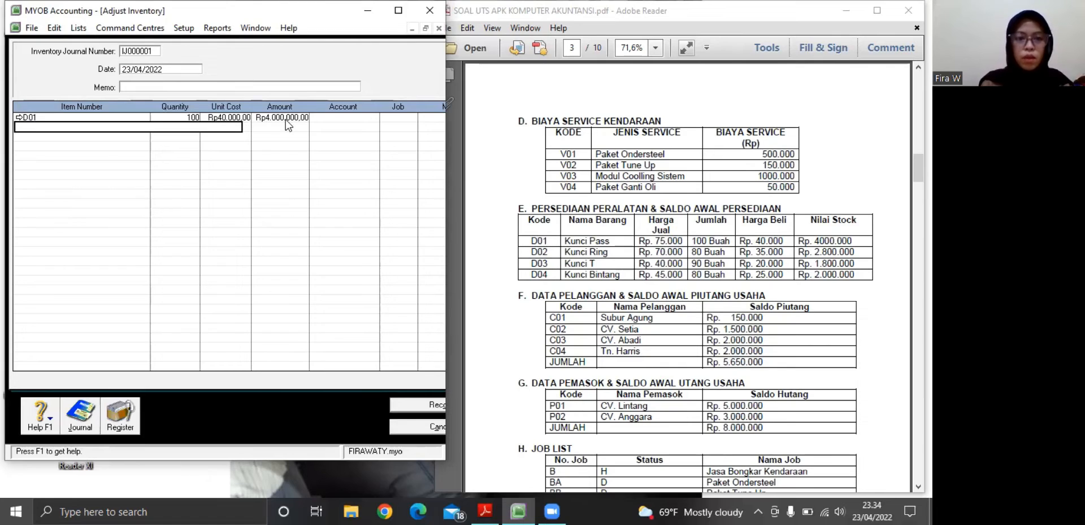
# Assign account 1-1500 Persediaan Barang to the D01 adjustment line
pyautogui.click(321, 118)
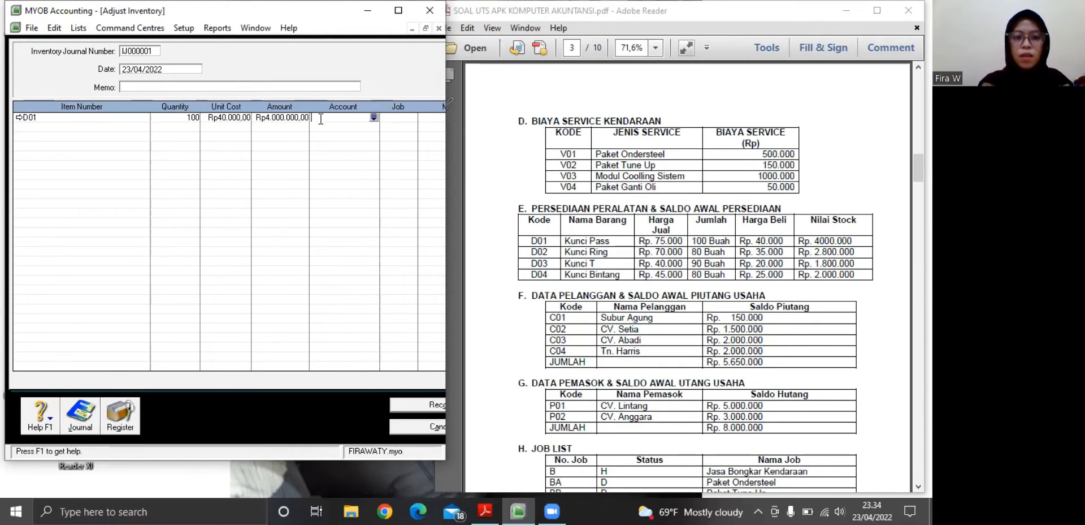
pyautogui.click(374, 117)
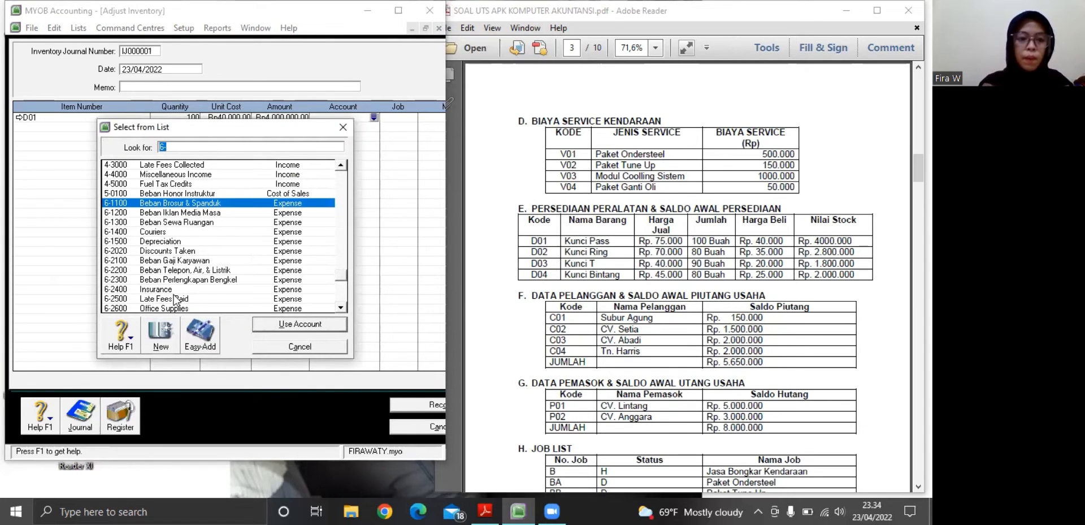
pyautogui.click(341, 308)
pyautogui.click(341, 308)
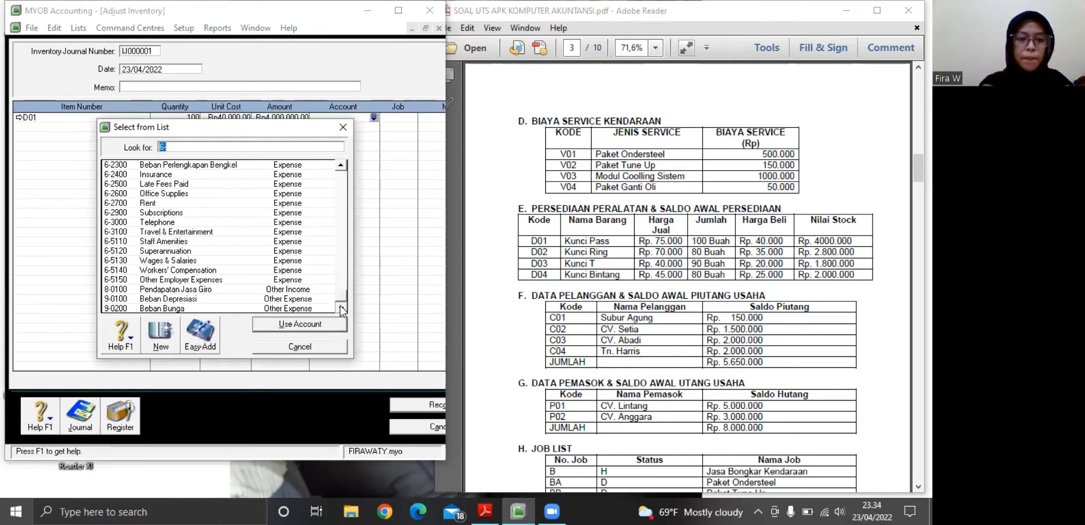
pyautogui.click(341, 189)
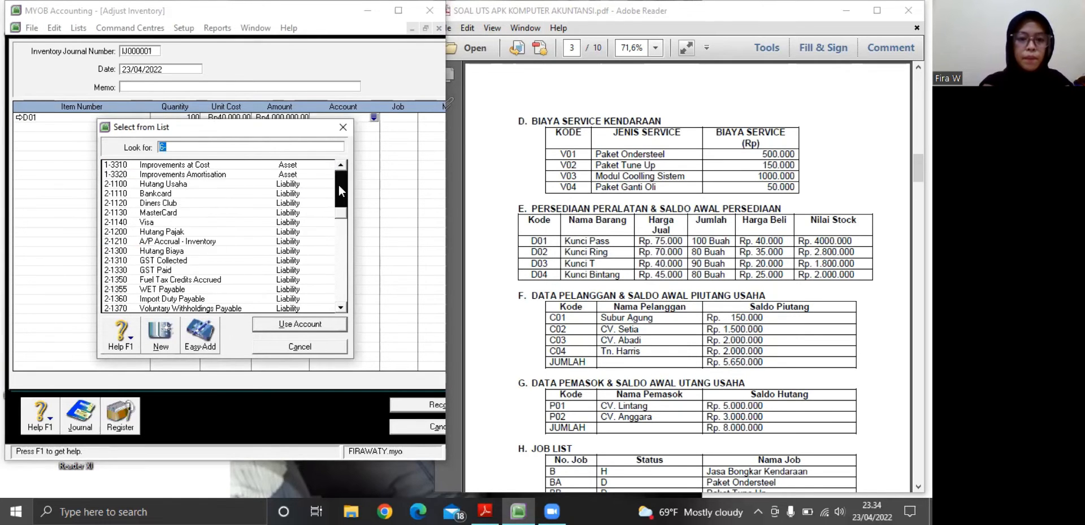
pyautogui.moveTo(340, 190); pyautogui.dragTo(345, 174)
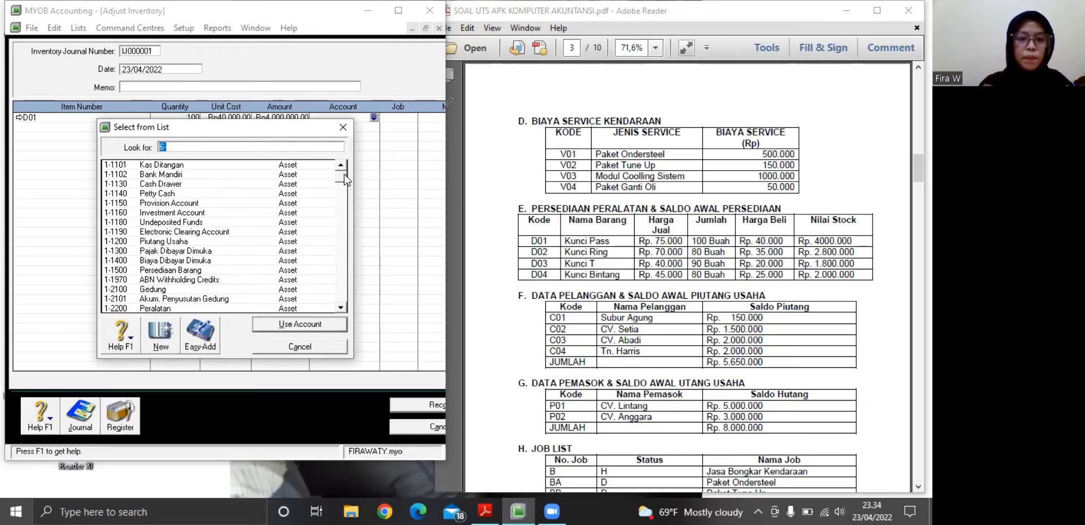
pyautogui.click(158, 269)
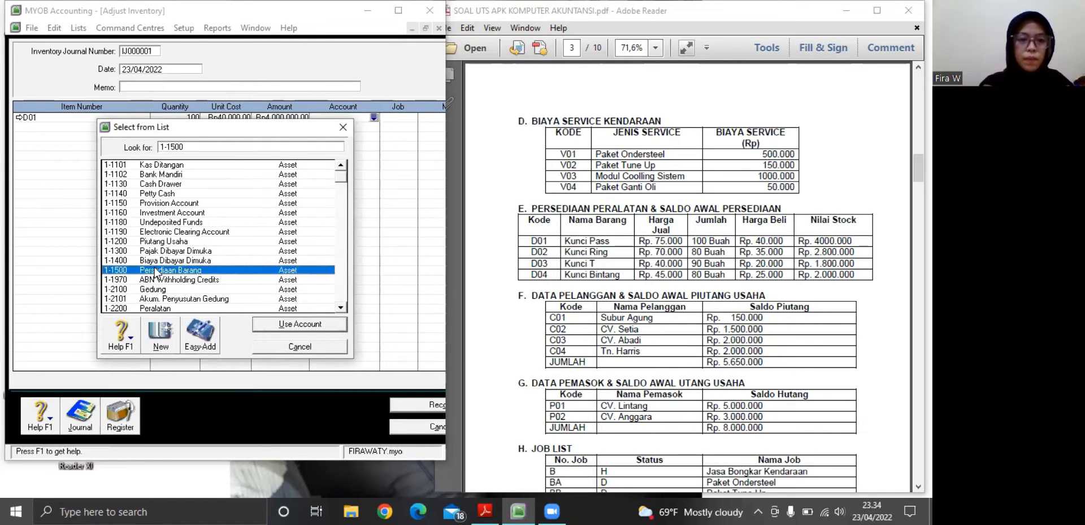
pyautogui.click(270, 324)
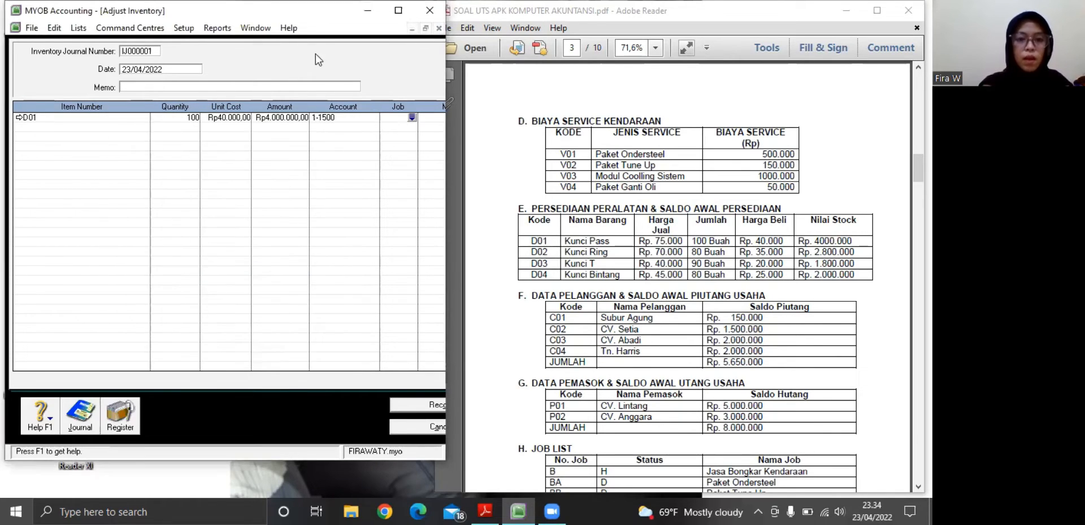
# Enter item D02 on the second line of the inventory adjustment
pyautogui.click(113, 125)
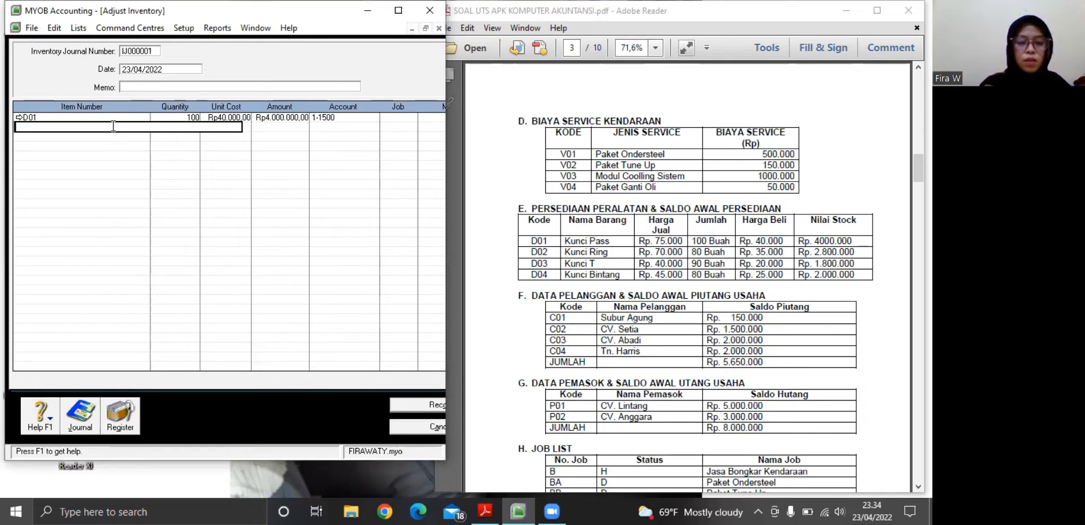
pyautogui.write('Do2')
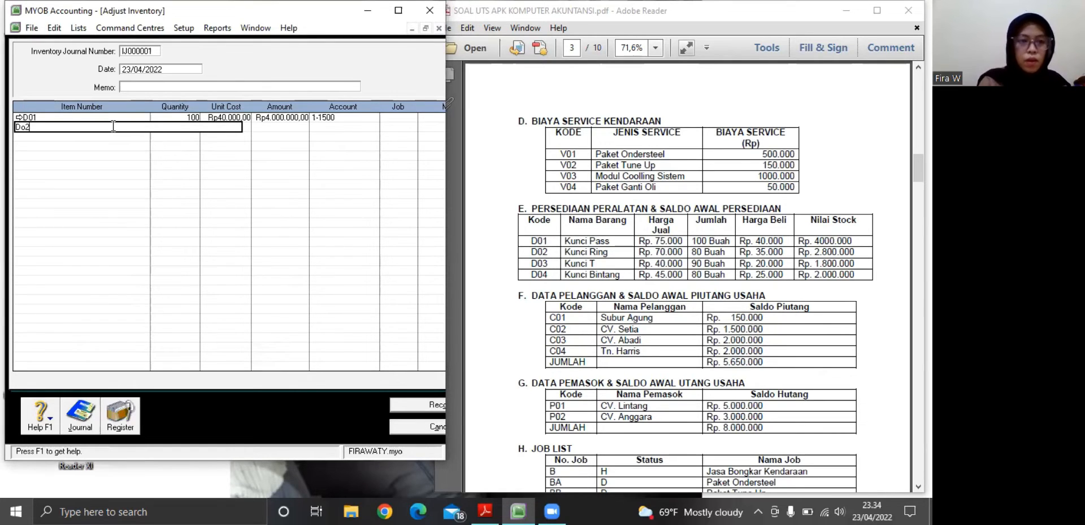
pyautogui.press('BackSpace')
pyautogui.press('BackSpace')
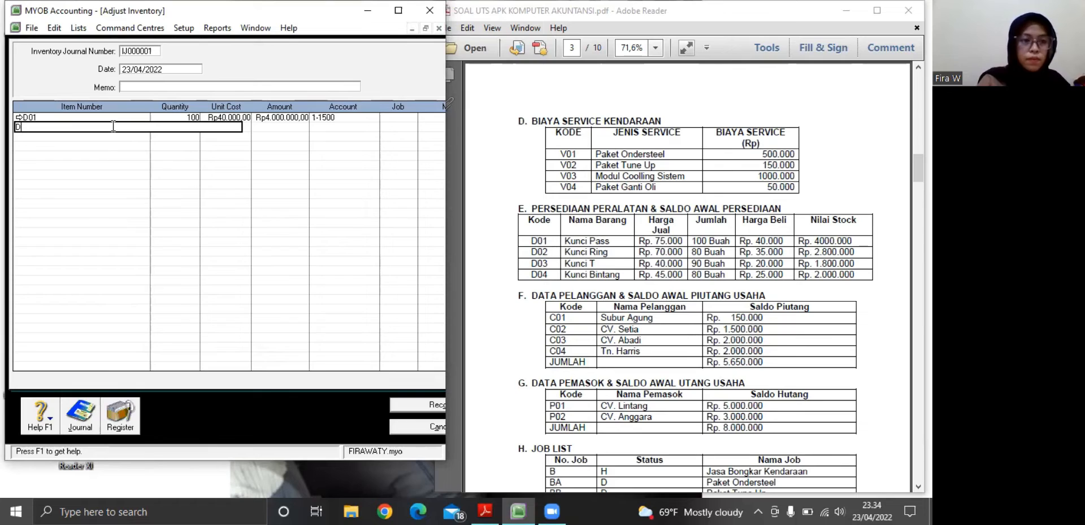
pyautogui.write('0')
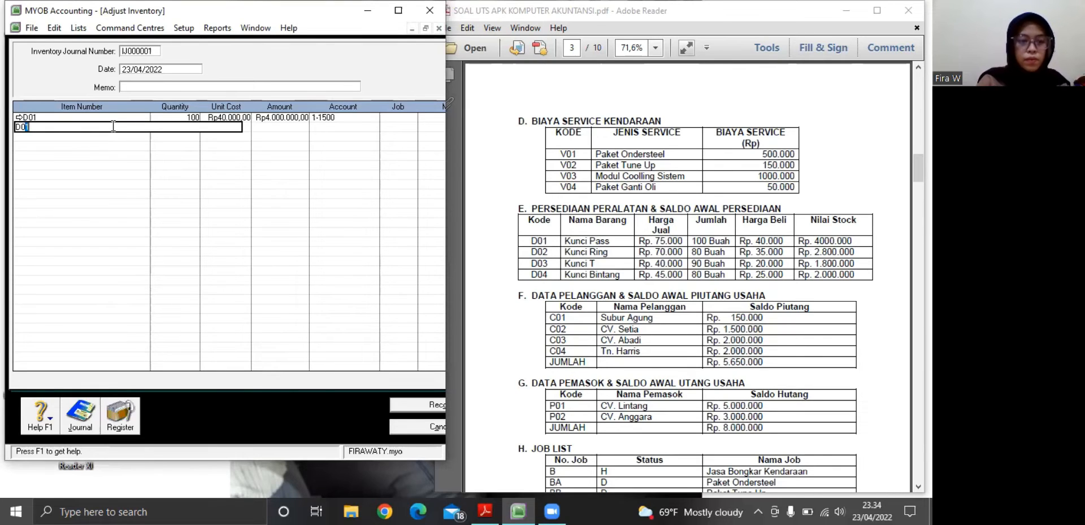
pyautogui.write('2')
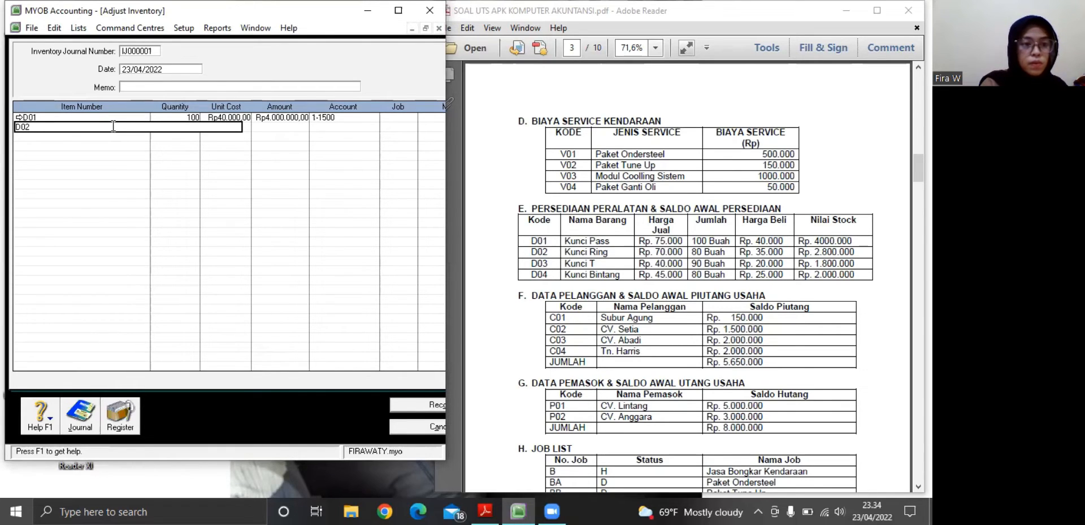
# Set the quantity of the D02 adjustment line to 80
pyautogui.press('Return')
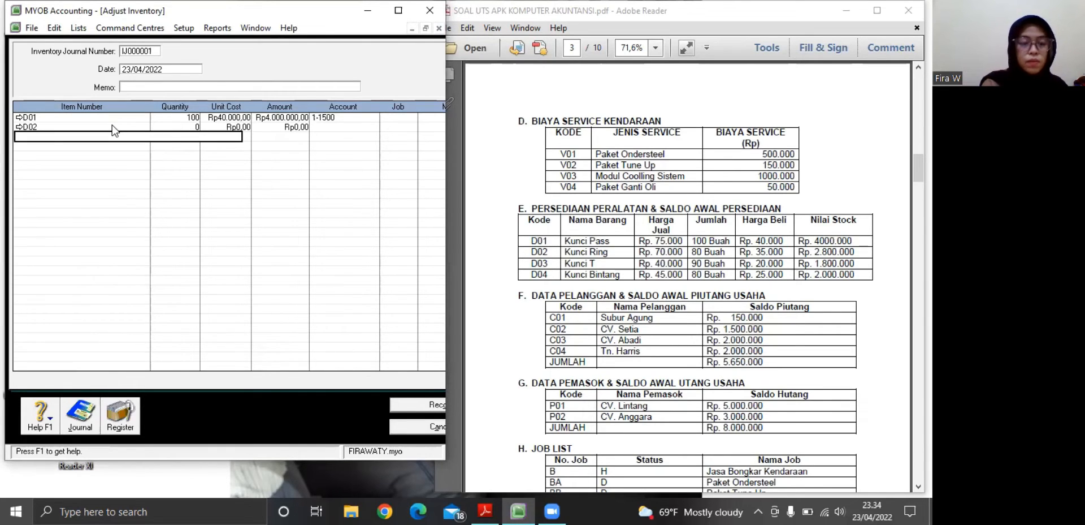
pyautogui.click(178, 127)
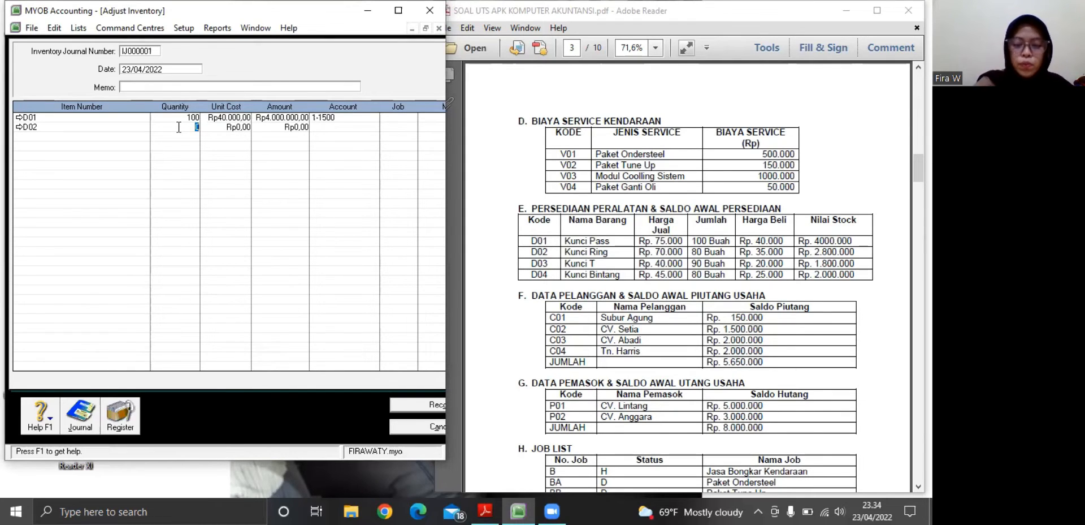
pyautogui.write('8')
pyautogui.press('-')
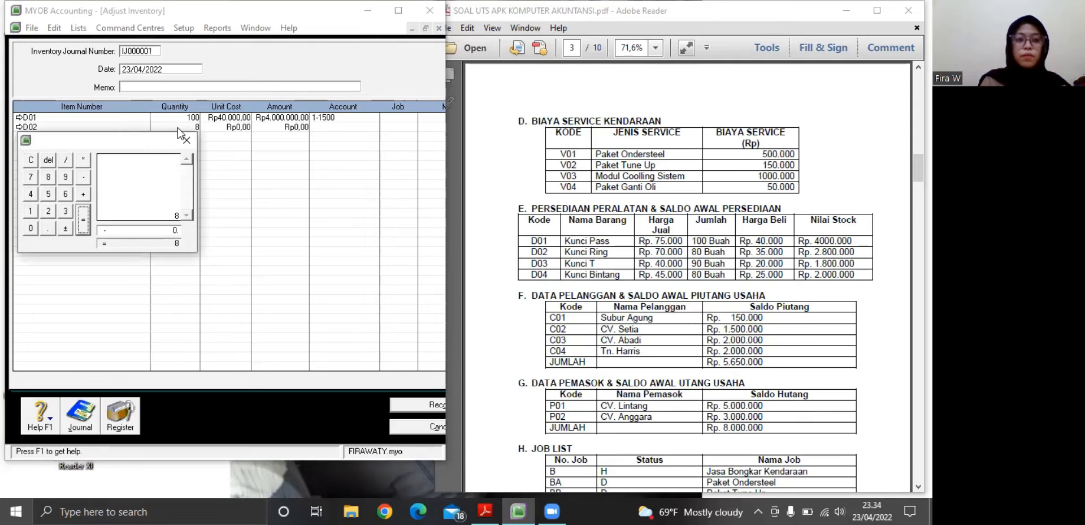
pyautogui.click(188, 140)
pyautogui.write('0')
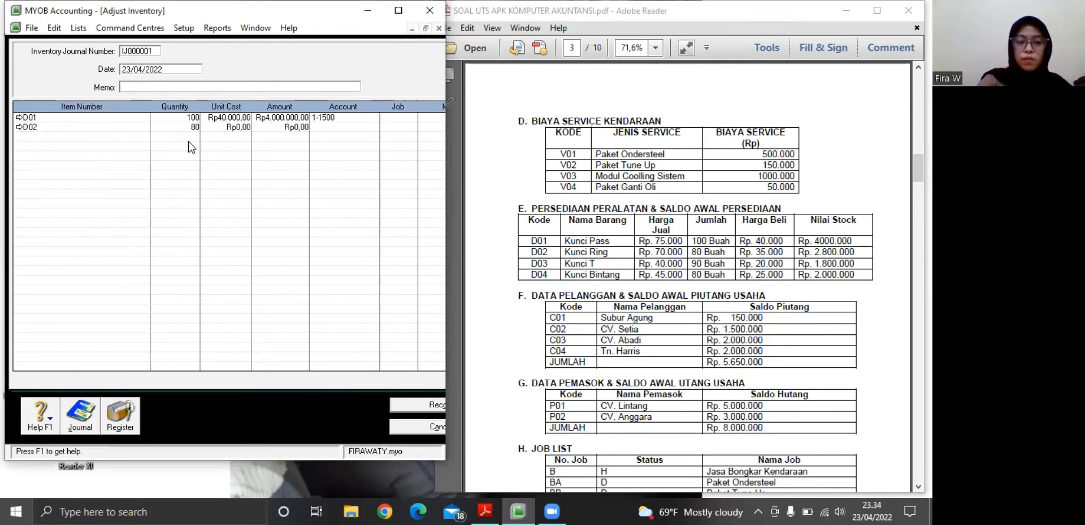
pyautogui.press('-')
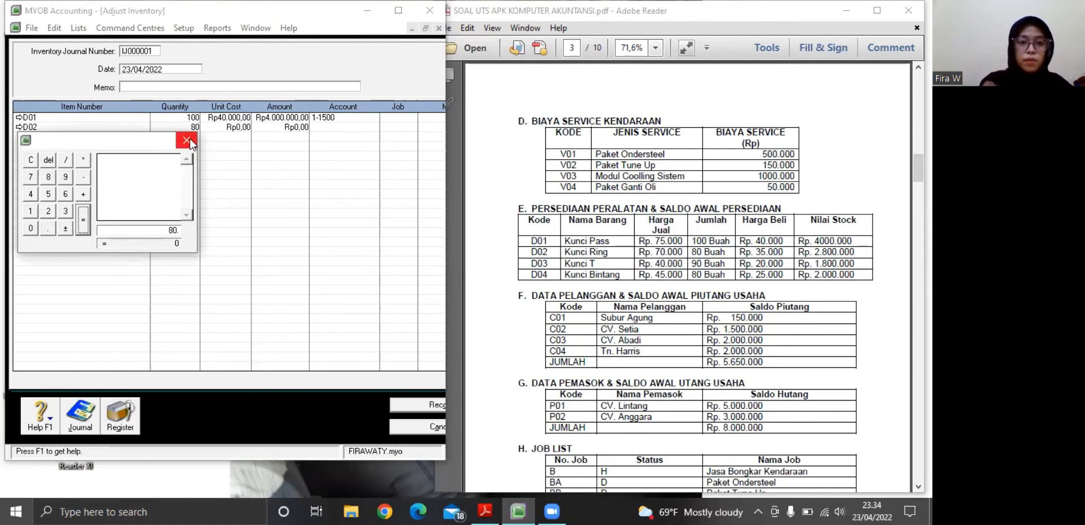
pyautogui.click(188, 141)
# Set the unit cost of the D02 adjustment line to Rp35.000
pyautogui.doubleClick(243, 127)
pyautogui.press('BackSpace')
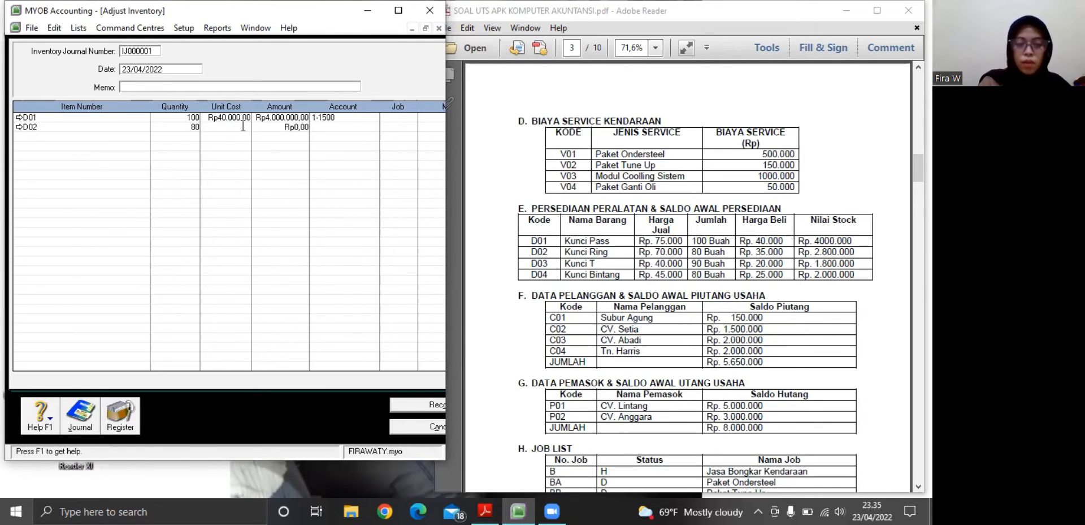
pyautogui.write('35.000')
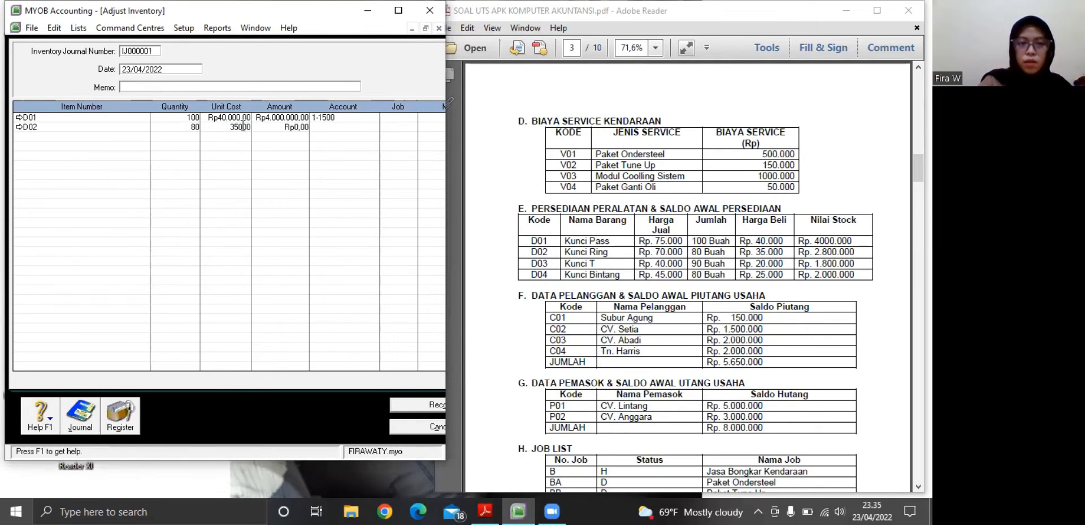
pyautogui.press('Return')
# Assign account 1-1500 Persediaan Barang to the D02 adjustment line
pyautogui.click(338, 128)
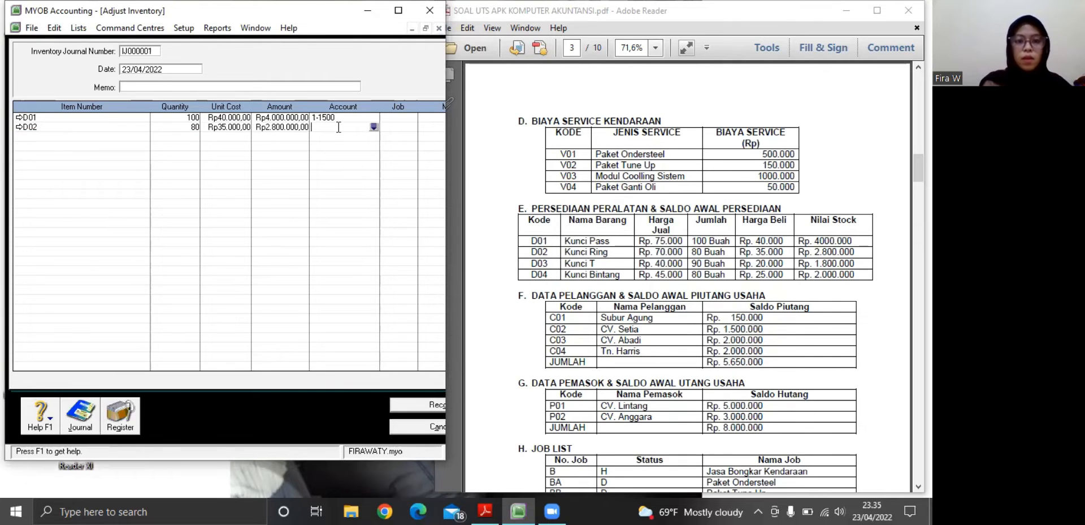
pyautogui.click(371, 126)
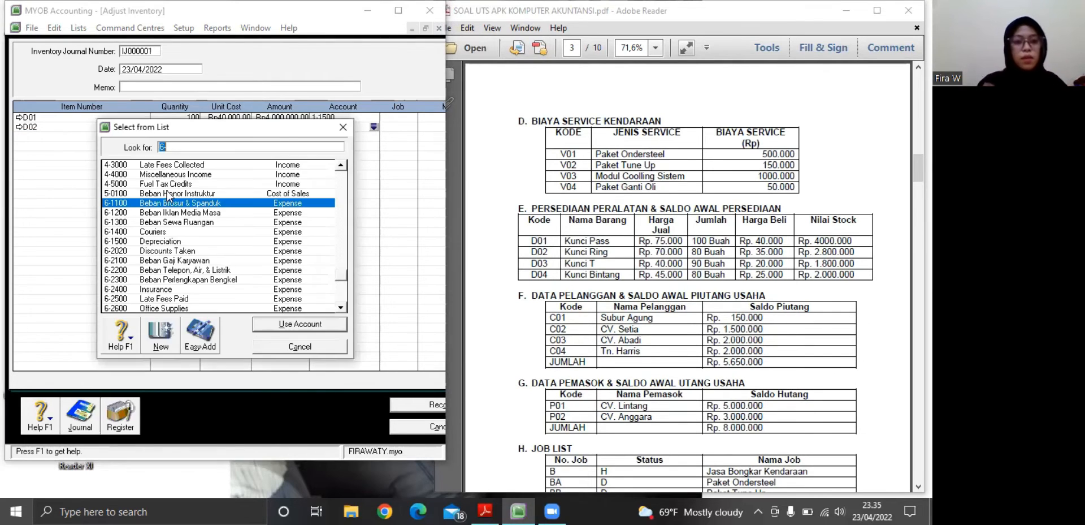
pyautogui.click(337, 172)
pyautogui.click(337, 172)
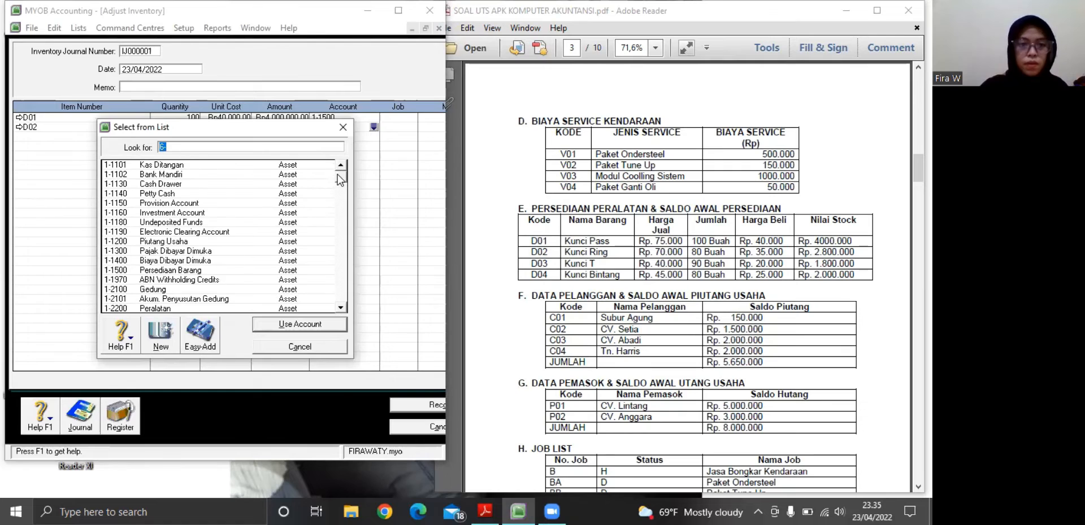
pyautogui.click(159, 270)
pyautogui.click(269, 323)
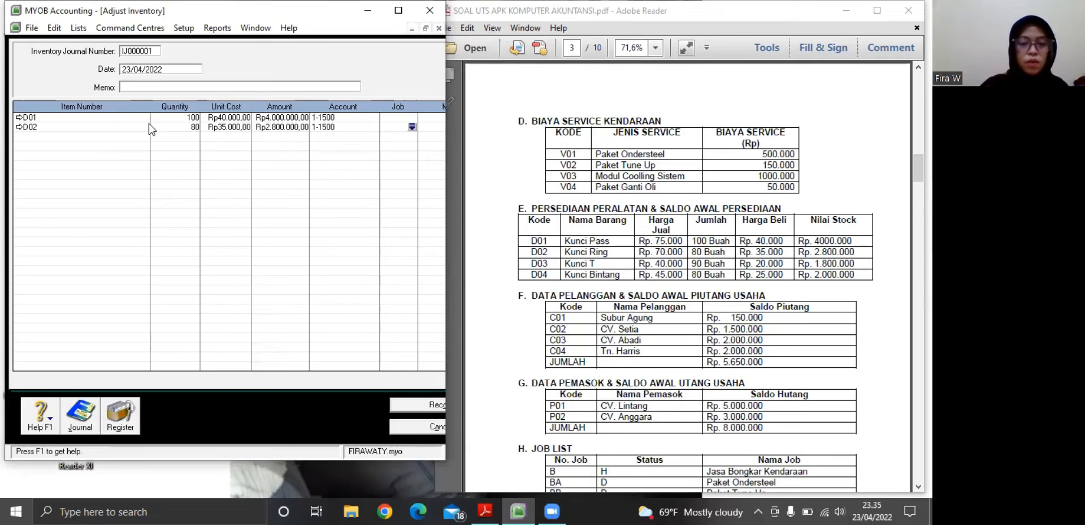
# Add item D03 on the third line of the inventory adjustment with a quantity of 90
pyautogui.press('Tab')
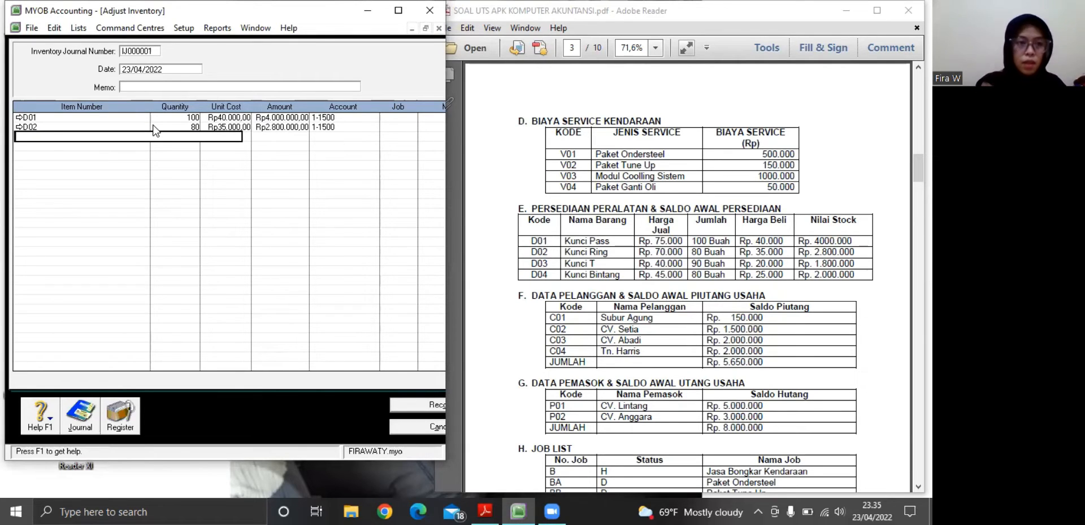
pyautogui.write('D')
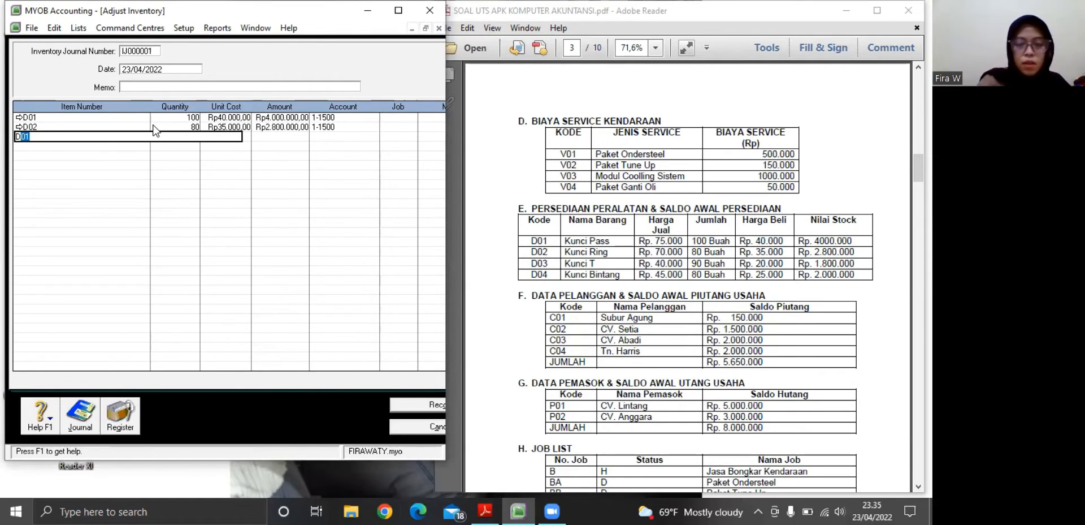
pyautogui.write('03')
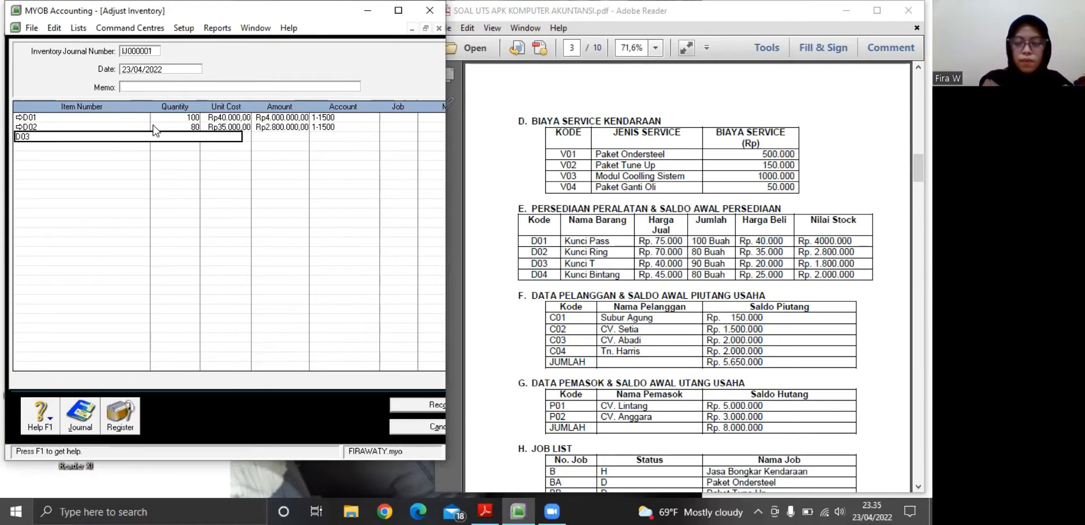
pyautogui.press('Tab')
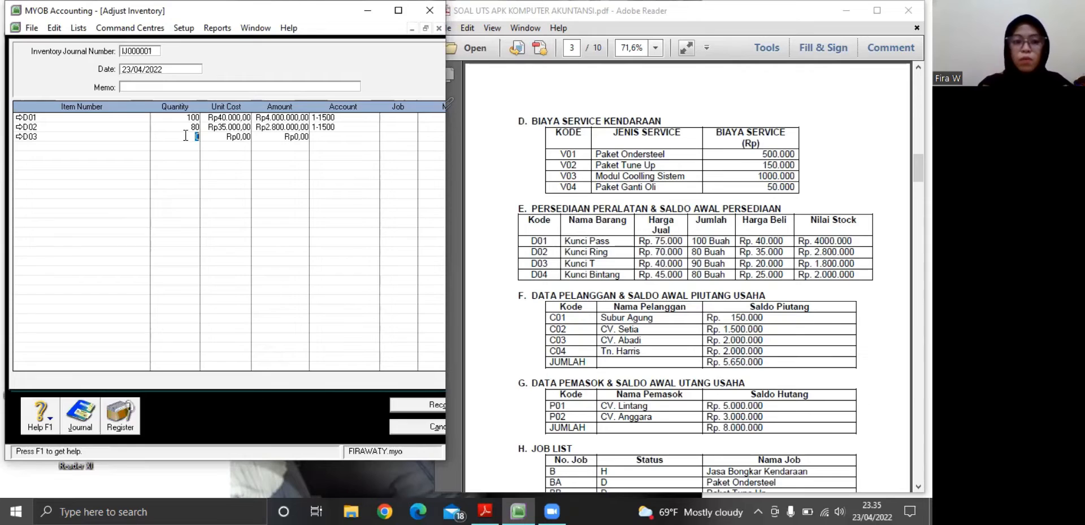
pyautogui.write('90')
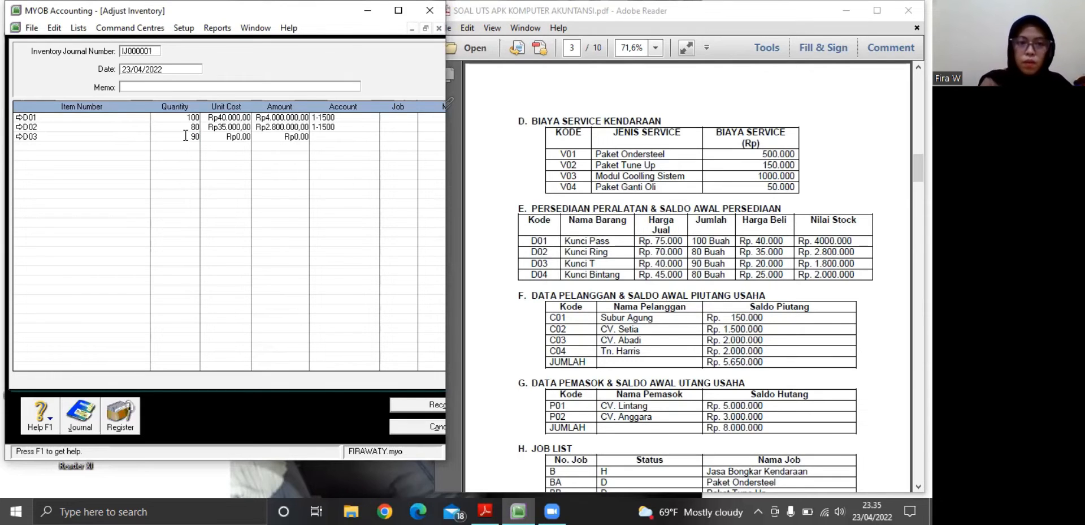
# Set the unit cost of the D03 adjustment line to Rp20.000
pyautogui.click(248, 137)
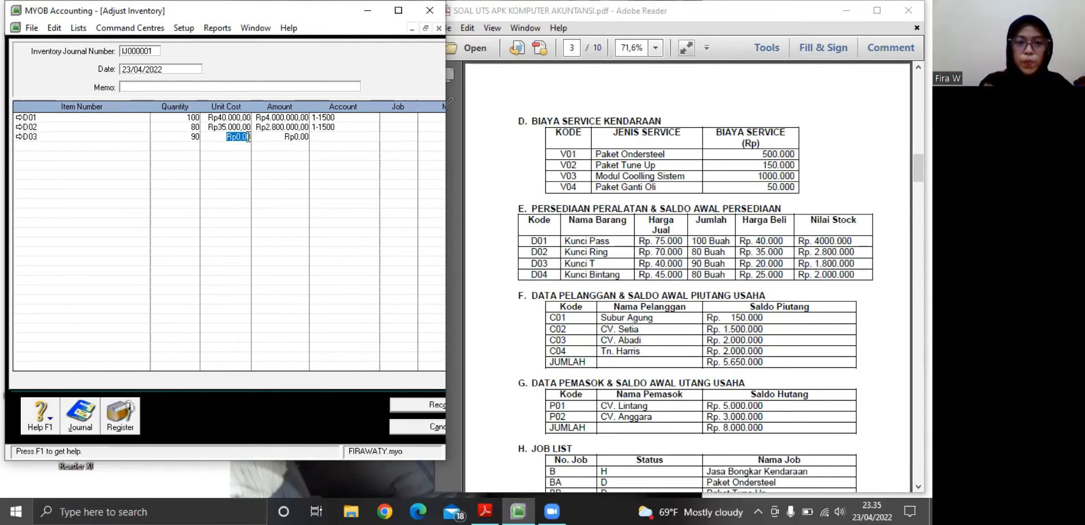
pyautogui.press('BackSpace')
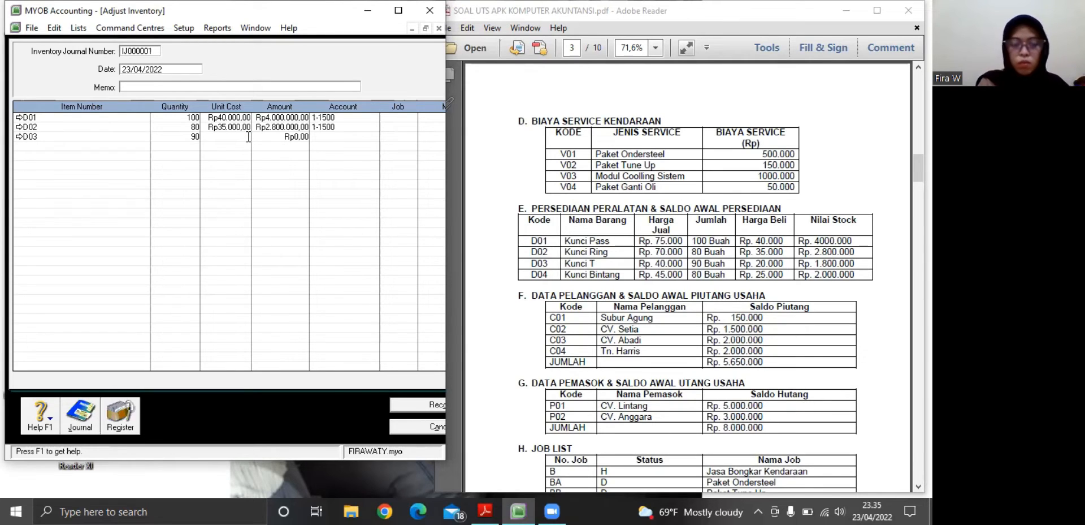
pyautogui.write('20000')
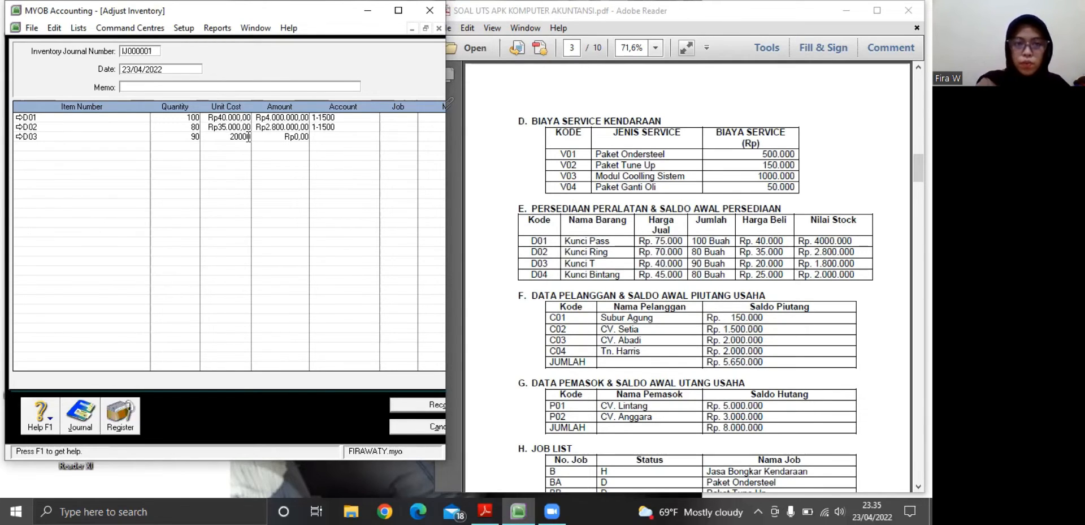
pyautogui.click(247, 142)
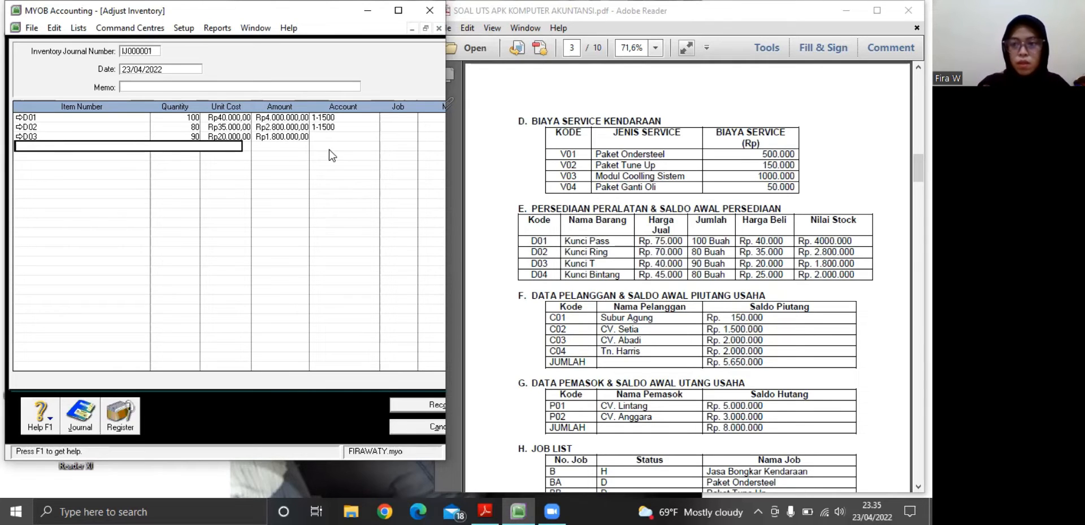
# Assign account 1-1500 Persediaan Barang to the D03 adjustment line
pyautogui.click(315, 136)
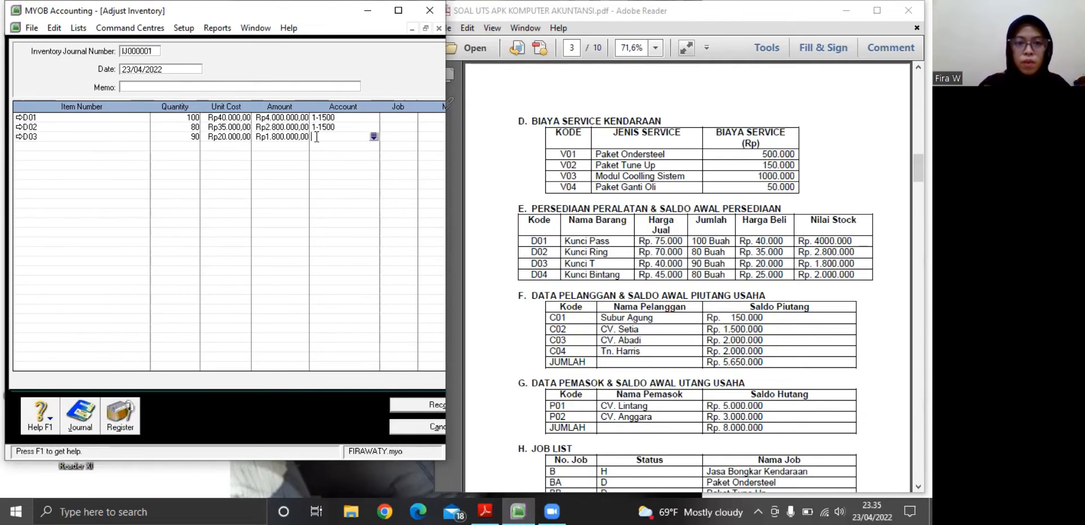
pyautogui.click(373, 136)
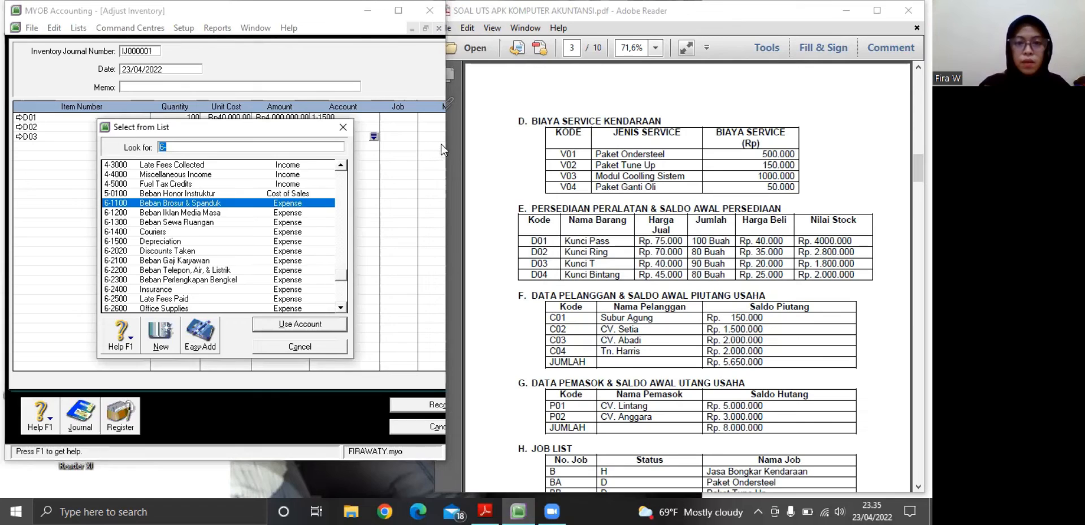
pyautogui.scroll(18, 343, 183)
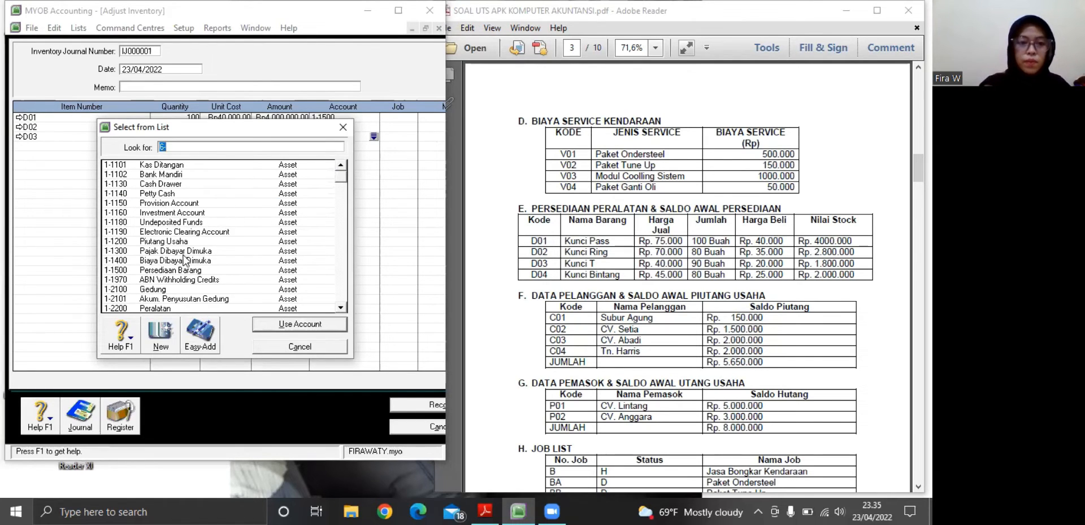
pyautogui.click(173, 270)
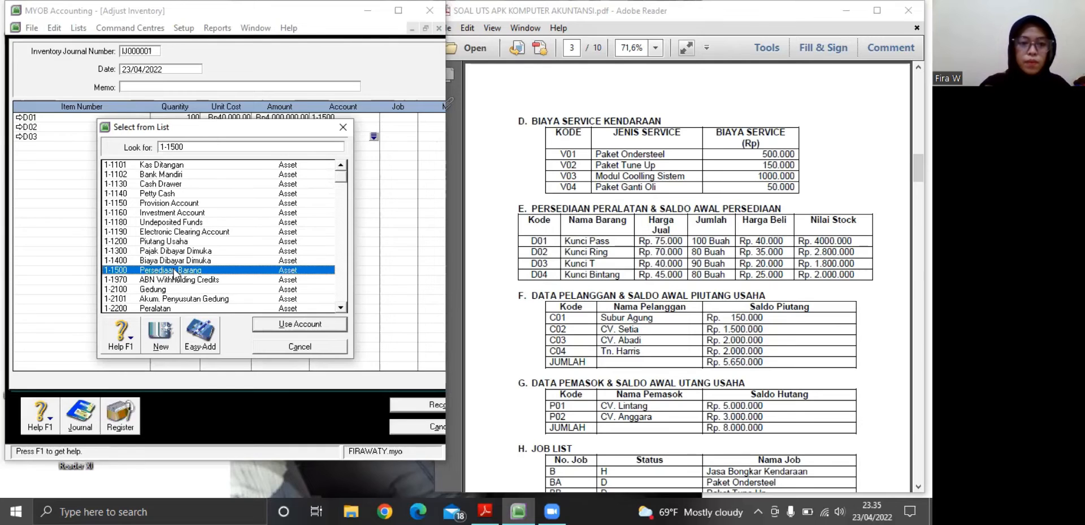
pyautogui.click(264, 325)
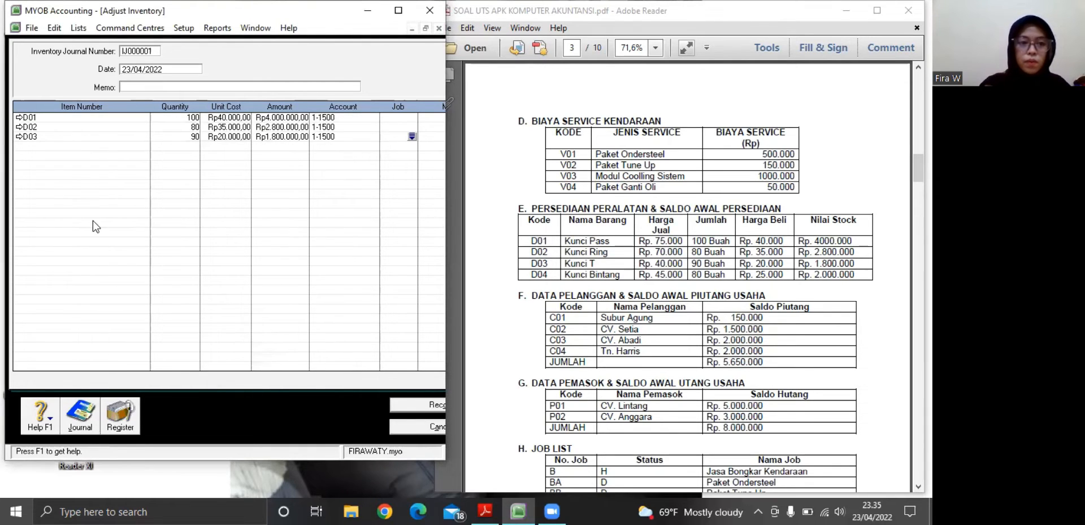
# Add item D04 on the fourth line of the inventory adjustment with a quantity of 80
pyautogui.click(58, 146)
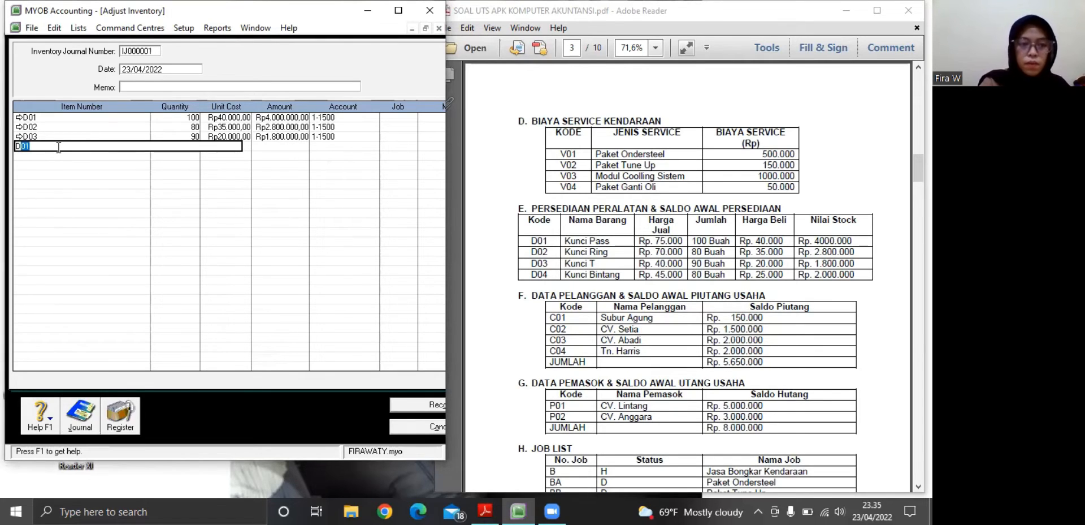
pyautogui.write('d0')
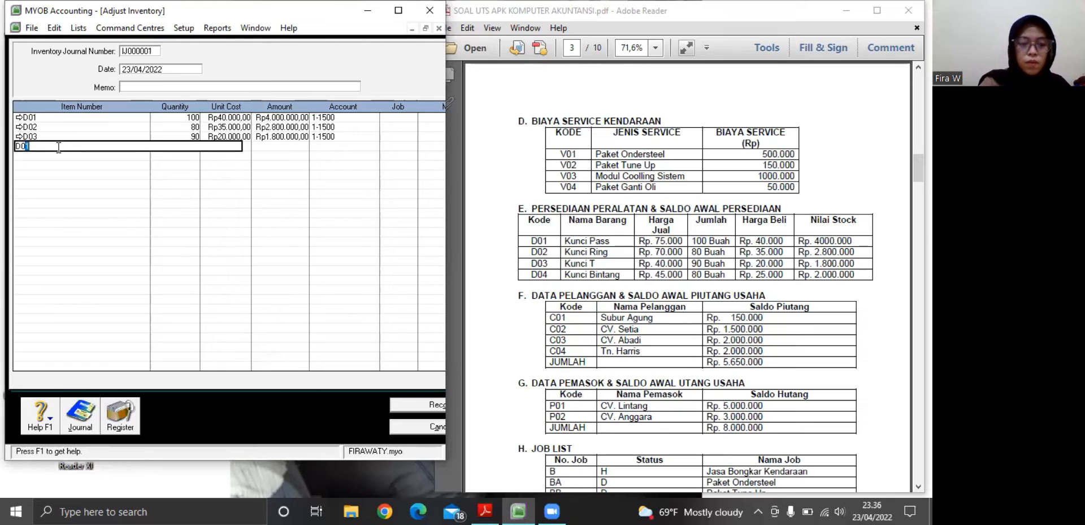
pyautogui.write('4')
pyautogui.click(60, 154)
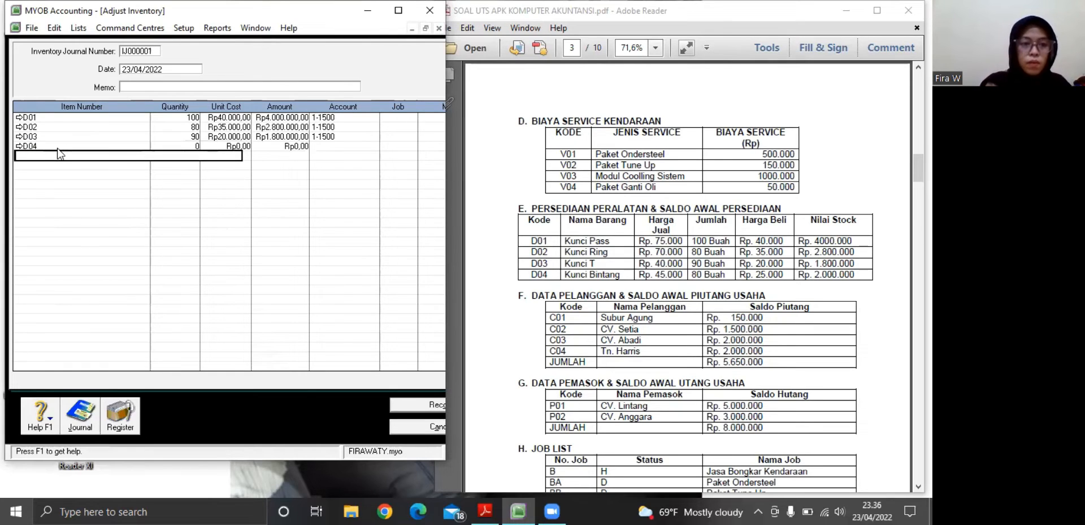
pyautogui.click(197, 147)
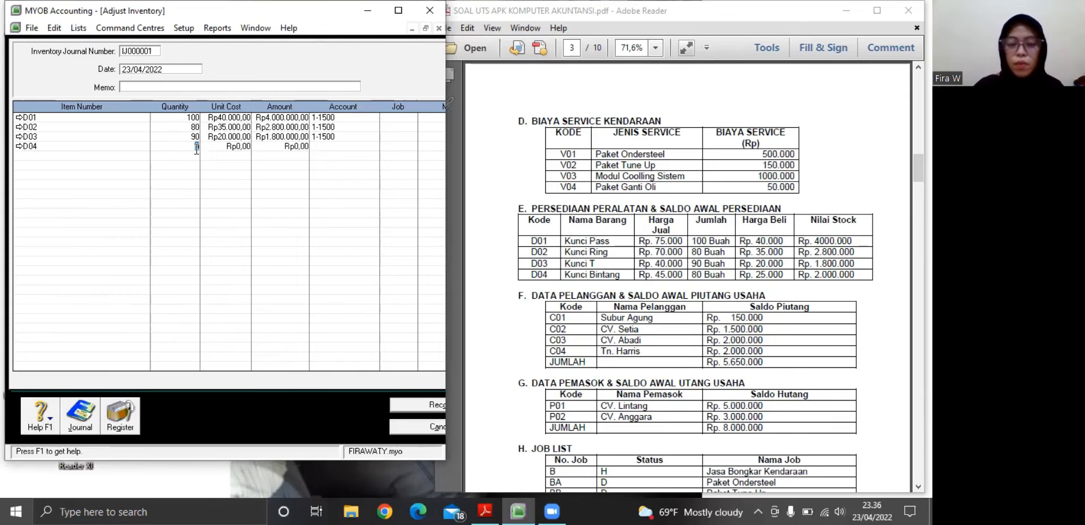
pyautogui.write('8')
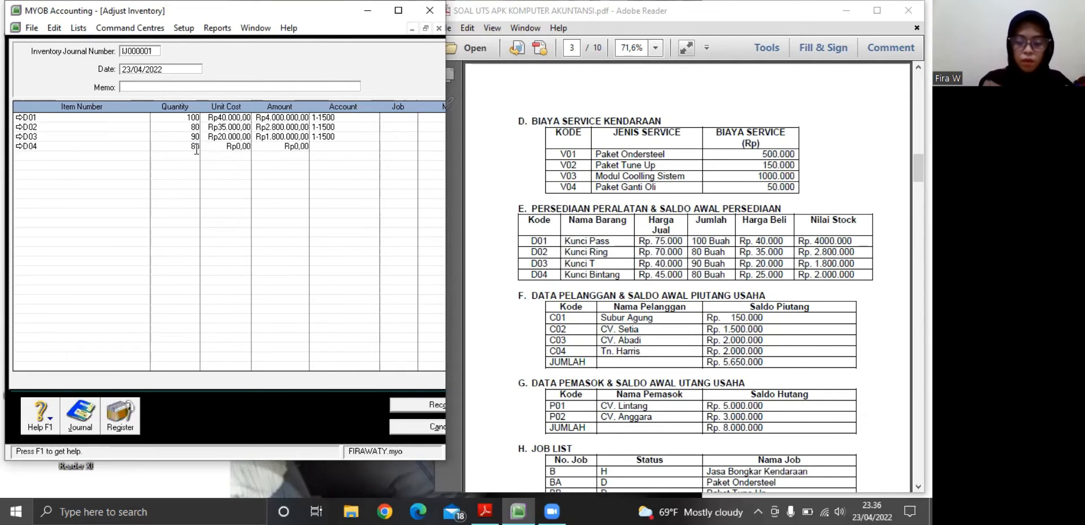
pyautogui.write('0')
# Set the unit cost of the D04 adjustment line to Rp25.000
pyautogui.click(242, 146)
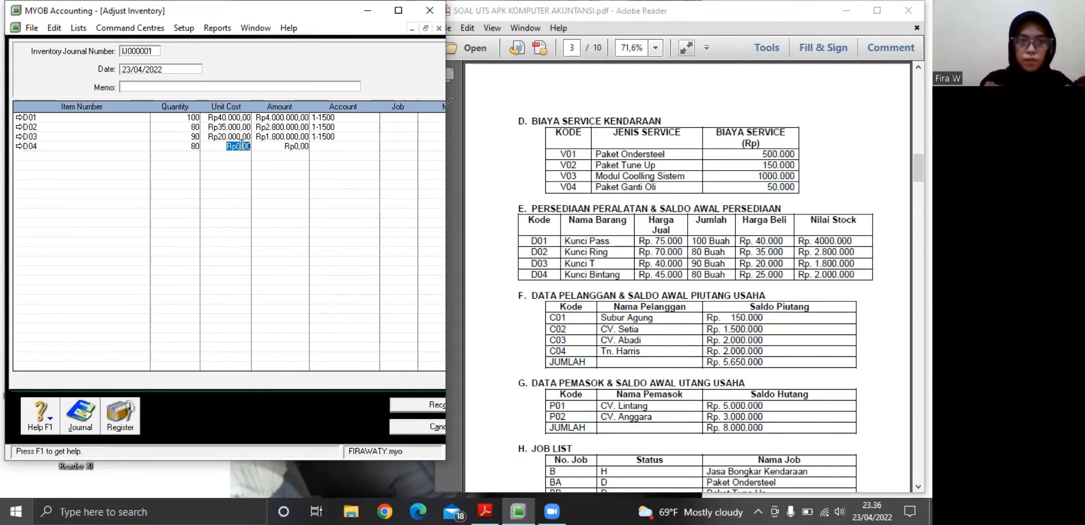
pyautogui.press('BackSpace')
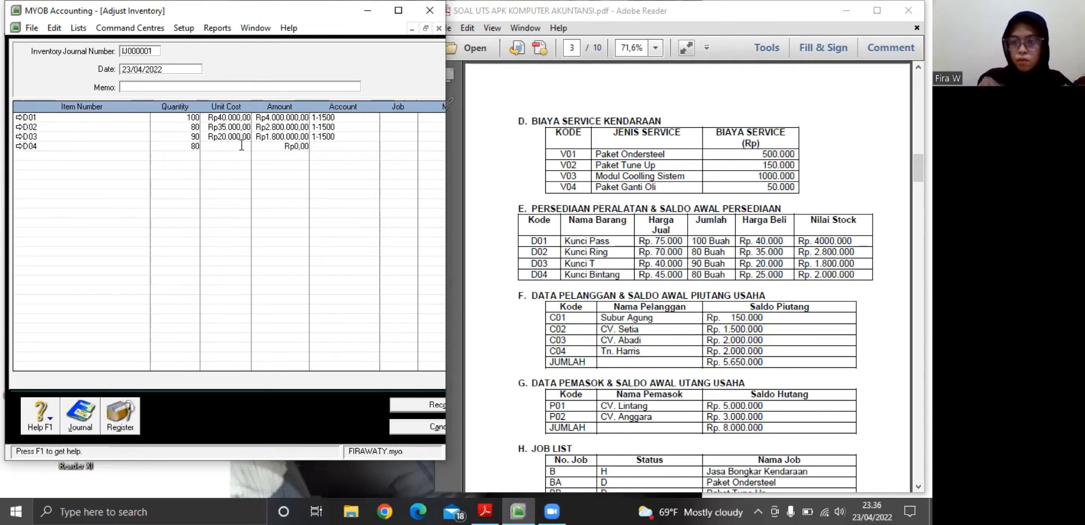
pyautogui.write('2')
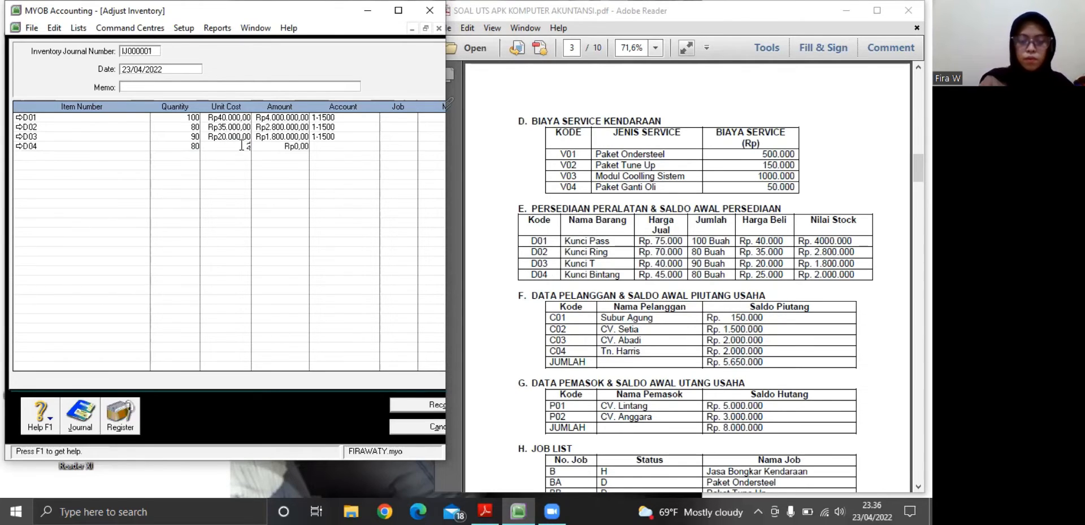
pyautogui.write('5000')
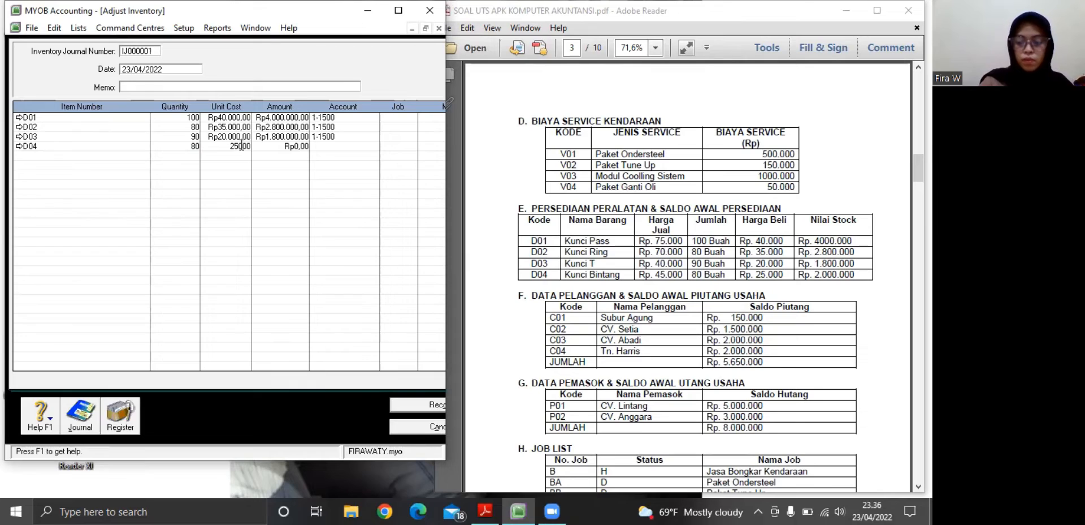
pyautogui.press('Tab')
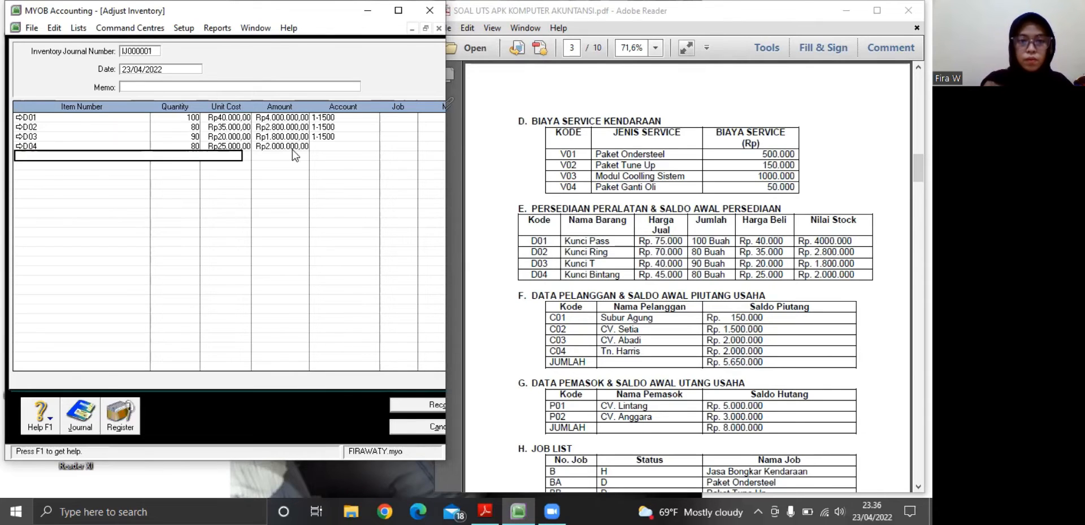
# Assign account 1-1500 Persediaan Barang to the D04 adjustment line
pyautogui.click(331, 146)
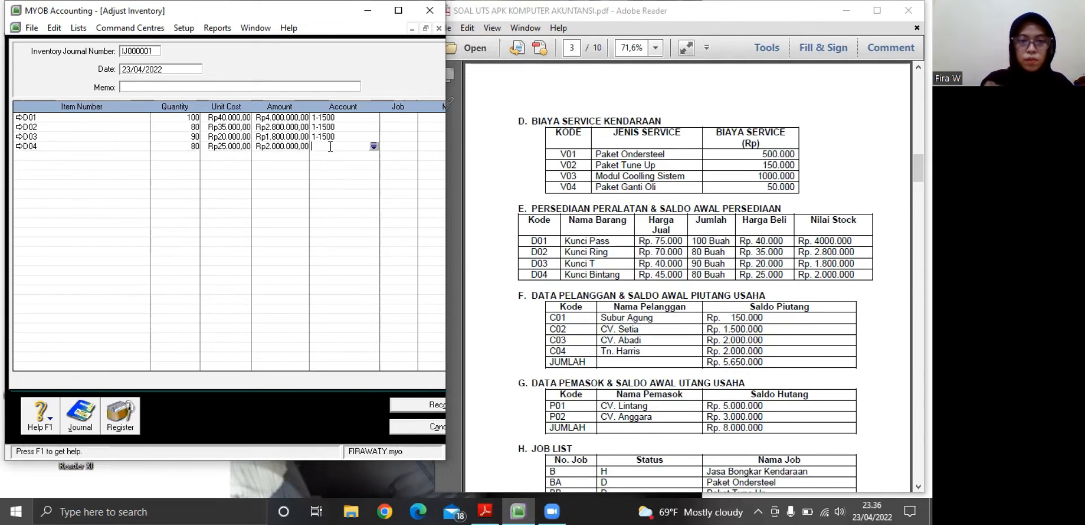
pyautogui.click(373, 146)
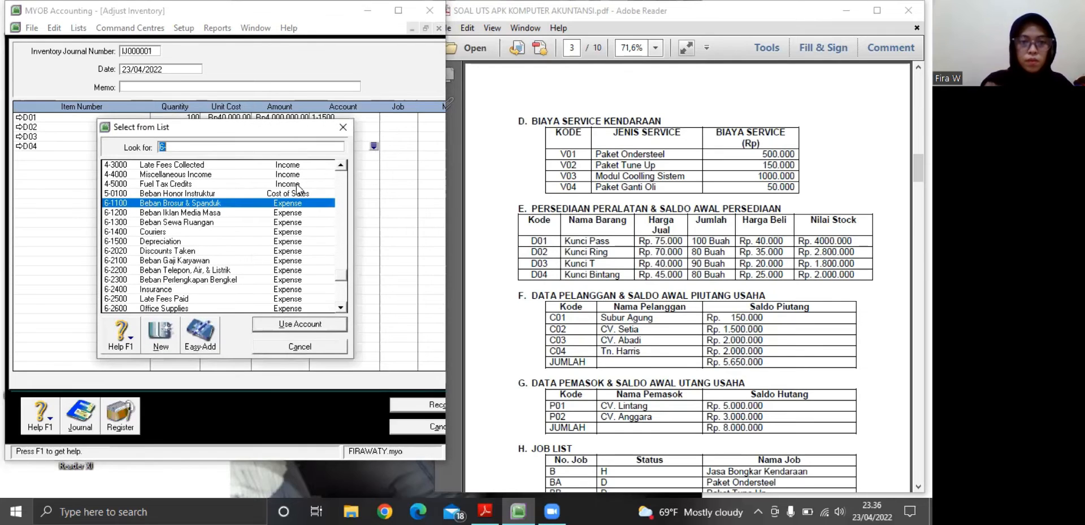
pyautogui.click(340, 178)
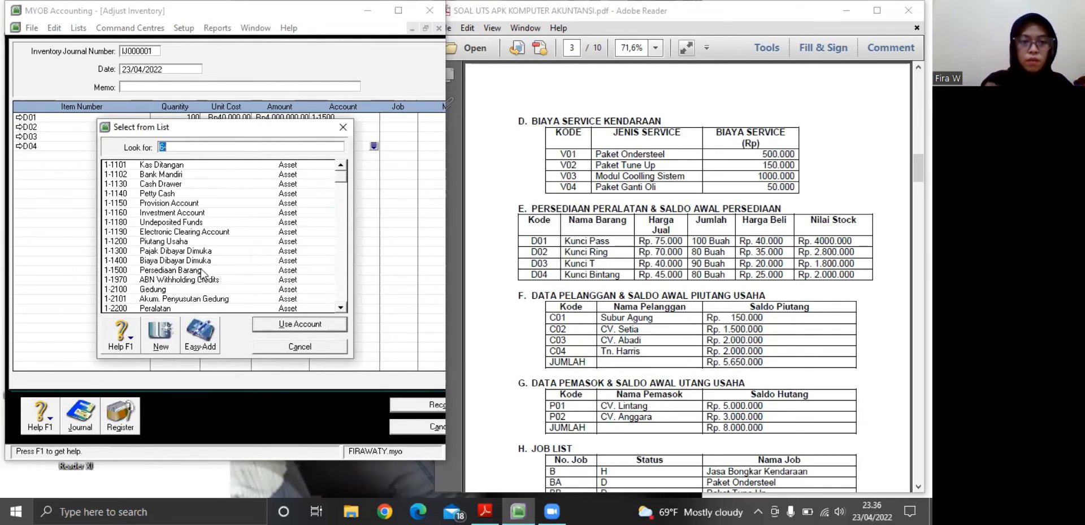
pyautogui.write('1-1500')
pyautogui.click(289, 325)
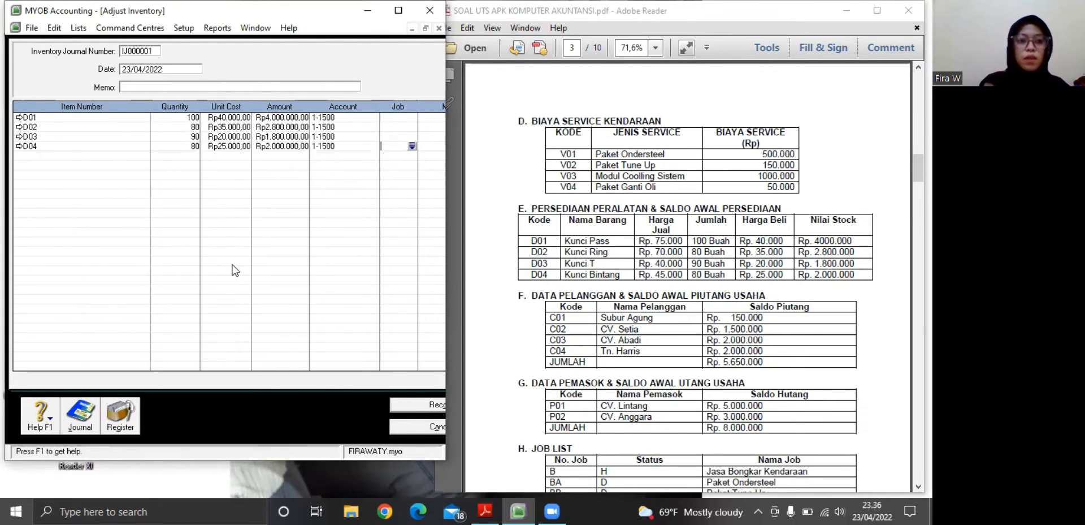
# Set the inventory adjustment's date to 01/01/2021 and record the adjustment
pyautogui.click(159, 71)
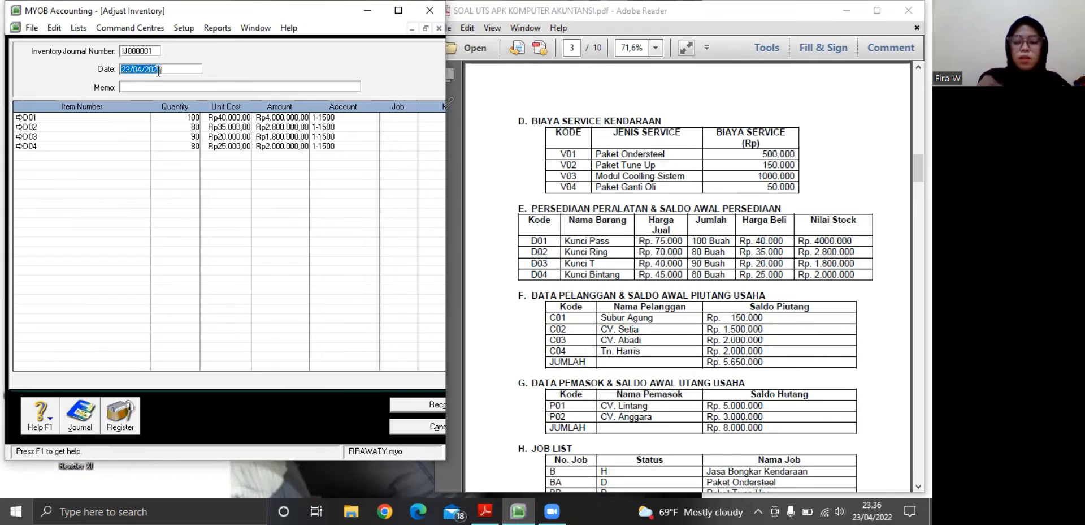
pyautogui.press('BackSpace')
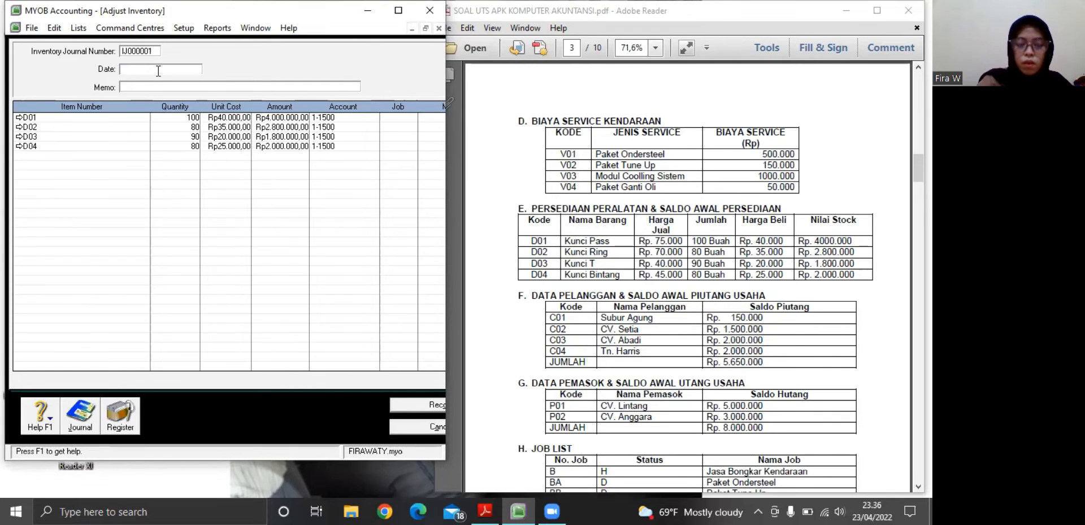
pyautogui.write('01/01/')
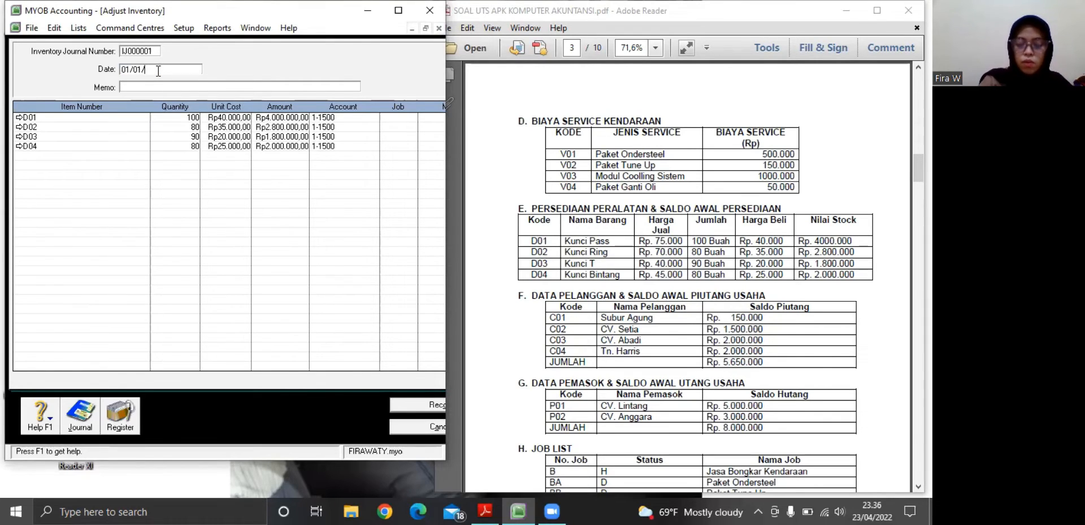
pyautogui.write('2021')
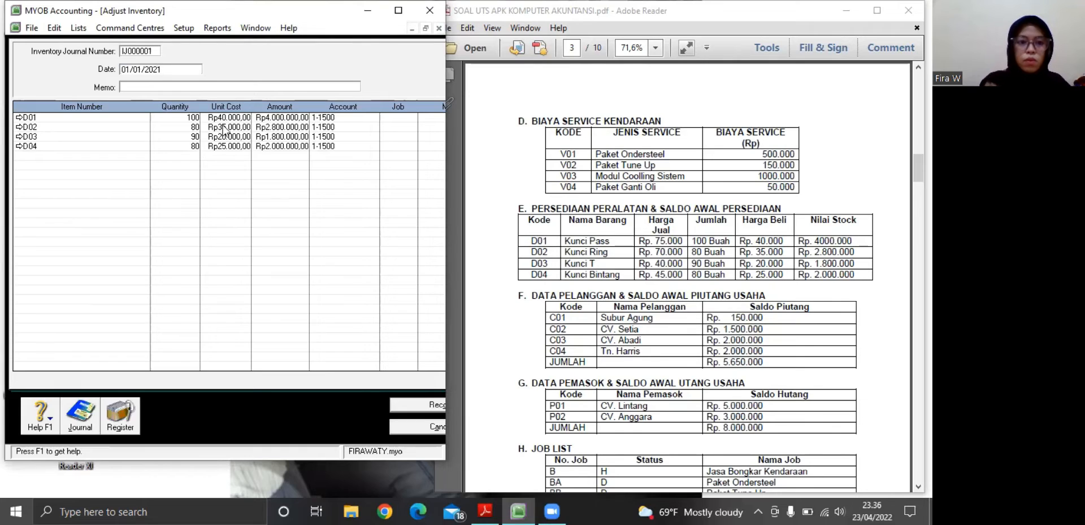
pyautogui.click(428, 405)
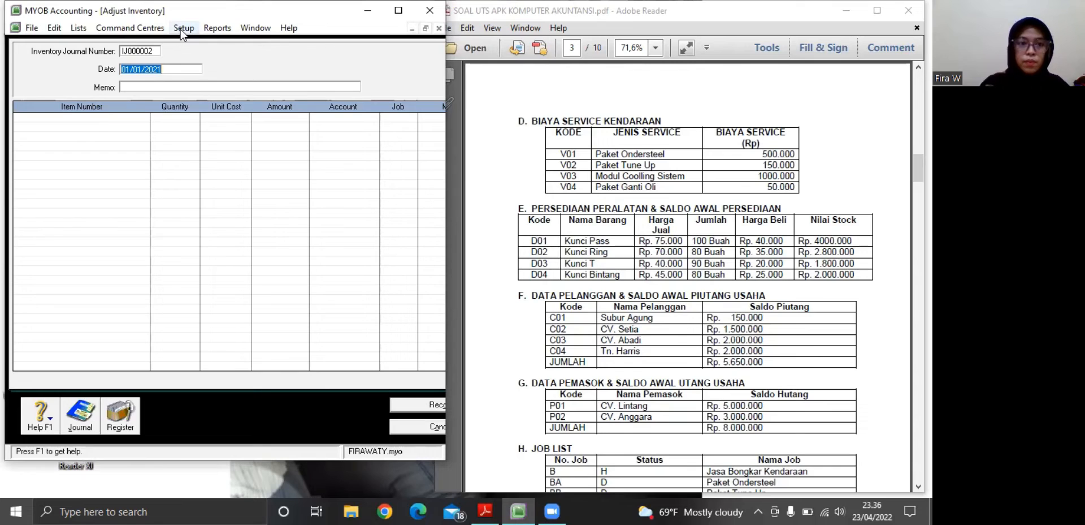
# Leave the inventory adjustment and open the card file's list of customer cards
pyautogui.click(145, 27)
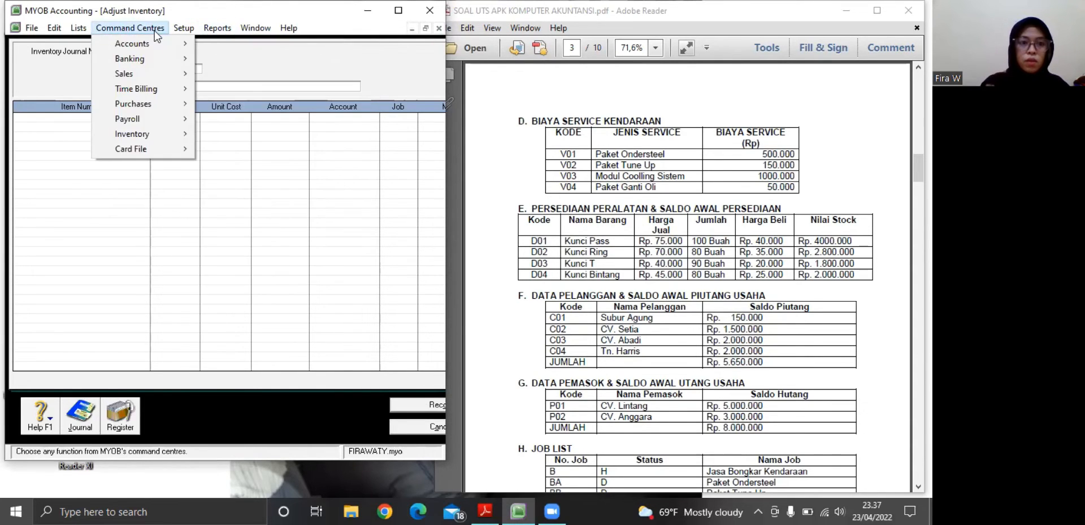
pyautogui.moveTo(153, 44)
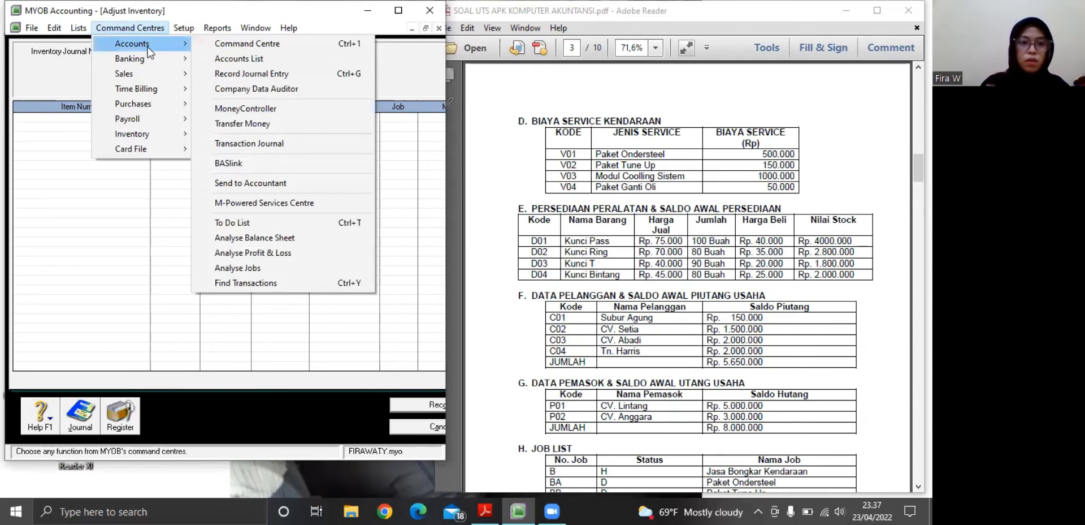
pyautogui.click(241, 46)
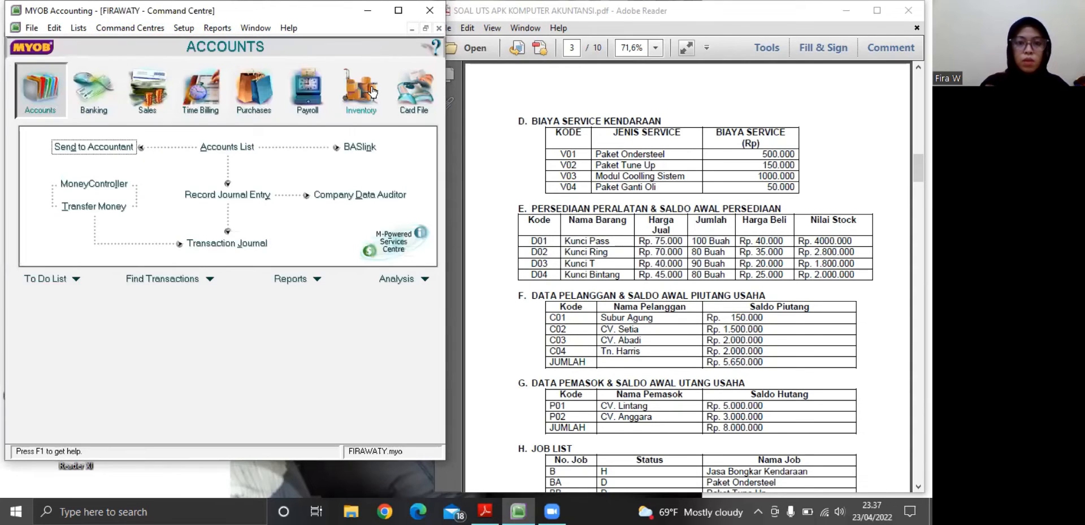
pyautogui.click(411, 101)
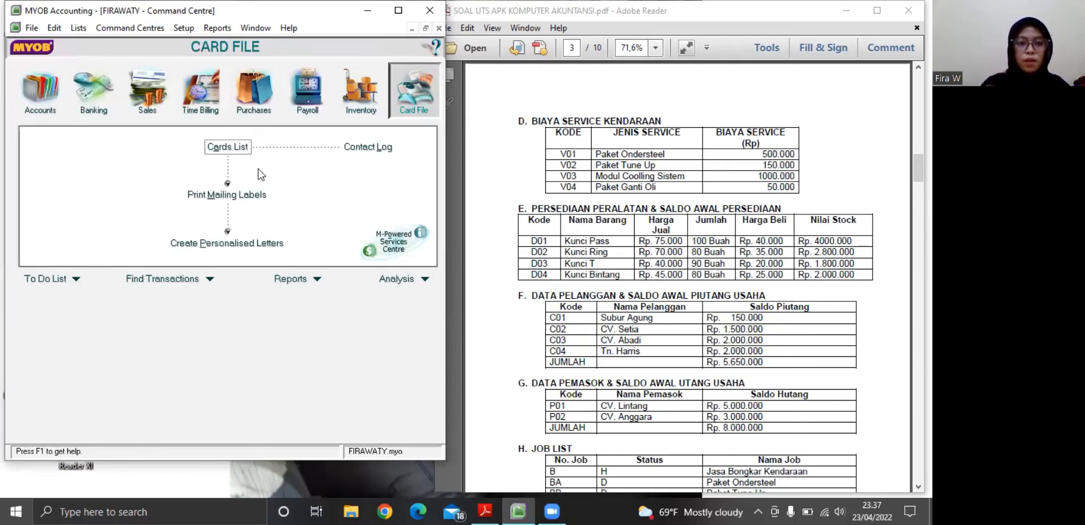
pyautogui.click(228, 148)
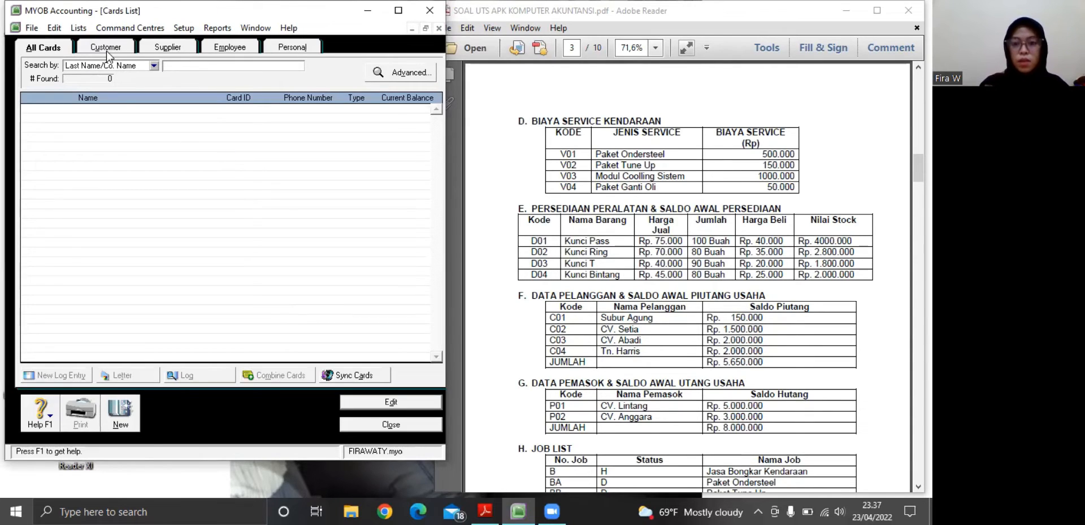
pyautogui.click(106, 51)
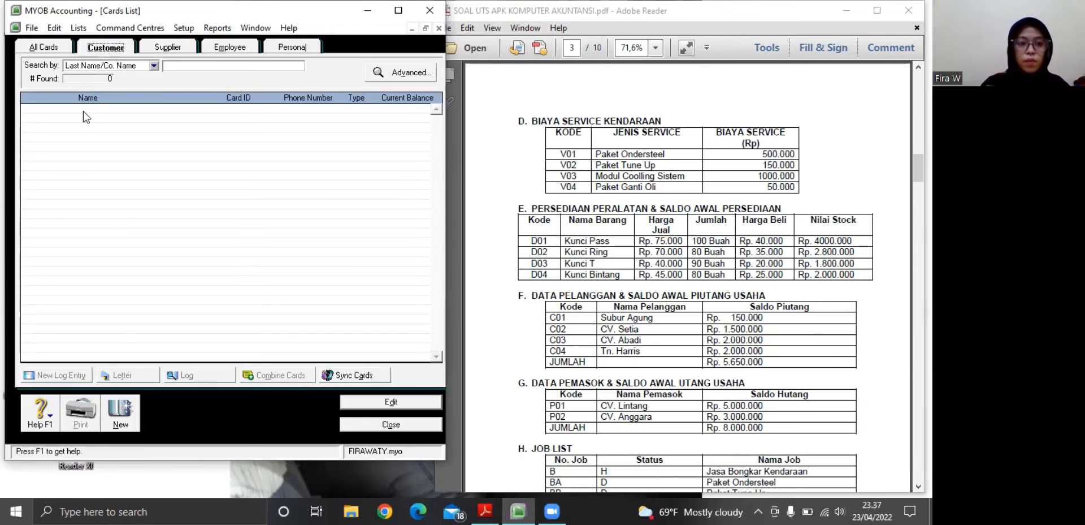
# Create a customer card for the company Subur Agung, with the card ID listed for it in the PDF's customer table
pyautogui.click(120, 417)
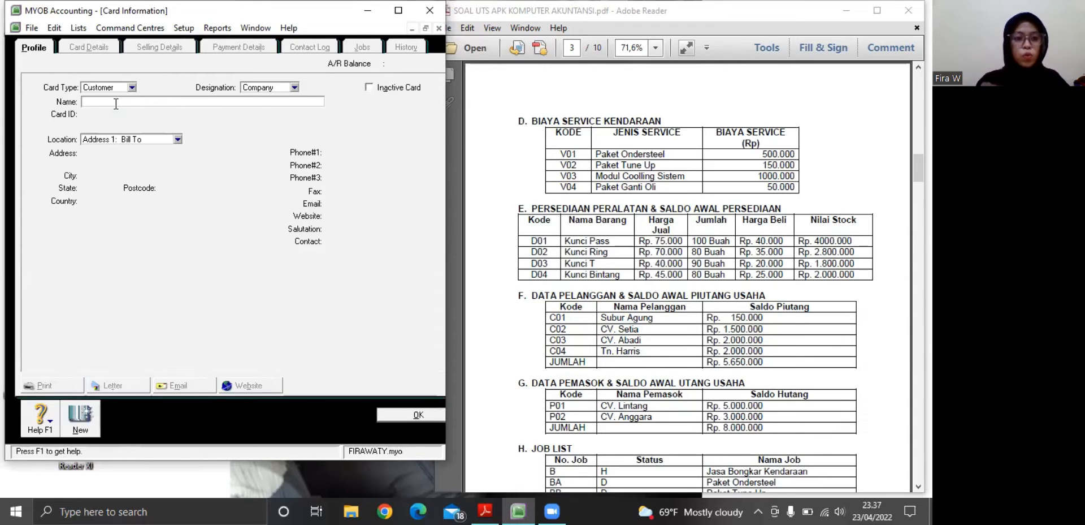
pyautogui.write('S')
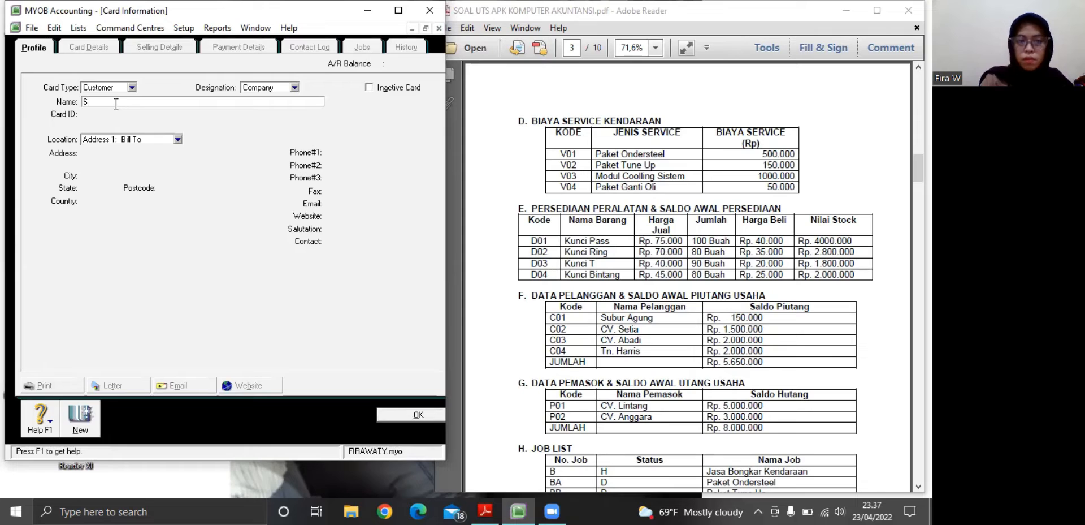
pyautogui.write('ub')
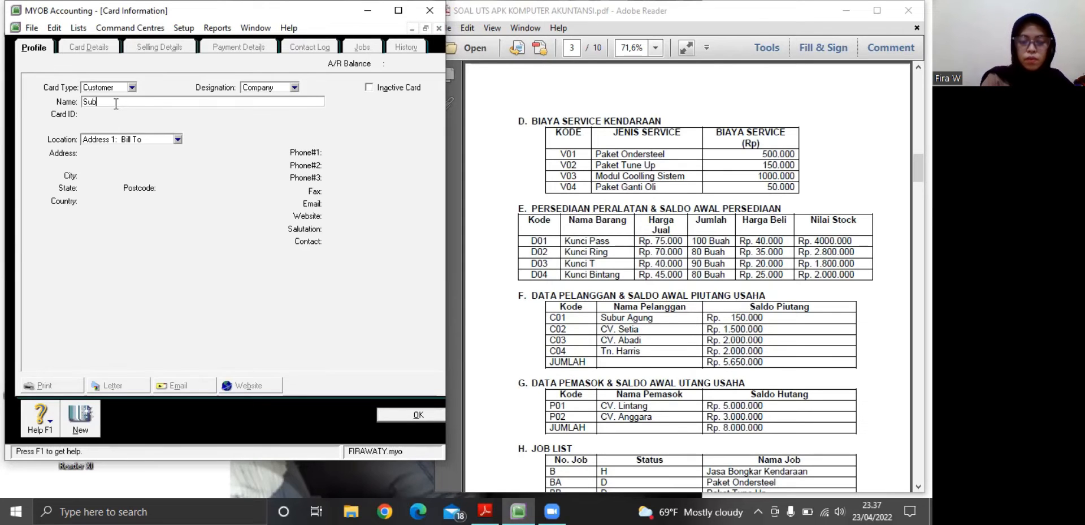
pyautogui.write('ur Agung')
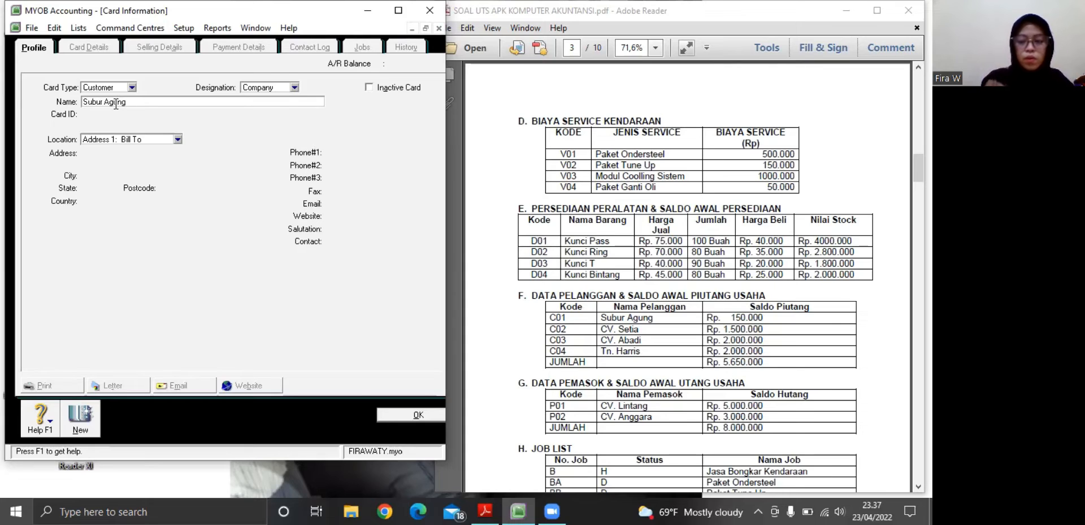
pyautogui.press('Tab')
pyautogui.press('BackSpace')
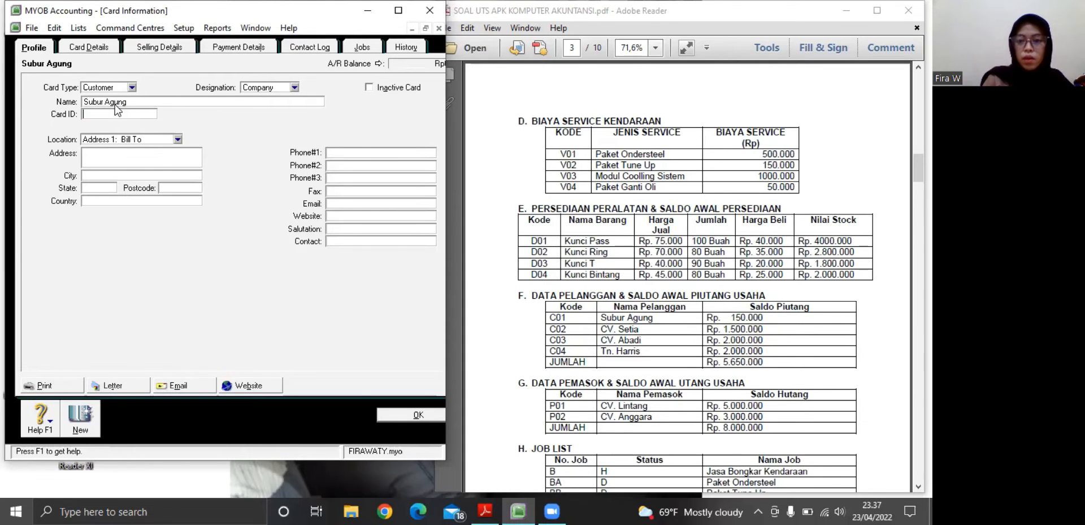
pyautogui.write('C')
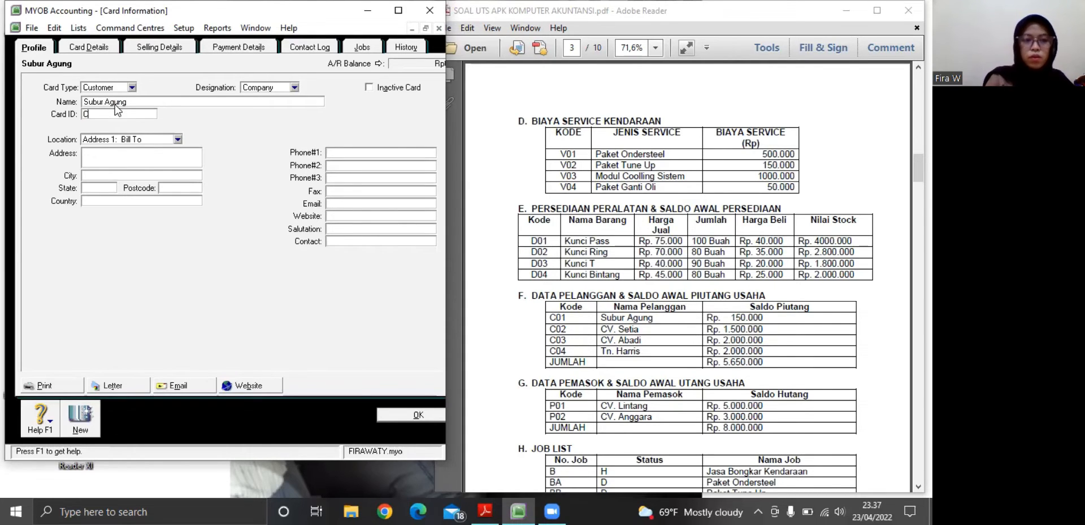
pyautogui.write('01')
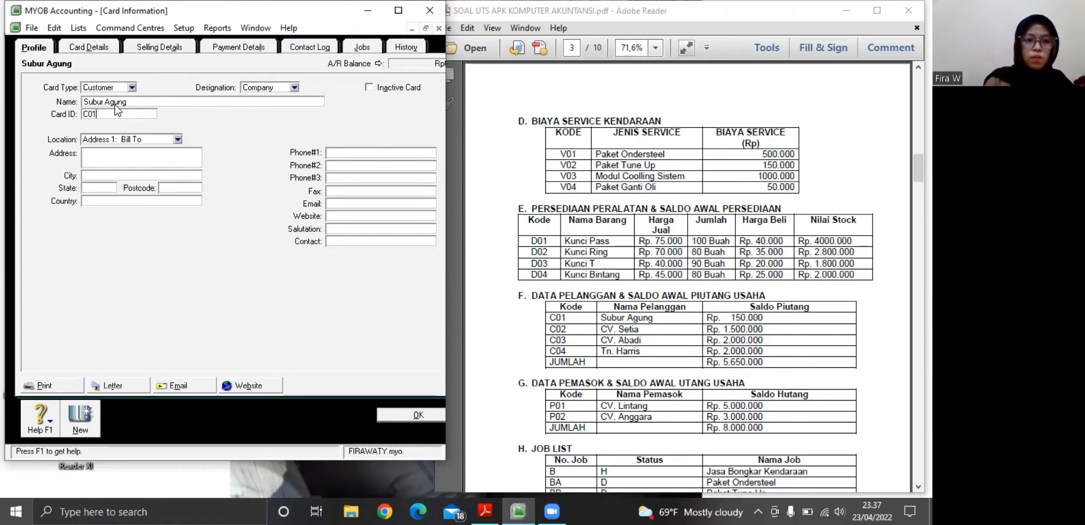
# Add a new customer card for CV. Setia, using its code from the PDF's customer table as card ID
pyautogui.click(78, 428)
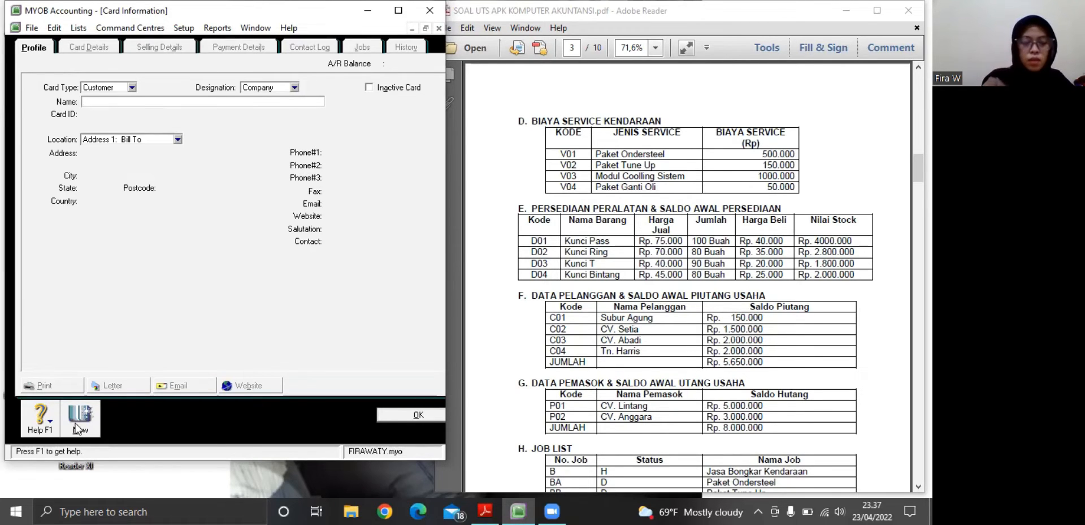
pyautogui.write('c')
pyautogui.press('BackSpace')
pyautogui.write('CV. Set')
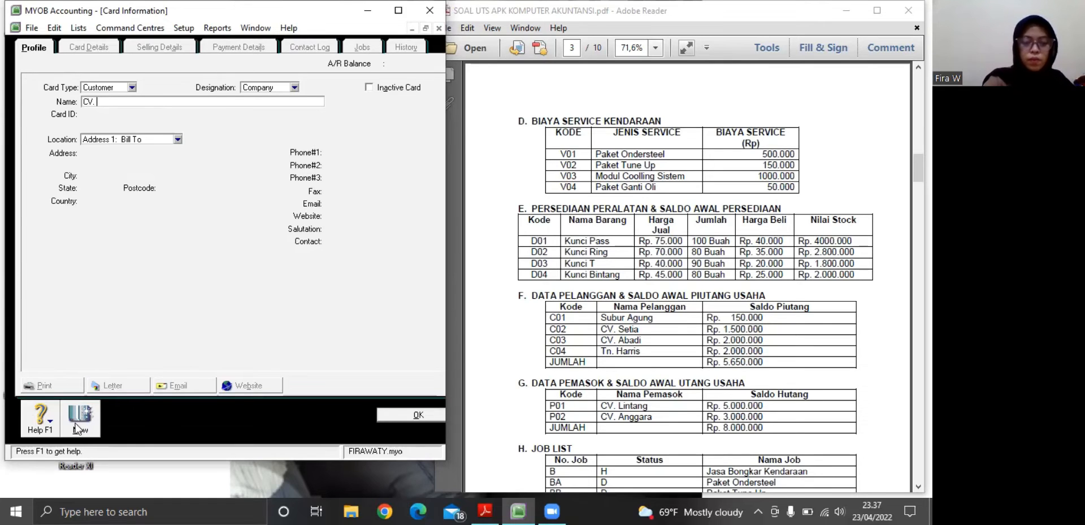
pyautogui.write('ia')
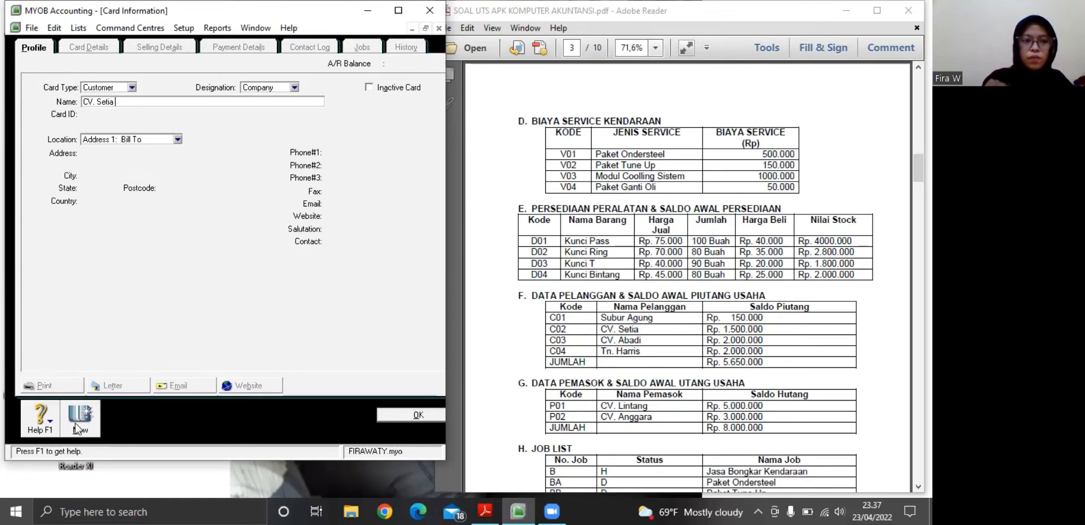
pyautogui.press('Tab')
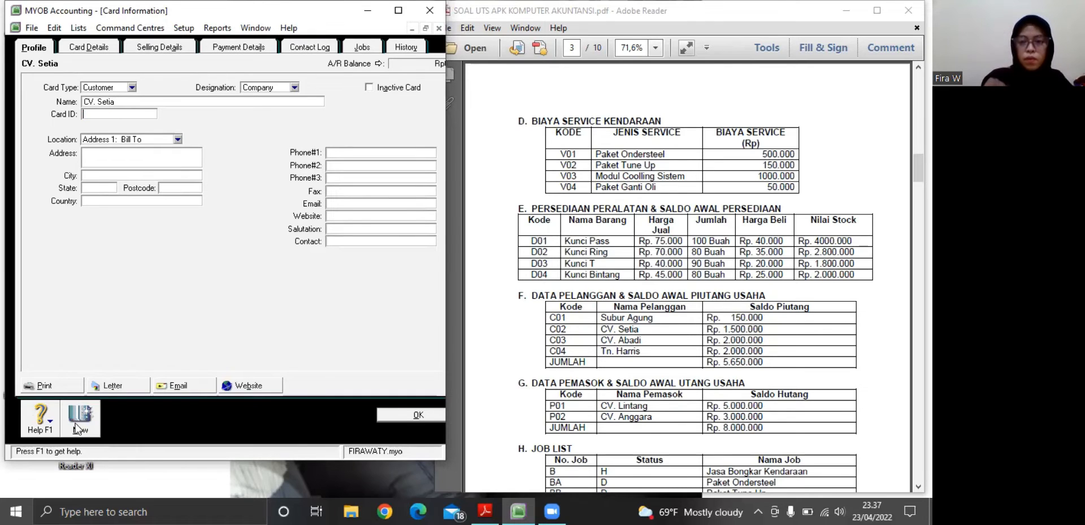
pyautogui.write('C')
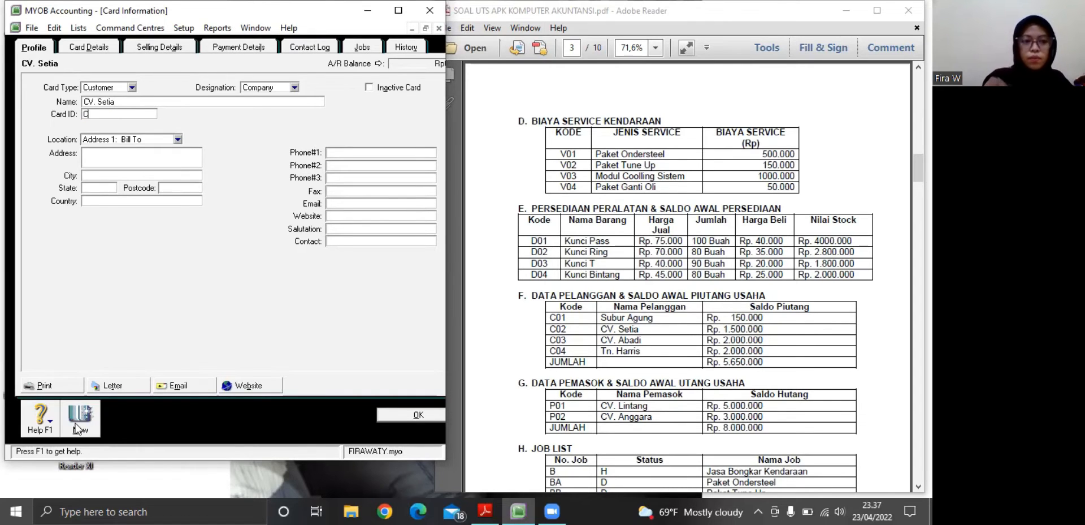
pyautogui.write('02')
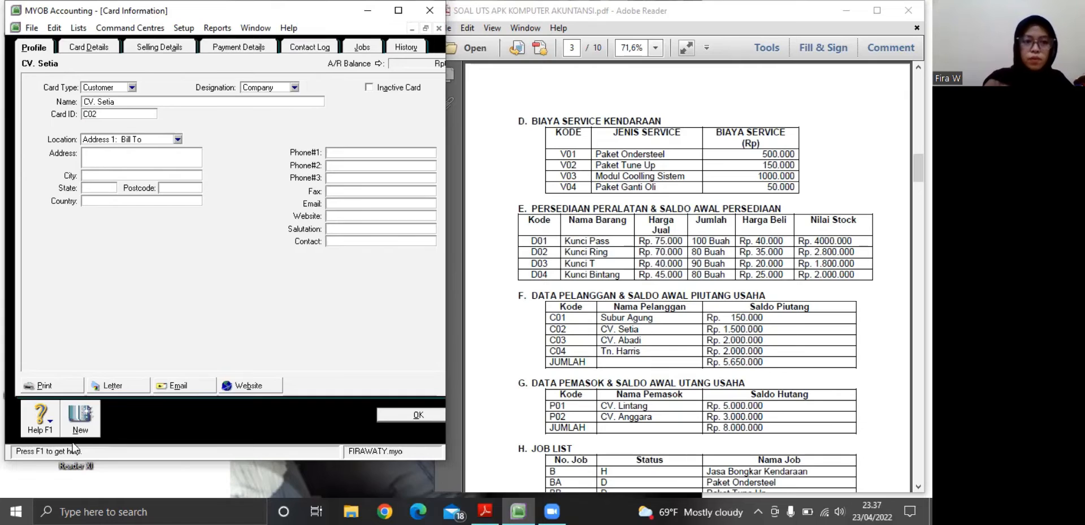
# Add a new customer card for CV. Abadi, using its code from the PDF's customer table as card ID
pyautogui.click(84, 414)
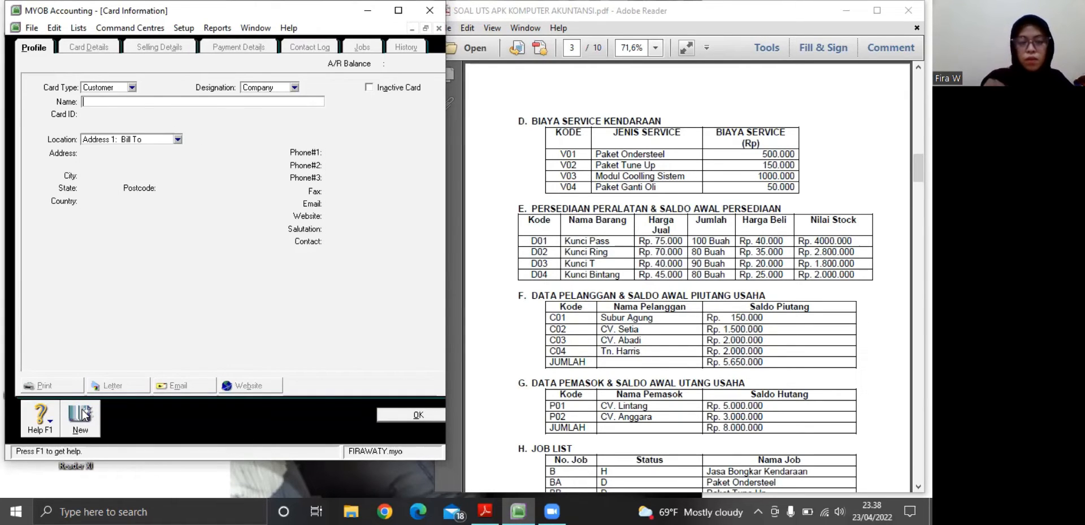
pyautogui.write('C')
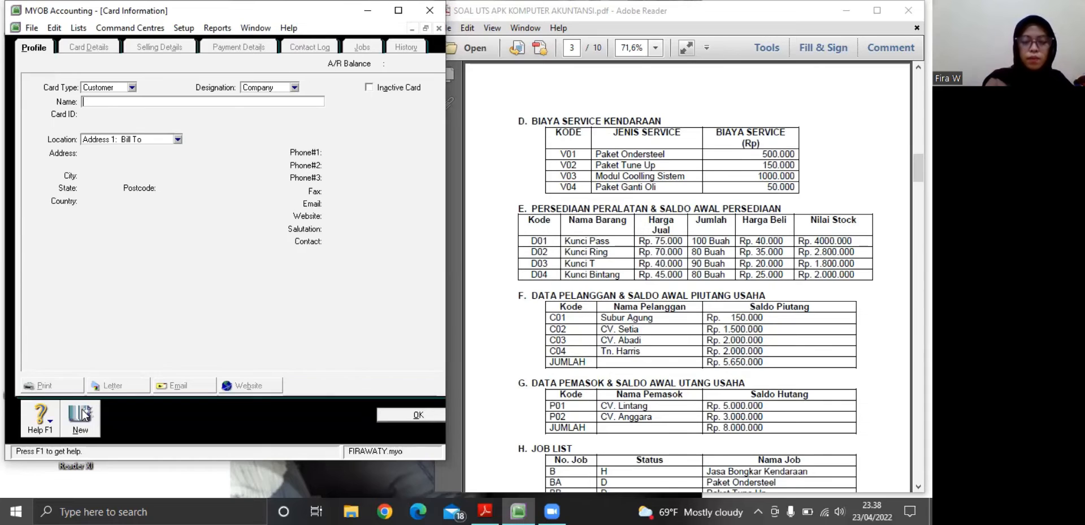
pyautogui.write('V. Abadi')
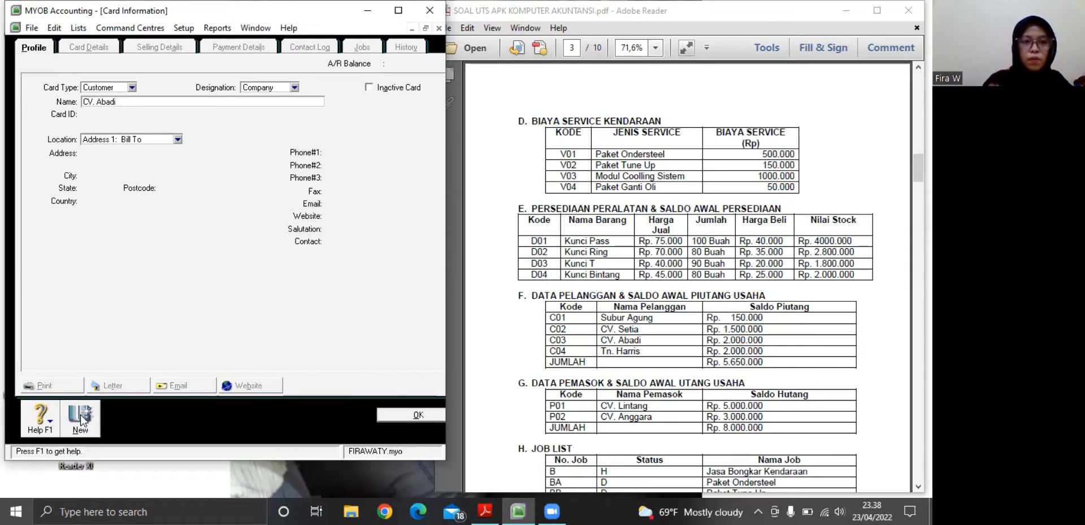
pyautogui.press('Tab')
pyautogui.press('BackSpace')
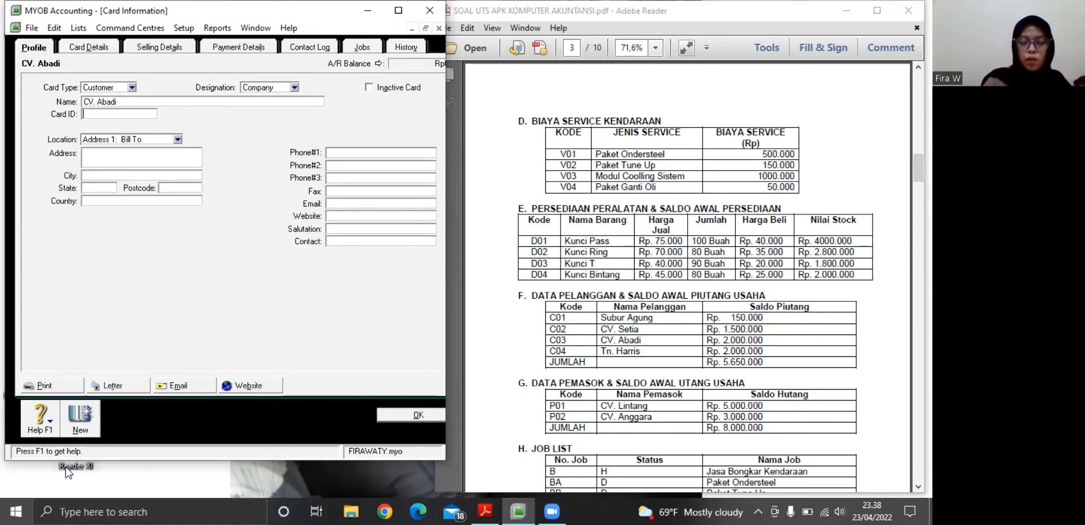
pyautogui.write('C03')
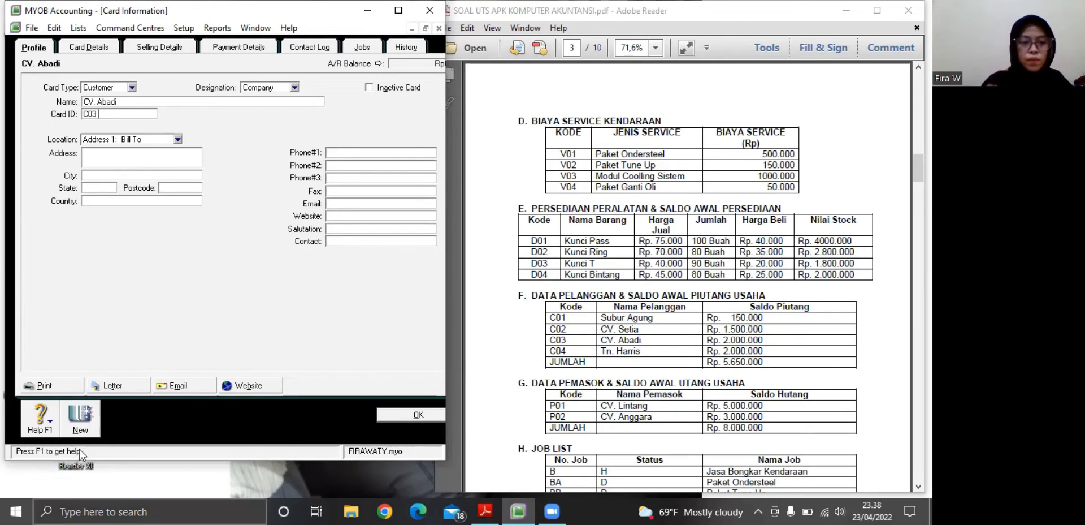
# Add a new company-type customer card for the fourth customer in the PDF's table, using its code as card ID, and return to the cards list
pyautogui.click(80, 418)
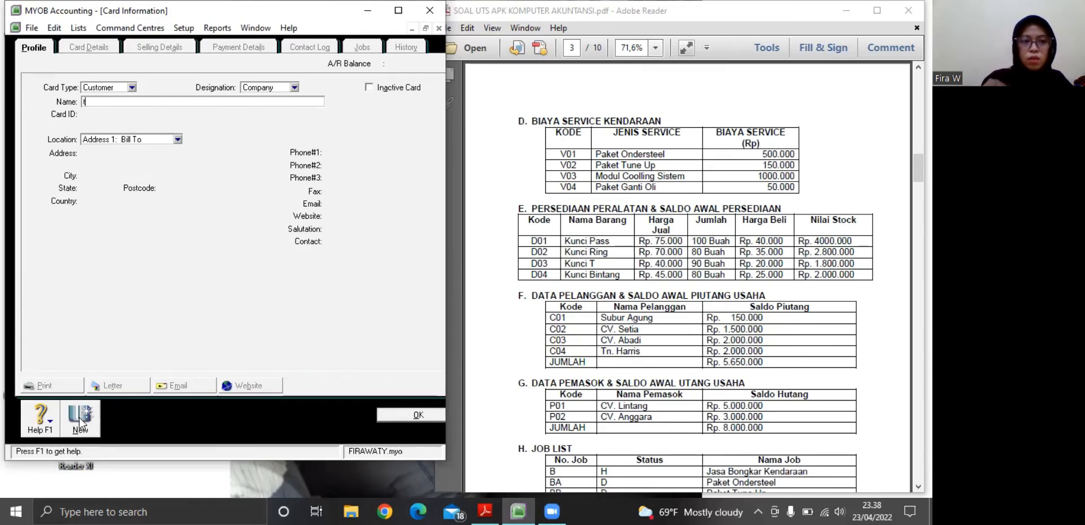
pyautogui.write('T')
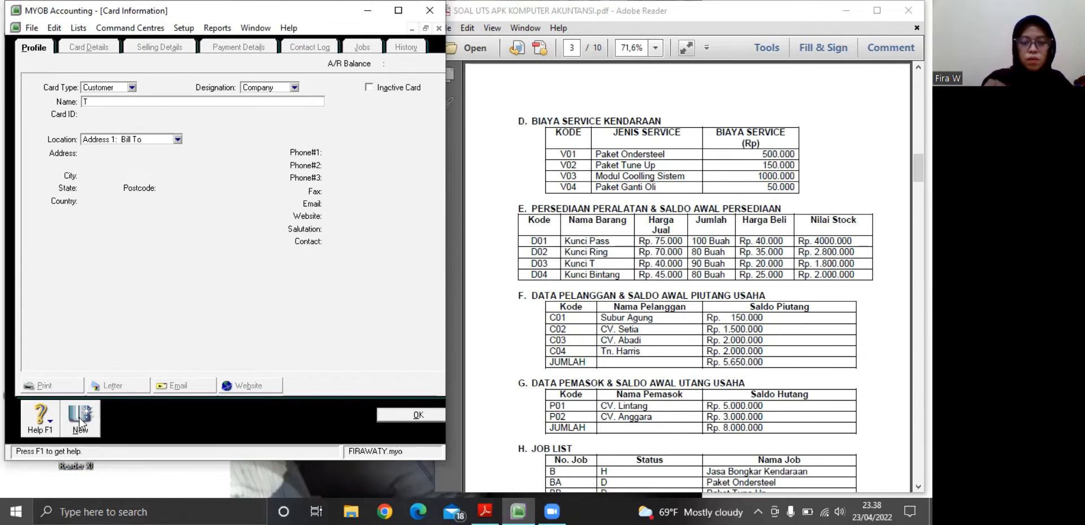
pyautogui.write('n')
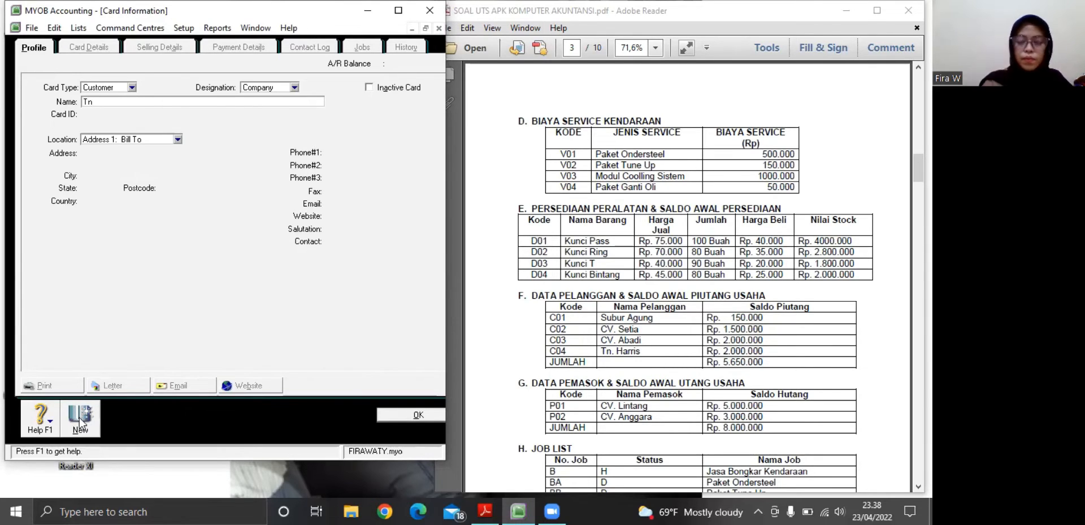
pyautogui.write('.')
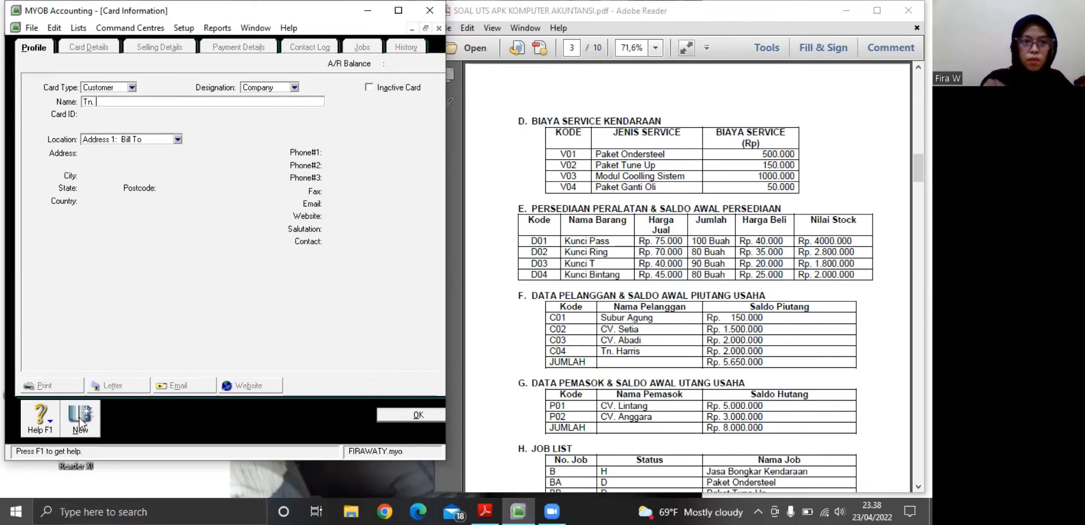
pyautogui.write(' Har')
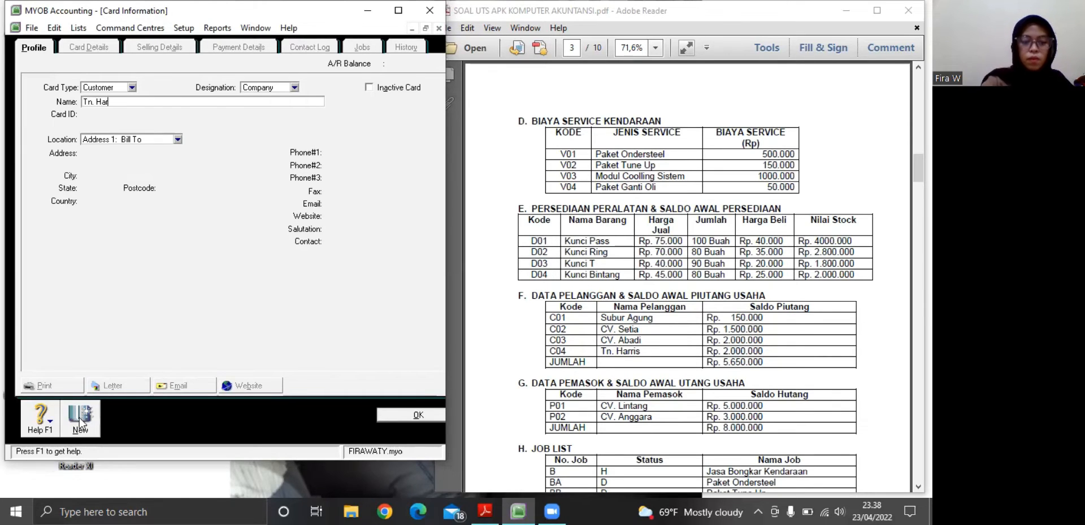
pyautogui.write('ris')
pyautogui.press('Tab')
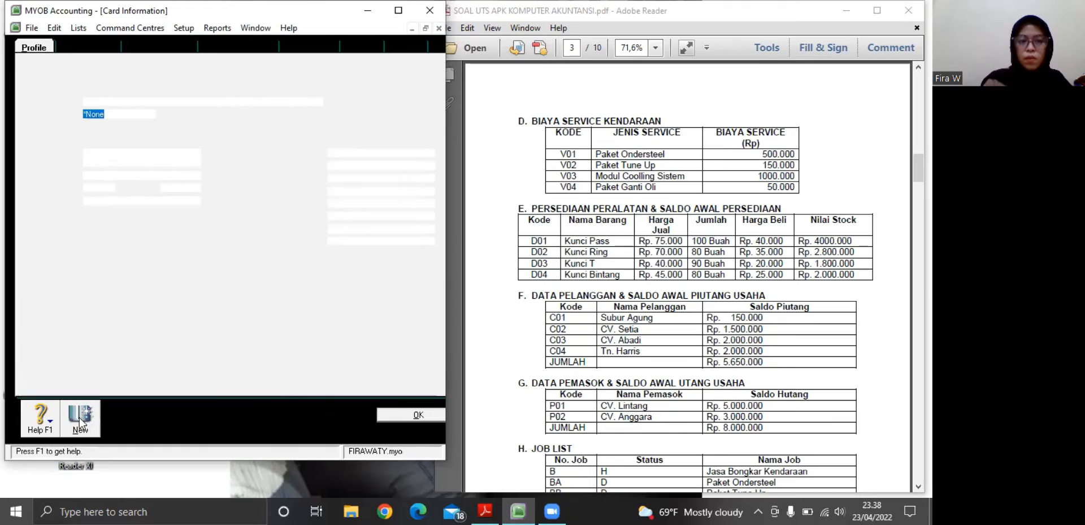
pyautogui.write('C')
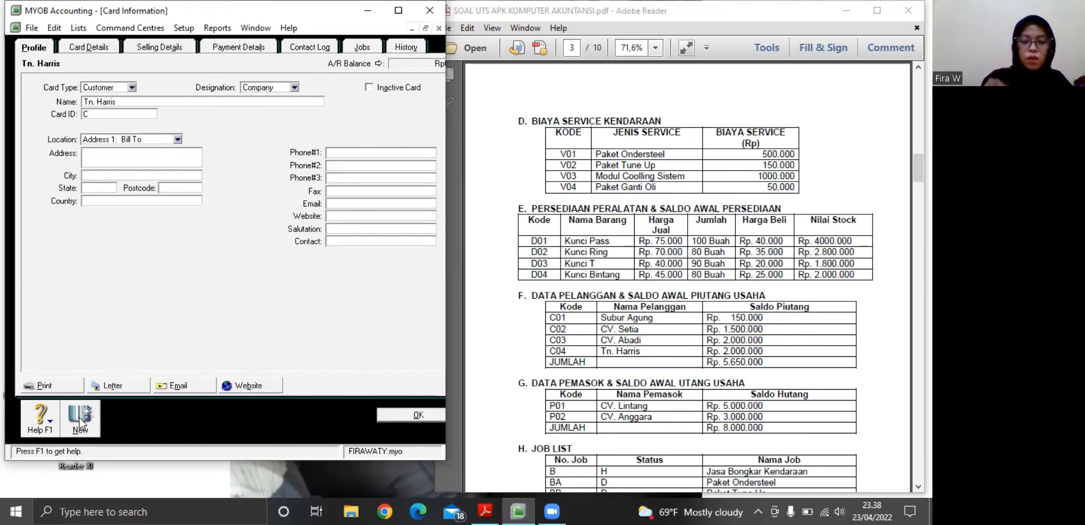
pyautogui.write('04')
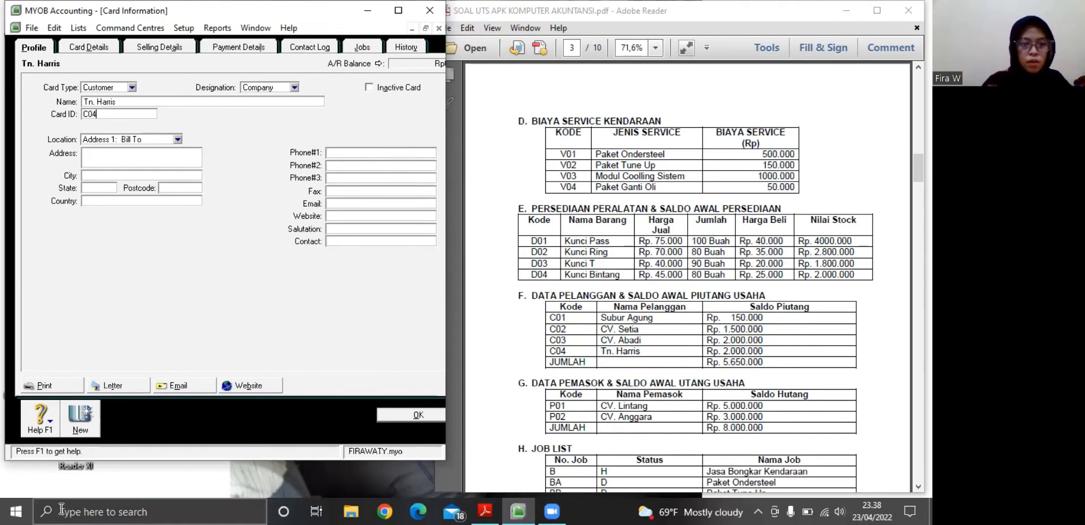
pyautogui.click(88, 424)
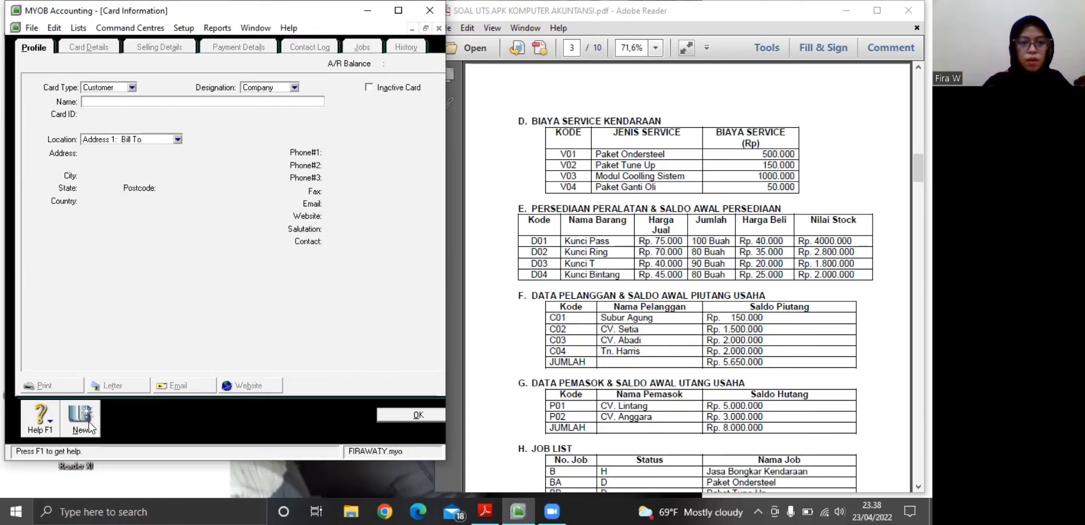
pyautogui.click(403, 416)
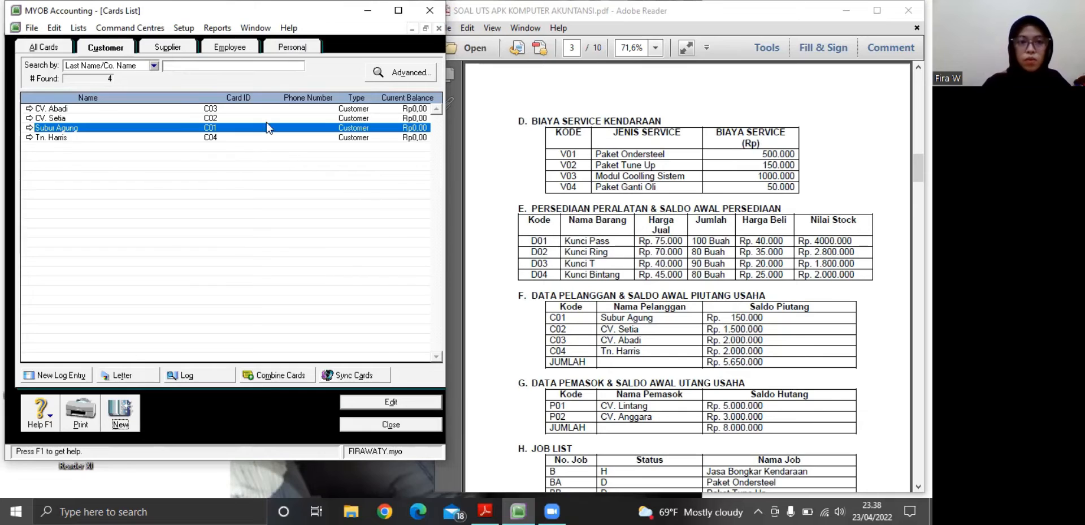
# Open the customer opening balances and start a historical sale for Subur Agung
pyautogui.click(176, 26)
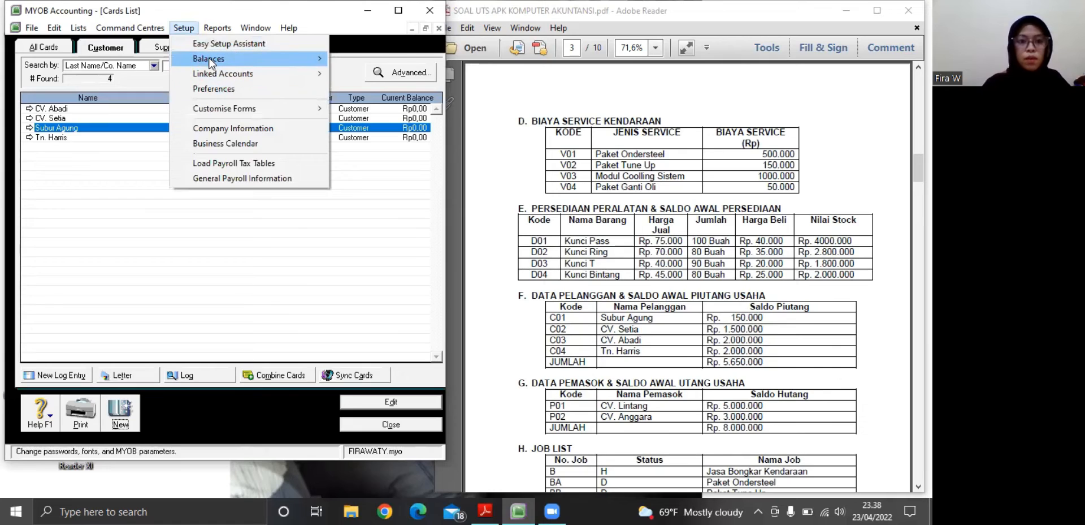
pyautogui.moveTo(210, 61)
pyautogui.click(351, 88)
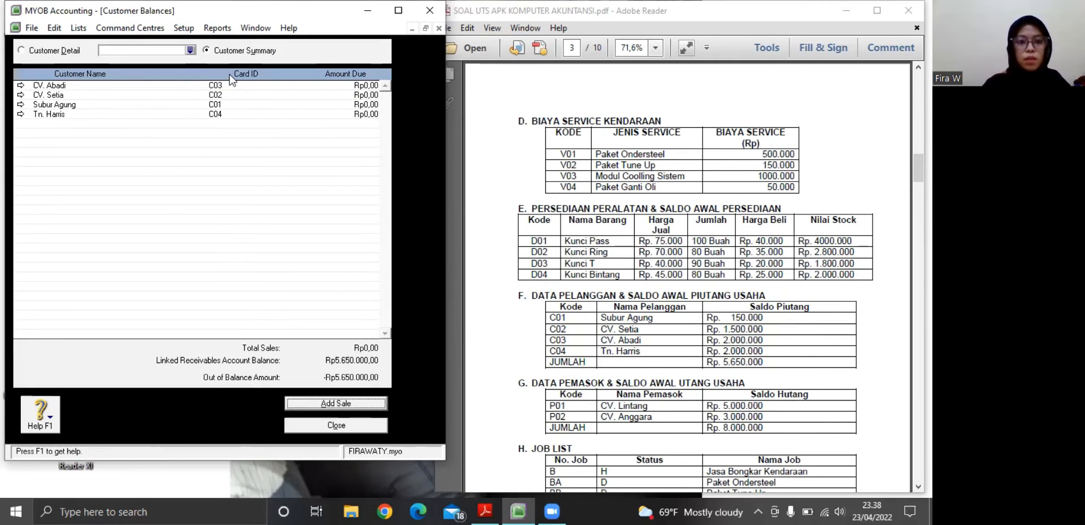
pyautogui.click(313, 403)
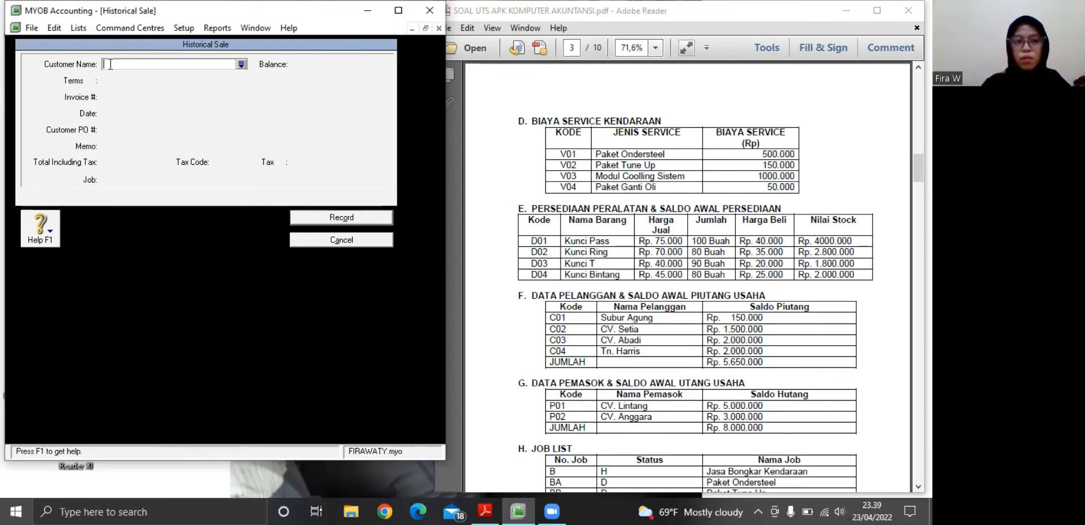
pyautogui.click(242, 64)
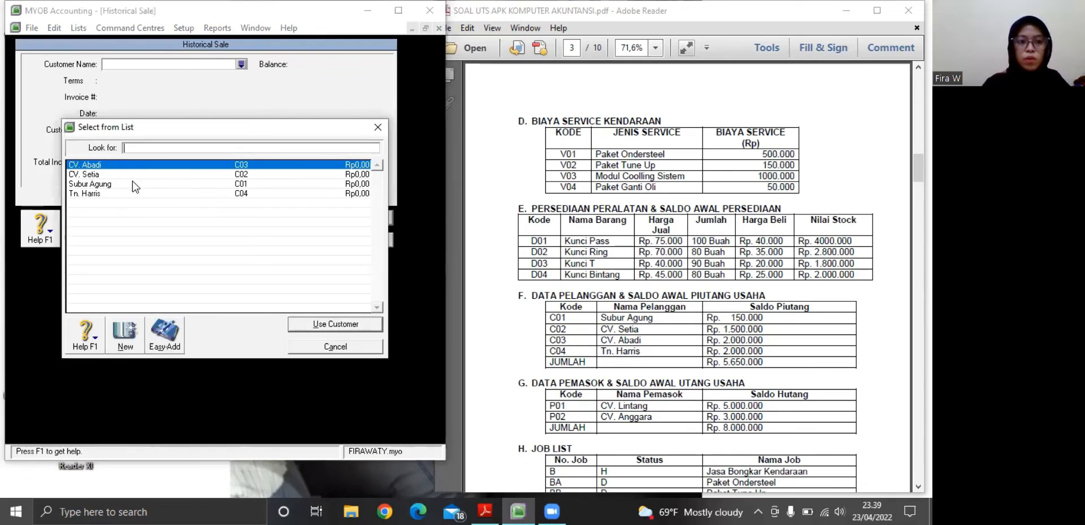
pyautogui.click(135, 184)
pyautogui.click(312, 323)
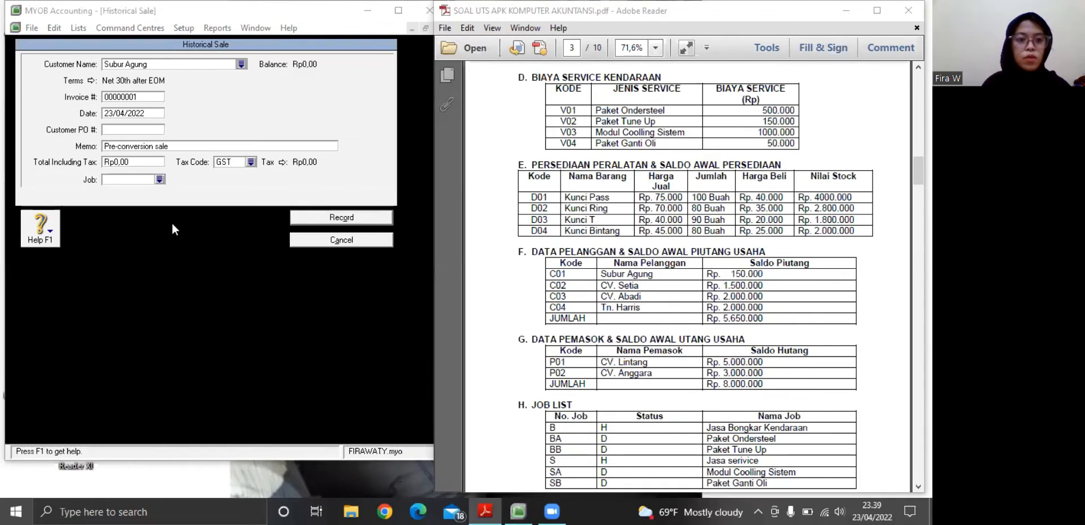
# Date Subur Agung's historical sale 01/01/2021 and enter the customer's code from the PDF as the customer PO number
pyautogui.click(137, 112)
pyautogui.press('BackSpace')
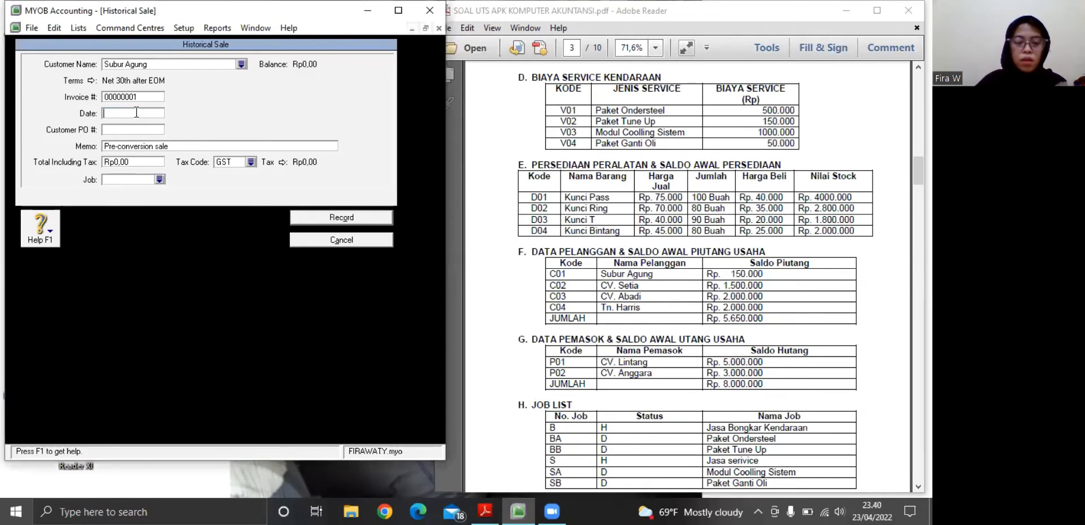
pyautogui.write('01/01')
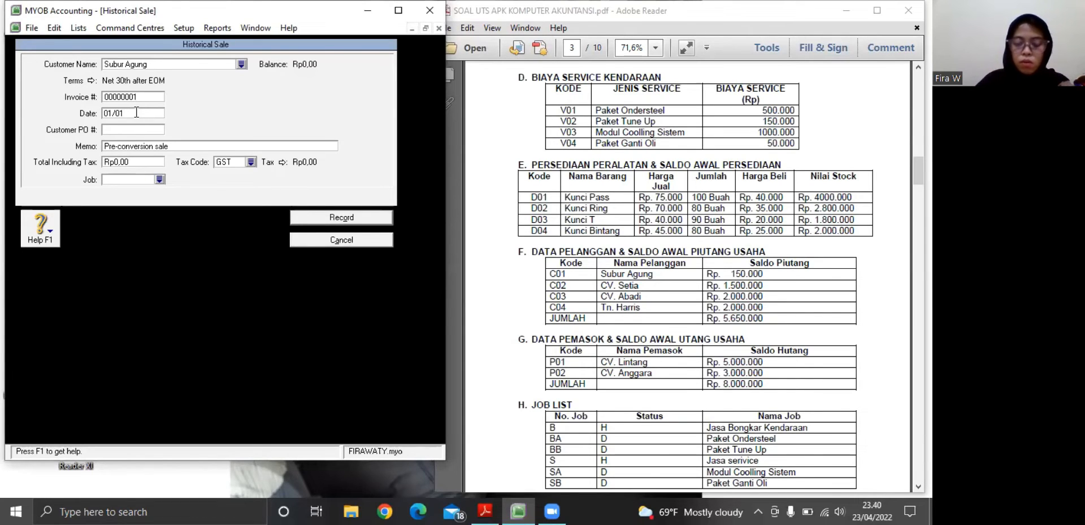
pyautogui.write('/2021')
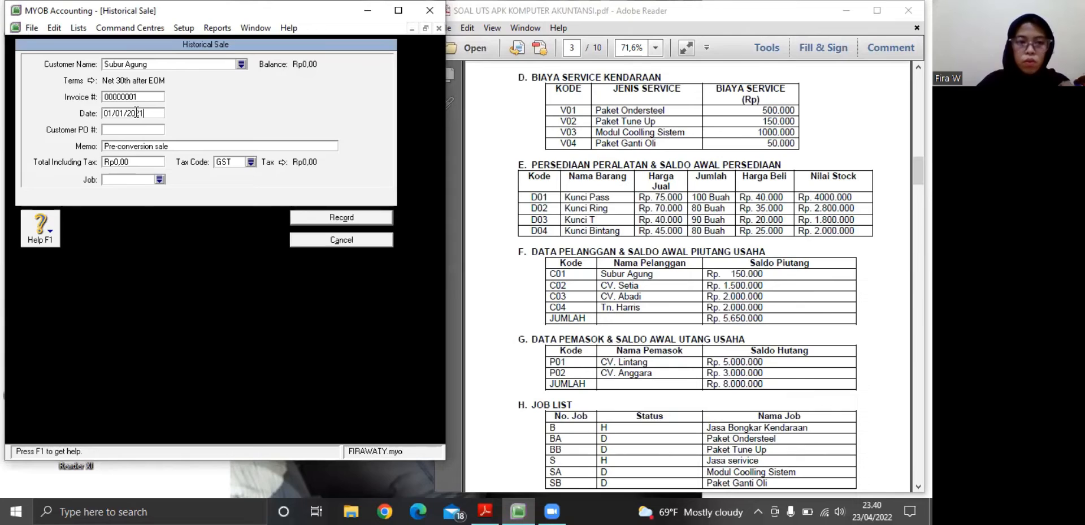
pyautogui.click(114, 127)
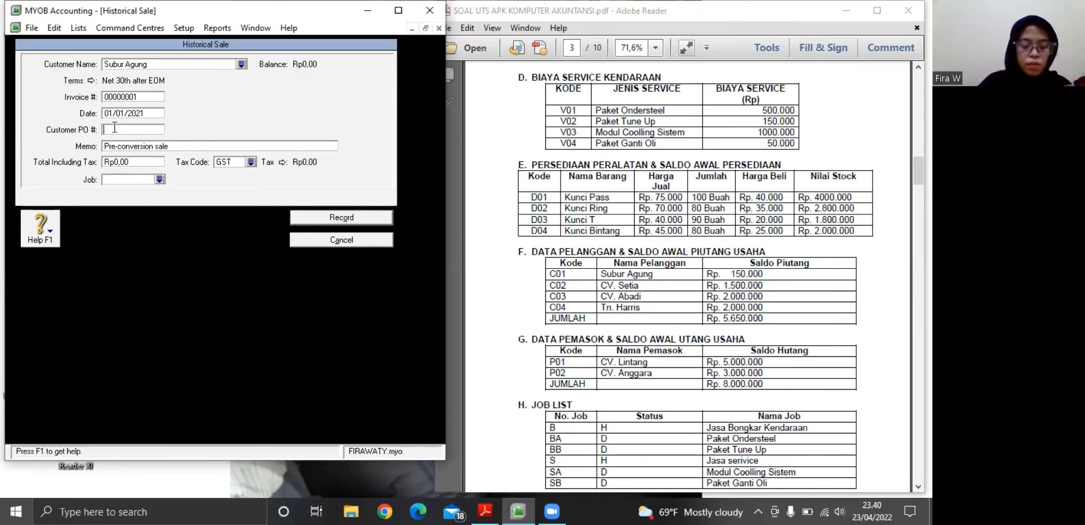
pyautogui.write('c')
pyautogui.write('C01')
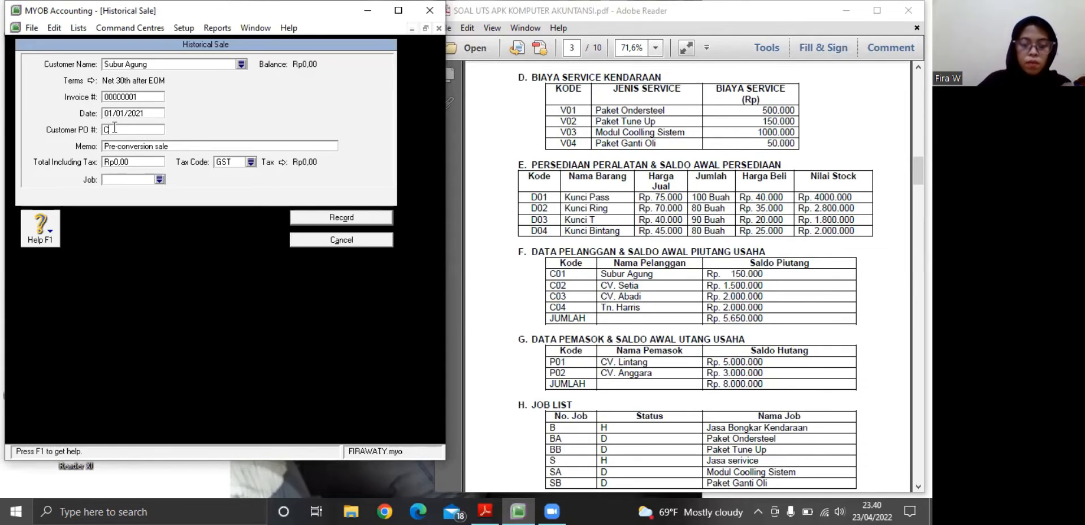
# Set Subur Agung's sale total to Rp150.000 with tax code N-T, and record the historical sale
pyautogui.click(132, 158)
pyautogui.press('BackSpace')
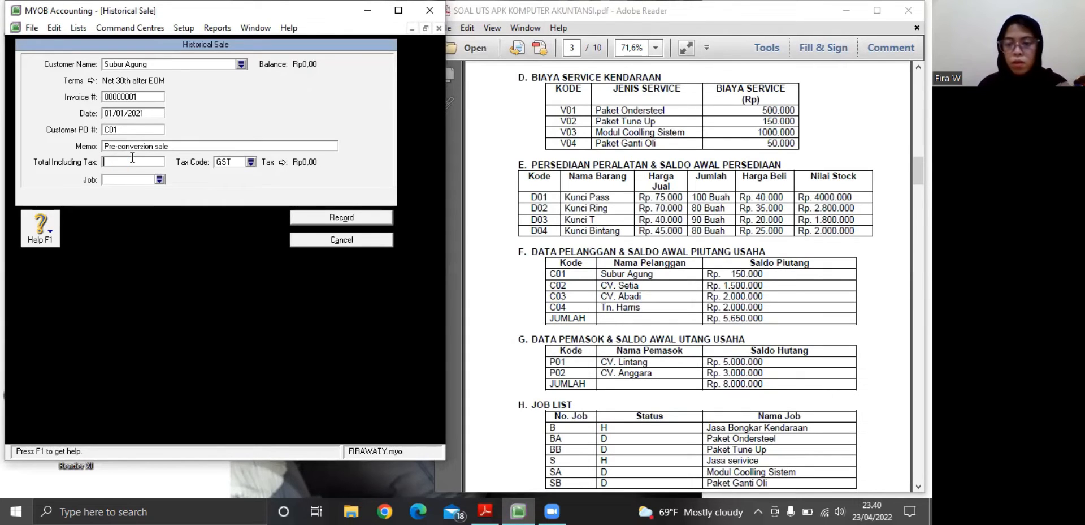
pyautogui.write('150000')
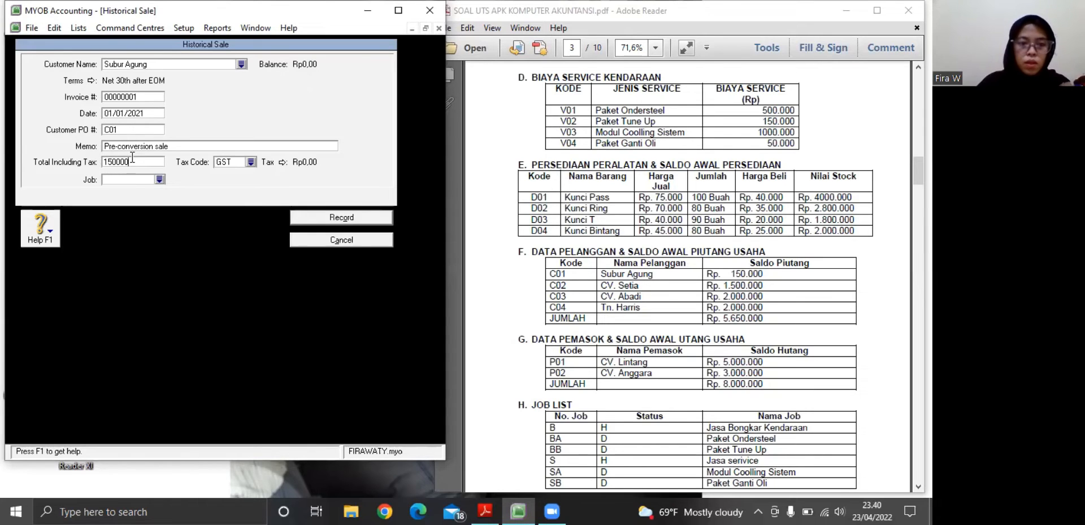
pyautogui.press('Tab')
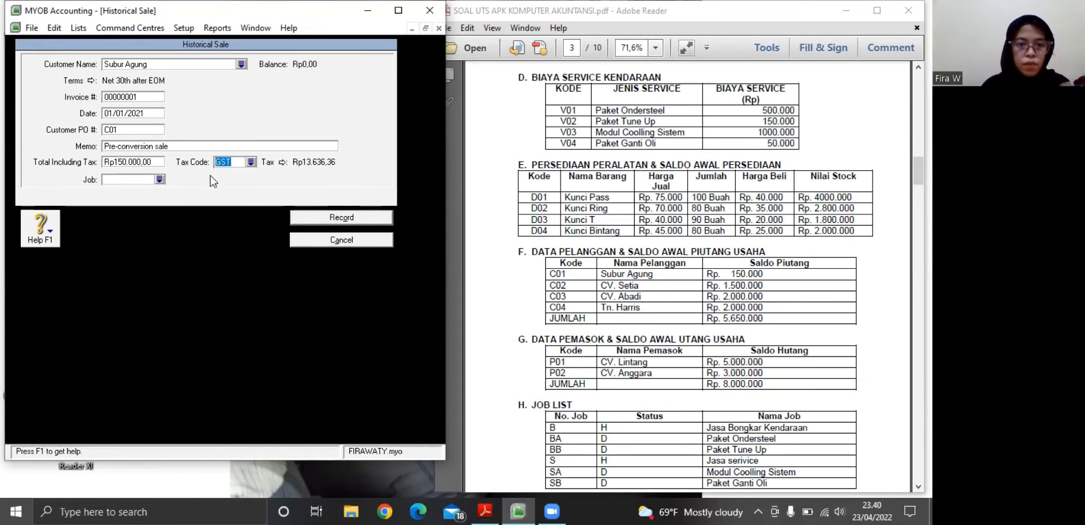
pyautogui.click(251, 162)
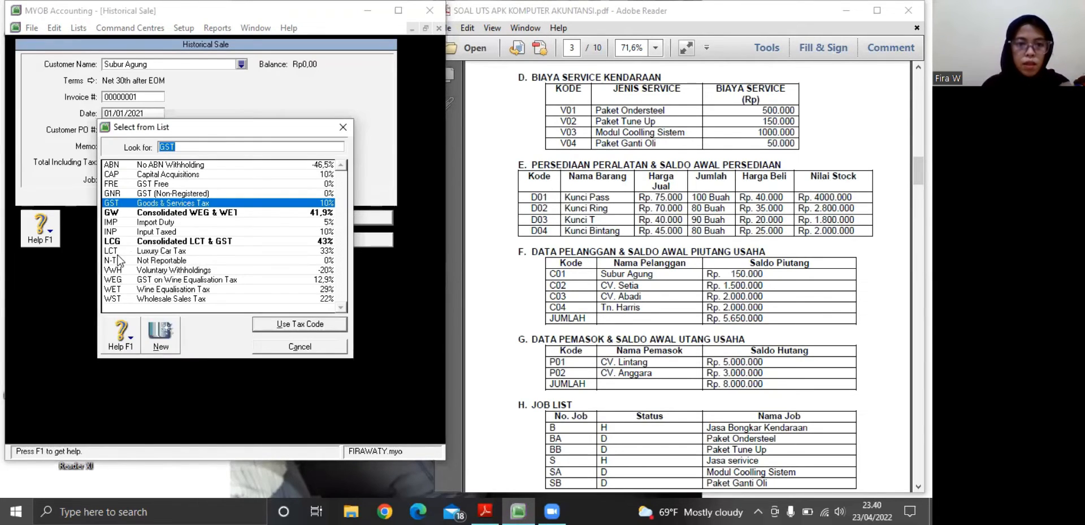
pyautogui.click(126, 260)
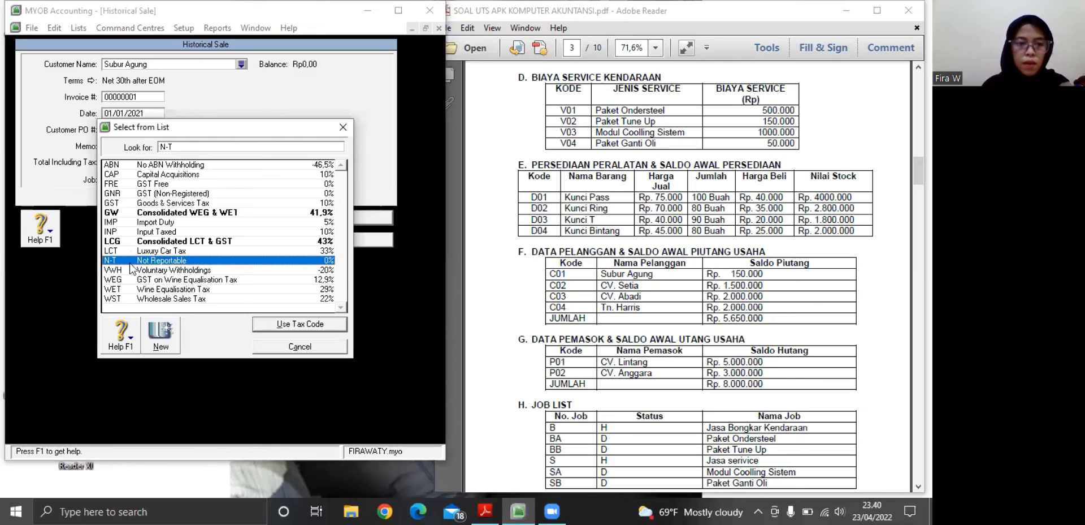
pyautogui.click(278, 324)
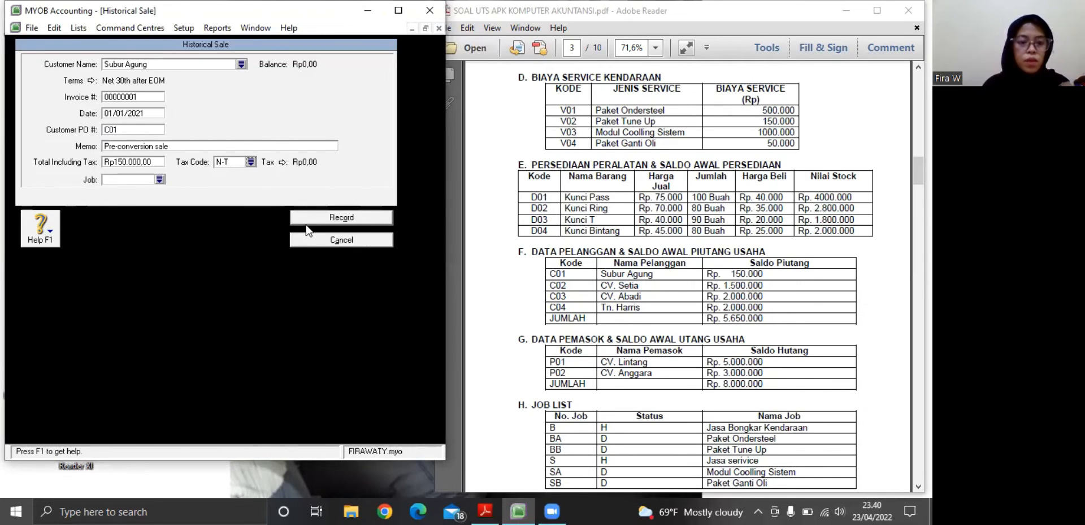
pyautogui.click(304, 217)
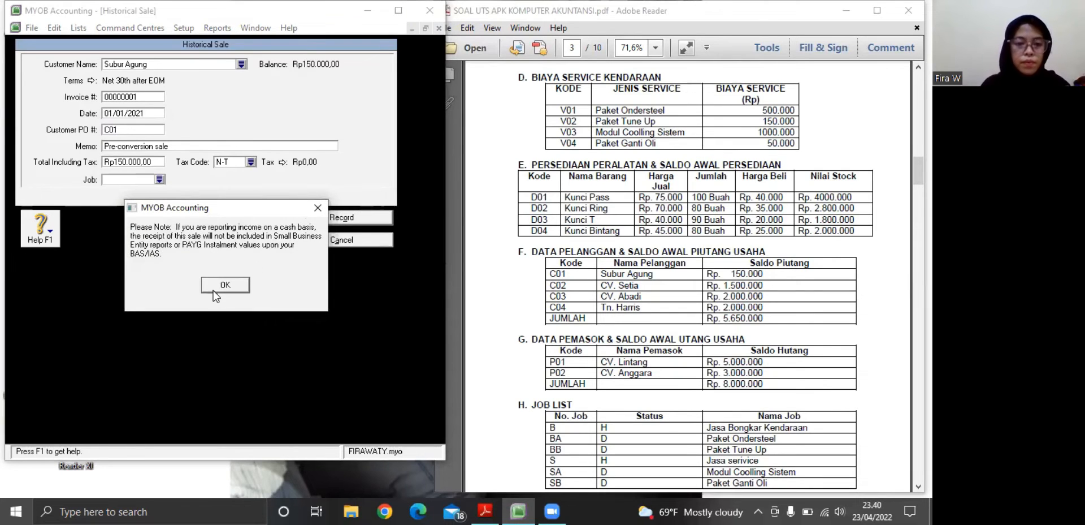
pyautogui.click(215, 287)
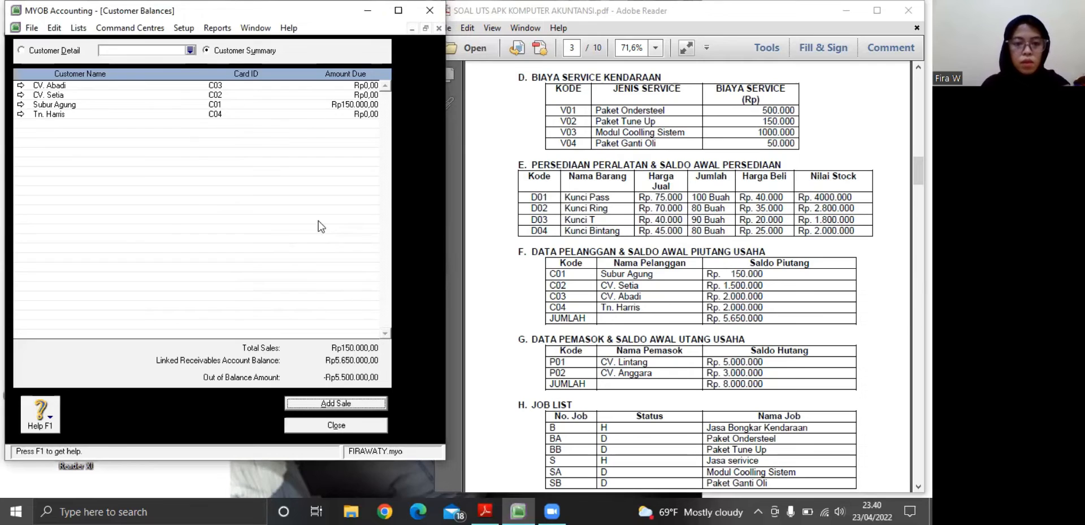
# Start another historical sale for CV. Setia, entering its code from the PDF's customer table as the customer PO number
pyautogui.click(315, 404)
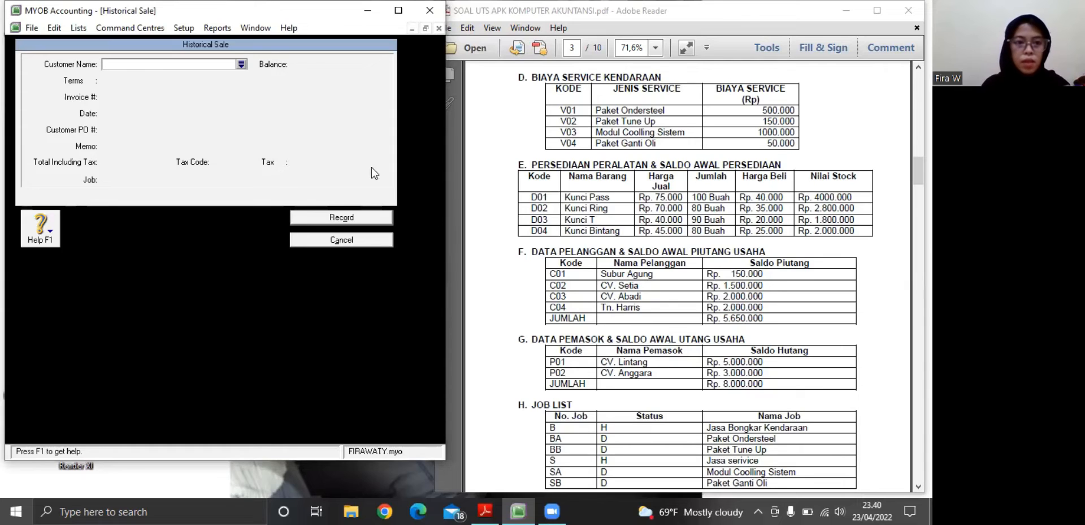
pyautogui.click(241, 64)
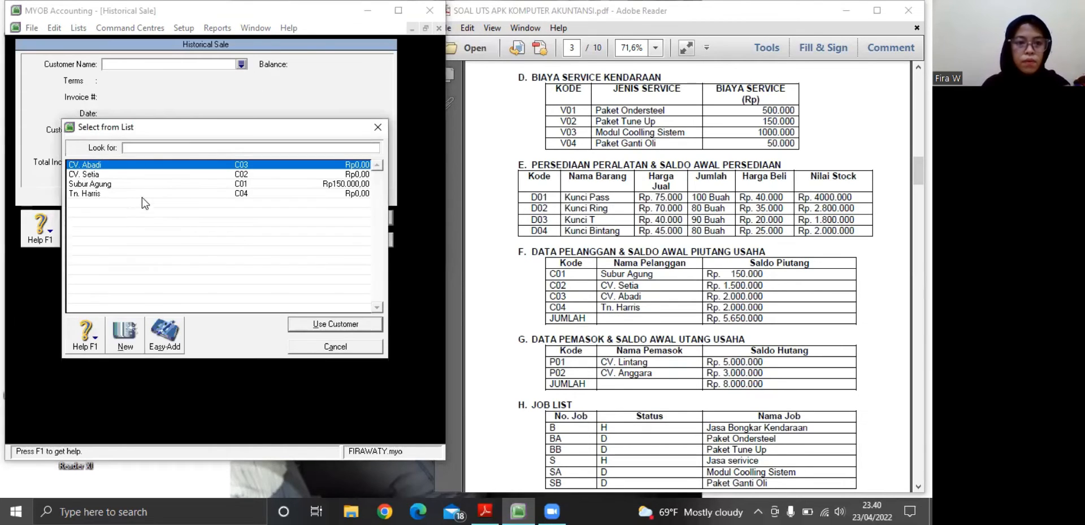
pyautogui.click(135, 175)
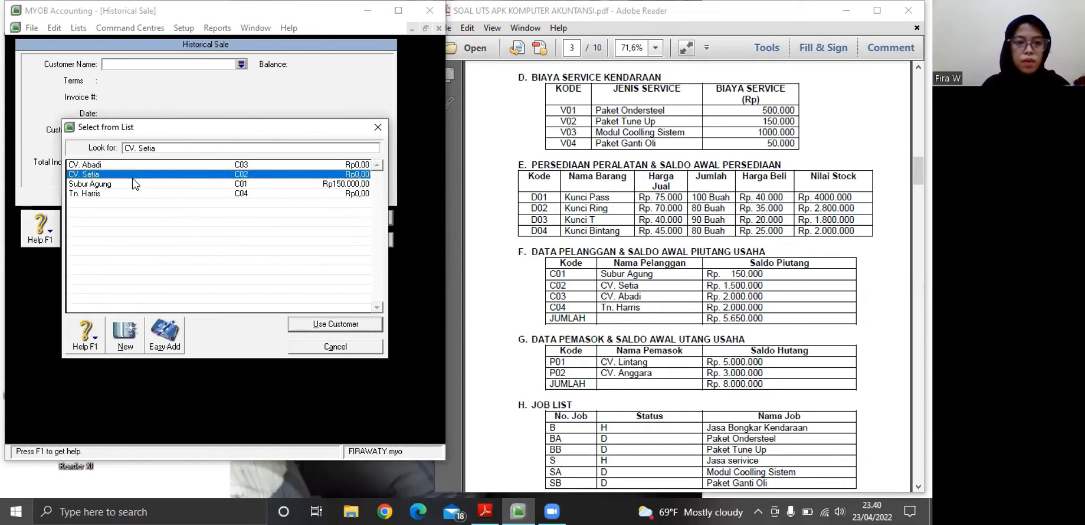
pyautogui.click(309, 331)
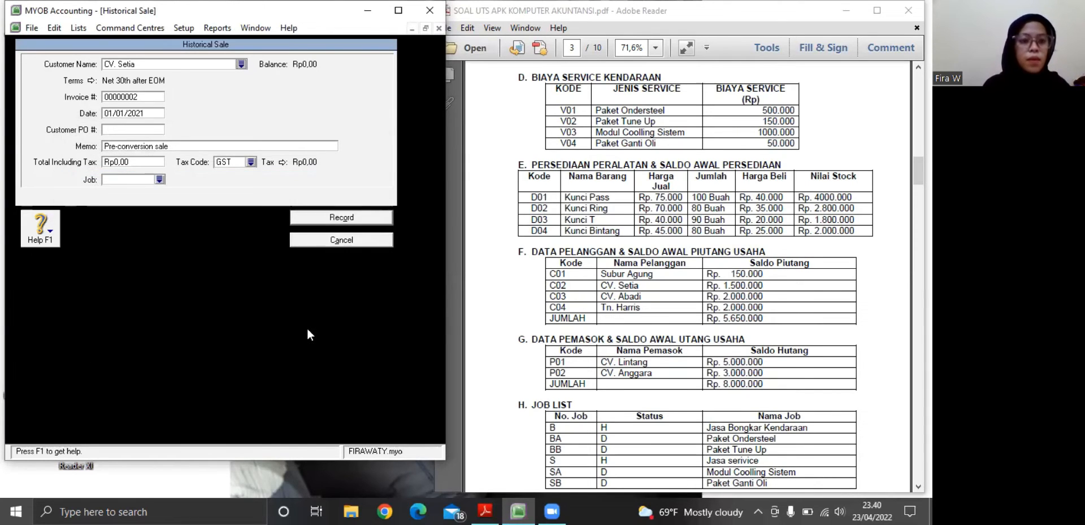
pyautogui.click(127, 129)
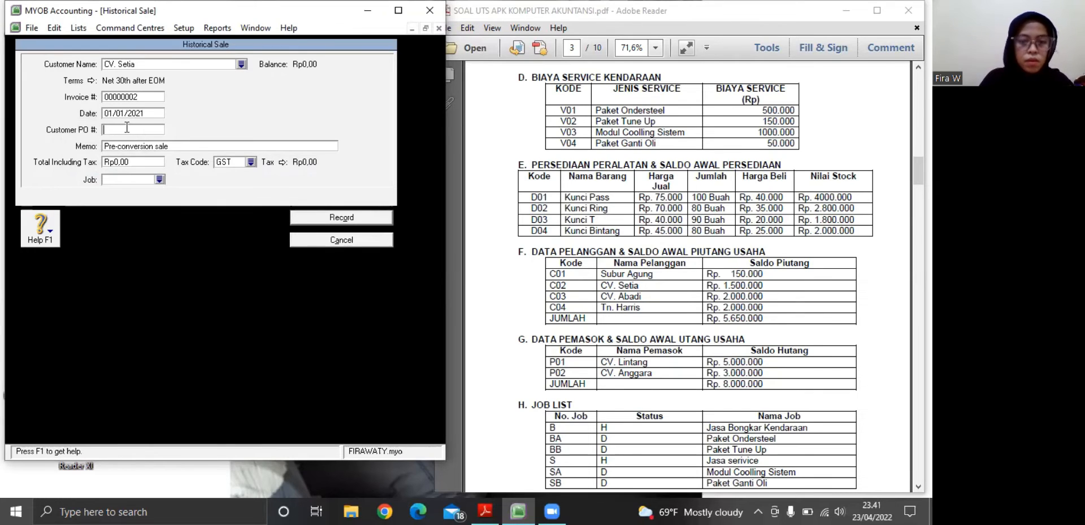
pyautogui.write('C')
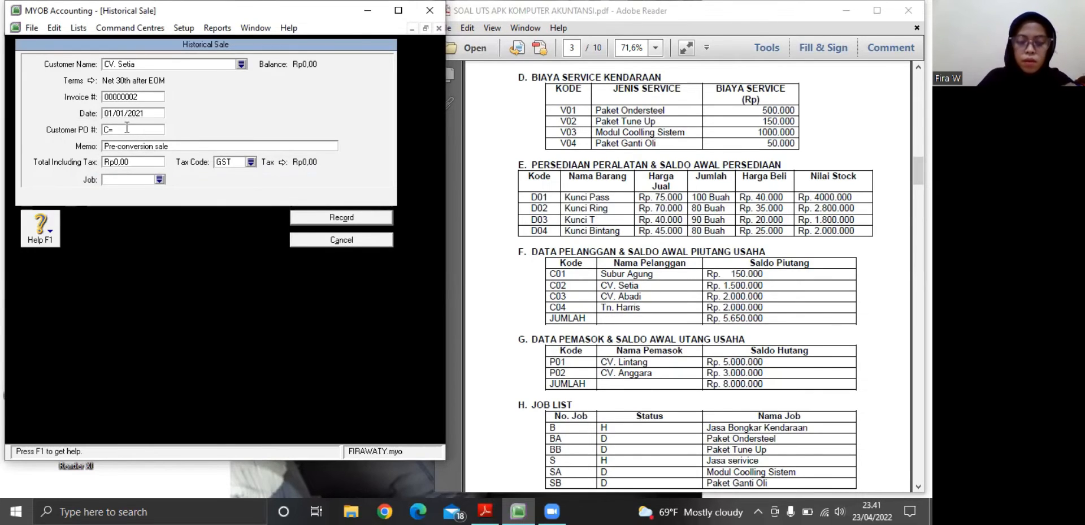
pyautogui.write('02')
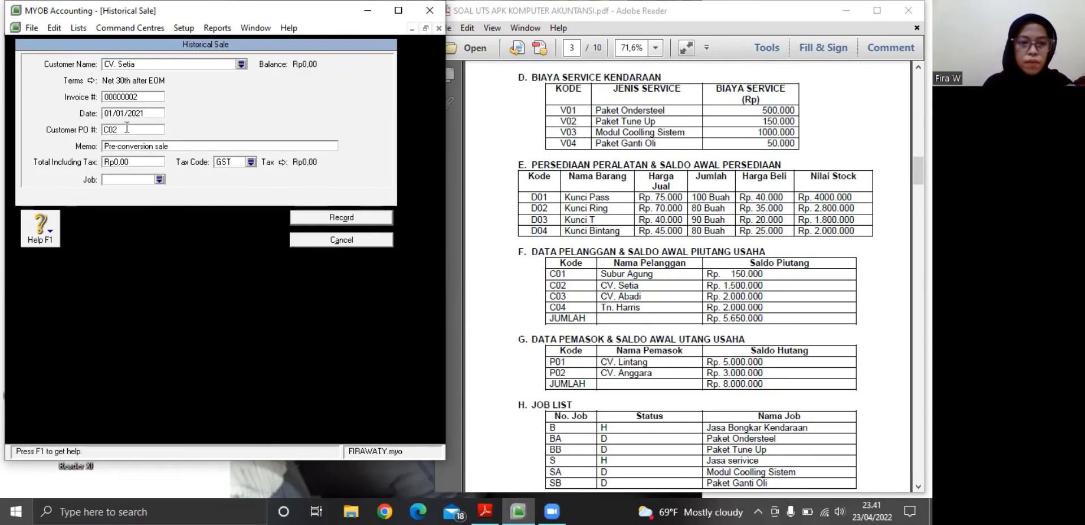
# Set CV. Setia's sale total to Rp1.500.000 with tax code N-T, and record the historical sale
pyautogui.click(120, 161)
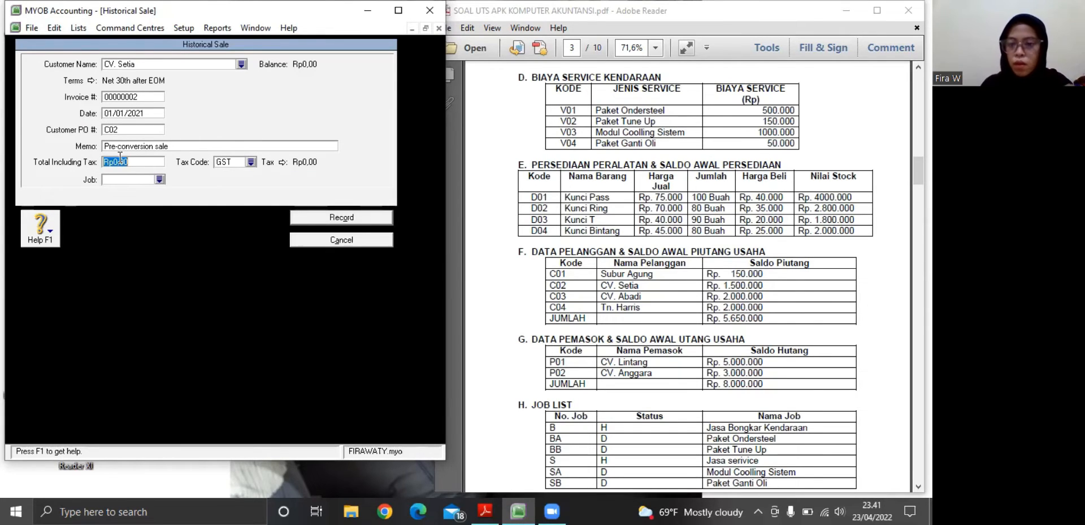
pyautogui.press('BackSpace')
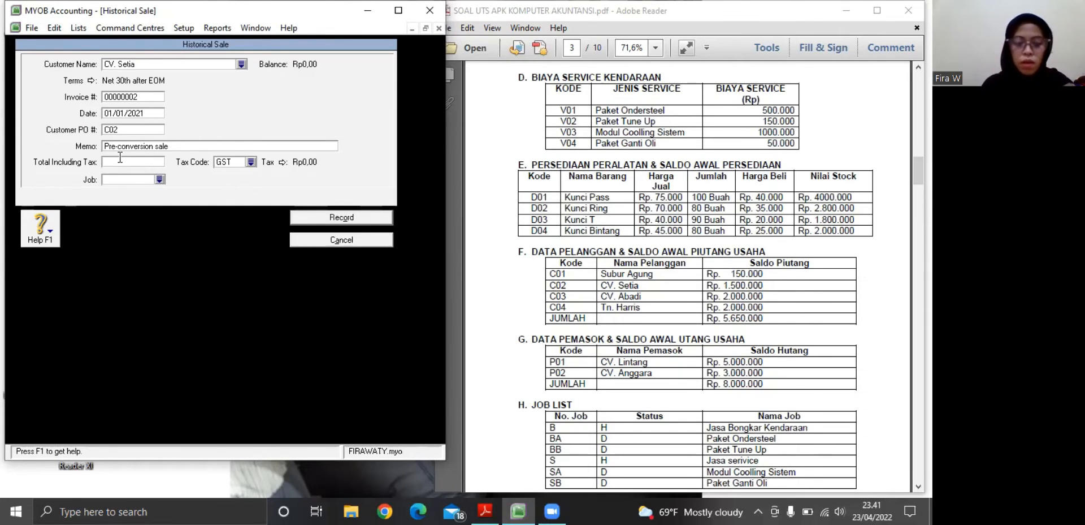
pyautogui.write('1')
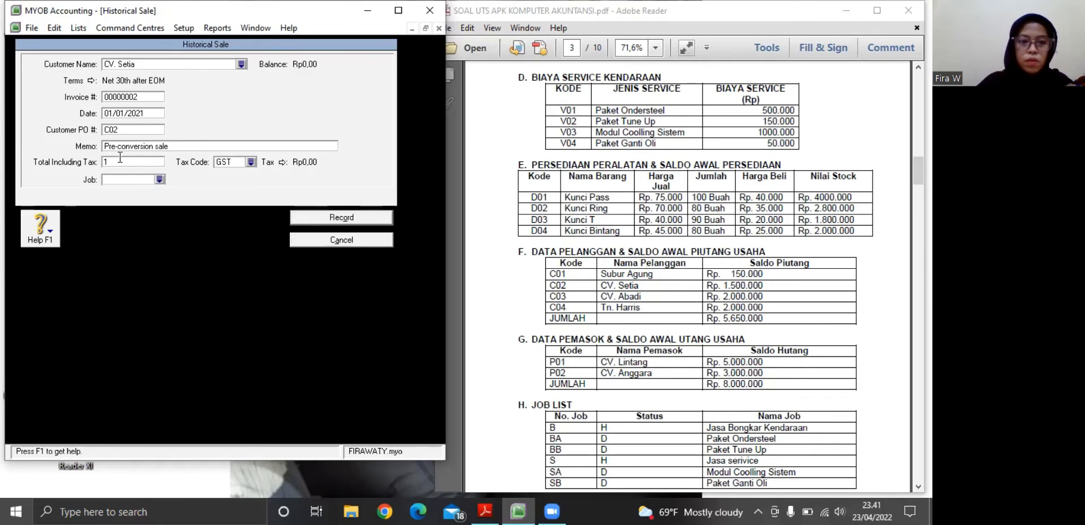
pyautogui.write('.500.')
pyautogui.write('00000')
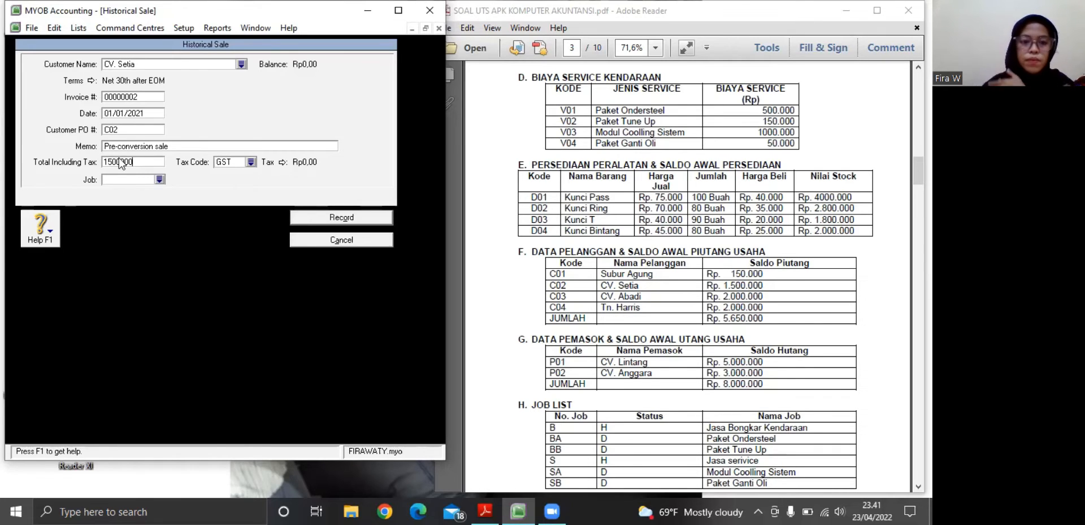
pyautogui.press('Tab')
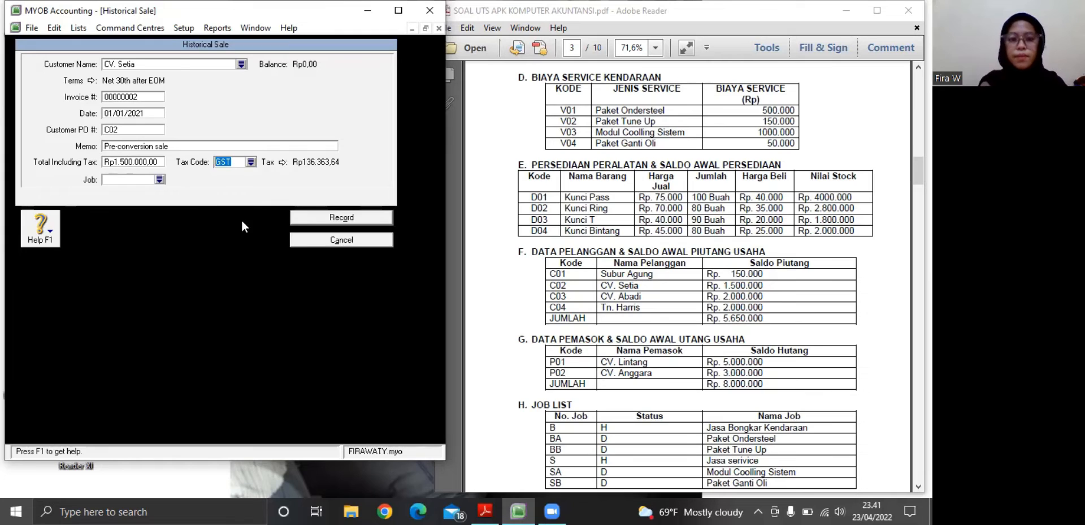
pyautogui.click(250, 161)
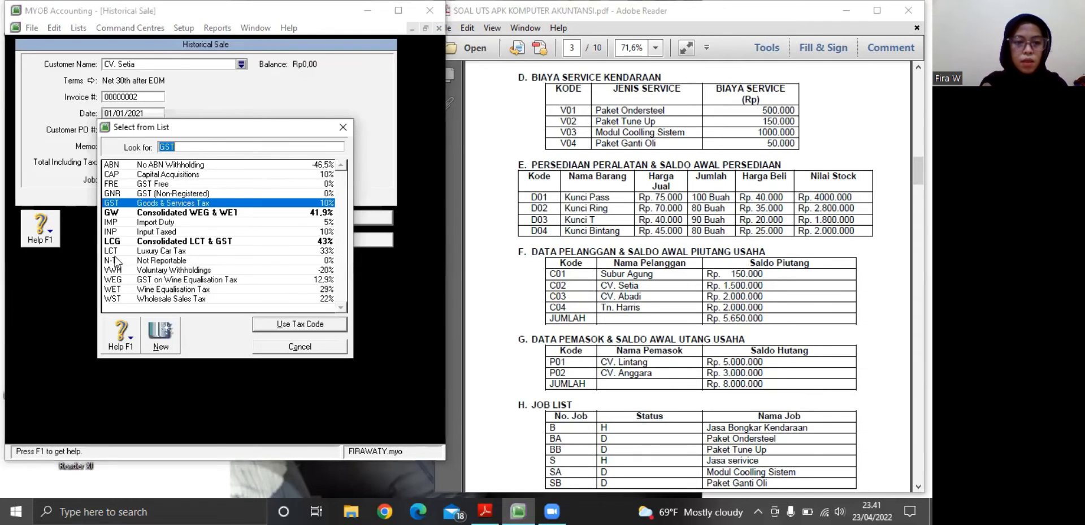
pyautogui.click(114, 260)
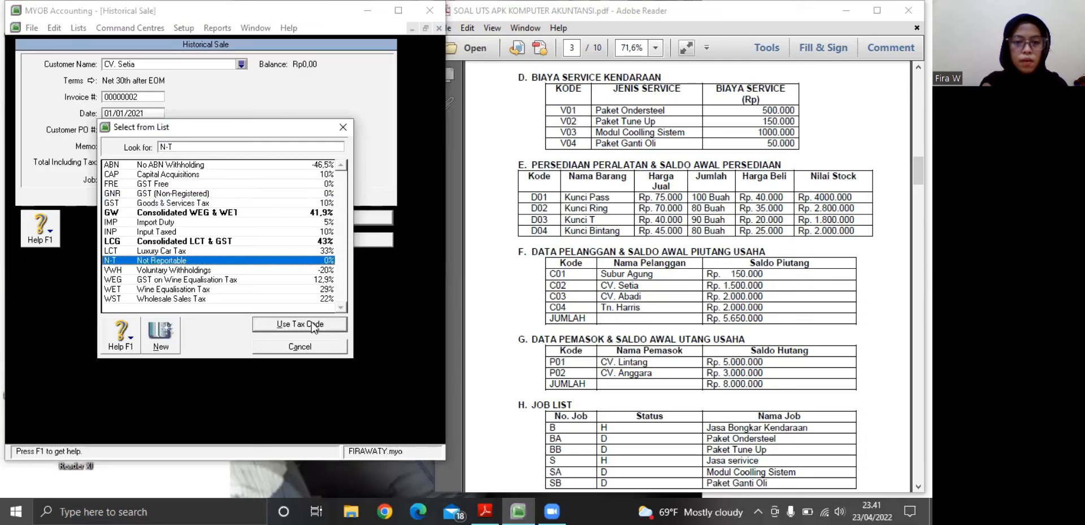
pyautogui.click(314, 326)
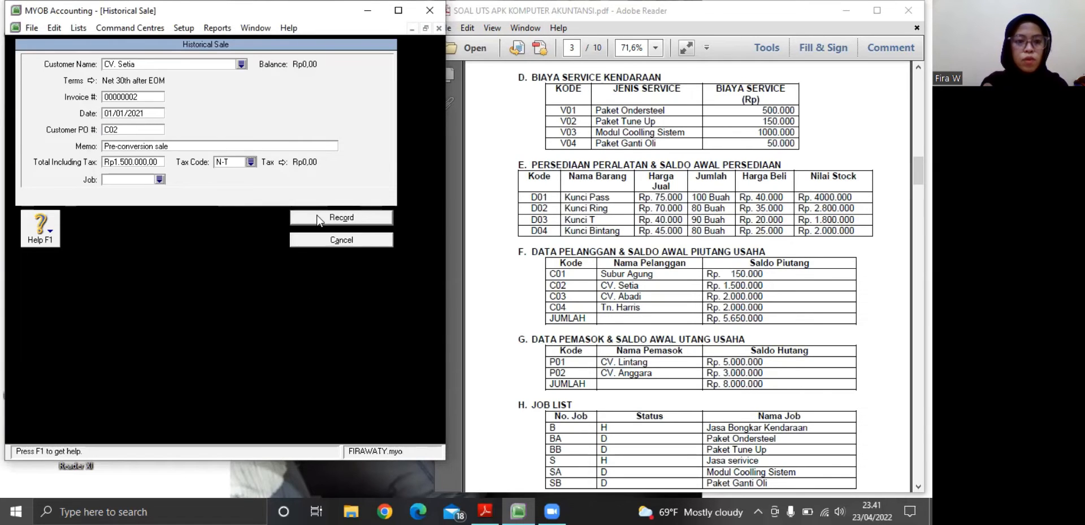
pyautogui.click(316, 218)
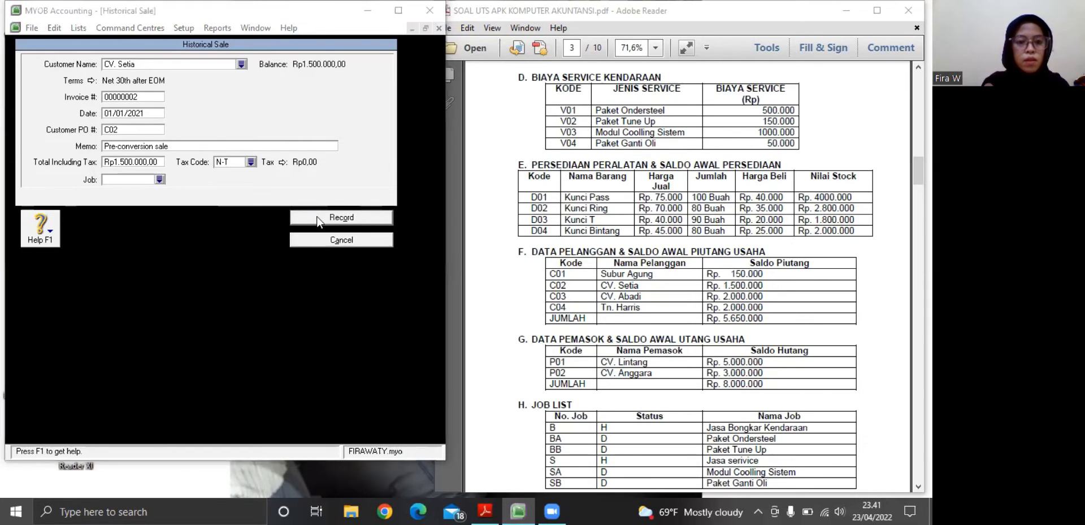
pyautogui.click(225, 286)
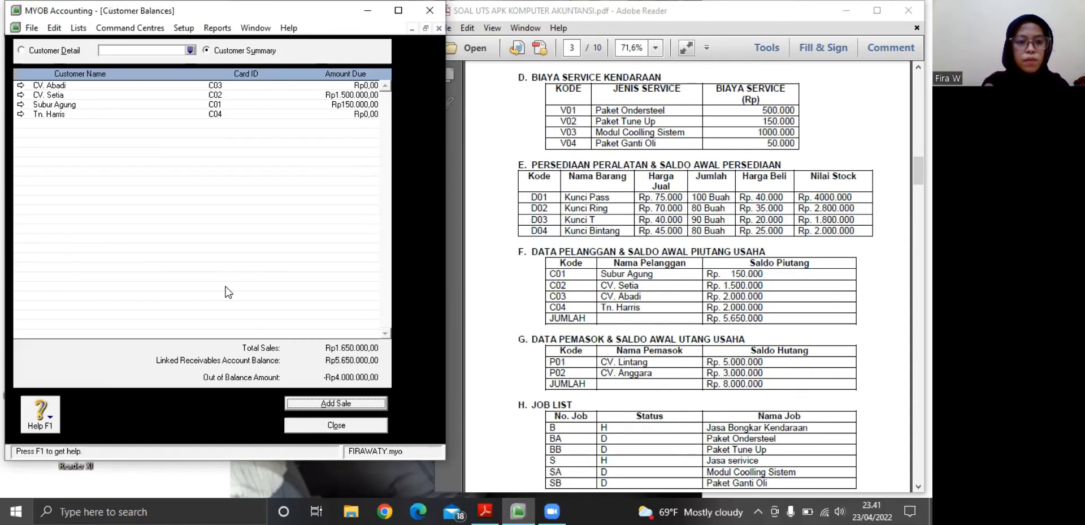
# Start a historical sale for CV. Abadi and enter its code from the PDF's customer table as the customer PO number
pyautogui.click(291, 403)
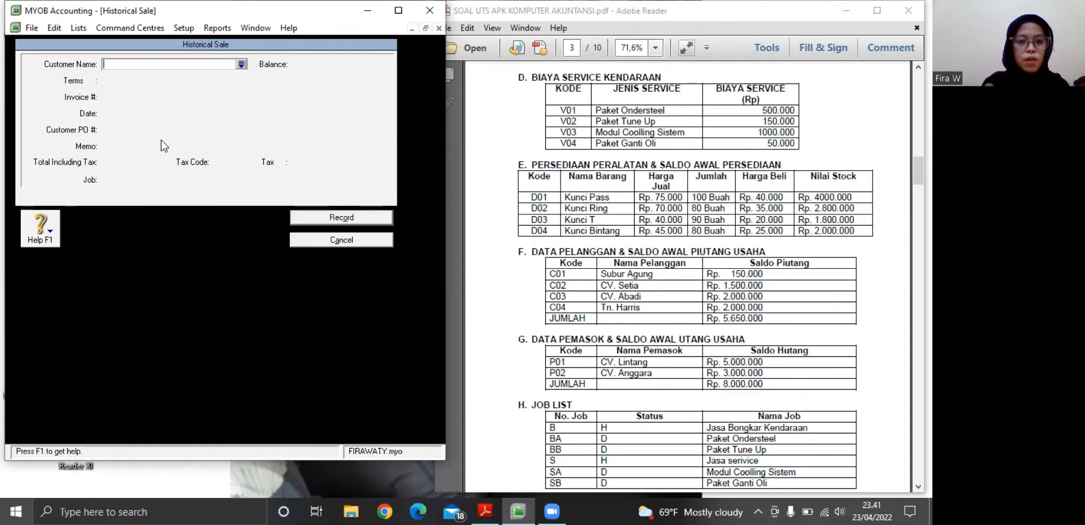
pyautogui.click(241, 65)
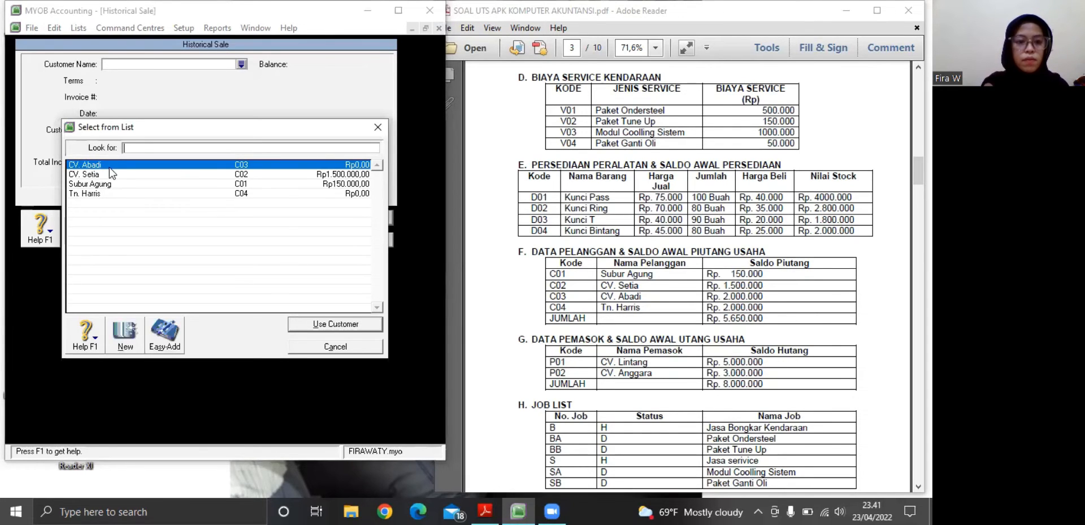
pyautogui.click(317, 327)
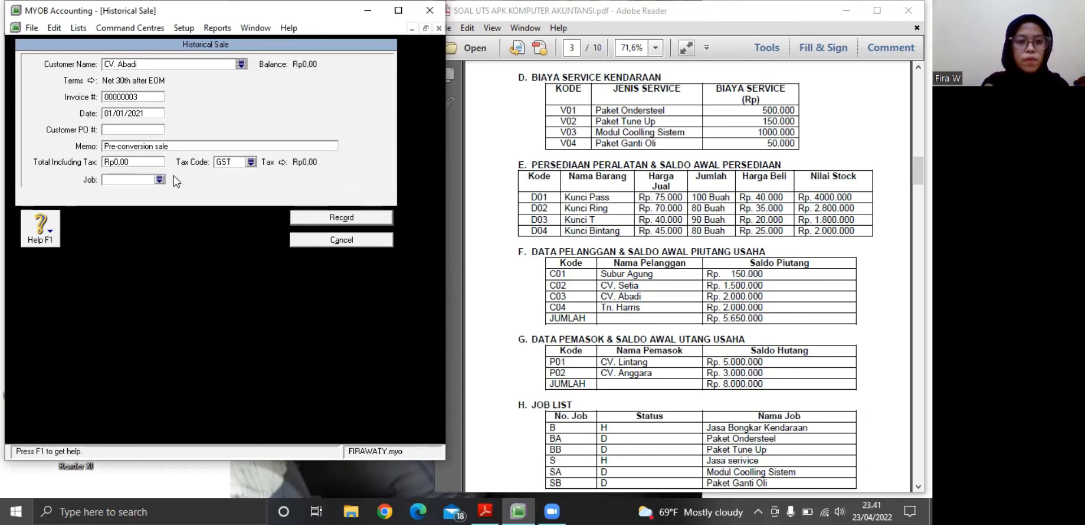
pyautogui.click(141, 130)
pyautogui.write('C03')
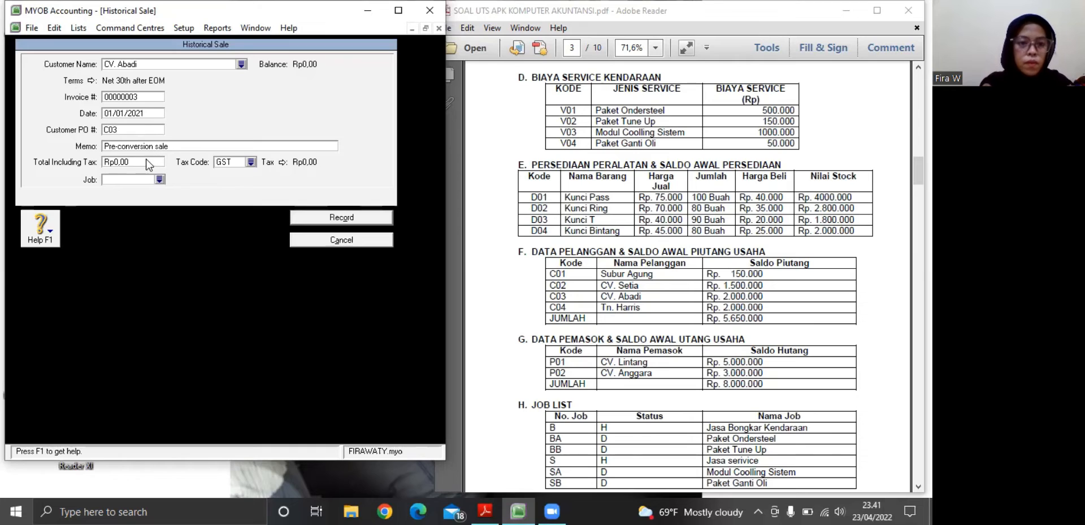
# Assign tax code N-T to CV. Abadi's sale, set its total to Rp2.000.000, and record it
pyautogui.click(251, 162)
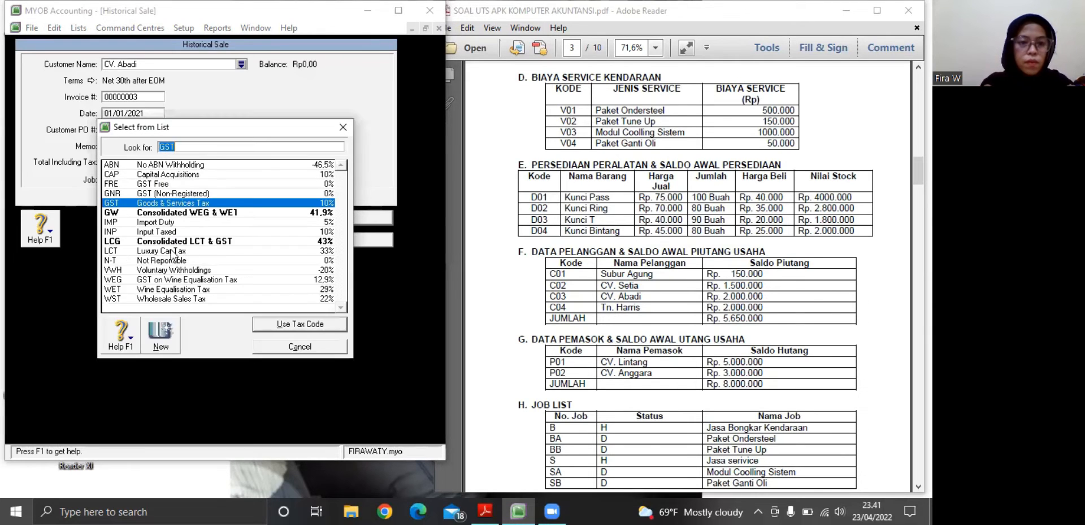
pyautogui.click(120, 260)
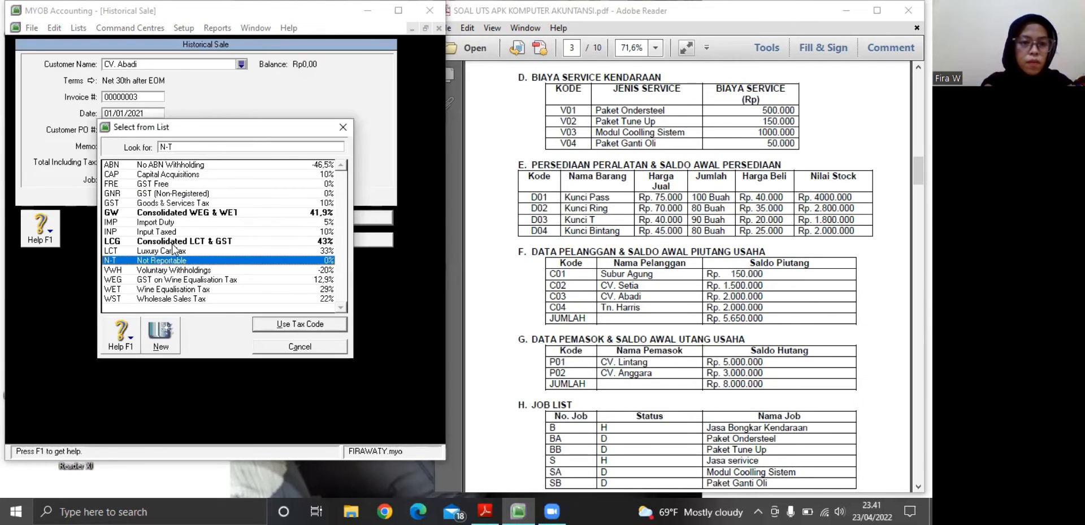
pyautogui.click(261, 325)
pyautogui.click(140, 161)
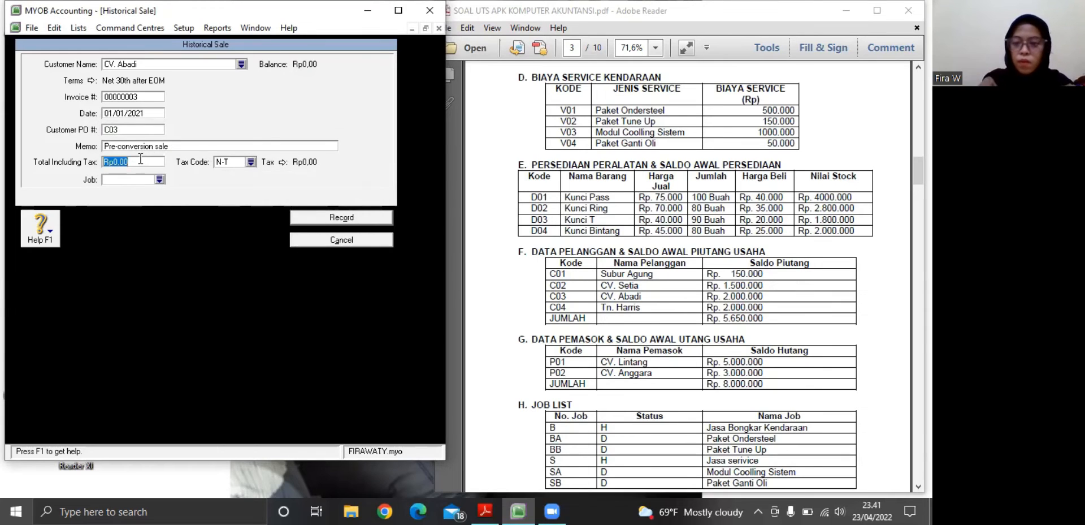
pyautogui.press('BackSpace')
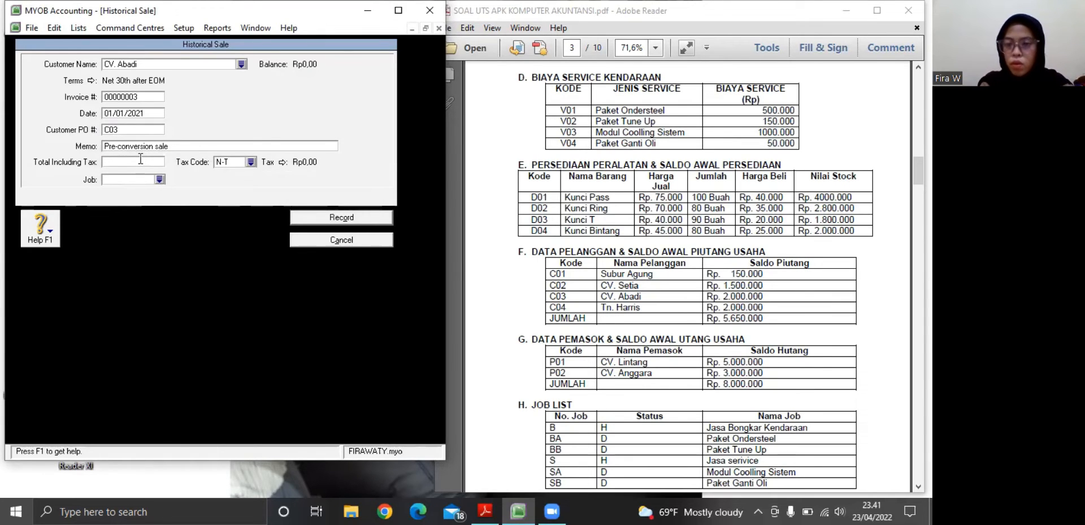
pyautogui.write('2000000')
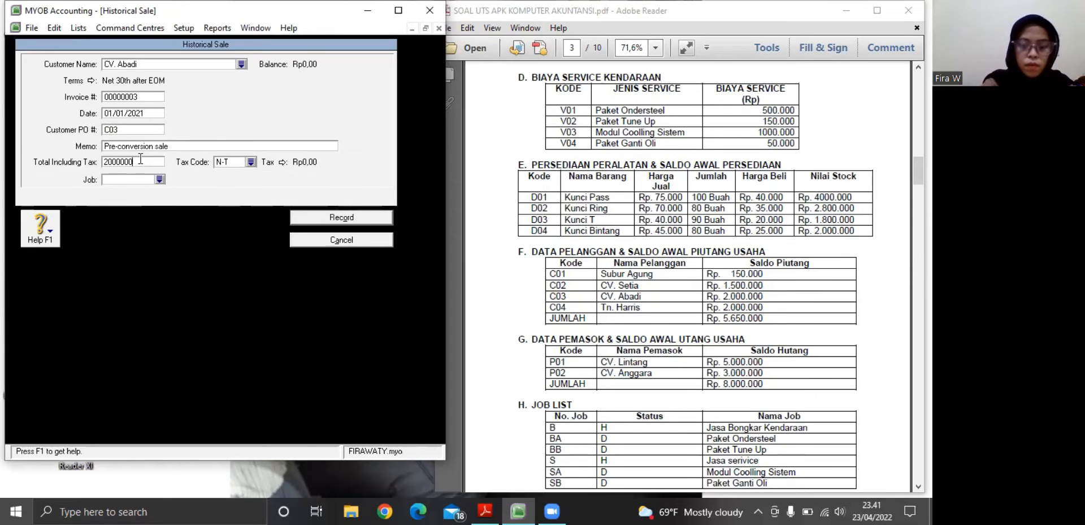
pyautogui.press('Tab')
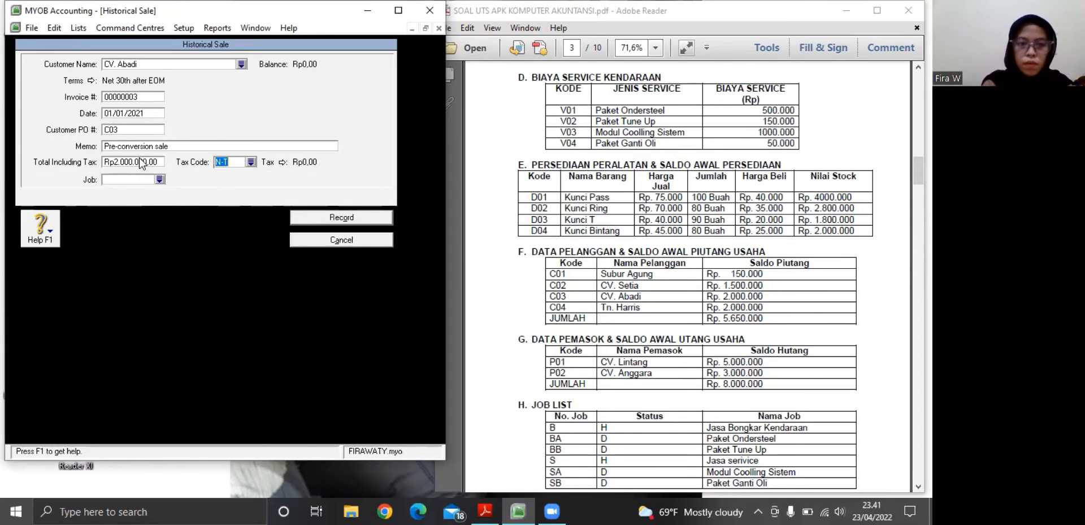
pyautogui.click(345, 219)
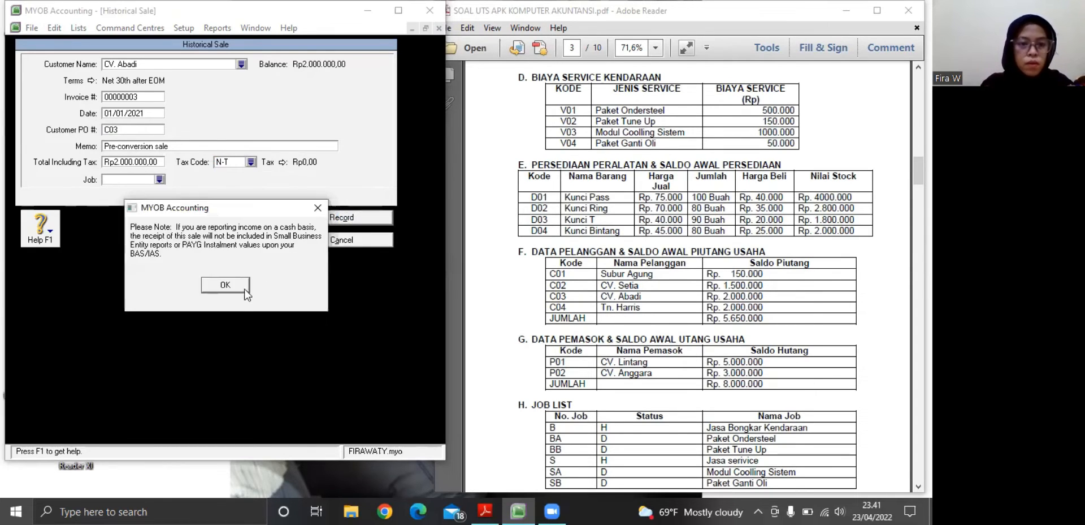
pyautogui.click(239, 287)
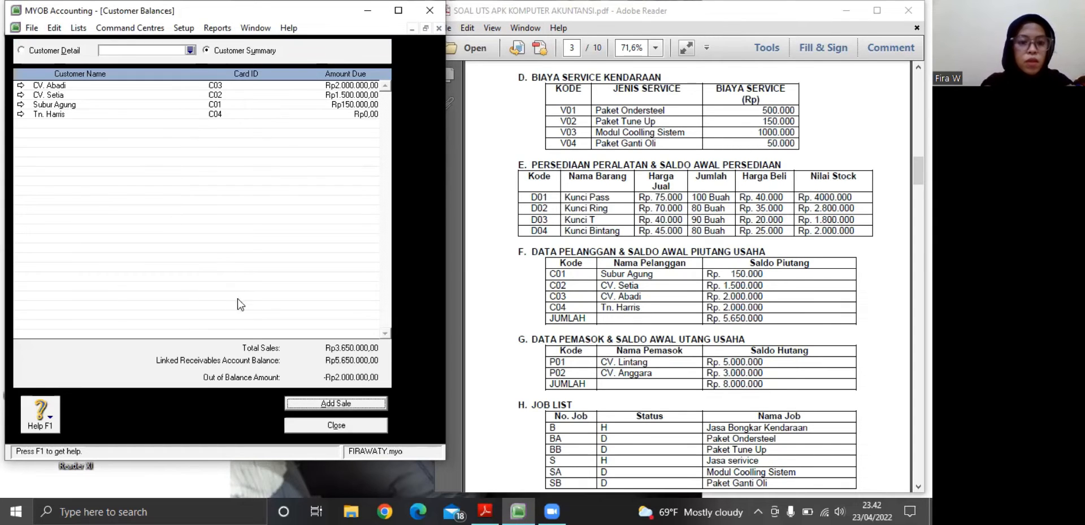
# Start a historical sale for the fourth customer in the PDF's customer table, entering that customer's code as the customer PO number
pyautogui.click(290, 405)
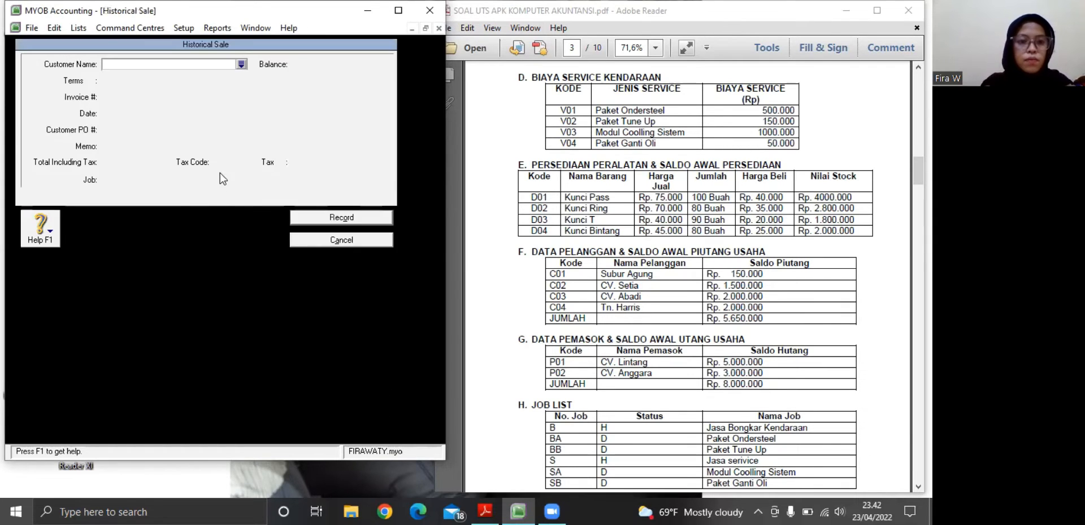
pyautogui.click(241, 64)
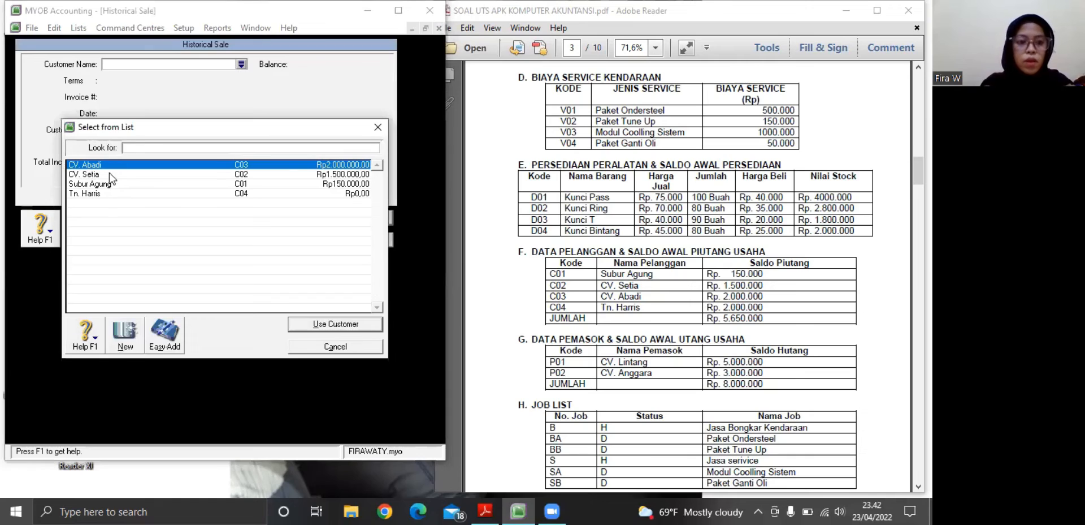
pyautogui.click(105, 193)
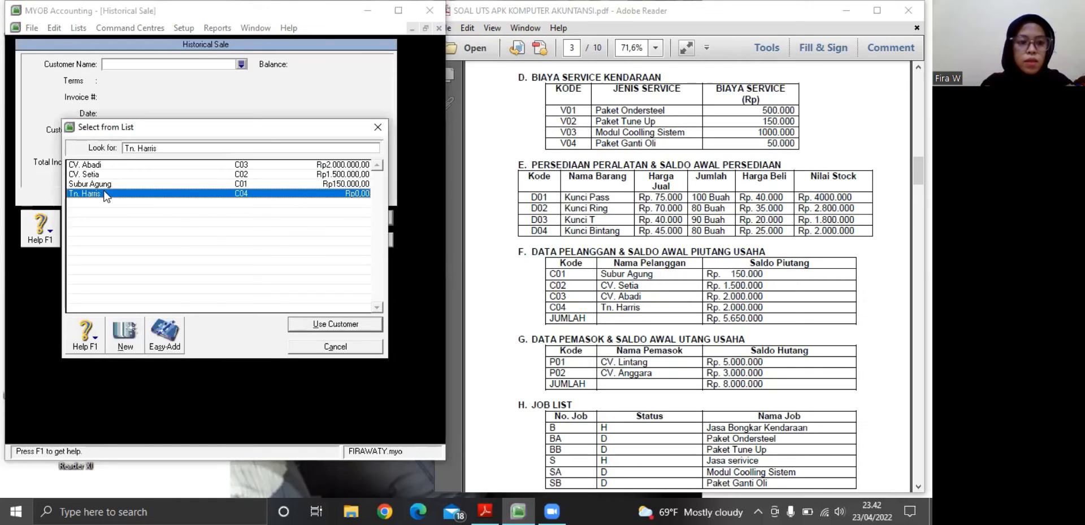
pyautogui.click(320, 323)
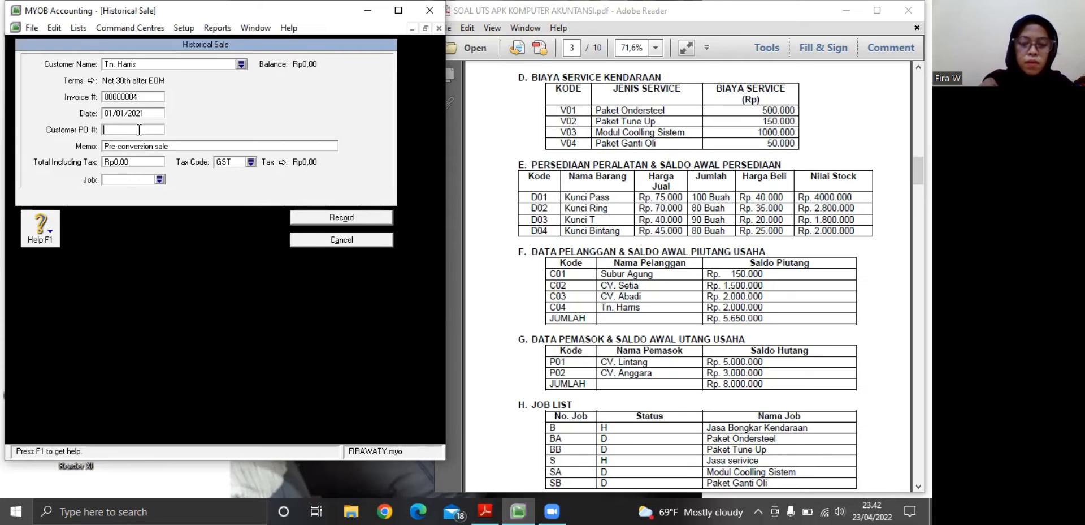
pyautogui.write('C04')
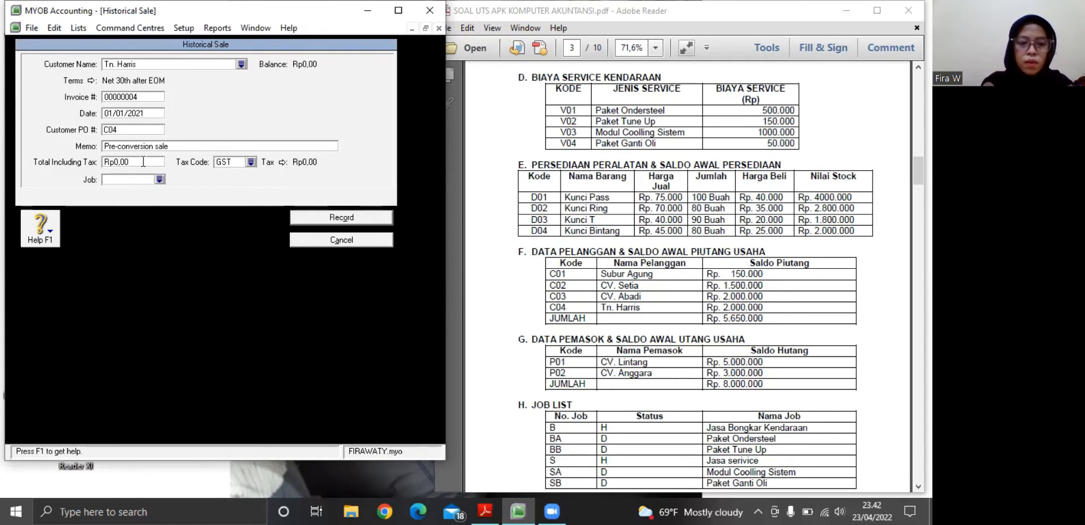
# Set the fourth customer's sale total to Rp2.000.000 with tax code N-T, and record the historical sale
pyautogui.click(143, 161)
pyautogui.press('BackSpace')
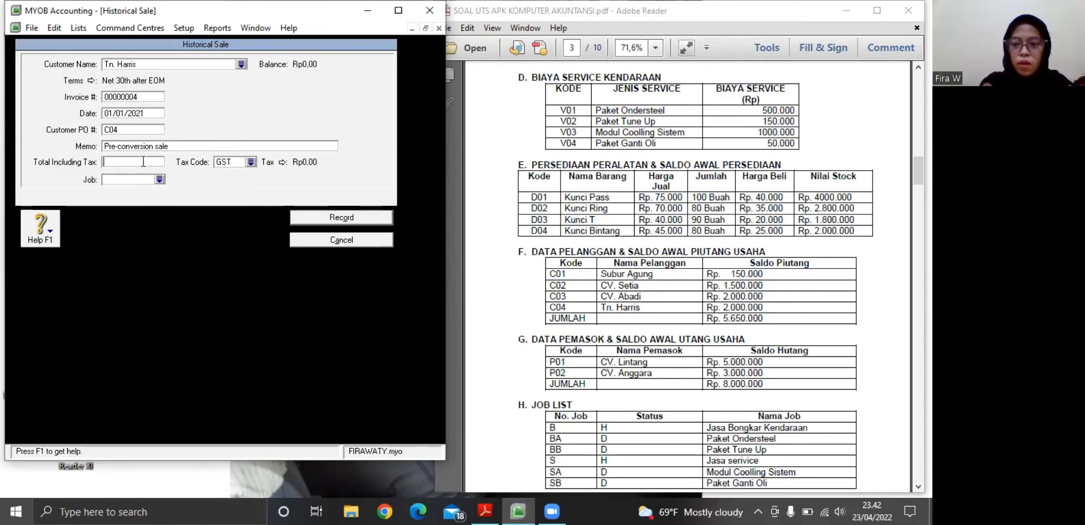
pyautogui.write('2.0')
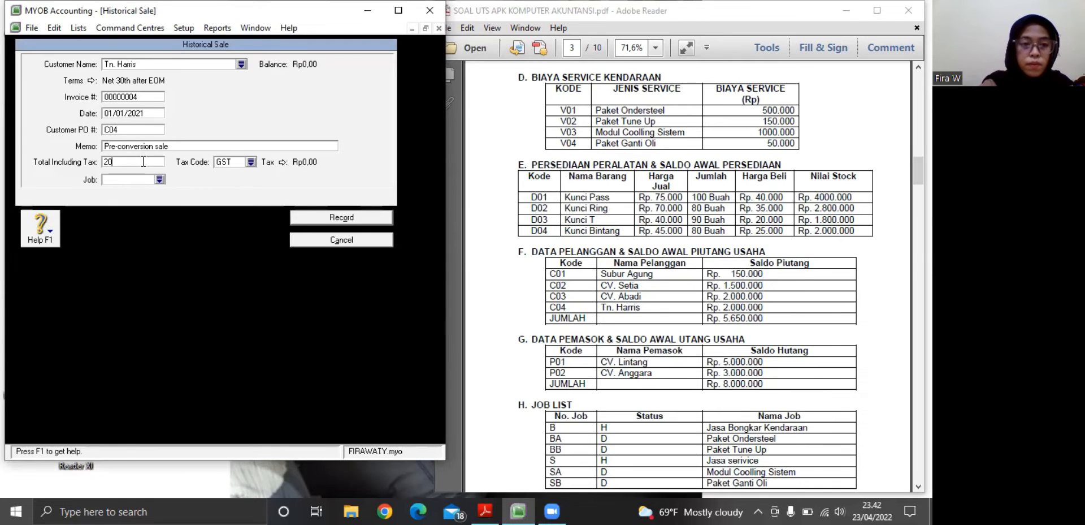
pyautogui.write('00')
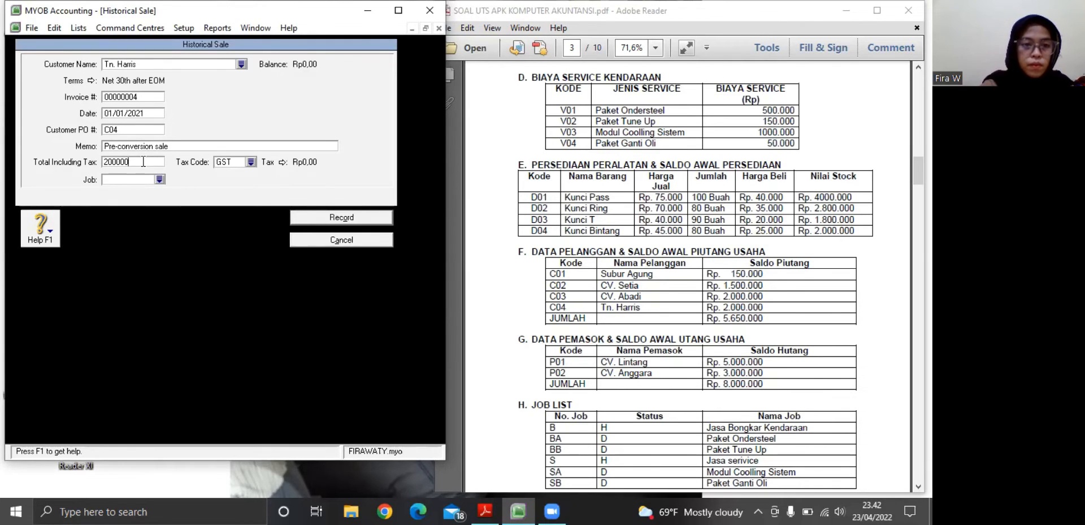
pyautogui.write('.000')
pyautogui.press('Tab')
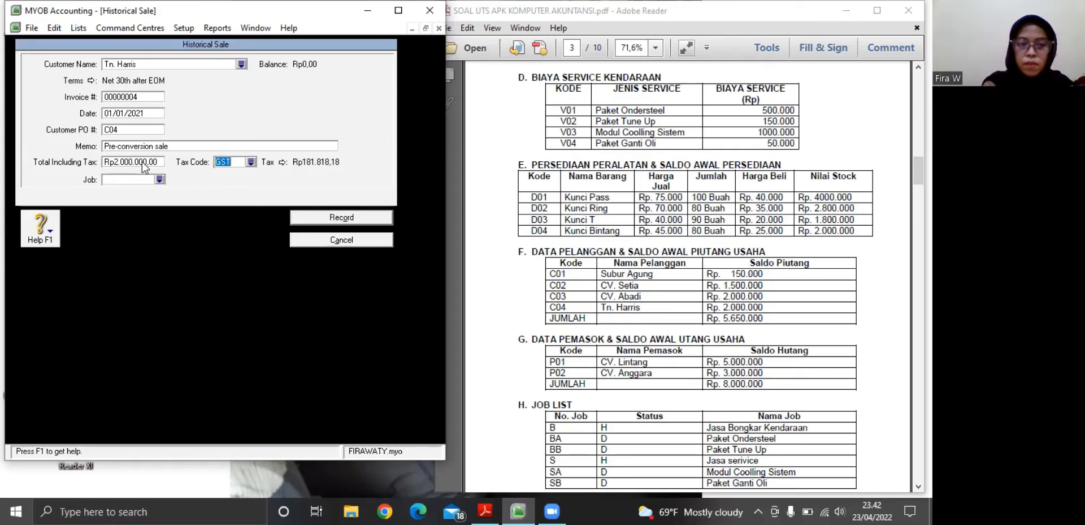
pyautogui.click(251, 162)
pyautogui.click(112, 261)
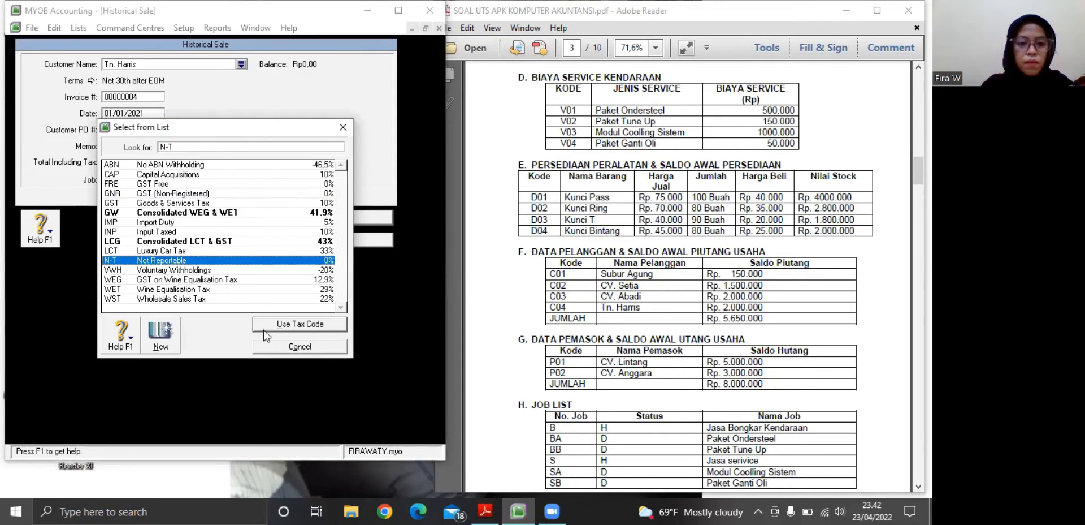
pyautogui.click(266, 326)
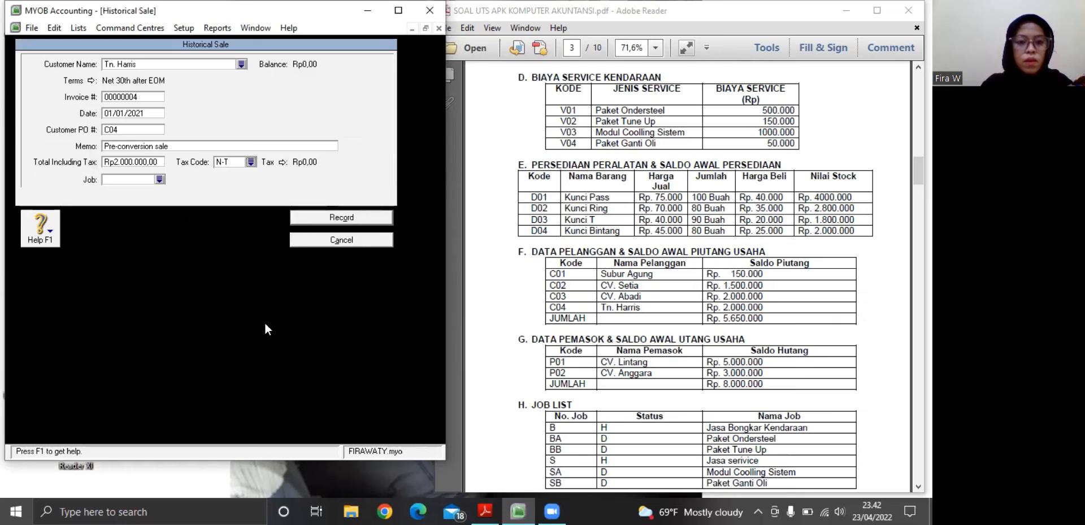
pyautogui.click(329, 217)
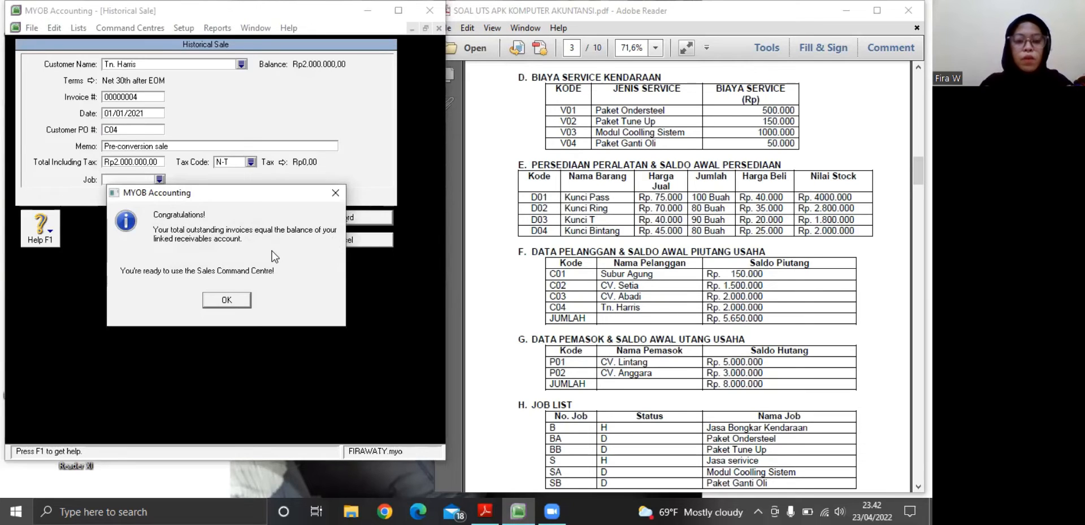
pyautogui.click(232, 298)
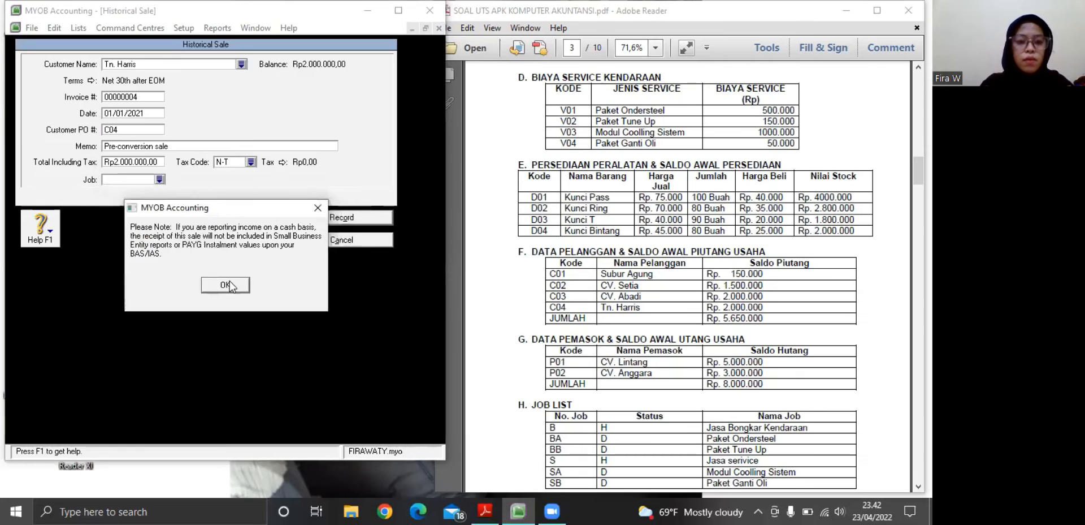
# Acknowledge the cash-basis notice and display the supplier cards in the Card File's cards list
pyautogui.click(226, 285)
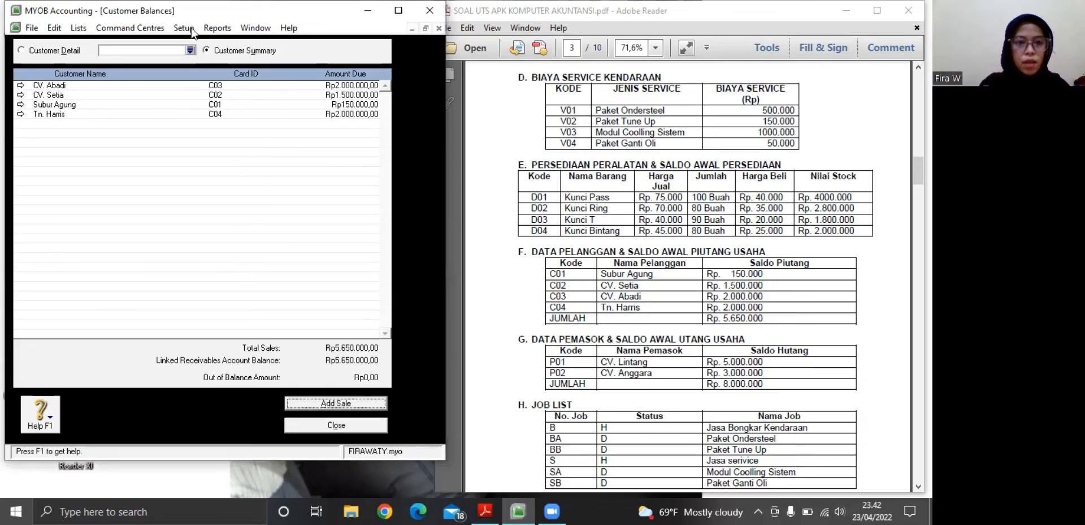
pyautogui.click(133, 38)
pyautogui.moveTo(137, 47)
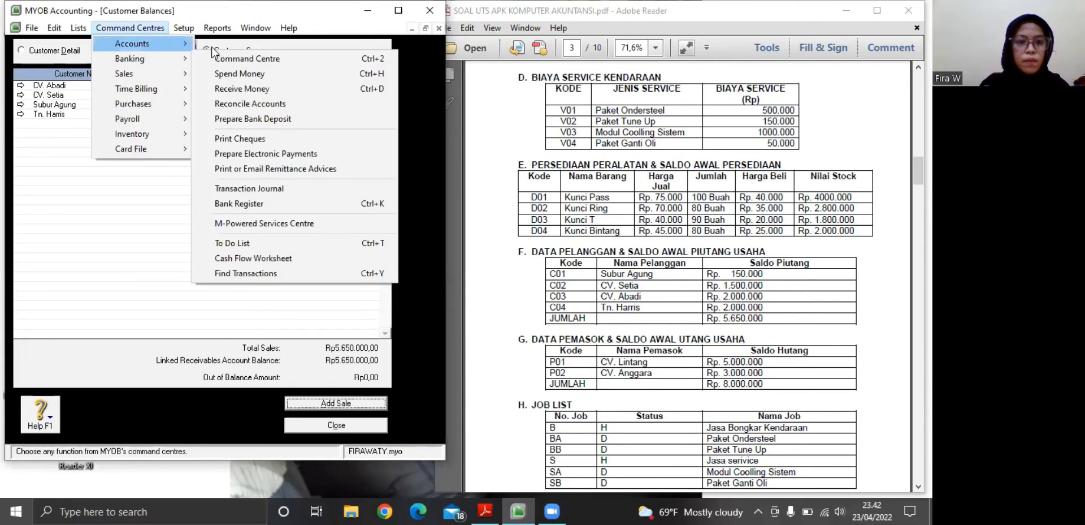
pyautogui.click(337, 60)
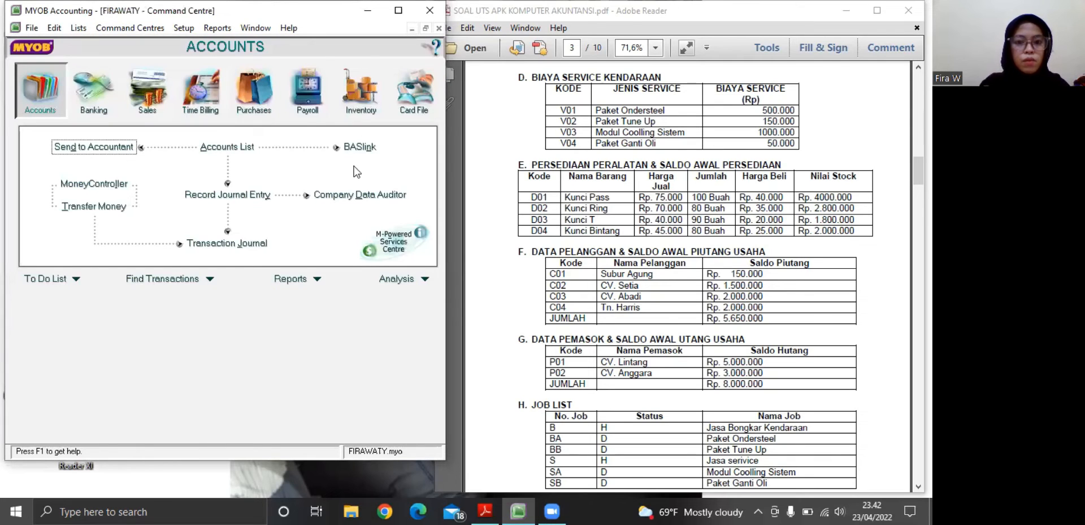
pyautogui.click(418, 105)
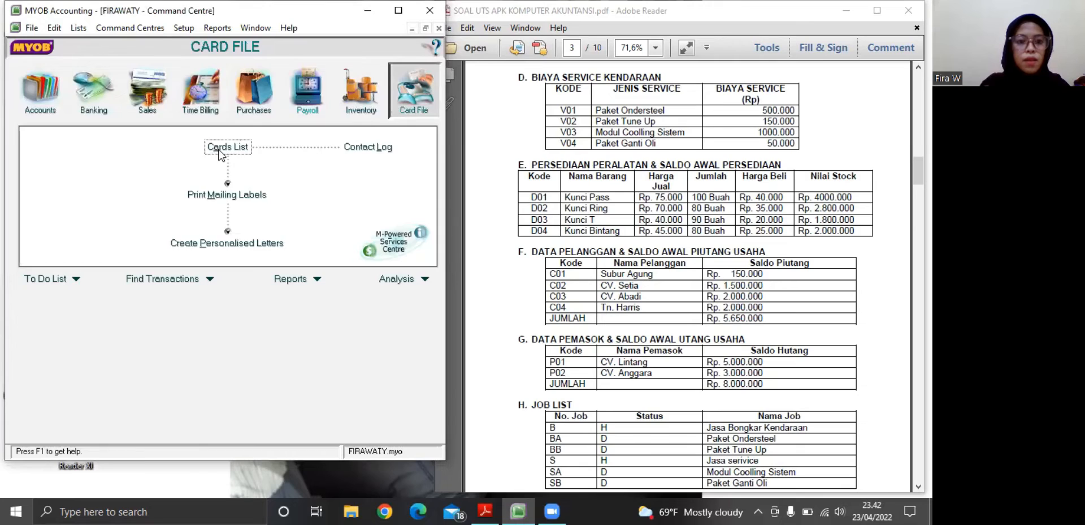
pyautogui.click(221, 148)
pyautogui.click(168, 47)
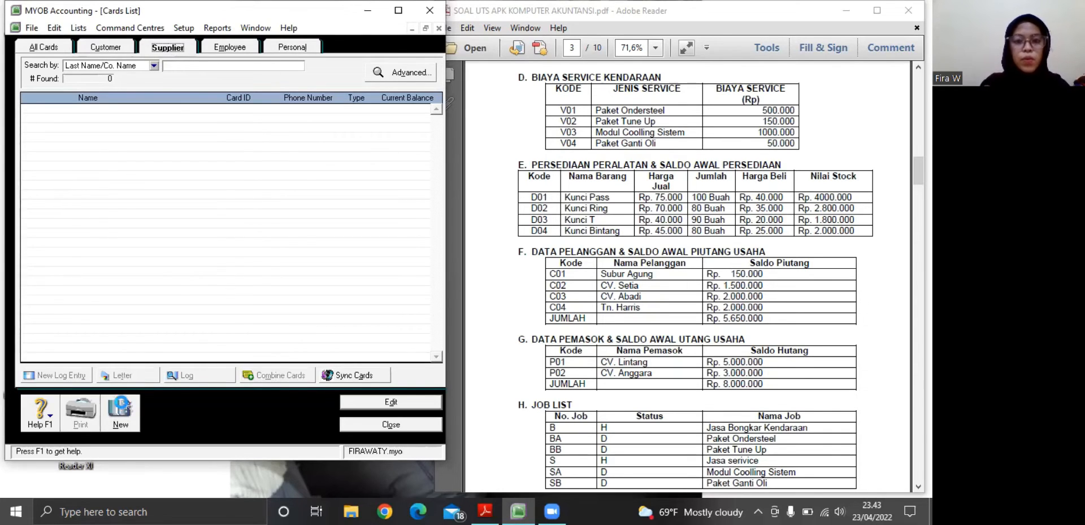
# Create a supplier card named CV. Lintang, with its code from the PDF's supplier table as the card ID
pyautogui.click(121, 410)
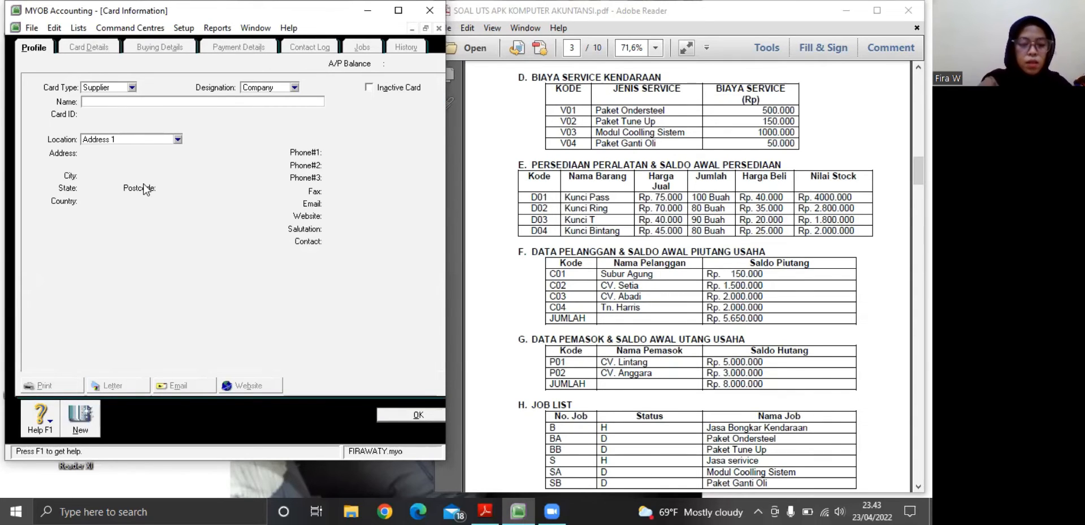
pyautogui.write('C')
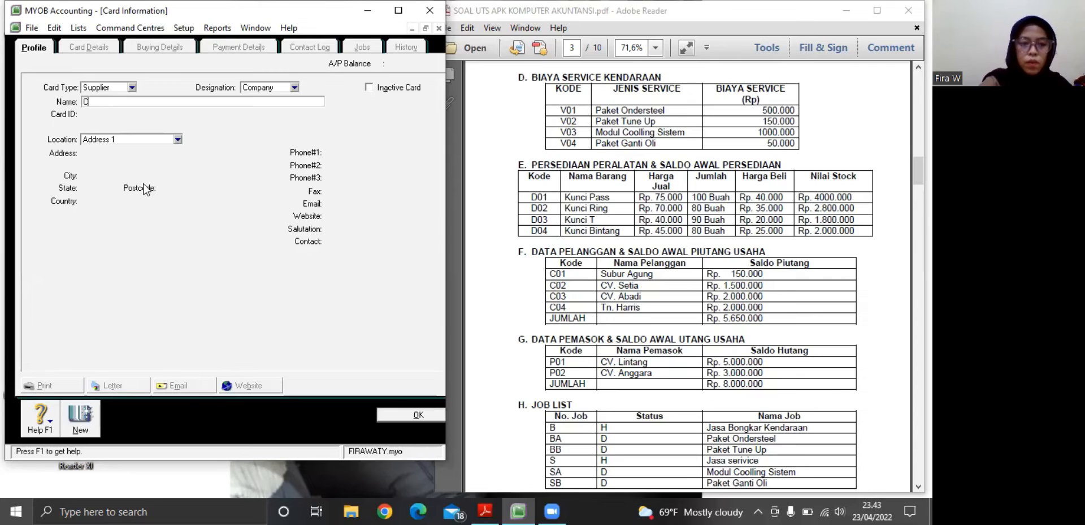
pyautogui.write('V. ')
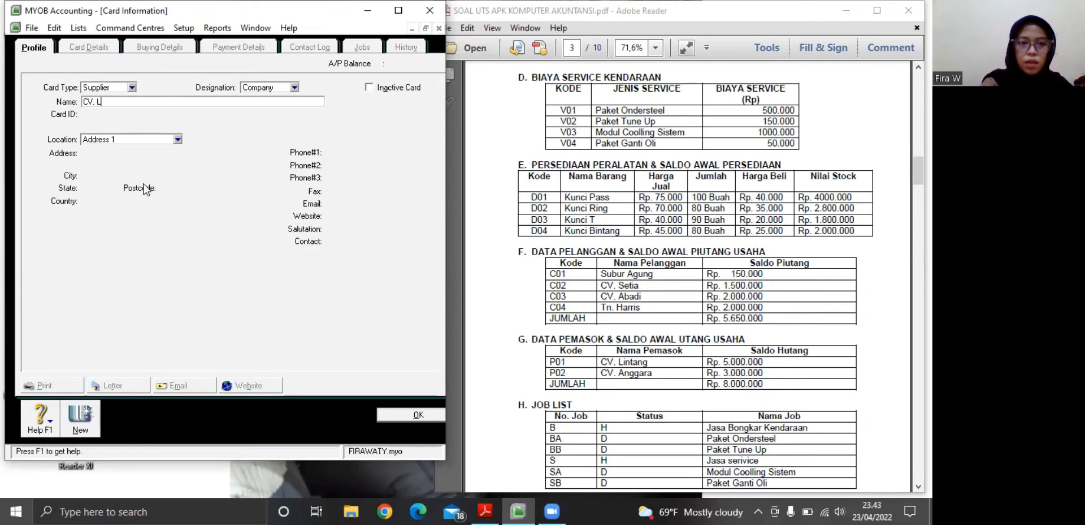
pyautogui.write('Lintang')
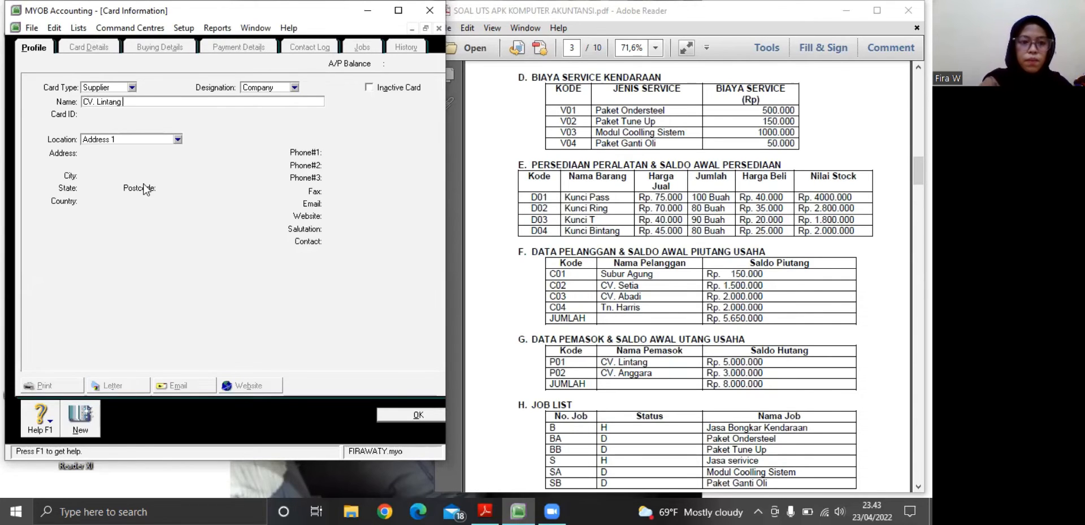
pyautogui.click(106, 115)
pyautogui.press('BackSpace')
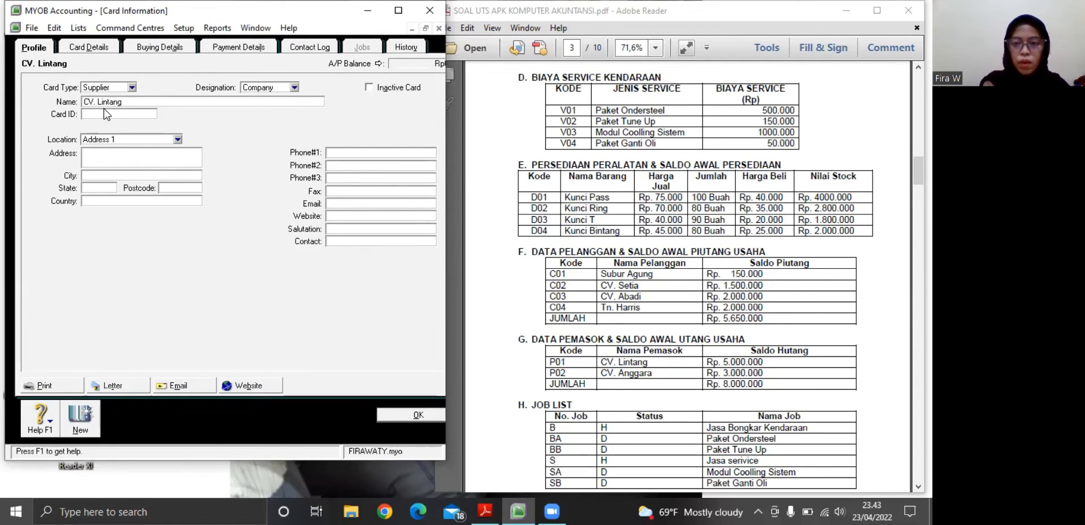
pyautogui.press('BackSpace')
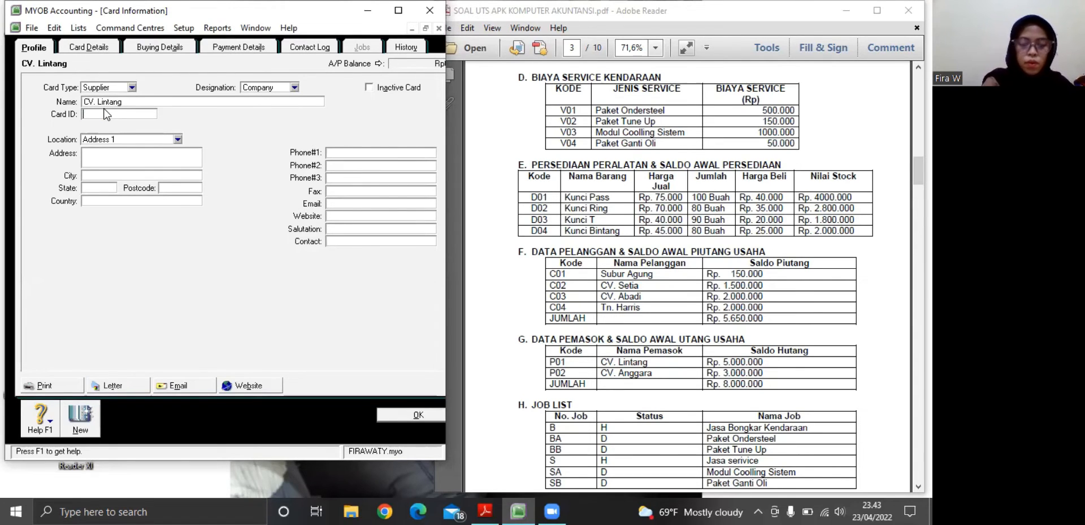
pyautogui.write('P01')
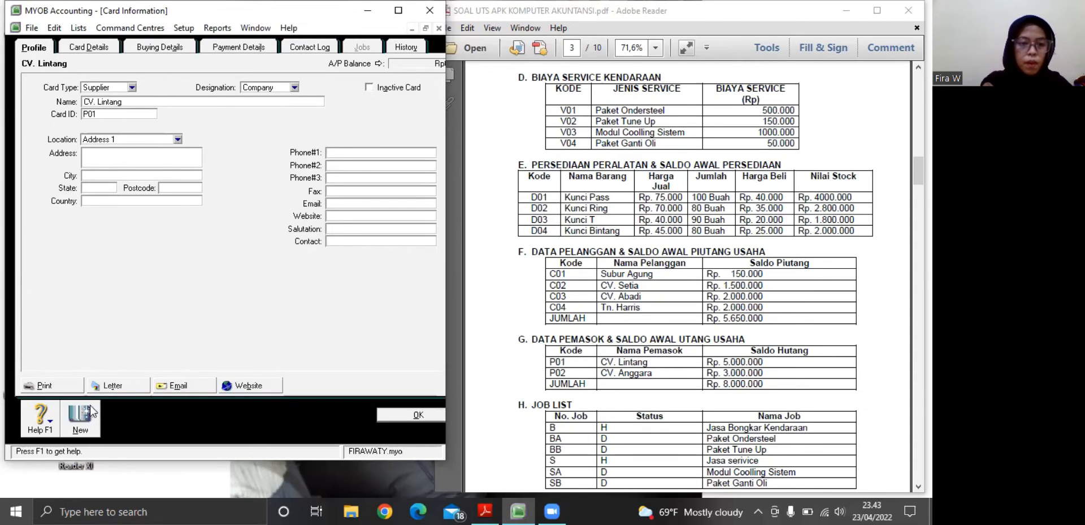
# Start another supplier card and name it CV. Anggara
pyautogui.click(80, 421)
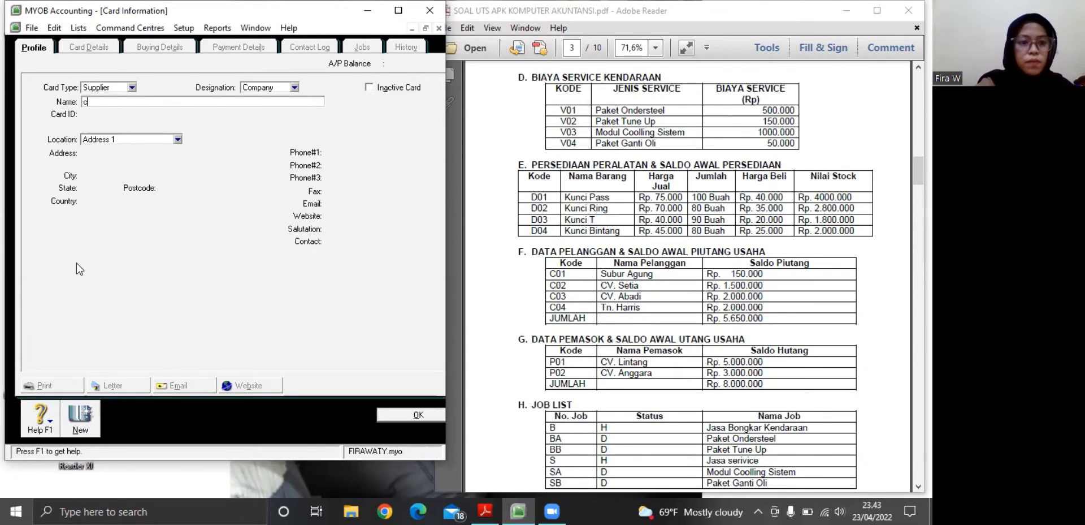
pyautogui.write('CV')
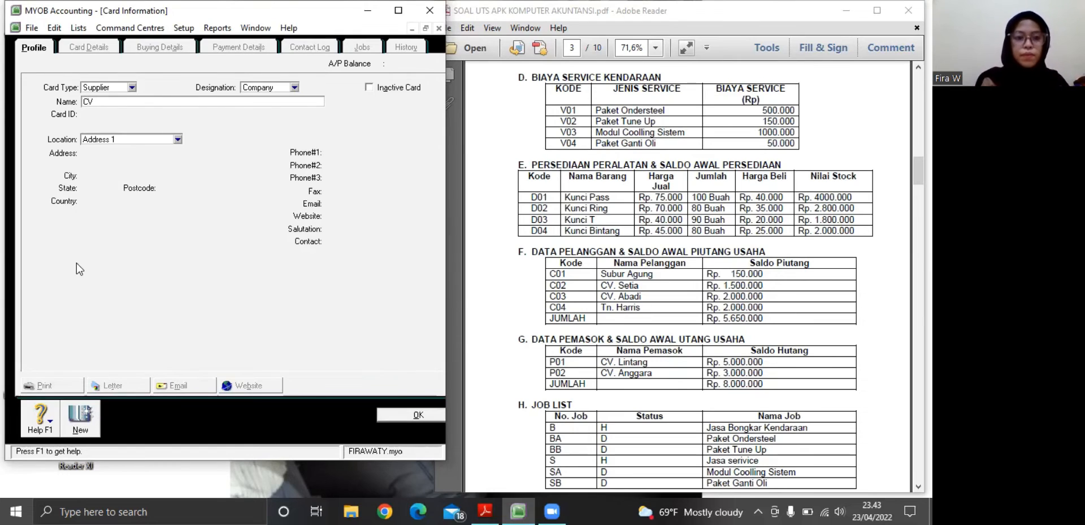
pyautogui.write('. ')
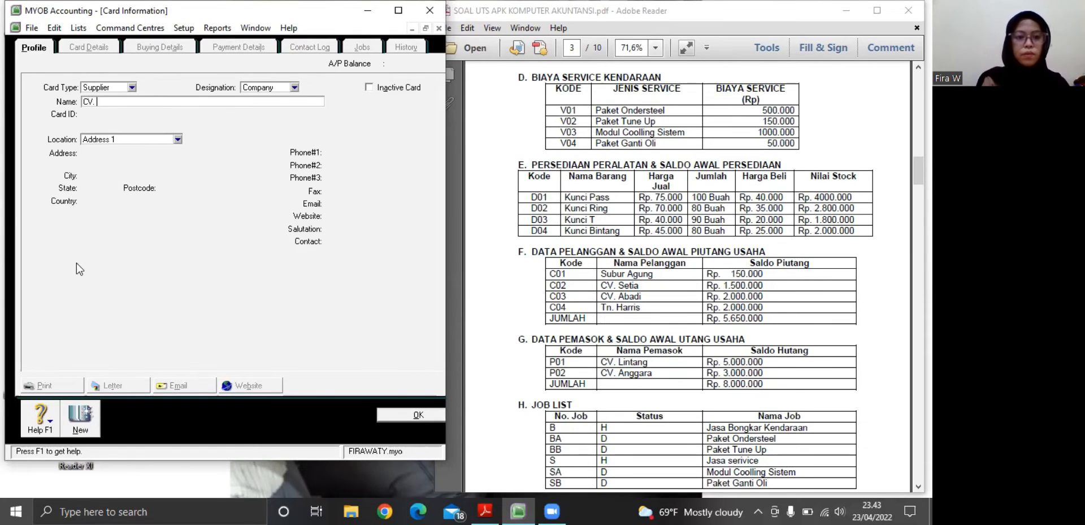
pyautogui.write('Anggara')
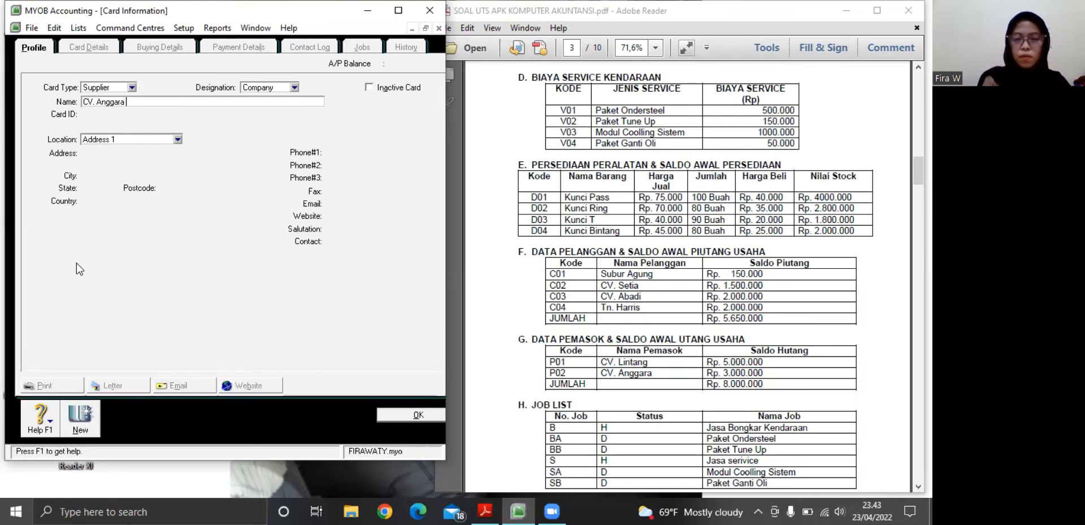
pyautogui.press('Tab')
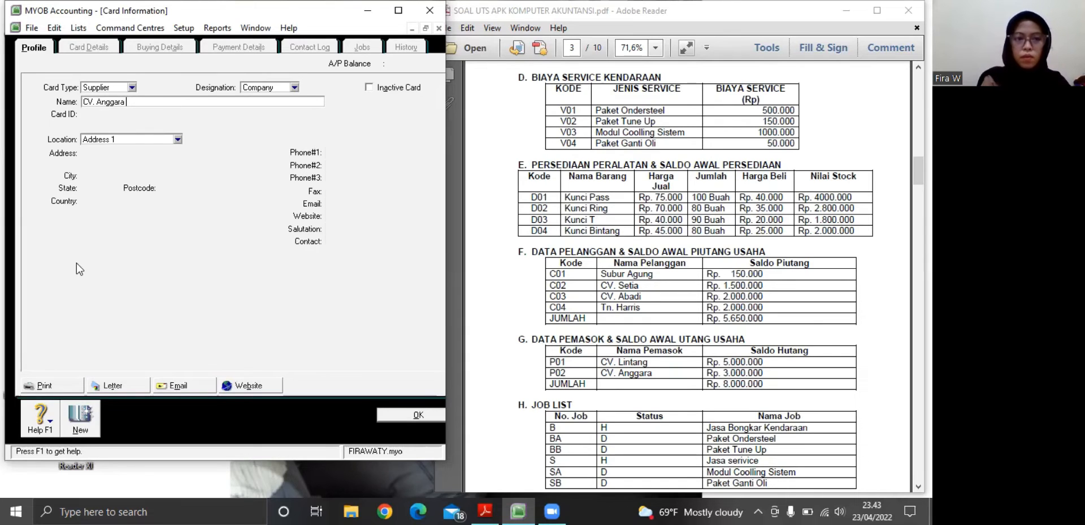
# Enter CV. Anggara's code from the PDF's supplier table as its card ID, save the card, and return to the cards list
pyautogui.write('p')
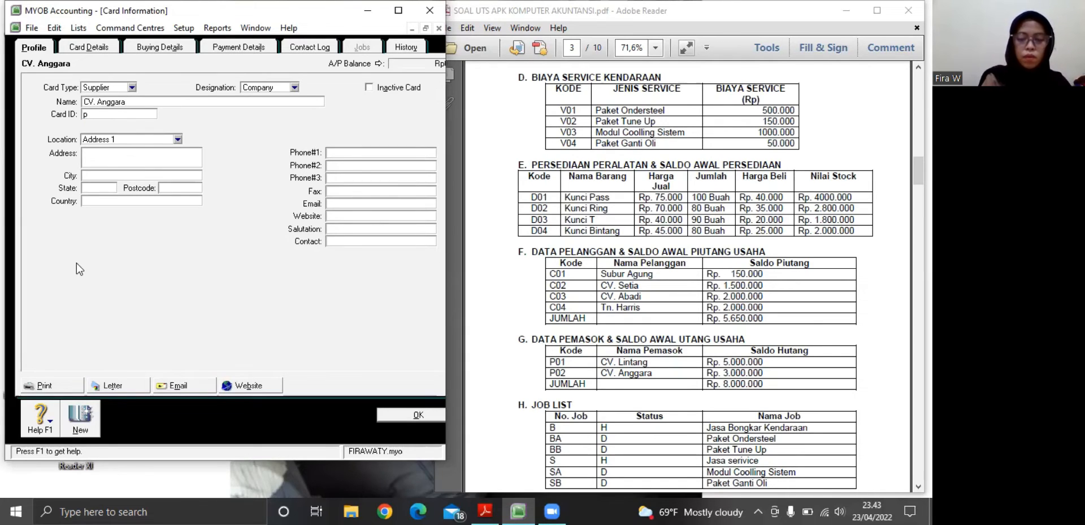
pyautogui.write('02')
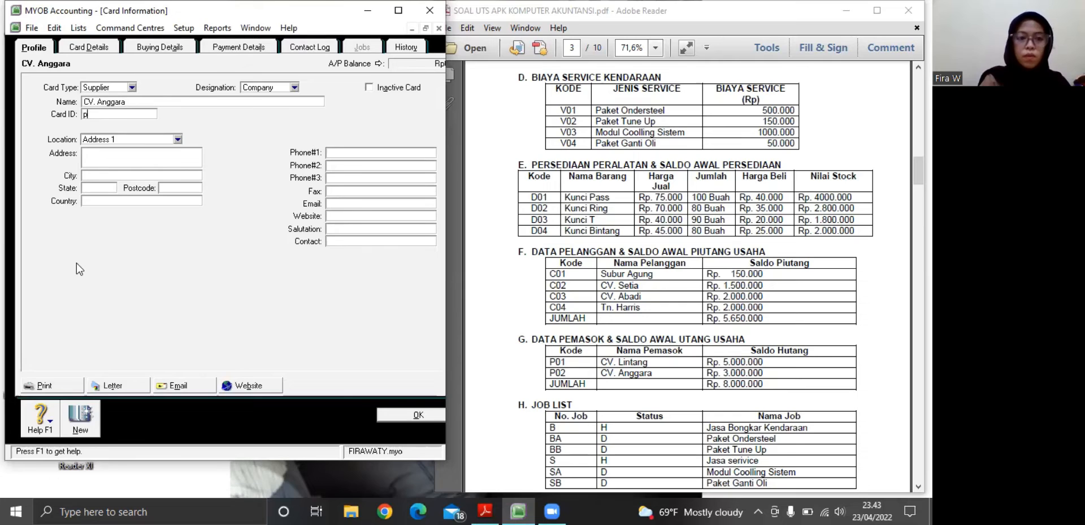
pyautogui.press('BackSpace')
pyautogui.press('BackSpace')
pyautogui.press('BackSpace')
pyautogui.write('P02')
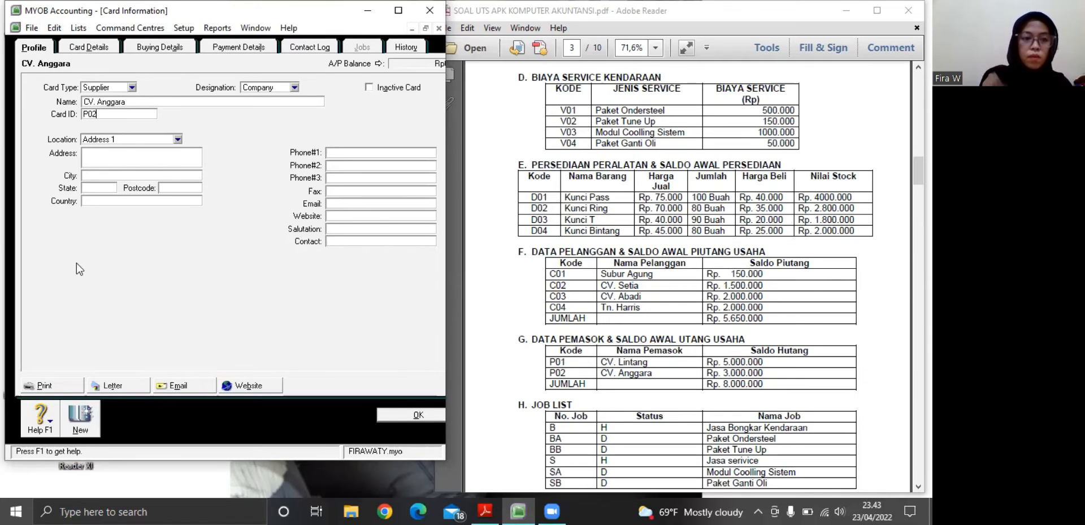
pyautogui.click(80, 429)
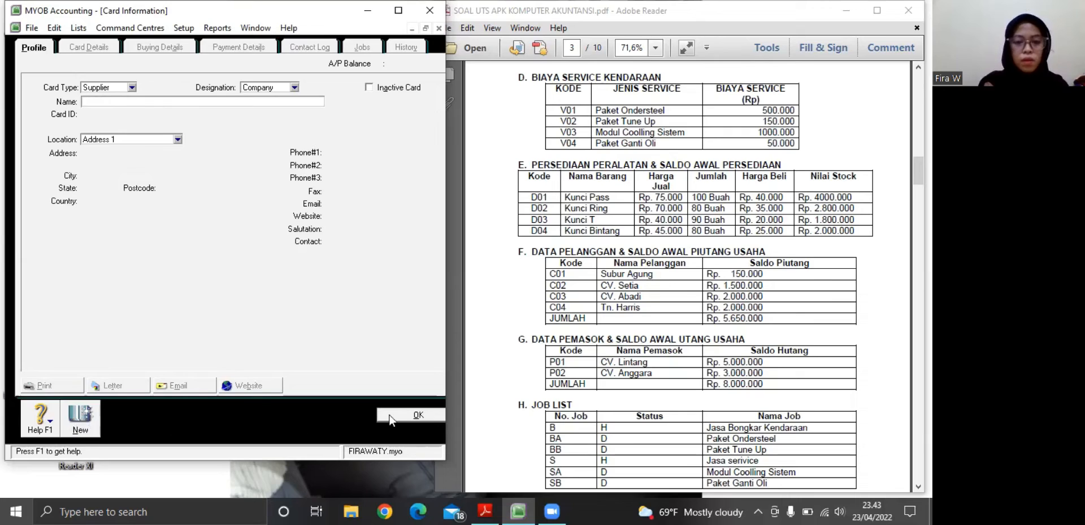
pyautogui.click(402, 414)
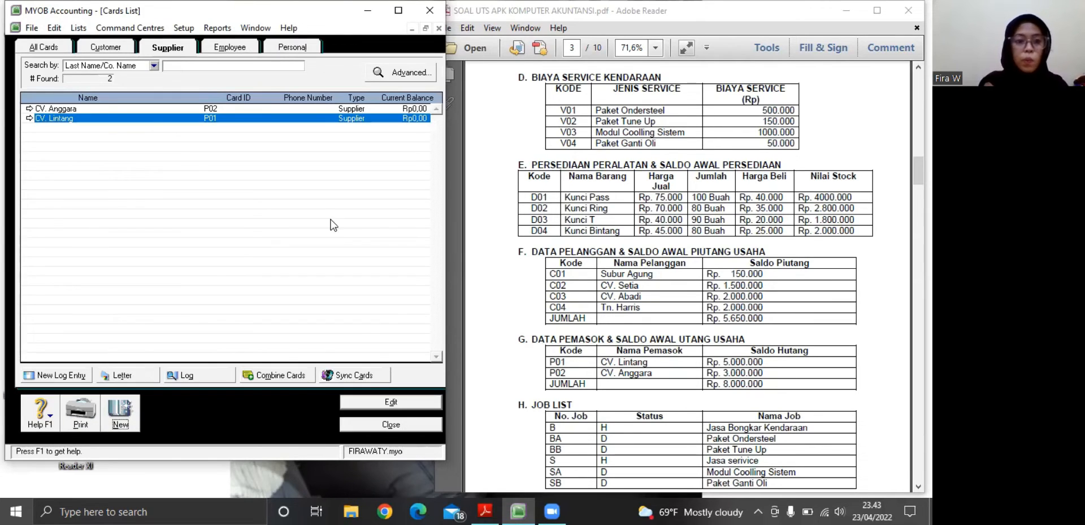
# Open the supplier opening balances and start a historical purchase for CV. Lintang
pyautogui.click(182, 28)
pyautogui.moveTo(225, 61)
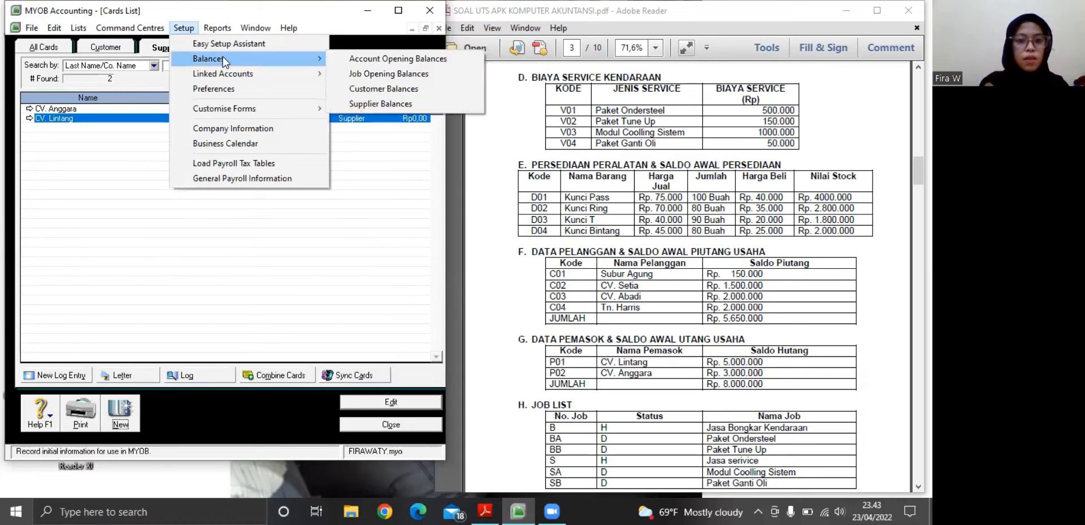
pyautogui.click(365, 103)
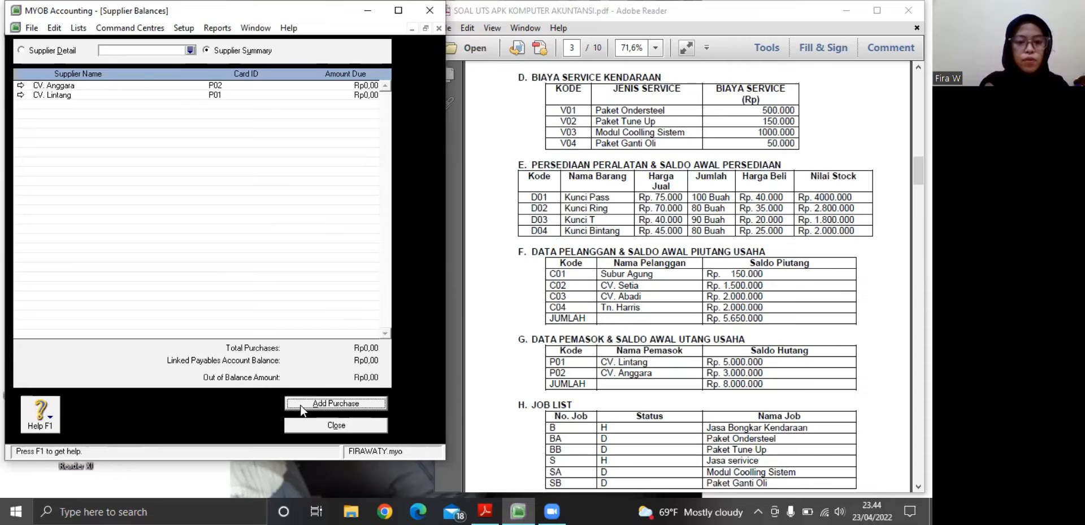
pyautogui.click(299, 404)
pyautogui.click(228, 299)
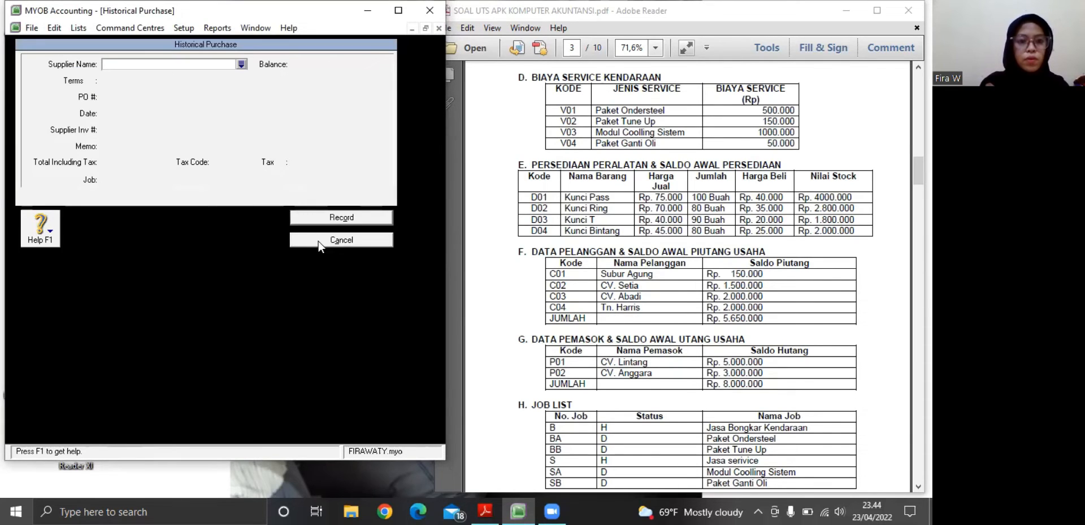
pyautogui.click(242, 65)
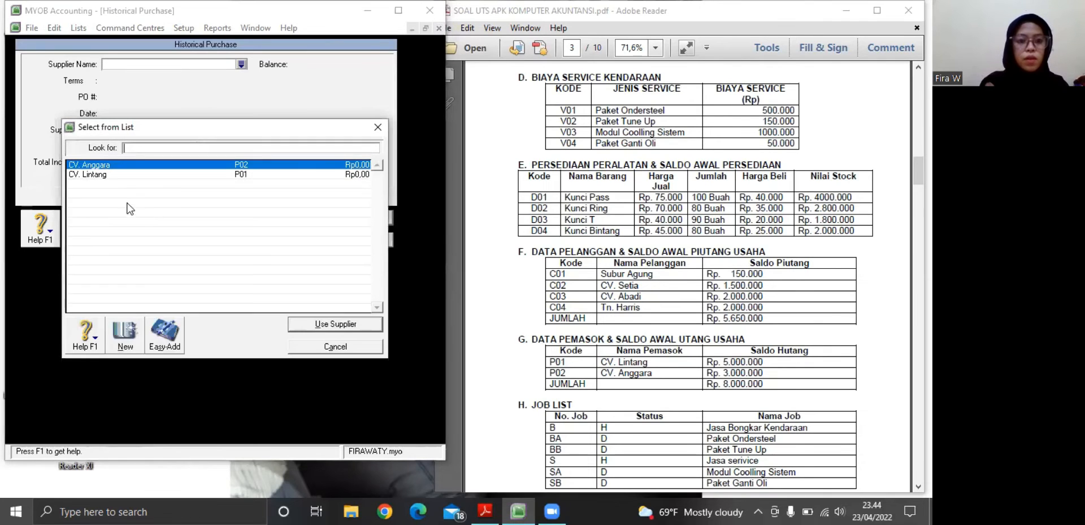
pyautogui.click(115, 175)
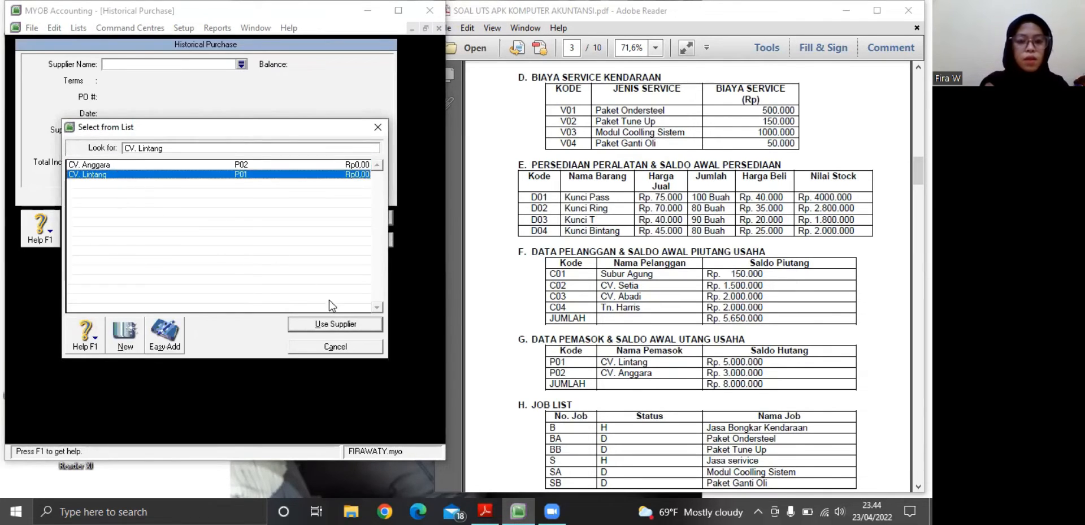
pyautogui.click(324, 326)
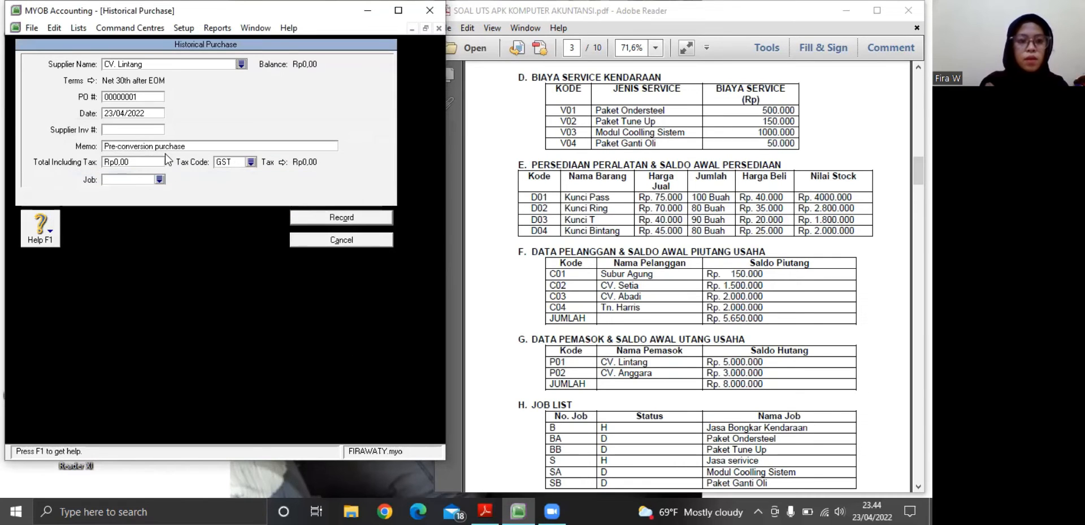
# Date CV. Lintang's historical purchase 01/01/2021 and enter its code from the PDF's supplier table as the supplier invoice number
pyautogui.click(140, 112)
pyautogui.press('BackSpace')
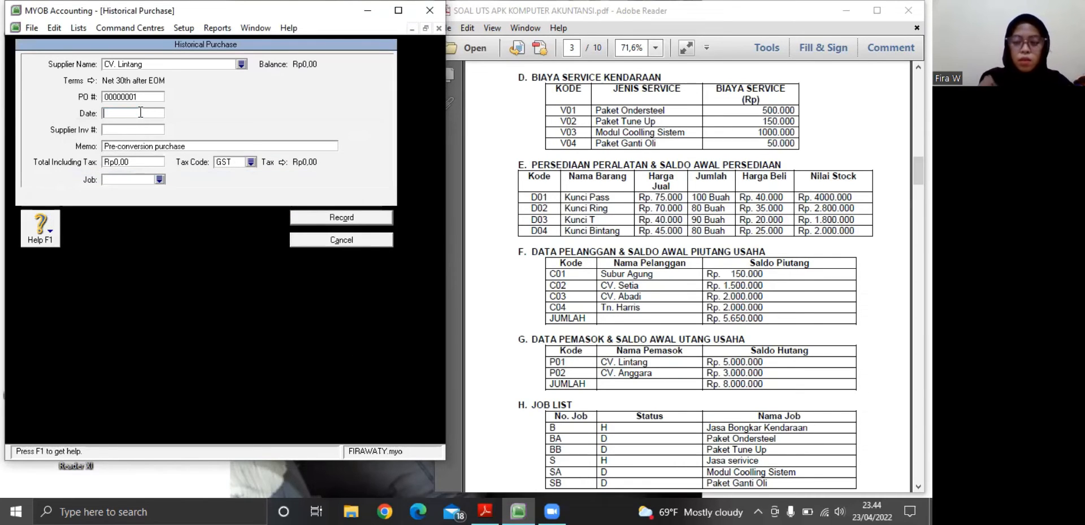
pyautogui.write('01')
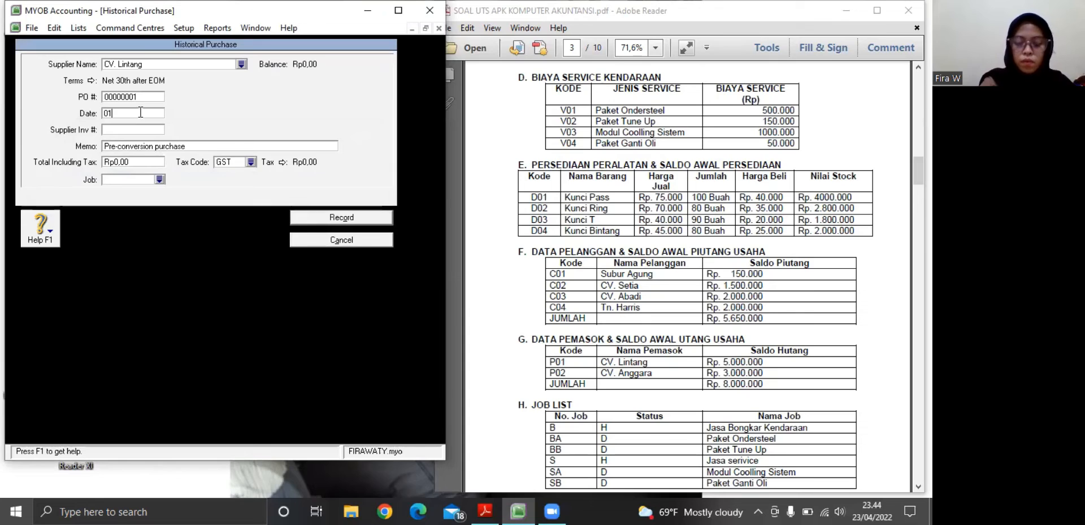
pyautogui.write('/01/2021')
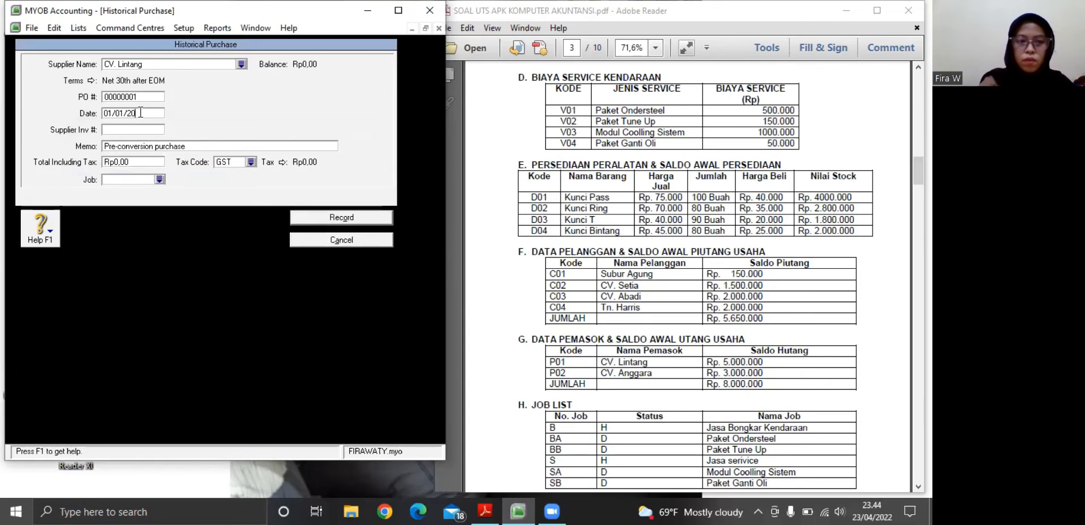
pyautogui.click(112, 130)
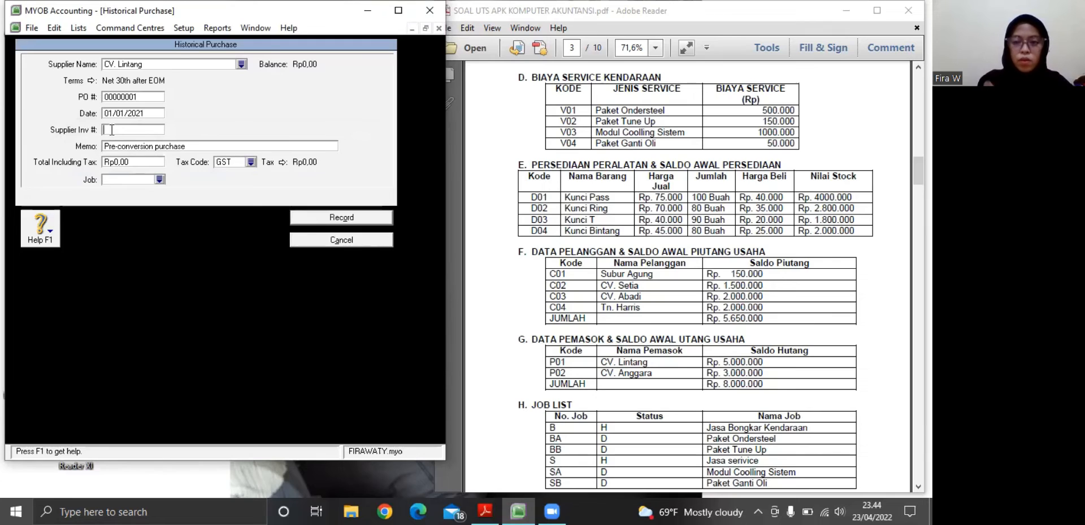
pyautogui.write('p')
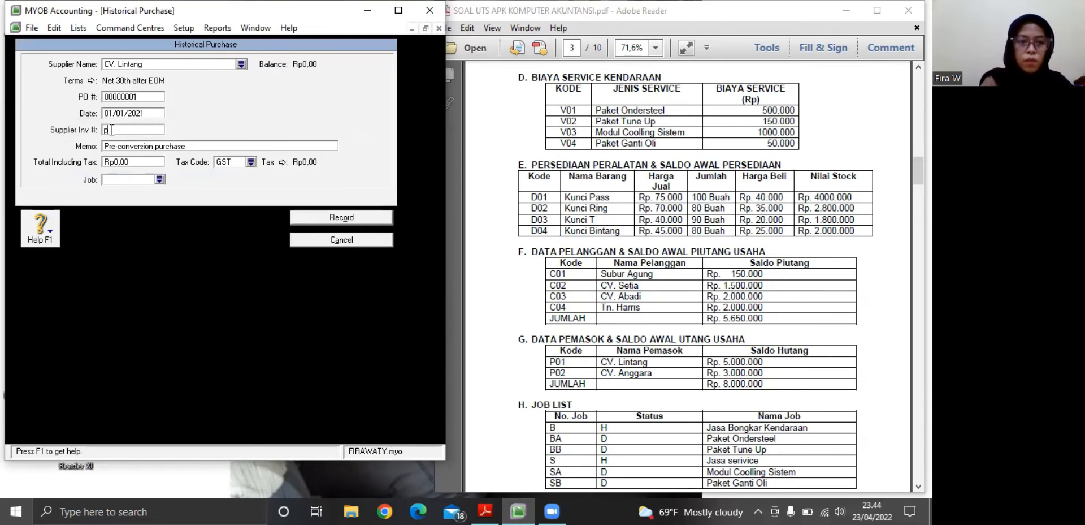
pyautogui.write('P')
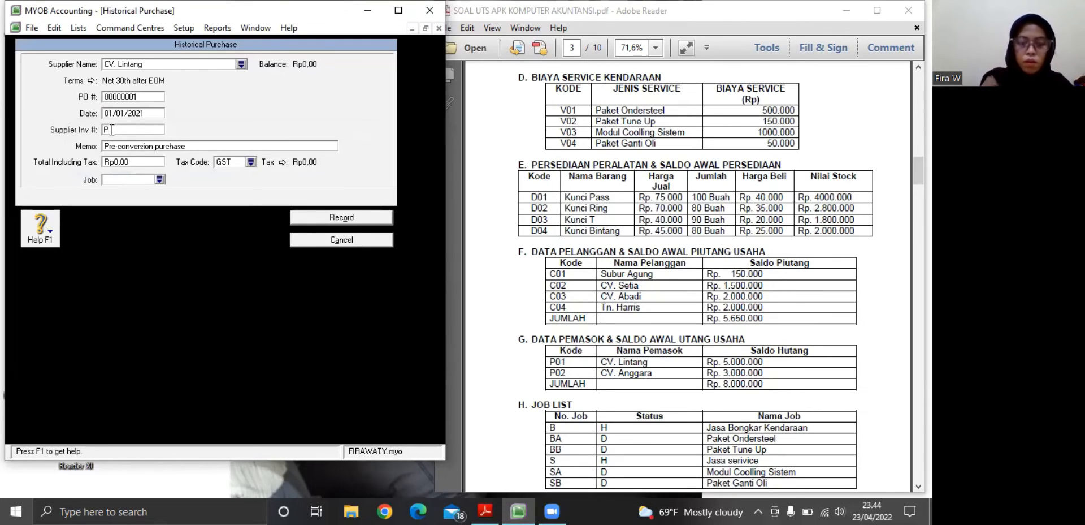
pyautogui.write('01')
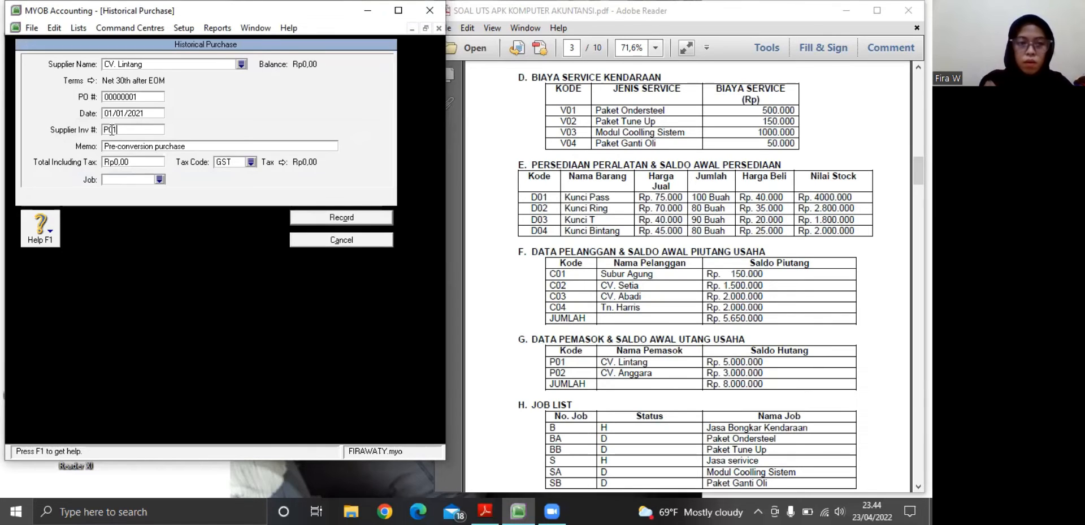
# Set the total including tax of CV. Lintang's historical purchase to Rp5.000.000
pyautogui.click(119, 160)
pyautogui.press('BackSpace')
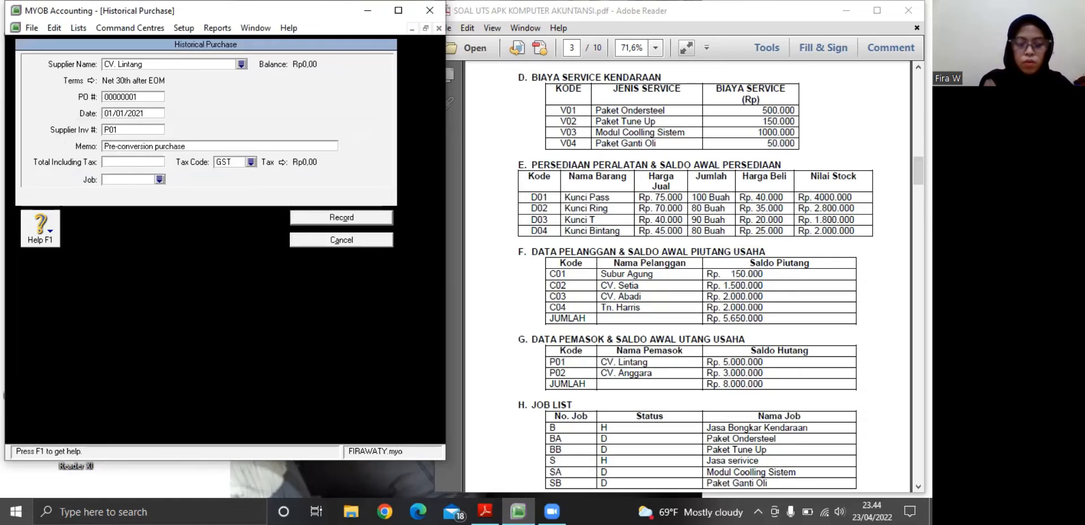
pyautogui.write('2')
pyautogui.press('BackSpace')
pyautogui.write('5')
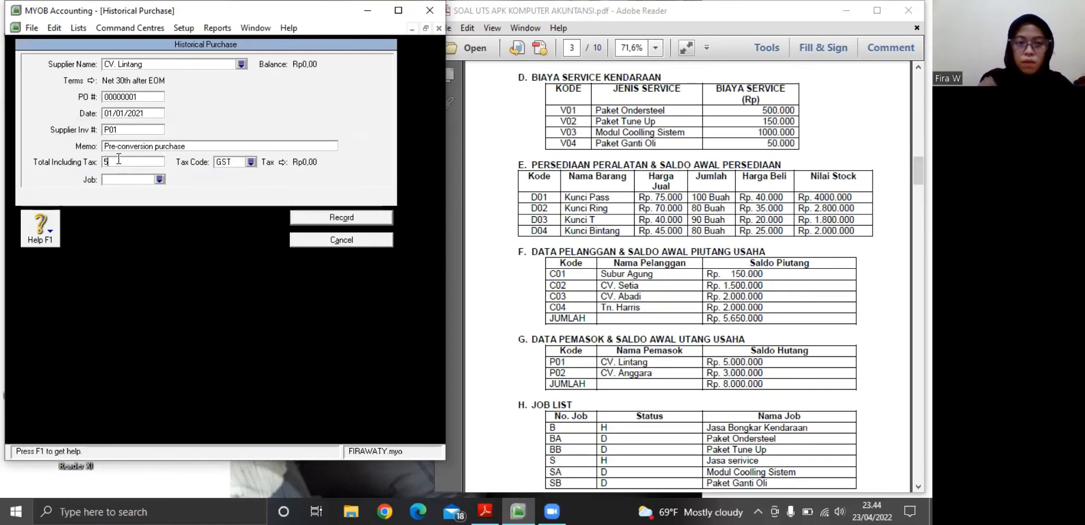
pyautogui.write('.000.000.00')
pyautogui.press('Tab')
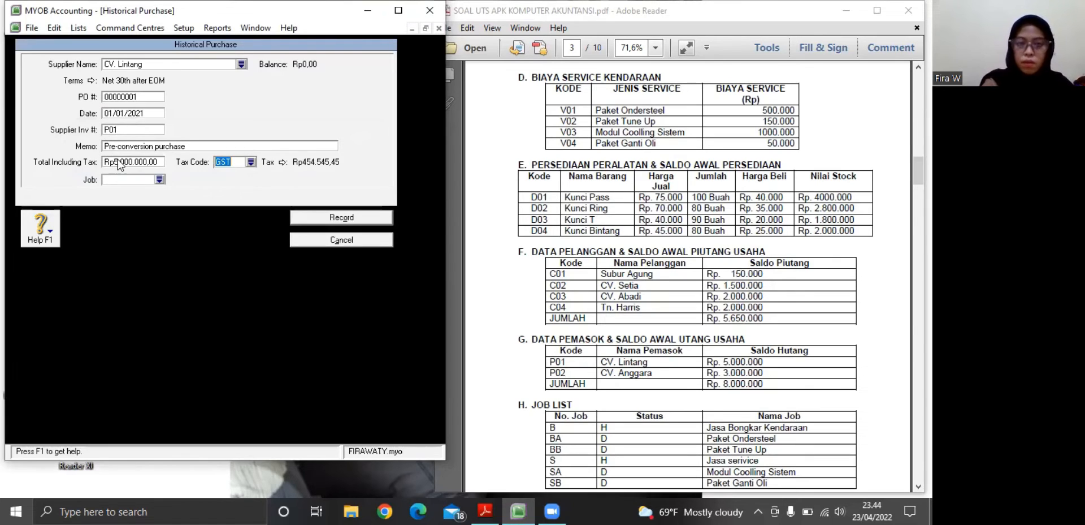
# Change the tax code of CV. Lintang's purchase to N-T (Not Reportable) and record the purchase
pyautogui.click(250, 163)
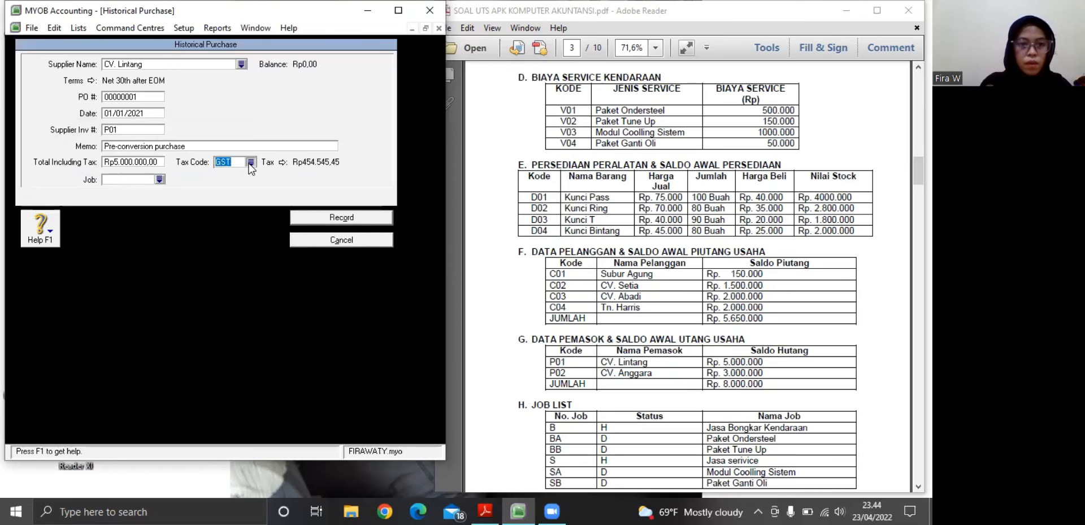
pyautogui.click(116, 261)
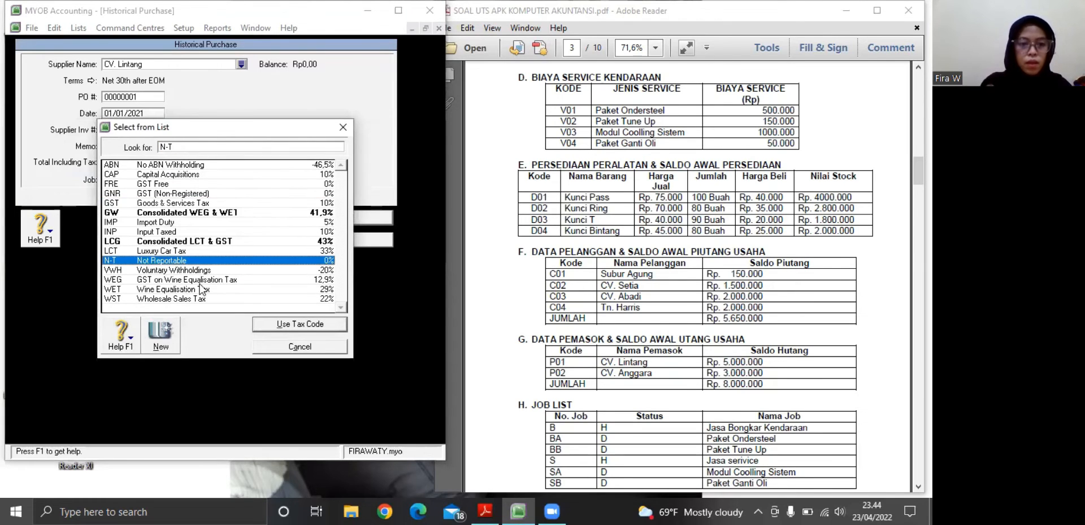
pyautogui.click(275, 325)
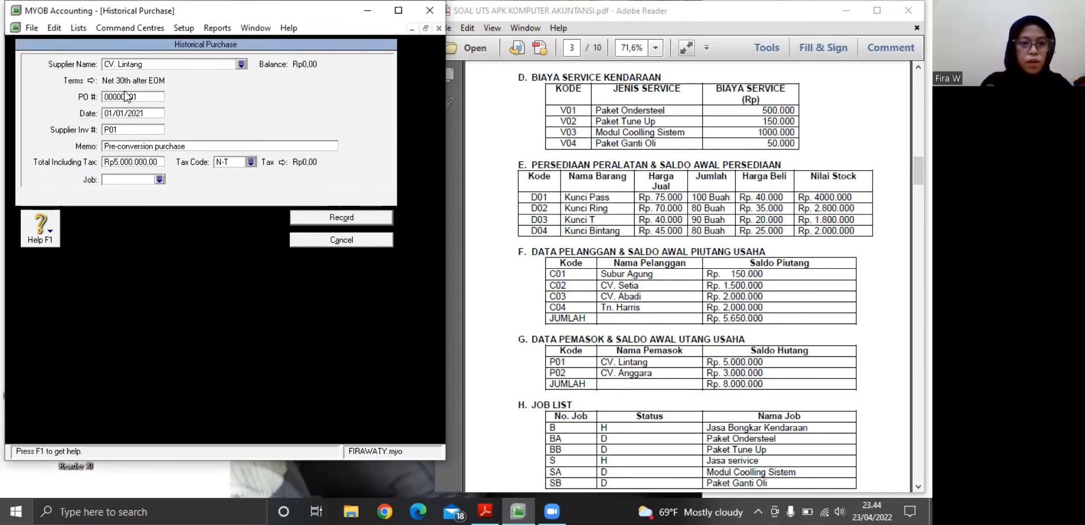
pyautogui.click(302, 214)
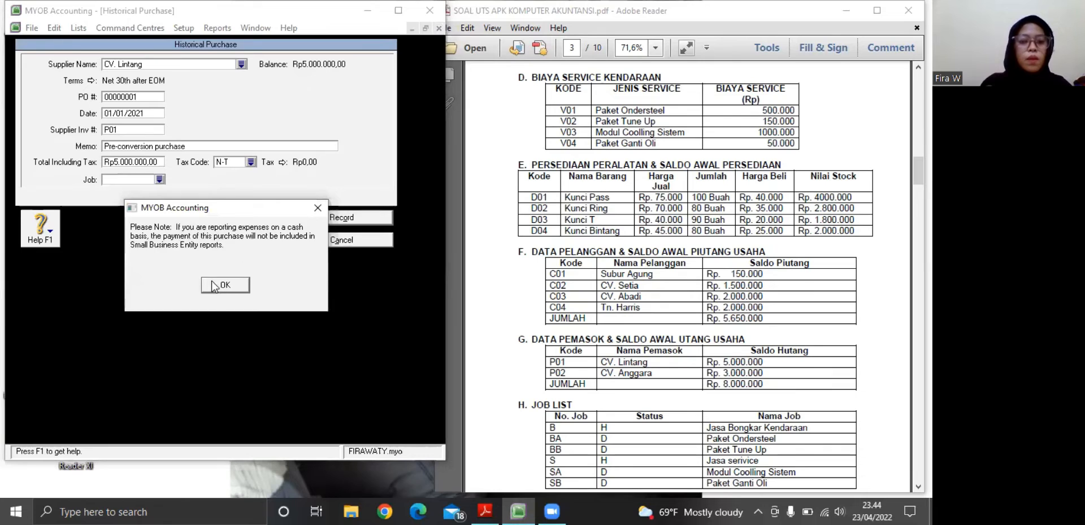
pyautogui.click(215, 285)
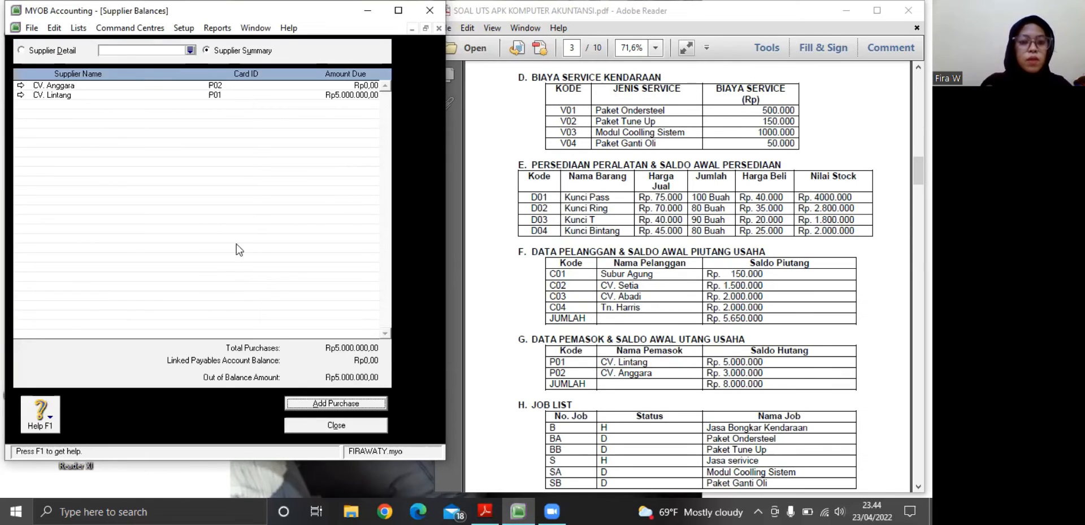
# Add another historical purchase from the supplier balances and assign it to CV. Anggara
pyautogui.click(303, 402)
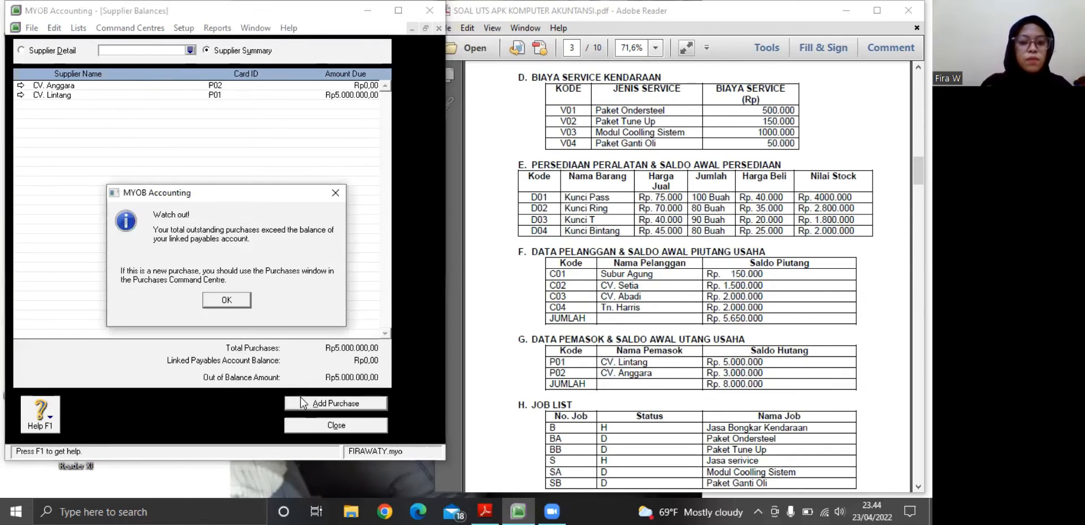
pyautogui.click(226, 300)
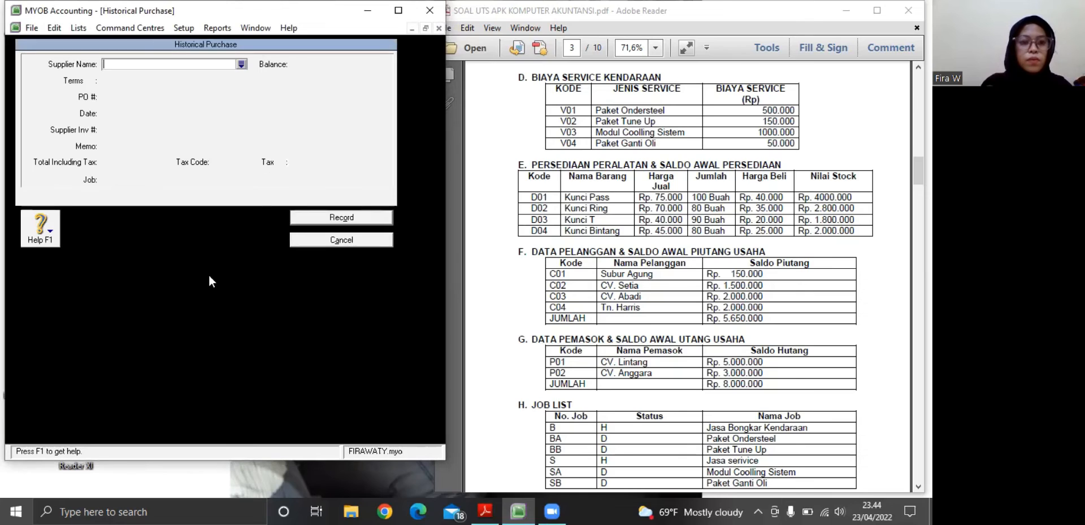
pyautogui.click(240, 64)
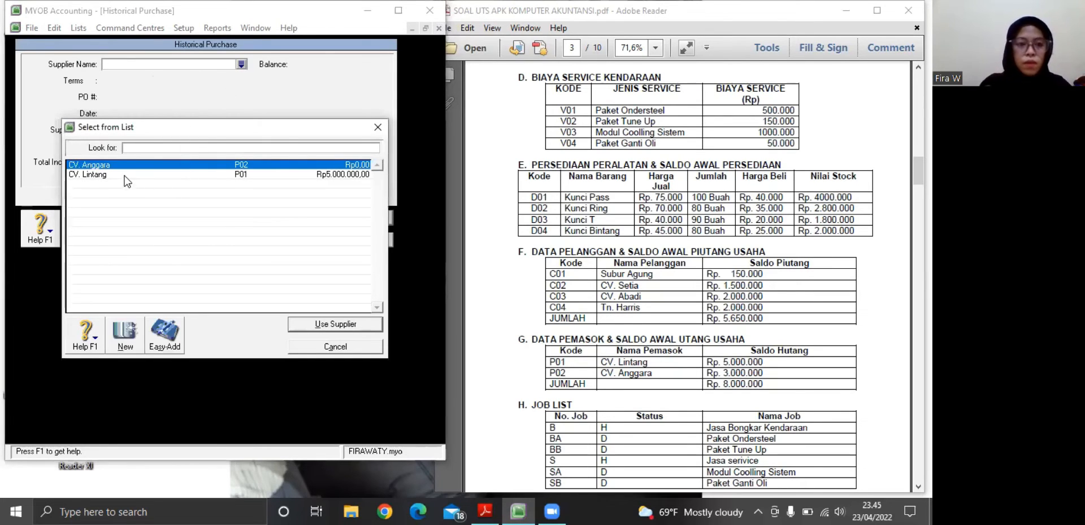
pyautogui.click(128, 167)
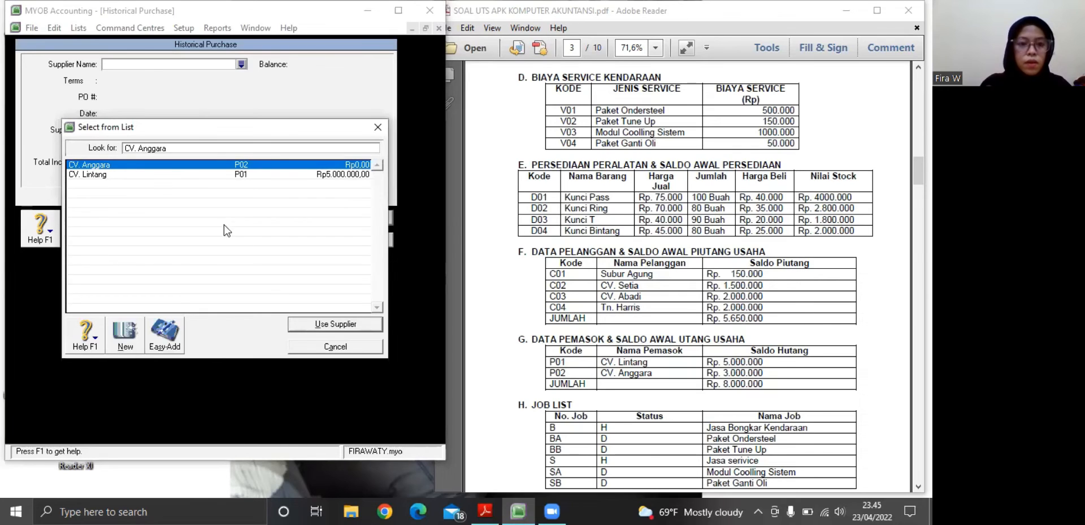
pyautogui.click(304, 327)
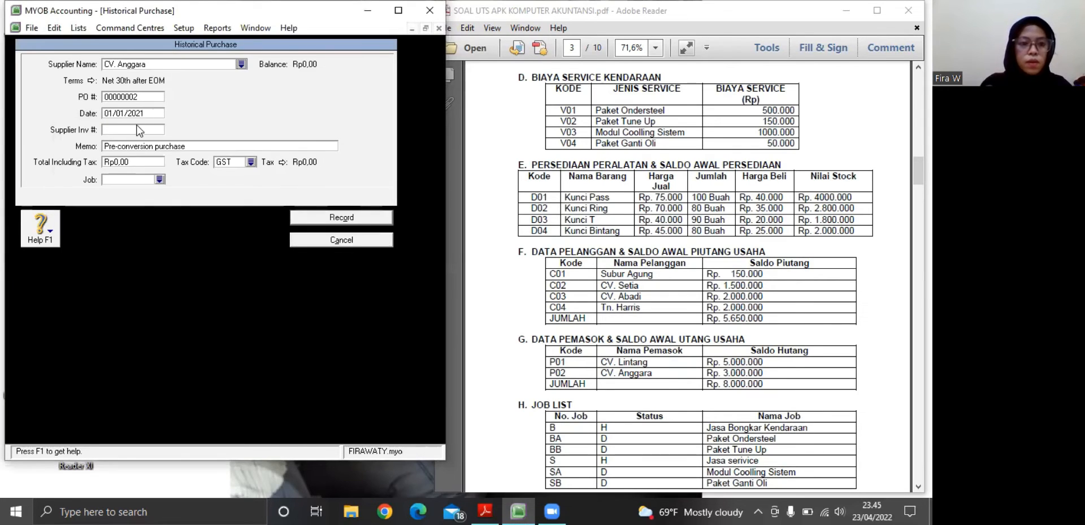
# Enter CV. Anggara's code from the PDF's supplier table as the supplier invoice number and set the total including tax to Rp3.000.000
pyautogui.click(138, 126)
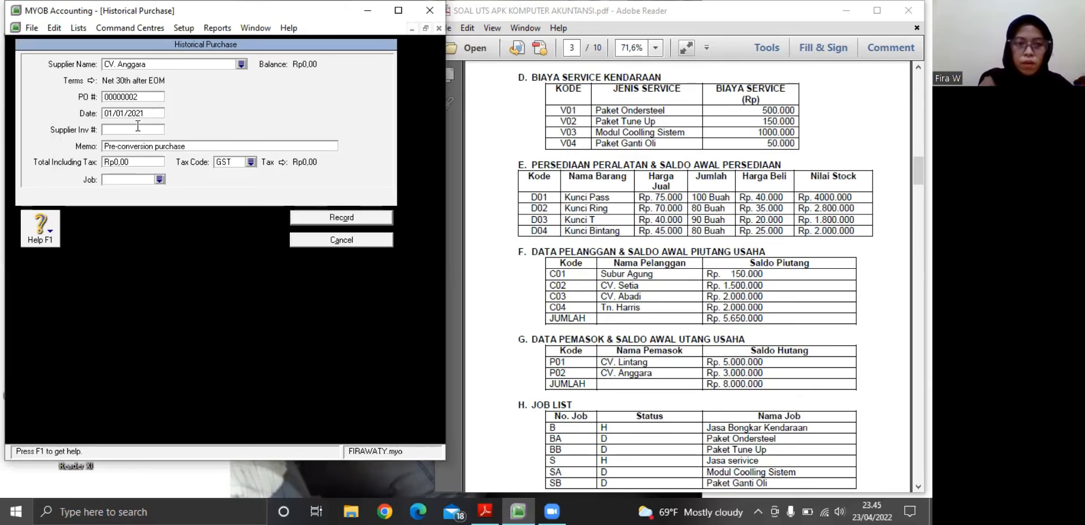
pyautogui.write('P')
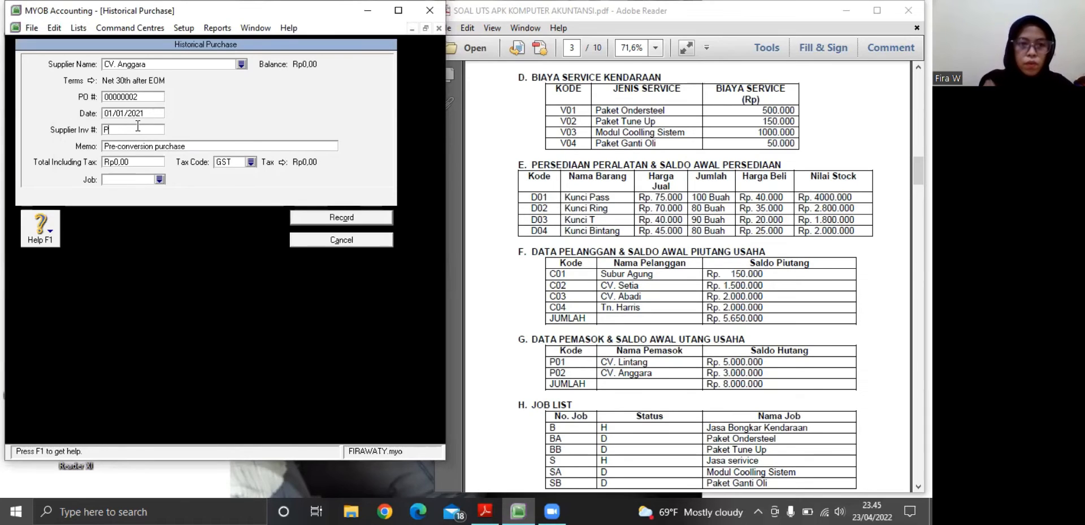
pyautogui.write('02')
pyautogui.click(130, 161)
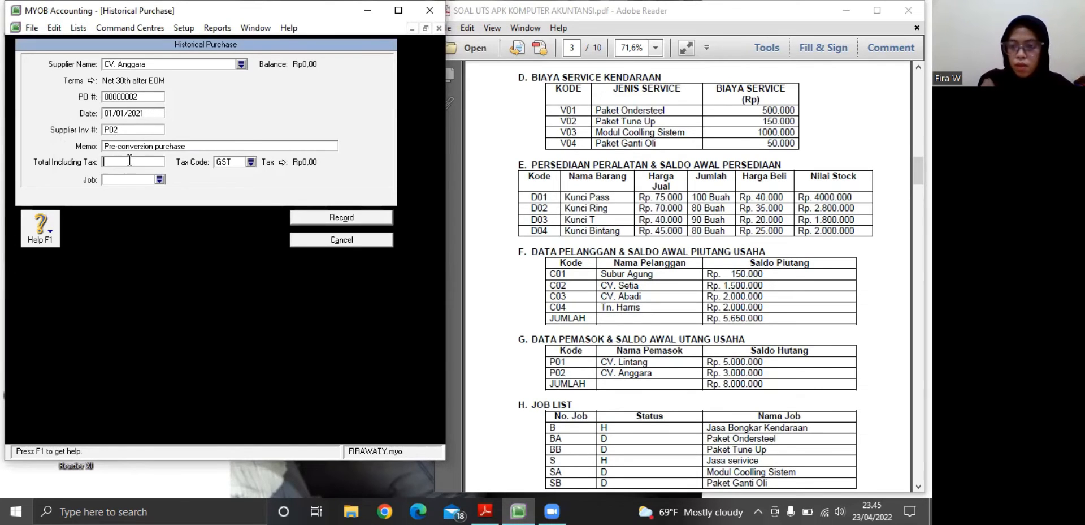
pyautogui.write('3')
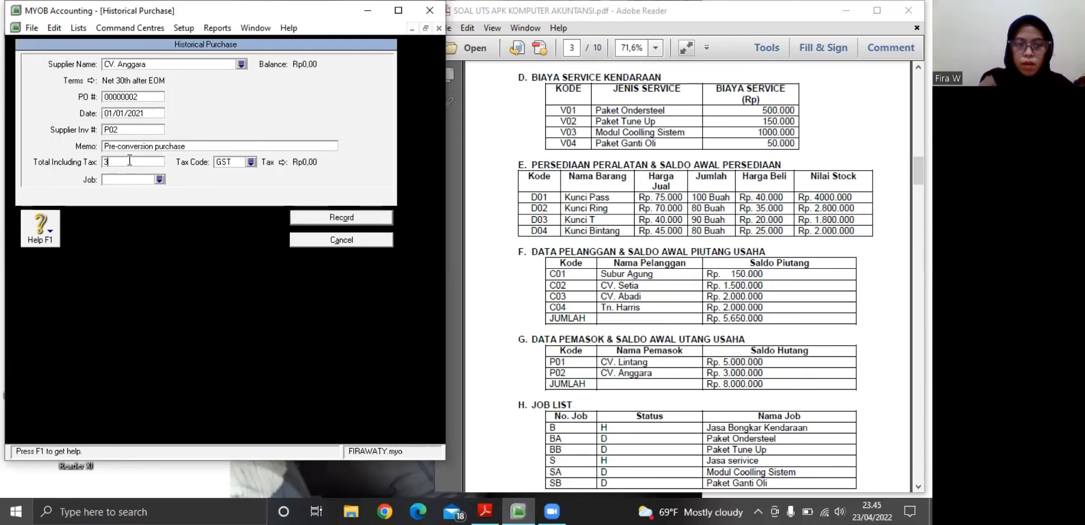
pyautogui.write('000000')
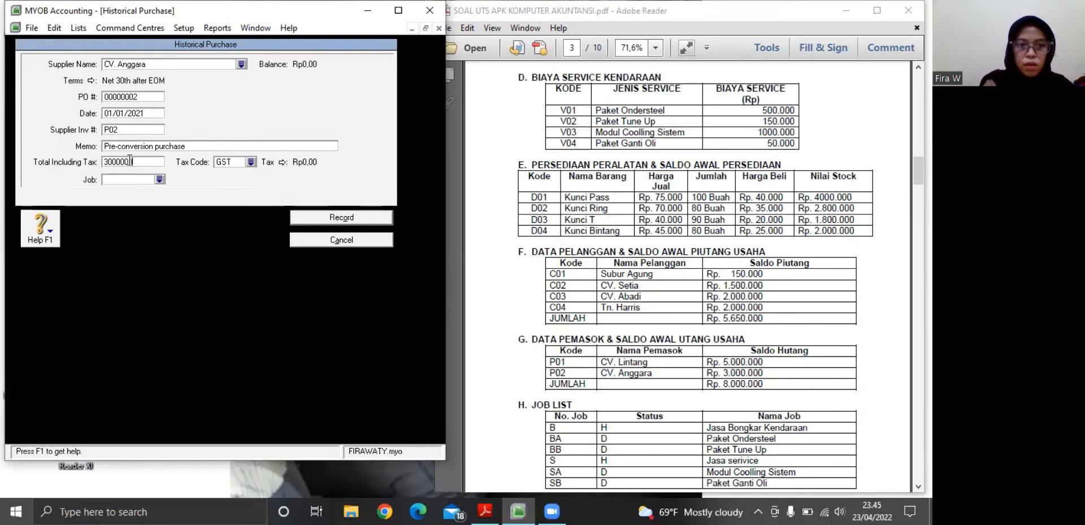
pyautogui.press('Tab')
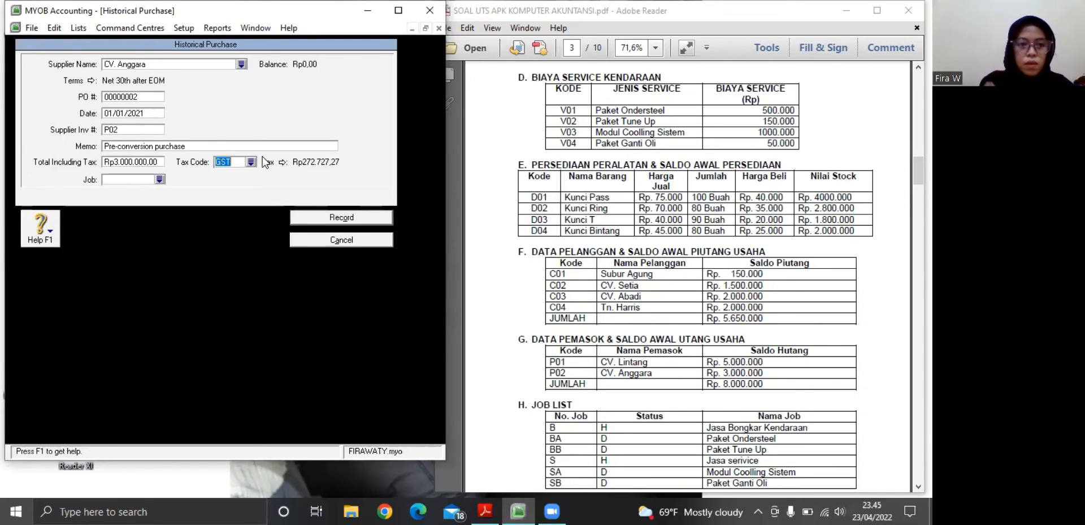
# Change the tax code of CV. Anggara's purchase to N-T, record the purchase, and close the supplier balances
pyautogui.click(251, 163)
pyautogui.click(106, 261)
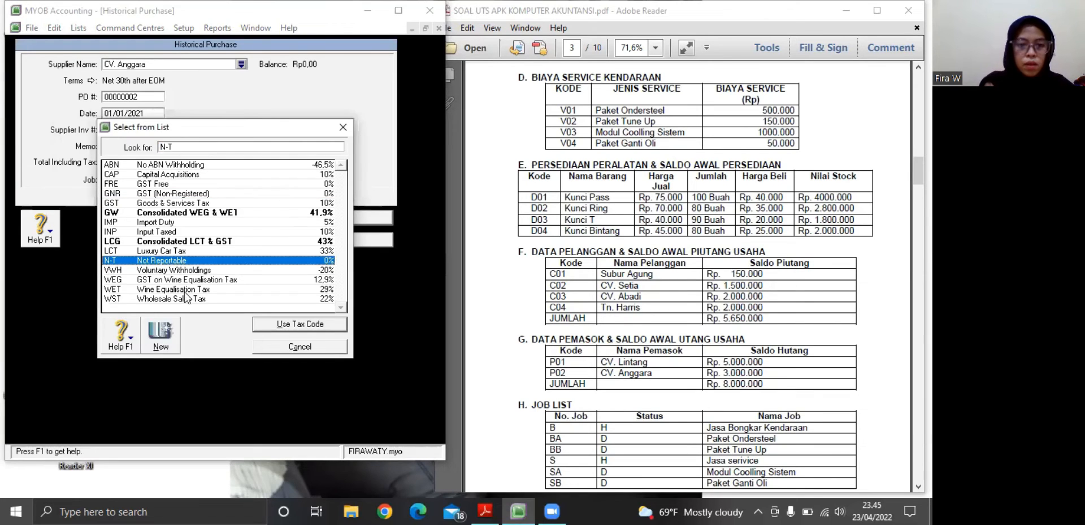
pyautogui.click(263, 324)
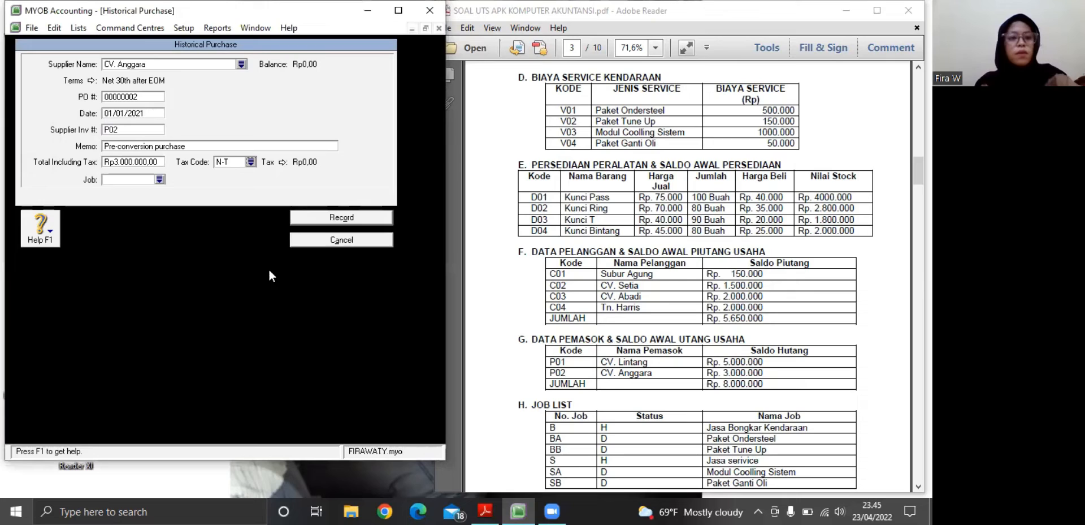
pyautogui.click(320, 219)
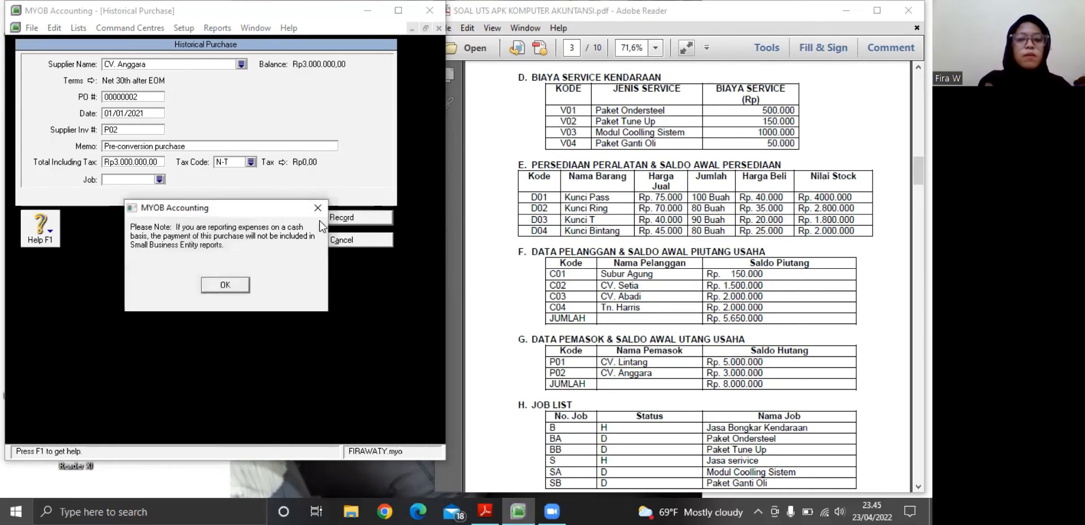
pyautogui.click(225, 285)
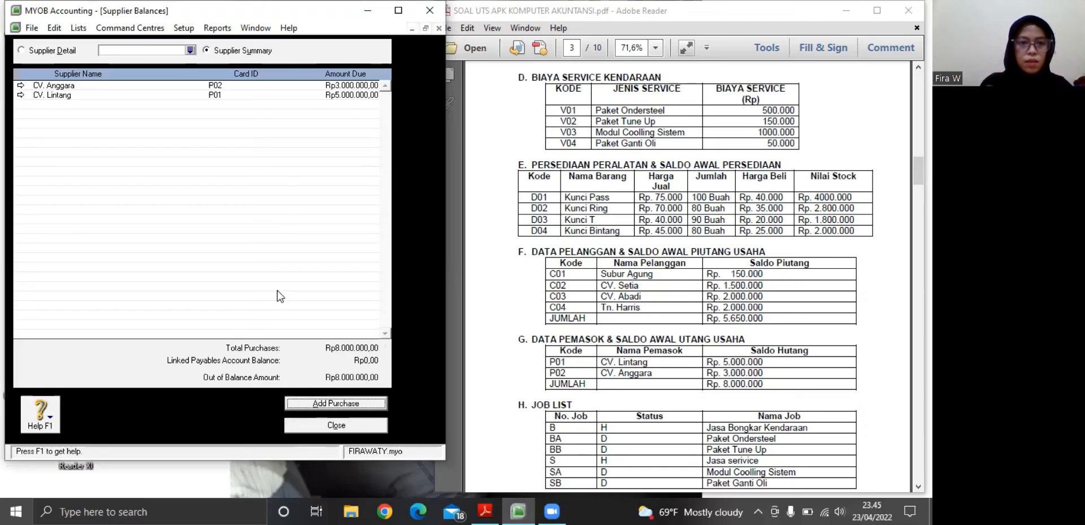
pyautogui.click(314, 430)
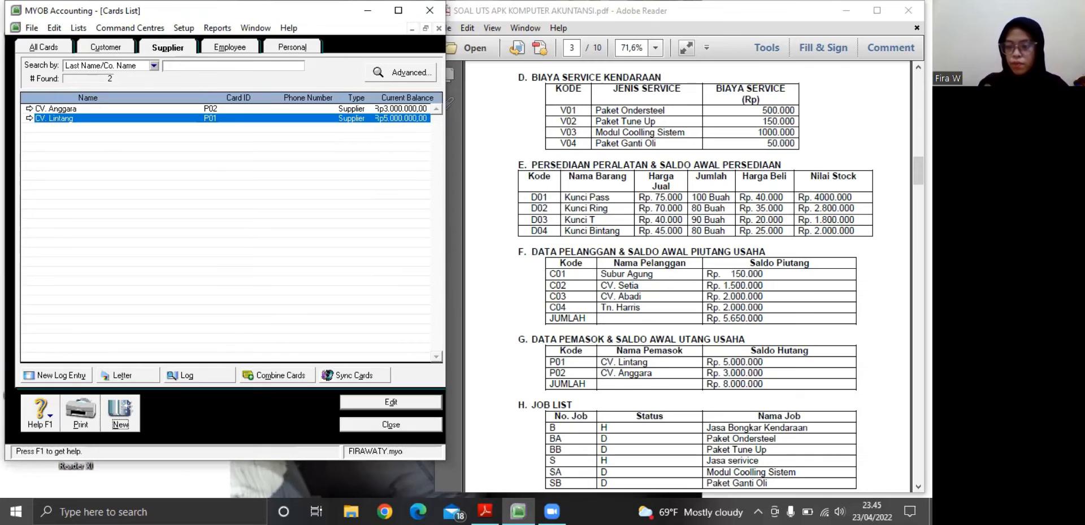
# Bring the PDF's job list fully into view, open the jobs list in MYOB, and start a new job
pyautogui.click(919, 486)
pyautogui.click(918, 486)
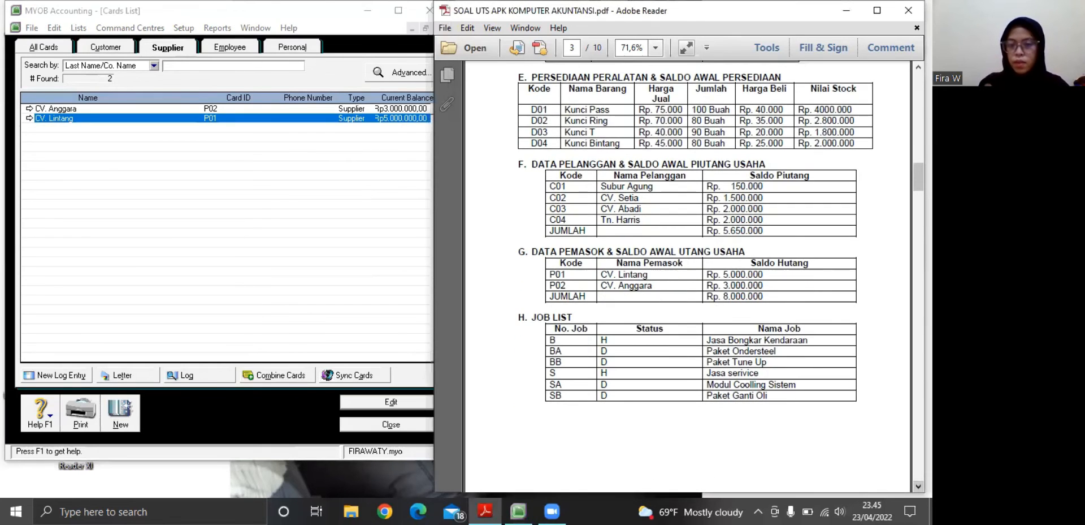
pyautogui.scroll(-3, 755, 400)
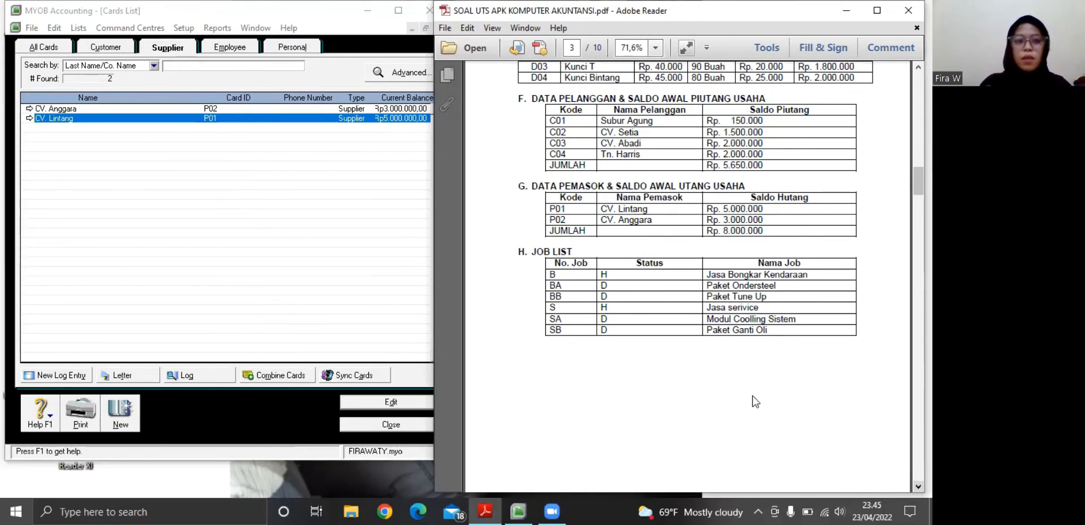
pyautogui.click(349, 421)
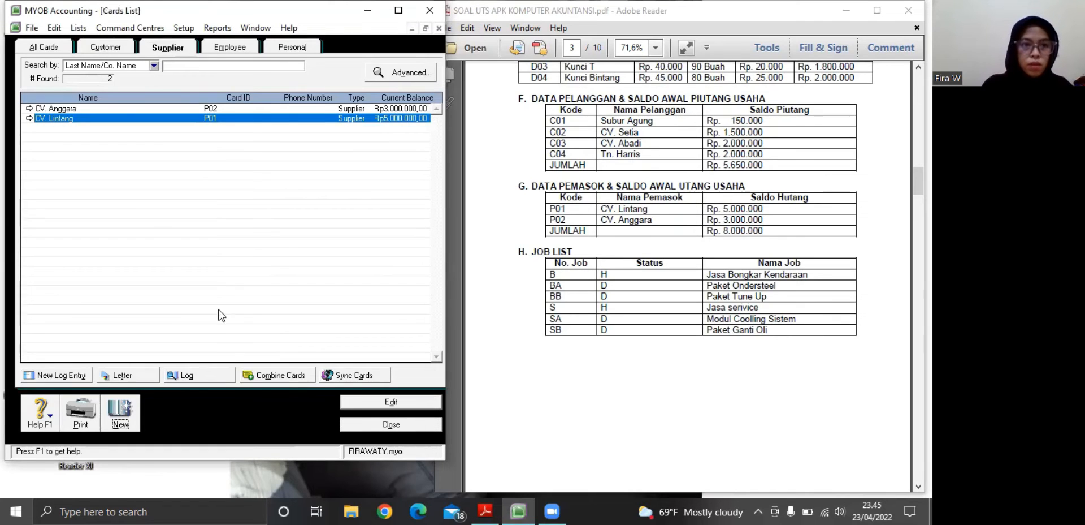
pyautogui.click(79, 28)
pyautogui.click(103, 104)
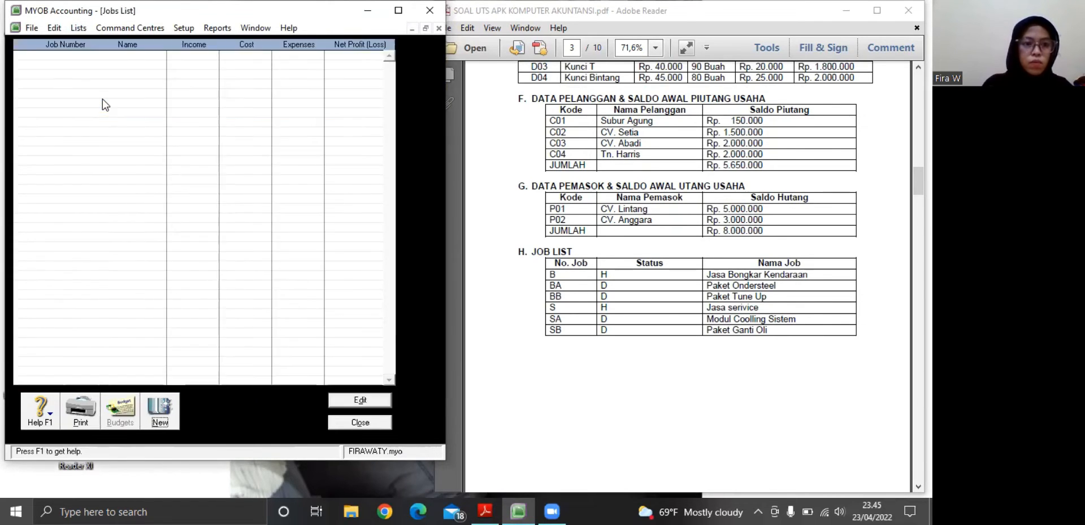
pyautogui.click(162, 413)
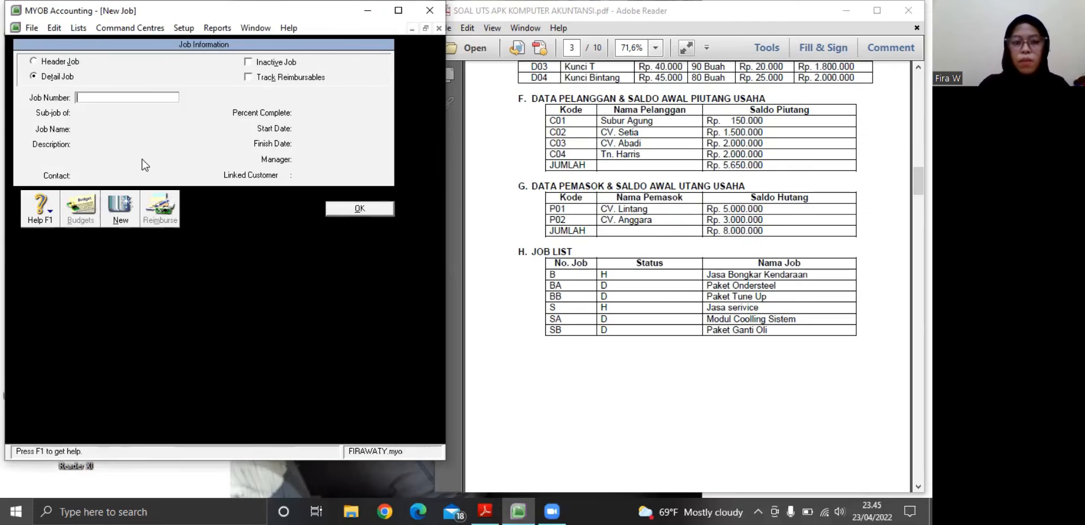
# Give the new job the number B and the name Jasa Bongkar Kendaraan
pyautogui.write('B')
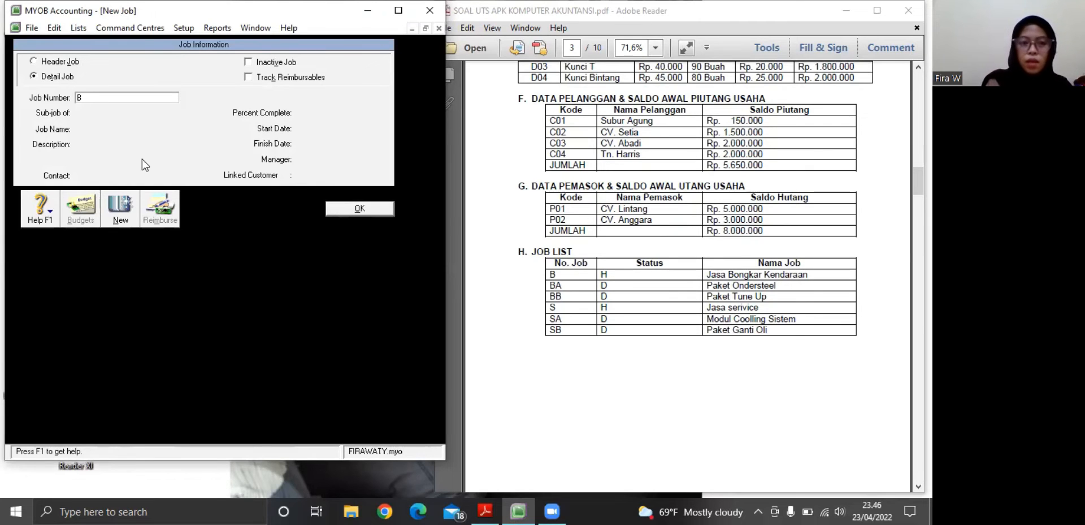
pyautogui.press('Tab')
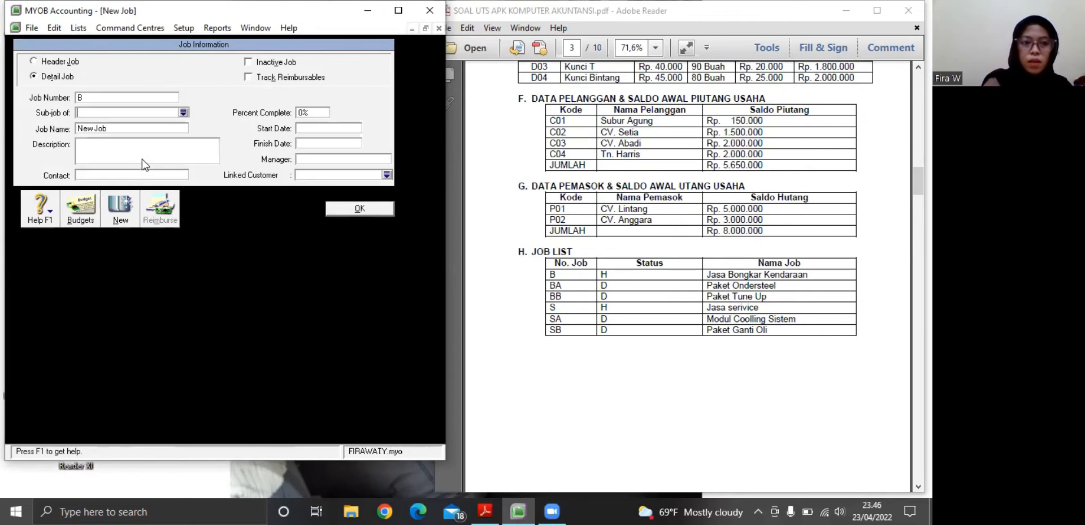
pyautogui.click(92, 125)
pyautogui.press('BackSpace')
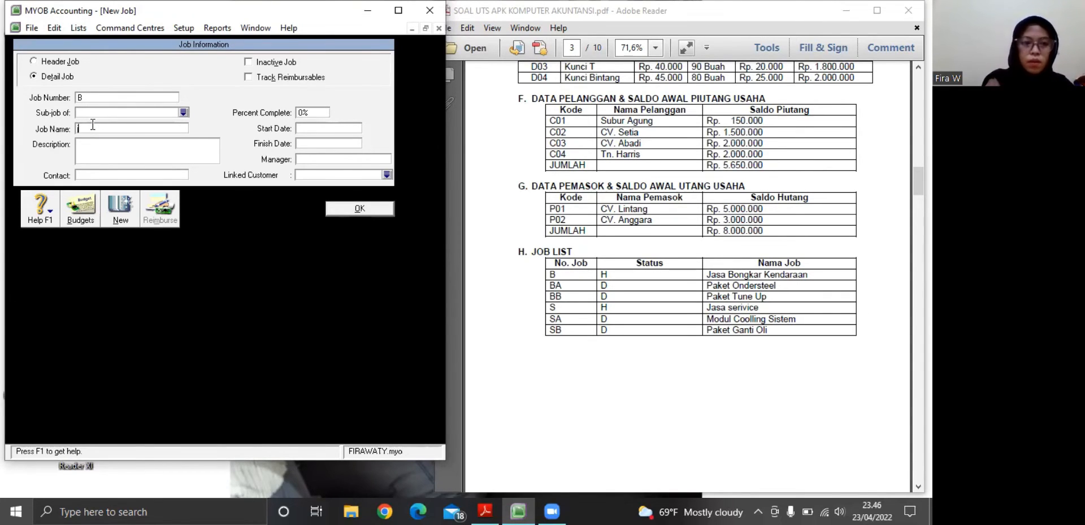
pyautogui.write('J')
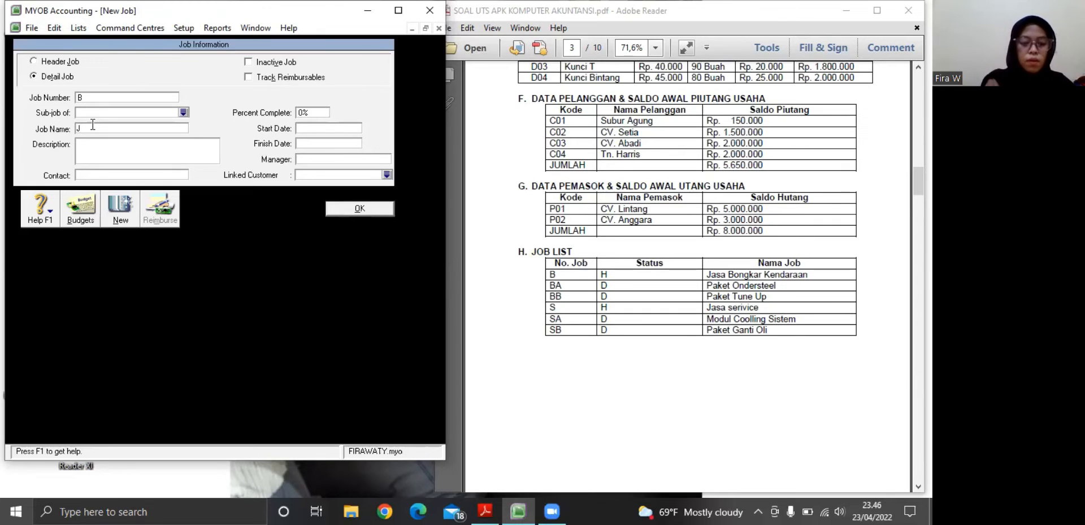
pyautogui.write('asa Bong')
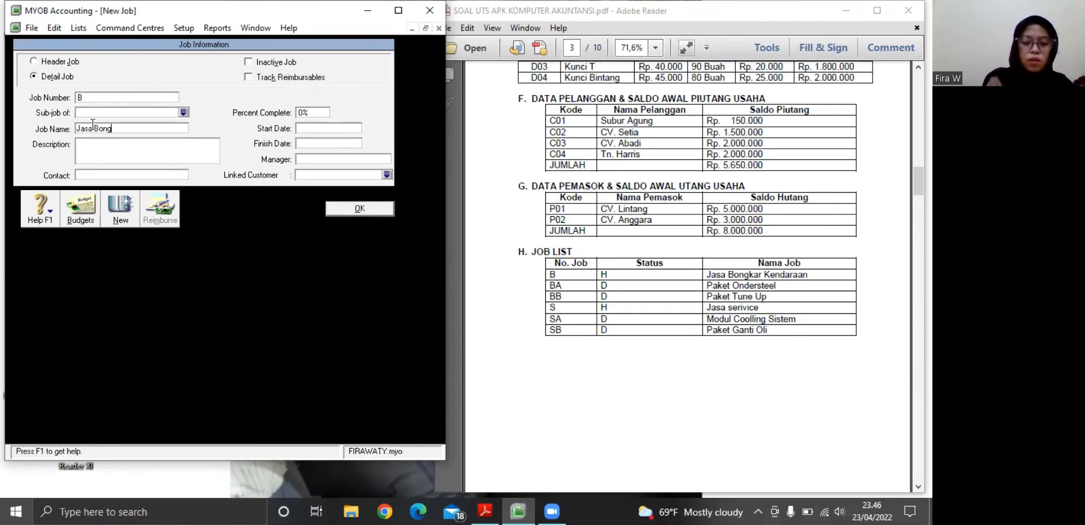
pyautogui.write('kar ')
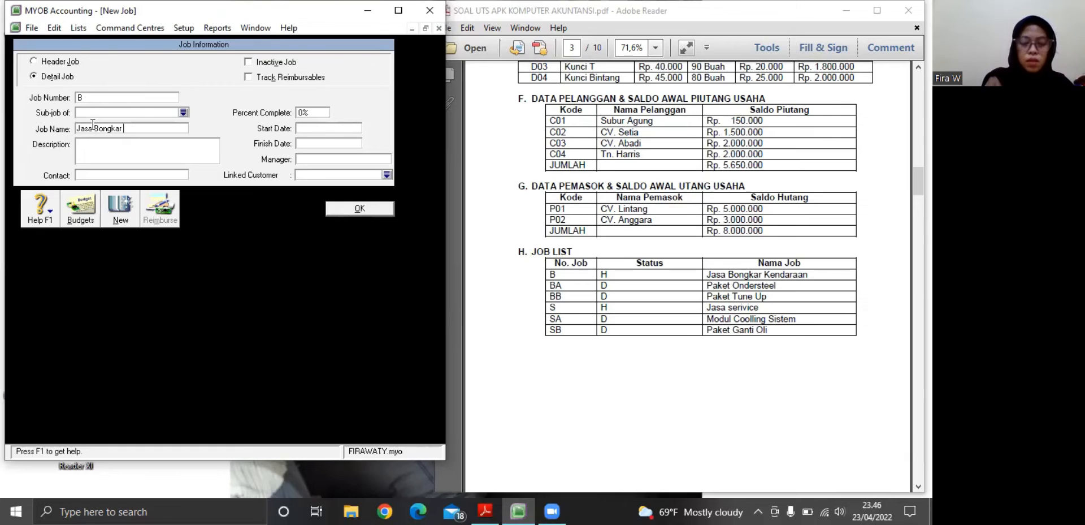
pyautogui.write('Kendaraan')
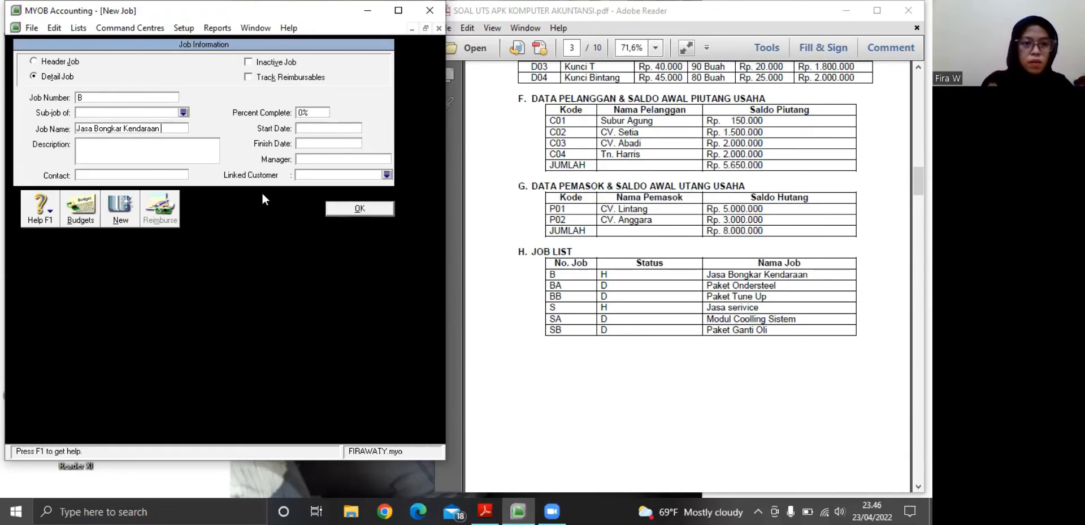
# Add another job with the number BA and the name Paket Ondersteel
pyautogui.click(118, 213)
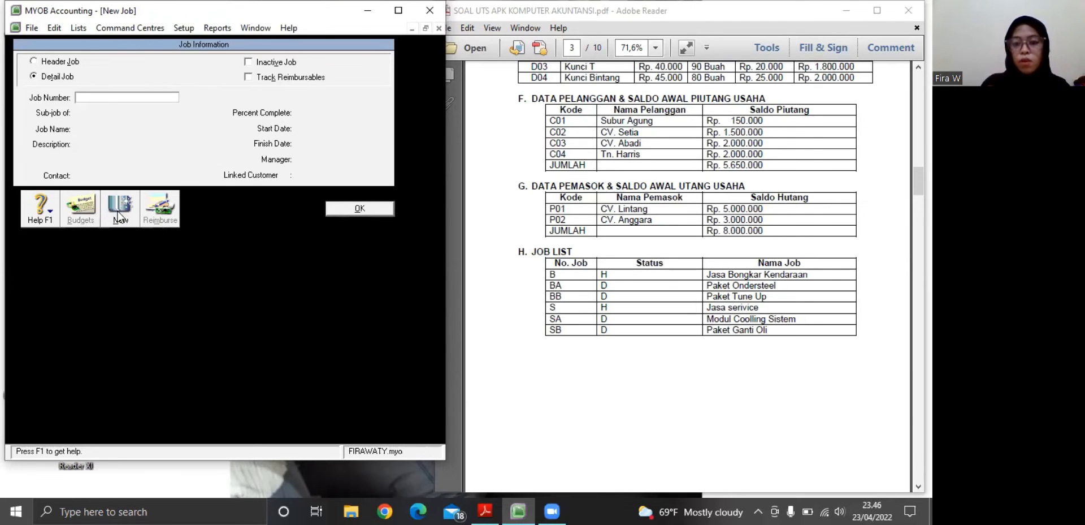
pyautogui.write('ba')
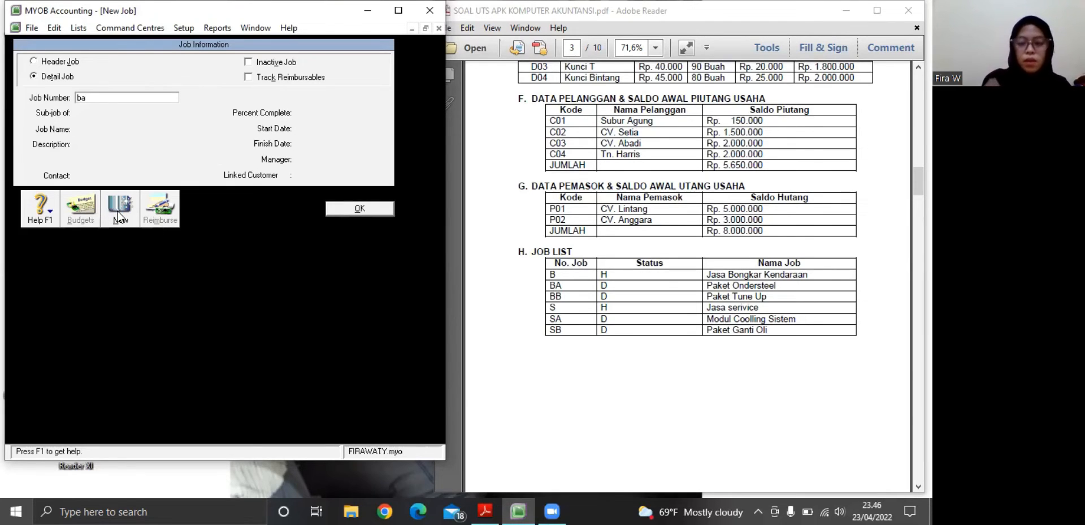
pyautogui.press('BackSpace')
pyautogui.press('BackSpace')
pyautogui.write('BA')
pyautogui.press('Tab')
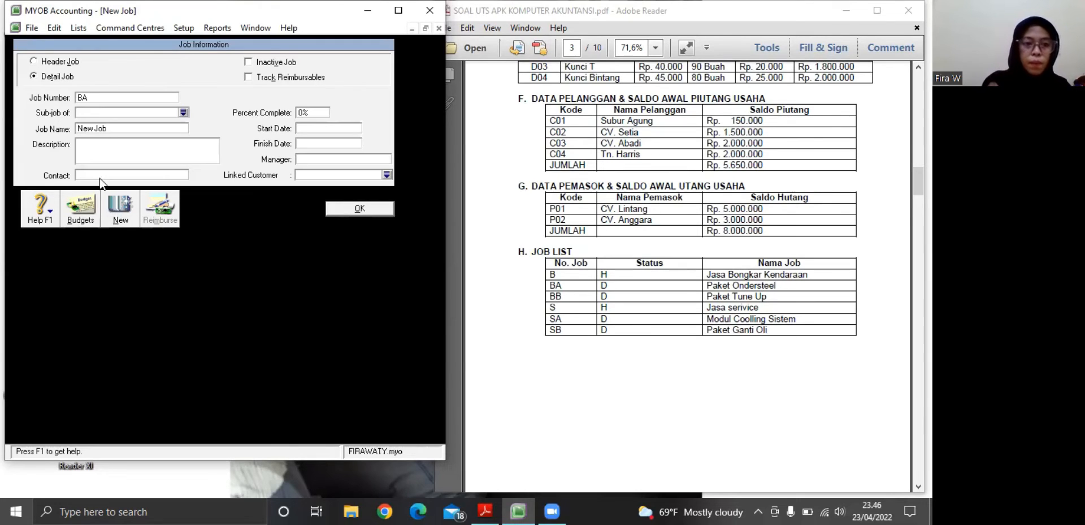
pyautogui.click(103, 129)
pyautogui.press('BackSpace')
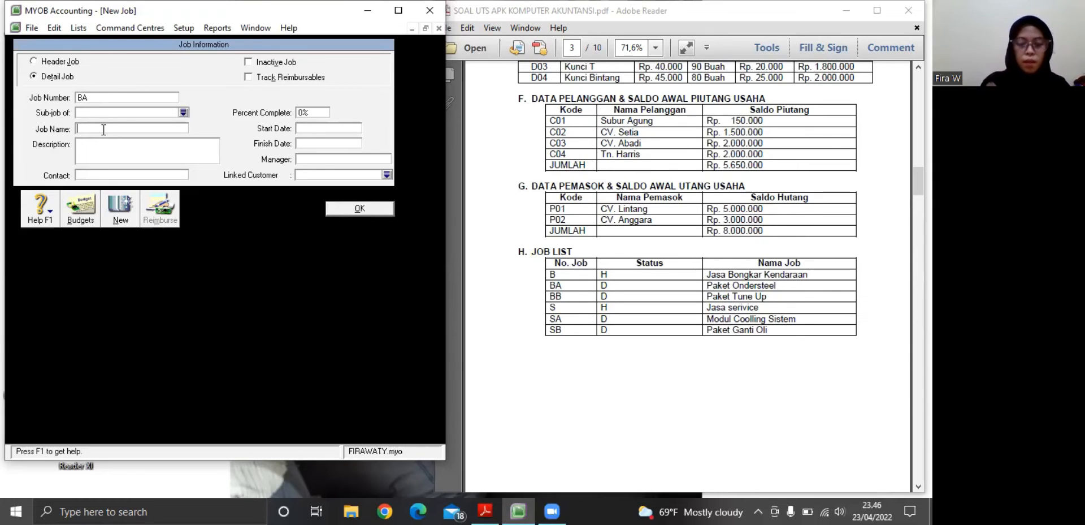
pyautogui.write('Pak')
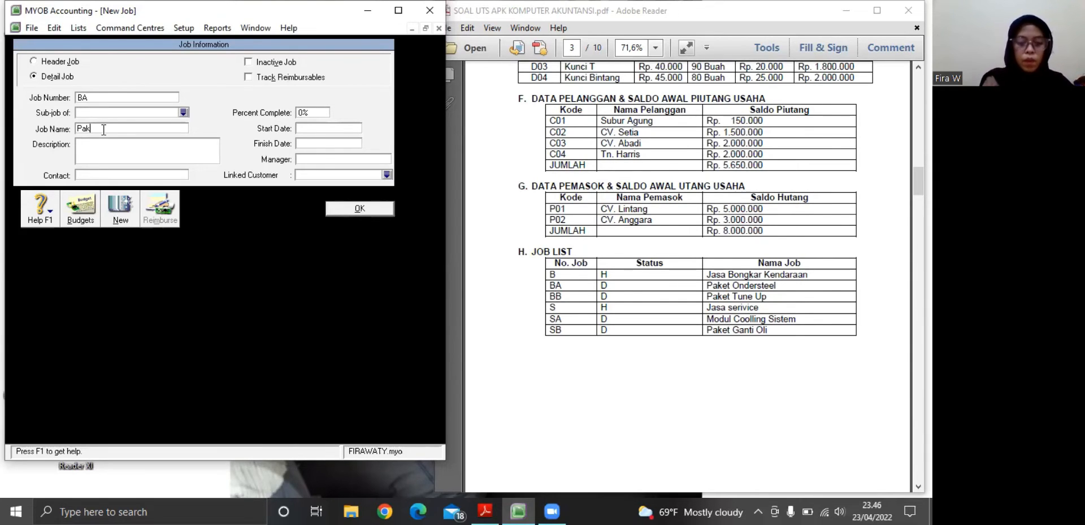
pyautogui.write('et O')
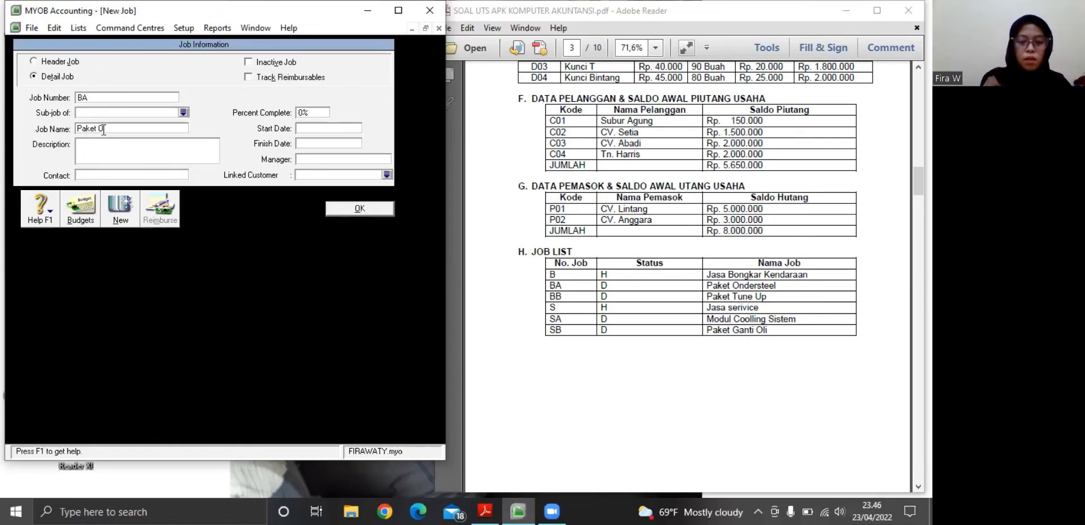
pyautogui.write('Ndersteel')
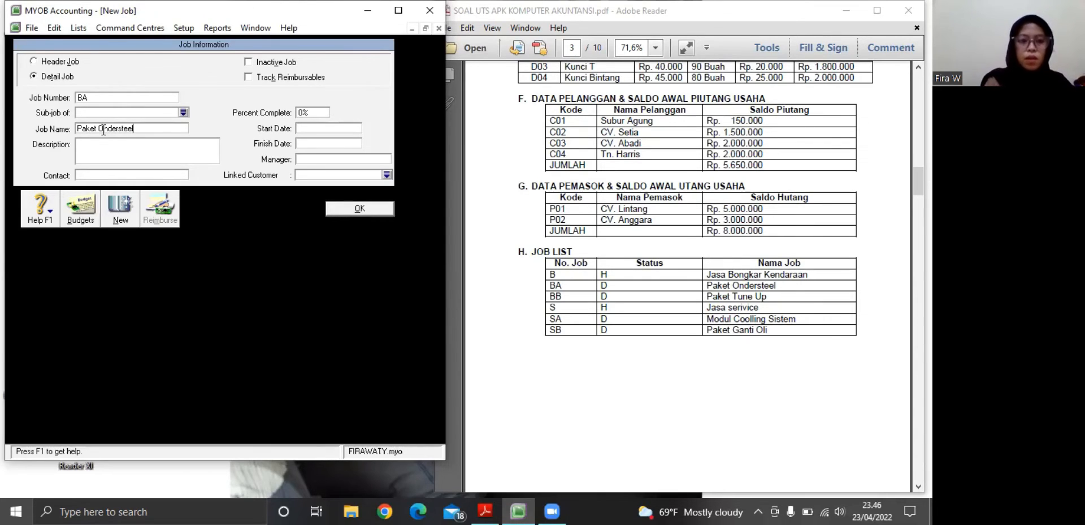
# Add another job with the number BB and the name Paket Tune Up
pyautogui.click(120, 210)
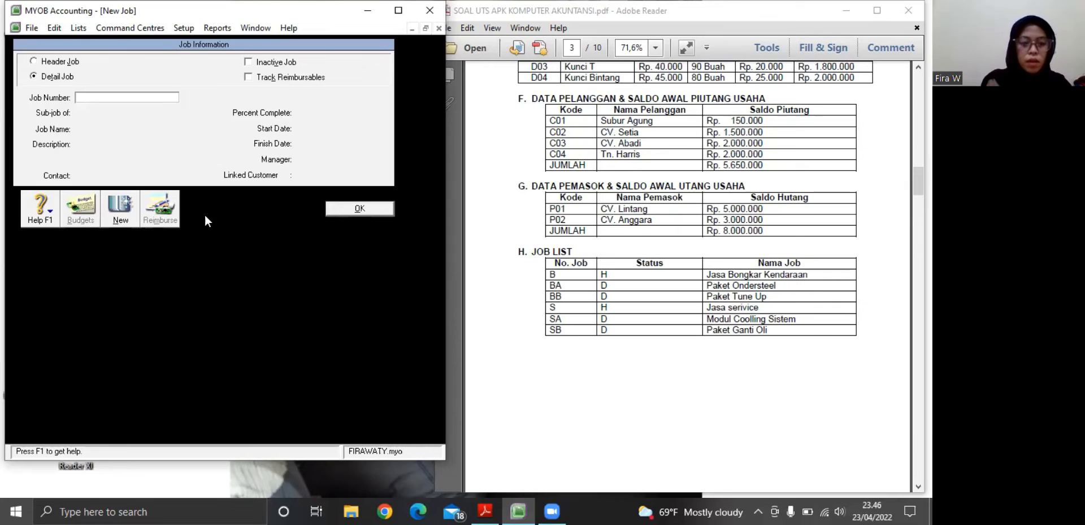
pyautogui.write('BB')
pyautogui.press('Tab')
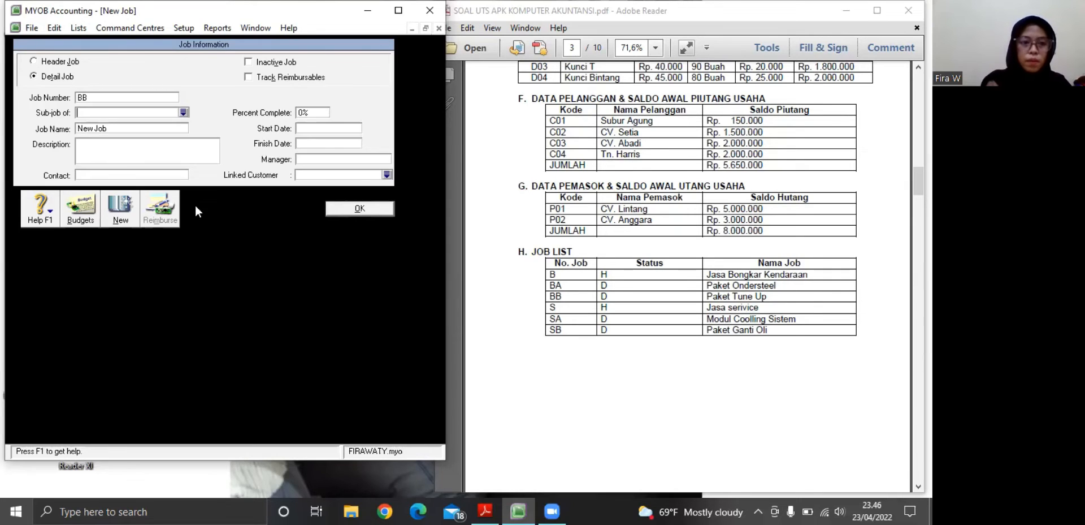
pyautogui.press('Tab')
pyautogui.press('BackSpace')
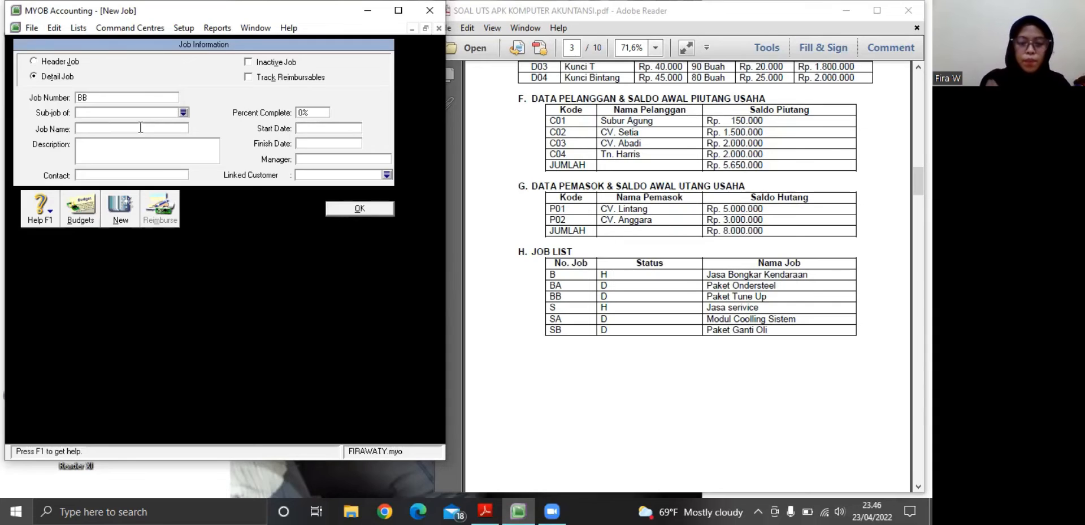
pyautogui.write('P')
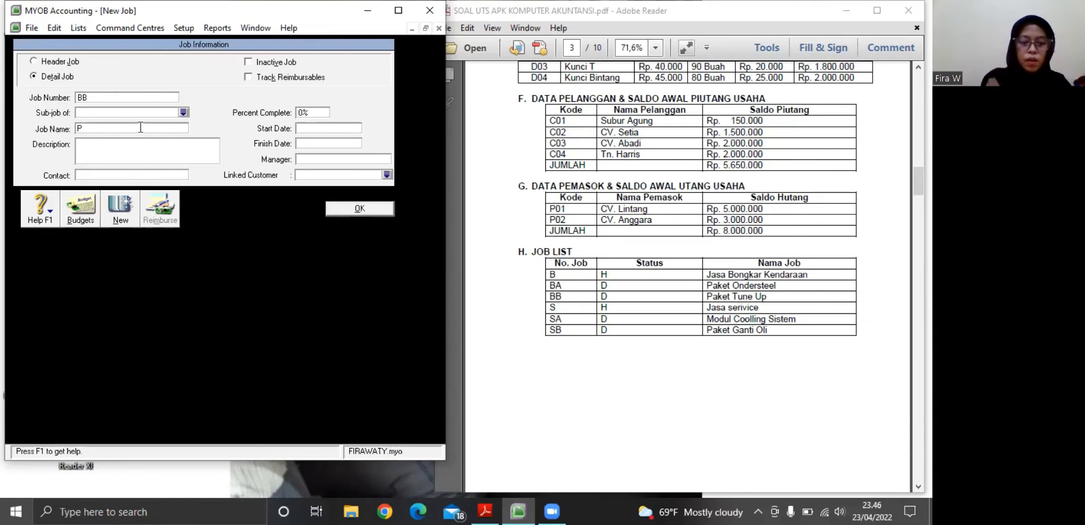
pyautogui.write('aket Tu')
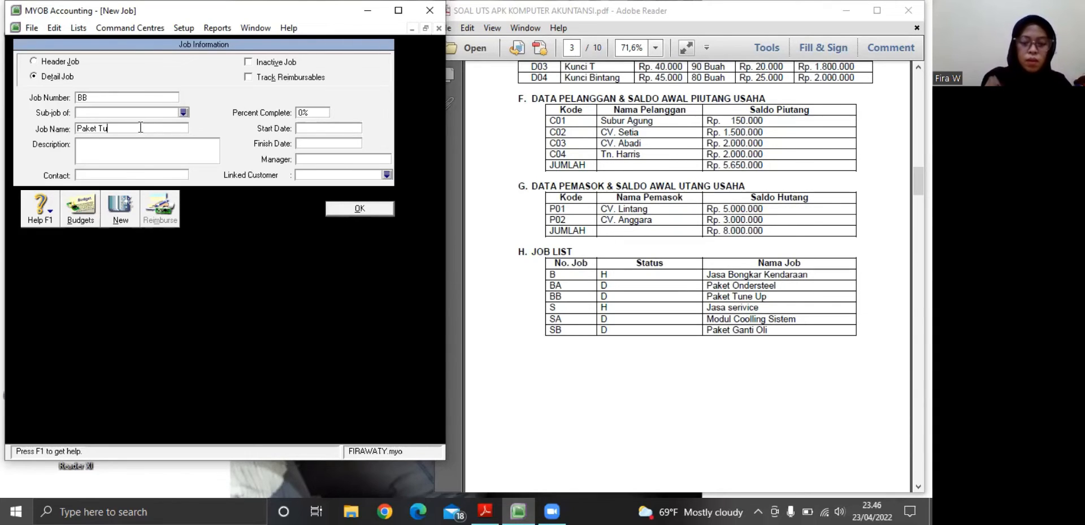
pyautogui.write('ne Up')
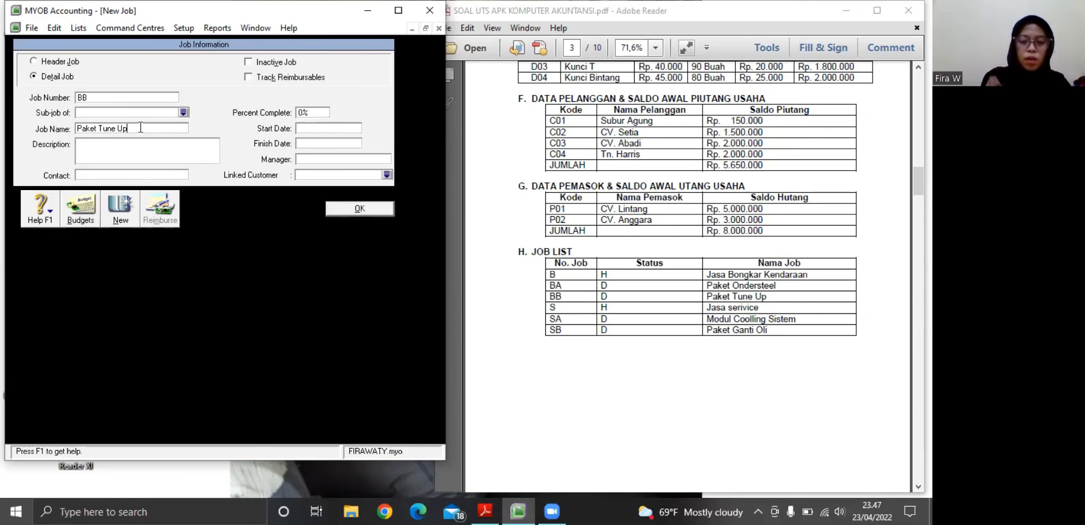
# Add another job with the number S and the name Jasa Serivice
pyautogui.click(118, 213)
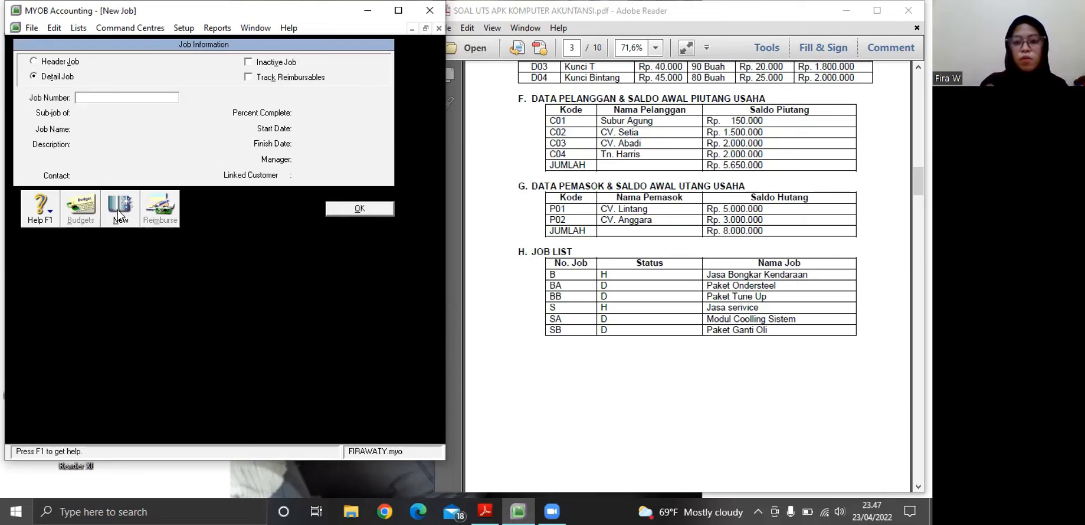
pyautogui.write('s')
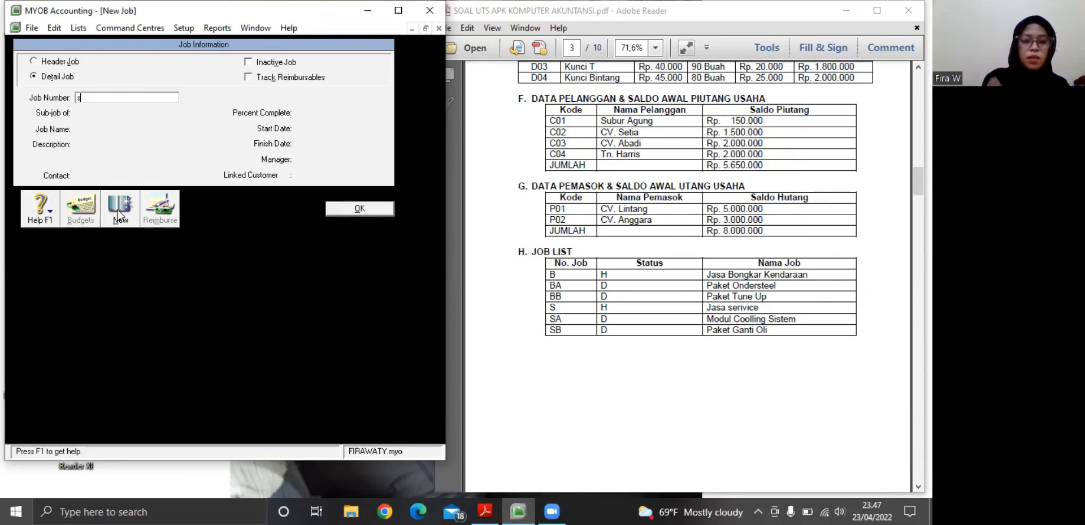
pyautogui.write('S')
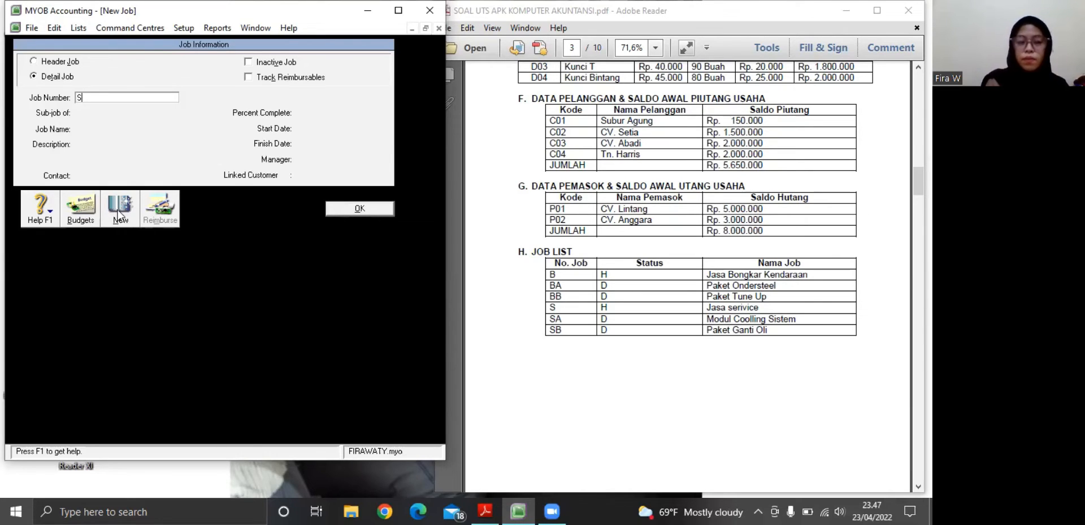
pyautogui.press('Tab')
pyautogui.click(99, 129)
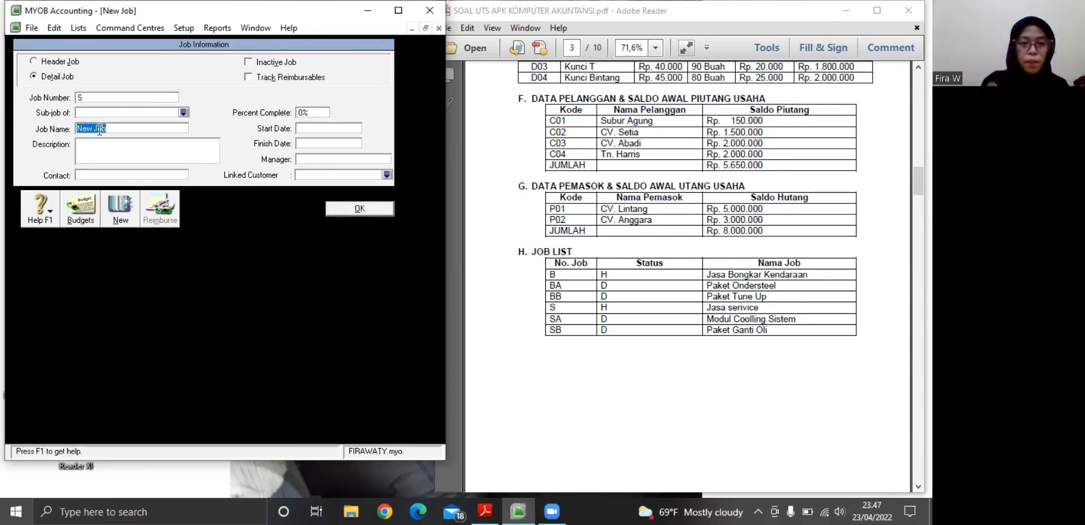
pyautogui.press('BackSpace')
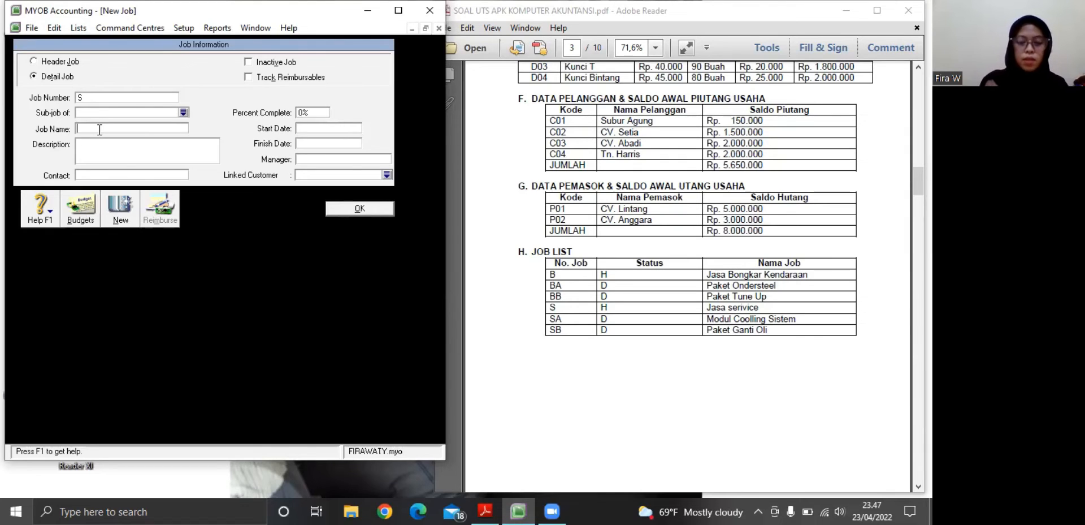
pyautogui.write('Jasa ')
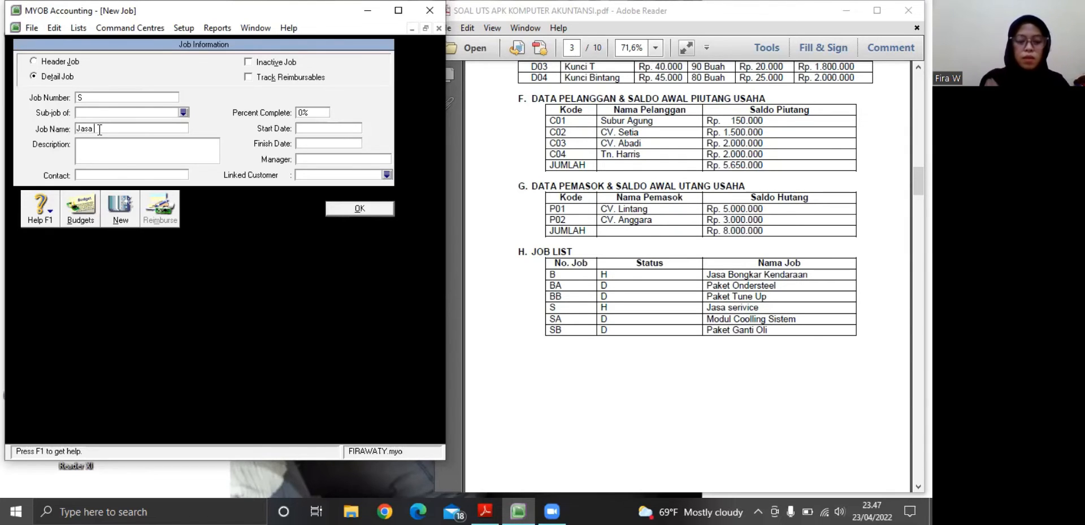
pyautogui.write('Seri')
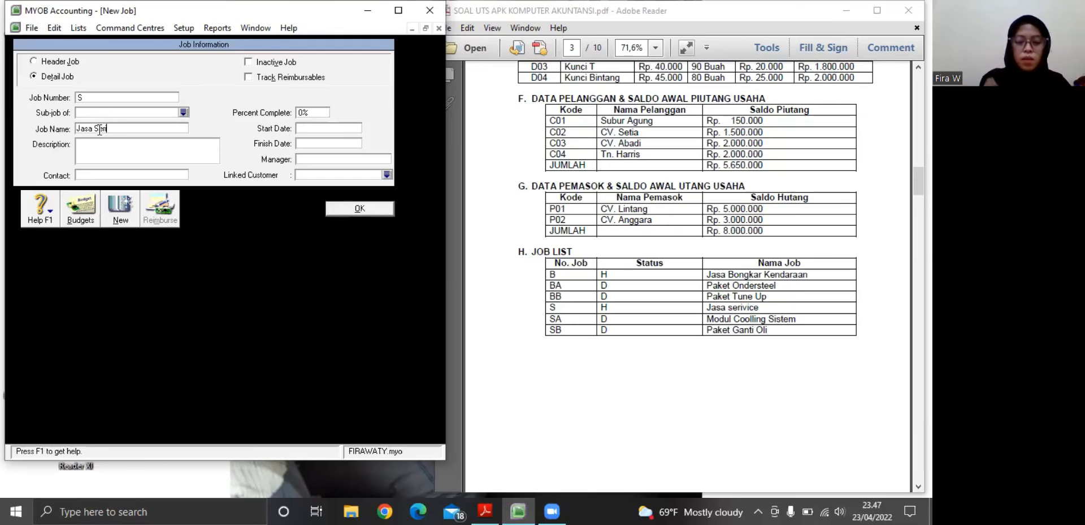
pyautogui.write('vice')
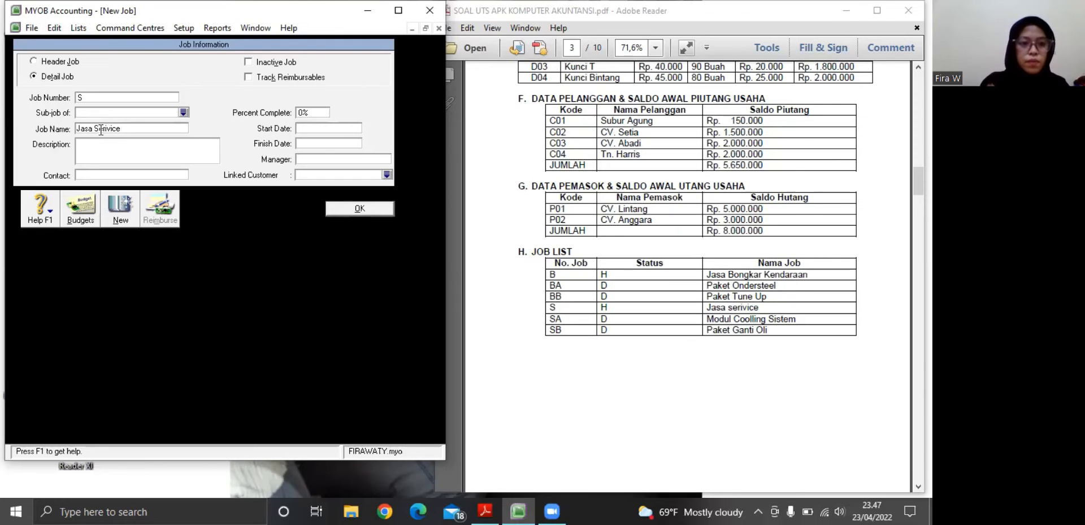
# Add another job with the number SA and the name Modul Coolling Sistem
pyautogui.click(117, 220)
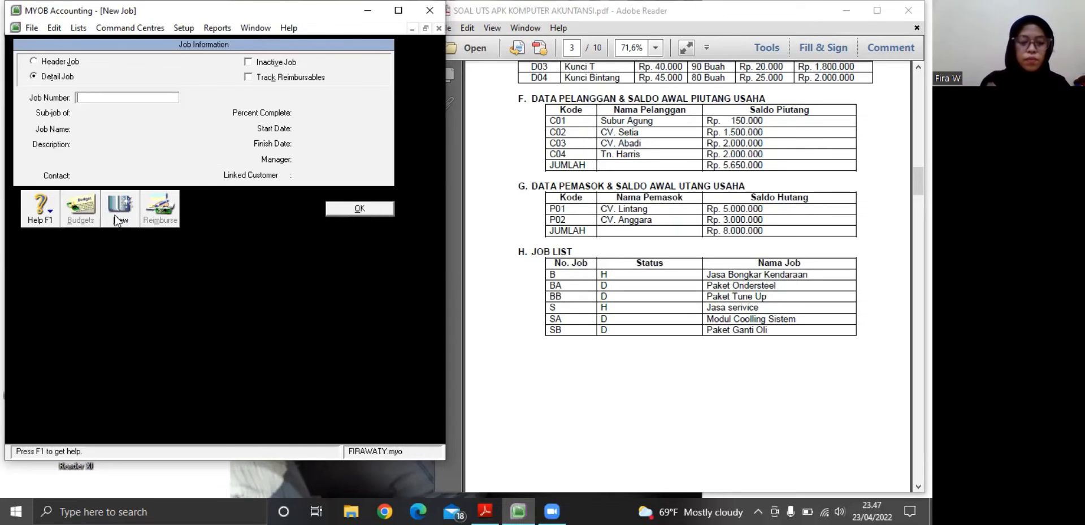
pyautogui.write('s')
pyautogui.write('SA')
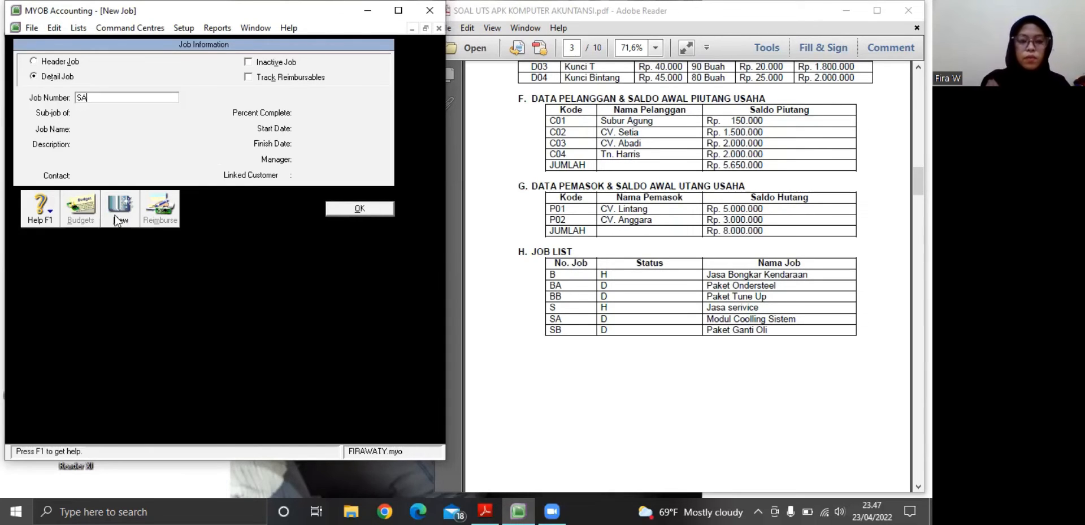
pyautogui.press('Tab')
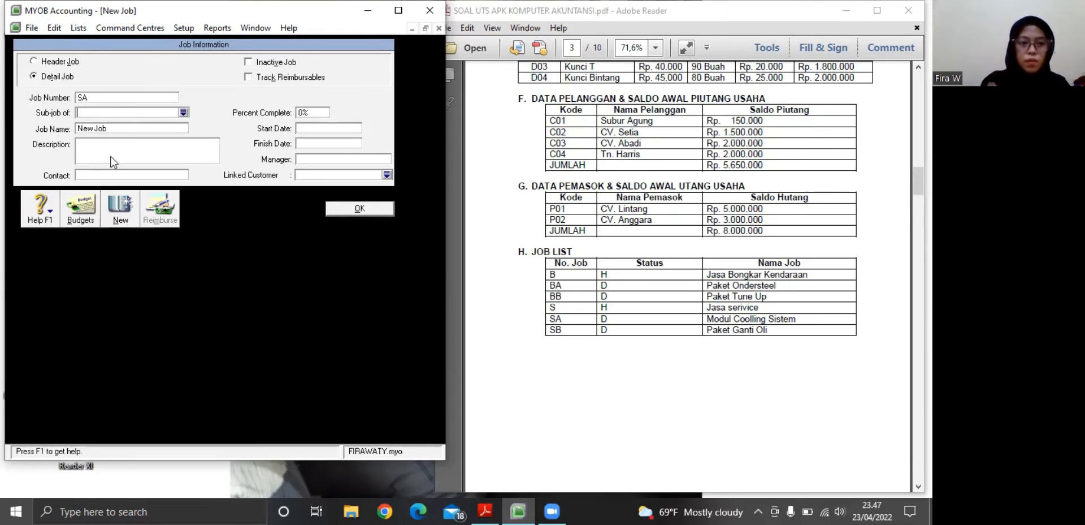
pyautogui.click(109, 128)
pyautogui.press('BackSpace')
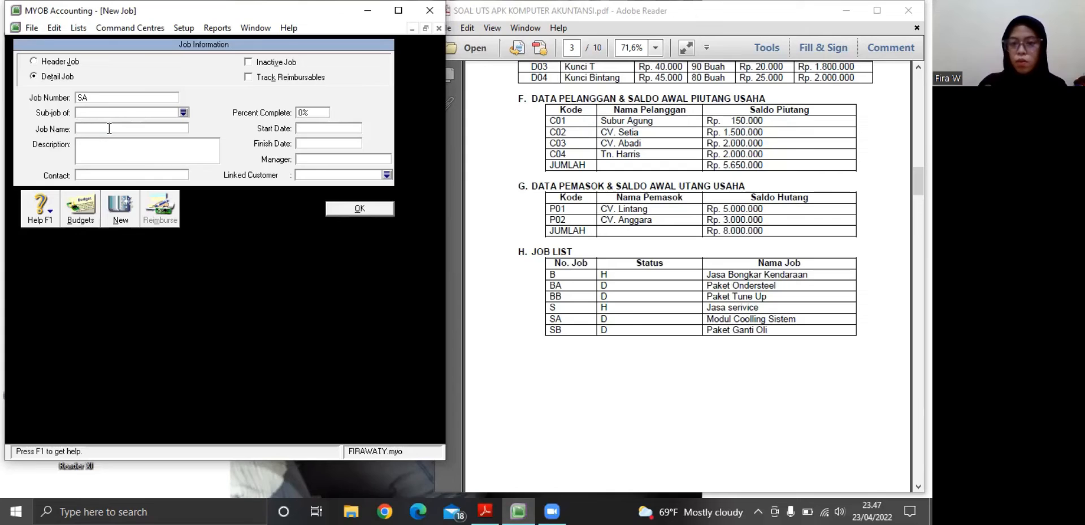
pyautogui.write('Mo')
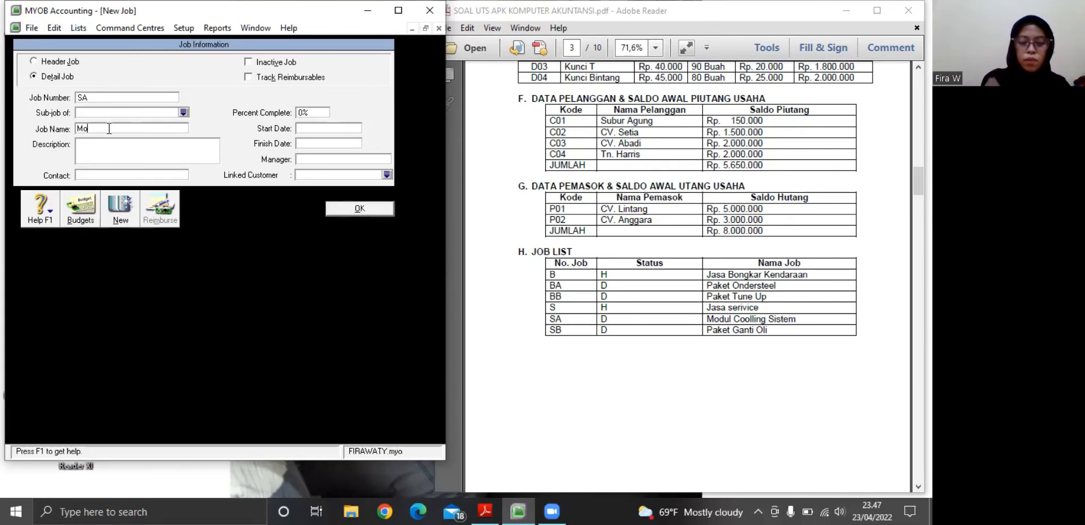
pyautogui.write('dul Coo')
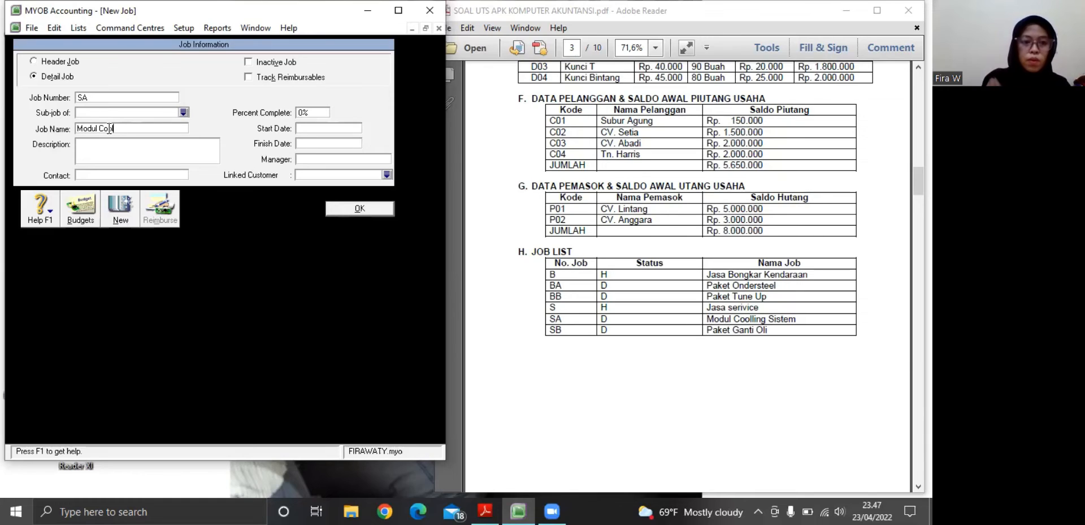
pyautogui.write('lling S')
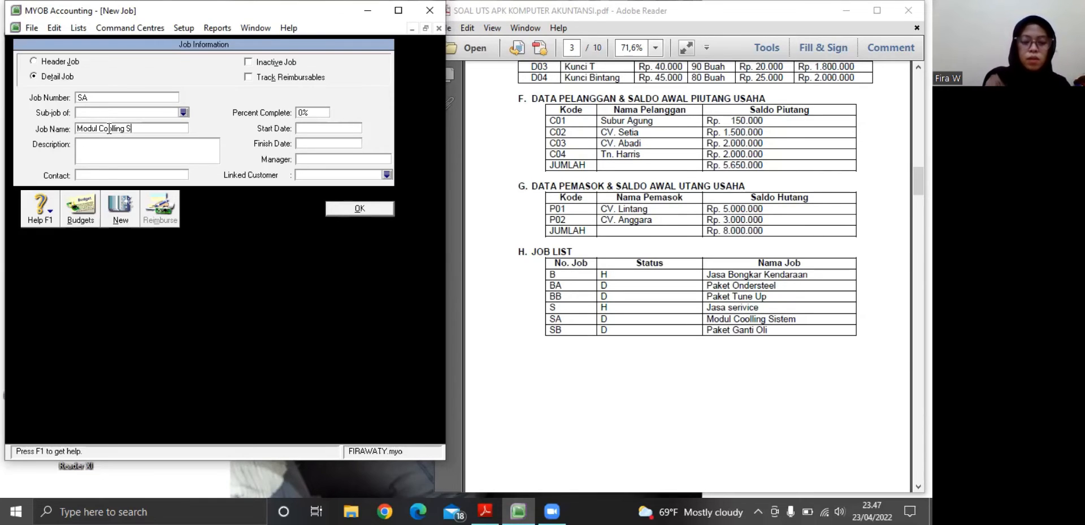
pyautogui.write('istem')
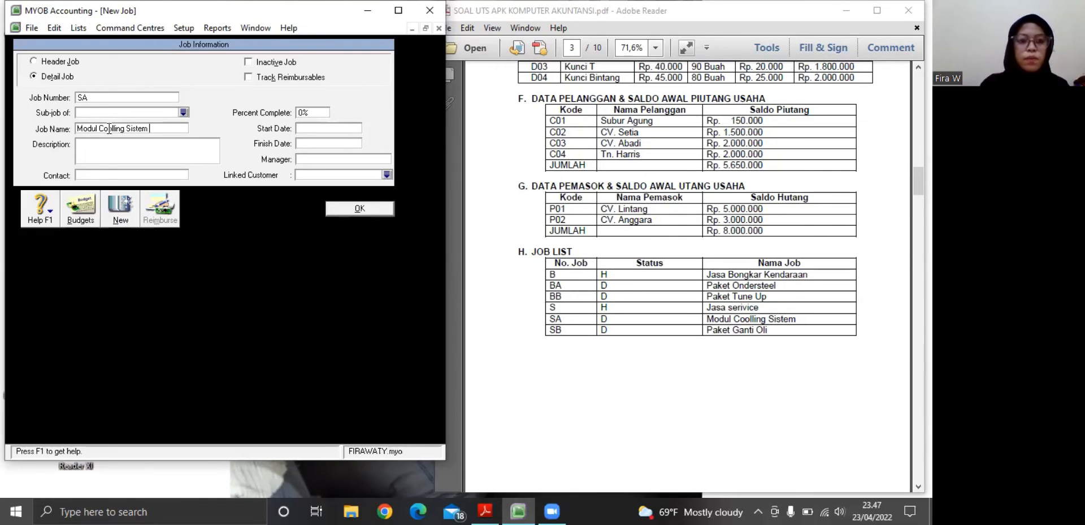
# Add a final job with the number SB and the name Paket Ganti Oli, and save it to the jobs list
pyautogui.click(118, 203)
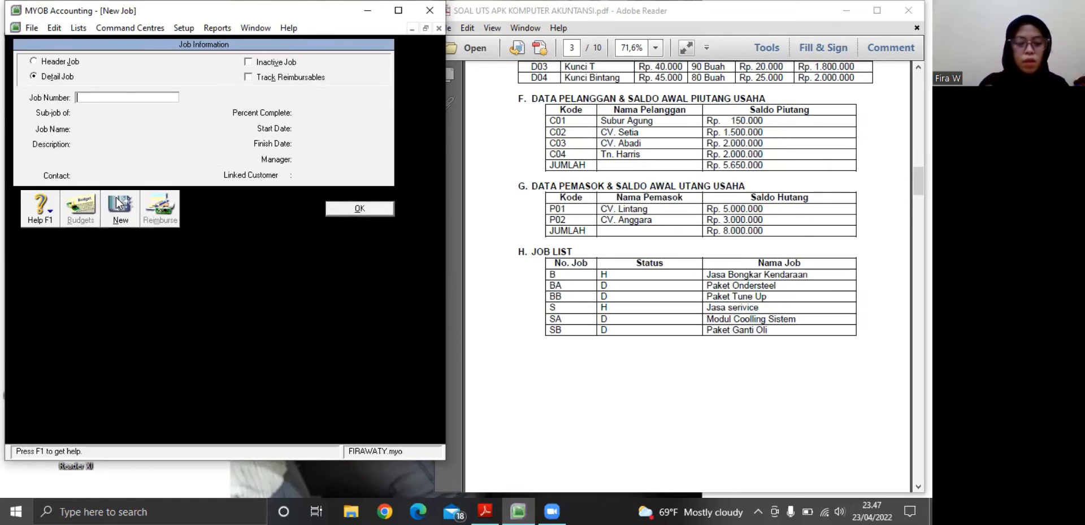
pyautogui.write('SB')
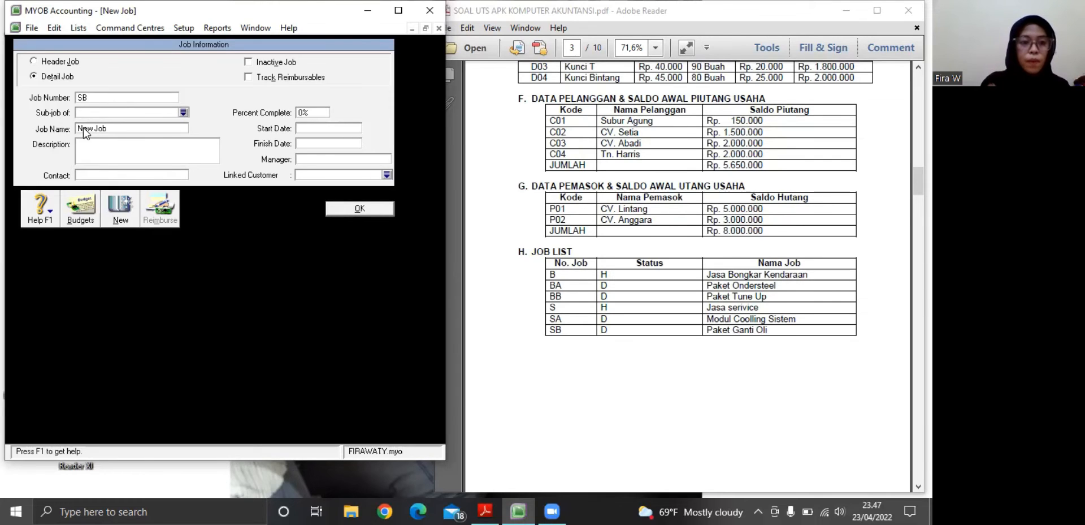
pyautogui.press('BackSpace')
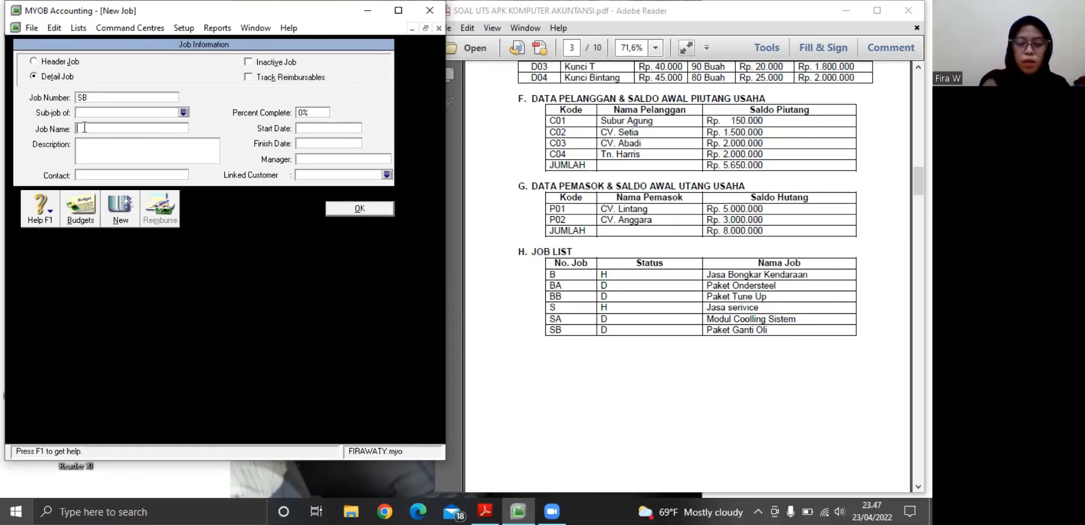
pyautogui.write('Paket')
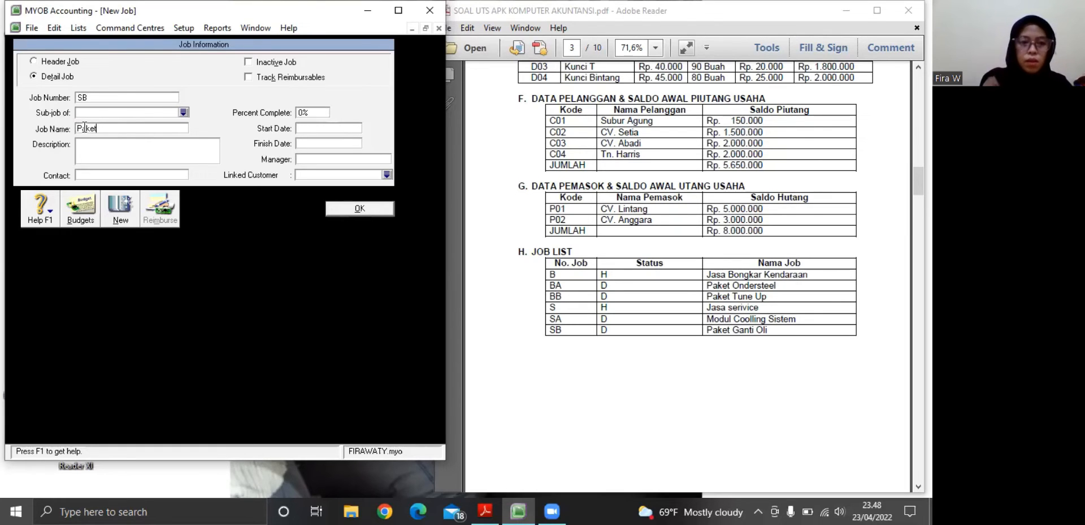
pyautogui.write(' Ganti ')
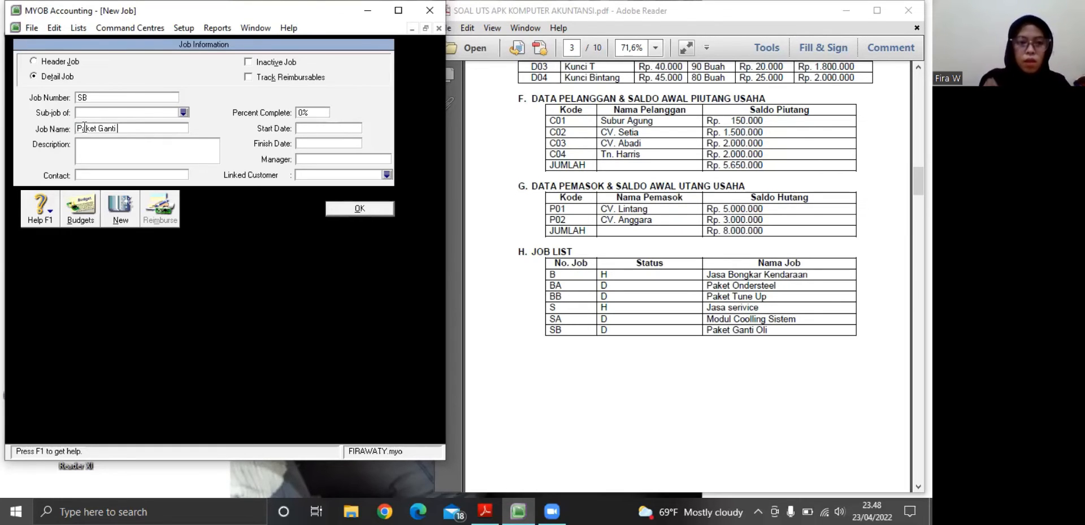
pyautogui.write('Oli')
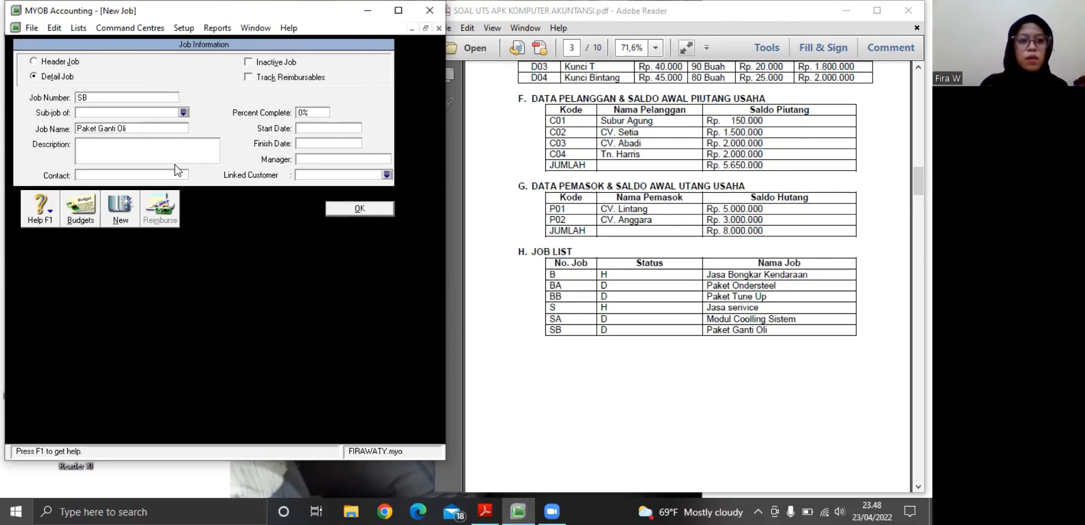
pyautogui.click(359, 208)
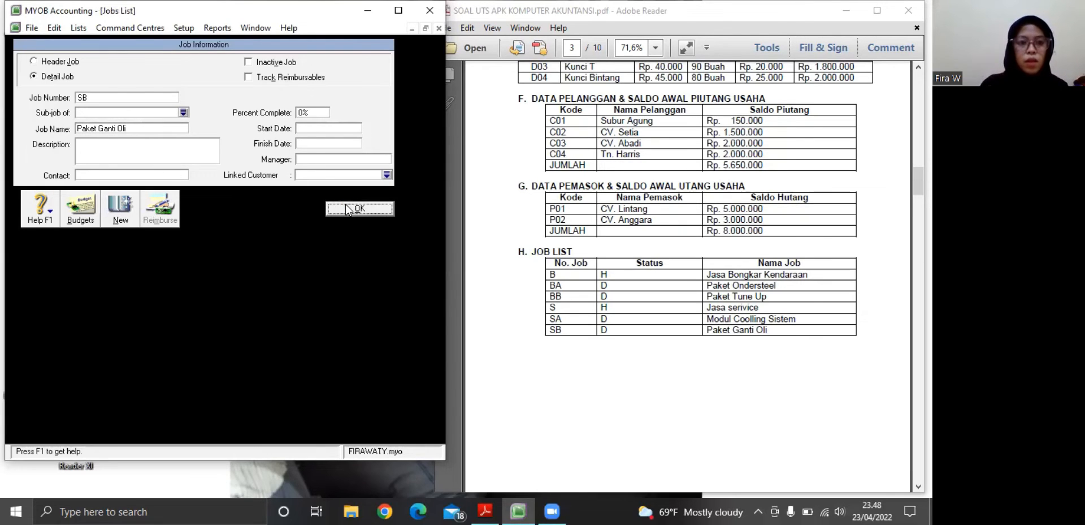
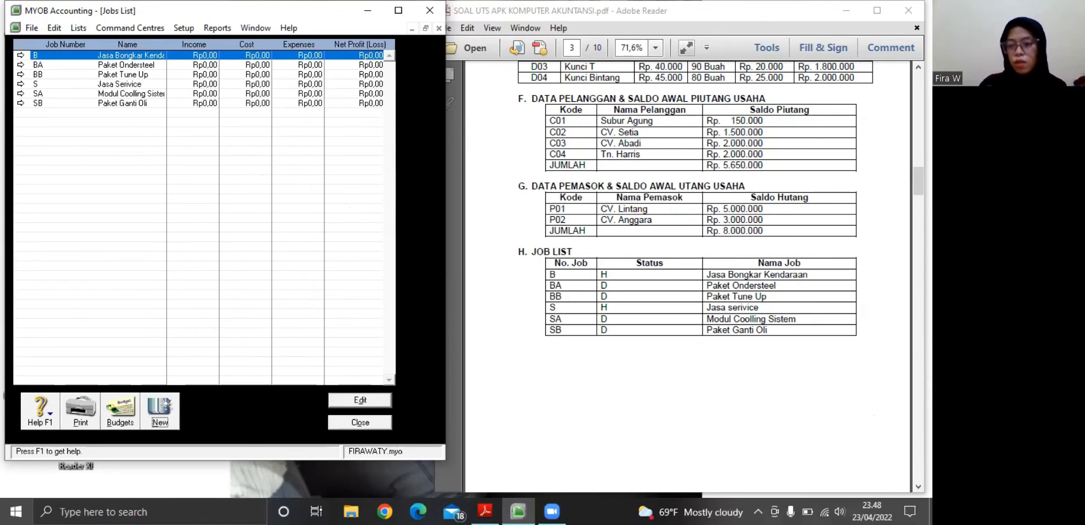
# Consult Bukti Transaksi 1 in the PDF and set the general journal entry's date to 15/01/2021
pyautogui.scroll(-5, 688, 275)
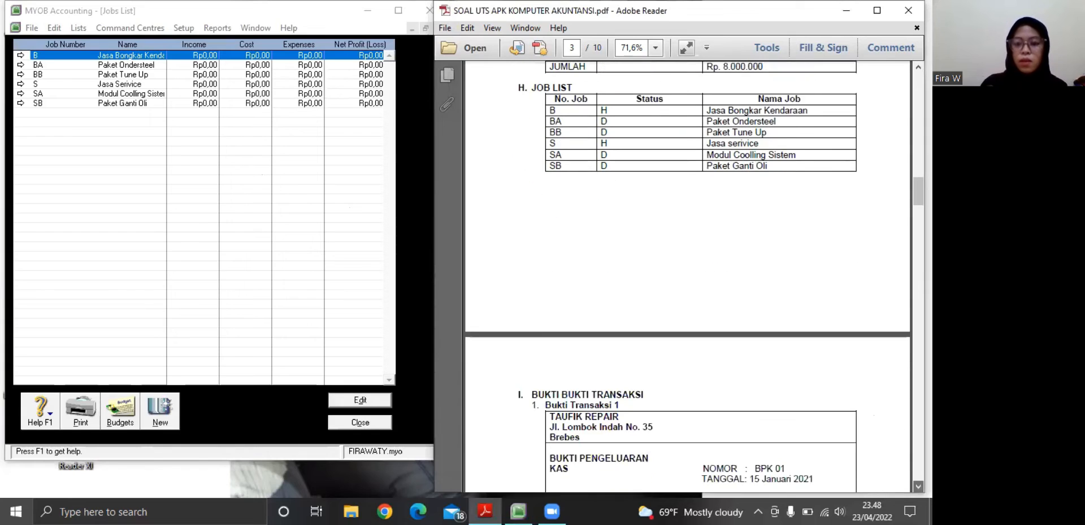
pyautogui.scroll(-4, 688, 275)
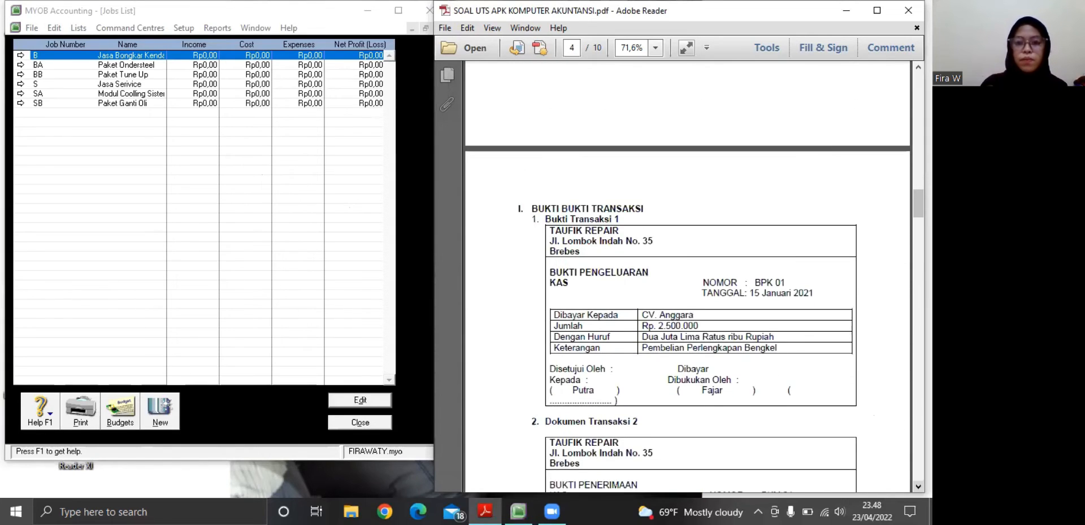
pyautogui.scroll(-2, 688, 275)
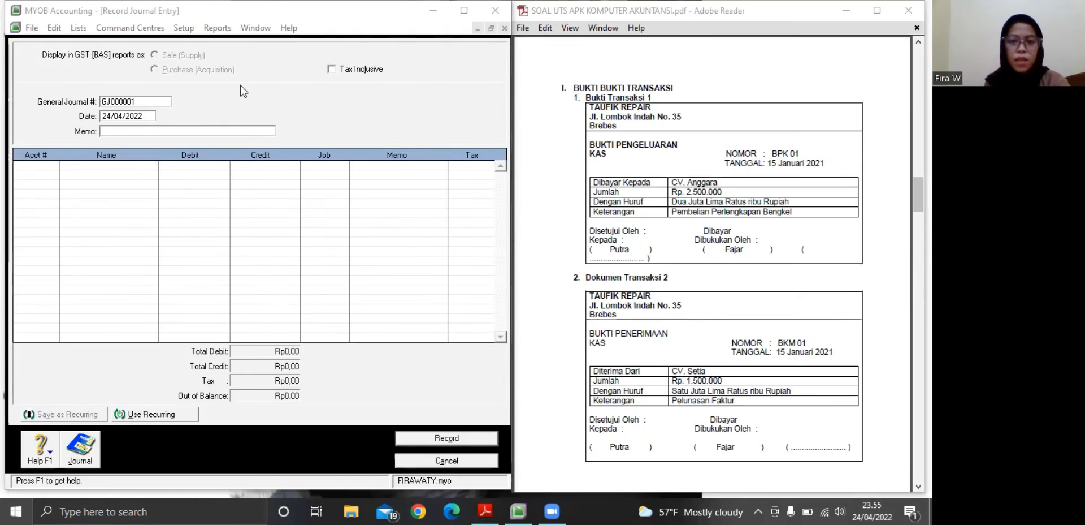
pyautogui.click(136, 116)
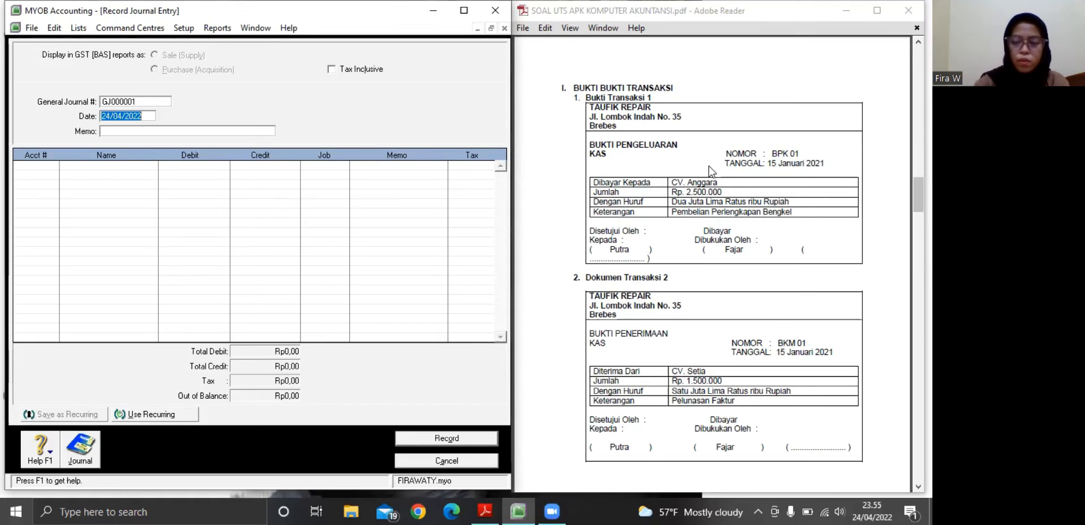
pyautogui.press('BackSpace')
pyautogui.write('15')
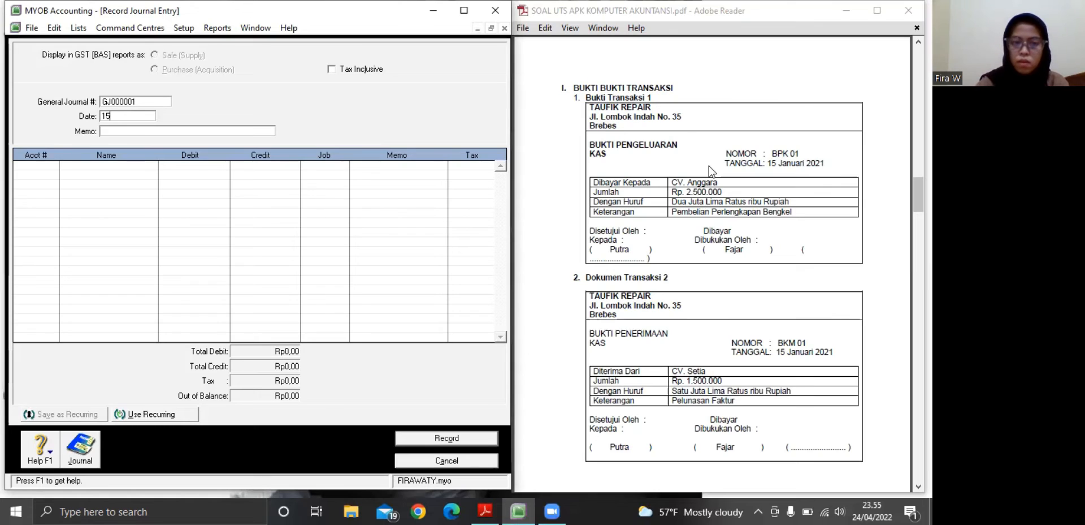
pyautogui.write('/01')
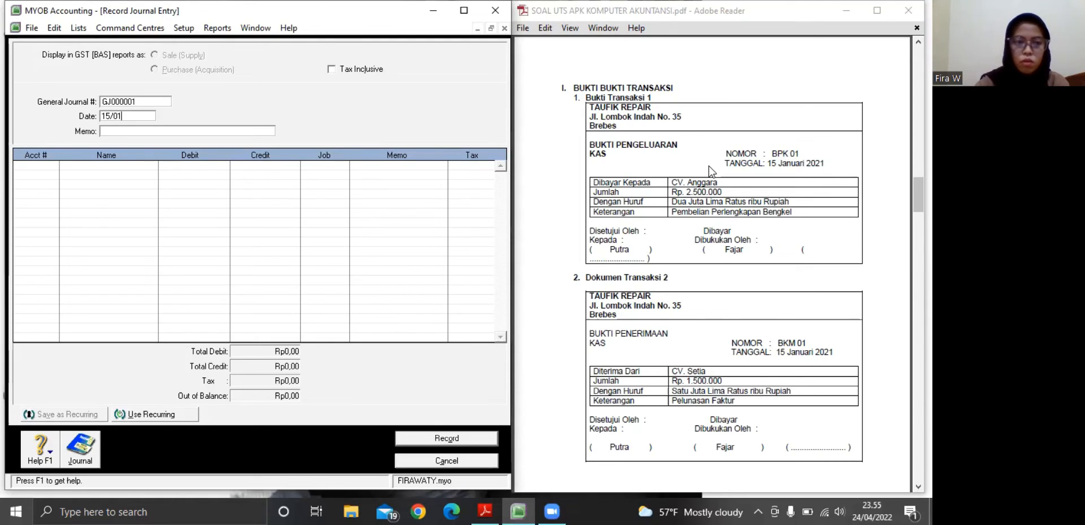
pyautogui.write('/2021')
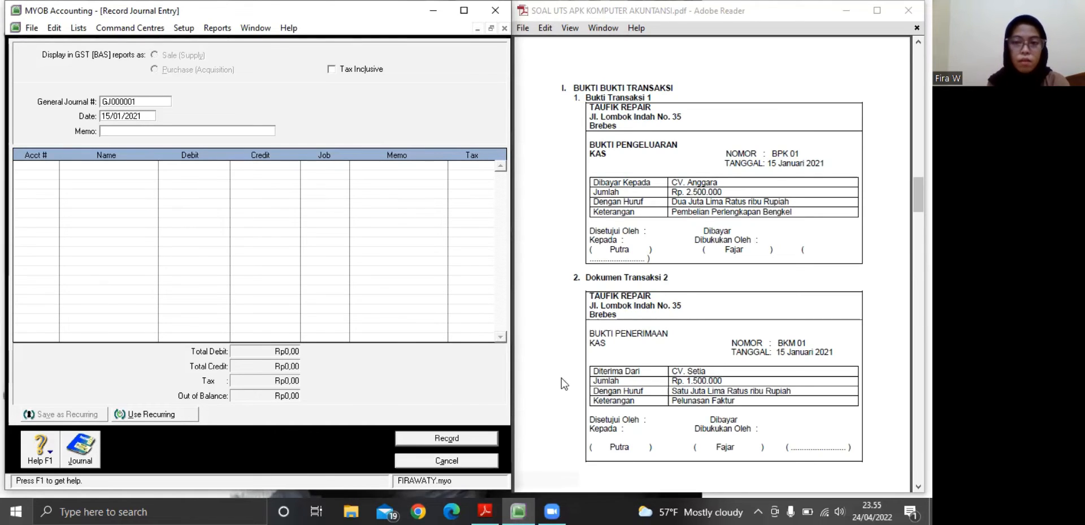
# Enter the journal entry's memo as "Pembelian Perlengkapan Bengkel"
pyautogui.click(107, 128)
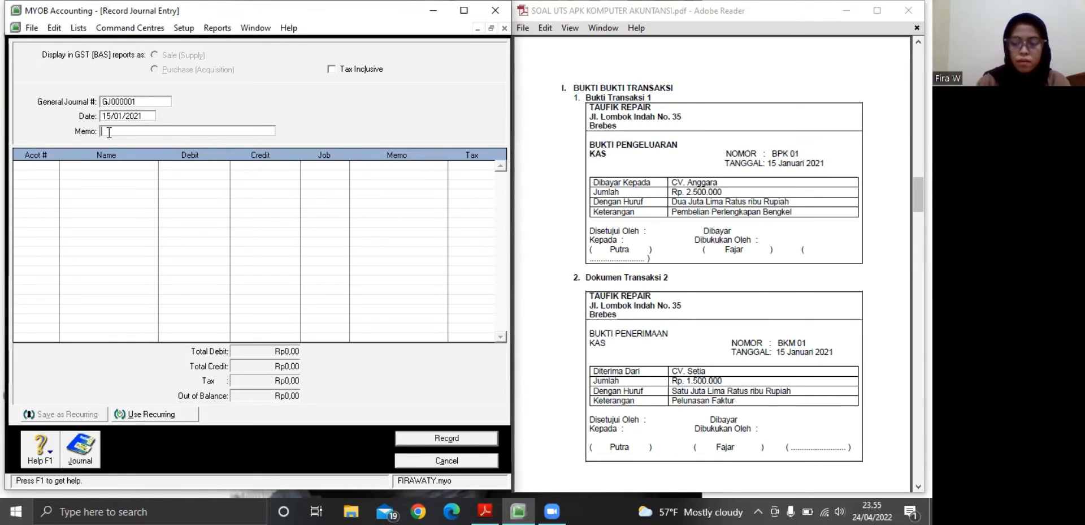
pyautogui.write('P')
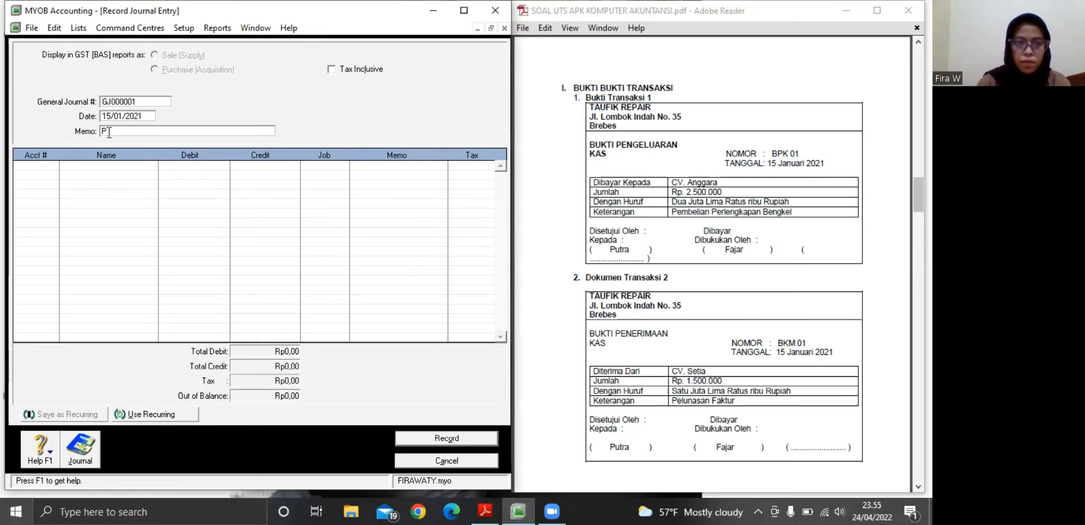
pyautogui.write('embe')
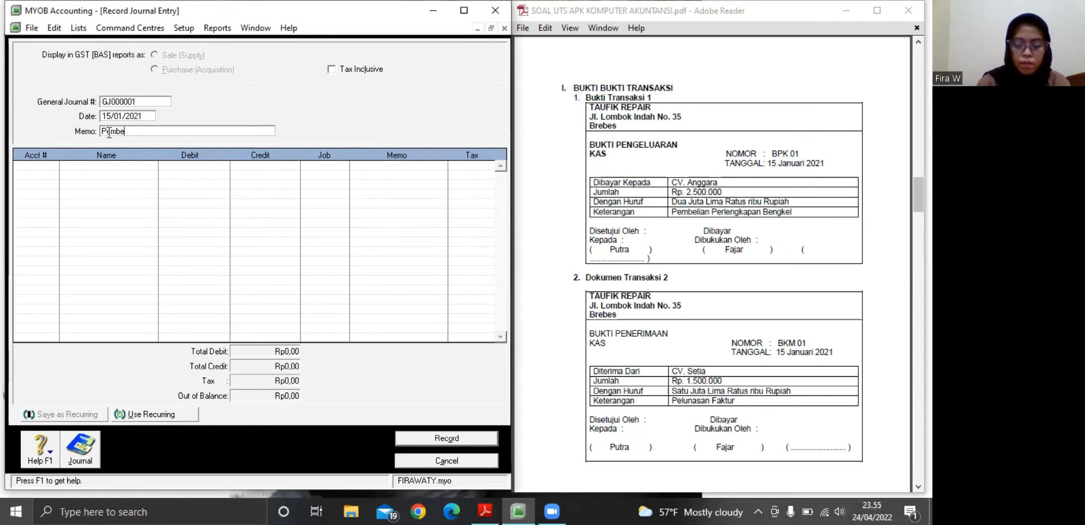
pyautogui.write('kli')
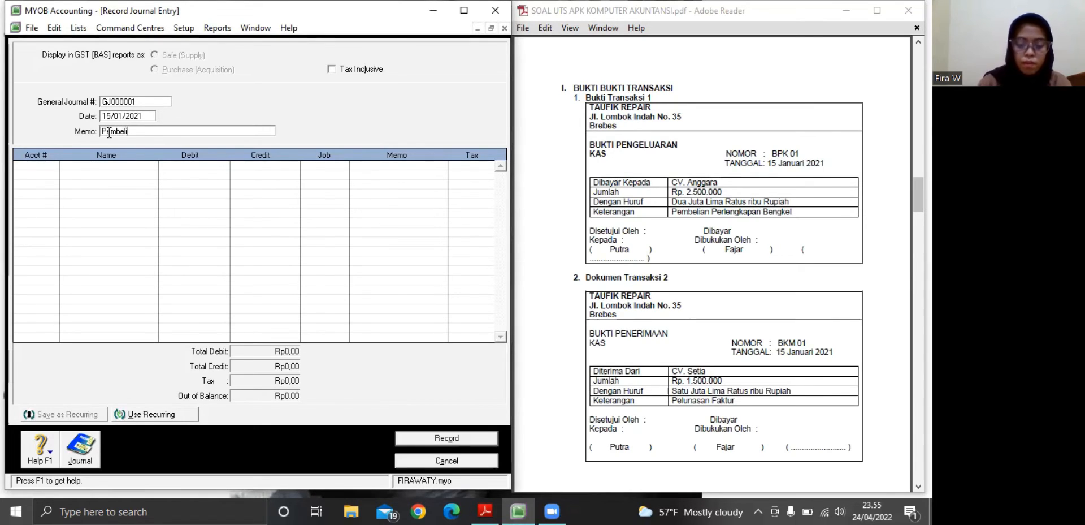
pyautogui.write('an Pe')
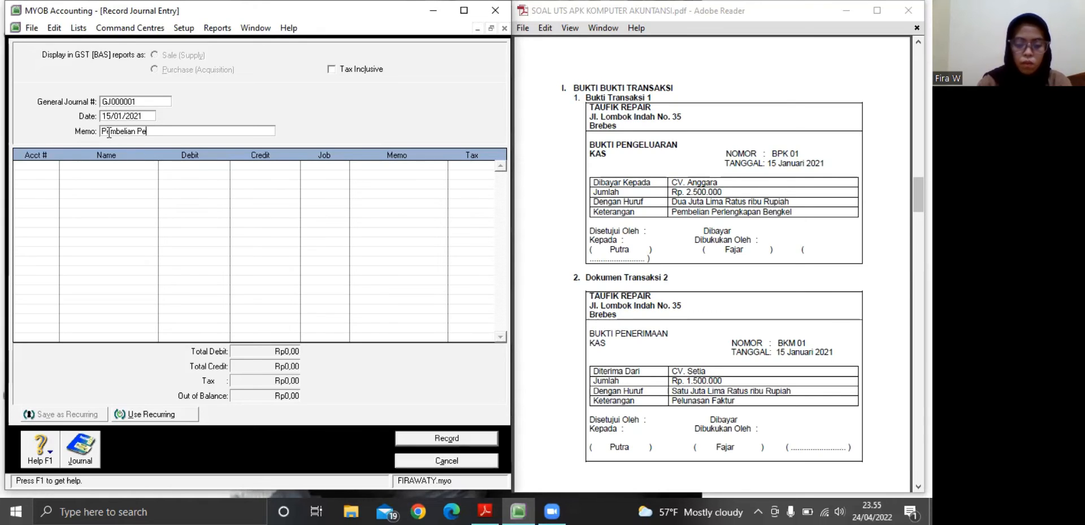
pyautogui.write('rlengkap')
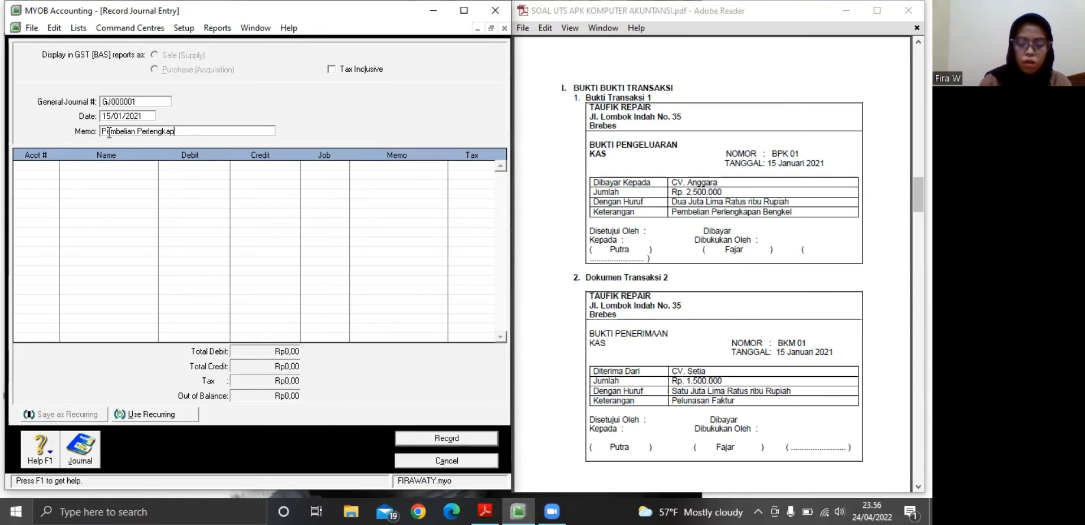
pyautogui.write('an Bengekel')
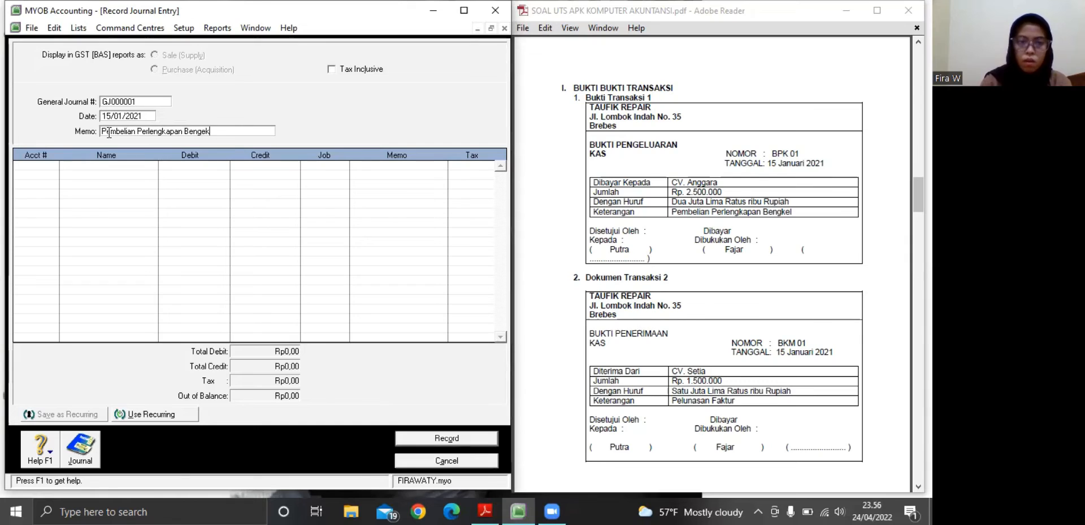
pyautogui.press('BackSpace')
pyautogui.press('BackSpace')
pyautogui.press('BackSpace')
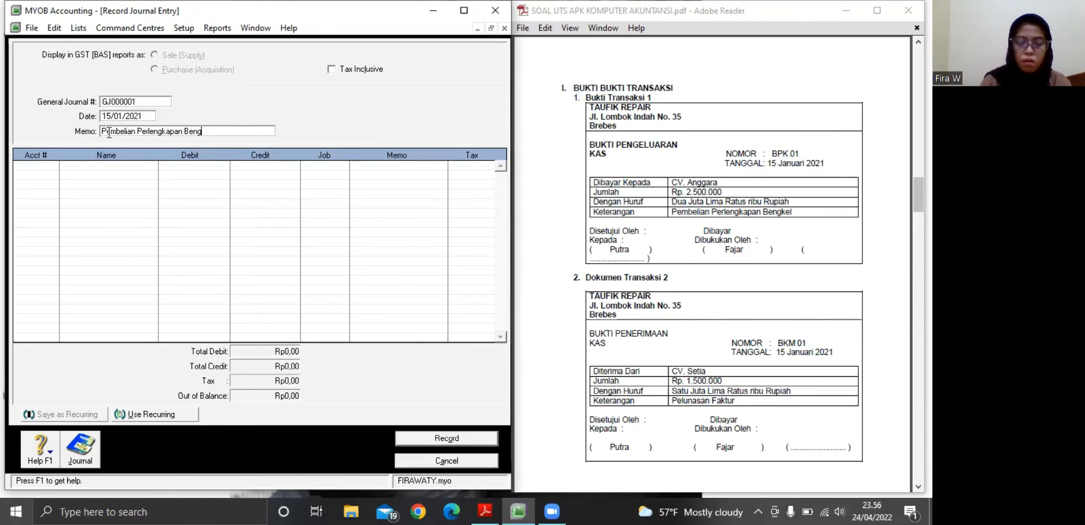
pyautogui.write('kel')
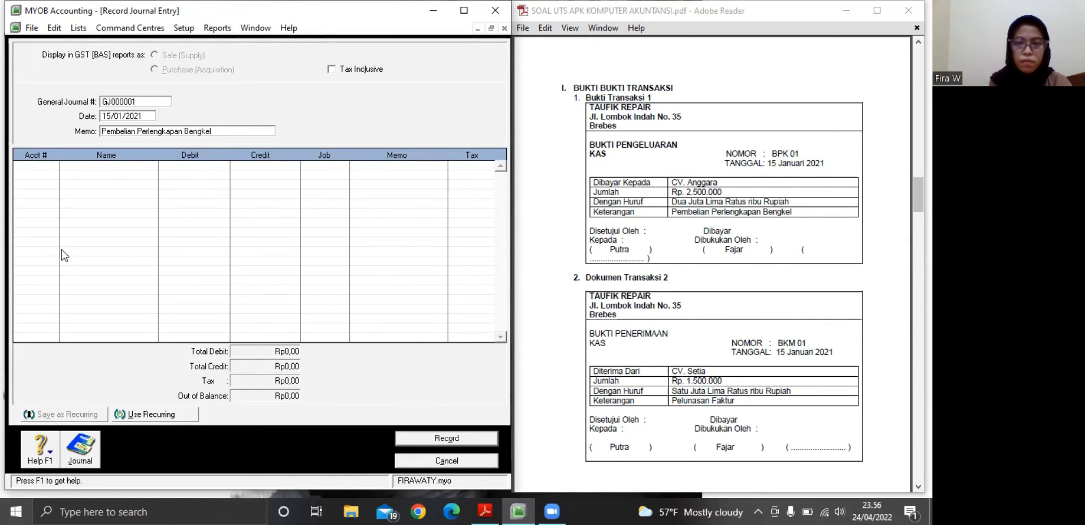
# Assign account 1-1101 Kas Ditangan to the first line of the journal entry
pyautogui.click(41, 163)
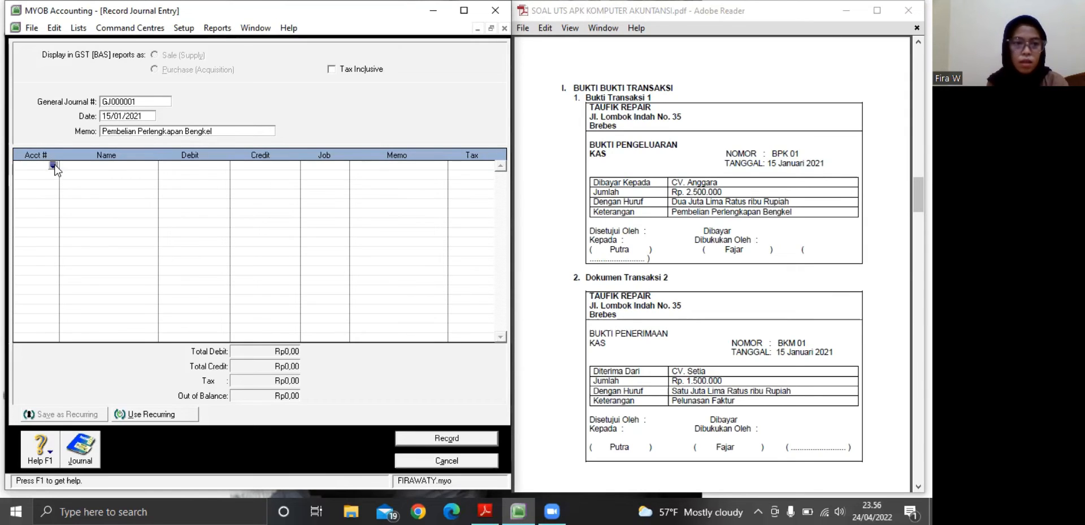
pyautogui.click(53, 165)
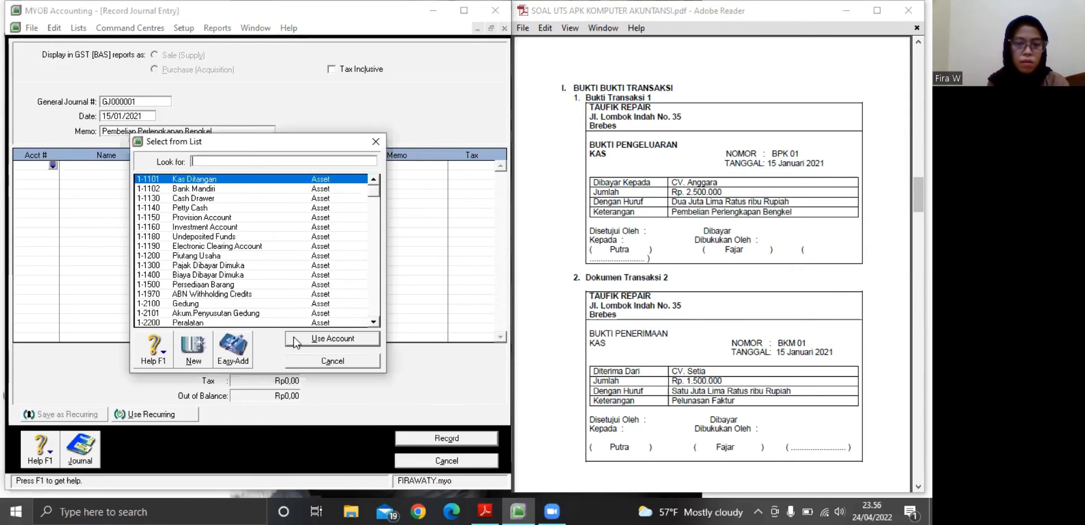
pyautogui.click(296, 339)
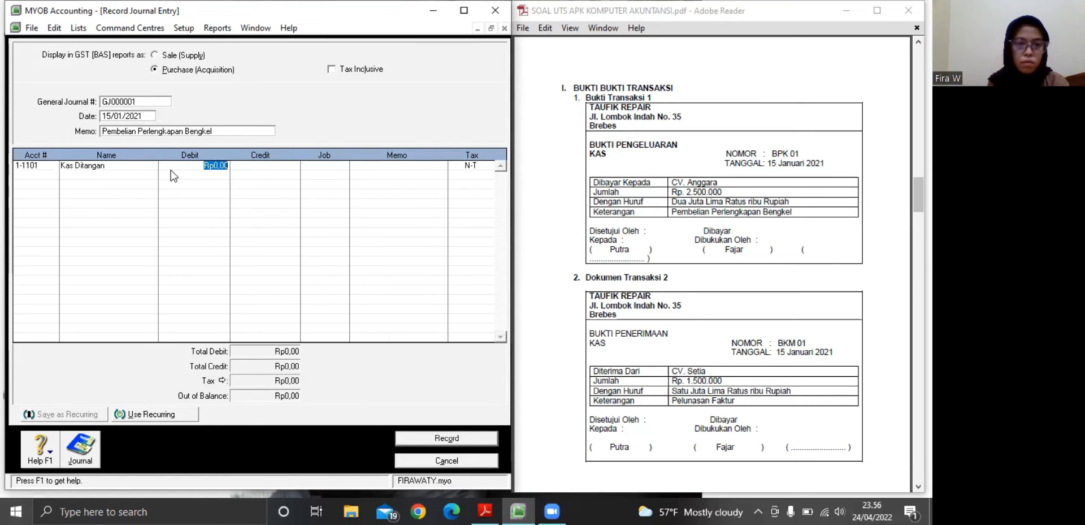
# Assign account 4-0100 Pendapatan Bengkel to the second line of the journal entry
pyautogui.click(51, 177)
pyautogui.click(52, 176)
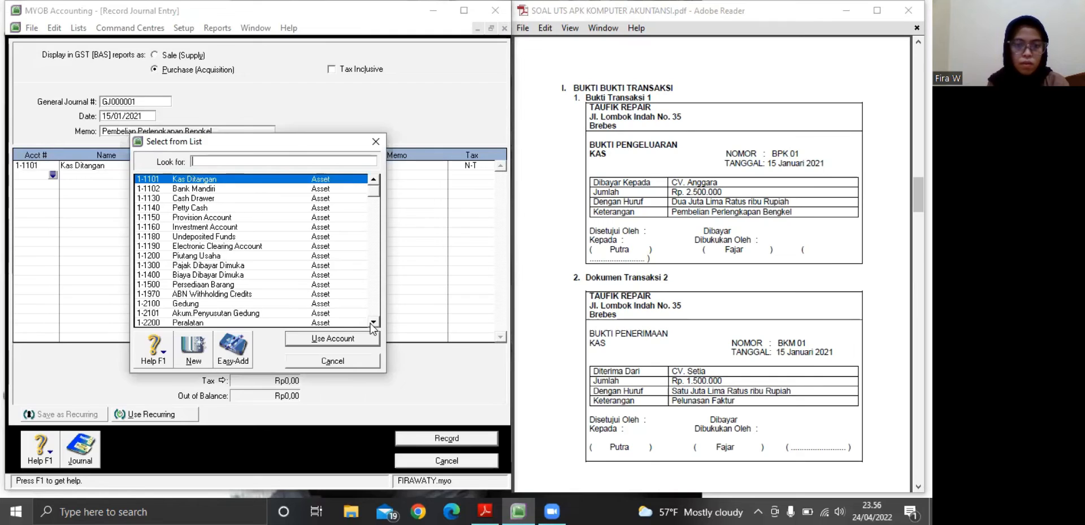
pyautogui.click(372, 324)
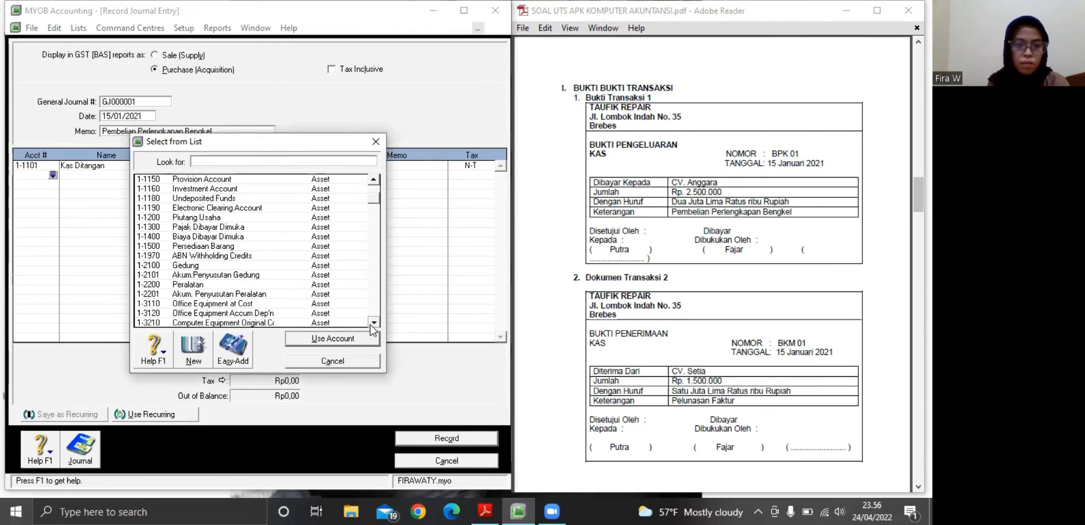
pyautogui.click(373, 323)
pyautogui.click(373, 322)
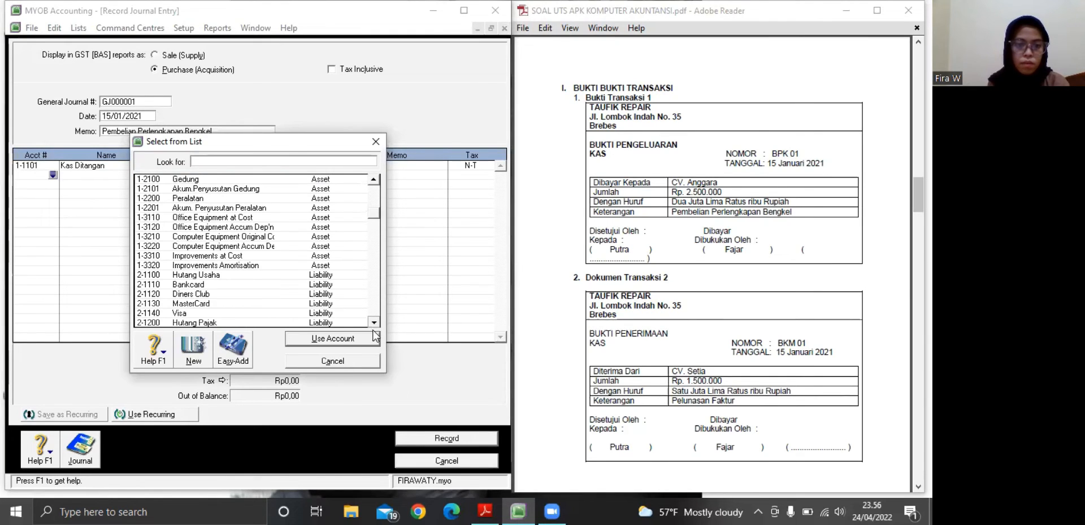
pyautogui.click(373, 323)
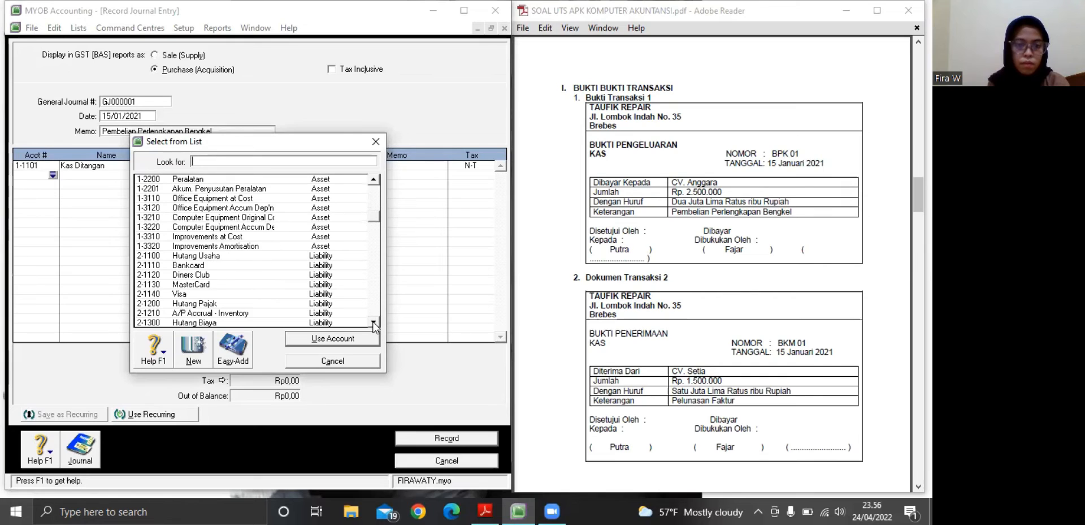
pyautogui.click(375, 323)
pyautogui.click(375, 323)
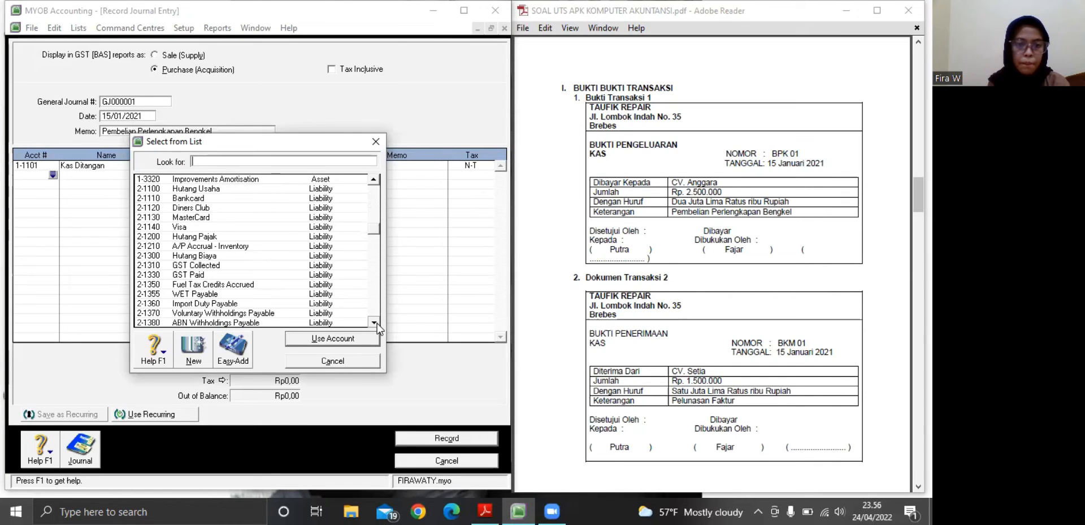
pyautogui.click(374, 323)
pyautogui.click(374, 322)
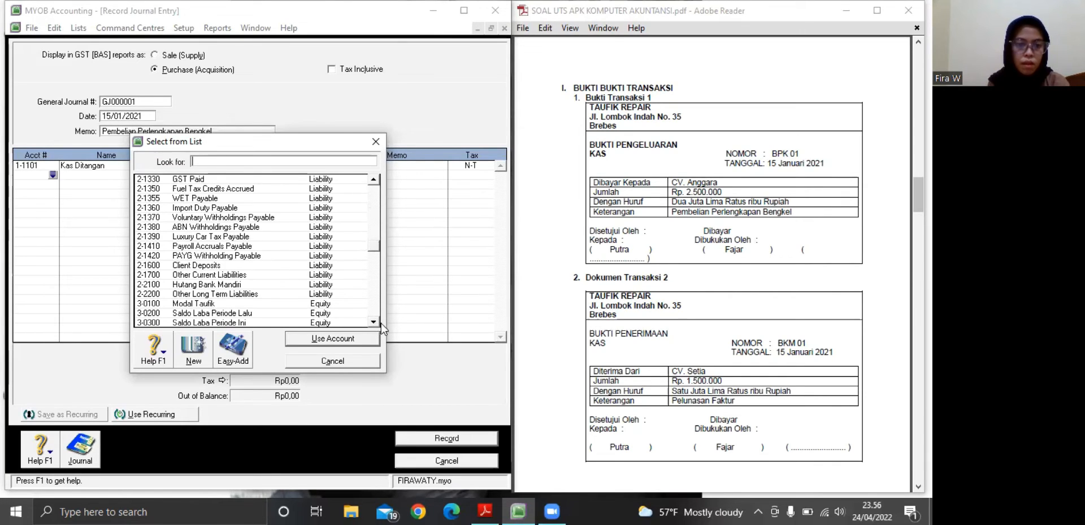
pyautogui.click(375, 323)
pyautogui.click(374, 323)
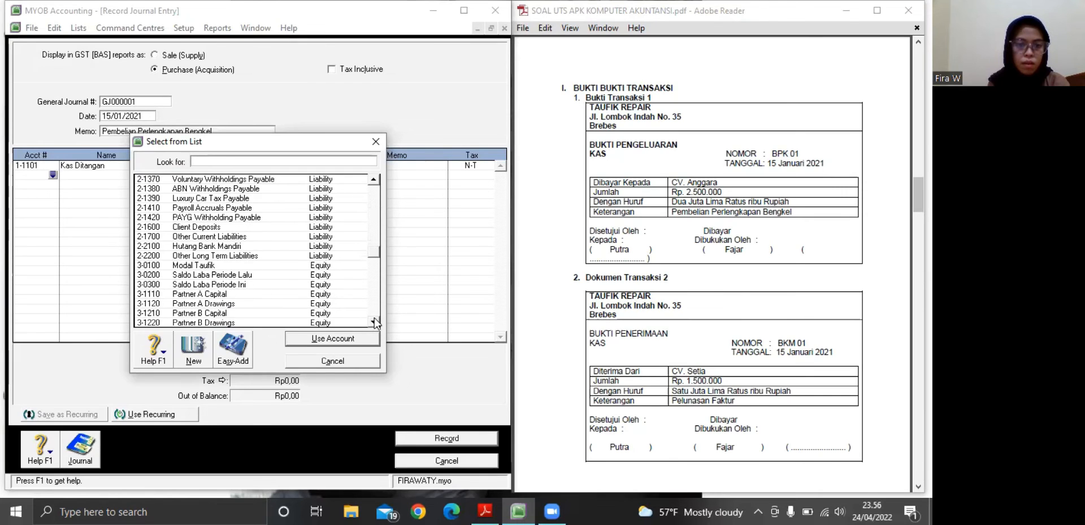
pyautogui.click(374, 322)
pyautogui.click(374, 323)
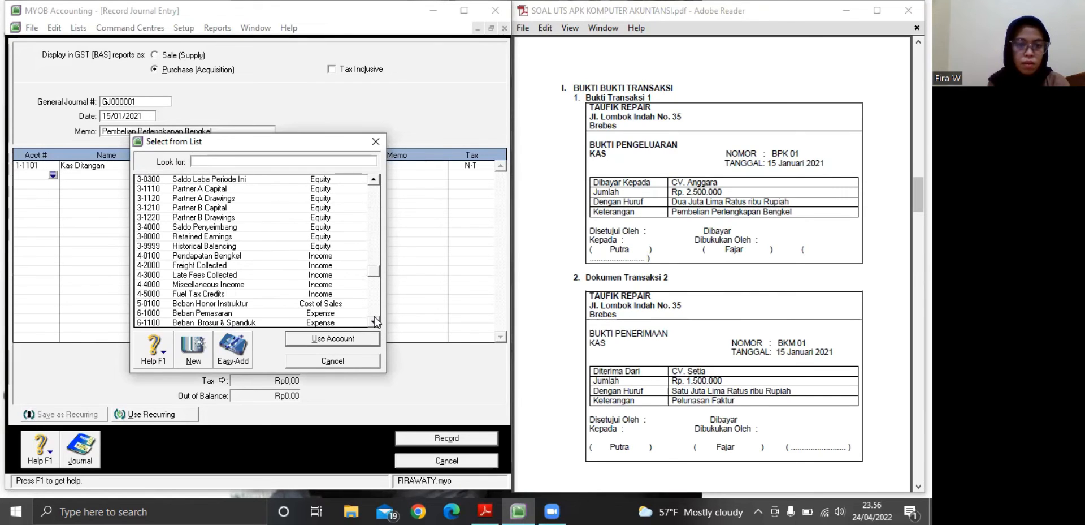
pyautogui.click(374, 323)
pyautogui.click(374, 323)
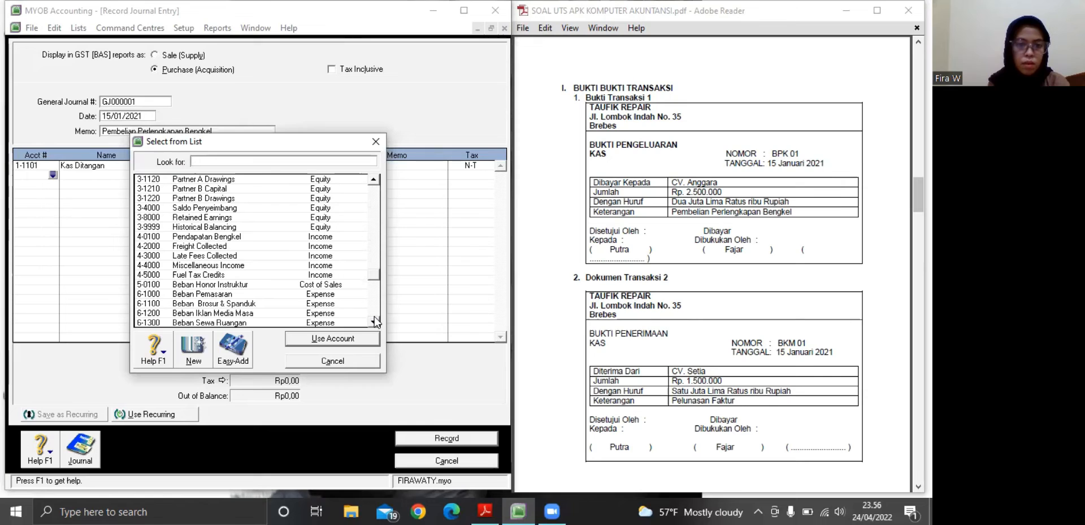
pyautogui.click(237, 237)
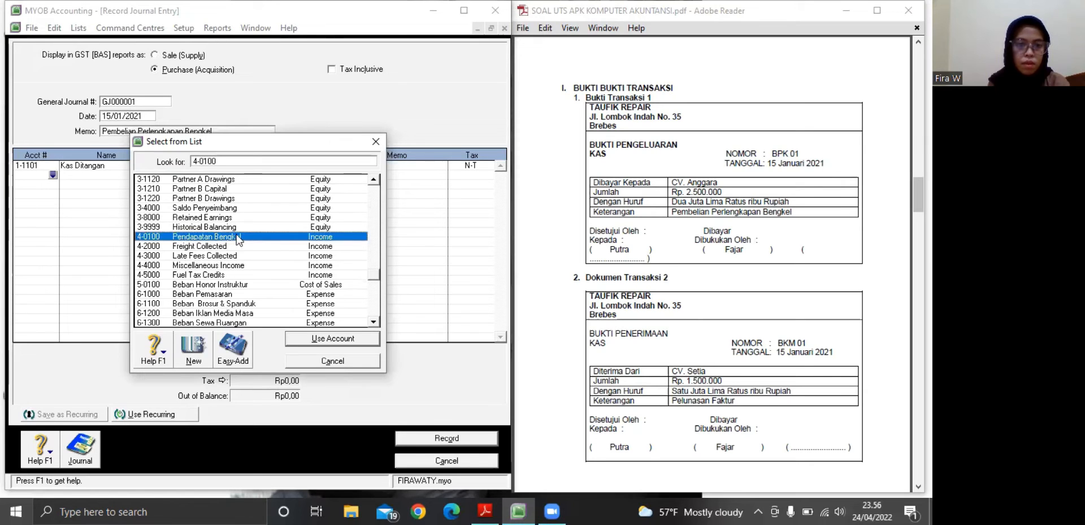
pyautogui.click(338, 338)
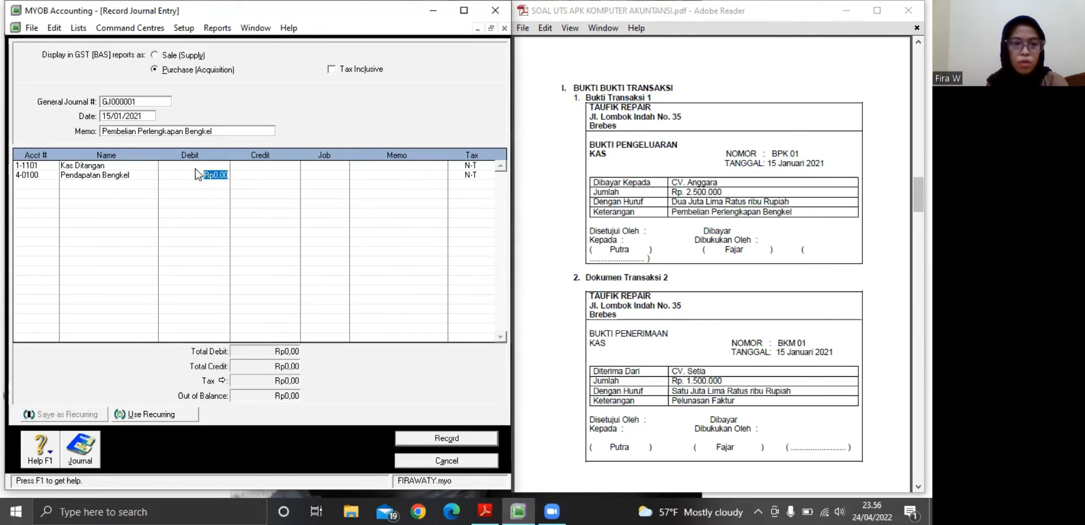
# Debit Kas Ditangan with Rp2.500.000 and credit Pendapatan Bengkel with the same amount
pyautogui.click(192, 166)
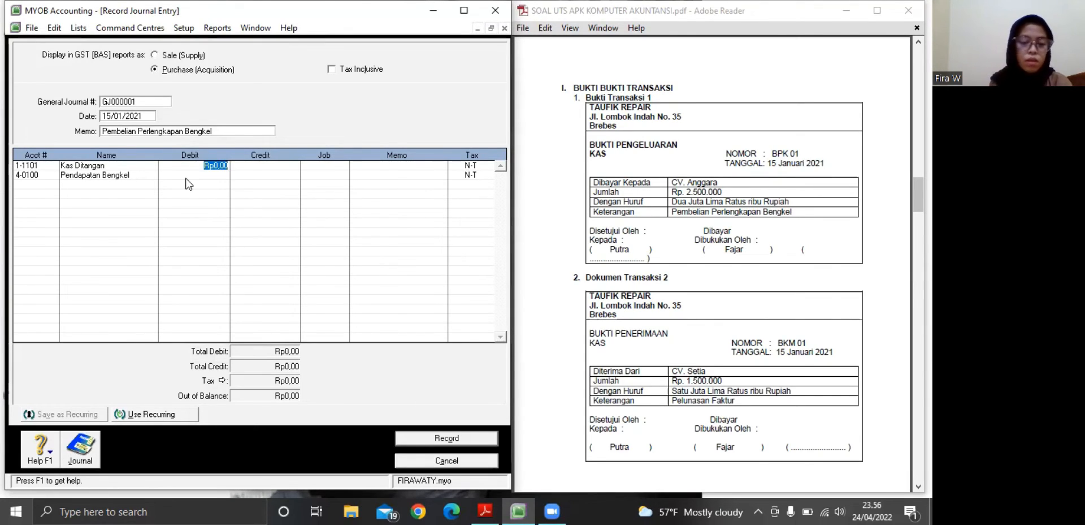
pyautogui.write('2.500.')
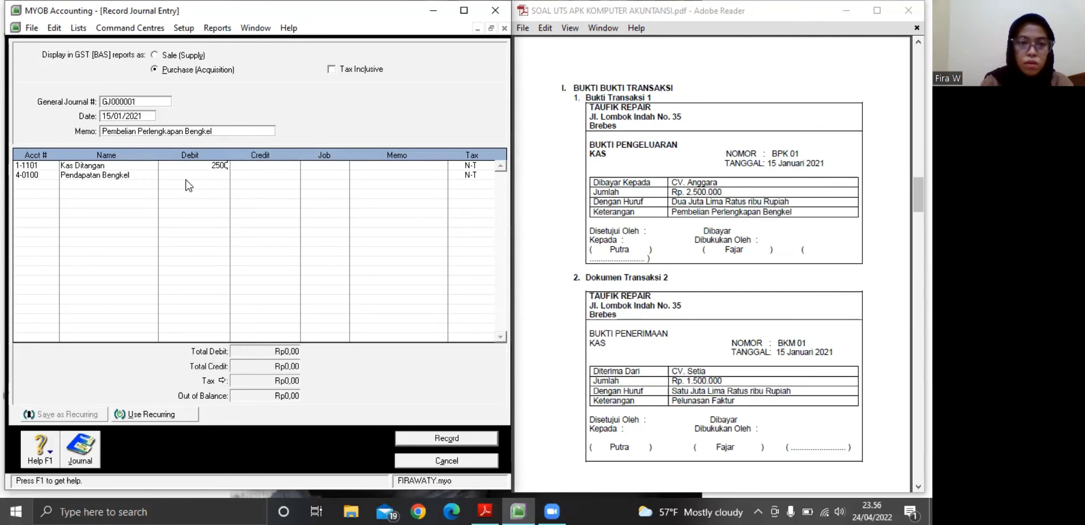
pyautogui.write('000')
pyautogui.press('Return')
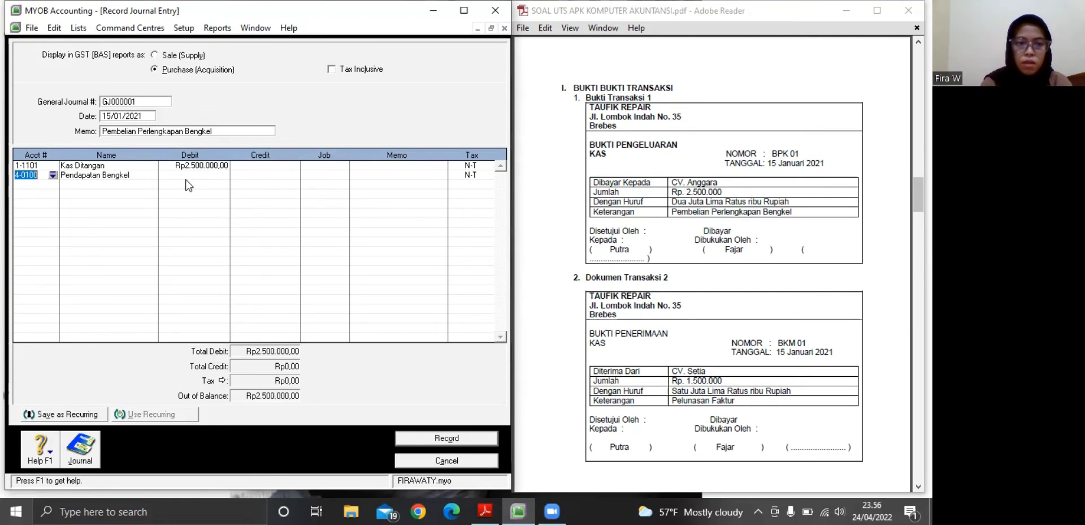
pyautogui.click(250, 176)
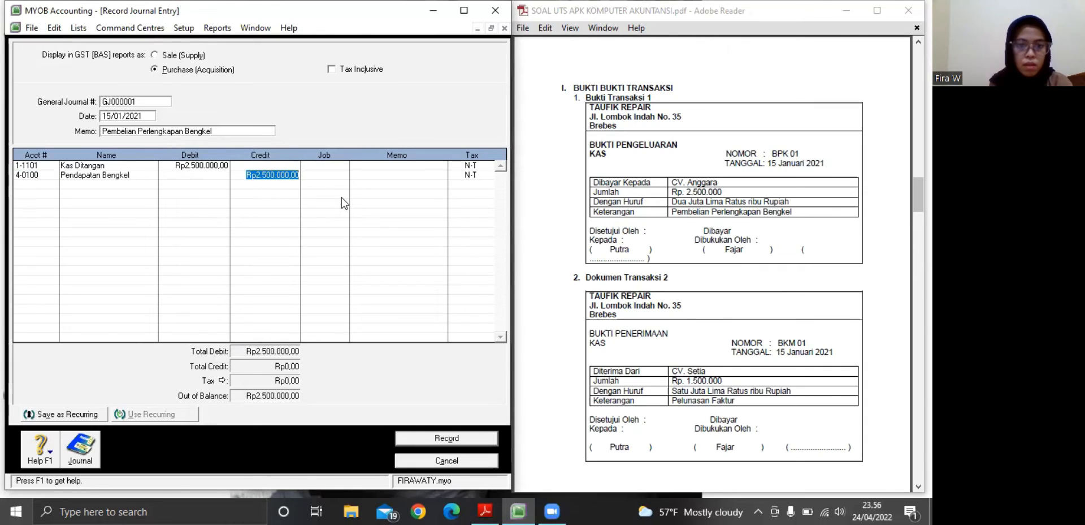
pyautogui.click(329, 175)
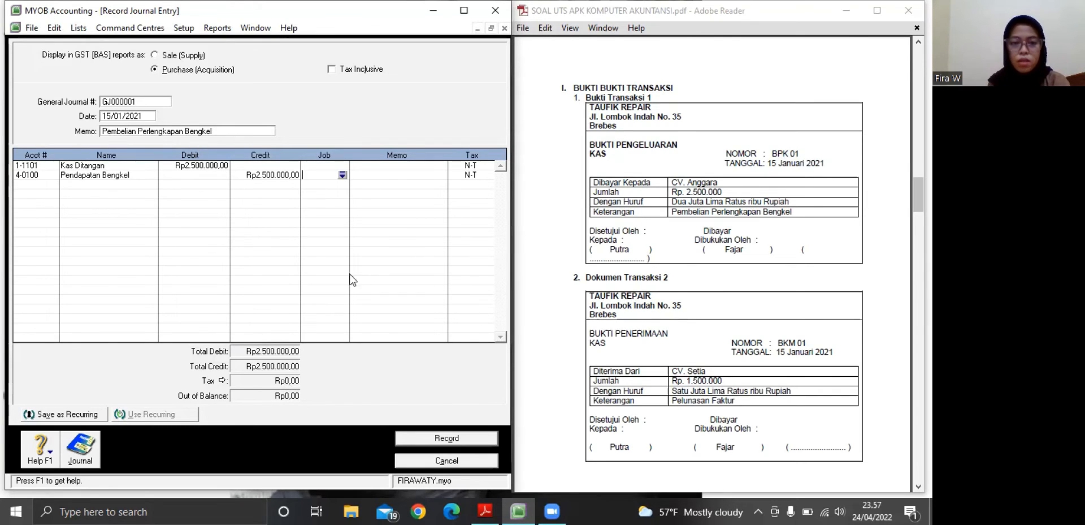
# Record the completed journal entry and set the new entry's general journal number to GJ000002
pyautogui.click(433, 439)
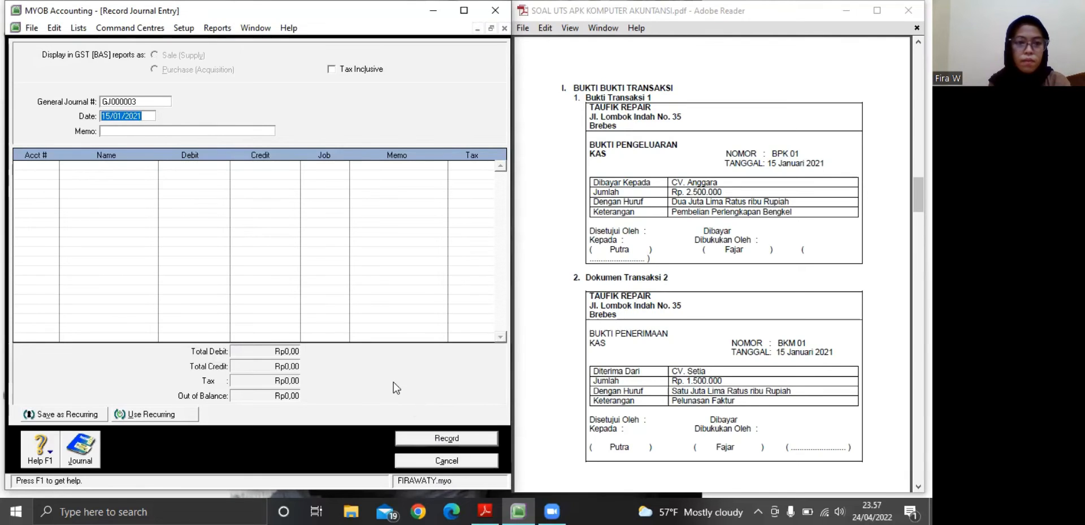
pyautogui.click(142, 101)
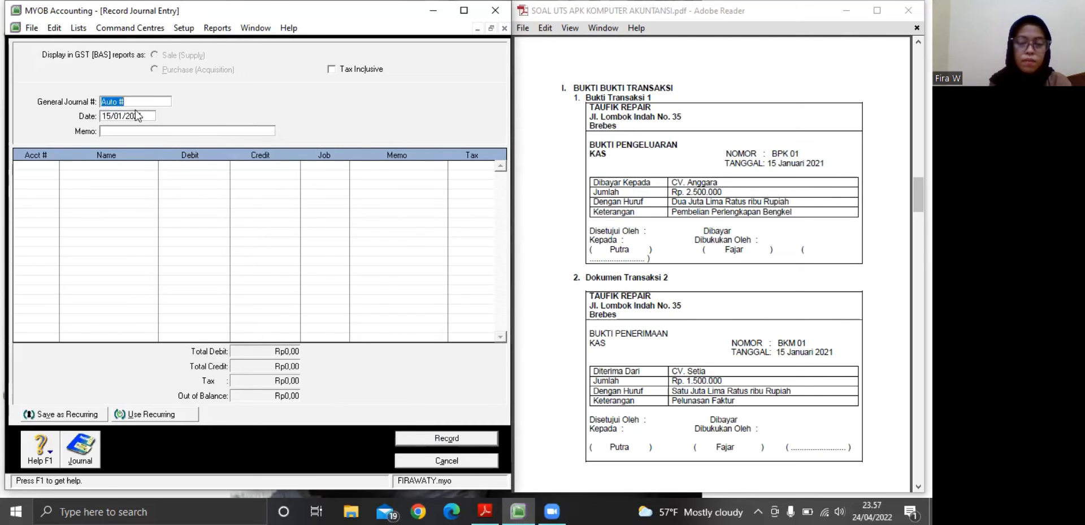
pyautogui.press('BackSpace')
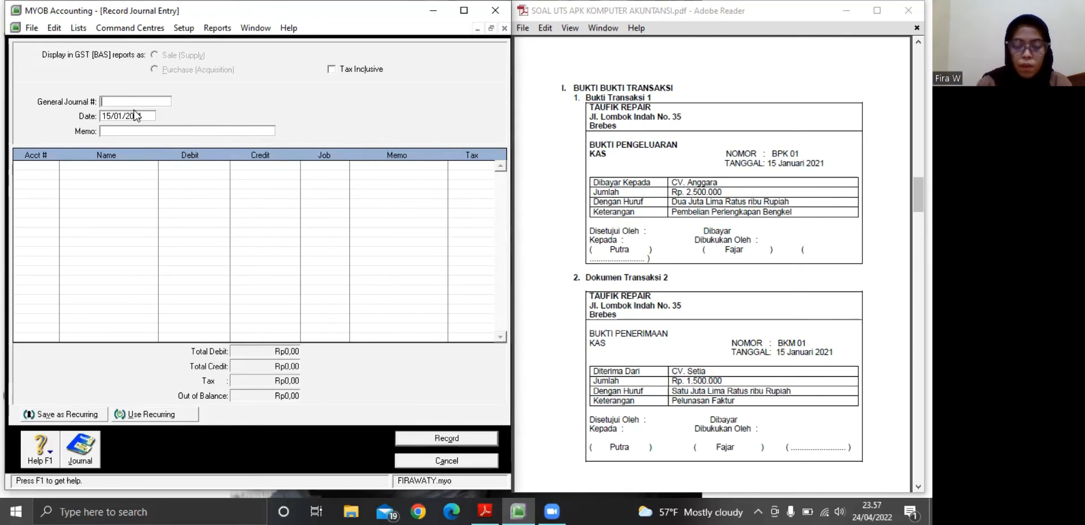
pyautogui.write('GJ')
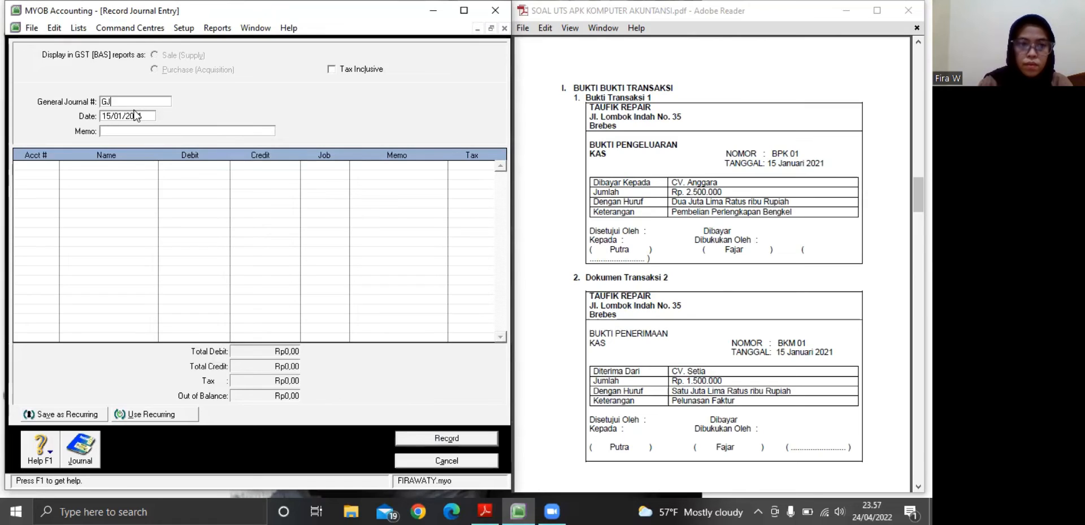
pyautogui.write('000')
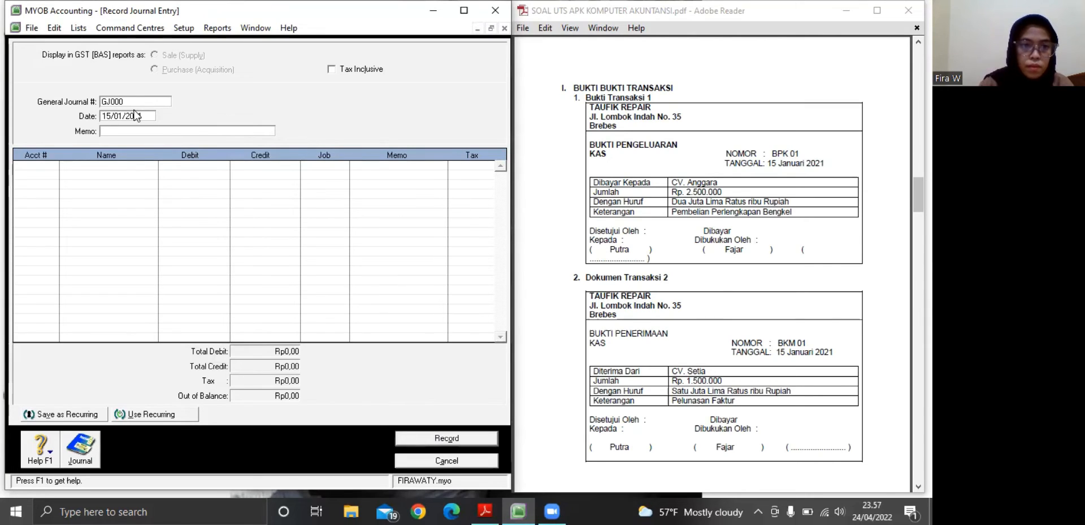
pyautogui.write('00')
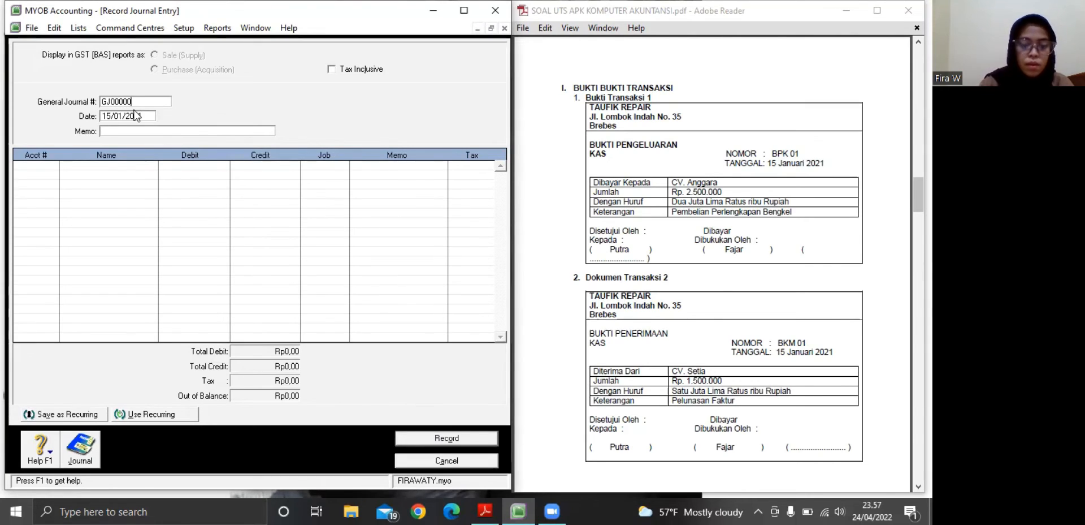
pyautogui.write('2')
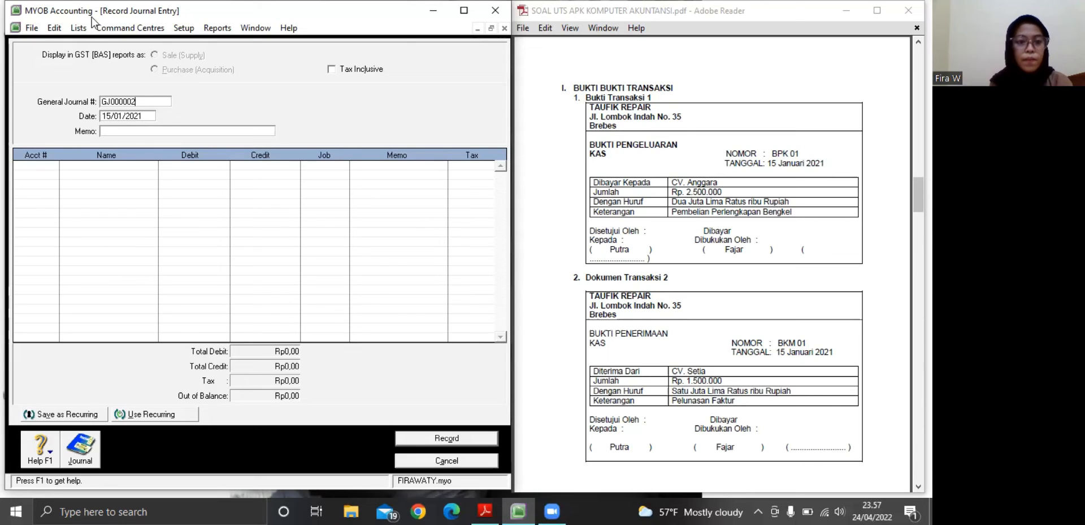
# Enter "Pelunasan Faktur" as the memo of journal entry GJ000002
pyautogui.click(117, 129)
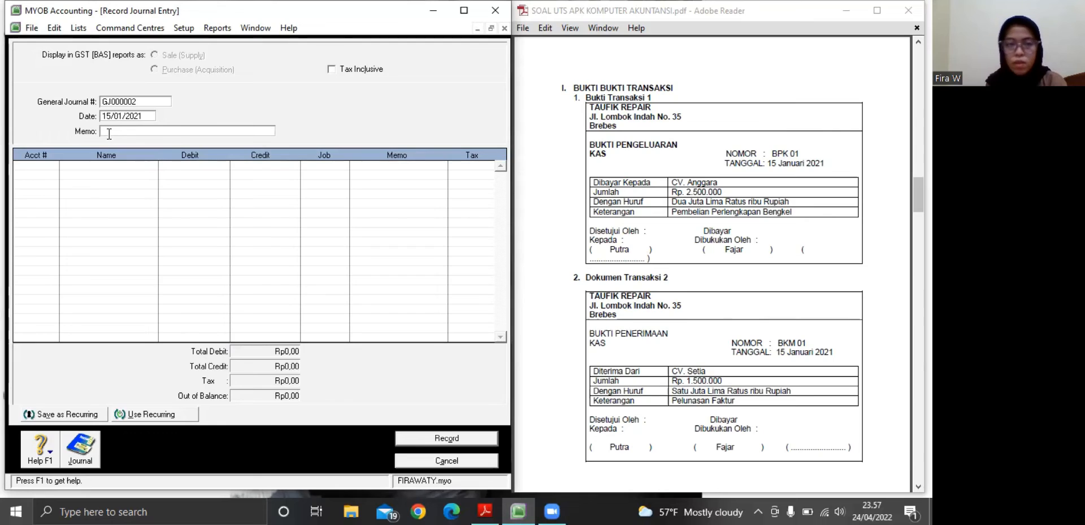
pyautogui.write('P')
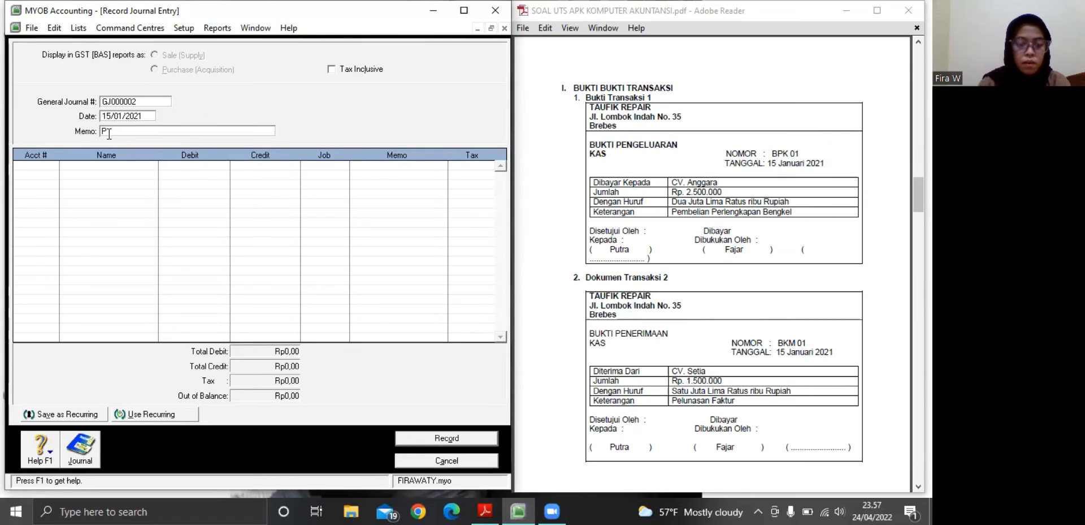
pyautogui.write('elunasa')
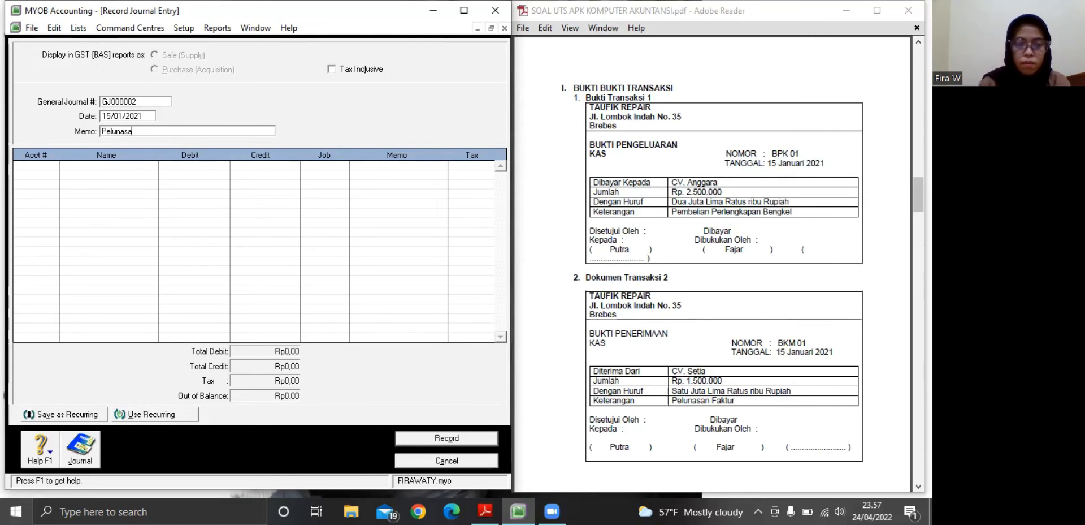
pyautogui.write('n Faktur')
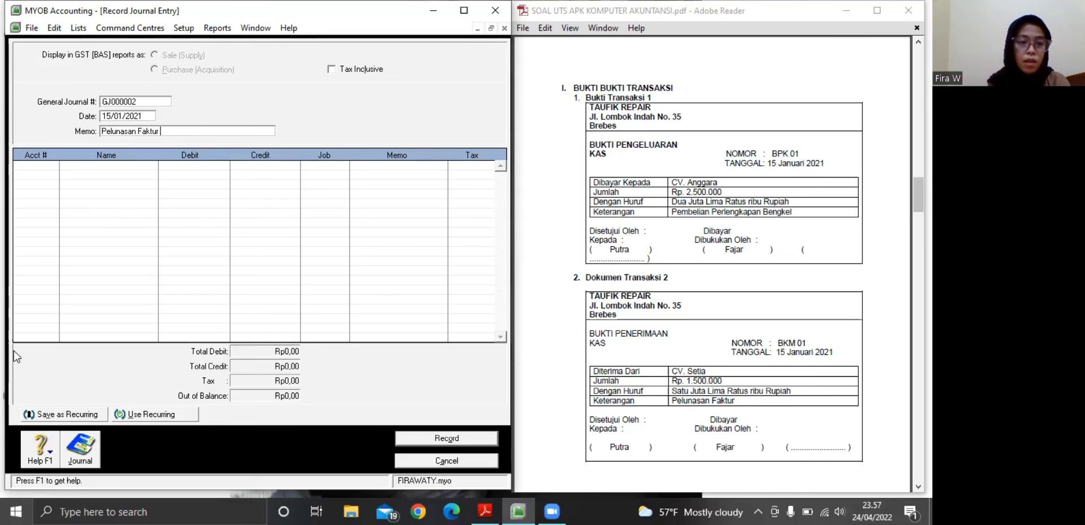
# Assign account 1-1101 Kas Ditangan to the first line of journal entry GJ000002
pyautogui.click(27, 168)
pyautogui.click(53, 167)
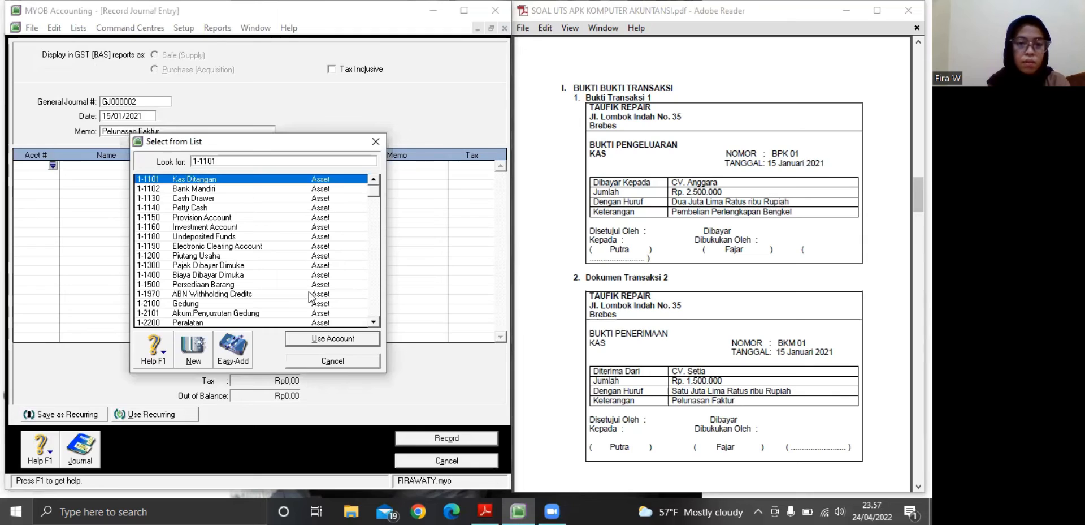
pyautogui.click(332, 338)
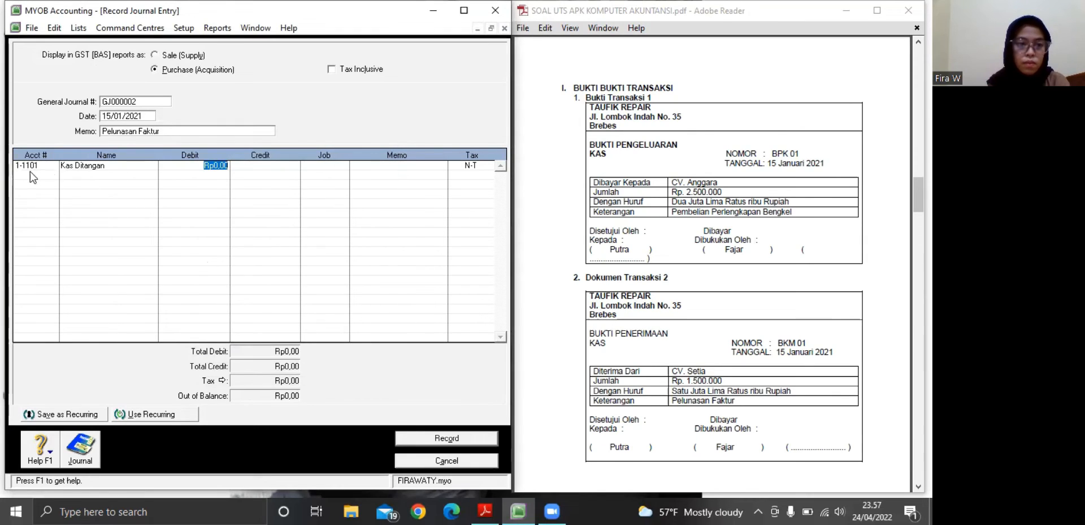
# Assign account 1-1200 Piutang Usaha to the second line of journal entry GJ000002
pyautogui.click(50, 175)
pyautogui.click(53, 175)
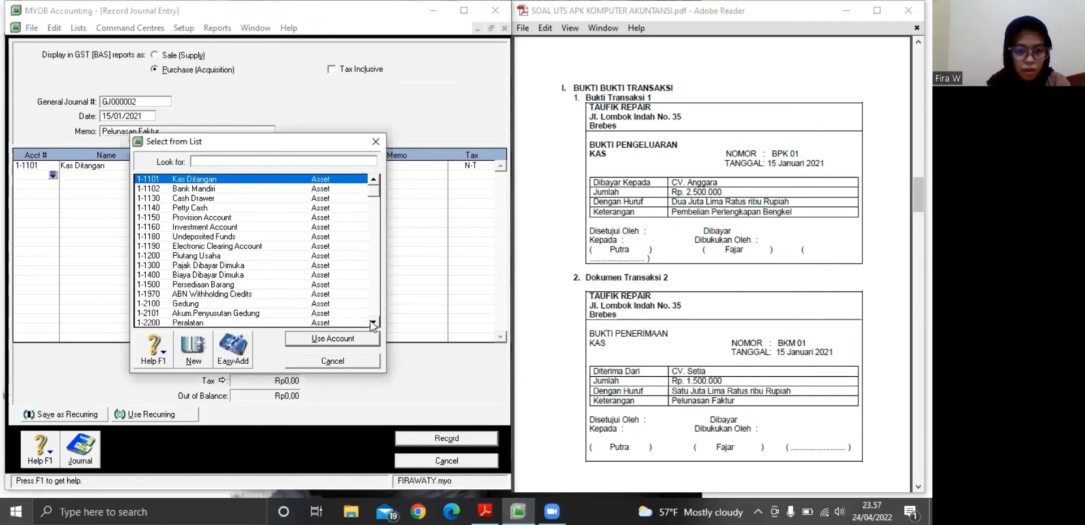
pyautogui.scroll(-3, 375, 322)
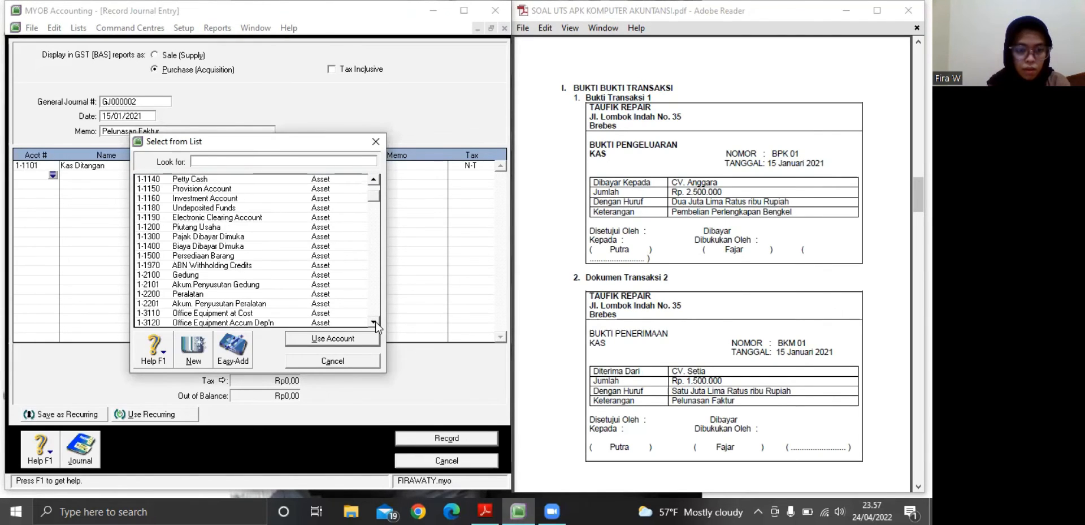
pyautogui.scroll(-3, 375, 323)
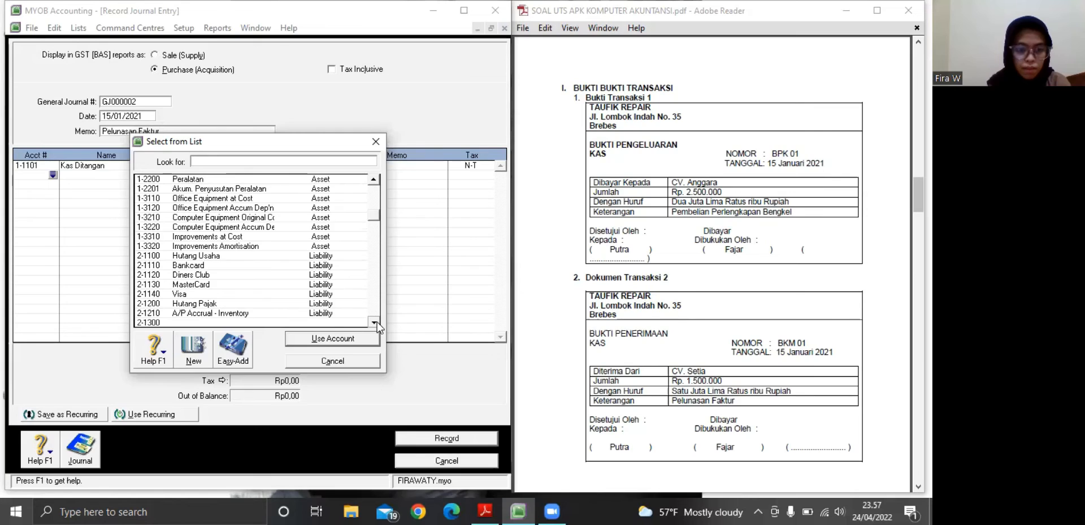
pyautogui.scroll(-1, 375, 321)
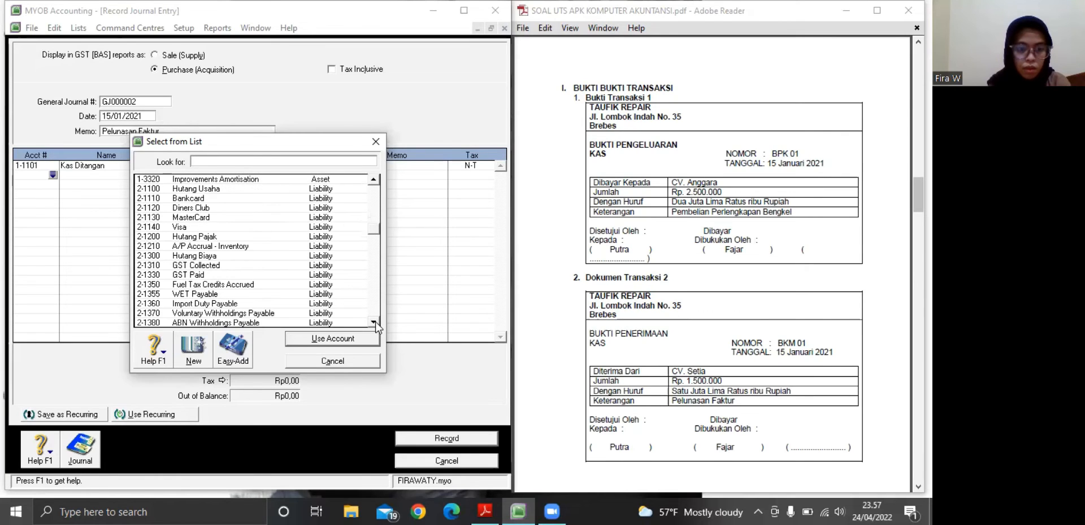
pyautogui.scroll(-2, 375, 321)
pyautogui.scroll(-3, 375, 321)
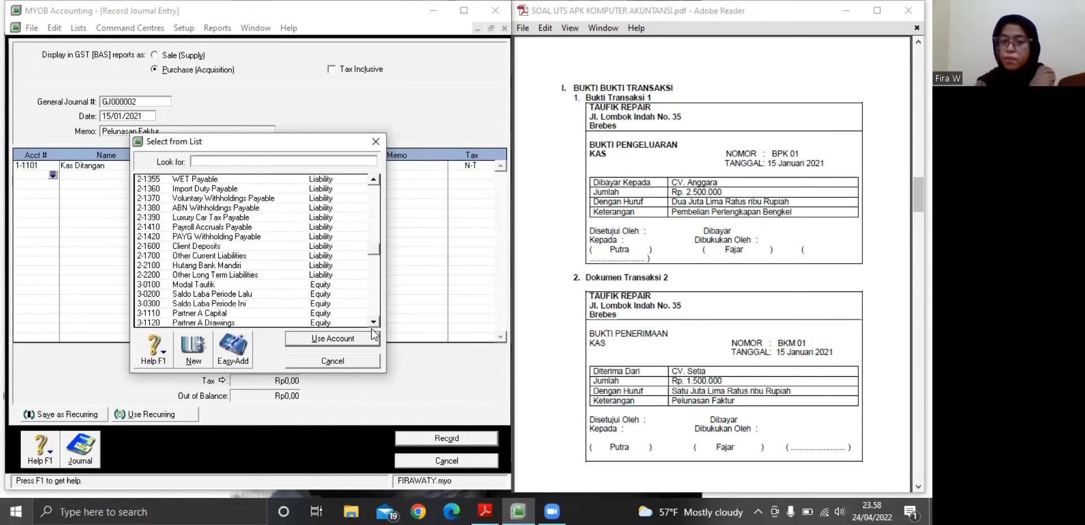
pyautogui.click(375, 199)
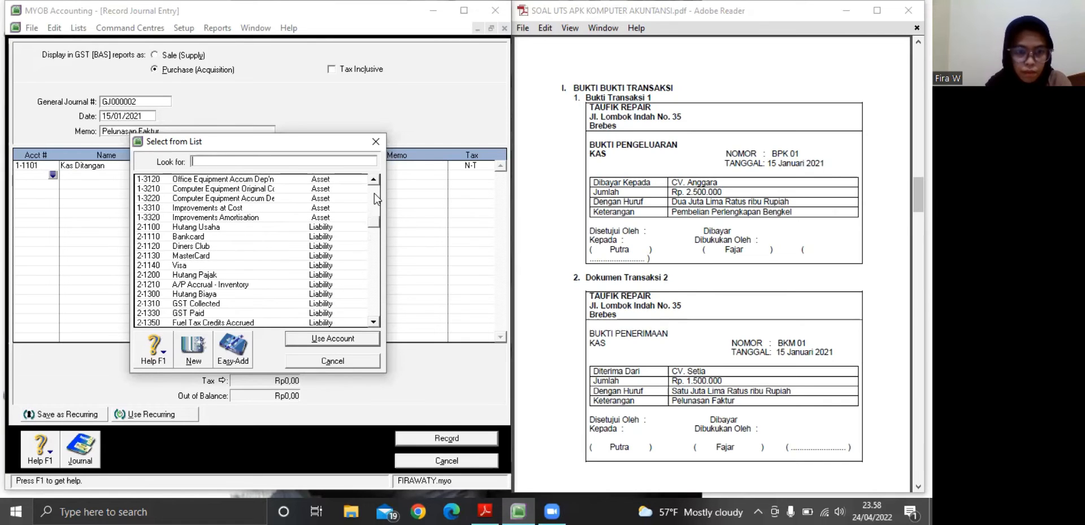
pyautogui.click(376, 200)
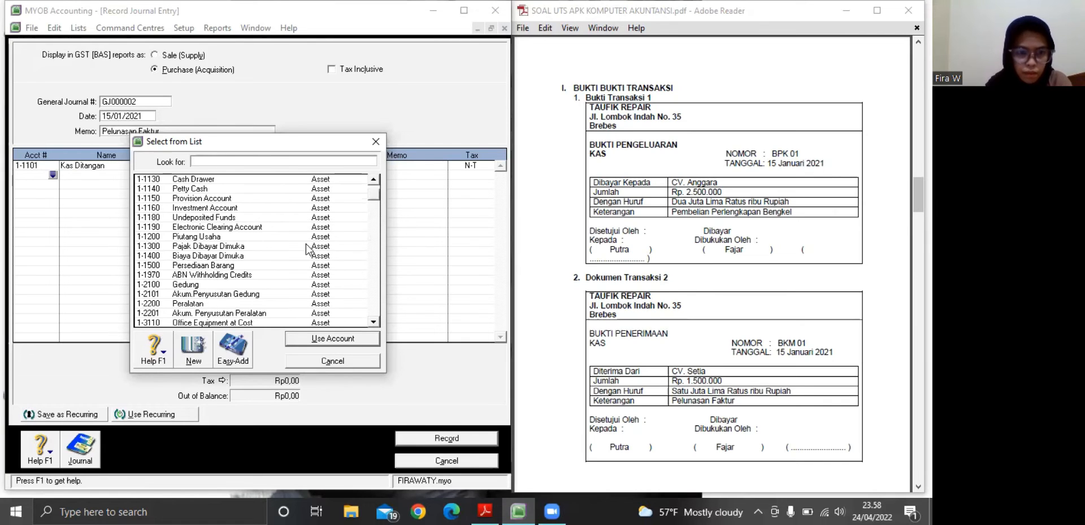
pyautogui.click(198, 238)
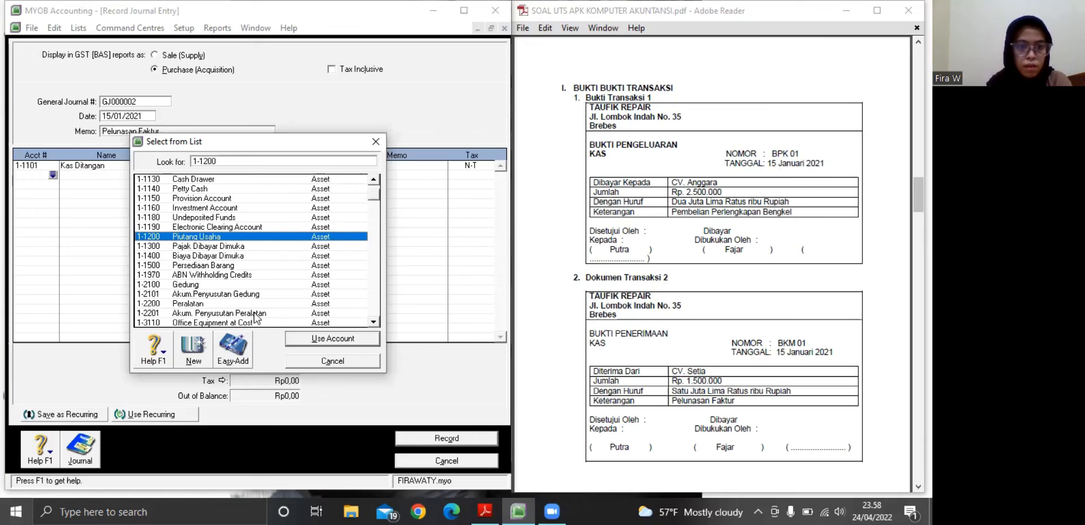
pyautogui.click(332, 339)
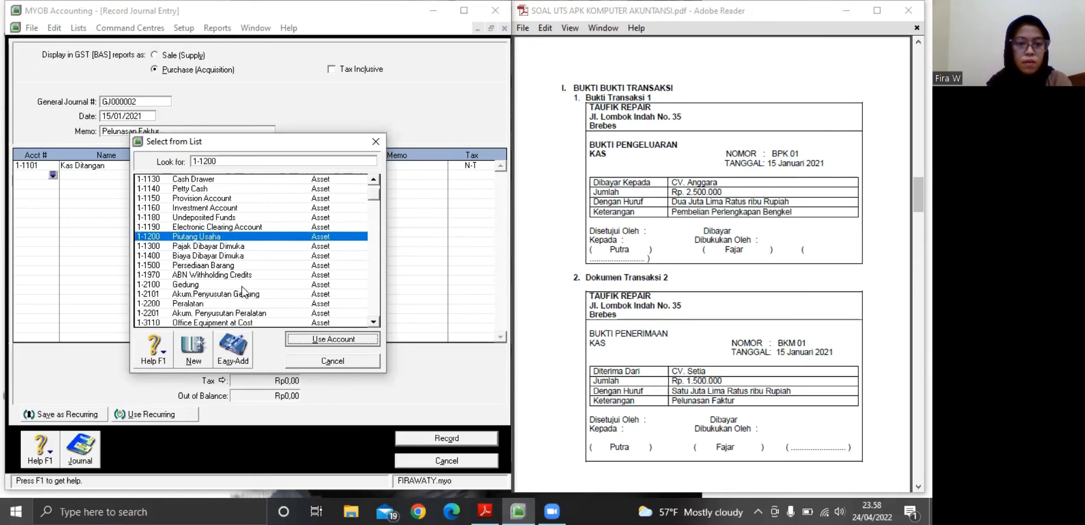
pyautogui.click(207, 300)
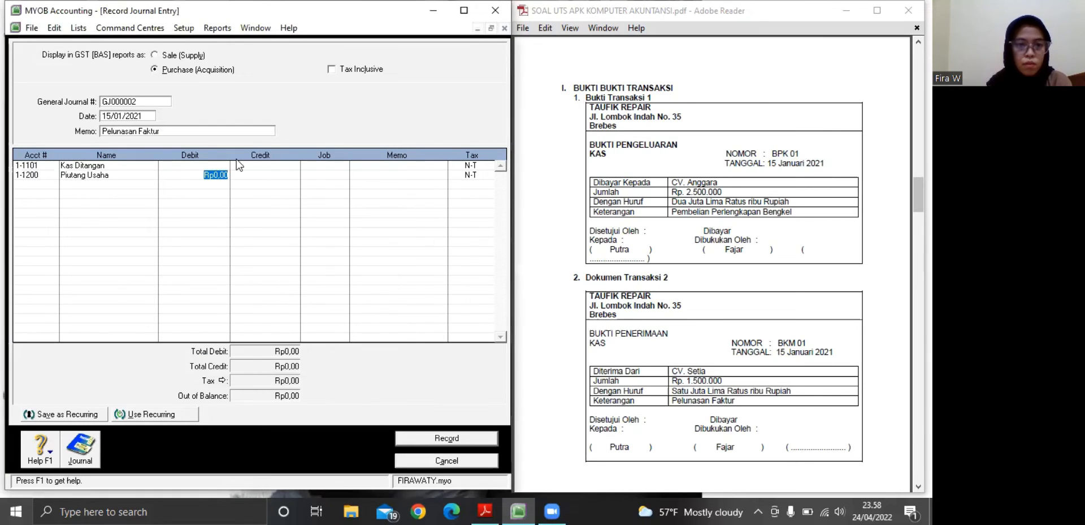
# Debit Kas Ditangan with Rp1.500.000 on the first journal line
pyautogui.click(215, 165)
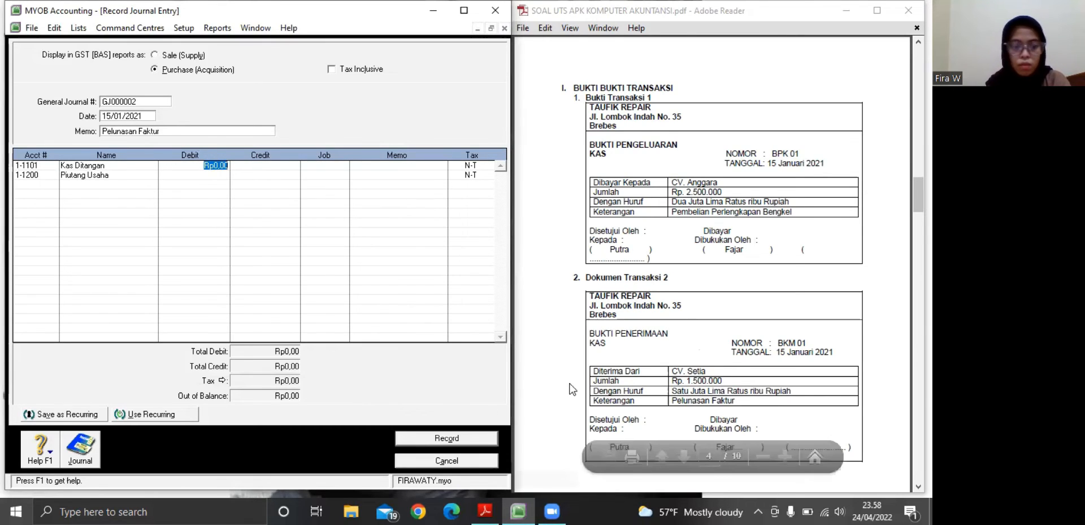
pyautogui.write('1.5')
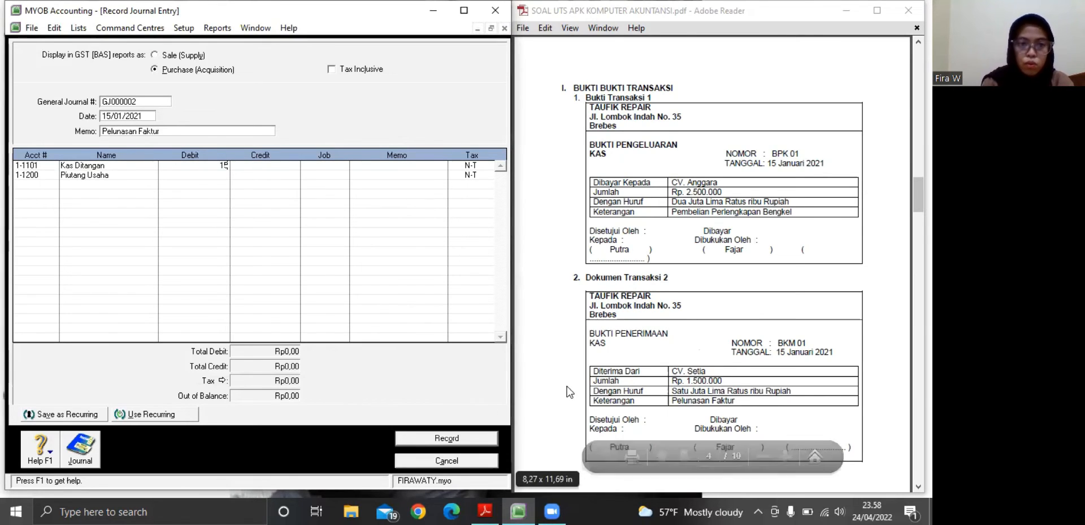
pyautogui.write('00.')
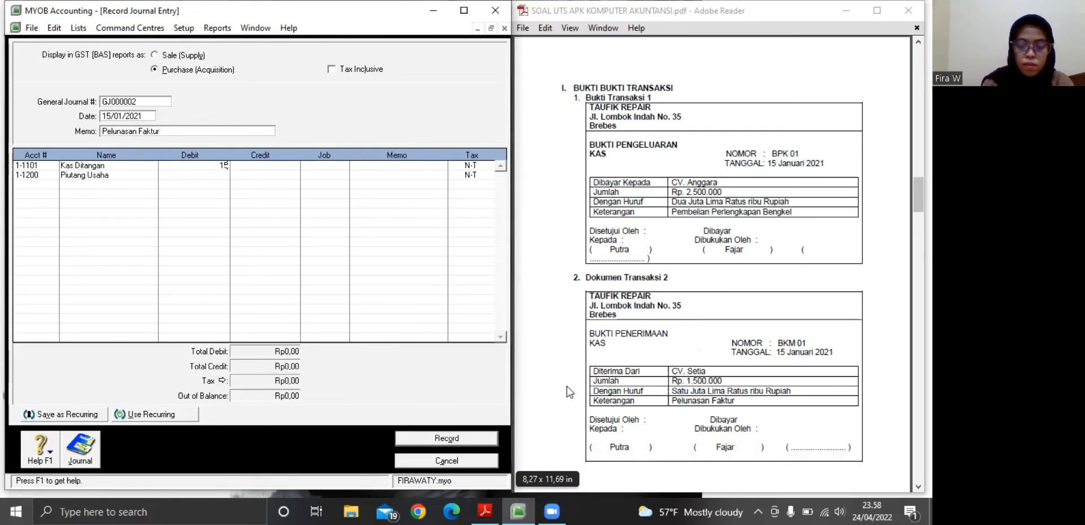
pyautogui.write('00')
pyautogui.write('0,00')
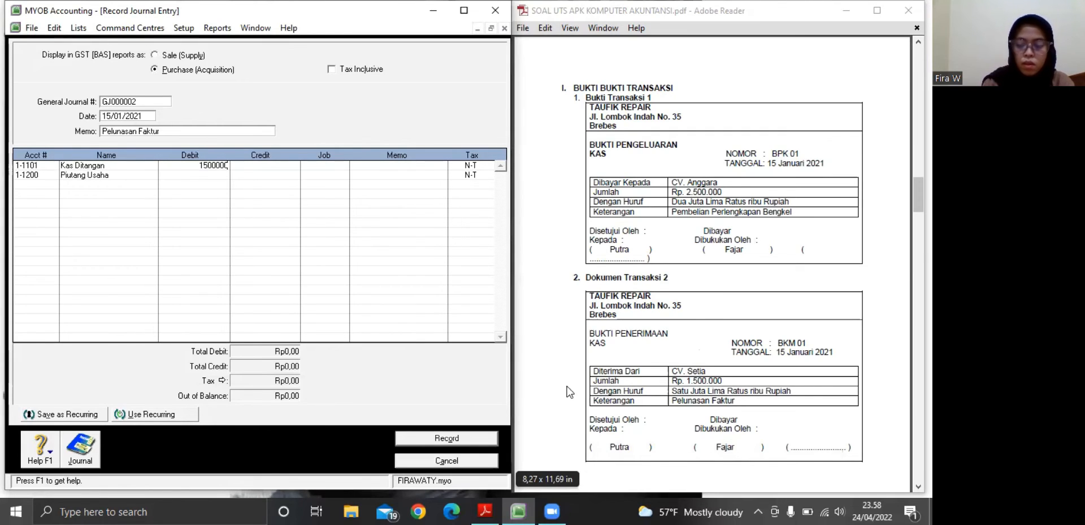
pyautogui.press('Return')
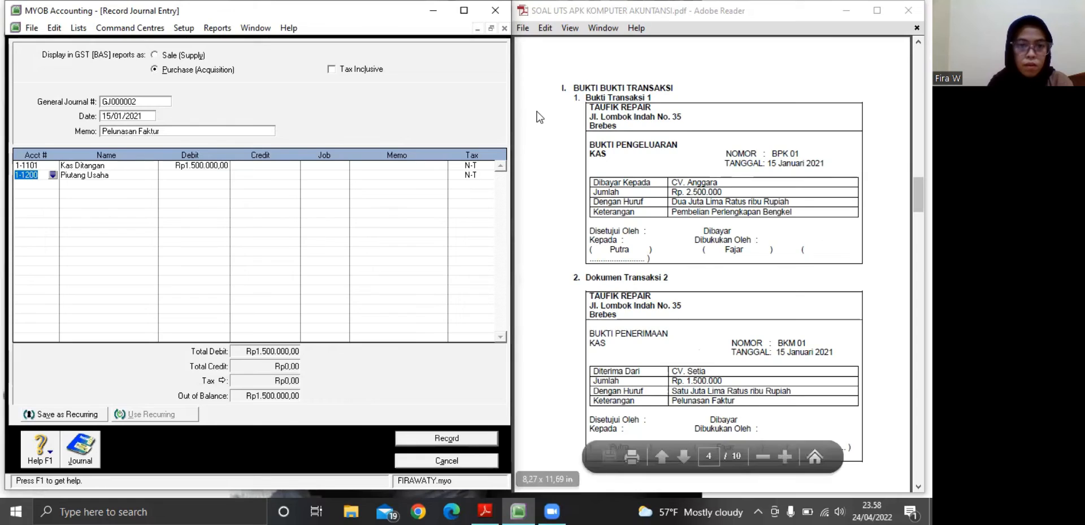
# Credit Piutang Usaha with Rp1.500.000 and record the journal entry
pyautogui.click(273, 175)
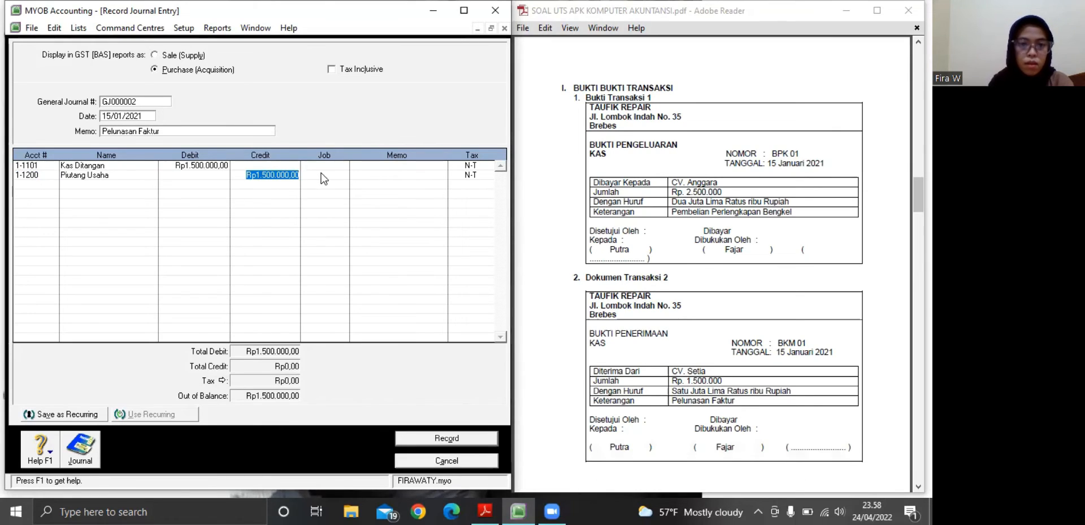
pyautogui.press('Tab')
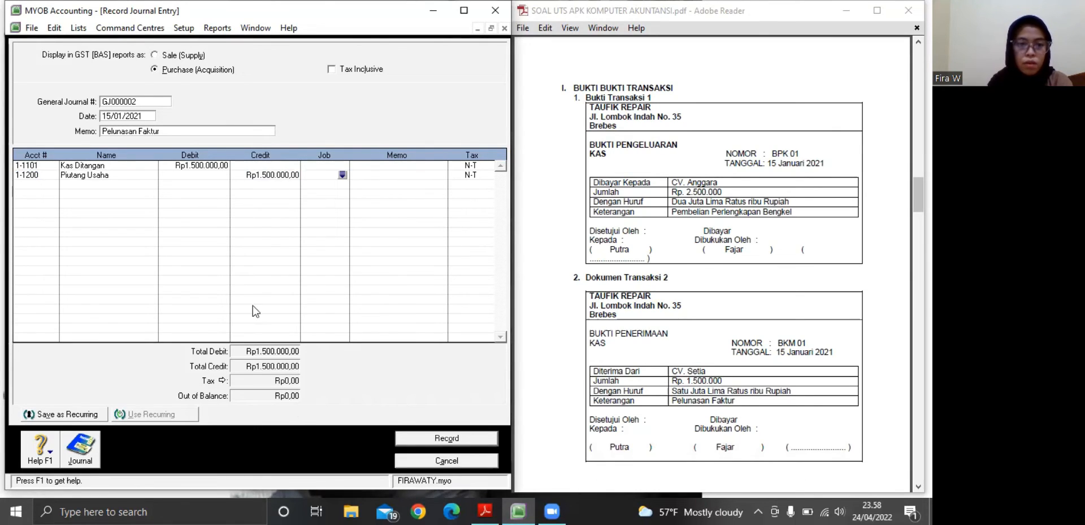
pyautogui.click(431, 437)
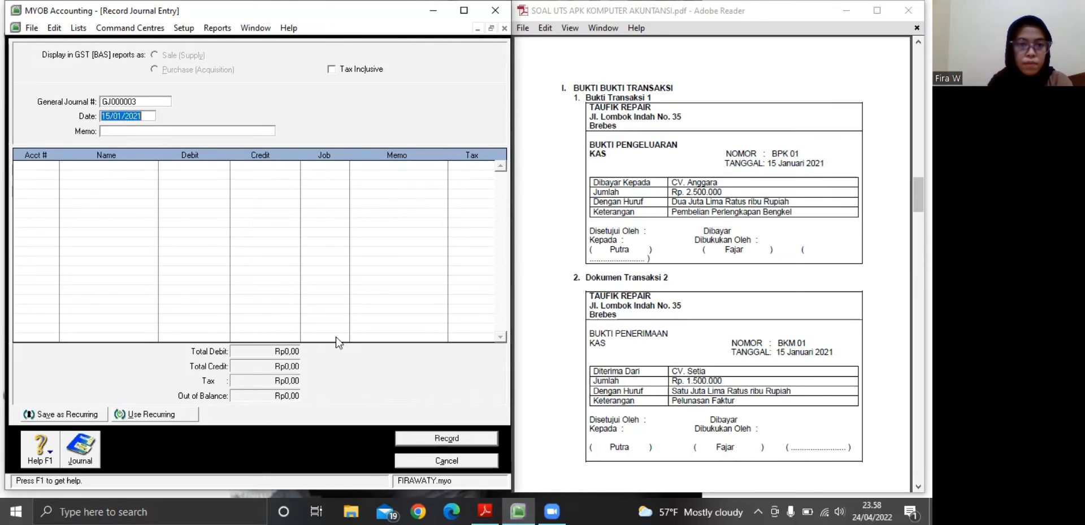
# Enter the memo "Pembayaran Gaji Karyawan" for journal entry GJ000003, based on Dokumen Transaksi 3 in the PDF
pyautogui.click(114, 131)
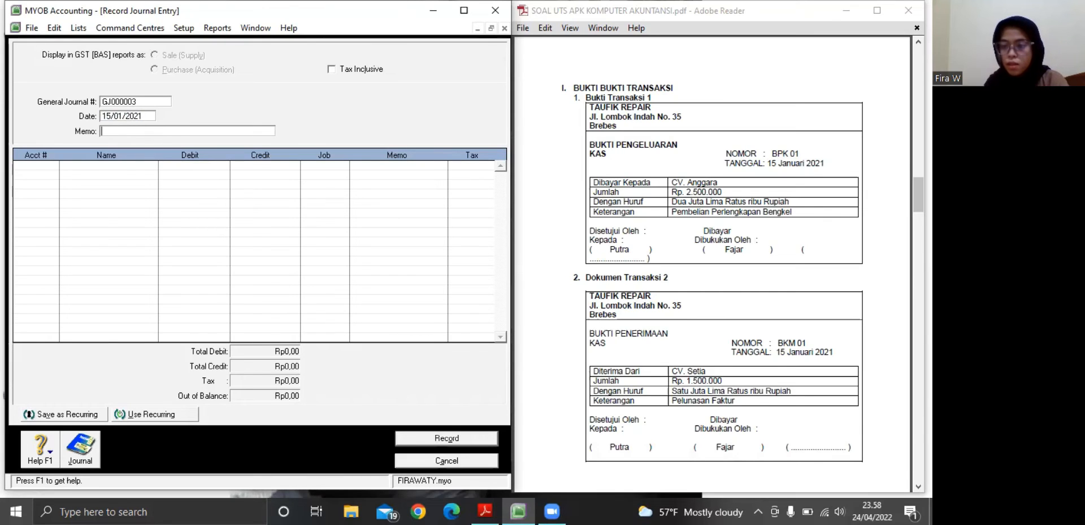
pyautogui.click(918, 487)
pyautogui.click(918, 486)
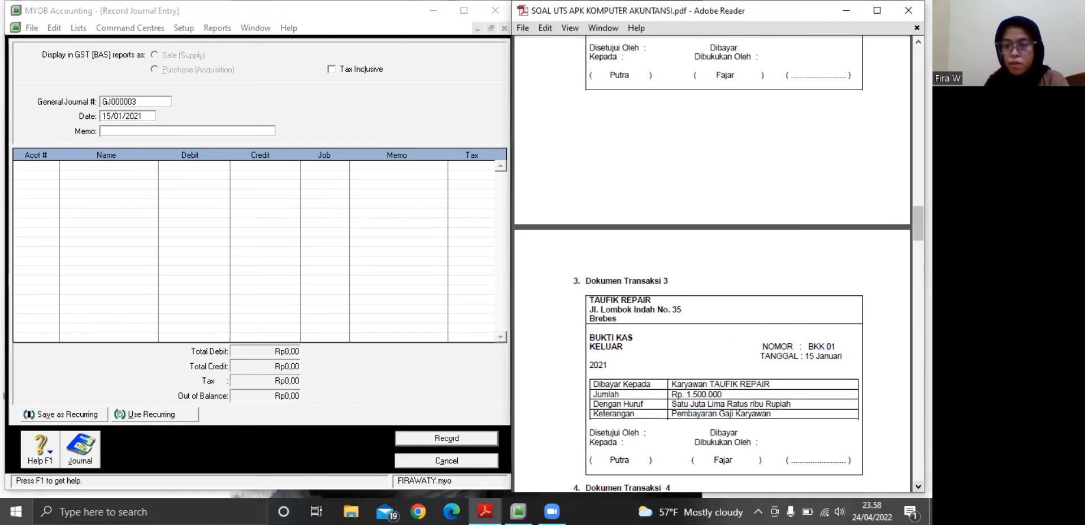
pyautogui.scroll(-5, 644, 294)
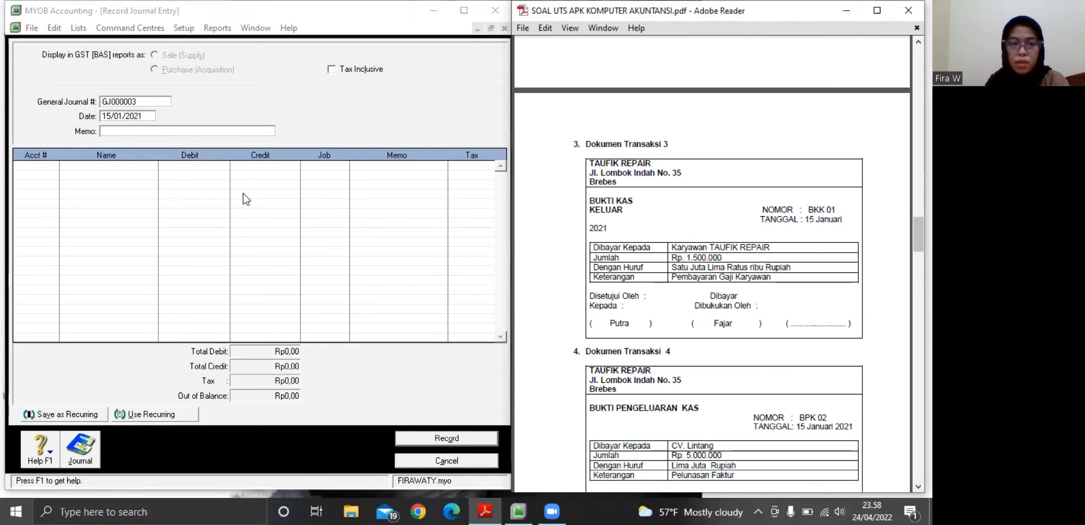
pyautogui.click(139, 133)
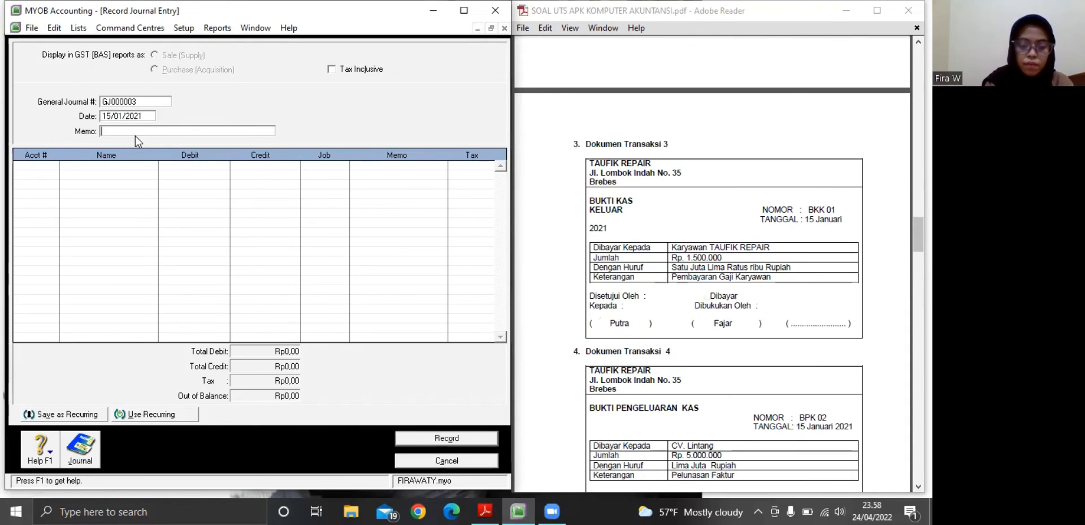
pyautogui.write('Pembayara')
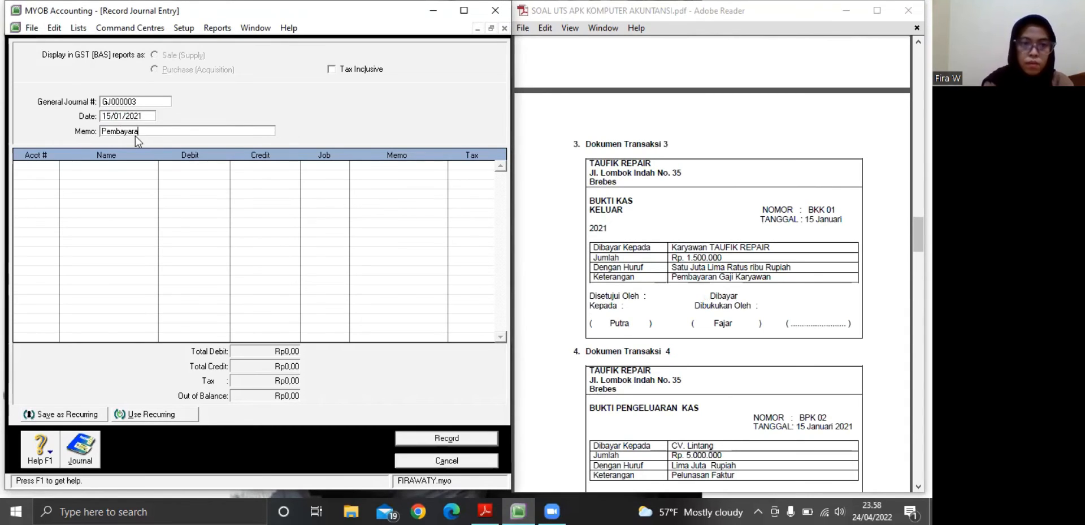
pyautogui.write('n Gaji K')
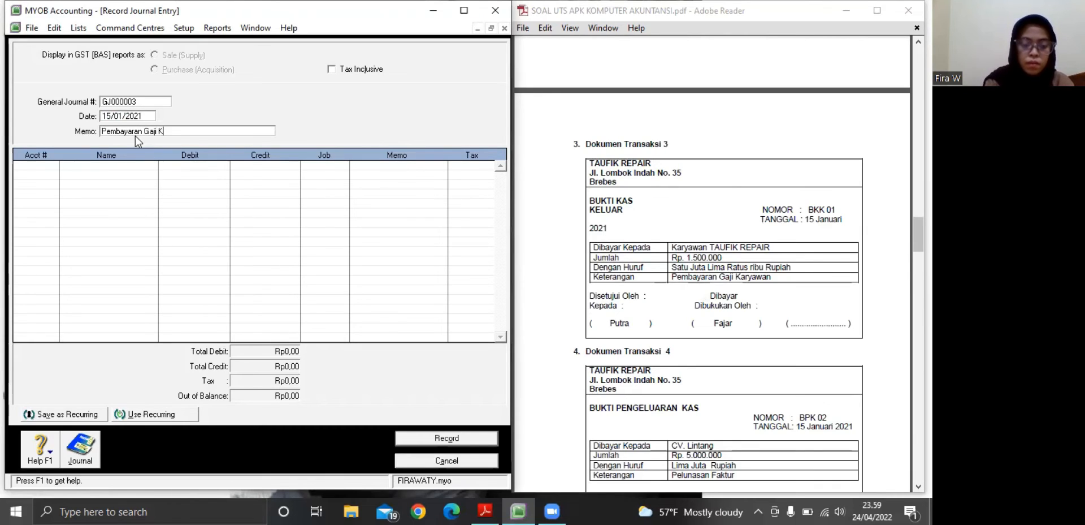
pyautogui.write('aryawab')
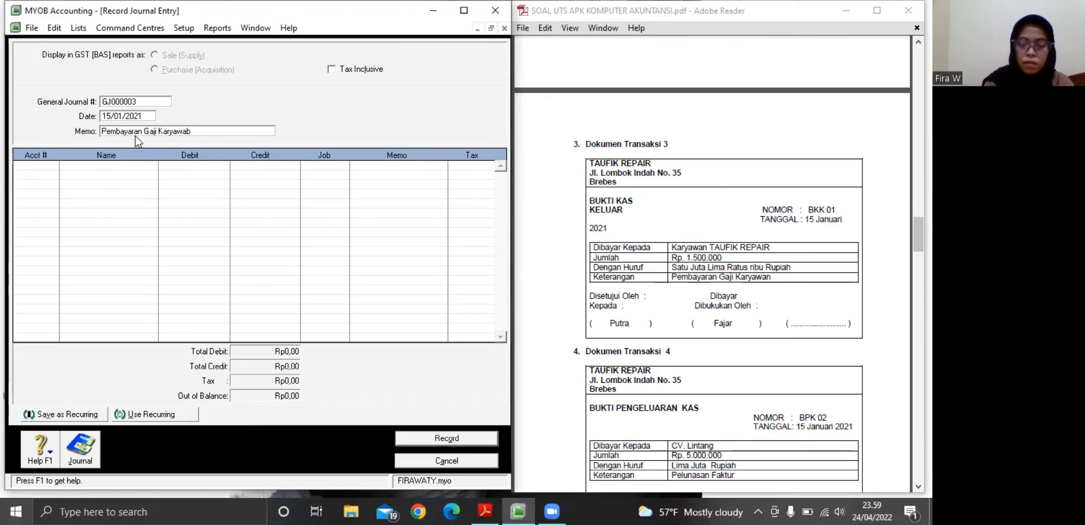
pyautogui.press('BackSpace')
pyautogui.write('n')
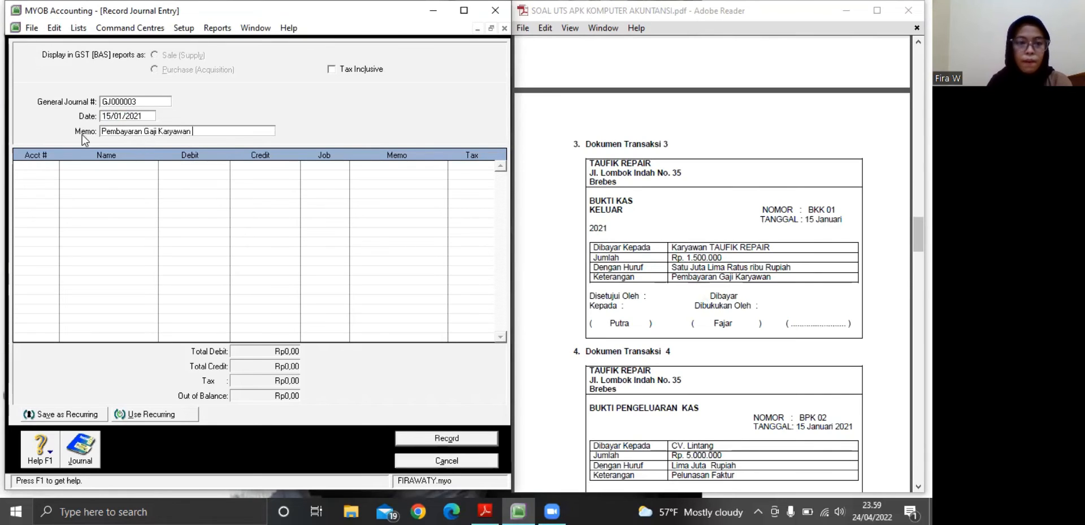
# Assign account 6-2100 Beban Gaji Karyawan to the first line of journal entry GJ000003
pyautogui.click(31, 168)
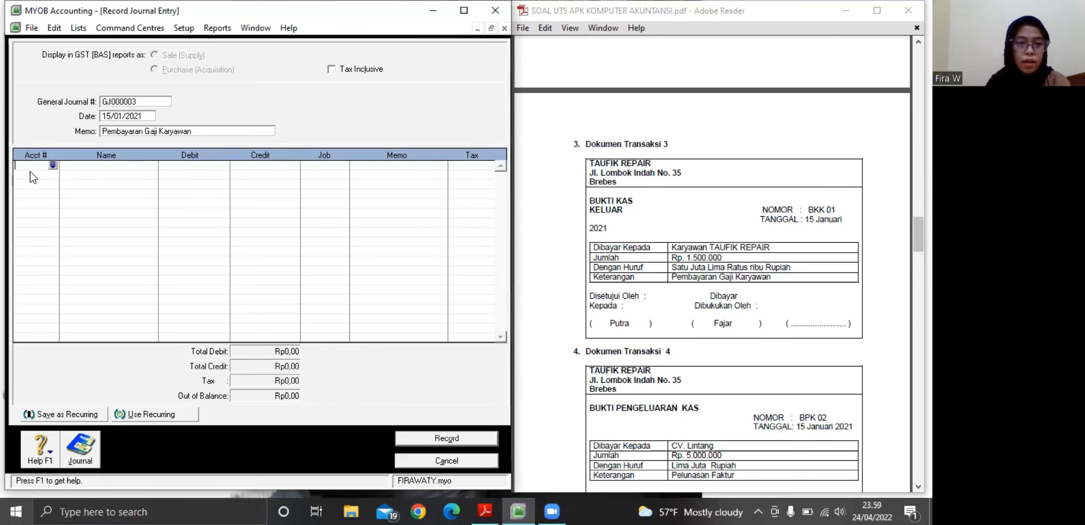
pyautogui.click(53, 165)
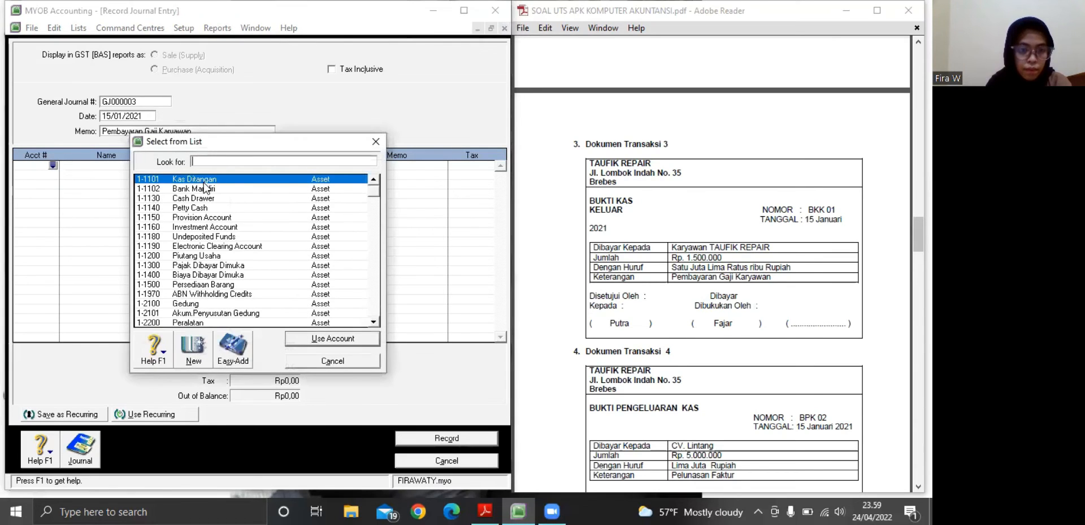
pyautogui.click(375, 236)
pyautogui.click(375, 232)
pyautogui.click(374, 233)
pyautogui.moveTo(373, 244); pyautogui.dragTo(373, 246)
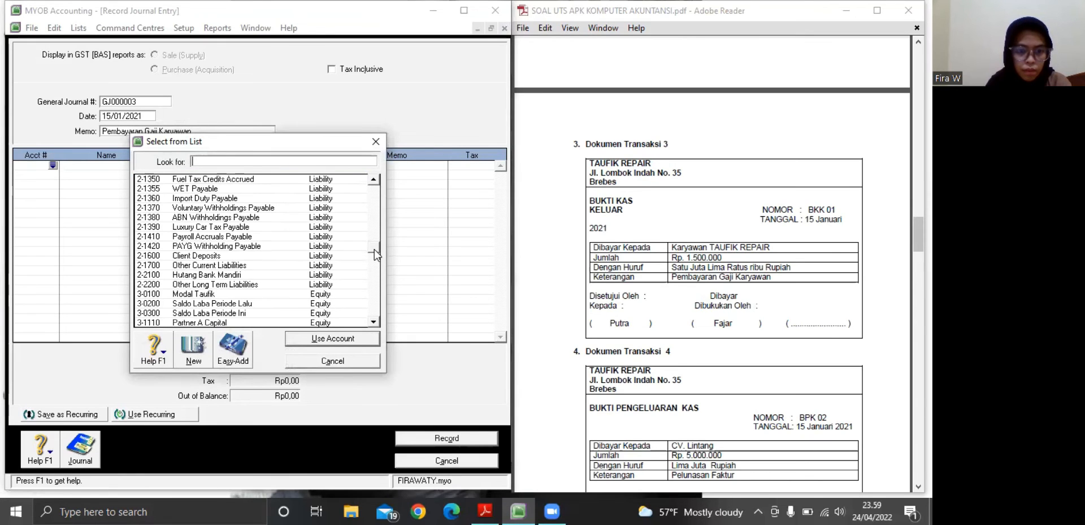
pyautogui.click(374, 262)
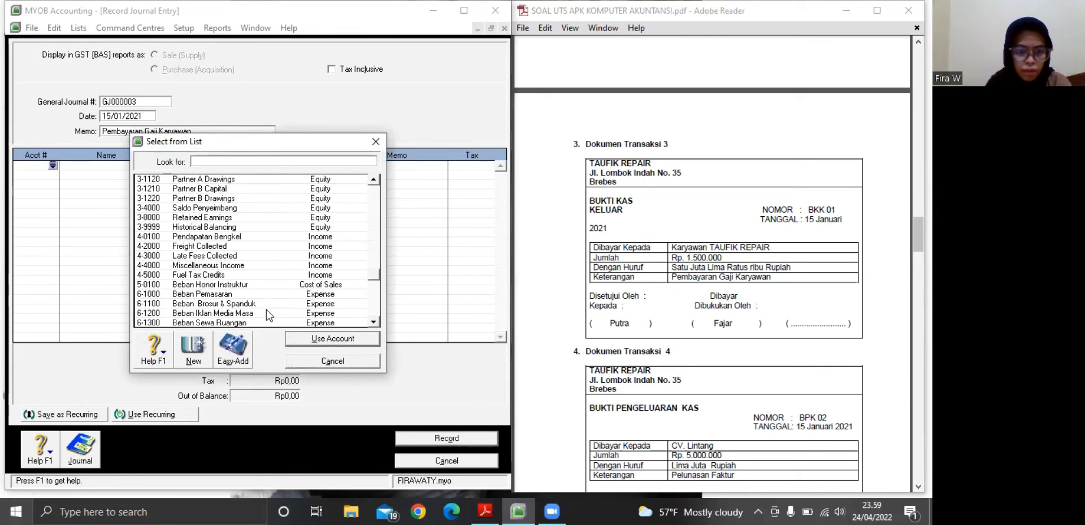
pyautogui.click(373, 322)
pyautogui.click(373, 322)
pyautogui.click(373, 322)
pyautogui.click(373, 322)
pyautogui.click(373, 322)
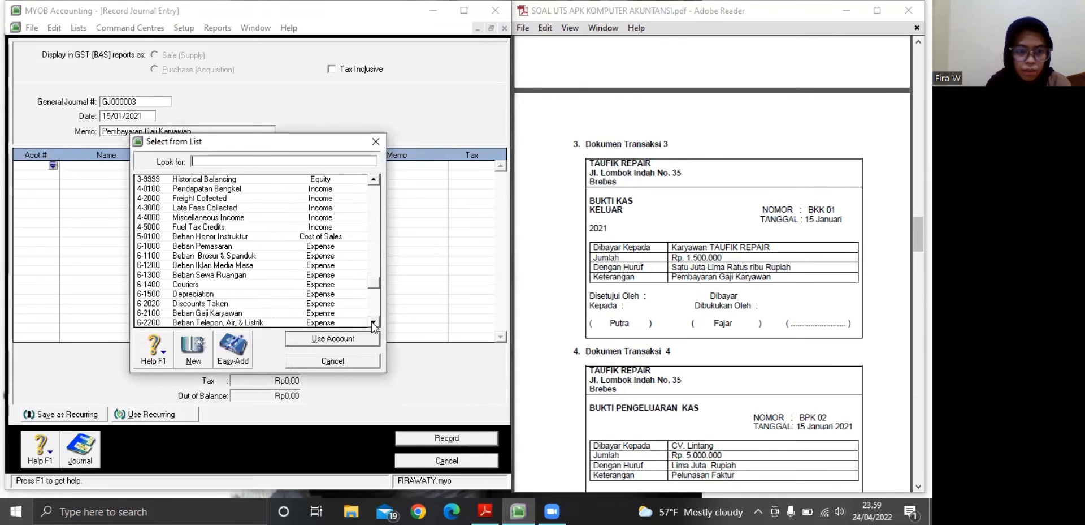
pyautogui.click(373, 322)
pyautogui.click(373, 322)
pyautogui.click(373, 323)
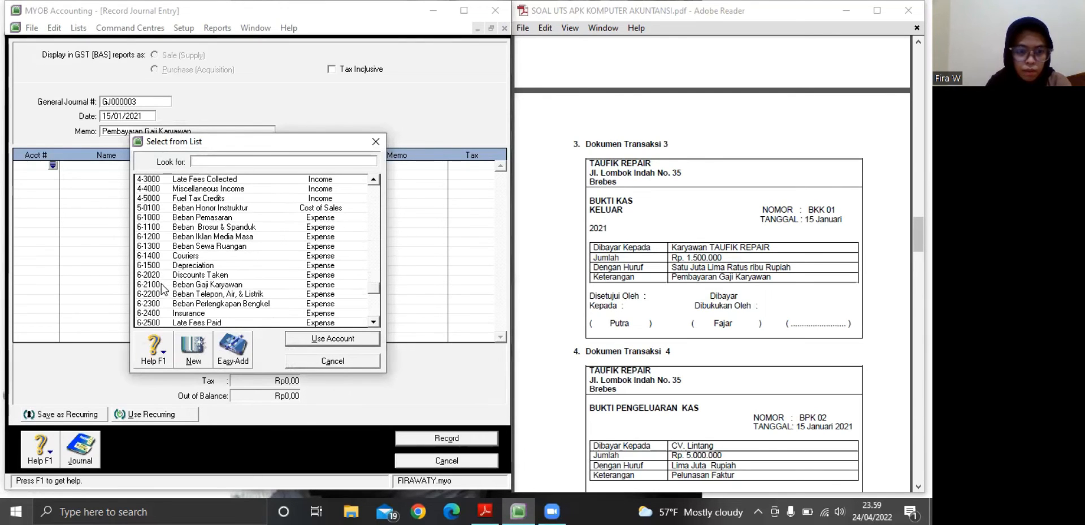
pyautogui.write('6-2100')
pyautogui.click(331, 339)
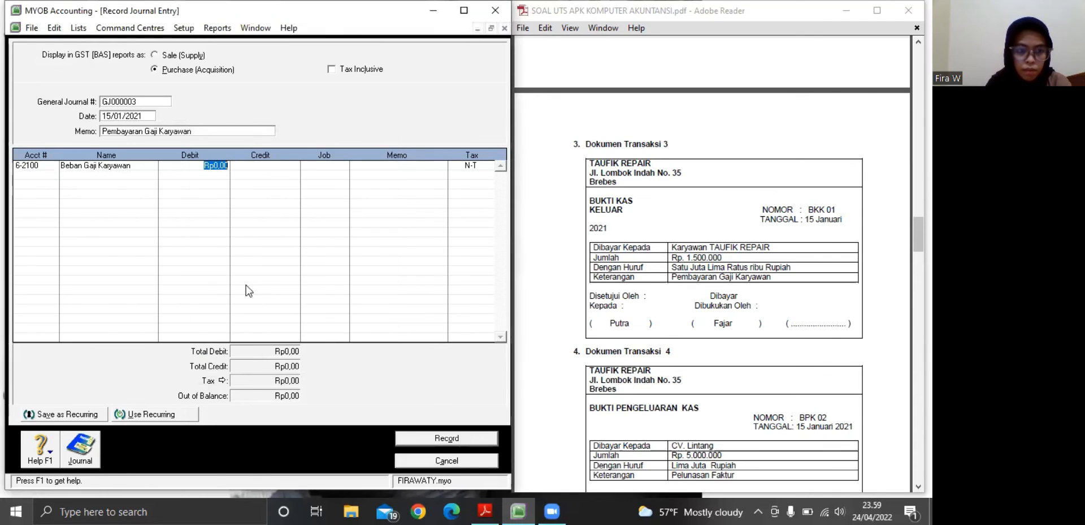
# Assign account 1-1101 Kas Ditangan to the second line of journal entry GJ000003
pyautogui.click(53, 174)
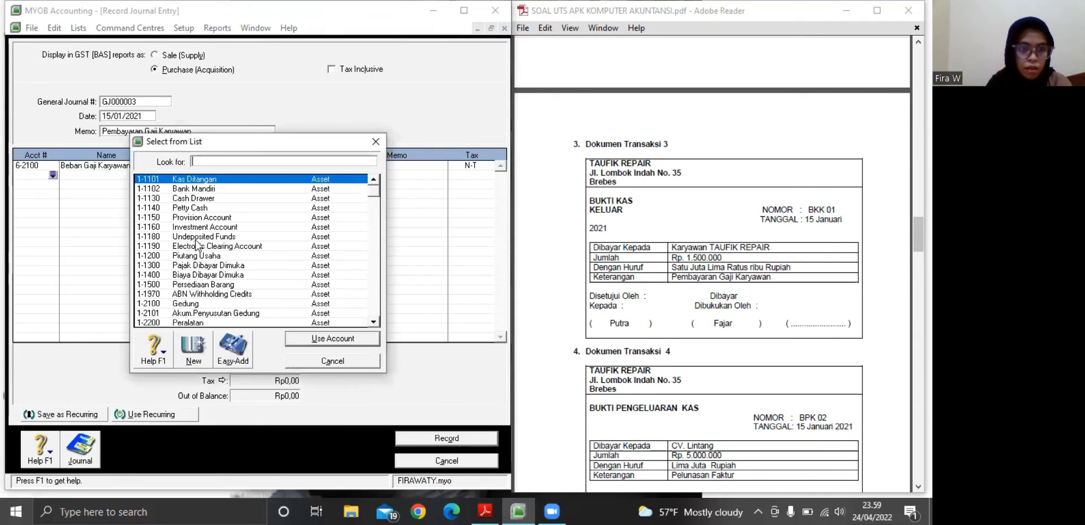
pyautogui.click(203, 182)
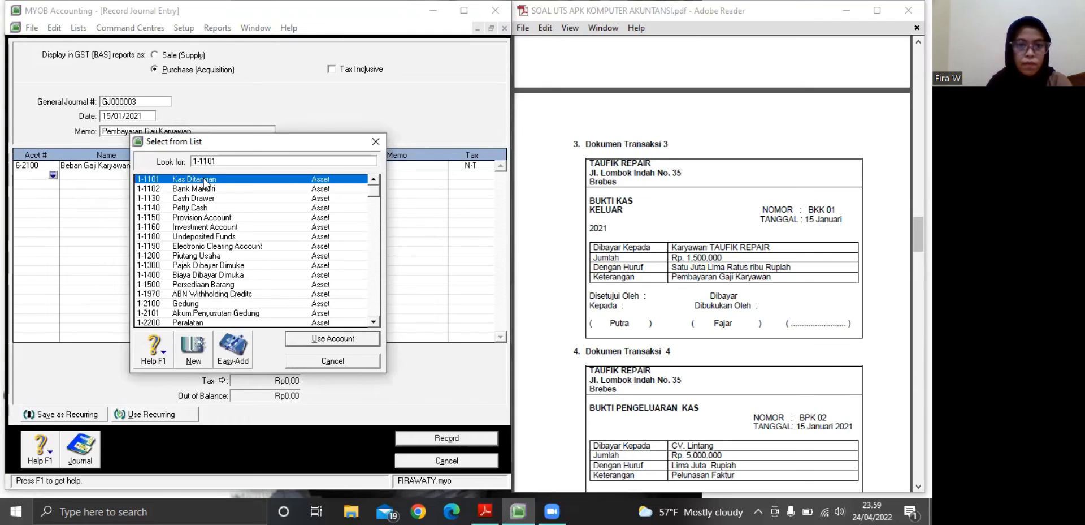
pyautogui.click(331, 340)
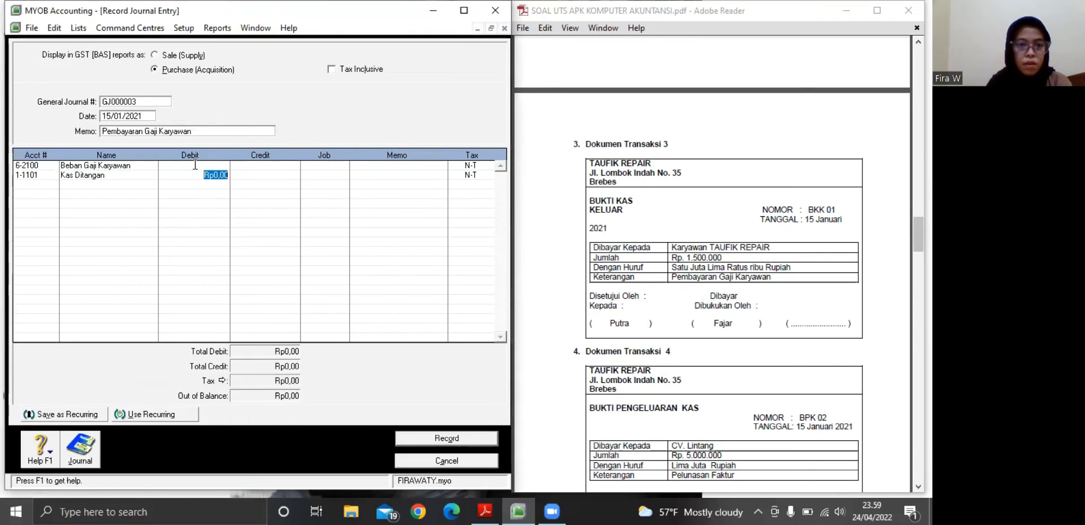
# Debit Beban Gaji Karyawan with Rp1.500.000 on the first journal line
pyautogui.press('Up')
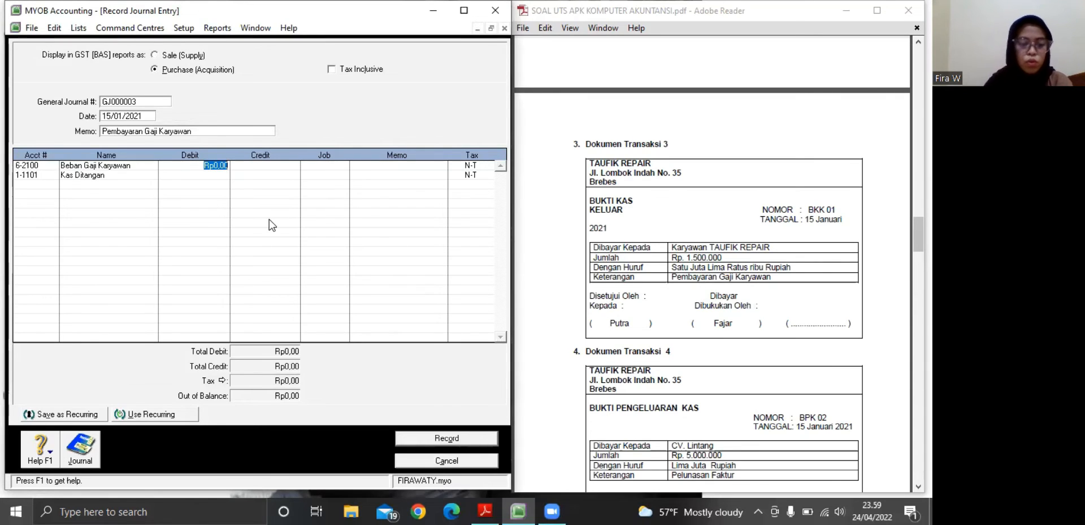
pyautogui.write('1.500.')
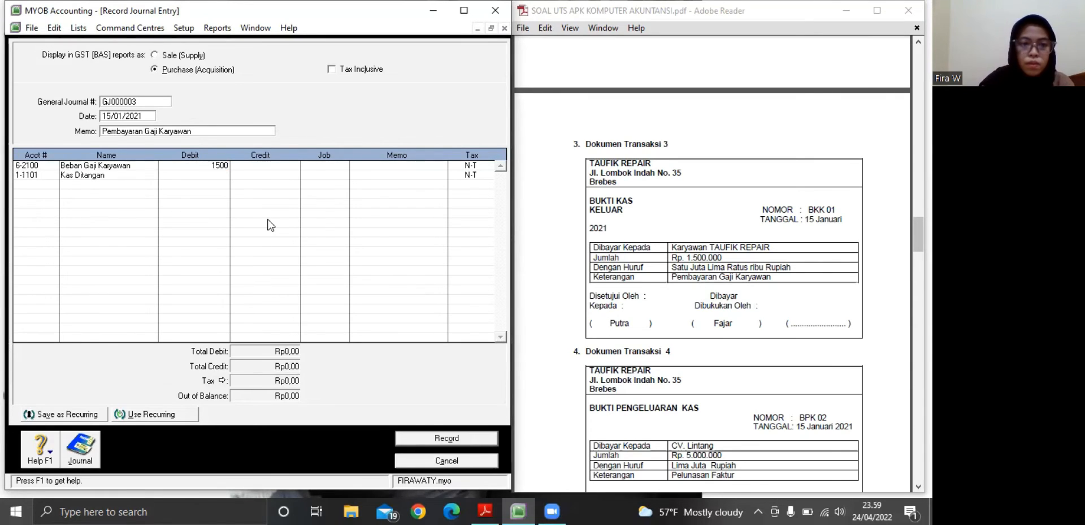
pyautogui.write('00000')
pyautogui.press('Return')
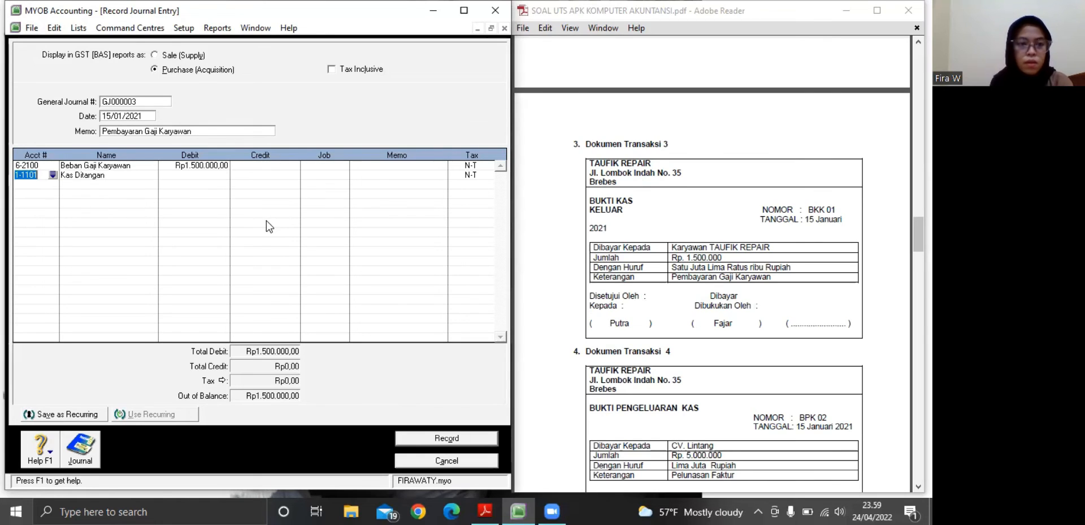
# Credit Kas Ditangan with Rp1.500.000 on the second line and record the journal entry
pyautogui.click(288, 174)
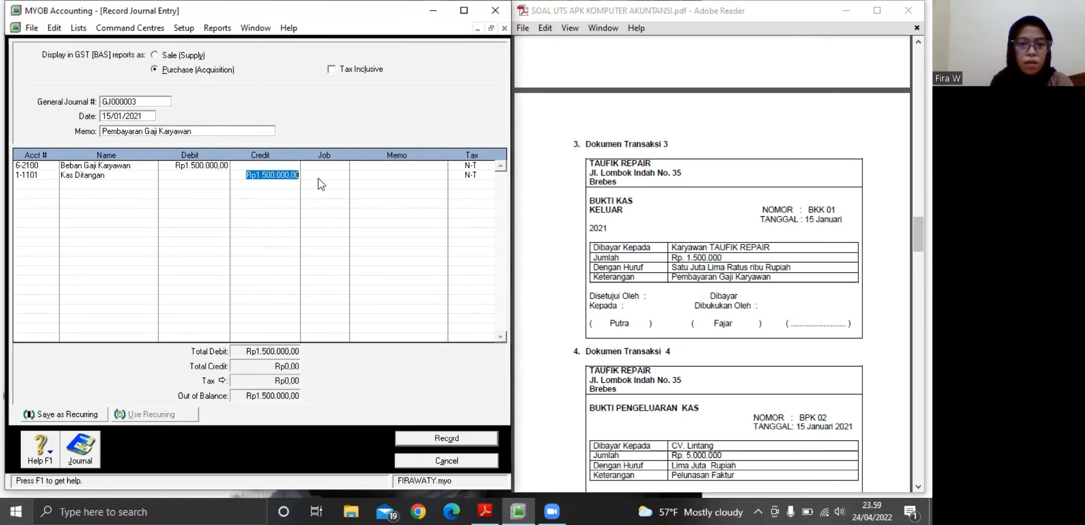
pyautogui.press('Tab')
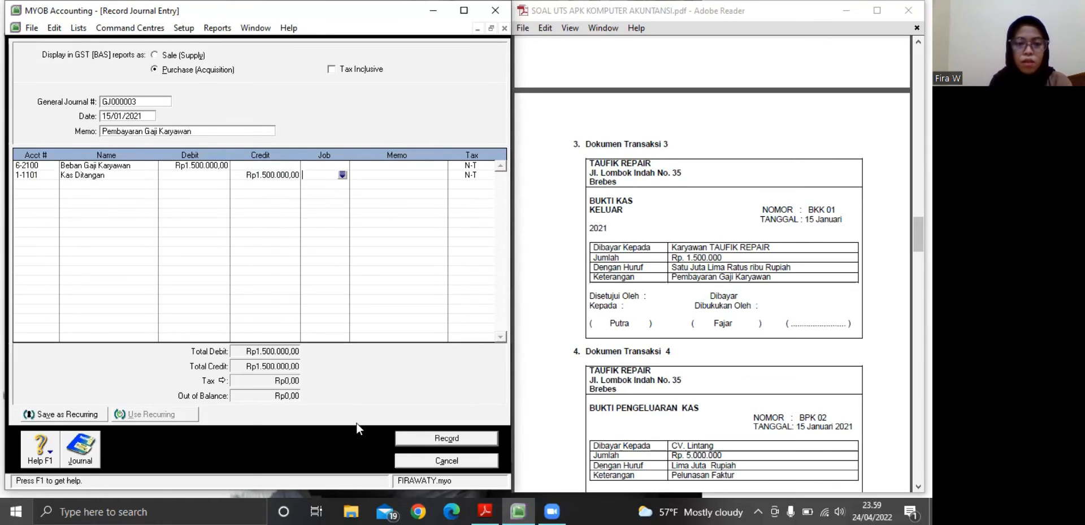
pyautogui.click(427, 438)
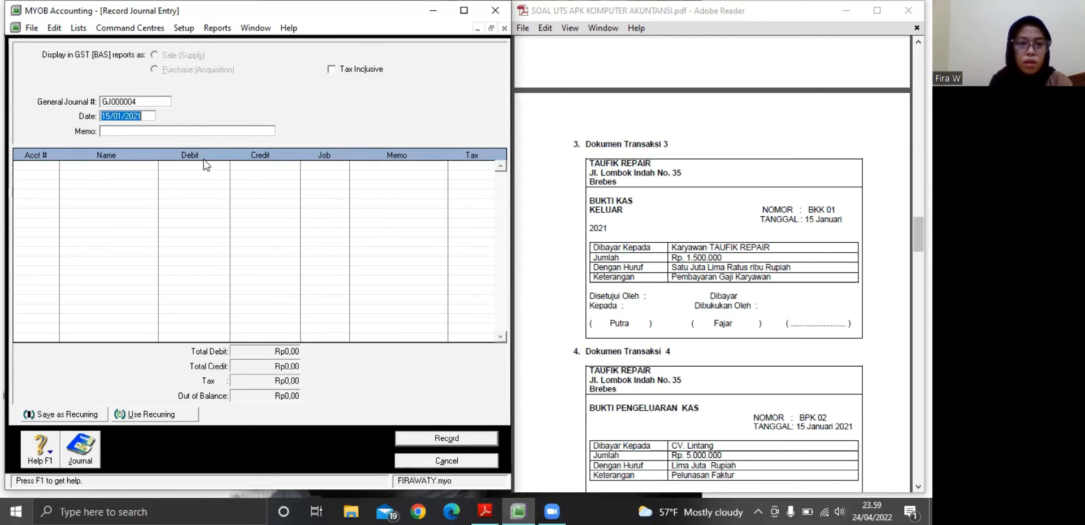
# Enter the memo "Pelunasan Faktur" for journal entry GJ000004, based on Dokumen Transaksi 4 in the PDF
pyautogui.click(112, 131)
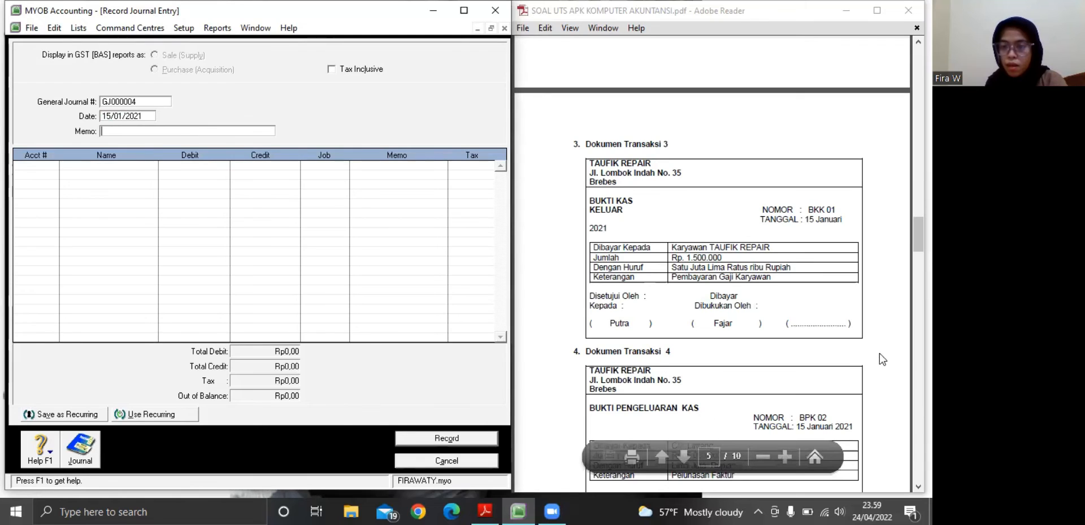
pyautogui.click(723, 283)
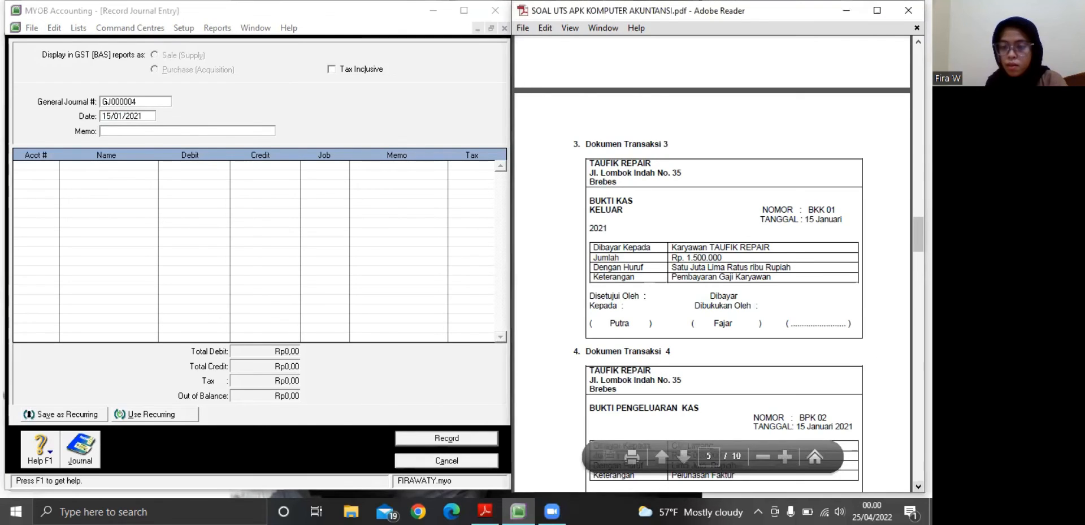
pyautogui.scroll(-2, 717, 283)
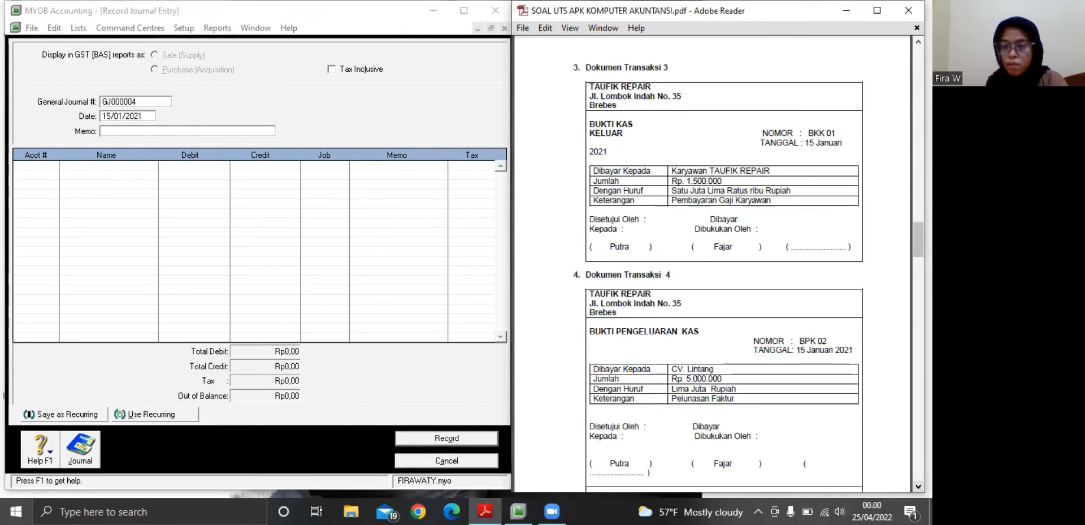
pyautogui.scroll(-3, 881, 447)
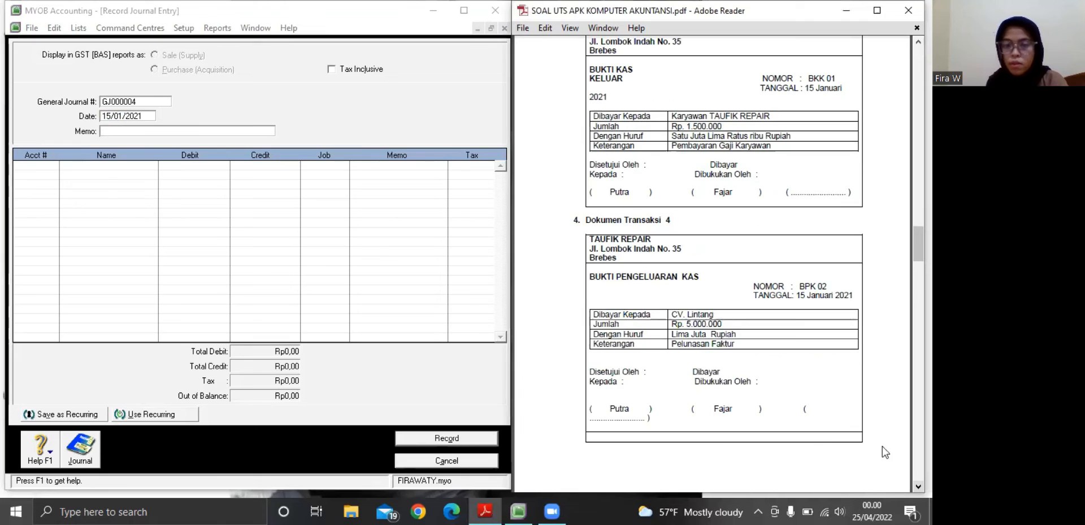
pyautogui.click(158, 130)
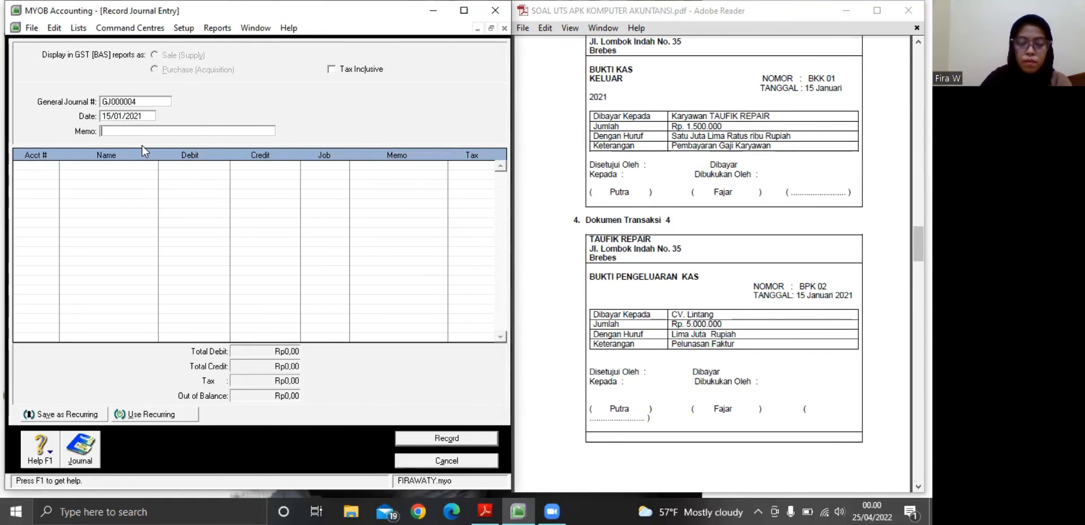
pyautogui.write('Pelunasan Faktur')
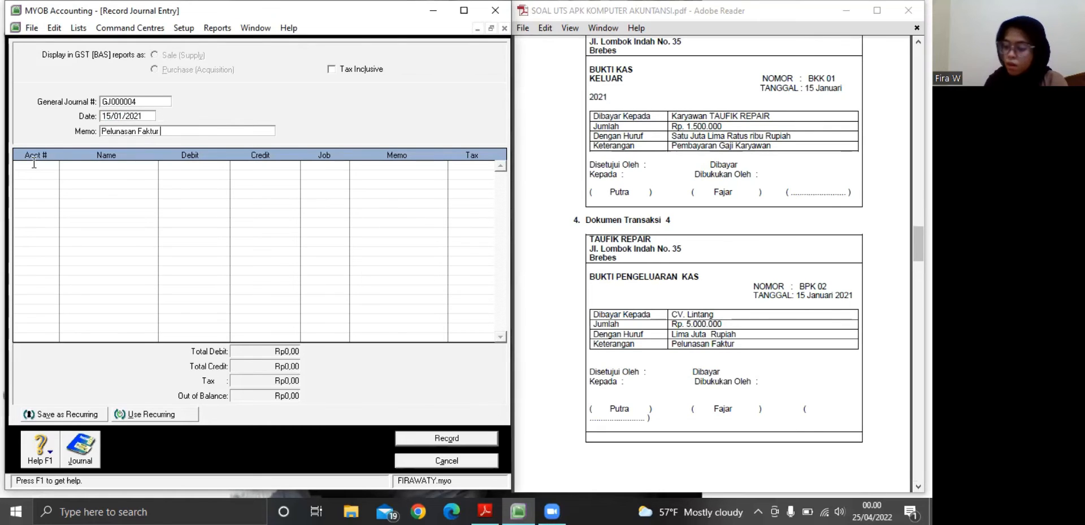
# Assign account 1-1101 Kas Ditangan to the first line of journal entry GJ000004
pyautogui.click(34, 163)
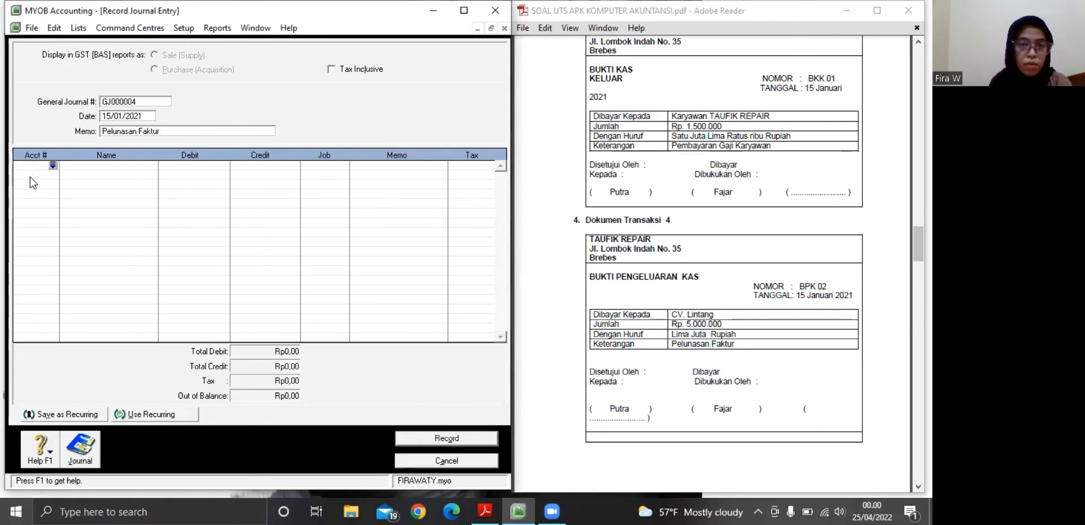
pyautogui.click(52, 165)
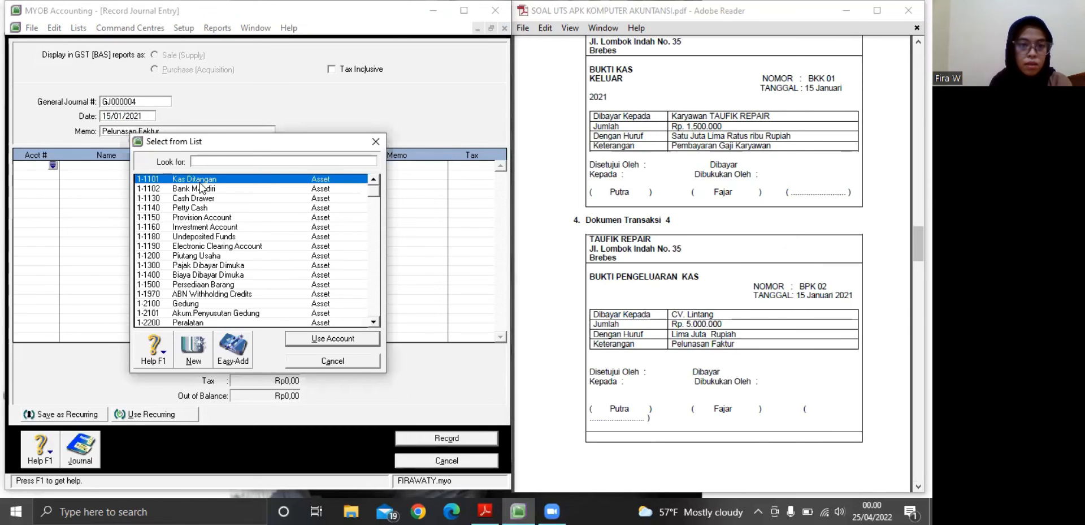
pyautogui.click(320, 338)
pyautogui.click(105, 219)
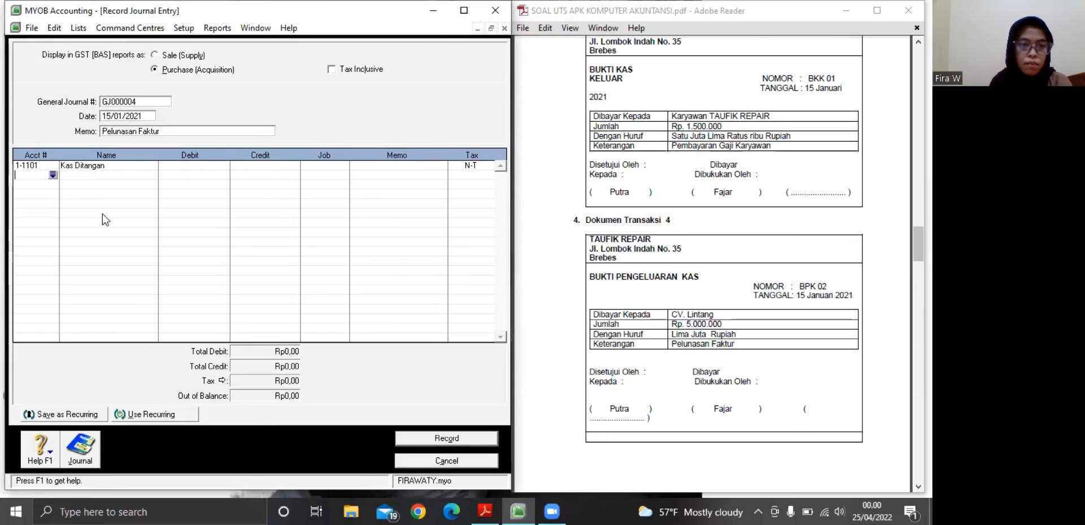
# Assign account 1-1200 Piutang Usaha to the second line of journal entry GJ000004, accepting the linked receivable account
pyautogui.click(53, 175)
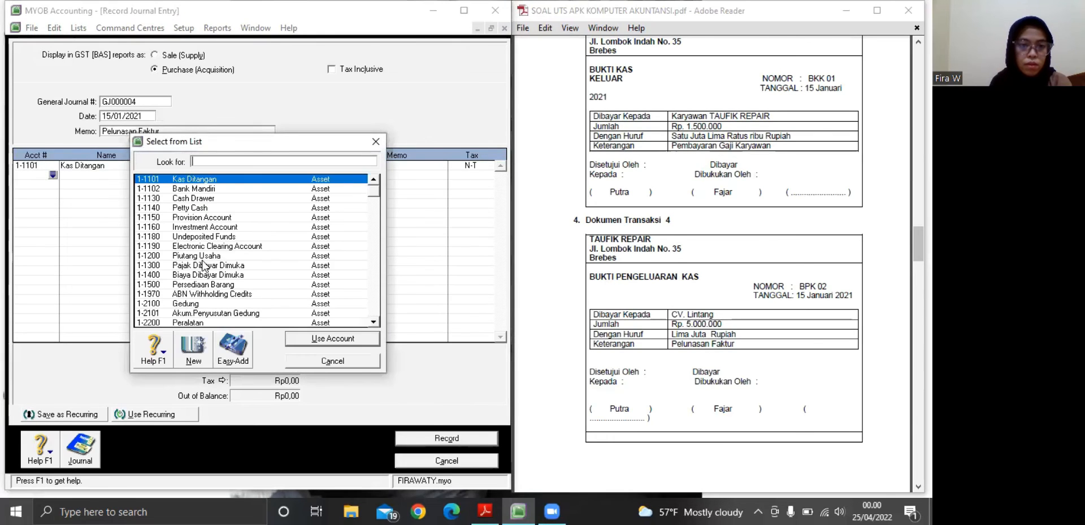
pyautogui.click(208, 256)
pyautogui.click(315, 339)
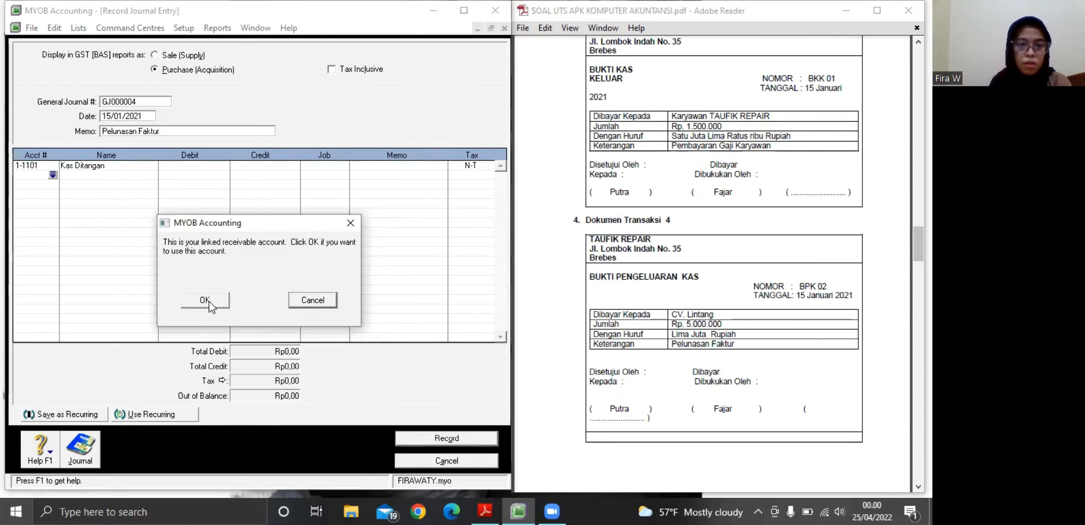
pyautogui.click(205, 299)
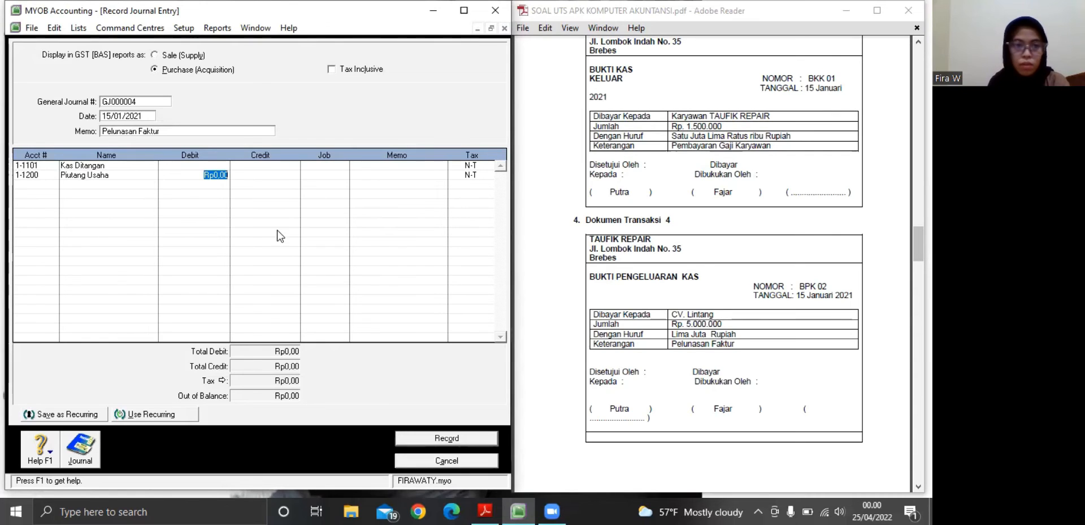
# Debit Kas Ditangan with Rp5.000.000 on the first line of journal entry GJ000004
pyautogui.click(210, 164)
pyautogui.write('5')
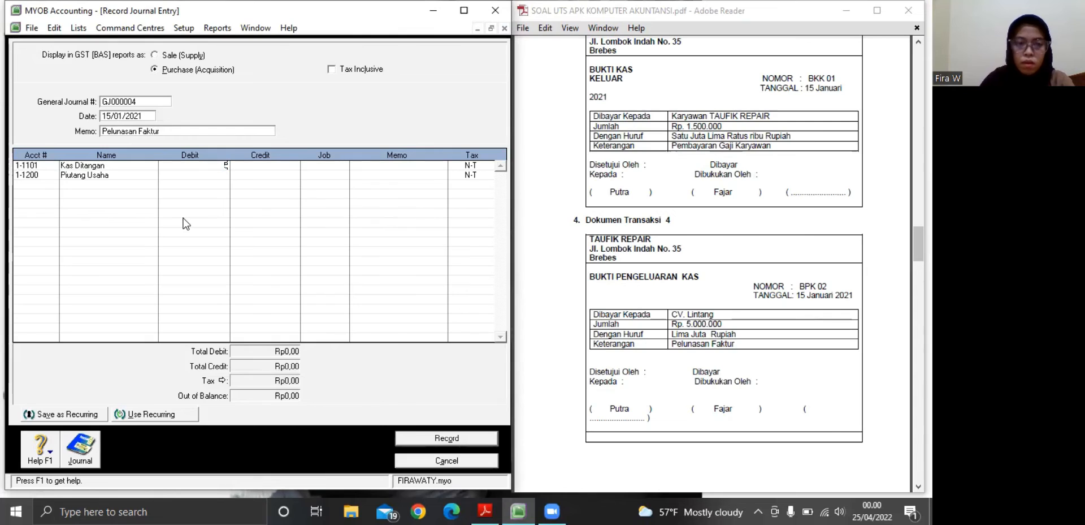
pyautogui.write('.000')
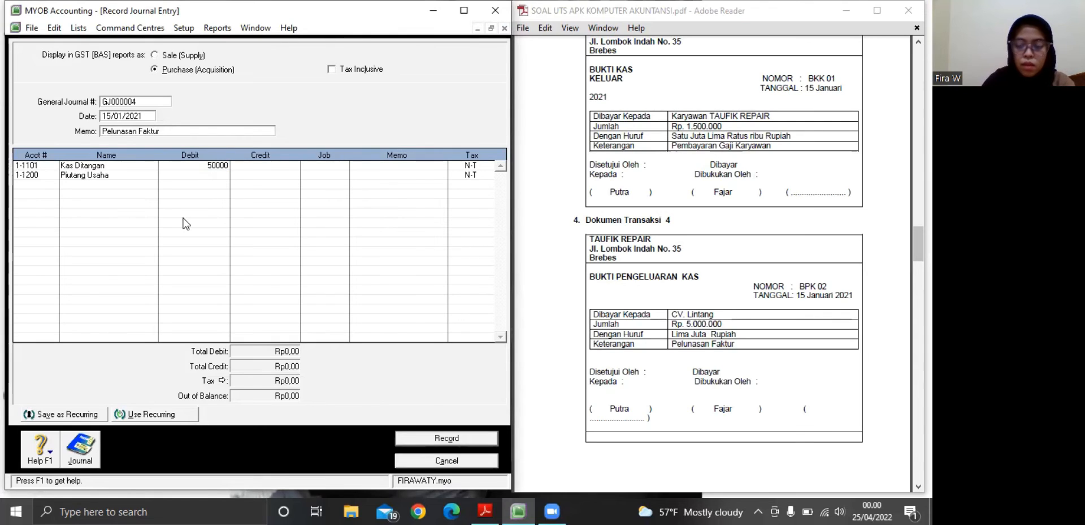
pyautogui.write('.000')
pyautogui.press('Return')
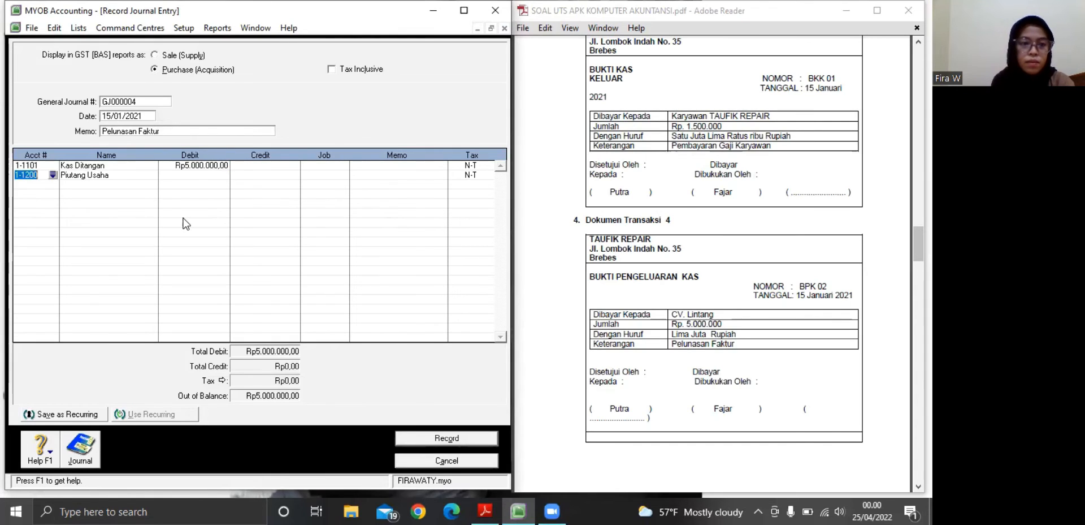
# Credit Piutang Usaha with Rp5.000.000 on the second line and record journal entry GJ000004
pyautogui.click(259, 175)
pyautogui.press('Tab')
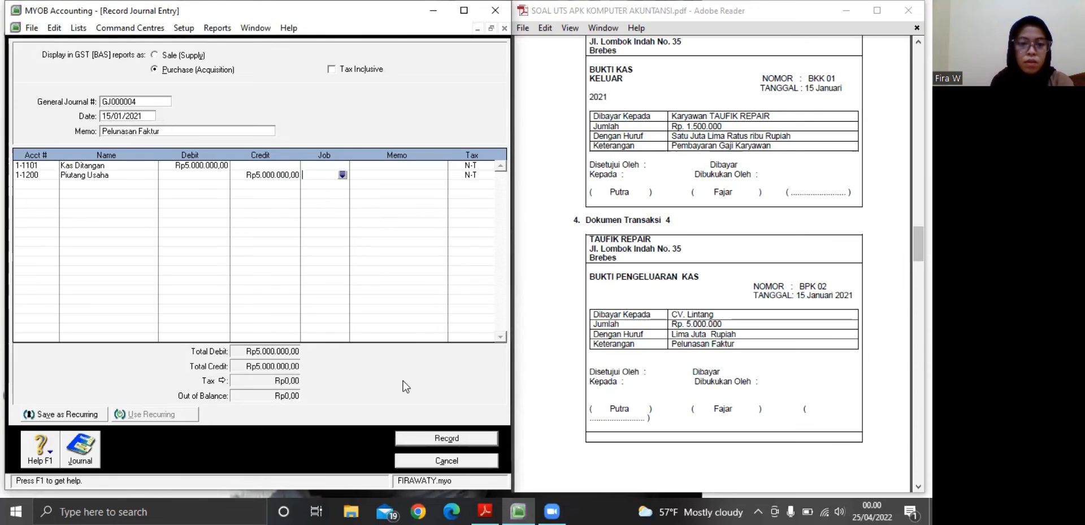
pyautogui.click(443, 438)
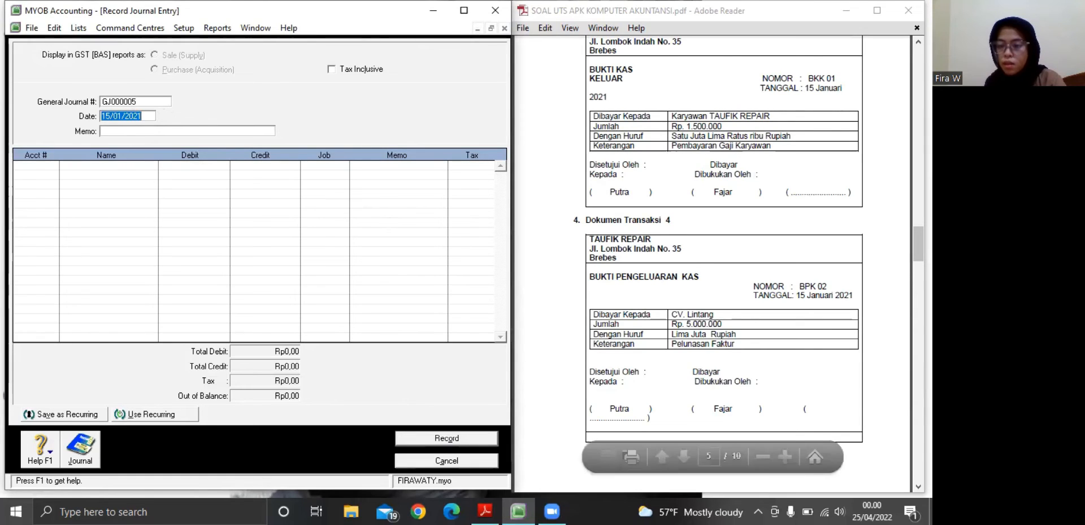
# Enter the memo "Pelunasan Faktur" for journal entry GJ000005, based on Dokumen Transaksi 5 in the PDF
pyautogui.click(919, 486)
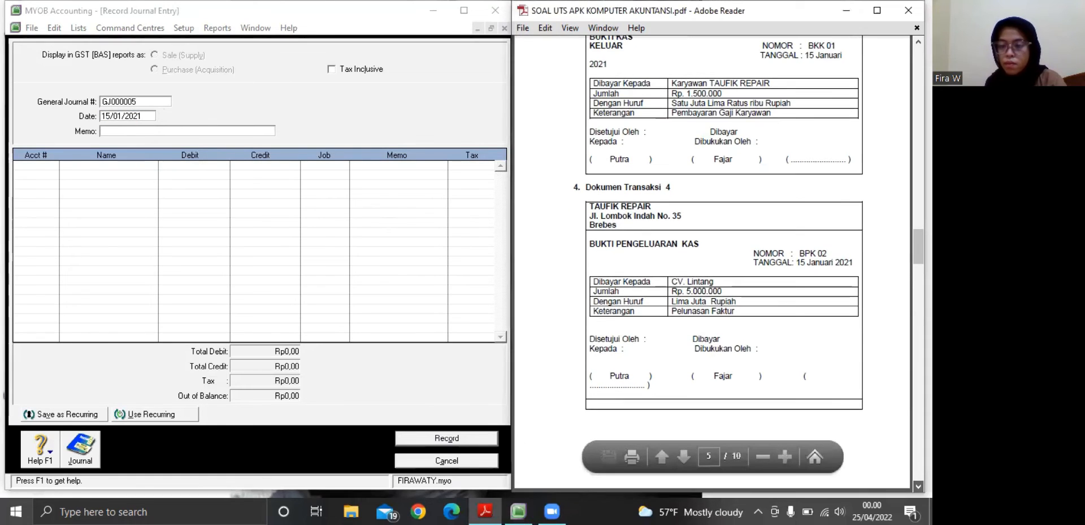
pyautogui.scroll(-3, 919, 485)
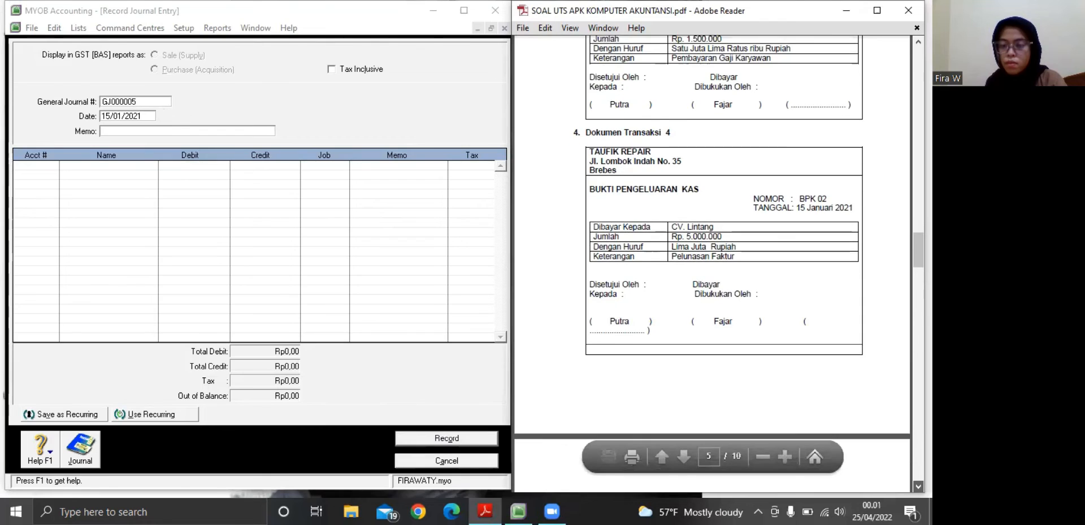
pyautogui.scroll(-2, 712, 255)
pyautogui.scroll(-2, 712, 254)
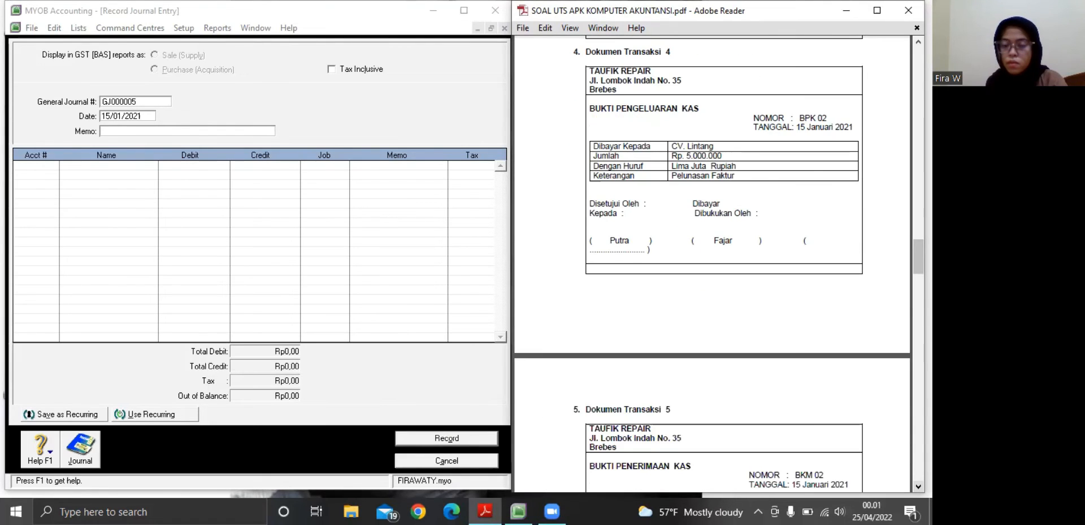
pyautogui.scroll(-6, 712, 255)
pyautogui.scroll(-4, 712, 254)
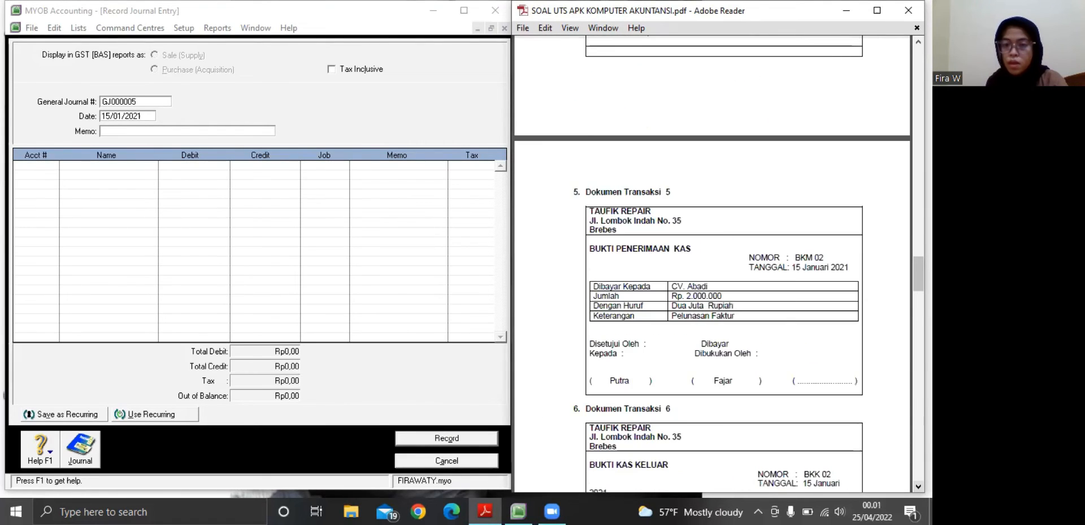
pyautogui.scroll(-2, 712, 254)
pyautogui.scroll(-1, 712, 255)
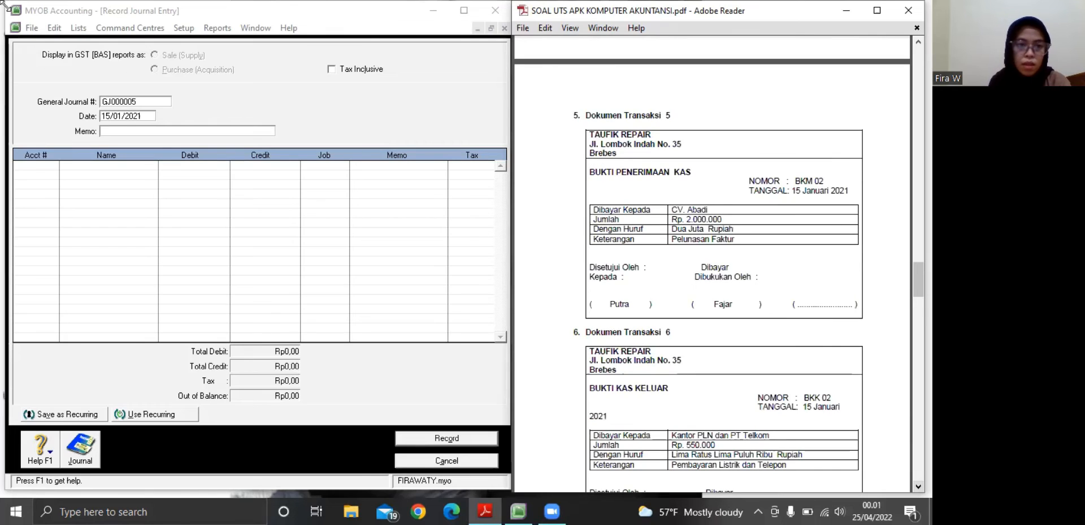
pyautogui.click(119, 140)
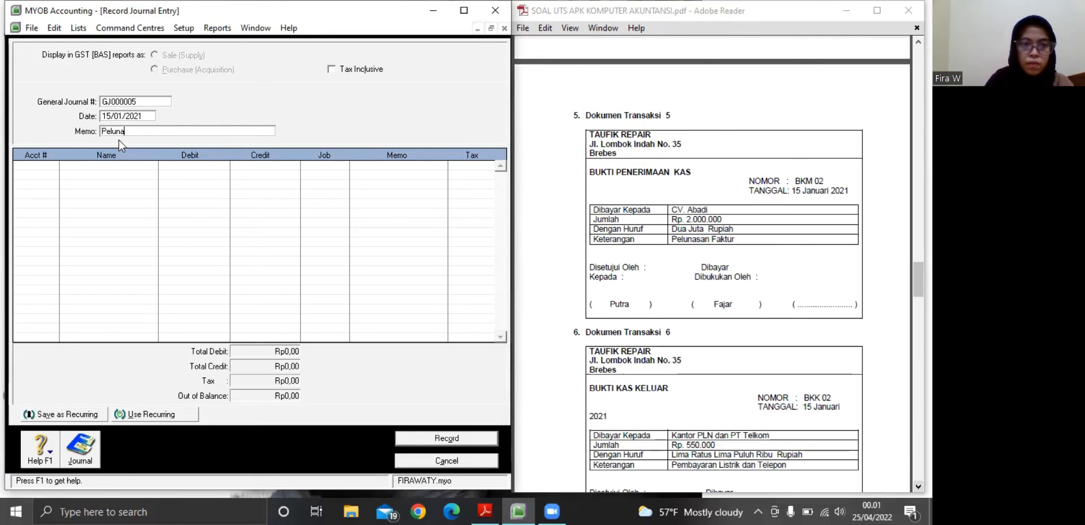
pyautogui.write('F')
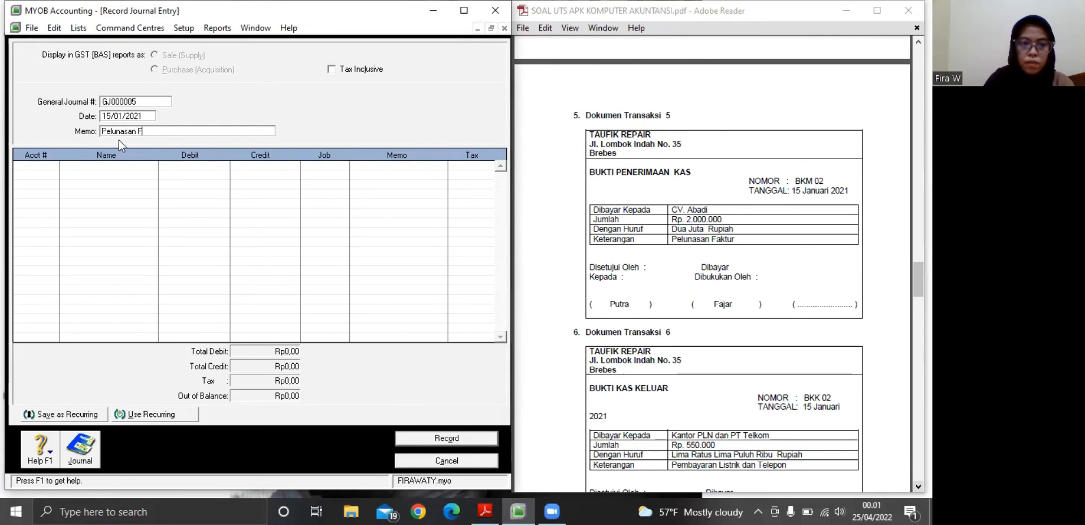
pyautogui.write('aktur')
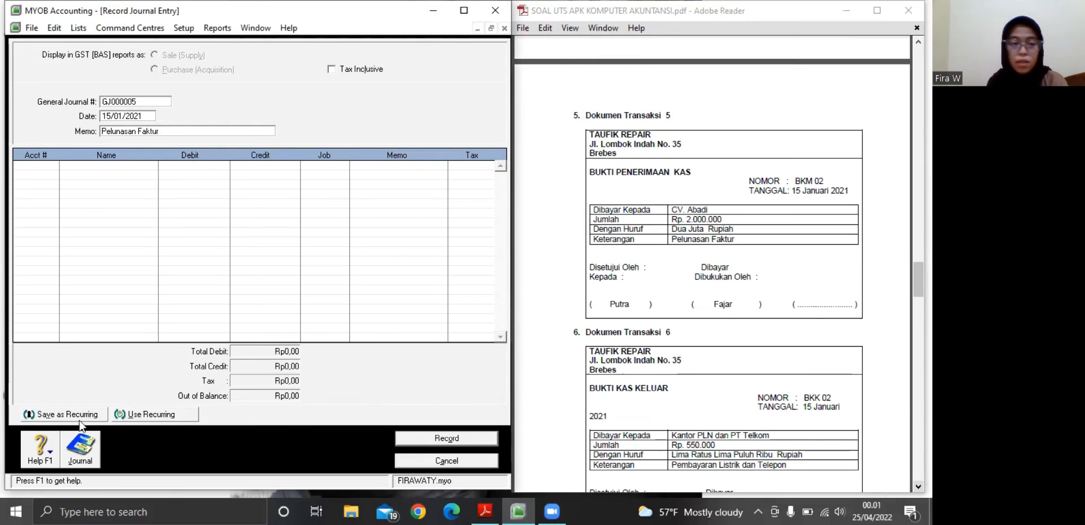
# Assign accounts 1-1101 Kas Ditangan and 1-1200 Piutang Usaha to the first and second lines of journal entry GJ000005
pyautogui.click(40, 169)
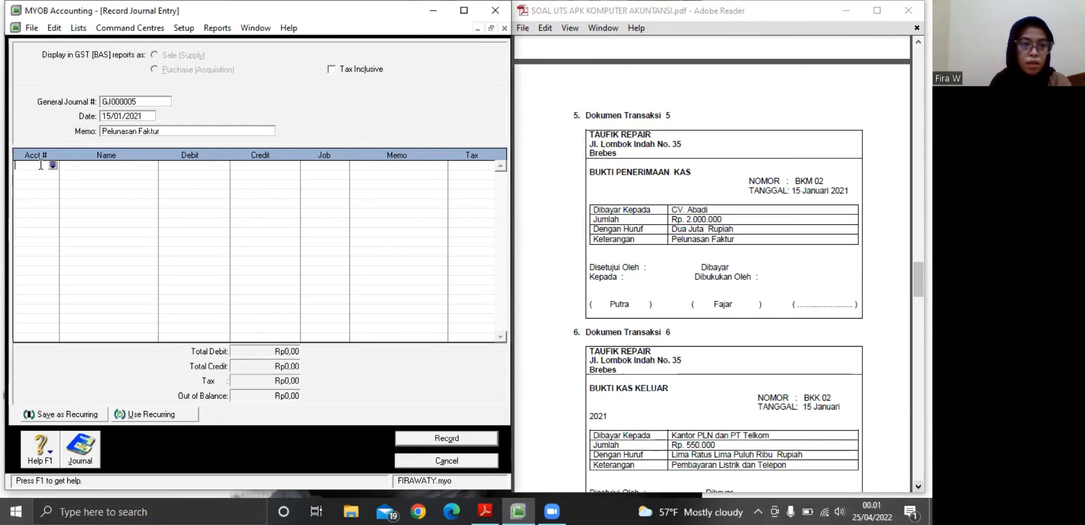
pyautogui.click(53, 165)
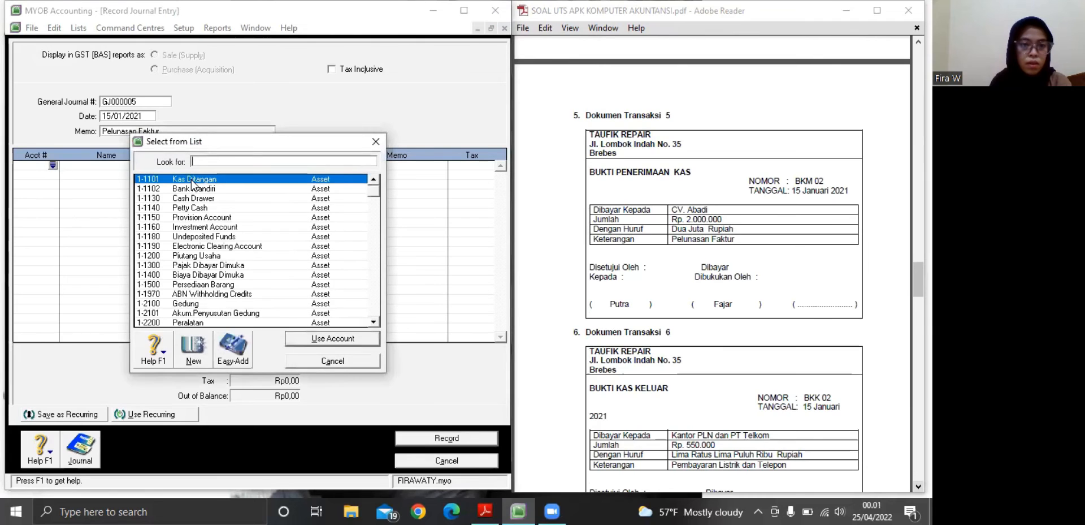
pyautogui.click(333, 339)
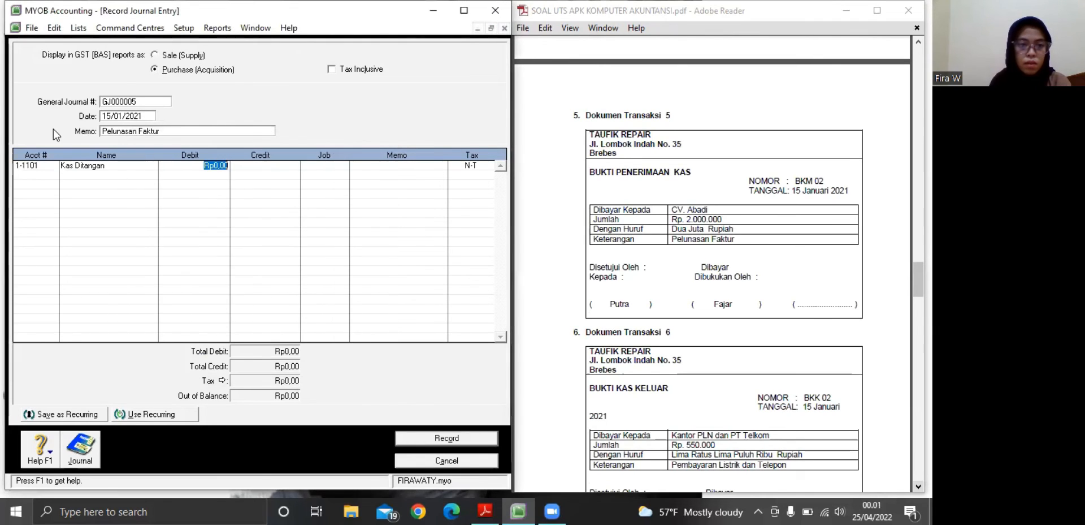
pyautogui.click(22, 174)
pyautogui.click(53, 175)
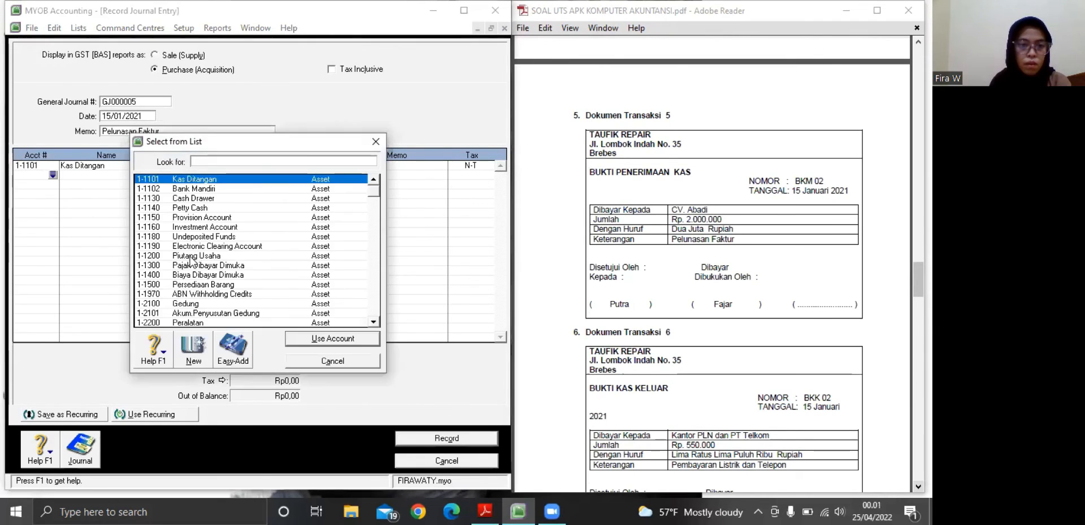
pyautogui.click(191, 257)
pyautogui.click(333, 338)
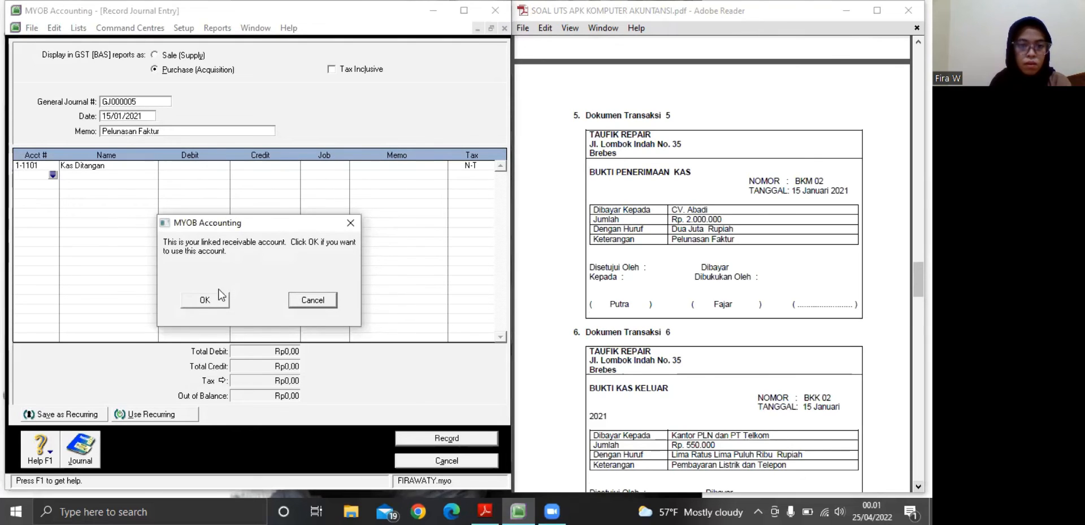
pyautogui.press('Return')
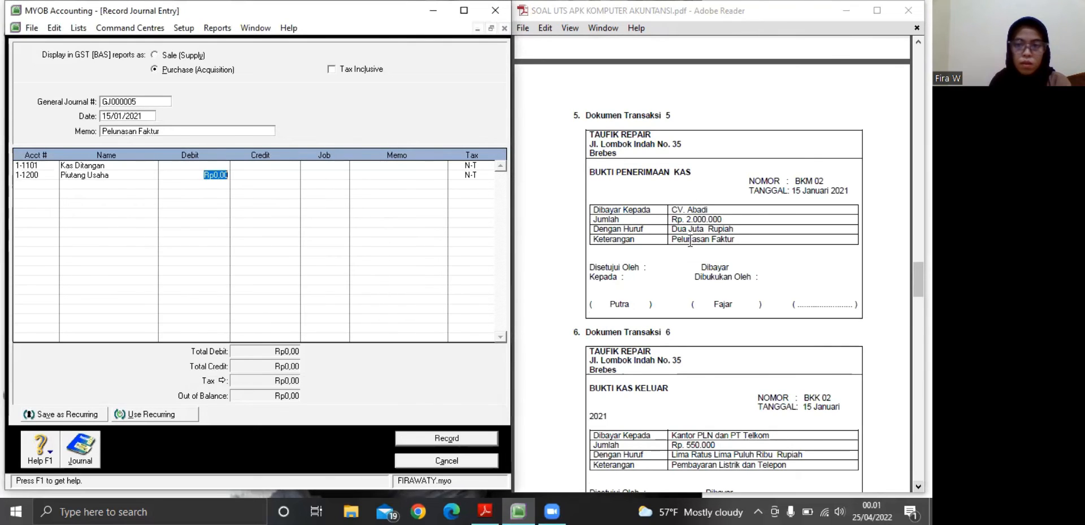
# Debit Kas Ditangan with Rp2.000.000 on the first line of journal entry GJ000005
pyautogui.click(207, 165)
pyautogui.write('4')
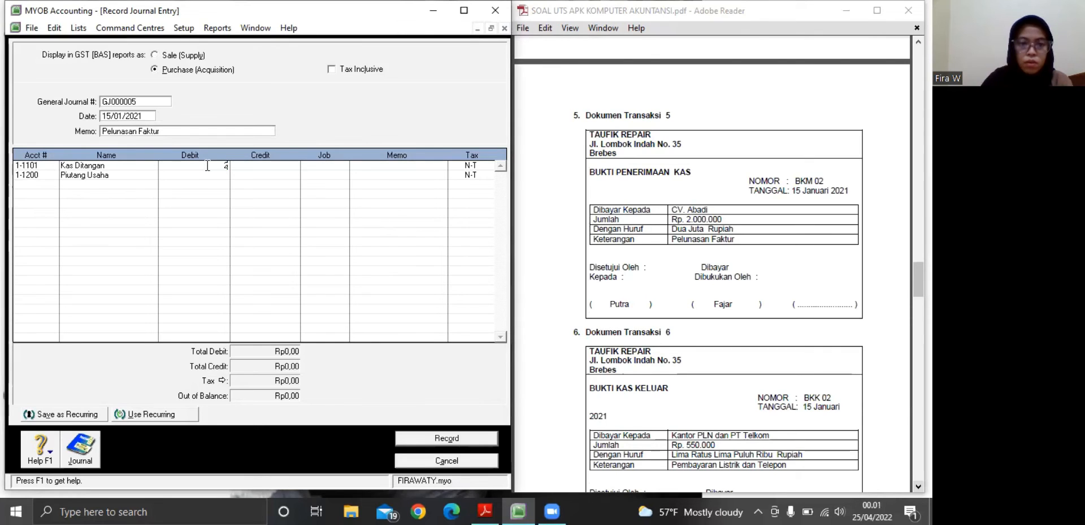
pyautogui.write('000000')
pyautogui.press('Return')
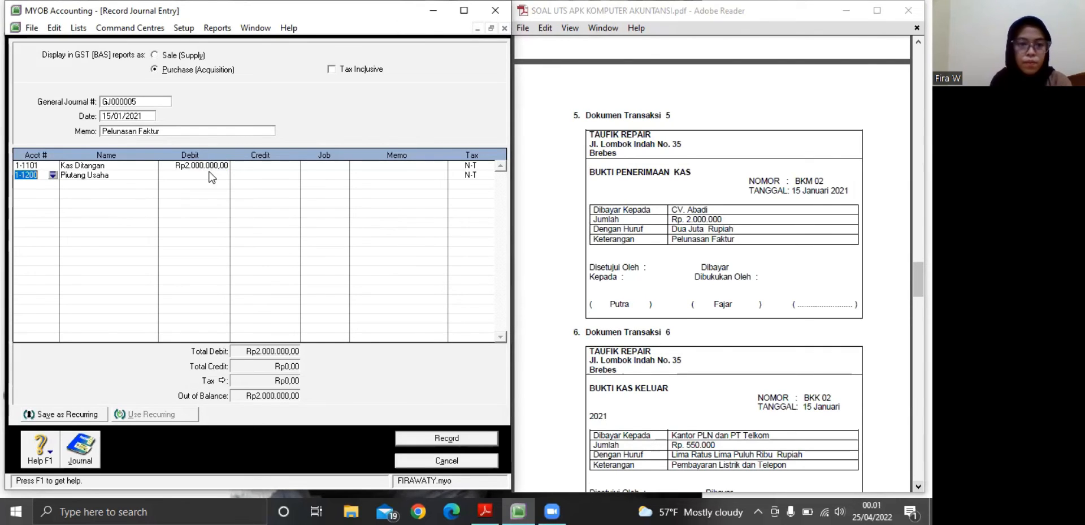
# Credit Piutang Usaha with Rp2.000.000 on the second line and record journal entry GJ000005
pyautogui.click(253, 175)
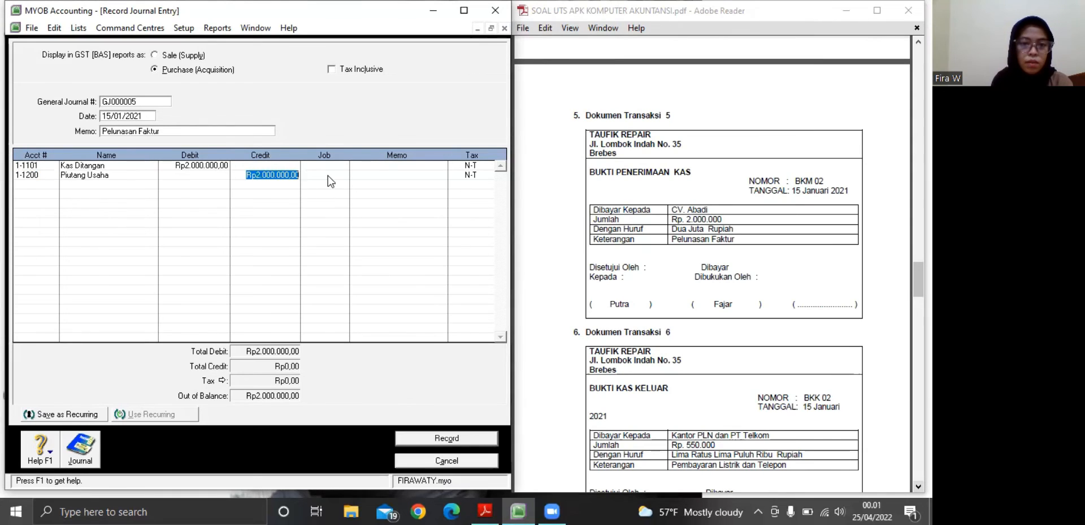
pyautogui.press('Tab')
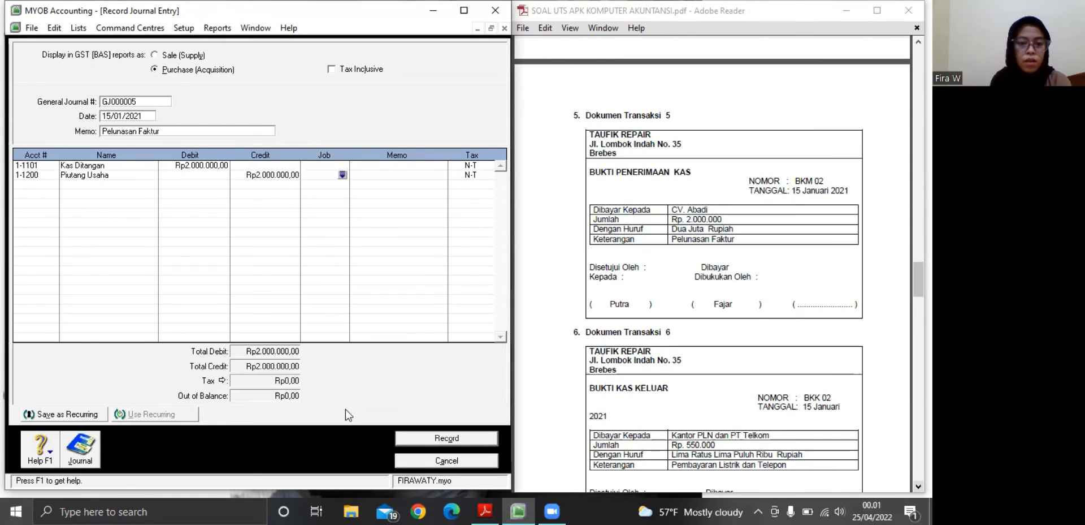
pyautogui.click(443, 438)
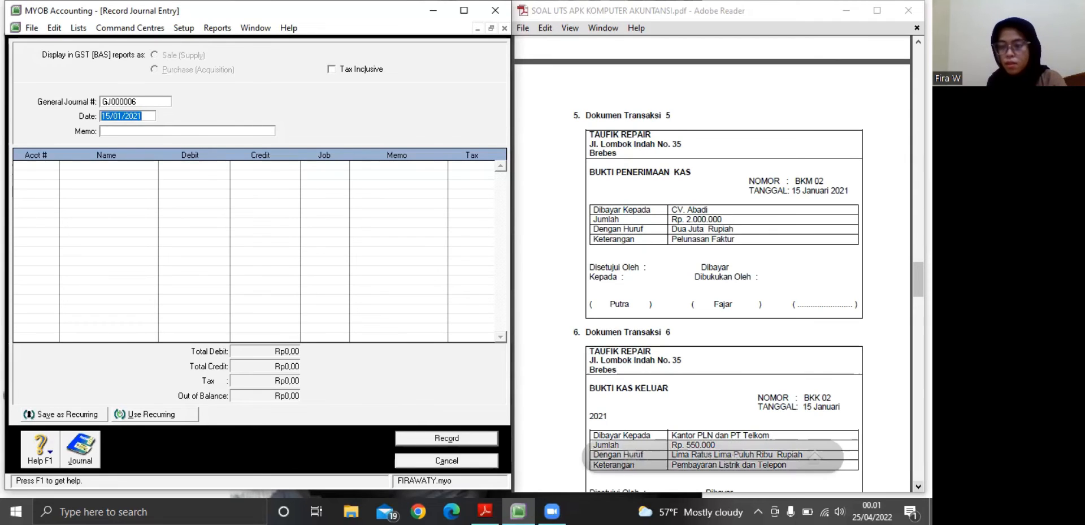
# Enter the memo "Pembayaran Listrik dan Telepon" for journal entry GJ000006, based on Dokumen Transaksi 6 in the PDF
pyautogui.click(918, 487)
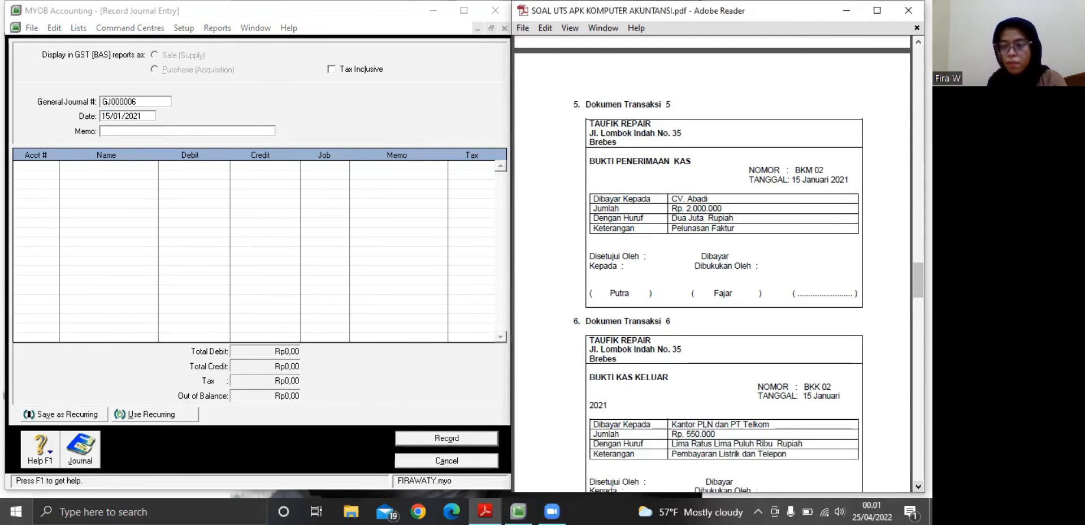
pyautogui.scroll(-2, 712, 264)
pyautogui.scroll(-5, 663, 263)
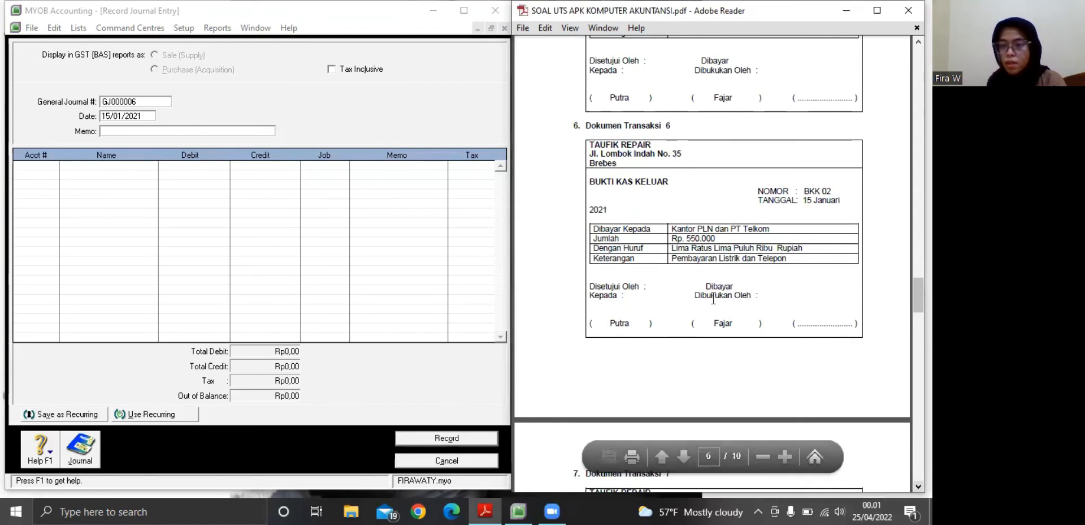
pyautogui.click(108, 130)
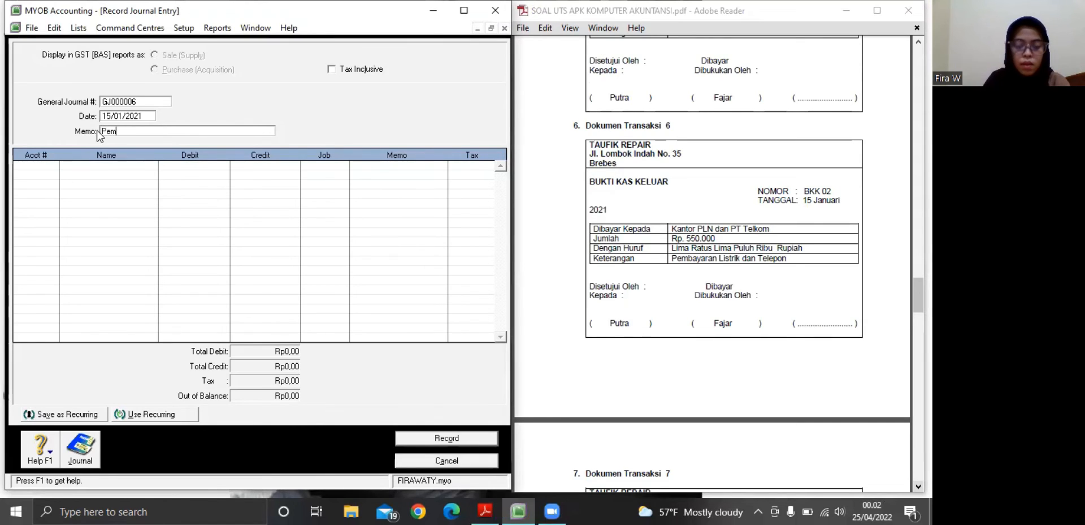
pyautogui.write('Pembayaran')
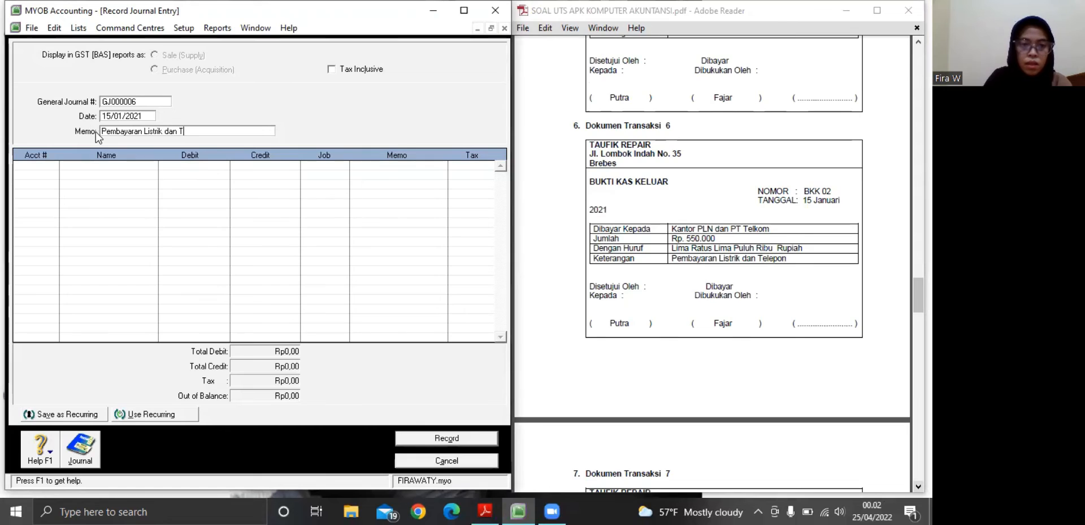
pyautogui.write('Listrik dan Telepon')
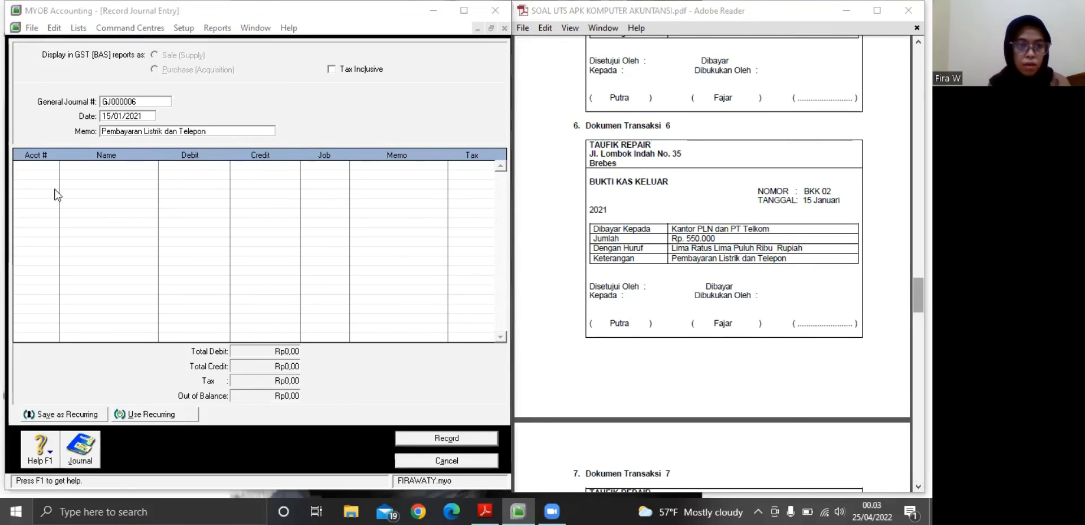
# Assign account 6-2200 Beban Telepon, Air, & Listrik to the first line of journal entry GJ000006
pyautogui.click(48, 169)
pyautogui.click(53, 165)
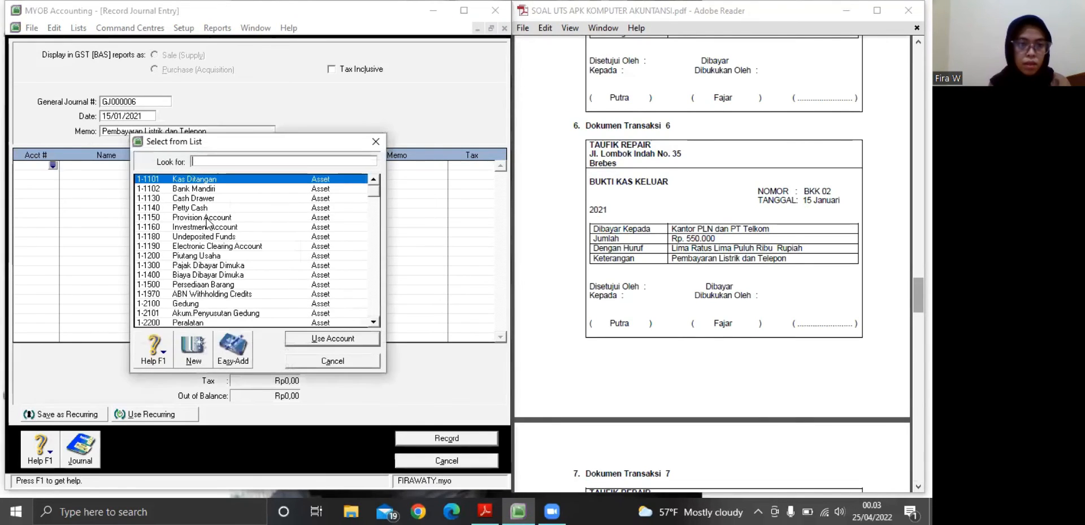
pyautogui.click(373, 224)
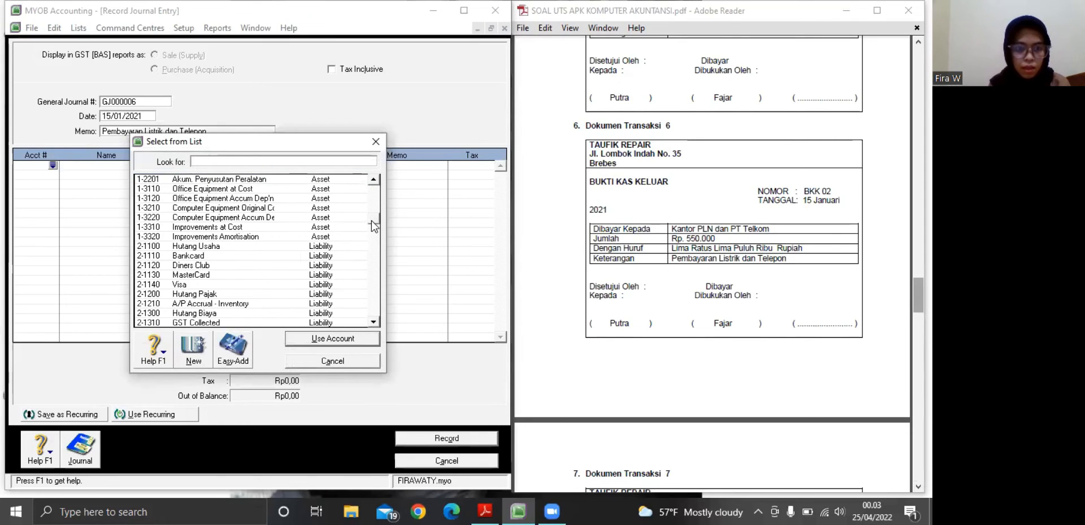
pyautogui.click(371, 234)
pyautogui.click(372, 234)
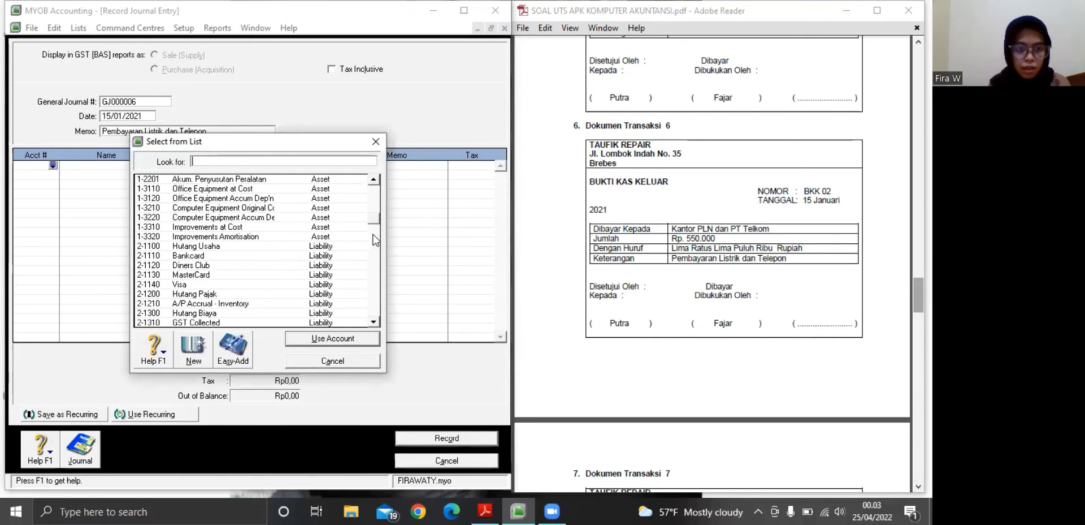
pyautogui.click(376, 199)
pyautogui.click(378, 274)
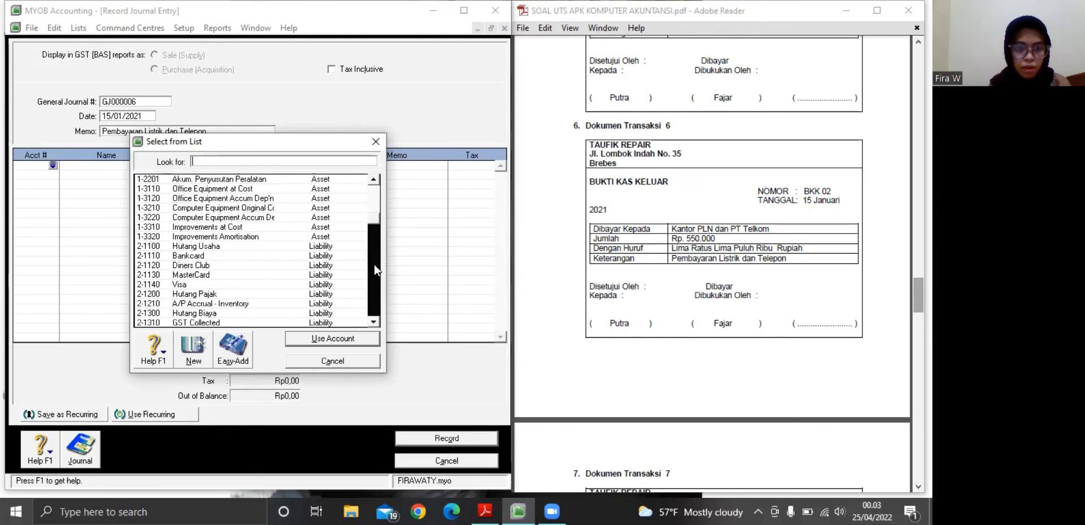
pyautogui.click(373, 276)
pyautogui.click(372, 277)
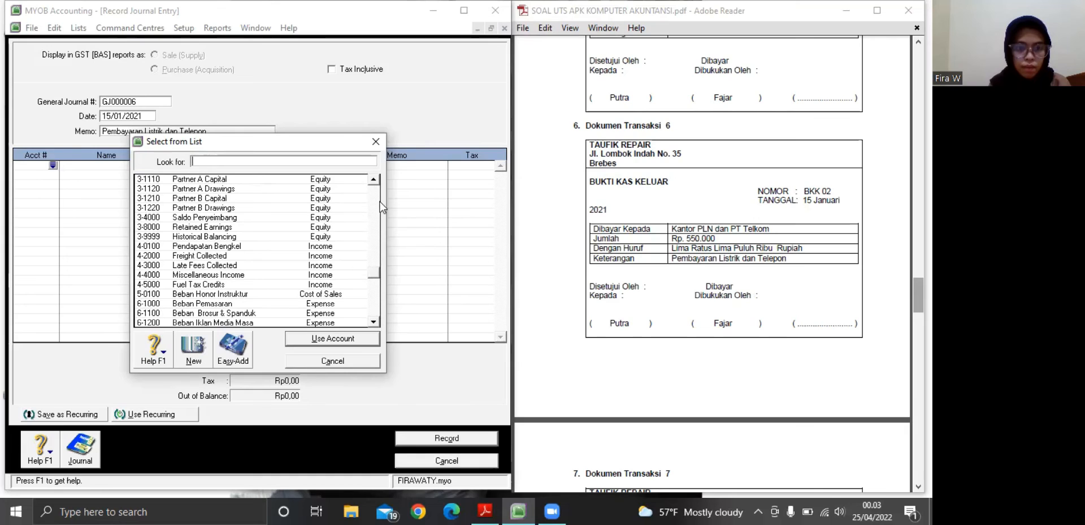
pyautogui.click(375, 180)
pyautogui.click(377, 180)
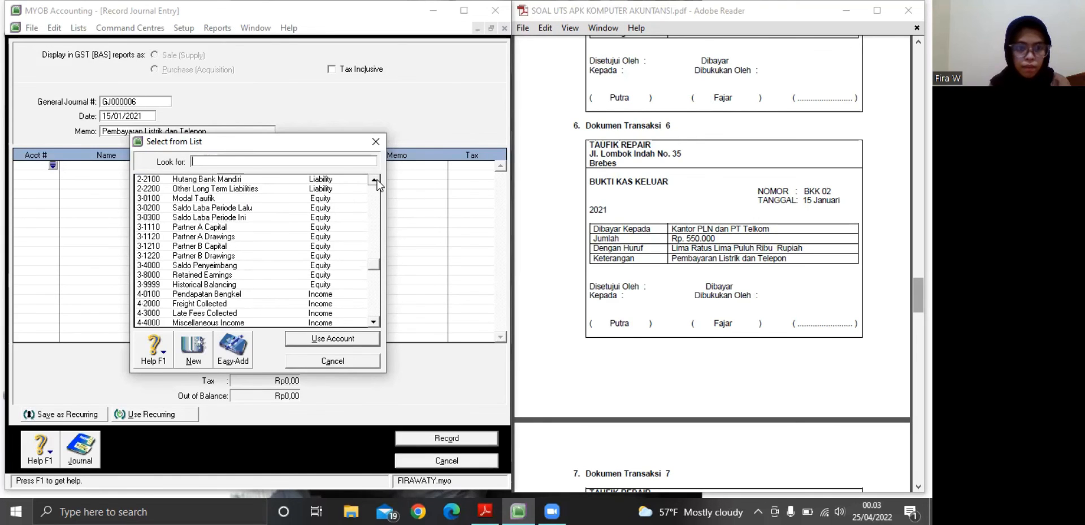
pyautogui.click(374, 323)
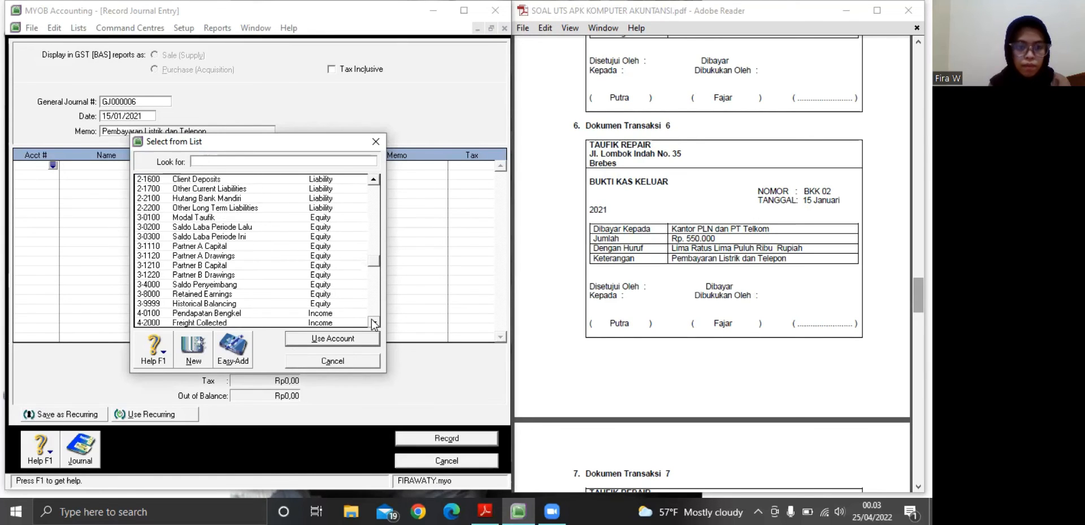
pyautogui.click(374, 321)
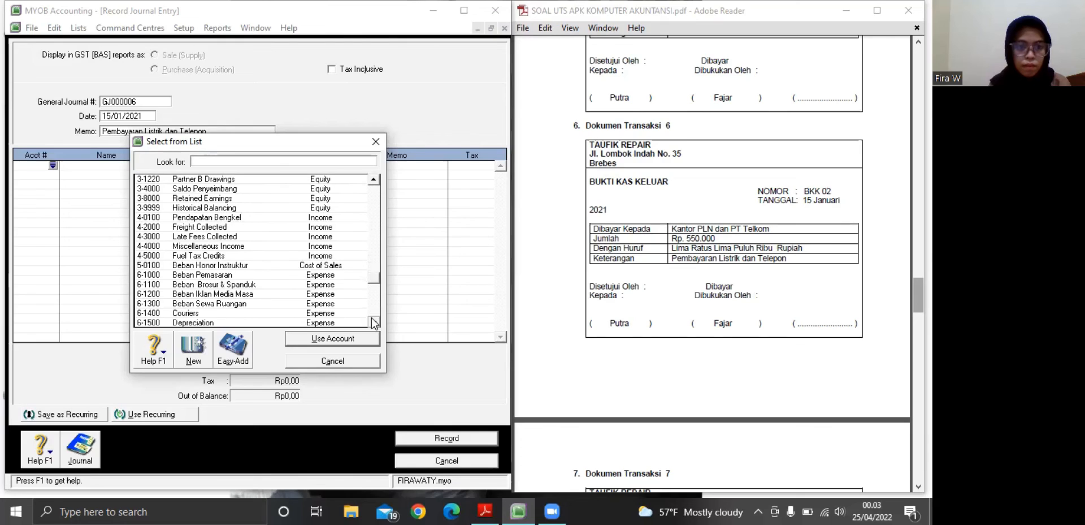
pyautogui.click(374, 321)
pyautogui.click(373, 321)
pyautogui.click(374, 321)
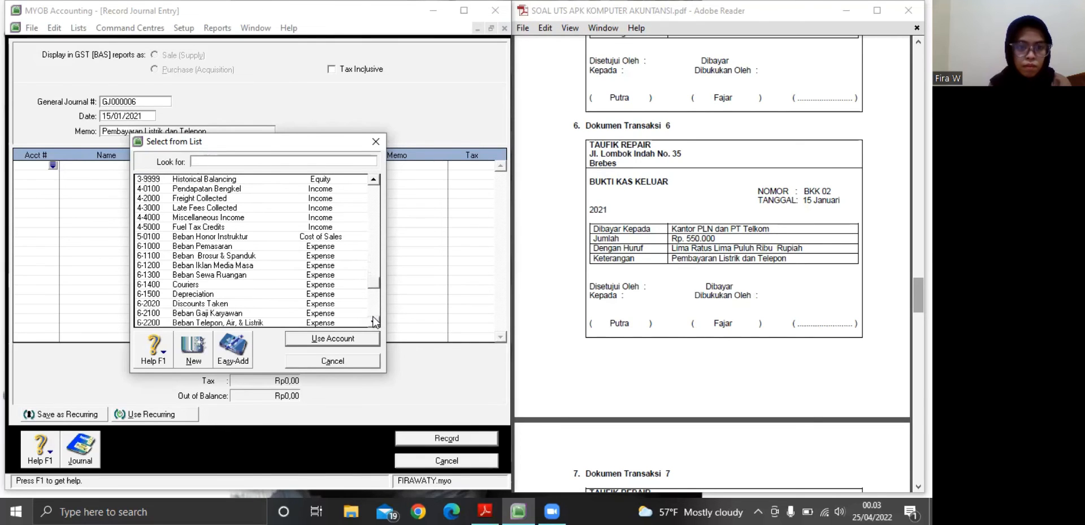
pyautogui.click(373, 321)
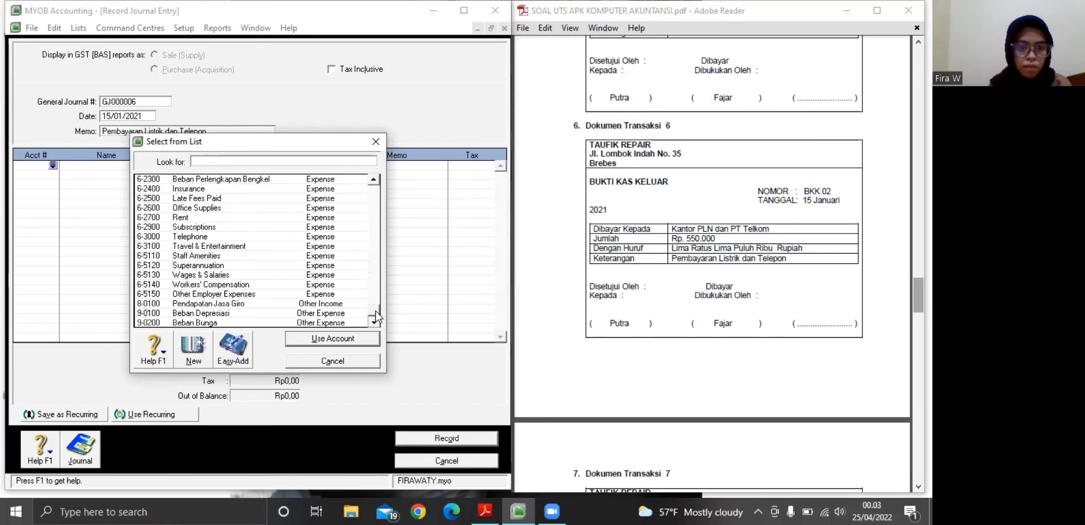
pyautogui.click(373, 179)
pyautogui.click(374, 180)
pyautogui.click(373, 180)
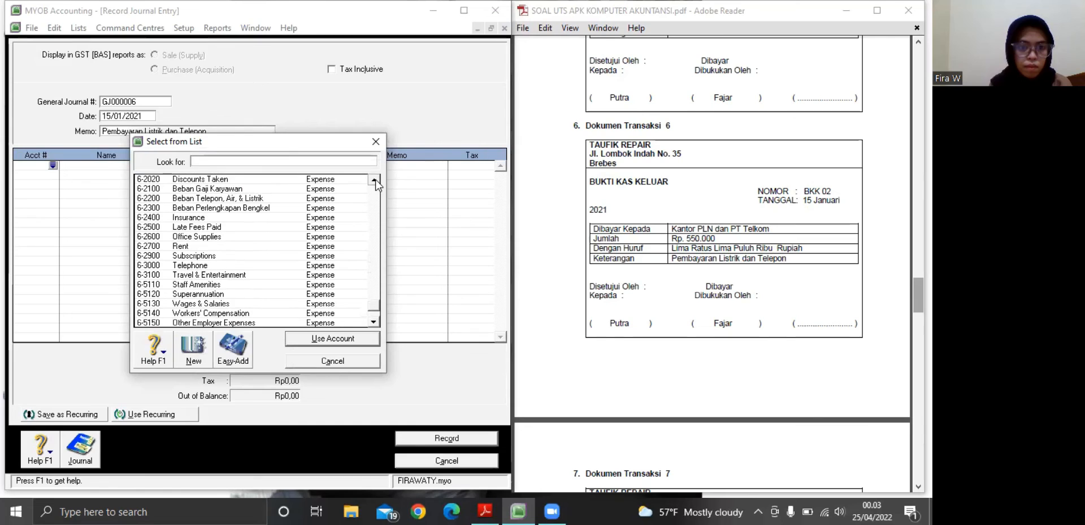
pyautogui.click(374, 180)
pyautogui.write('6-2200')
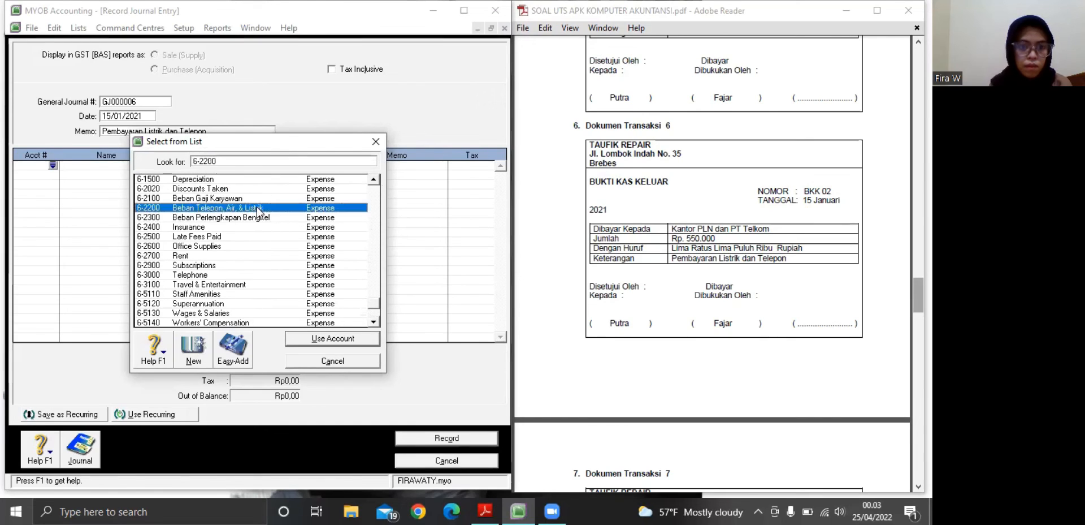
pyautogui.click(300, 338)
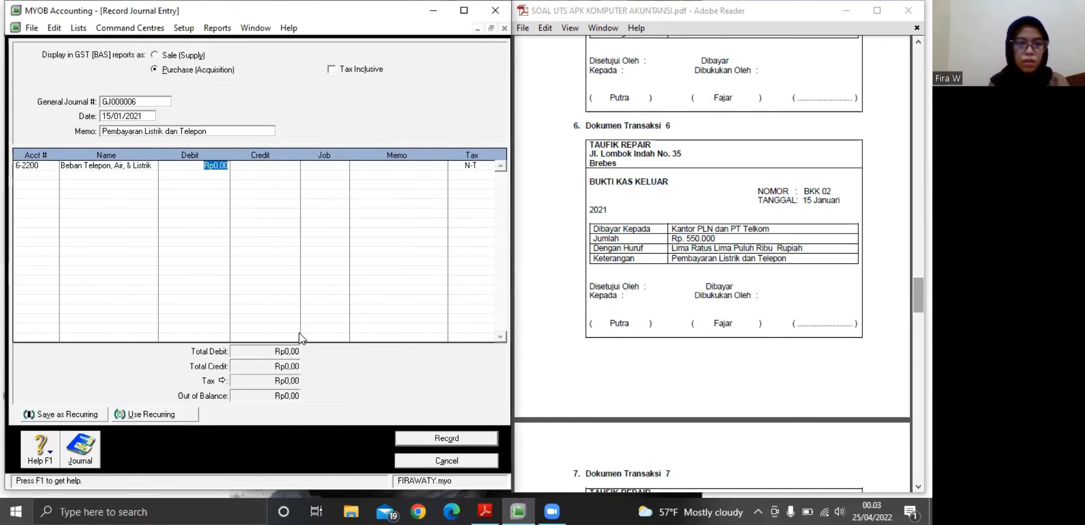
# Assign account 1-1101 Kas Ditangan to the second line of journal entry GJ000006
pyautogui.click(33, 175)
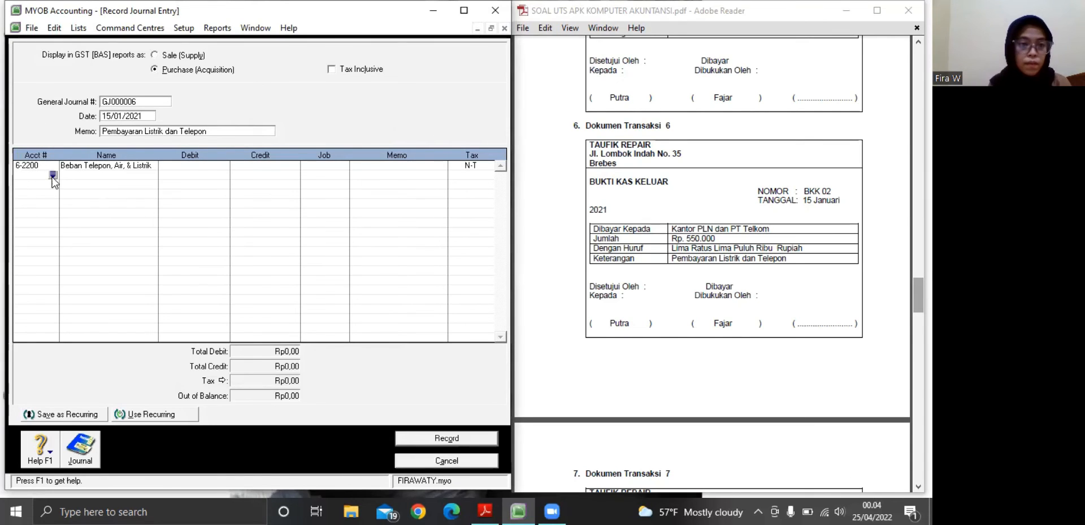
pyautogui.click(53, 175)
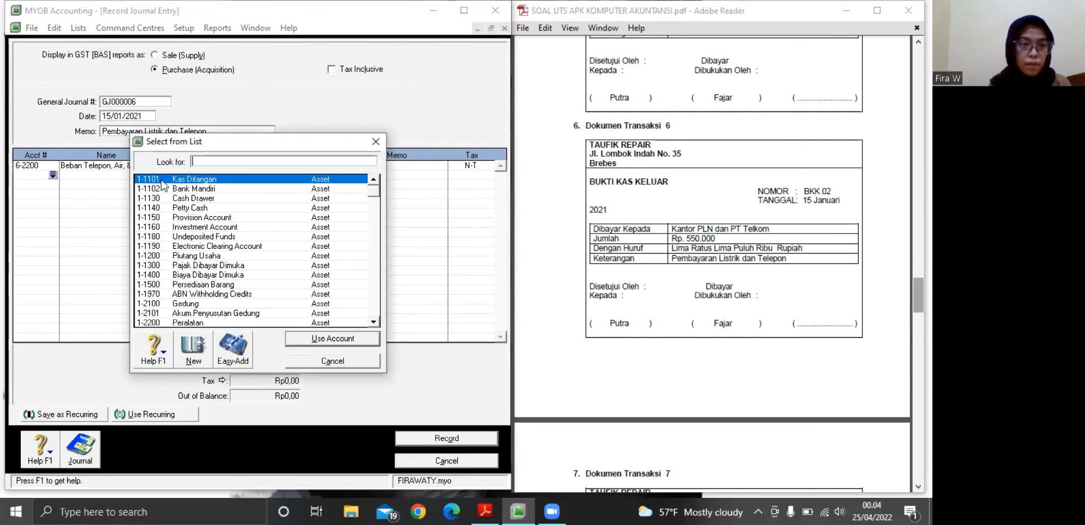
pyautogui.click(345, 339)
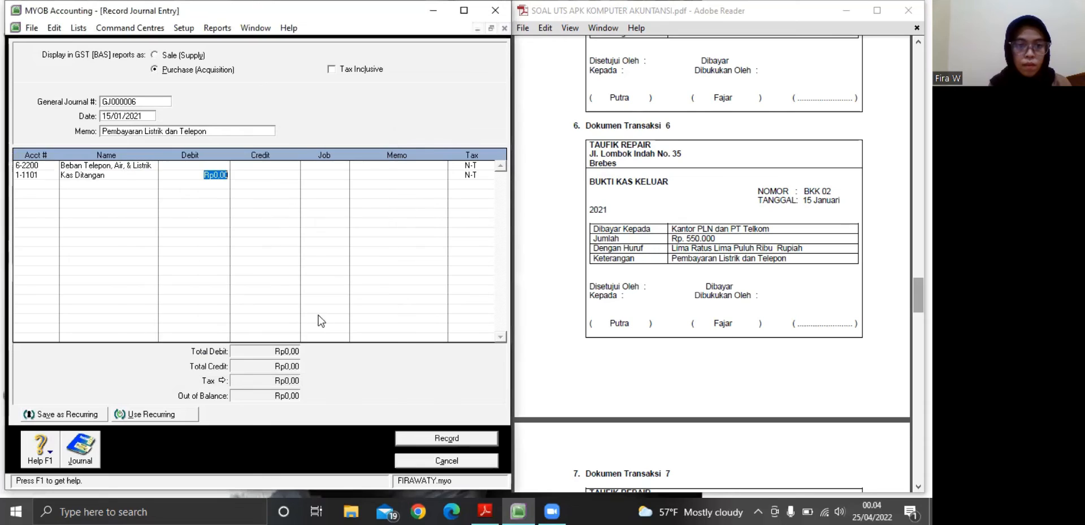
# Record journal entry GJ000006 with Rp550.000 debited to Beban Telepon, Air, & Listrik and credited to Kas Ditangan
pyautogui.click(200, 162)
pyautogui.press('Up')
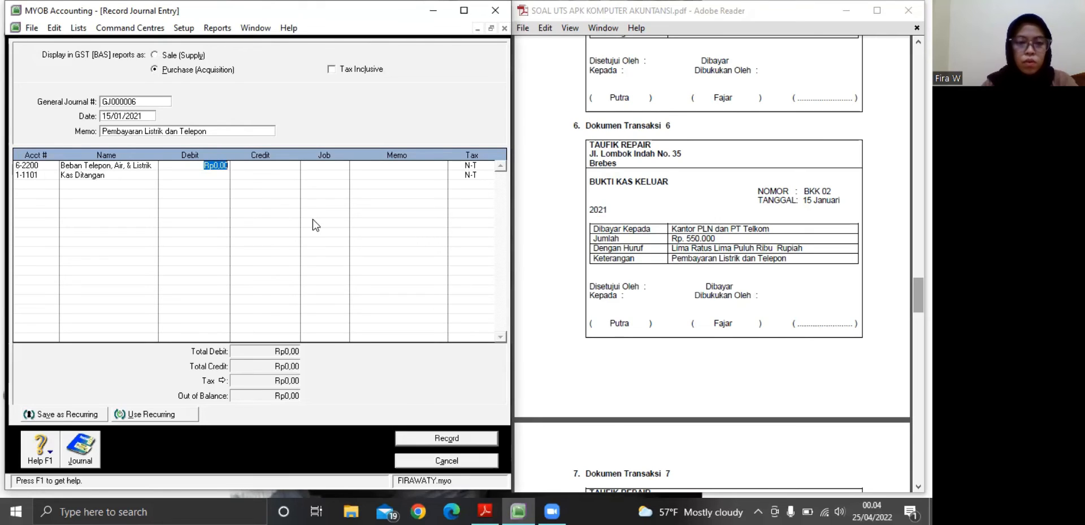
pyautogui.write('550000')
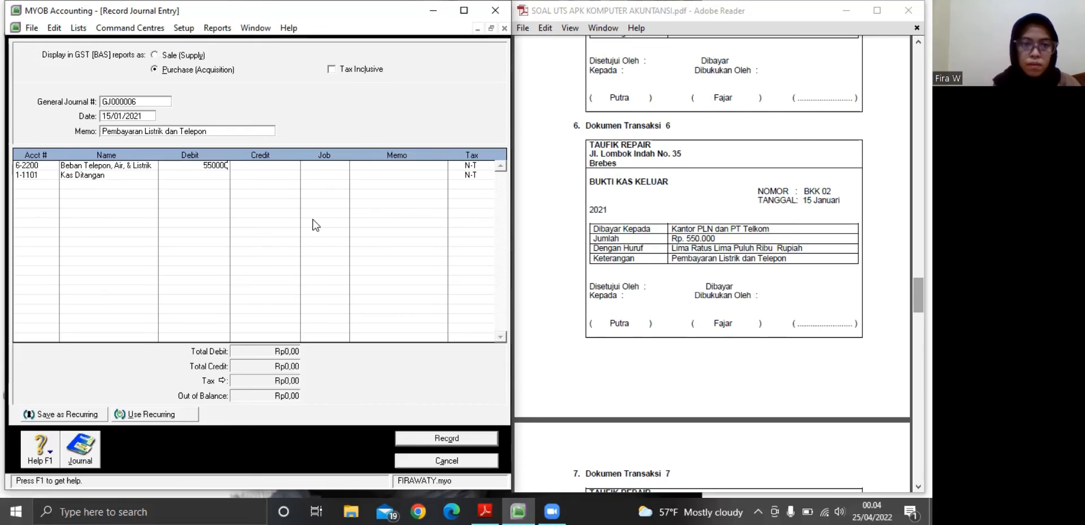
pyautogui.press('Return')
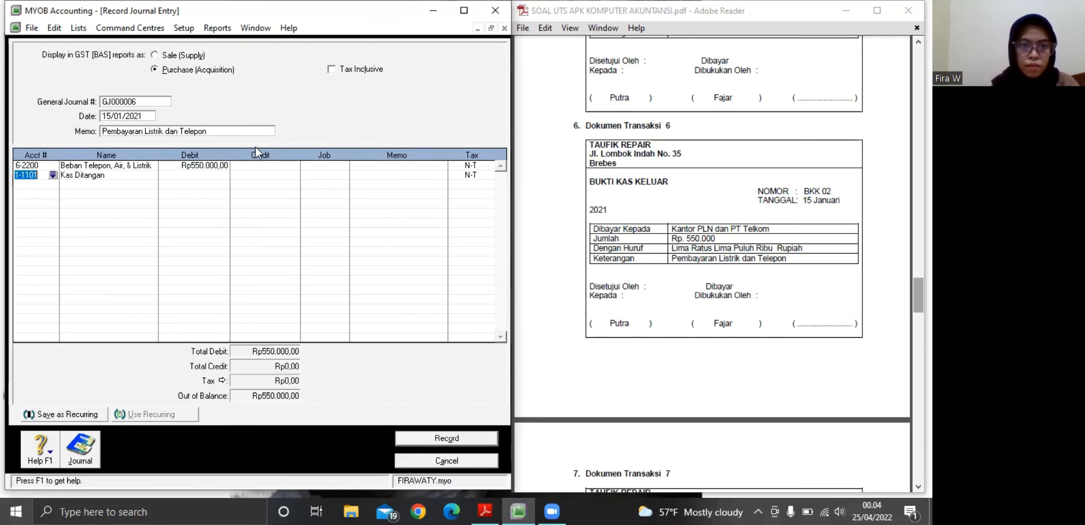
pyautogui.click(247, 176)
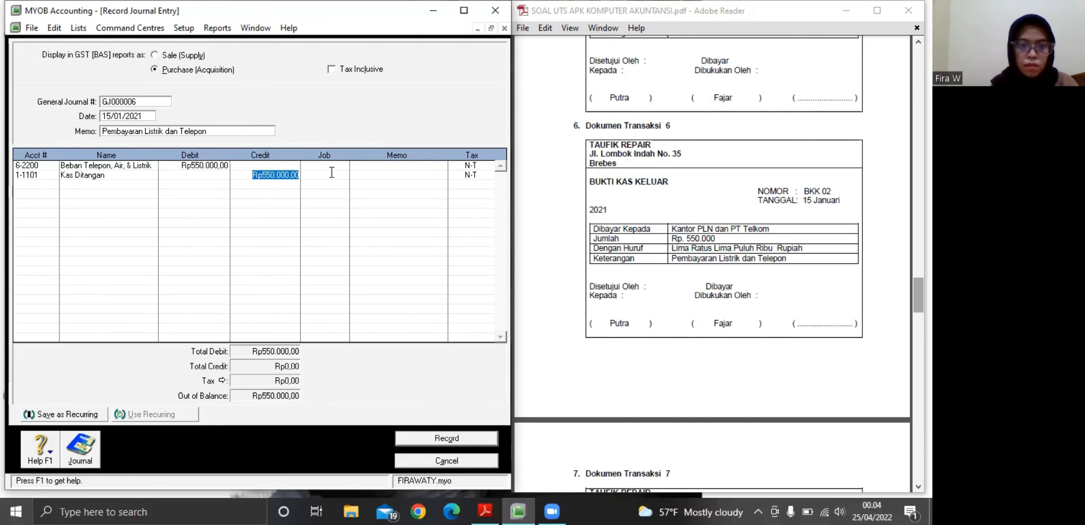
pyautogui.click(429, 438)
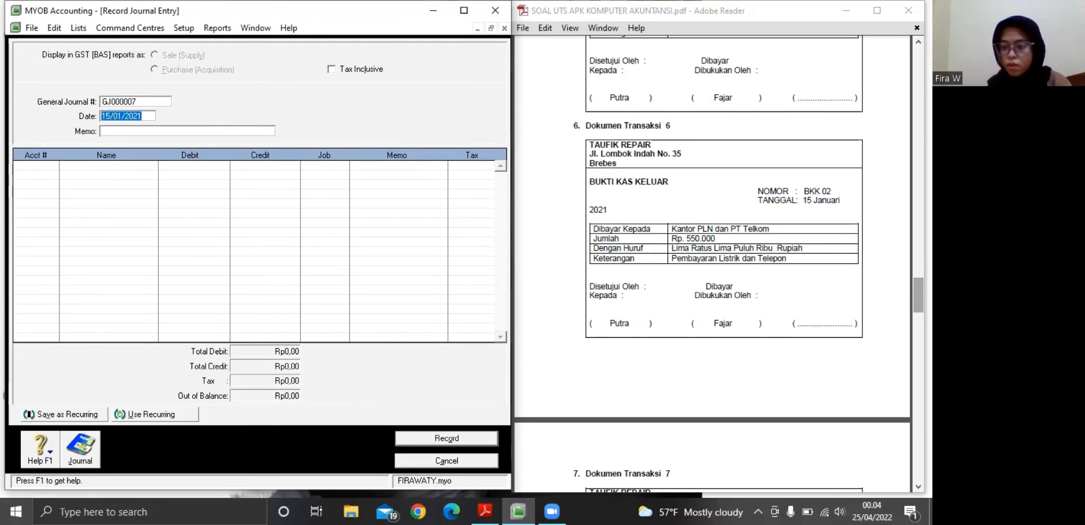
# Enter the memo "Renovasi Atap Gedung" for journal entry GJ000007, based on Dokumen Transaksi 7 in the PDF
pyautogui.moveTo(919, 295); pyautogui.dragTo(918, 305)
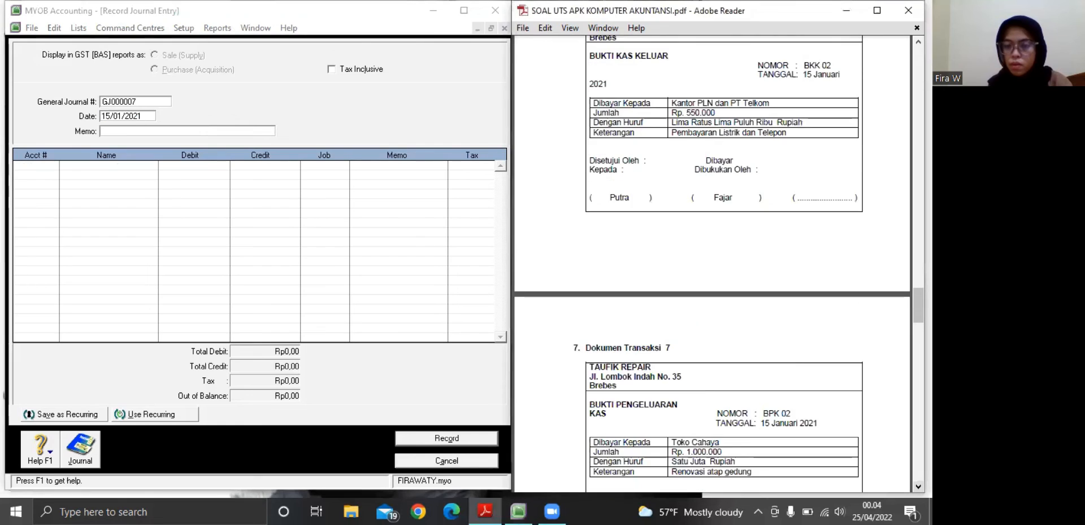
pyautogui.scroll(-4, 743, 260)
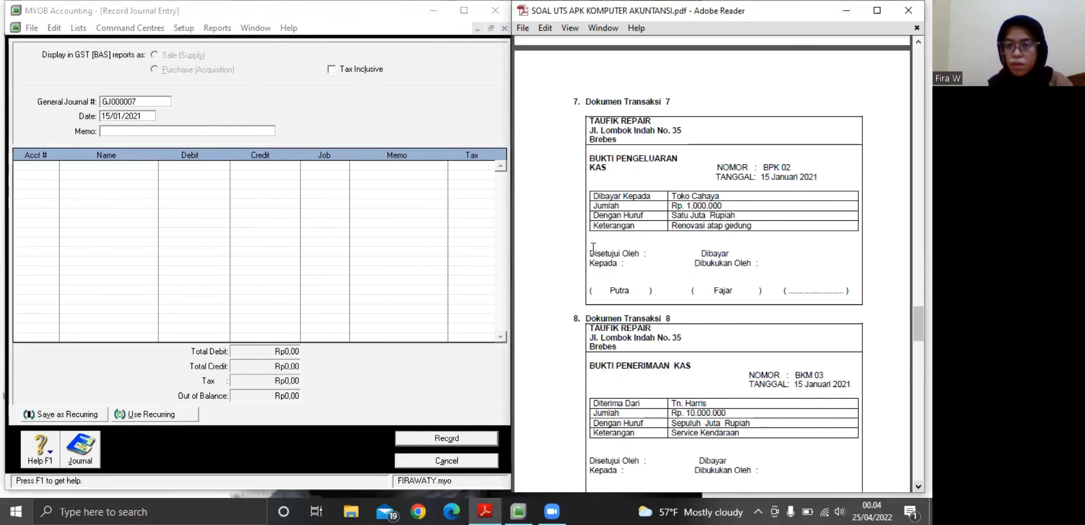
pyautogui.click(138, 132)
pyautogui.write('R')
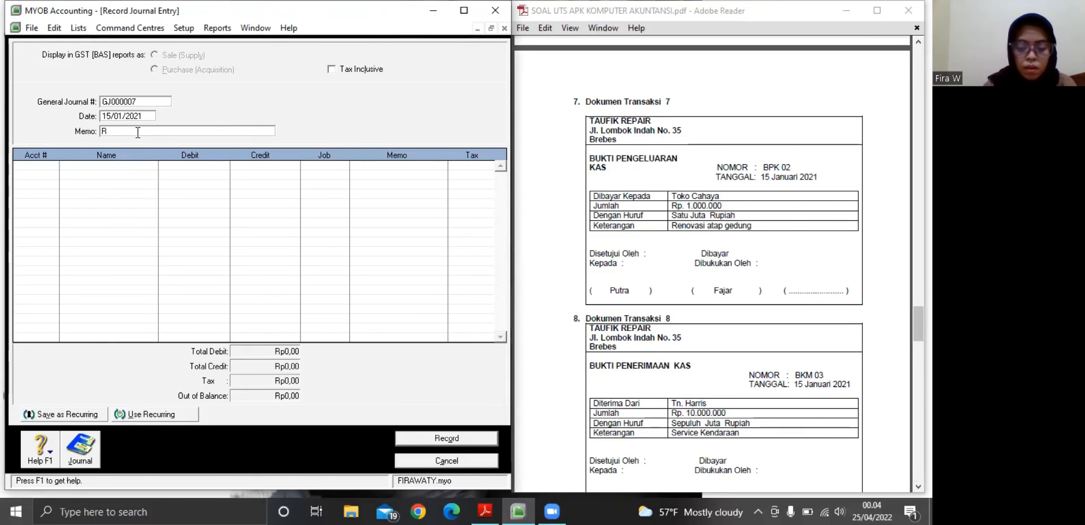
pyautogui.write('enovasi At')
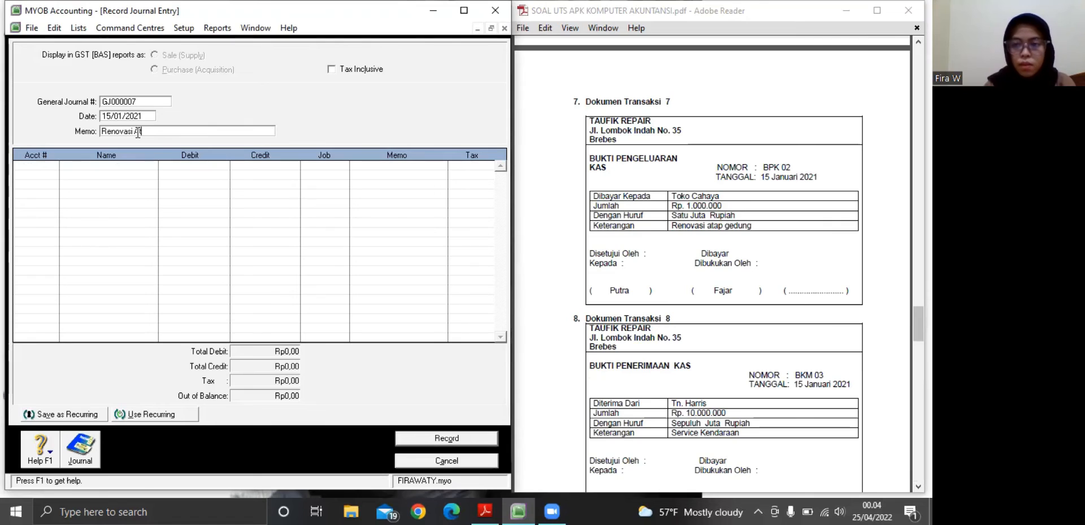
pyautogui.write('ap ')
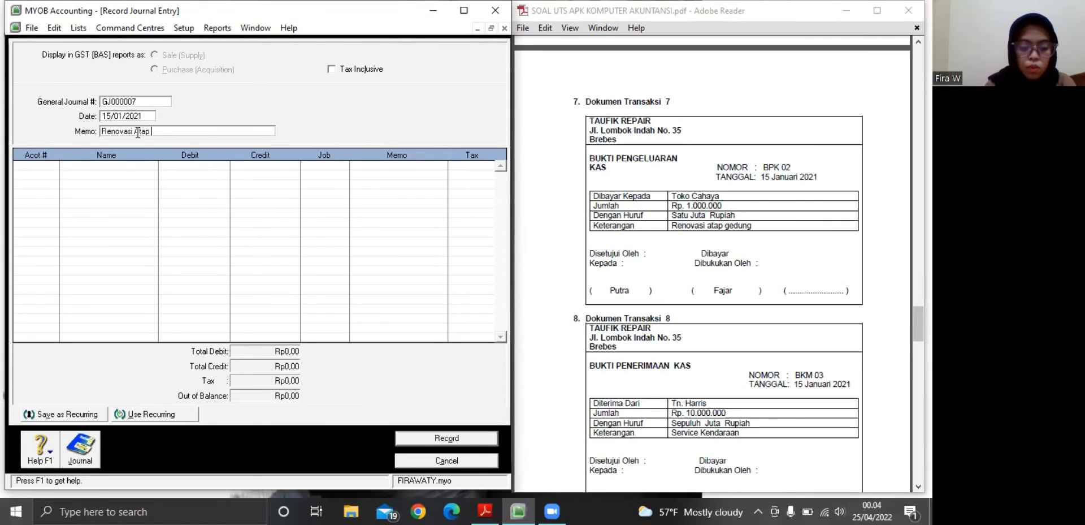
pyautogui.write('Gedung')
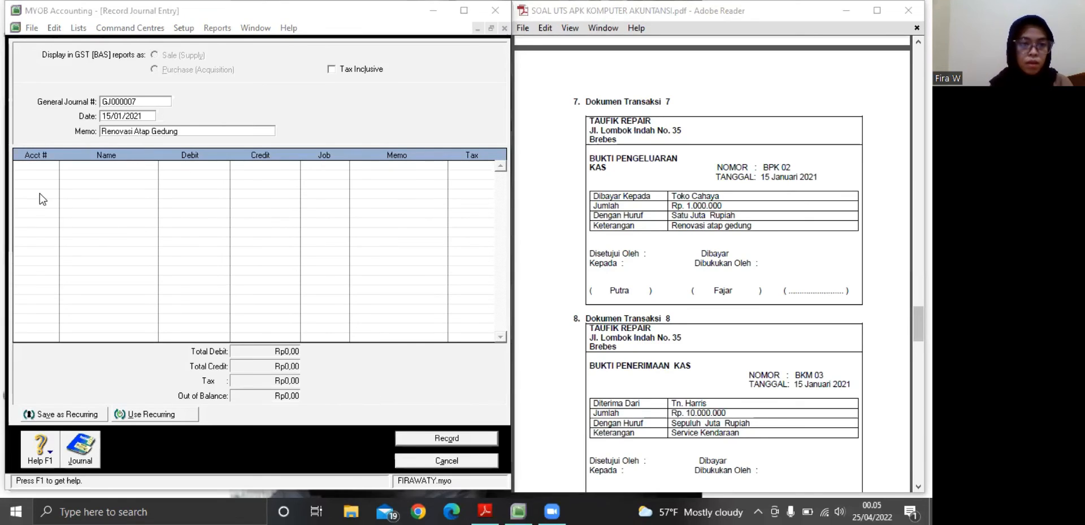
# Assign accounts 1-2101 Akum.Penyusutan Gedung and 1-1101 Kas Ditangan to the first and second lines of journal entry GJ000007
pyautogui.click(54, 165)
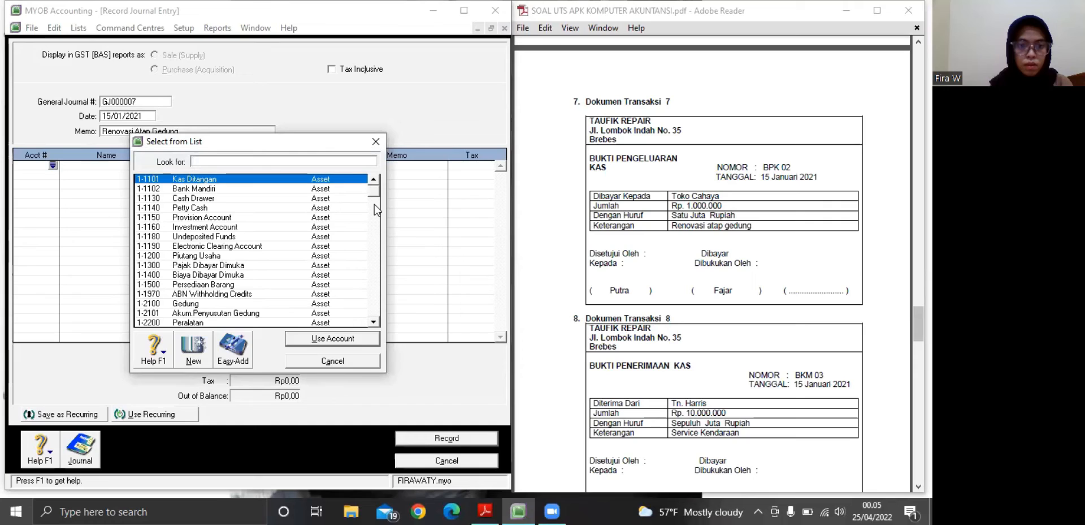
pyautogui.click(255, 314)
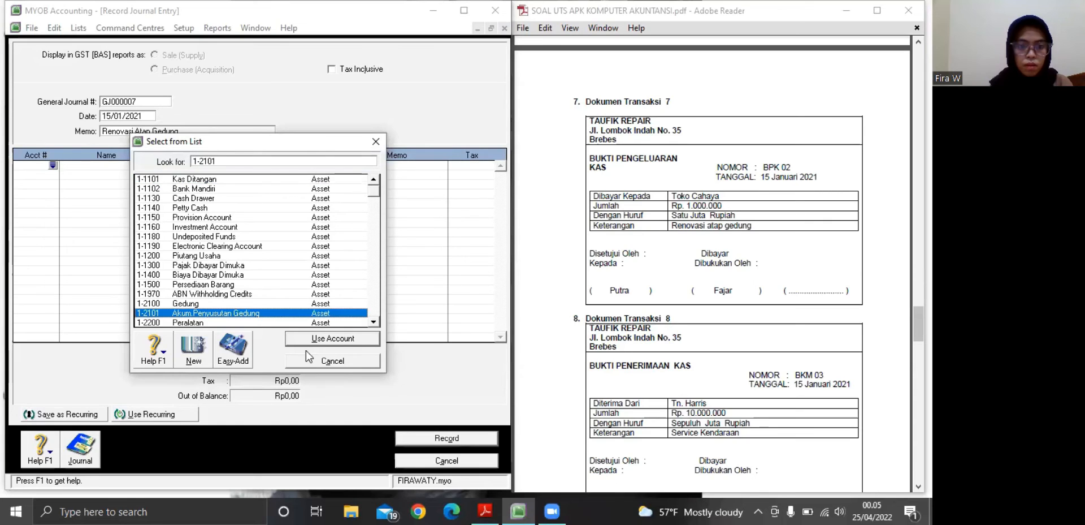
pyautogui.press('Return')
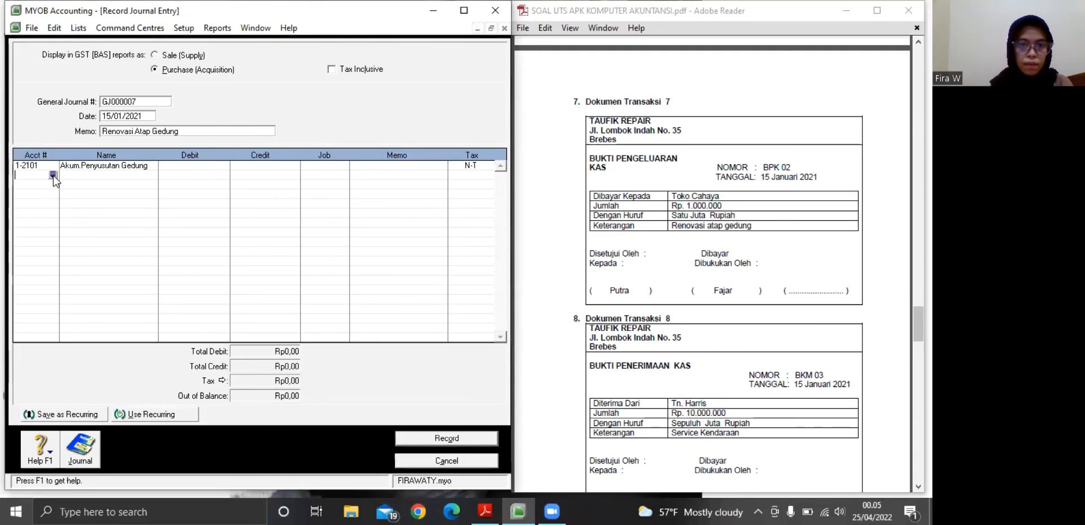
pyautogui.click(53, 175)
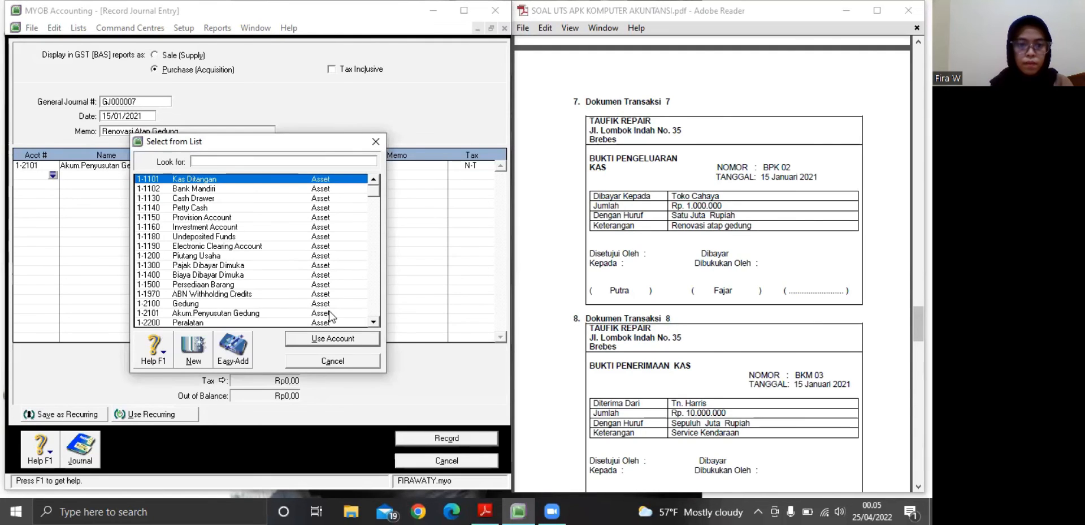
pyautogui.click(198, 179)
pyautogui.press('Return')
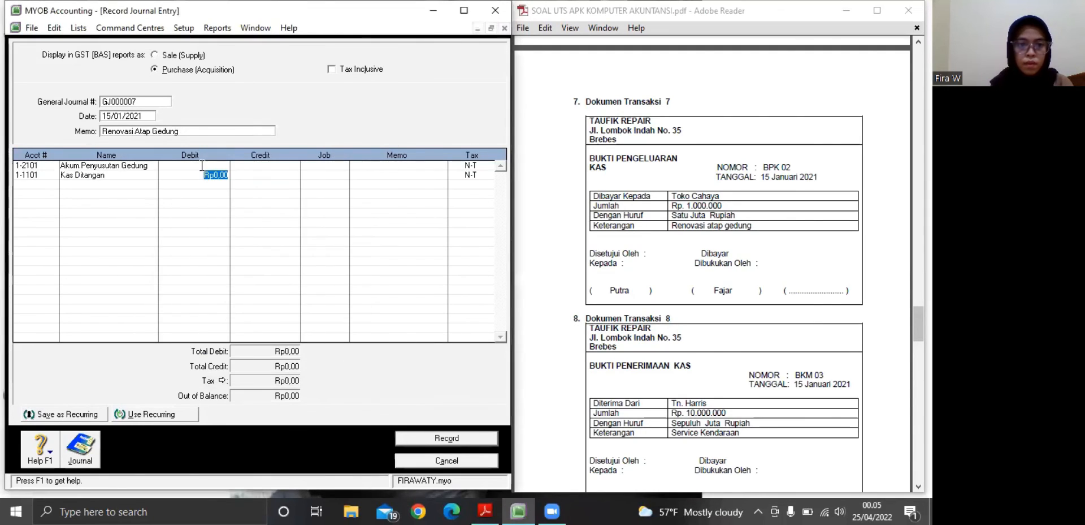
# Debit Akum.Penyusutan Gedung with Rp1.000.000 on the first line of journal entry GJ000007
pyautogui.press('Up')
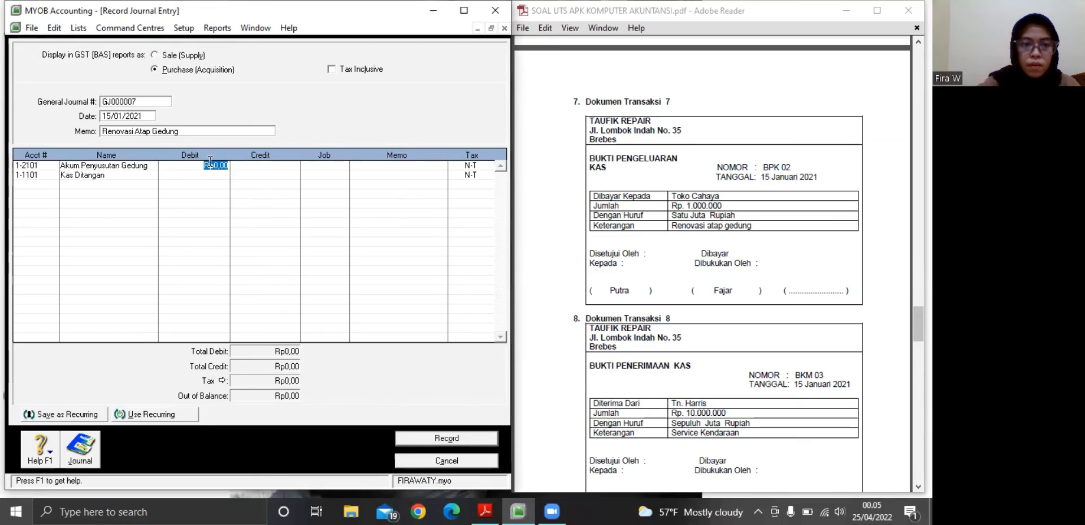
pyautogui.write('1000000')
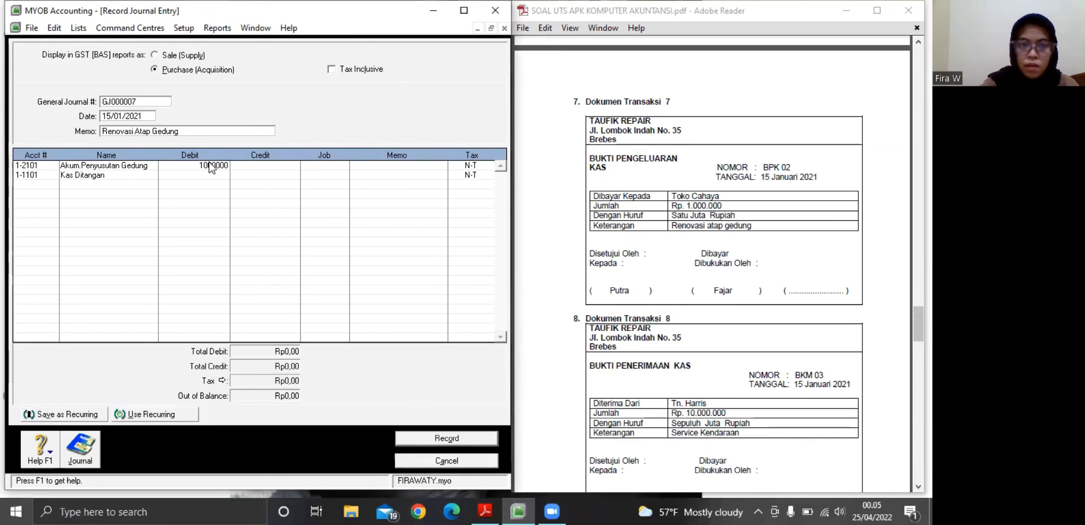
pyautogui.press('Return')
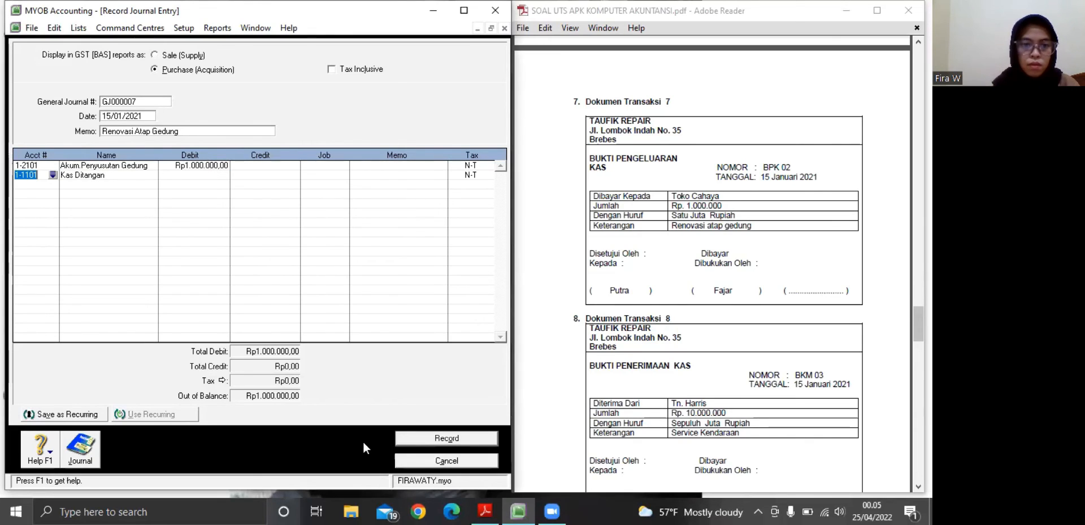
# Credit Kas Ditangan with Rp1.000.000 on the second line and record journal entry GJ000007
pyautogui.click(312, 174)
pyautogui.press('Return')
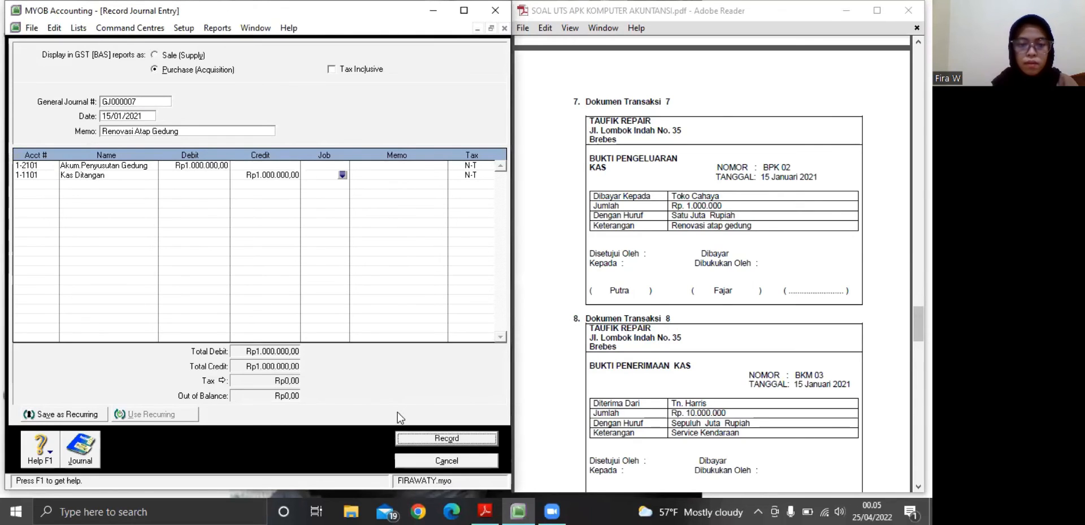
pyautogui.press('Return')
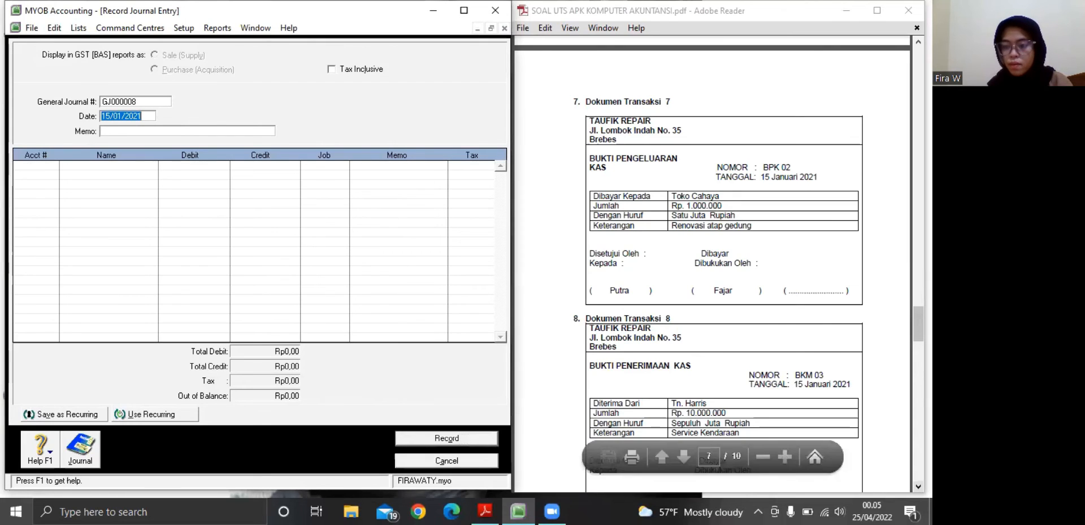
# Enter the memo "Service Kendaraan" for journal entry GJ000008, based on Dokumen Transaksi 8 in the PDF
pyautogui.scroll(-1, 723, 255)
pyautogui.scroll(-1, 723, 254)
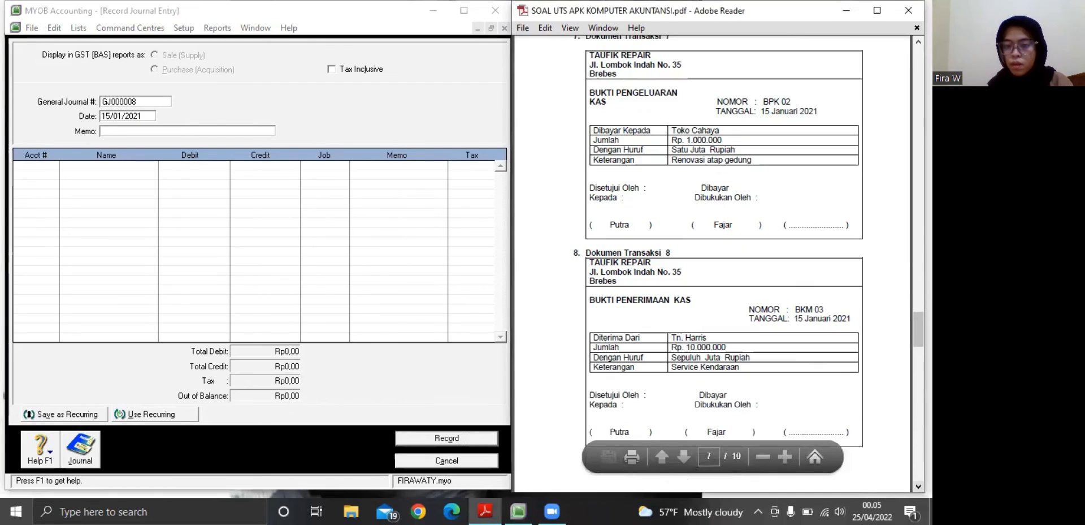
pyautogui.scroll(-2, 881, 459)
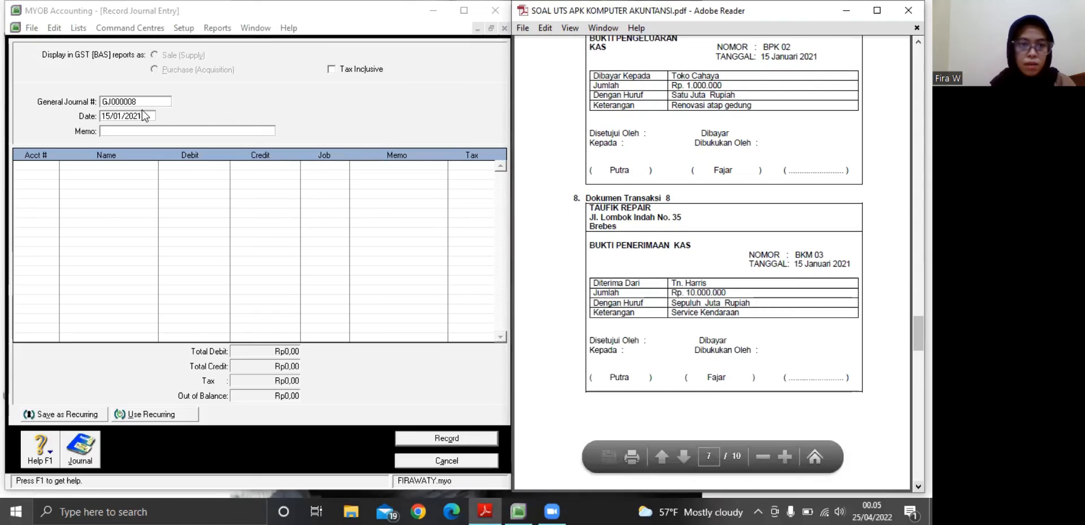
pyautogui.click(128, 131)
pyautogui.write('S')
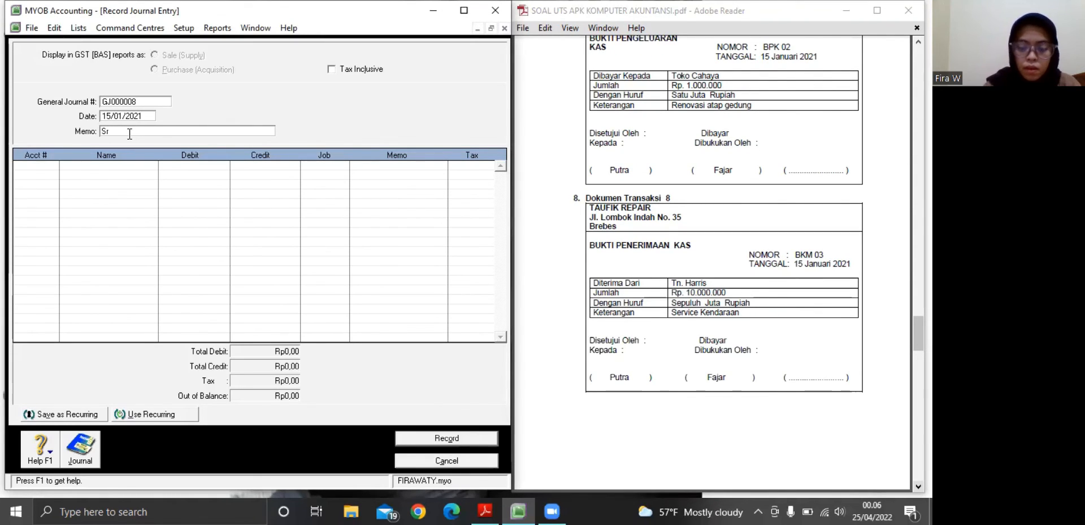
pyautogui.write('r')
pyautogui.press('BackSpace')
pyautogui.write('e')
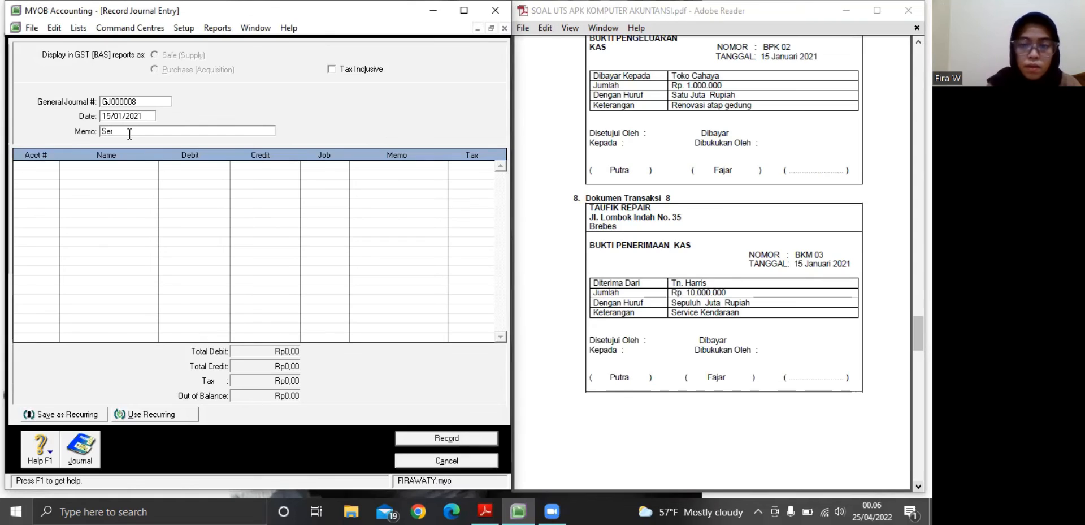
pyautogui.write('r')
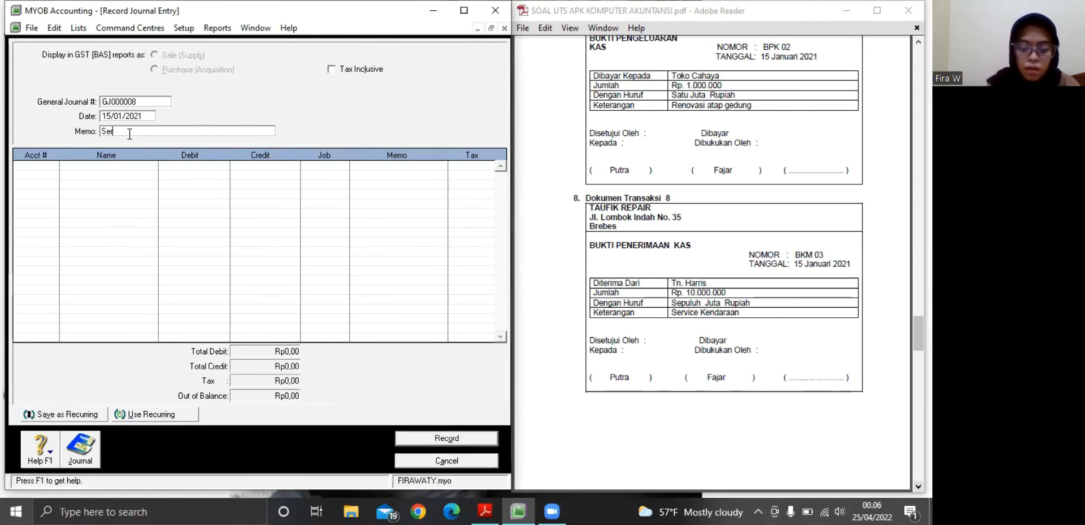
pyautogui.write('vice ')
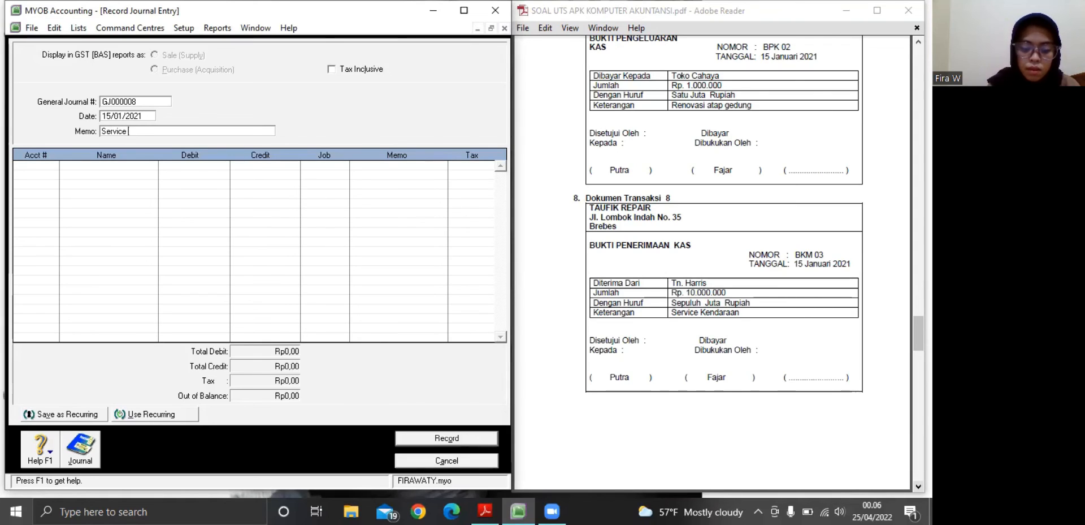
pyautogui.write('Kendaraan')
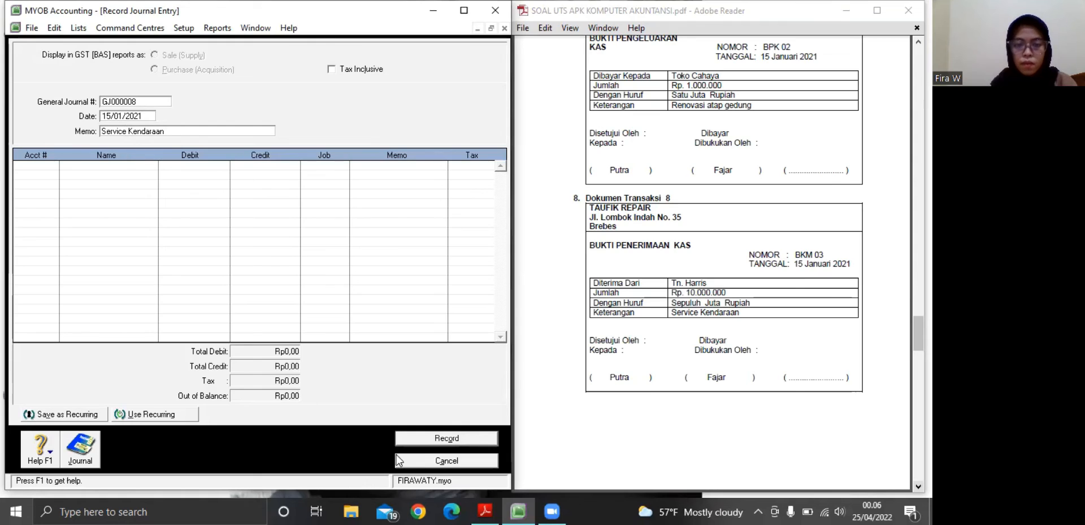
# Assign accounts 1-1101 Kas Ditangan and 4-0100 Pendapatan Bengkel to the first and second lines of journal entry GJ000008
pyautogui.click(32, 167)
pyautogui.click(53, 165)
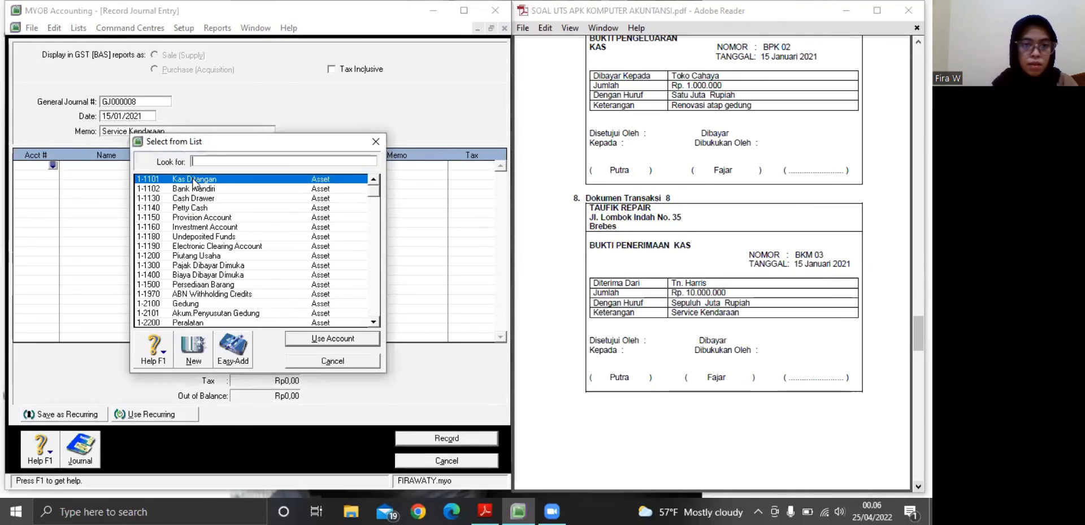
pyautogui.click(331, 338)
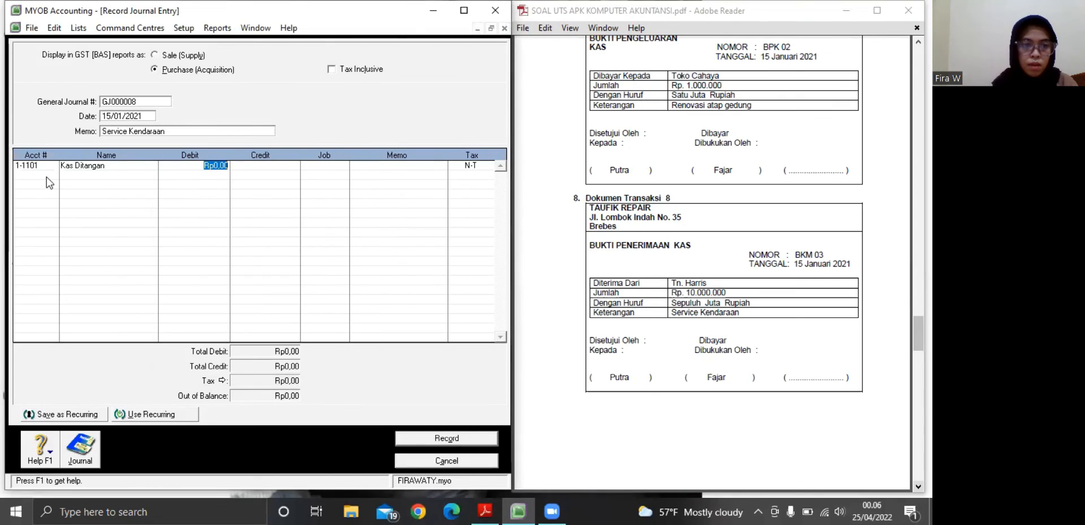
pyautogui.click(44, 174)
pyautogui.click(53, 174)
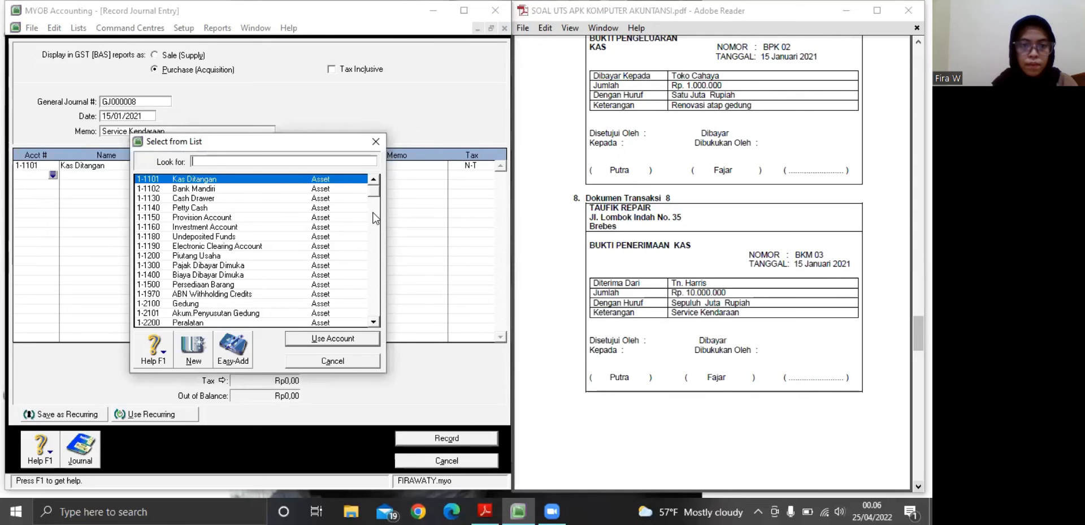
pyautogui.click(373, 218)
pyautogui.click(375, 261)
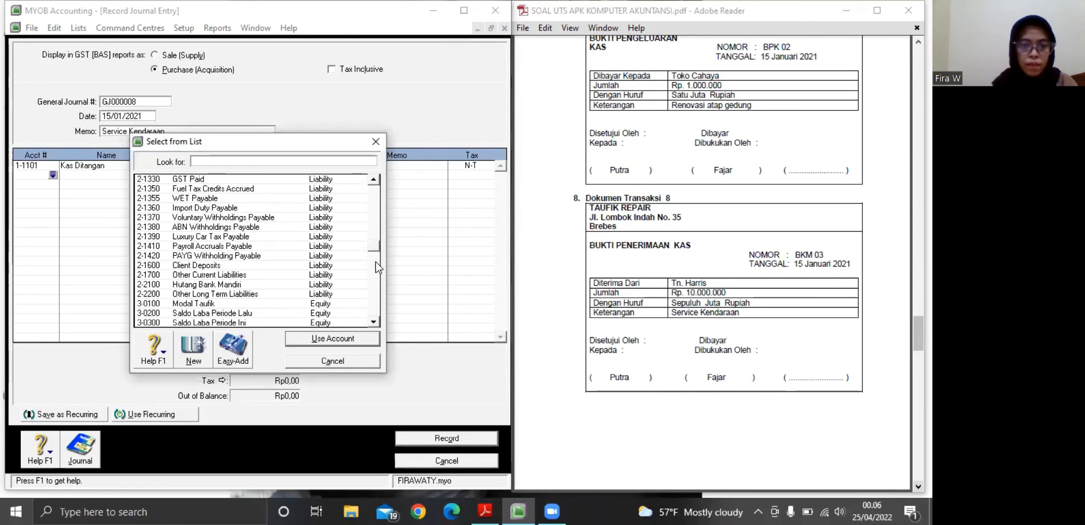
pyautogui.click(375, 261)
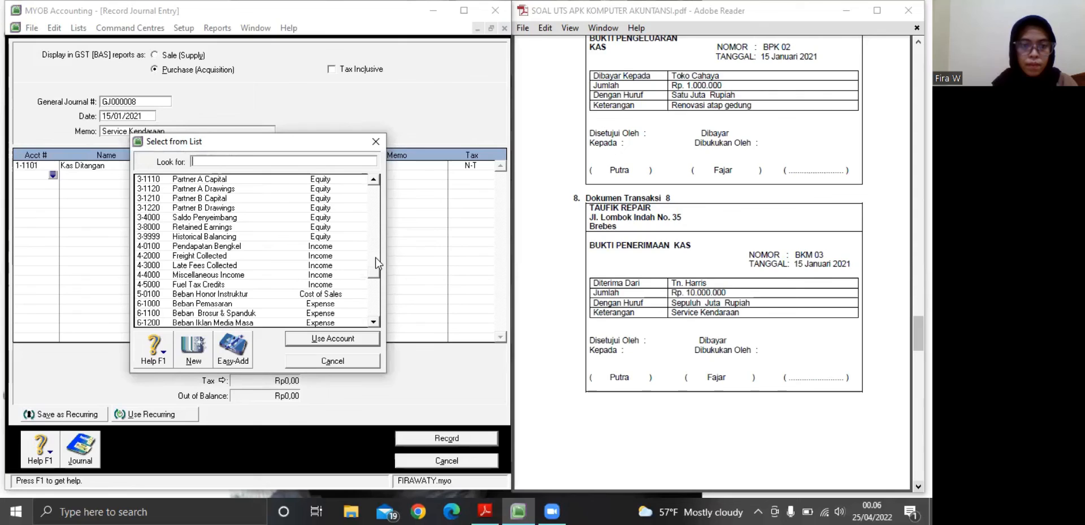
pyautogui.click(219, 250)
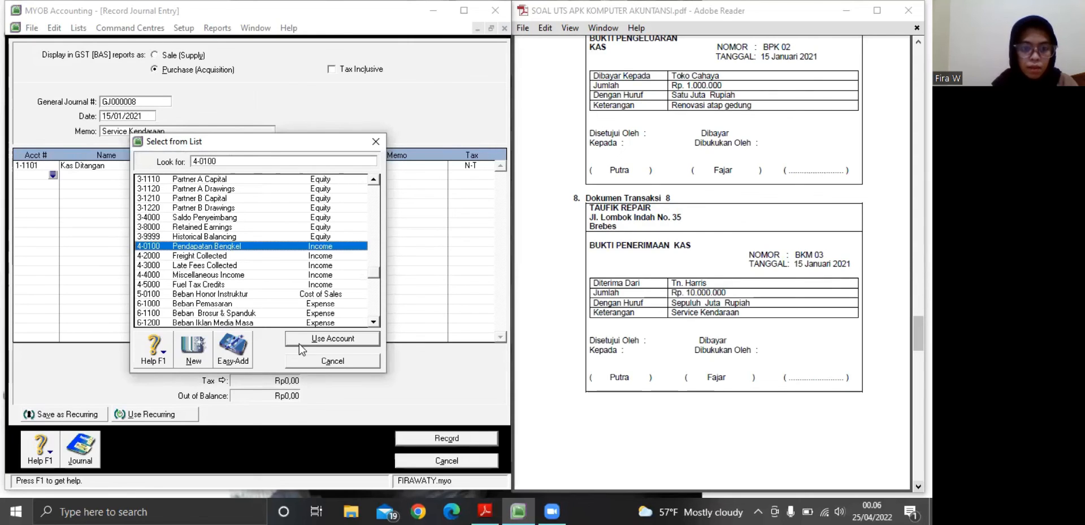
pyautogui.press('Return')
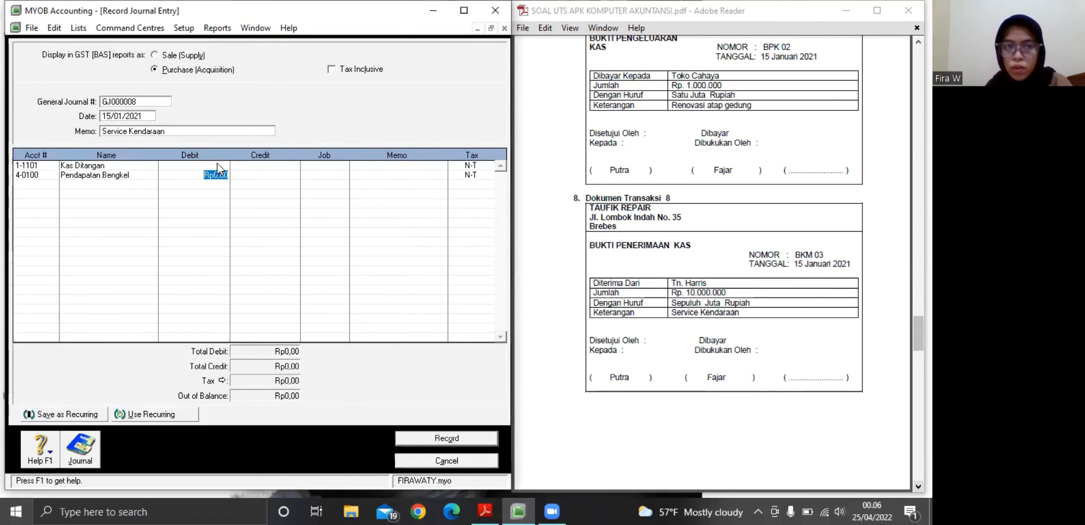
# Debit Kas Ditangan with Rp10.000.000 on the first line of journal entry GJ000008
pyautogui.click(180, 164)
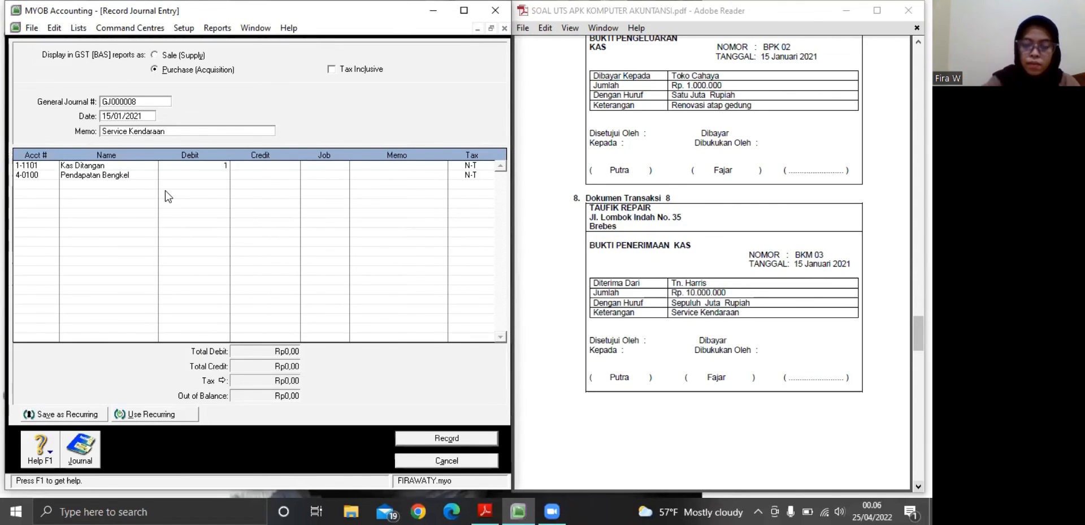
pyautogui.write('10.000.')
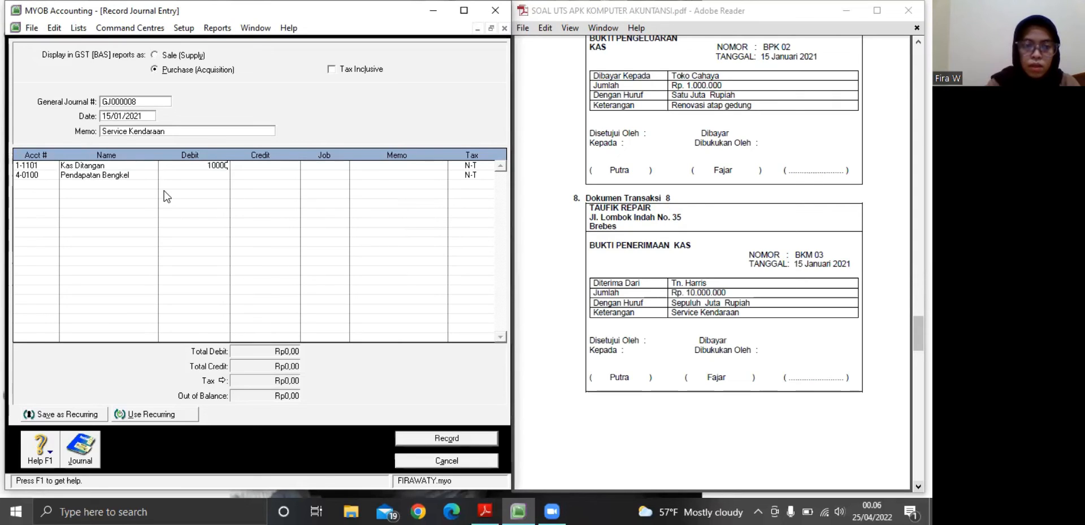
pyautogui.write('0000')
pyautogui.press('Return')
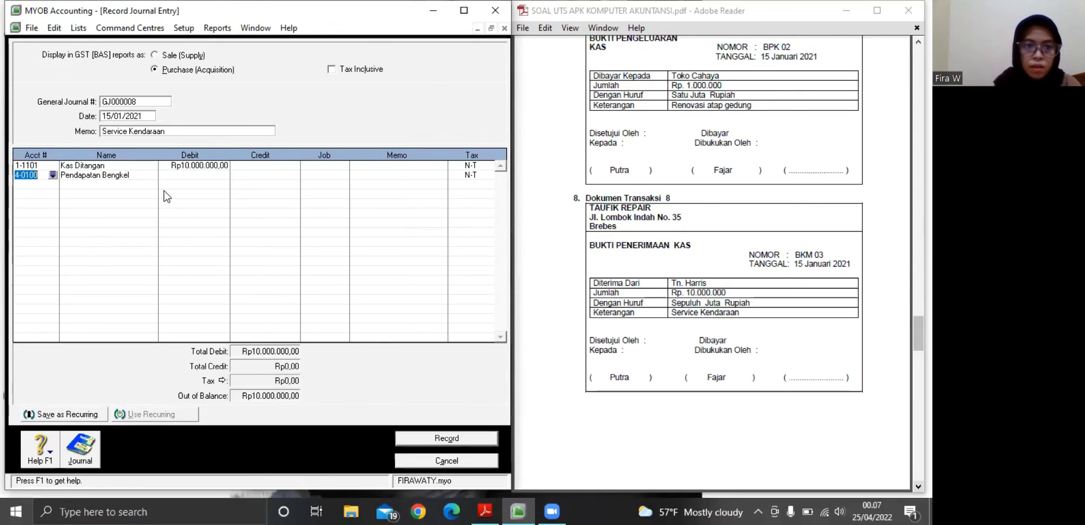
# Credit Pendapatan Bengkel with Rp10.000.000 on the second line and record journal entry GJ000008
pyautogui.click(256, 175)
pyautogui.click(329, 177)
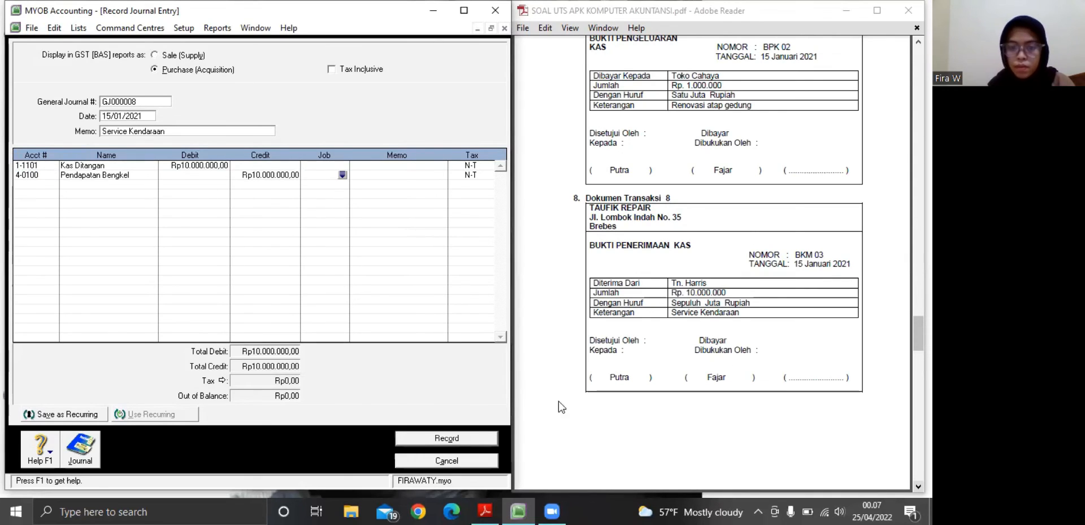
pyautogui.click(447, 438)
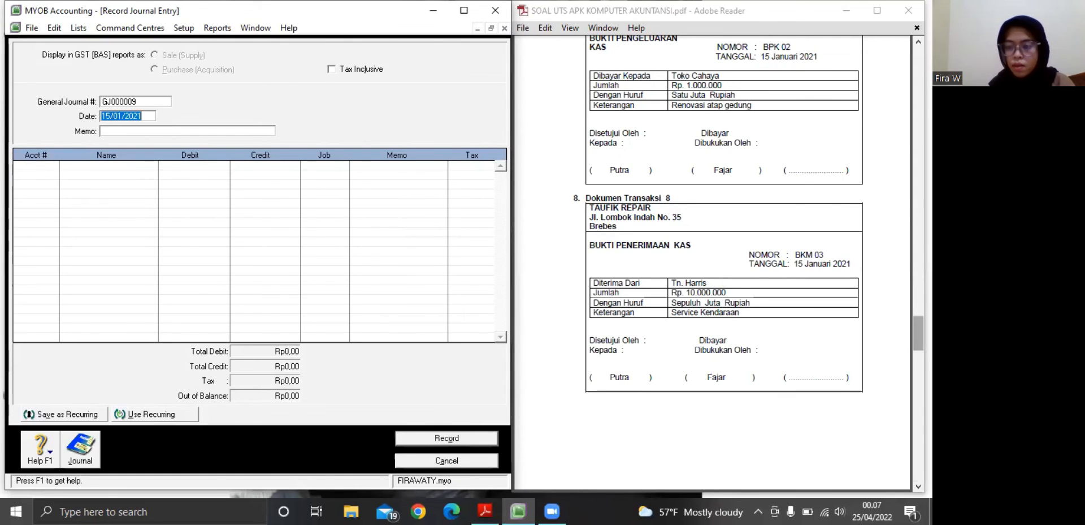
# Enter the memo "Keperluan Iklan" for journal entry GJ000009, based on Dokumen Transaksi 9 in the PDF
pyautogui.click(918, 486)
pyautogui.click(918, 486)
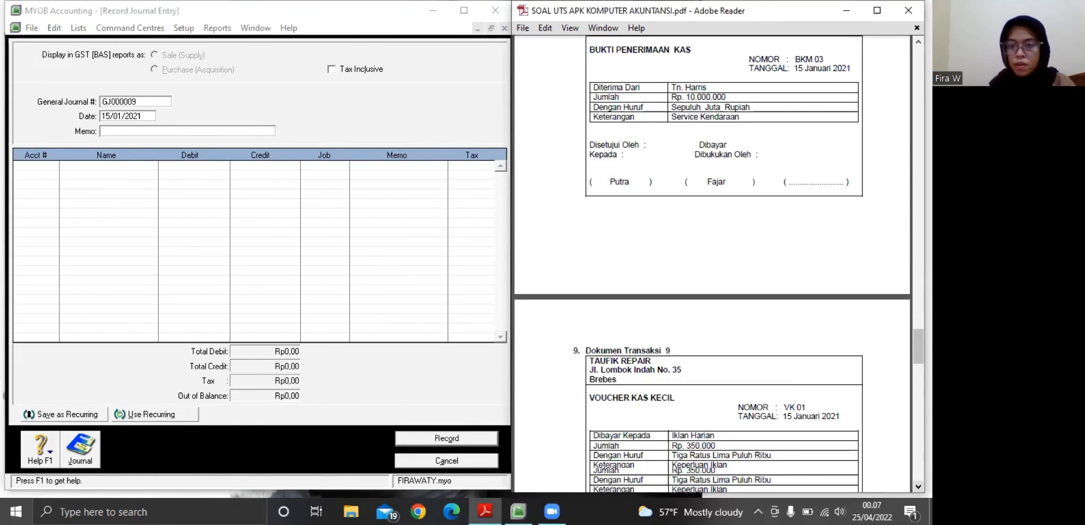
pyautogui.scroll(-5, 712, 254)
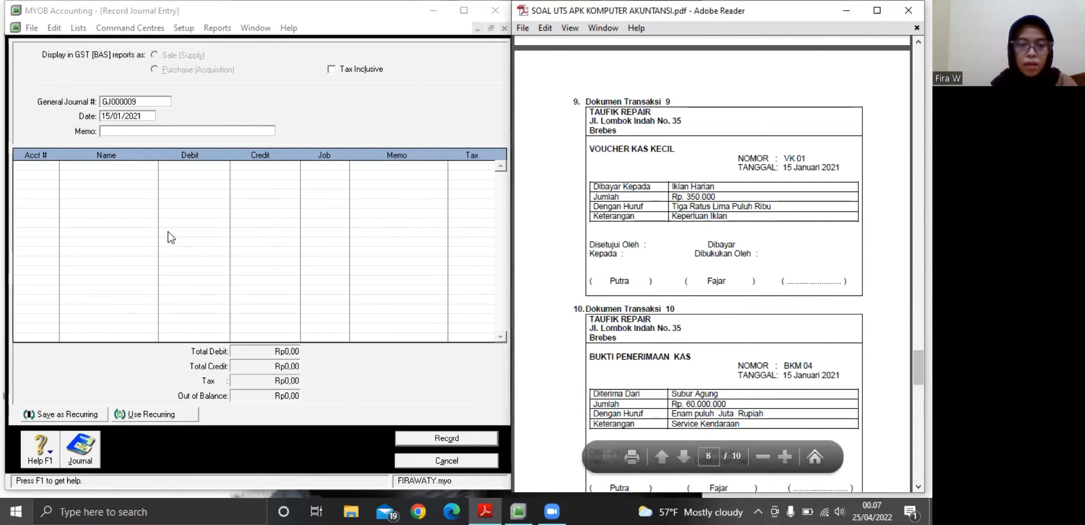
pyautogui.click(110, 132)
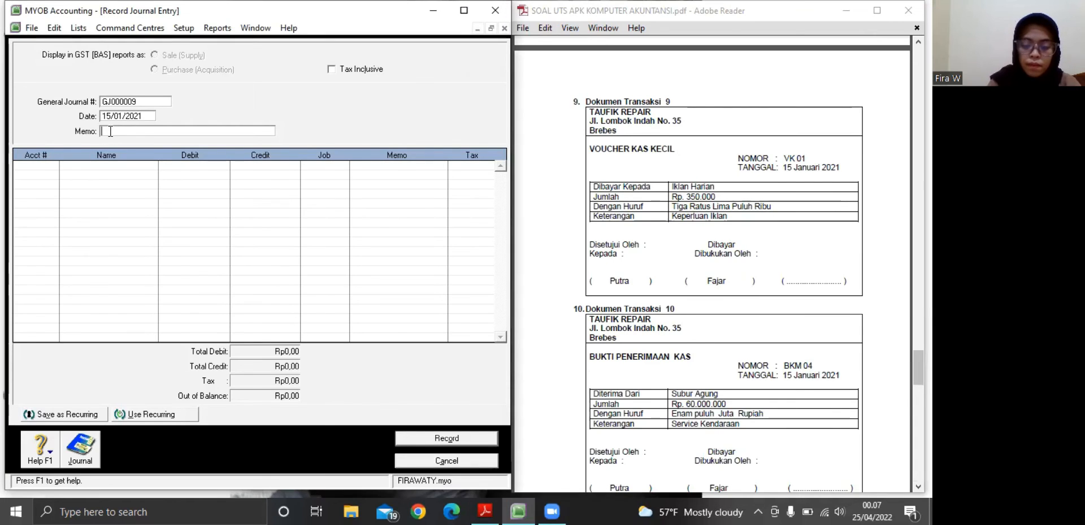
pyautogui.write('Keperluan ')
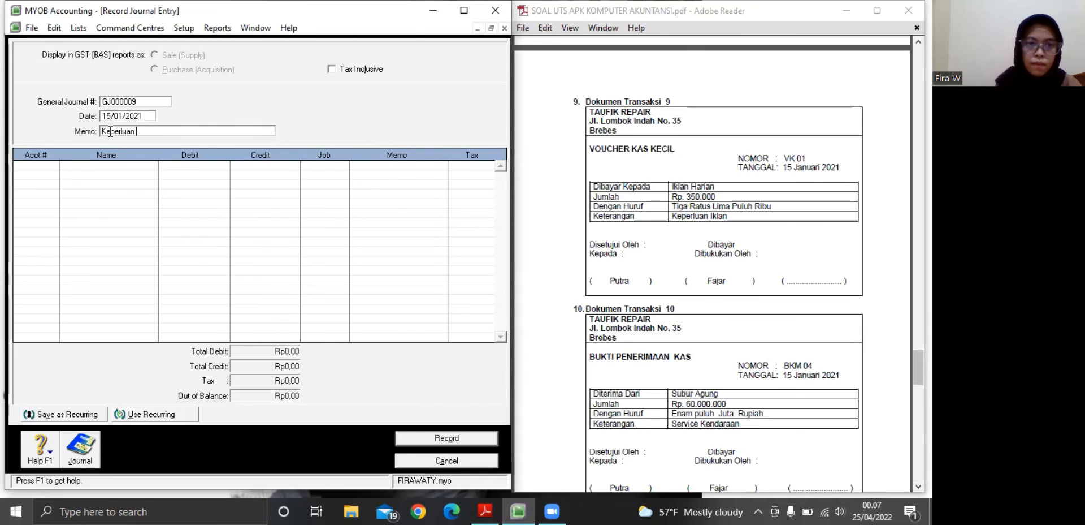
pyautogui.write('Iklan')
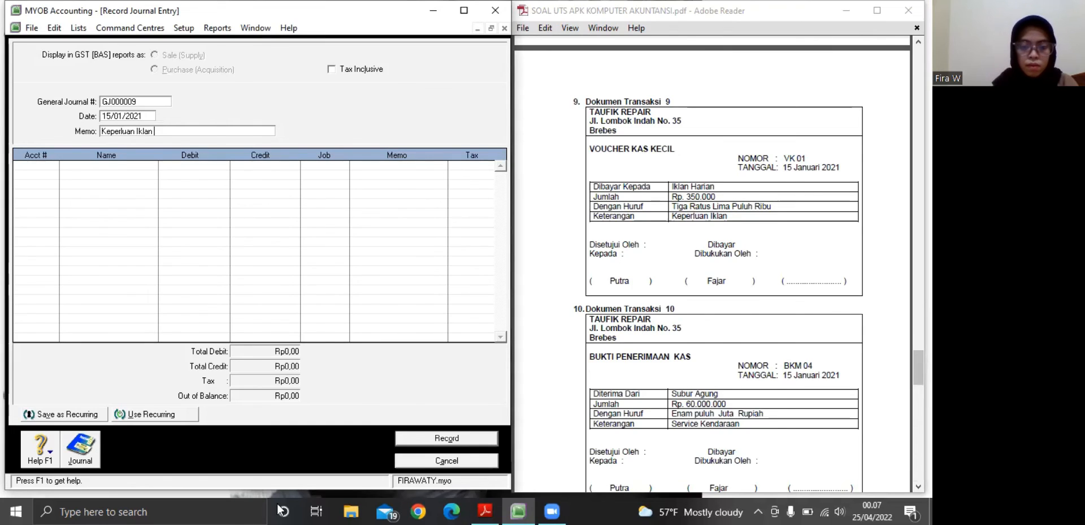
pyautogui.press('Tab')
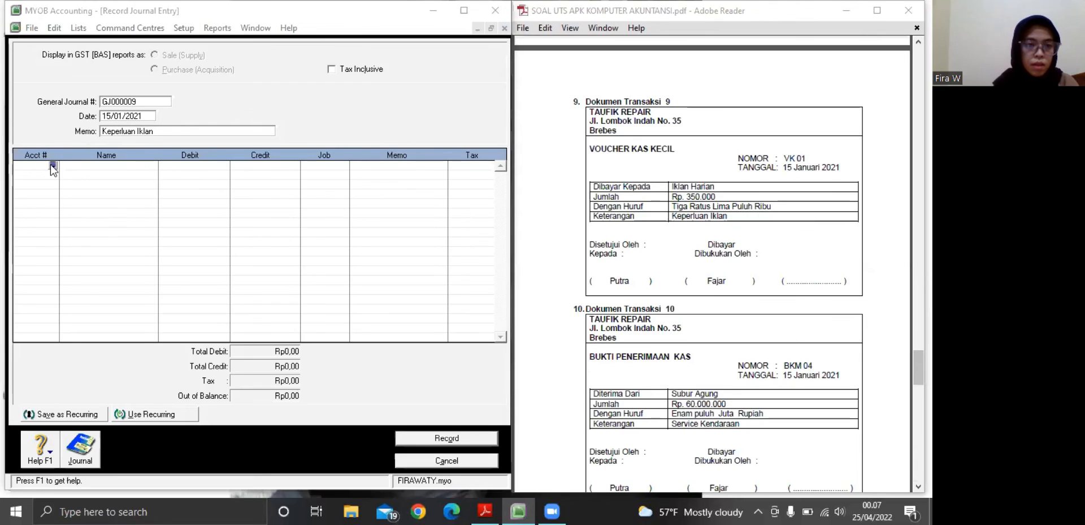
# Assign accounts 6-1200 Beban Iklan Media Masa and 1-1101 Kas Ditangan to the first and second lines of journal entry GJ000009
pyautogui.click(53, 165)
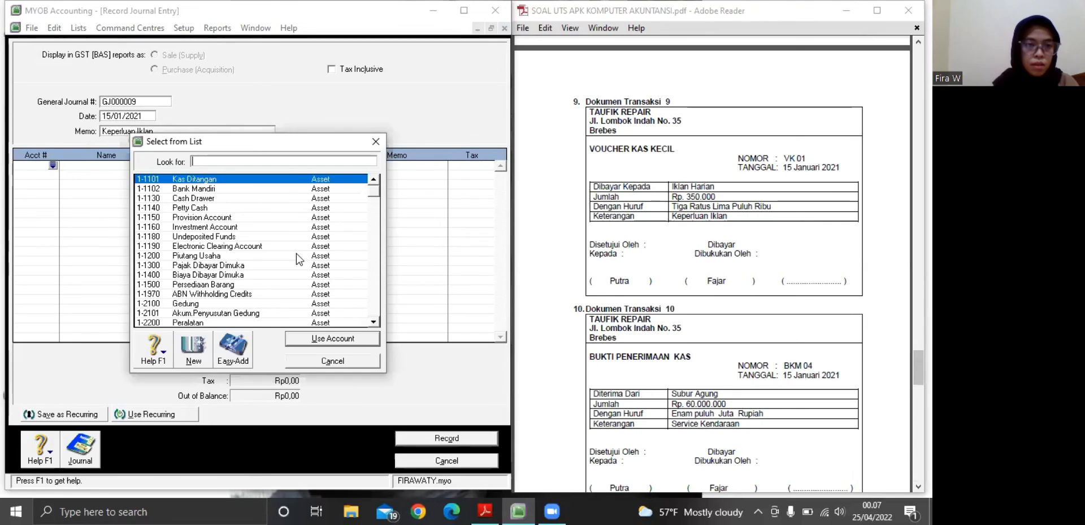
pyautogui.click(378, 208)
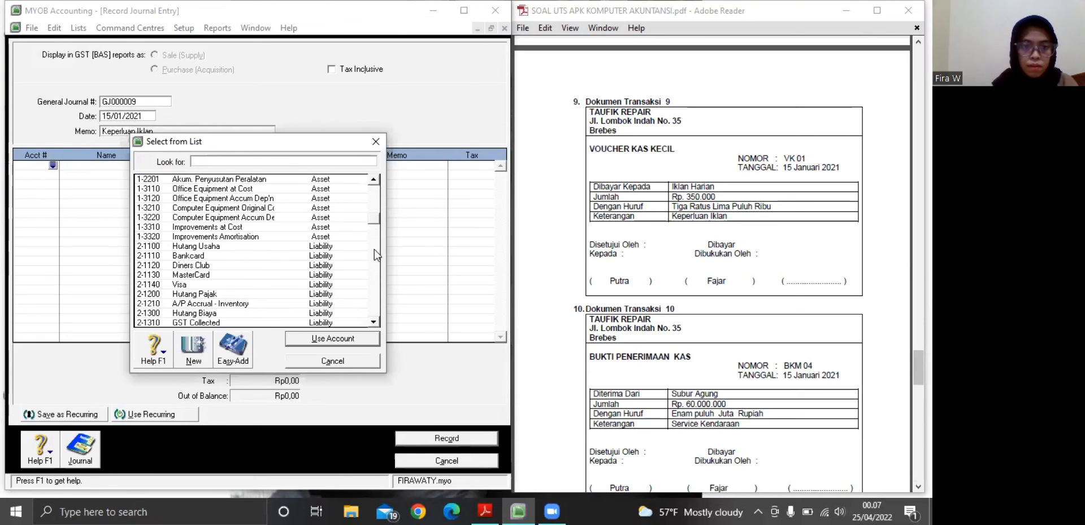
pyautogui.click(378, 273)
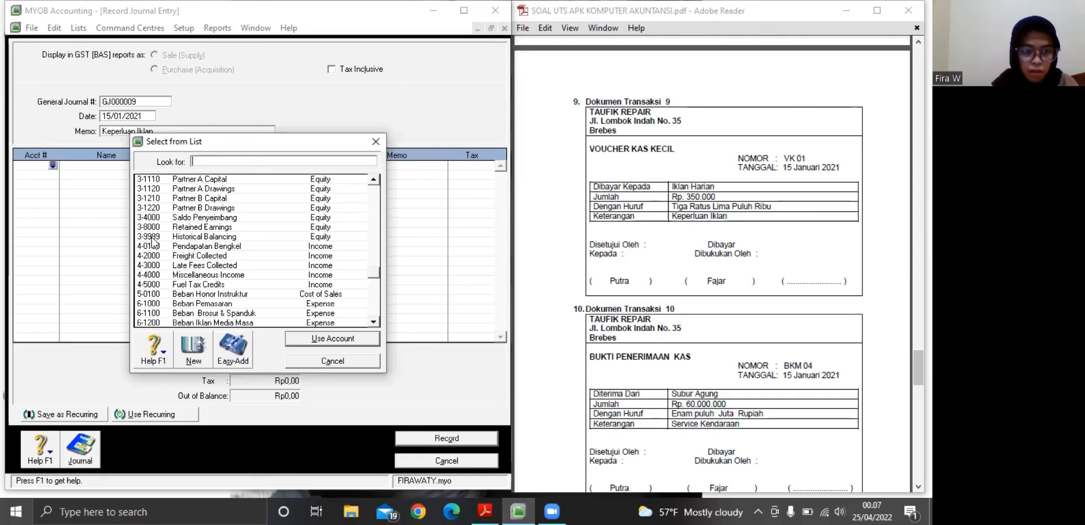
pyautogui.click(240, 322)
pyautogui.press('Return')
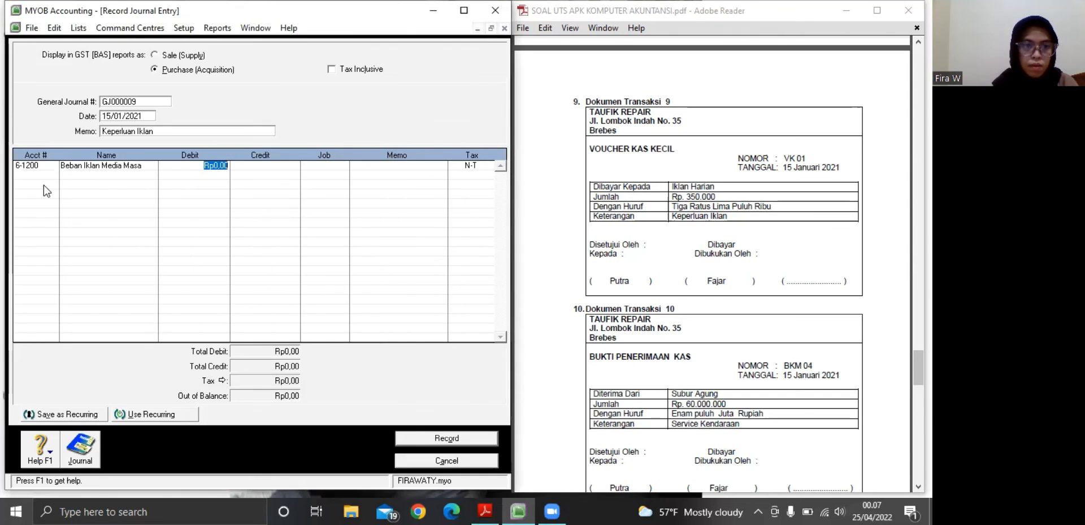
pyautogui.doubleClick(53, 174)
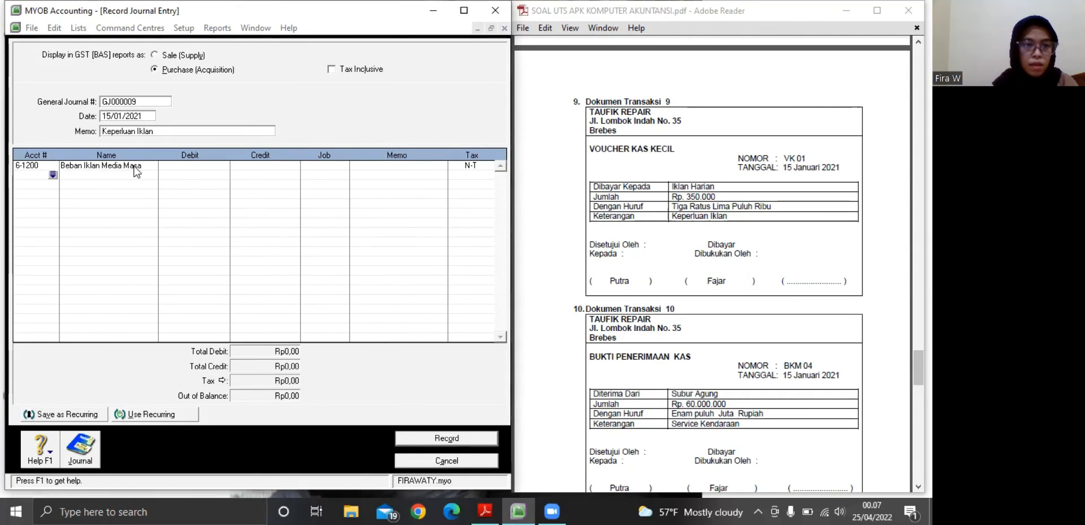
pyautogui.click(342, 338)
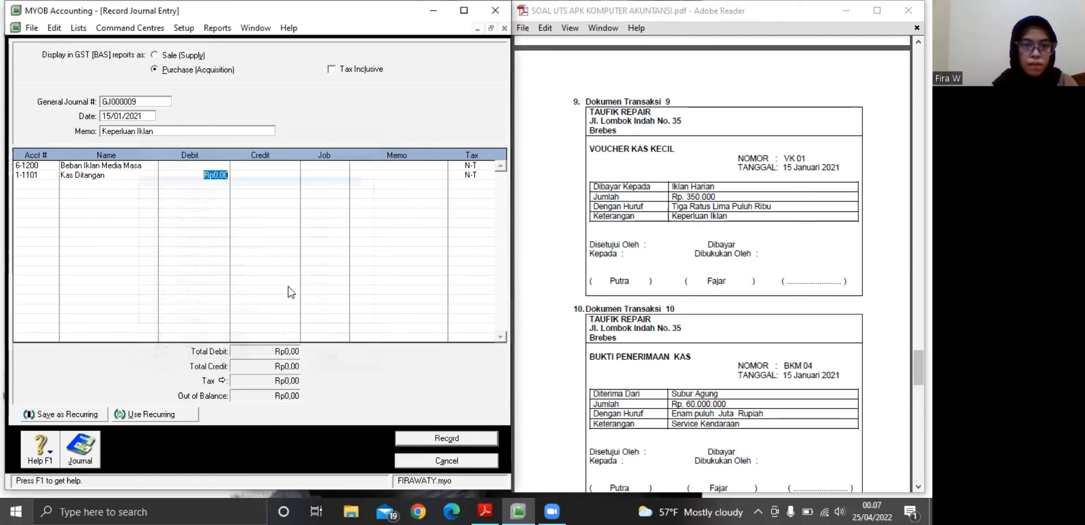
# Debit Beban Iklan Media Masa with Rp350.000 on the first line of journal entry GJ000009
pyautogui.click(201, 164)
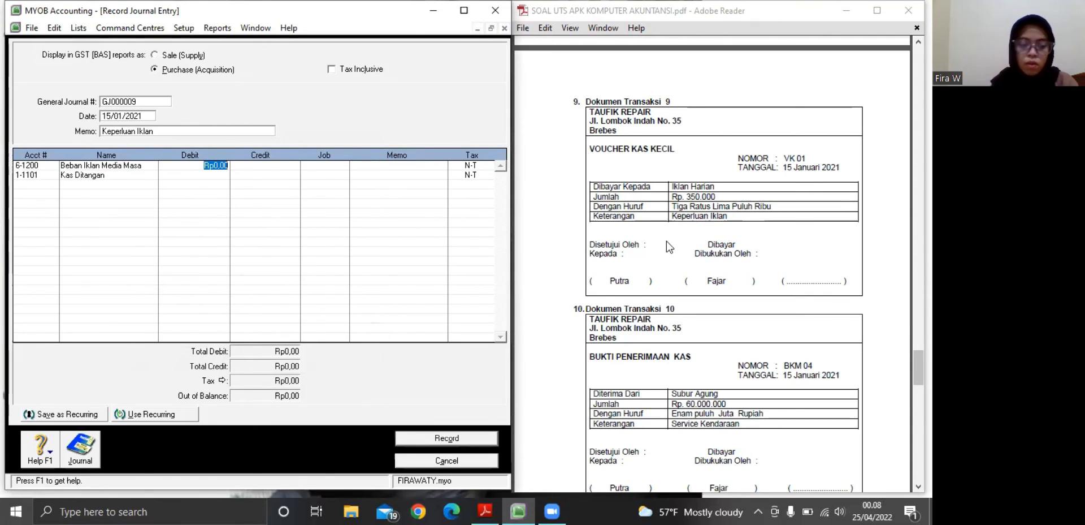
pyautogui.write('35')
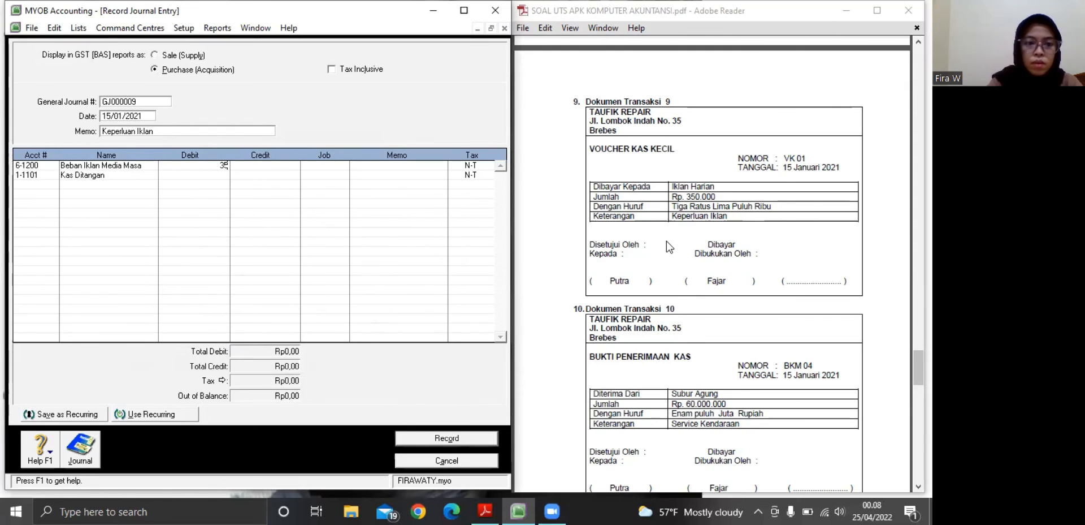
pyautogui.write('0.00000')
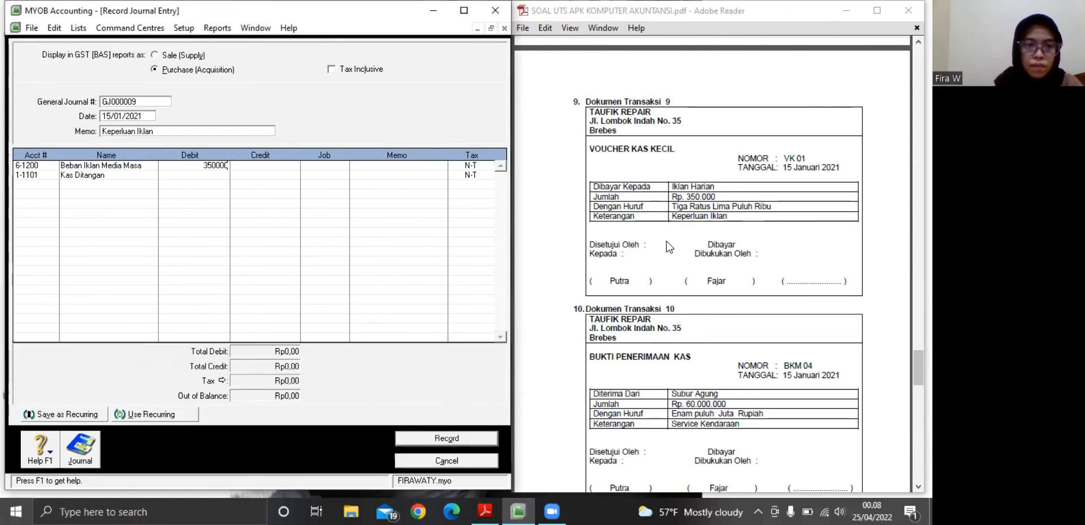
pyautogui.press('Tab')
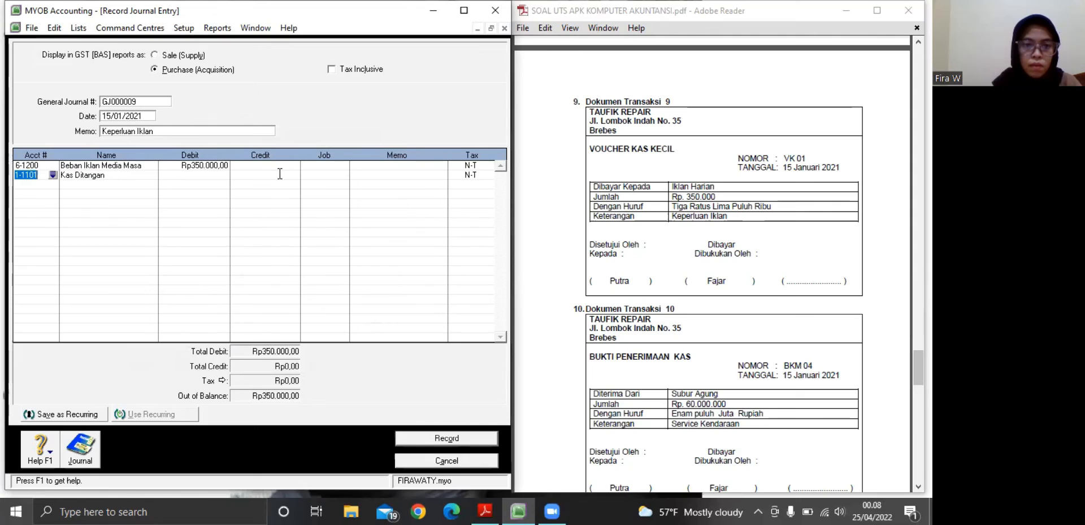
# Credit Kas Ditangan with Rp350.000 on the second line and record journal entry GJ000009
pyautogui.press('Tab')
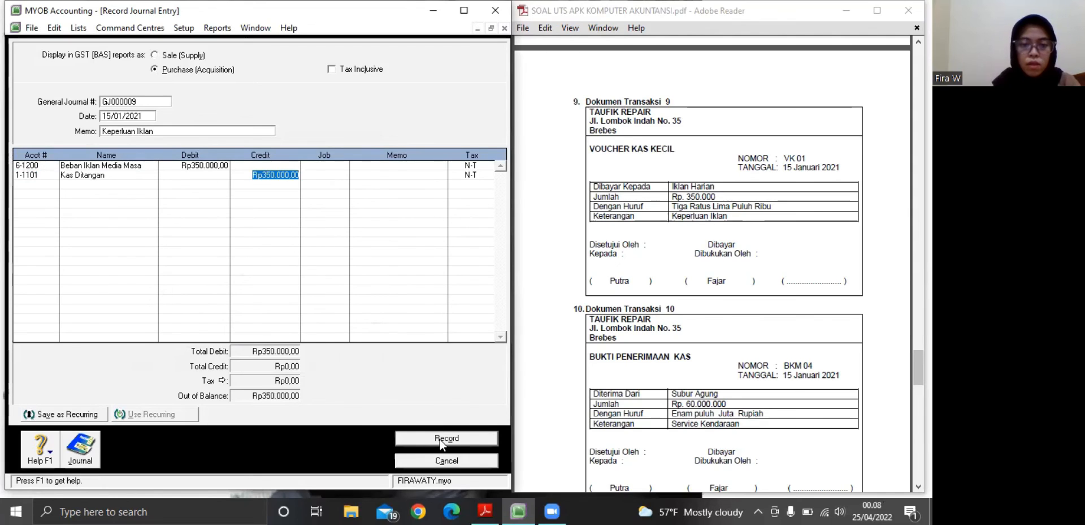
pyautogui.press('Tab')
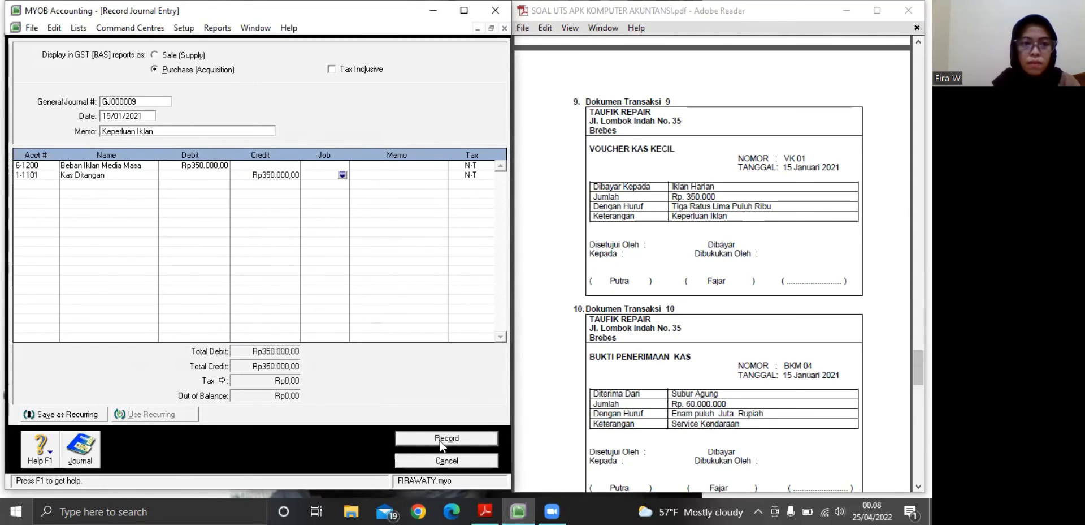
pyautogui.click(442, 438)
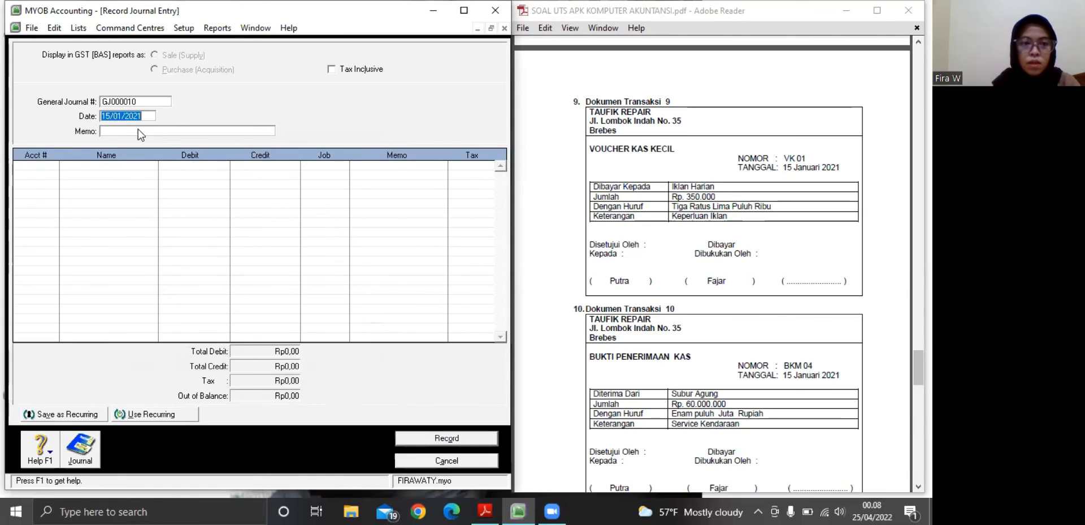
# Enter the memo "Service Kendaraan" for journal entry GJ000010, based on Dokumen Transaksi 10 in the PDF
pyautogui.click(120, 131)
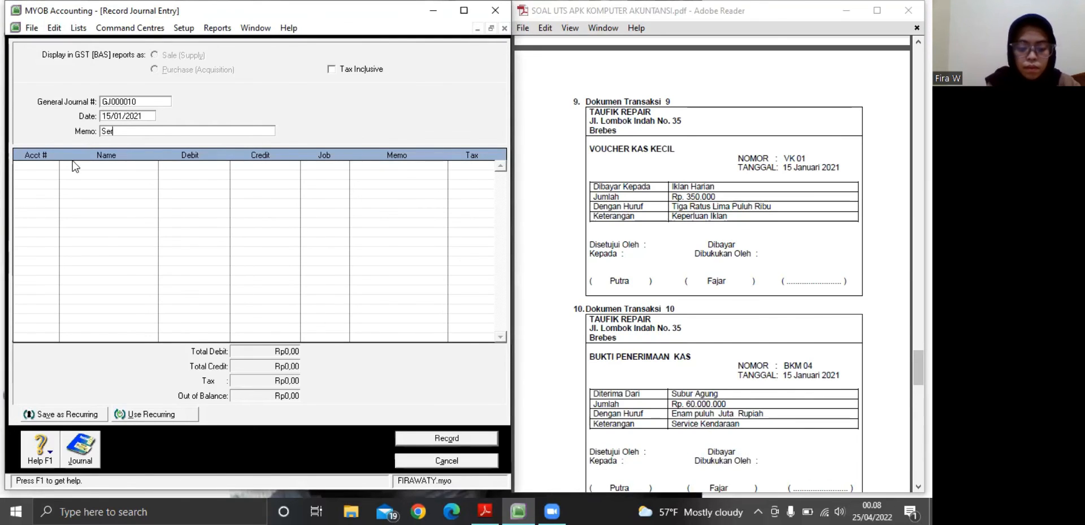
pyautogui.write('e Kendar')
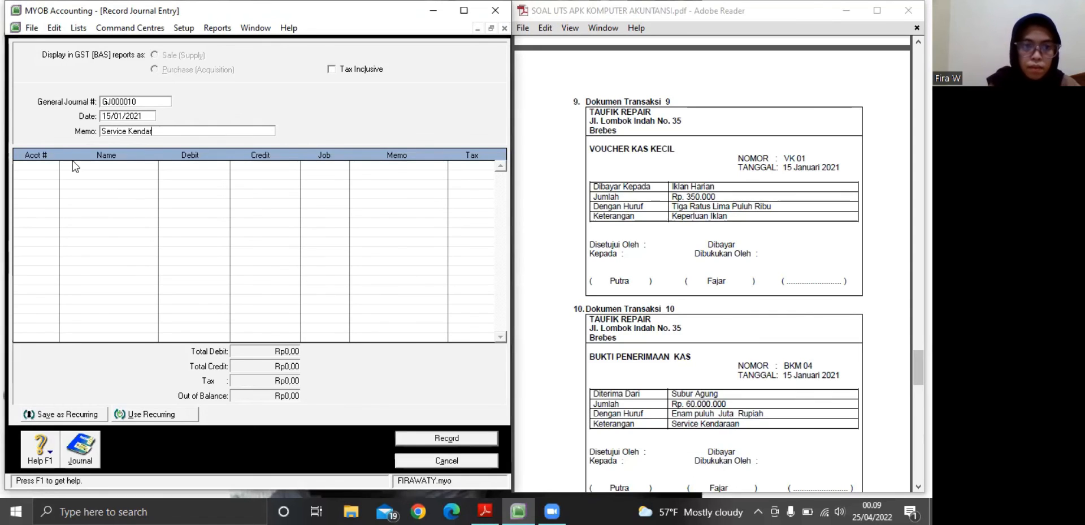
pyautogui.write('aam')
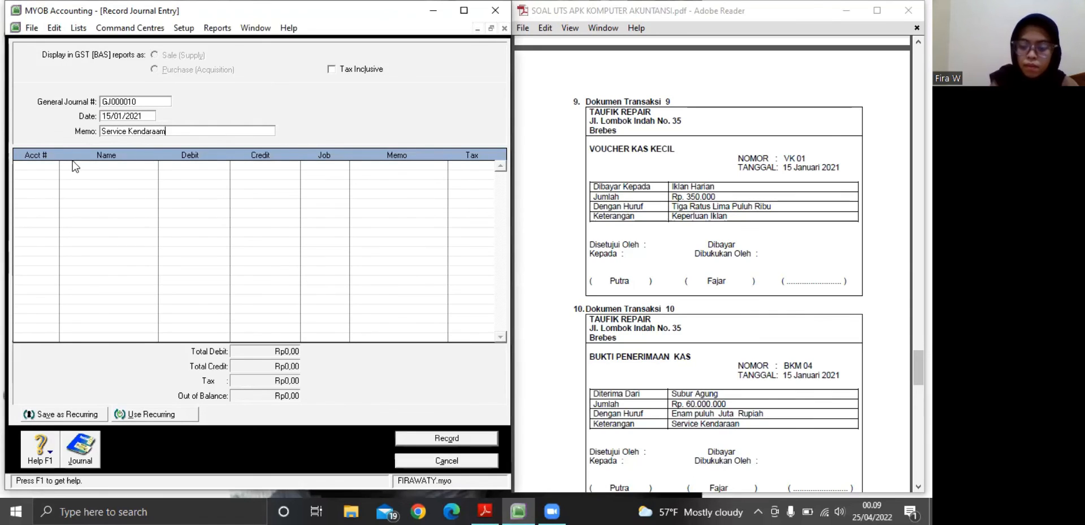
pyautogui.press('BackSpace')
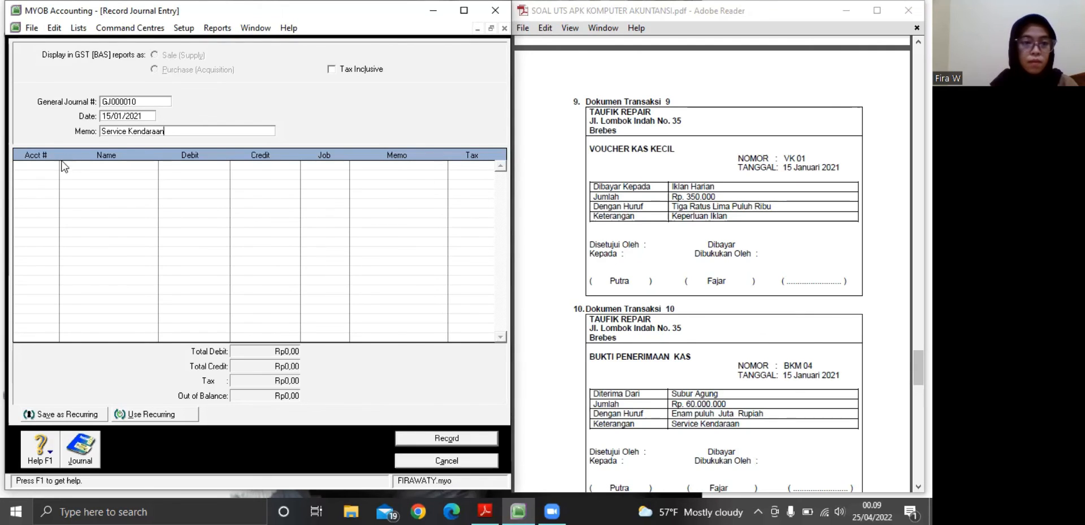
# Assign accounts 1-1101 Kas Ditangan and 4-0100 Pendapatan Bengkel to the first and second lines of journal entry GJ000010
pyautogui.click(27, 166)
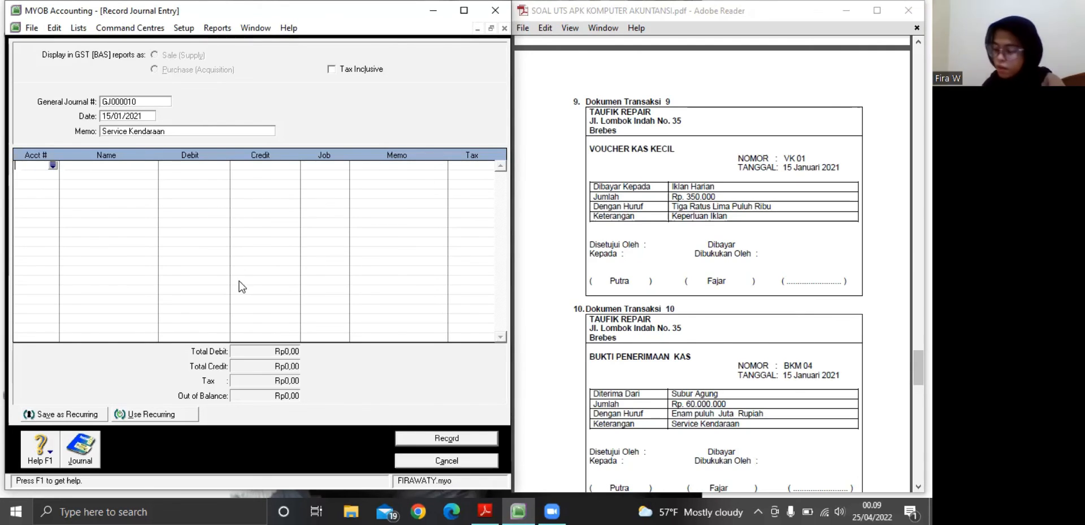
pyautogui.click(51, 166)
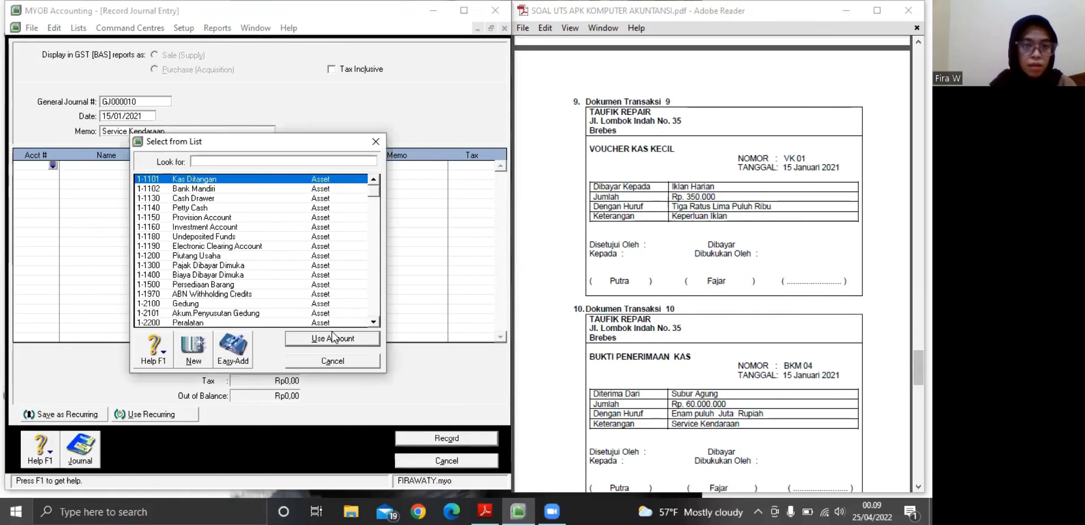
pyautogui.click(332, 334)
pyautogui.click(41, 175)
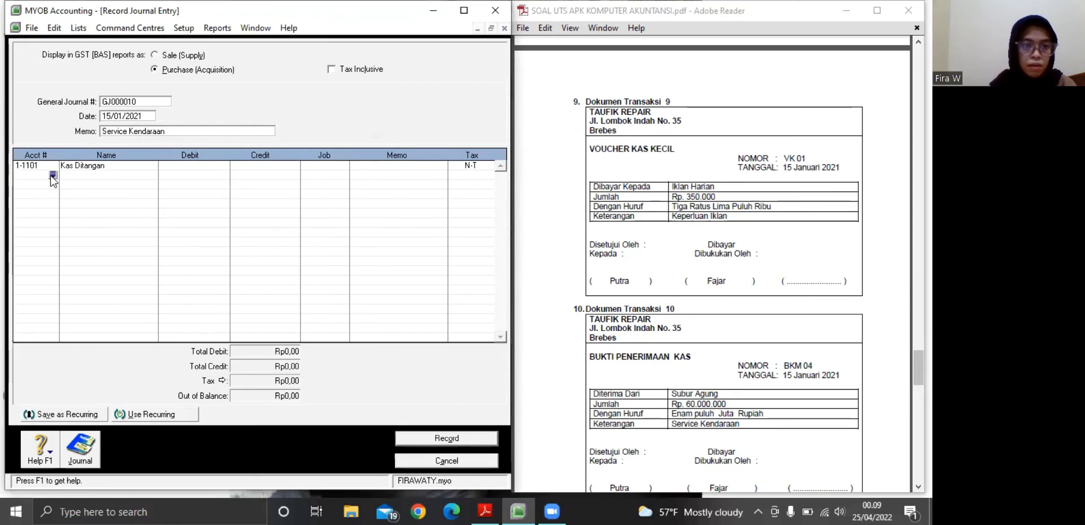
pyautogui.click(53, 175)
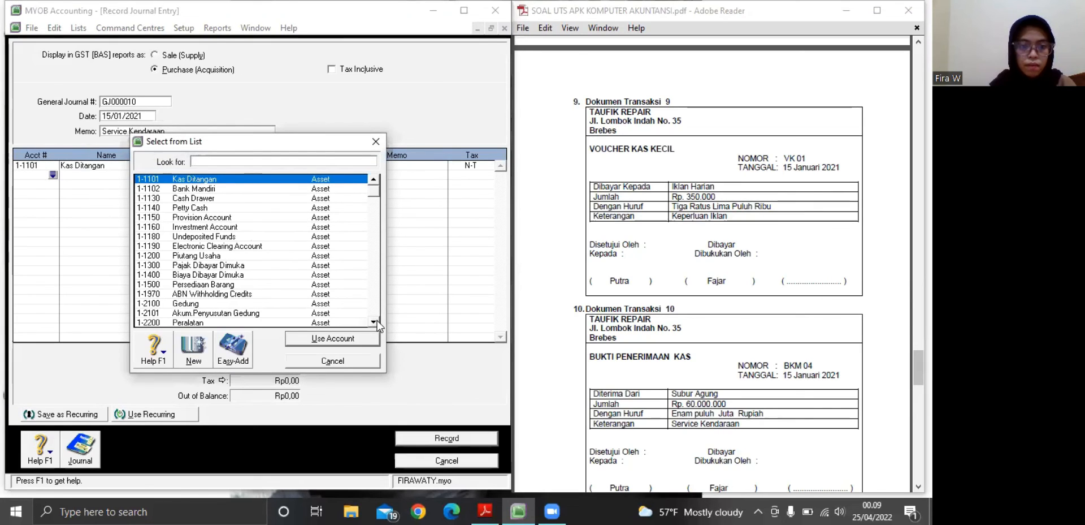
pyautogui.scroll(-4, 377, 326)
pyautogui.scroll(-6, 378, 325)
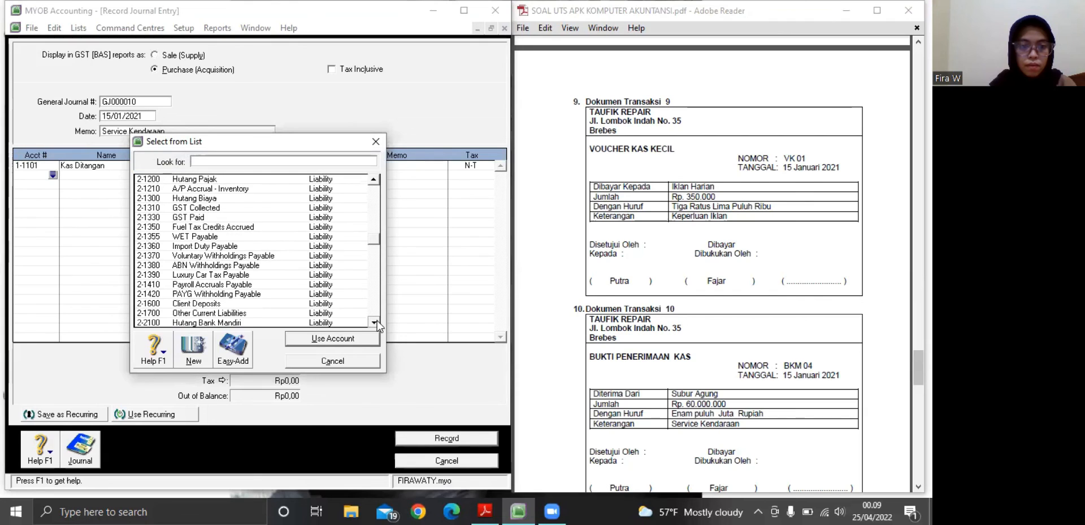
pyautogui.scroll(-1, 378, 326)
pyautogui.scroll(-5, 377, 325)
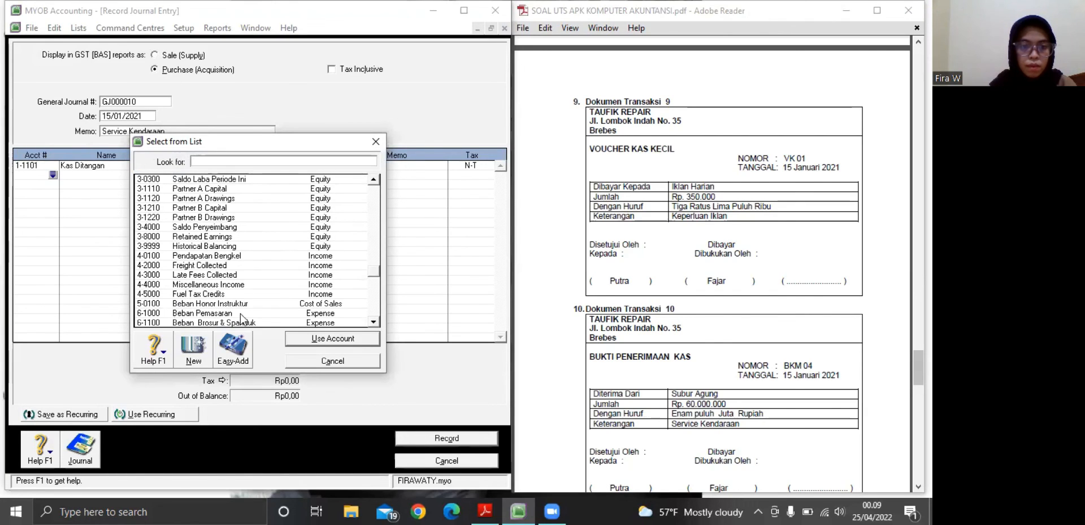
pyautogui.click(210, 256)
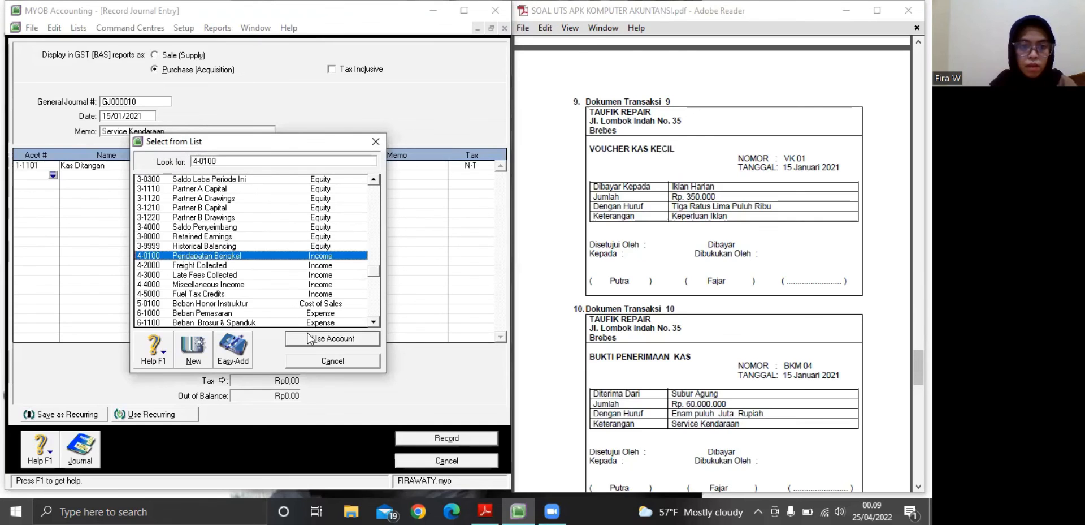
pyautogui.click(310, 339)
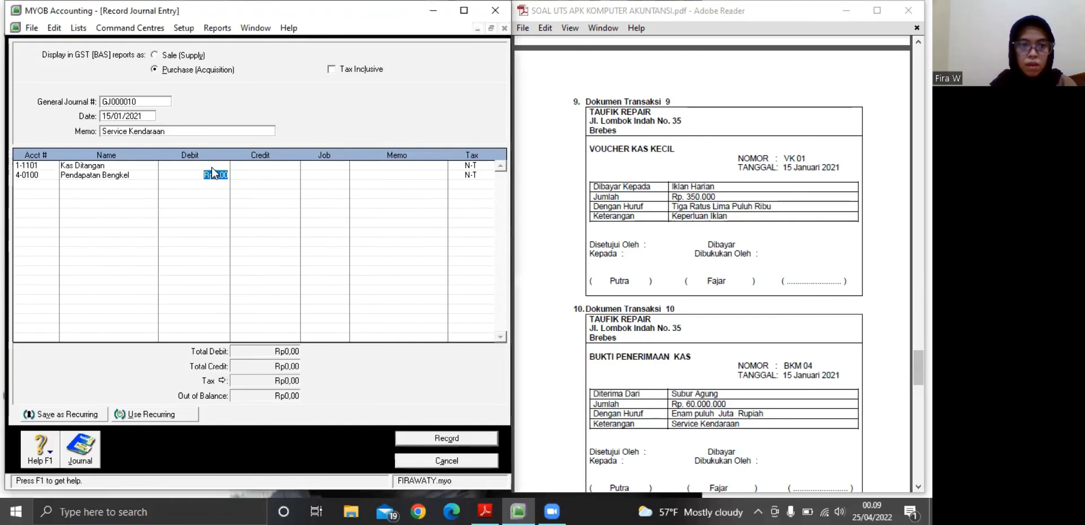
# Debit Kas Ditangan with Rp60.000.000 on the first line of journal entry GJ000010
pyautogui.click(213, 164)
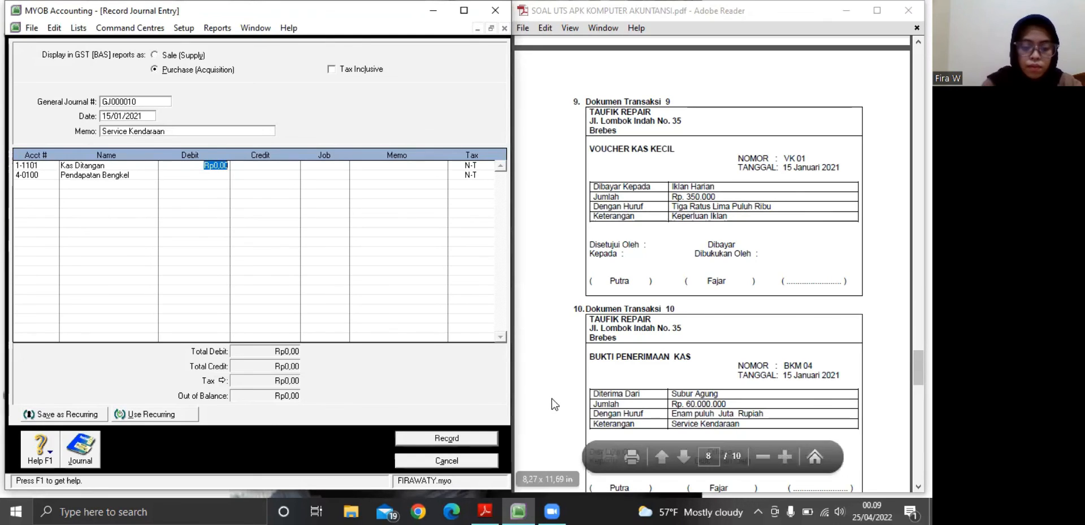
pyautogui.write('60.00')
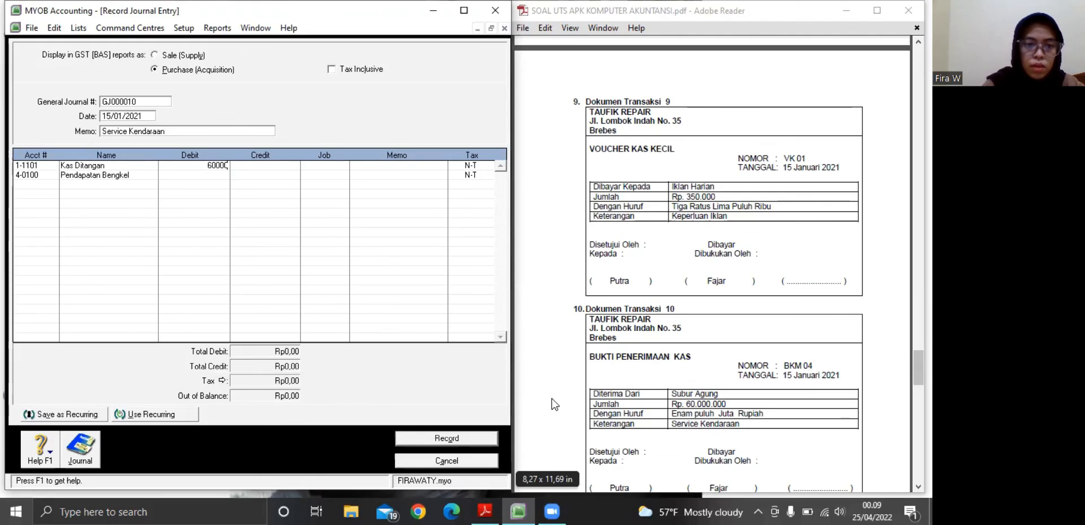
pyautogui.write('0.000')
pyautogui.press('Return')
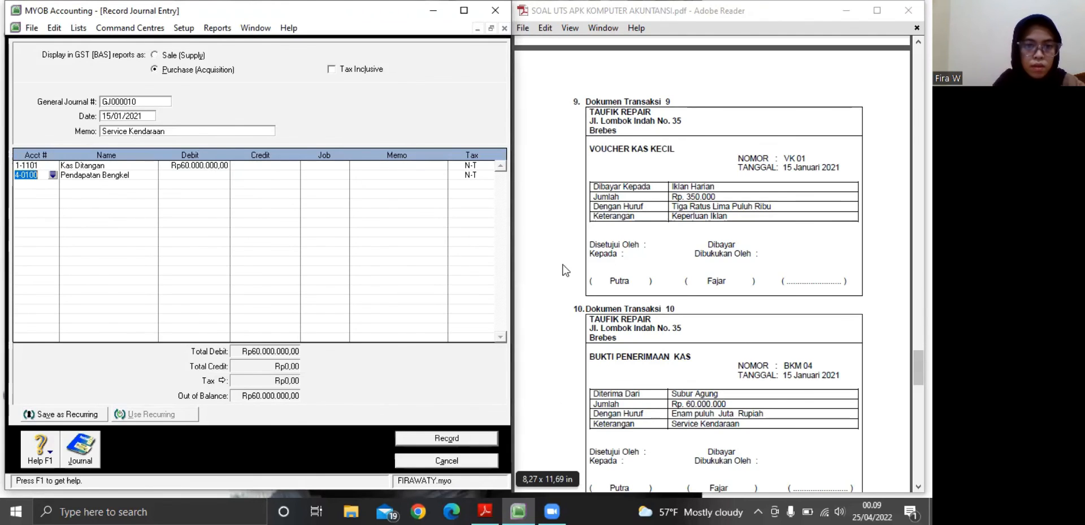
# Credit Pendapatan Bengkel with Rp60.000.000 on the second line and record journal entry GJ000010
pyautogui.click(251, 175)
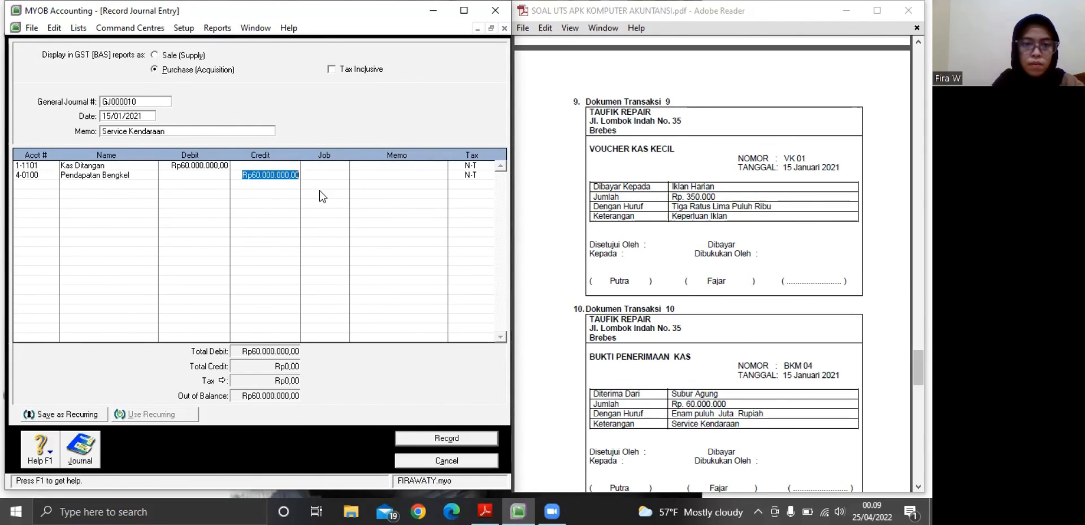
pyautogui.press('Return')
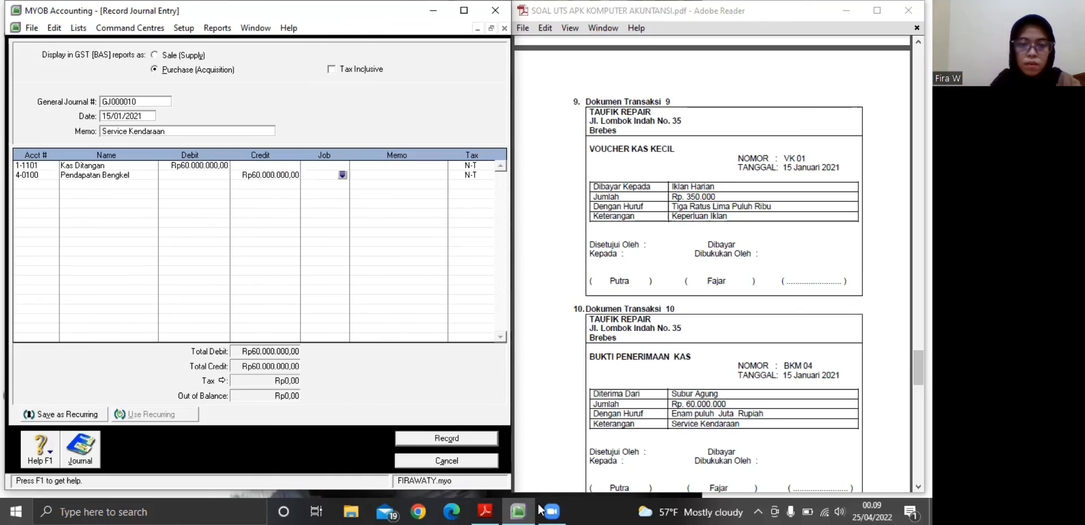
pyautogui.click(434, 444)
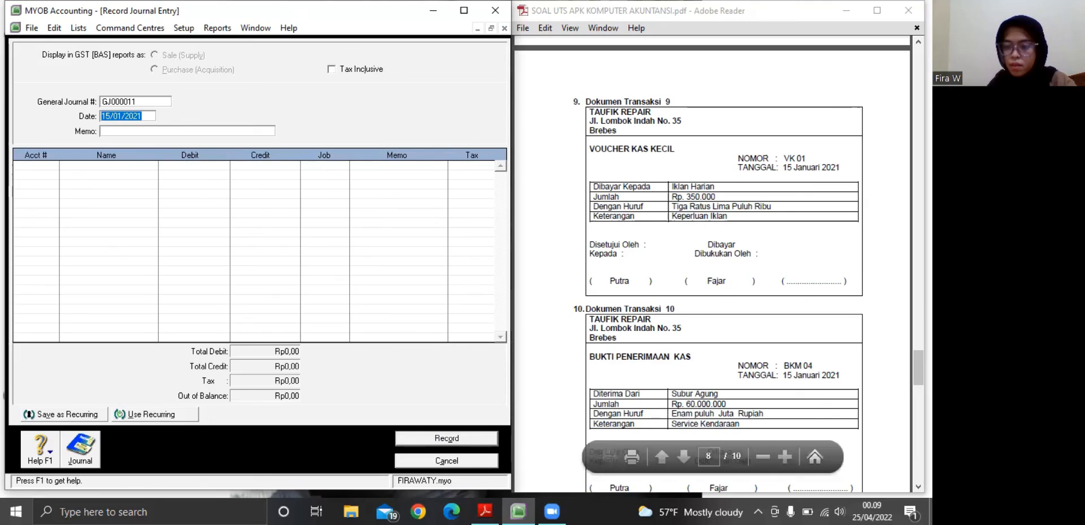
# Bring Dokumen Transaksi 11 into view in the PDF and enter its description "Service Kendaraan" as the memo for journal entry GJ000011
pyautogui.click(713, 263)
pyautogui.scroll(-7, 713, 263)
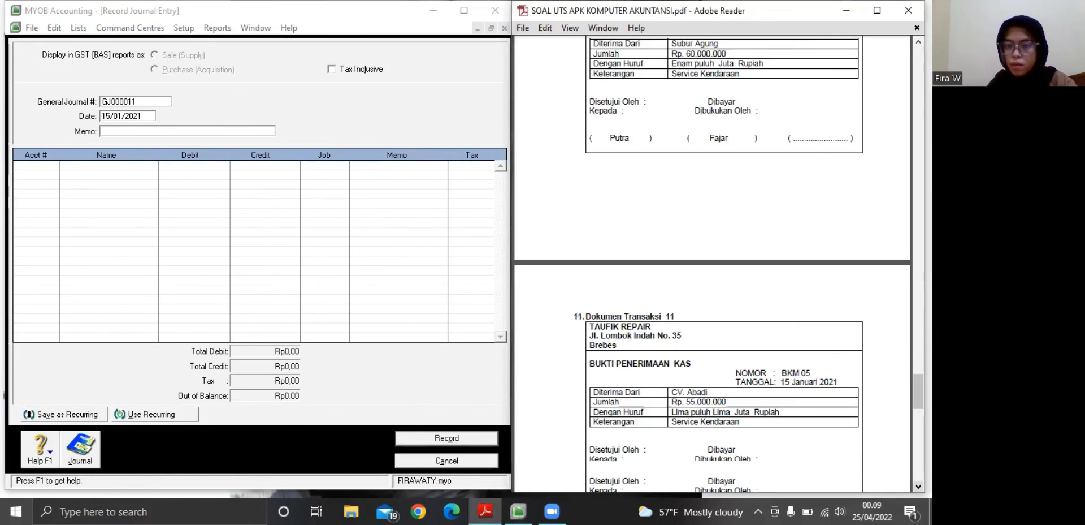
pyautogui.scroll(-3, 713, 263)
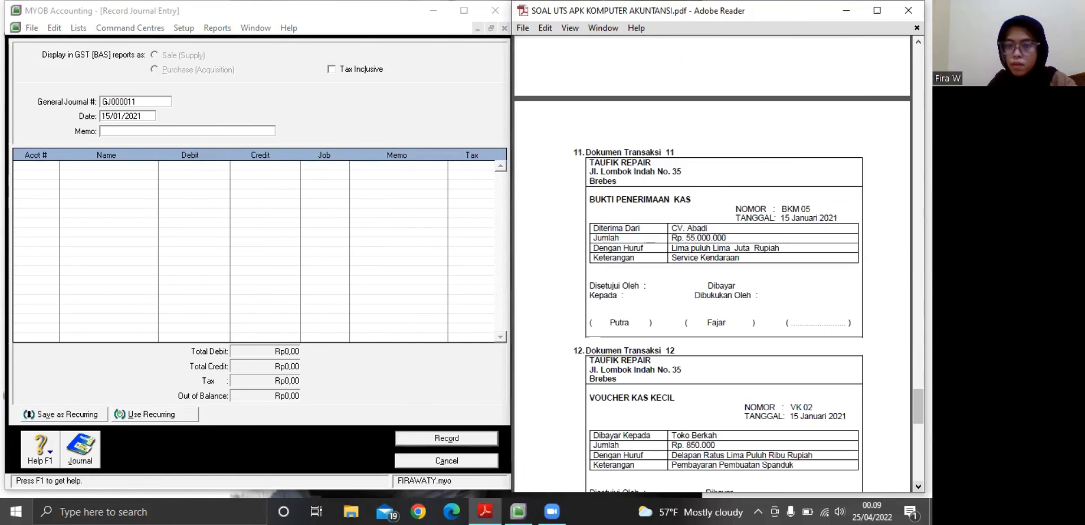
pyautogui.scroll(-2, 713, 264)
pyautogui.scroll(-1, 714, 263)
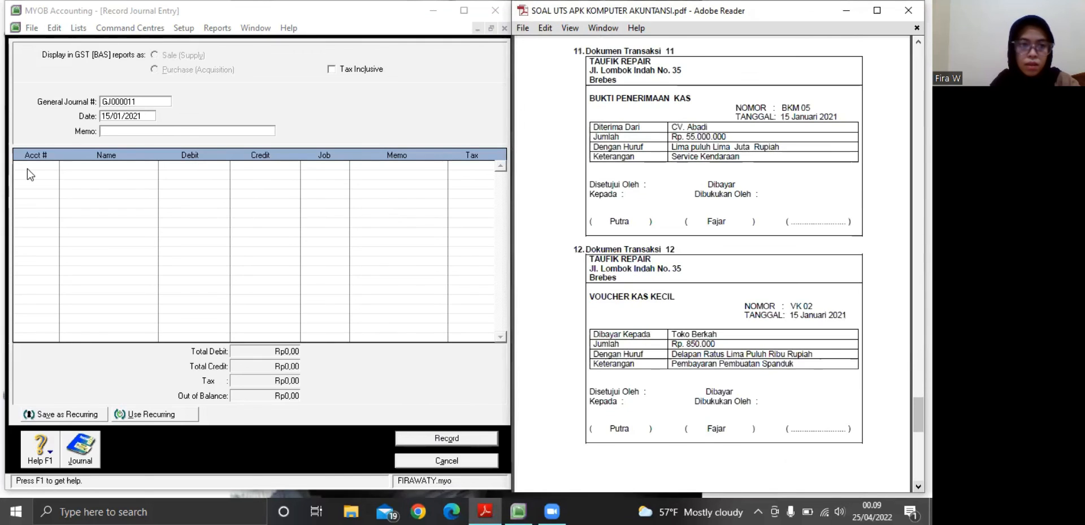
pyautogui.click(102, 135)
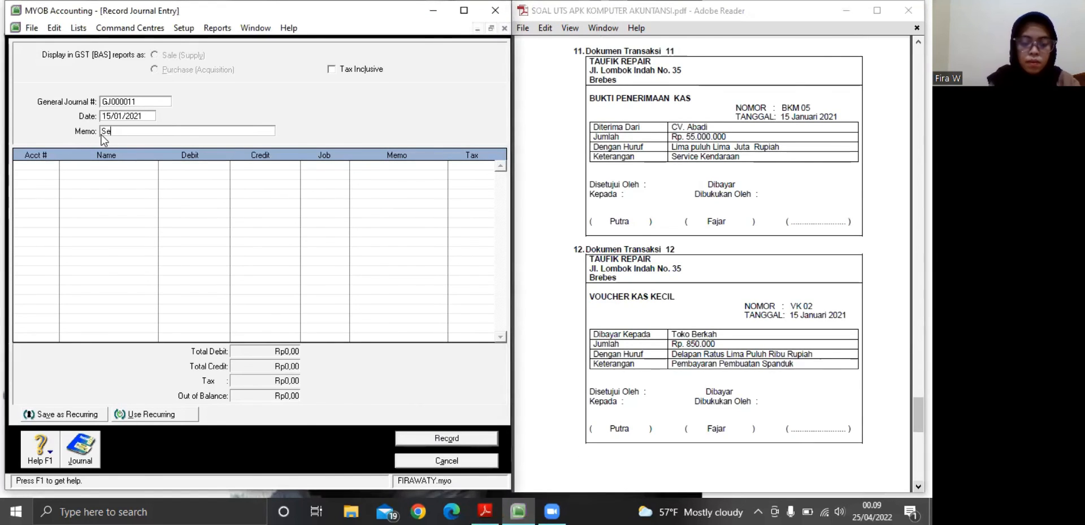
pyautogui.write('Service ')
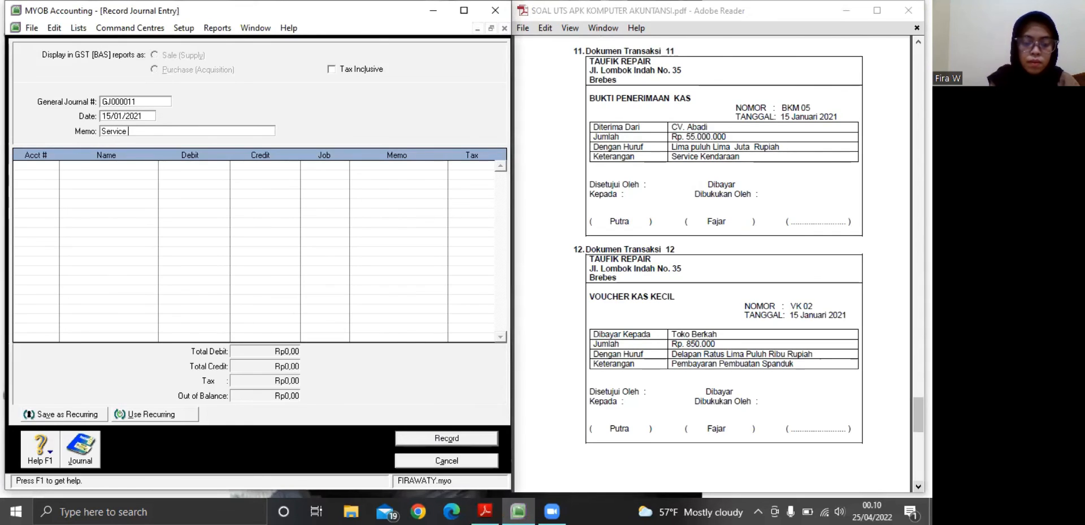
pyautogui.write('Kendara')
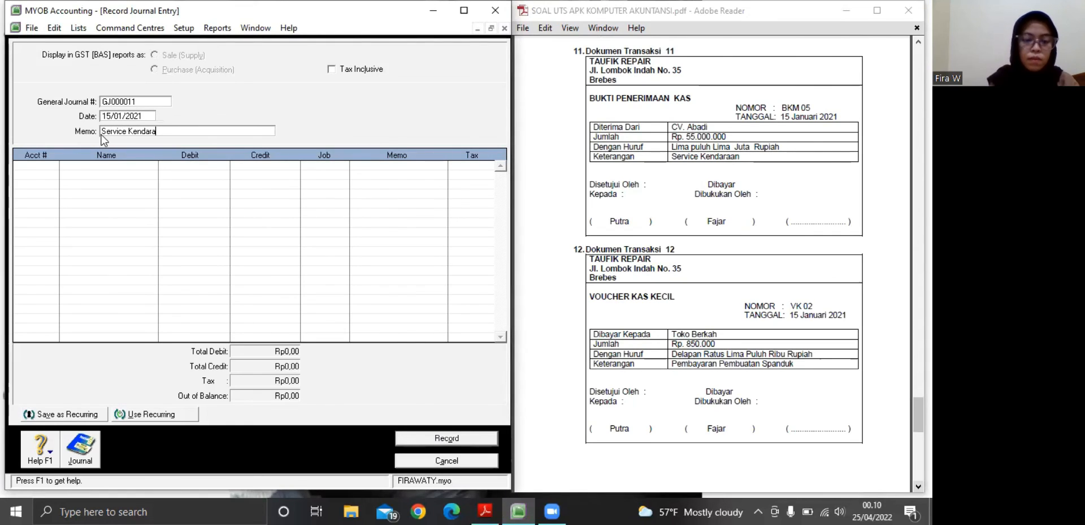
pyautogui.write('an')
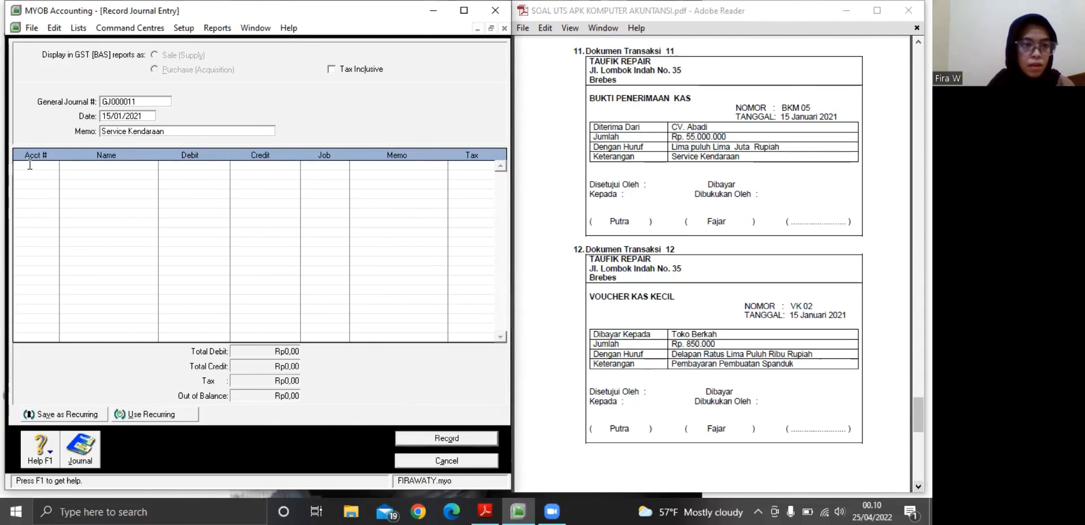
# Assign accounts 1-1101 Kas Ditangan and 4-0100 Pendapatan Bengkel to the first and second lines of journal entry GJ000011
pyautogui.click(52, 176)
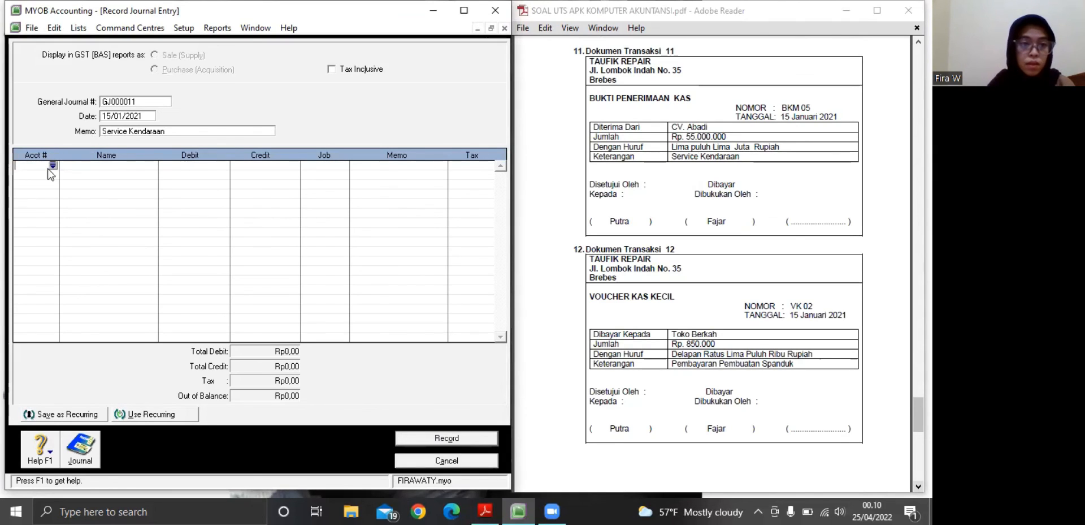
pyautogui.click(52, 165)
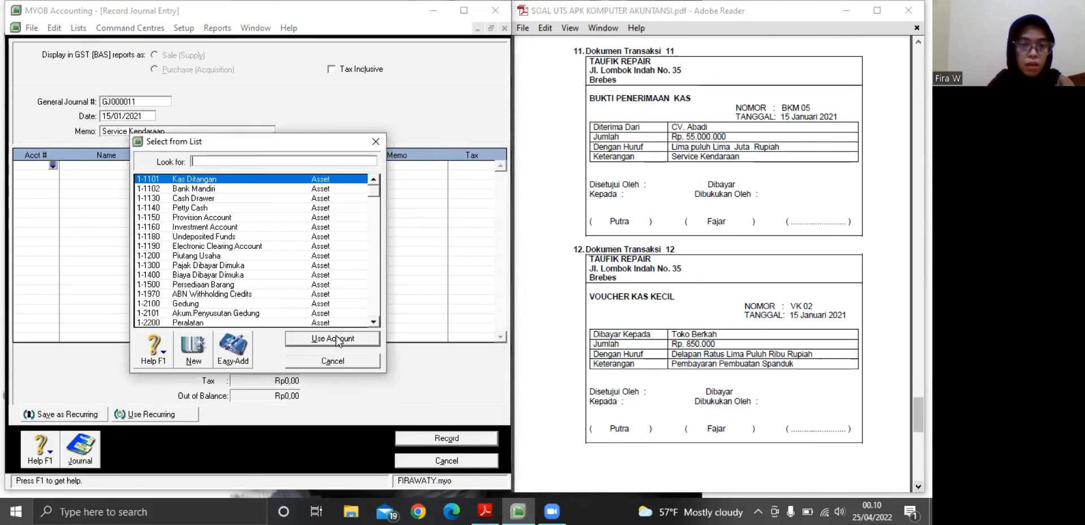
pyautogui.click(334, 338)
pyautogui.click(38, 177)
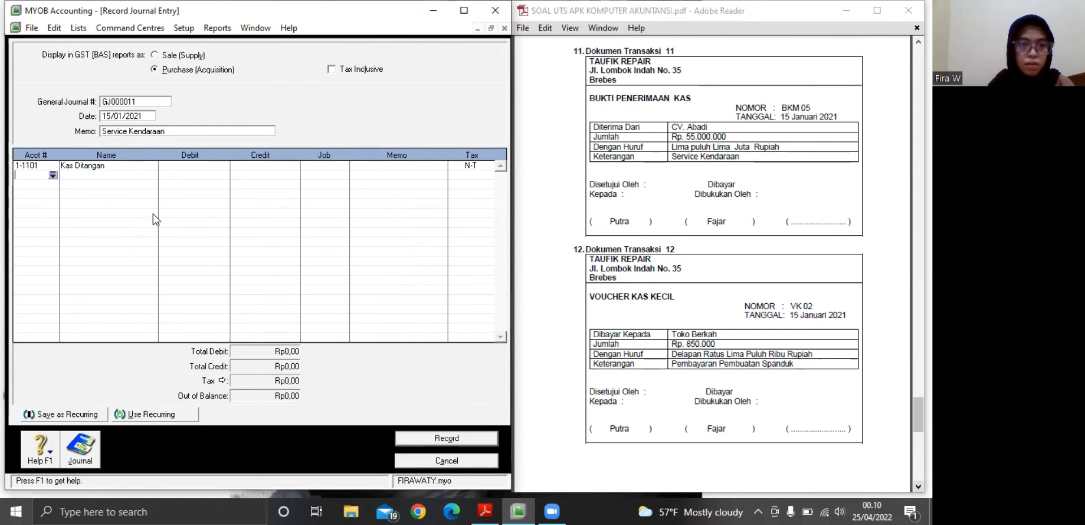
pyautogui.click(53, 176)
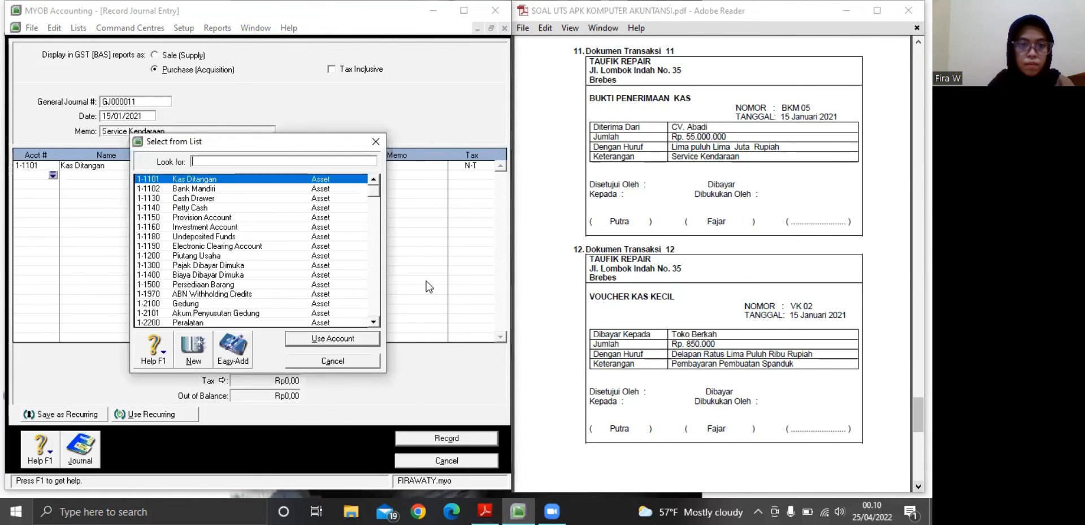
pyautogui.moveTo(374, 266); pyautogui.dragTo(374, 275)
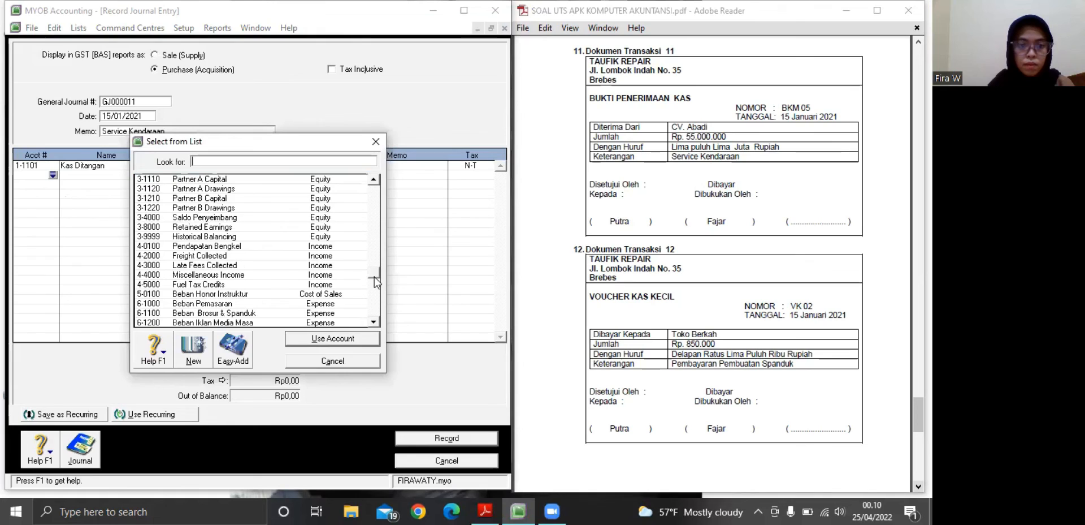
pyautogui.scroll(-1, 206, 243)
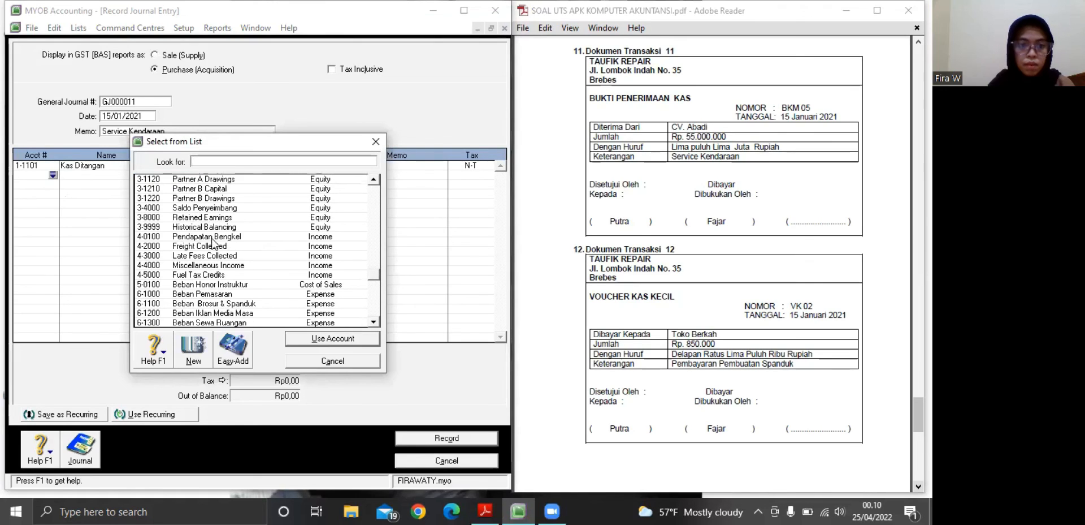
pyautogui.click(212, 238)
pyautogui.press('Return')
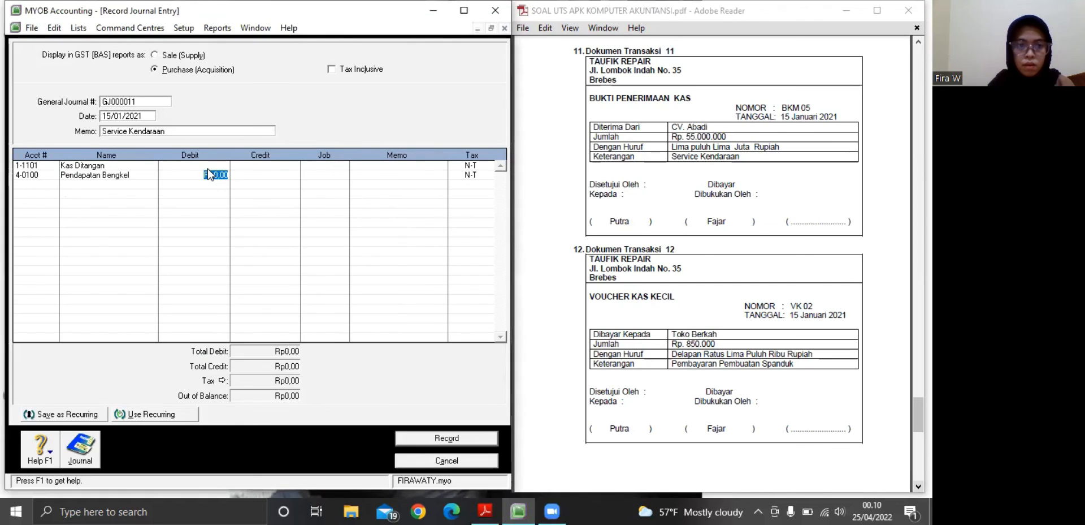
# Open the debit amount of the Kas Ditangan line in journal entry GJ000011 for editing
pyautogui.click(208, 165)
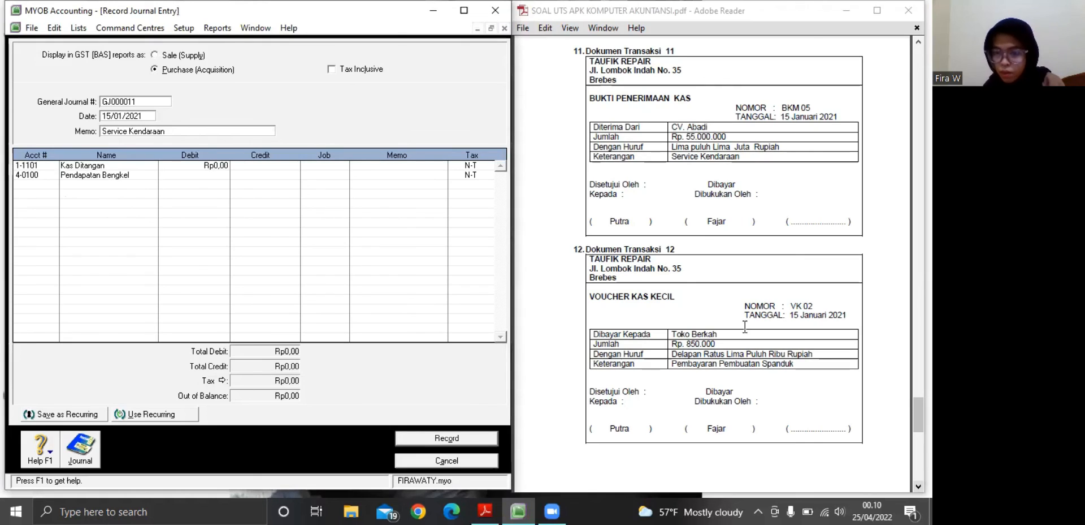
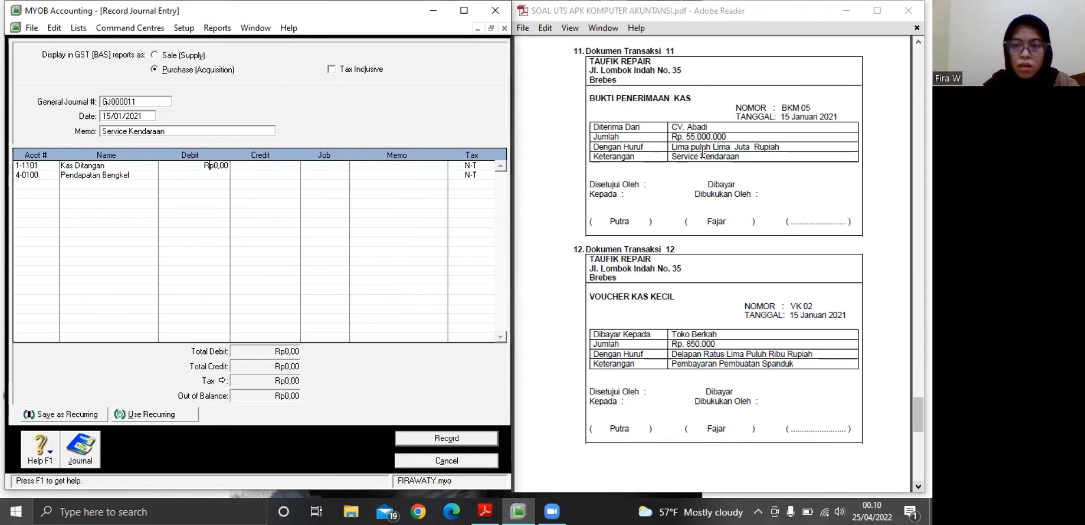
# Debit Kas Ditangan with Rp55.000.000 on the first line of journal entry GJ000011
pyautogui.write('55')
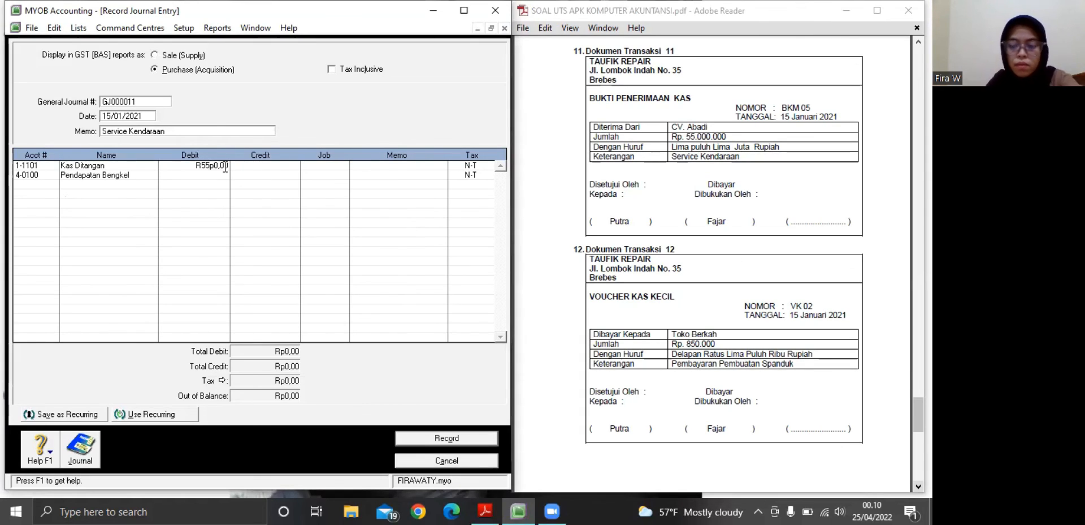
pyautogui.press('BackSpace')
pyautogui.write('5')
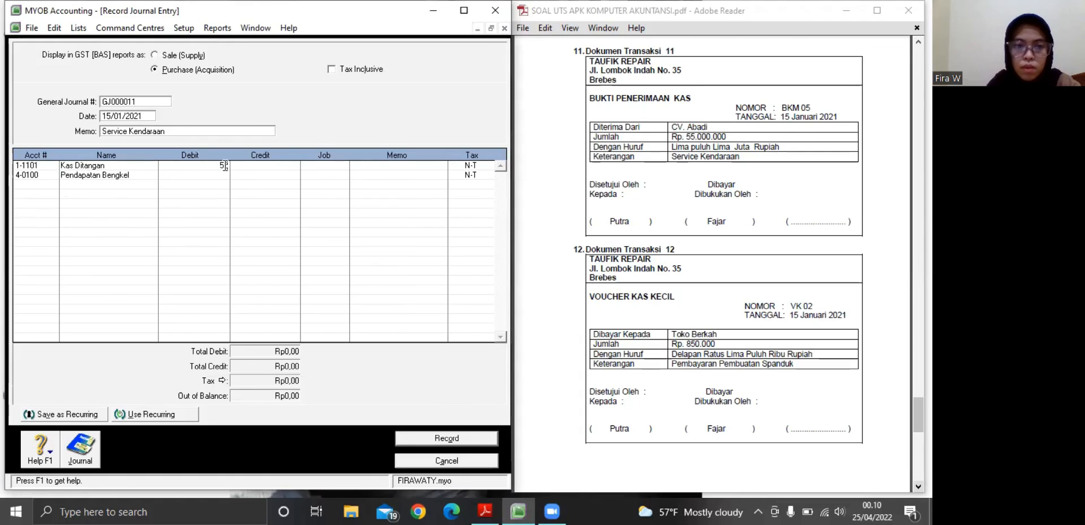
pyautogui.write('5')
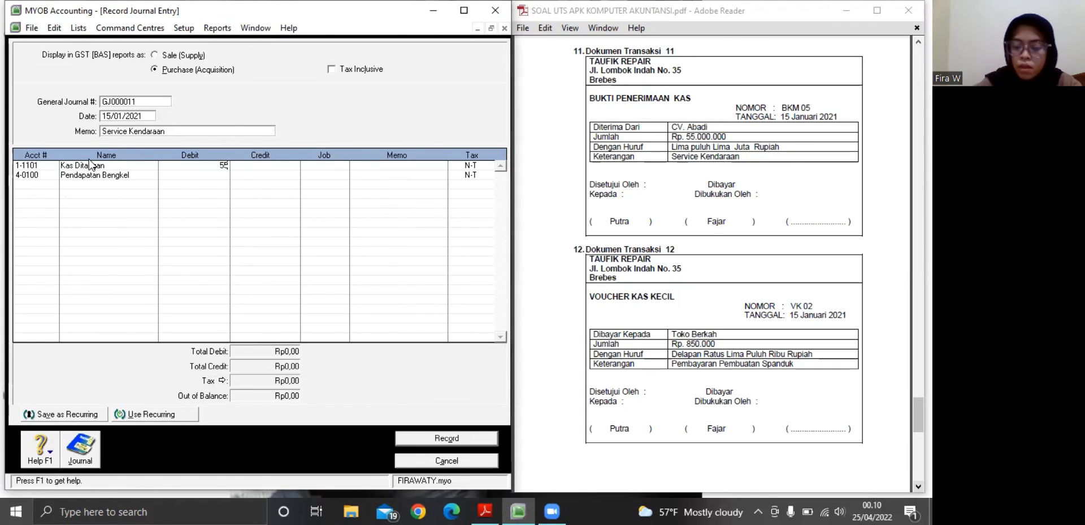
pyautogui.write('.000.000')
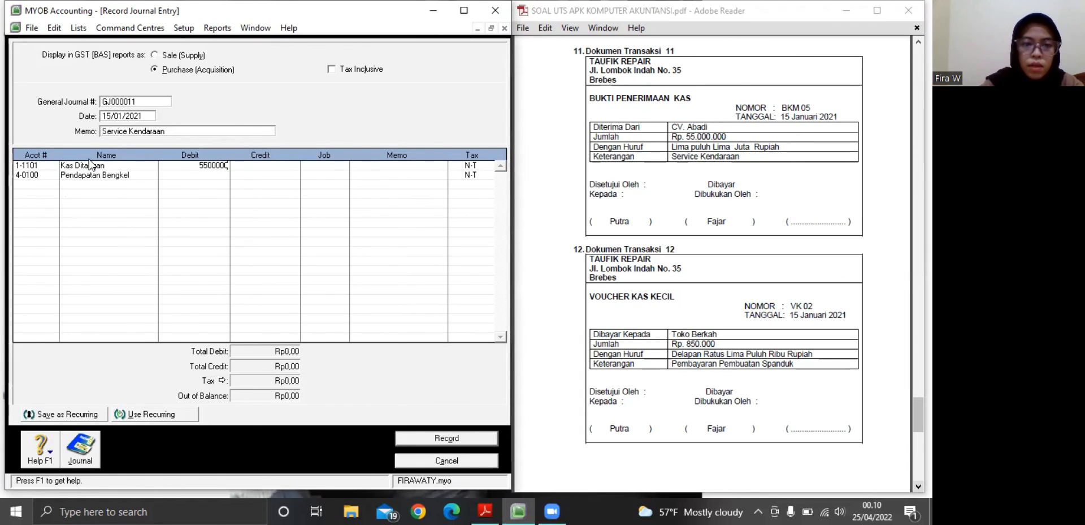
pyautogui.press('Return')
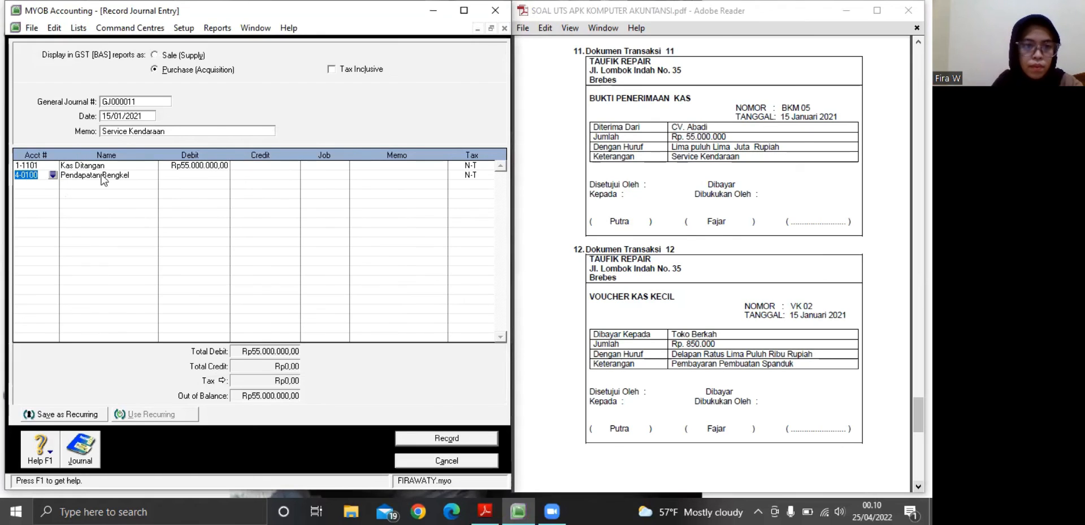
# Credit Pendapatan Bengkel with Rp55.000.000 on the second line and record journal entry GJ000011
pyautogui.click(256, 173)
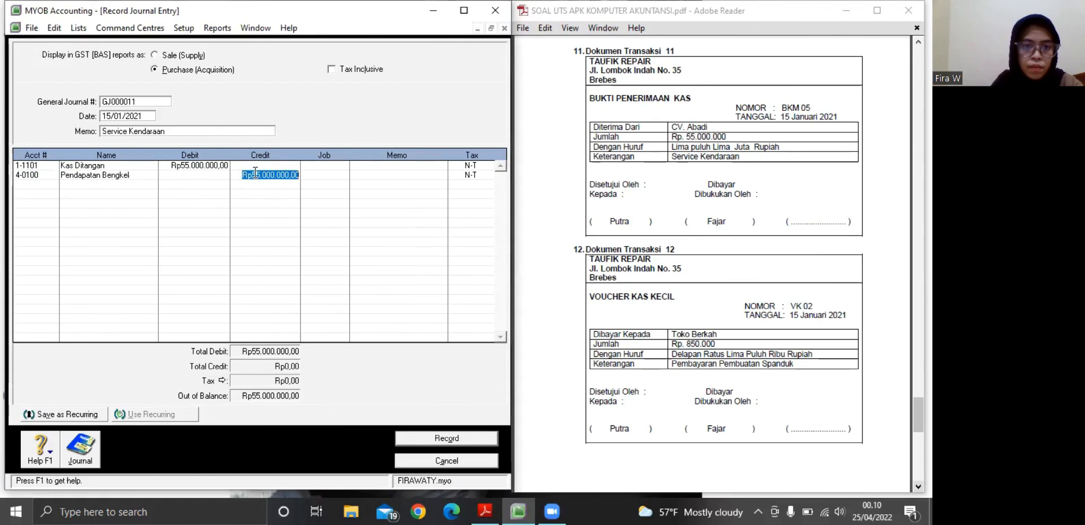
pyautogui.click(312, 175)
pyautogui.click(414, 438)
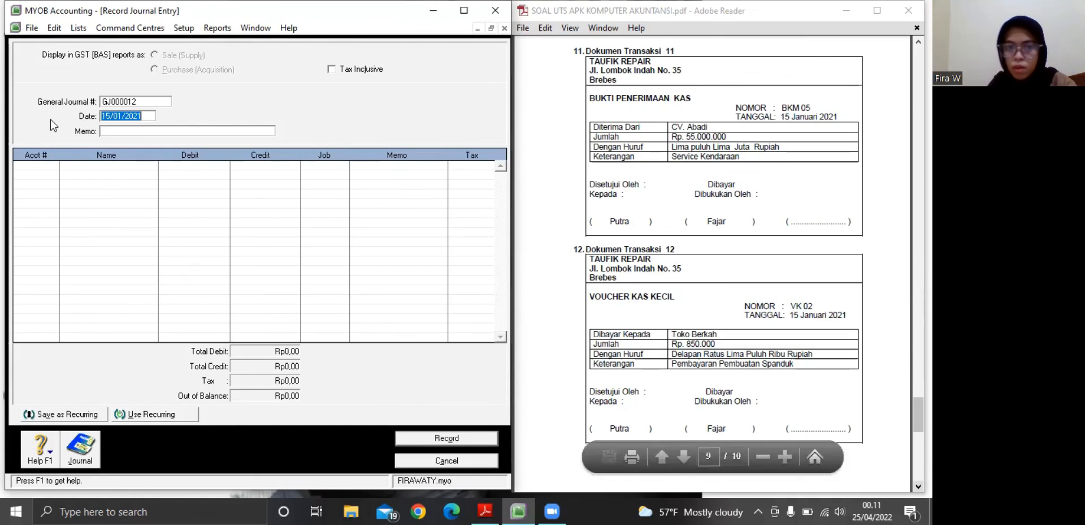
# Enter the Dokumen Transaksi 12 description "Pembayaran Pembuatan Spanduk" as the memo for journal entry GJ000012
pyautogui.press('Tab')
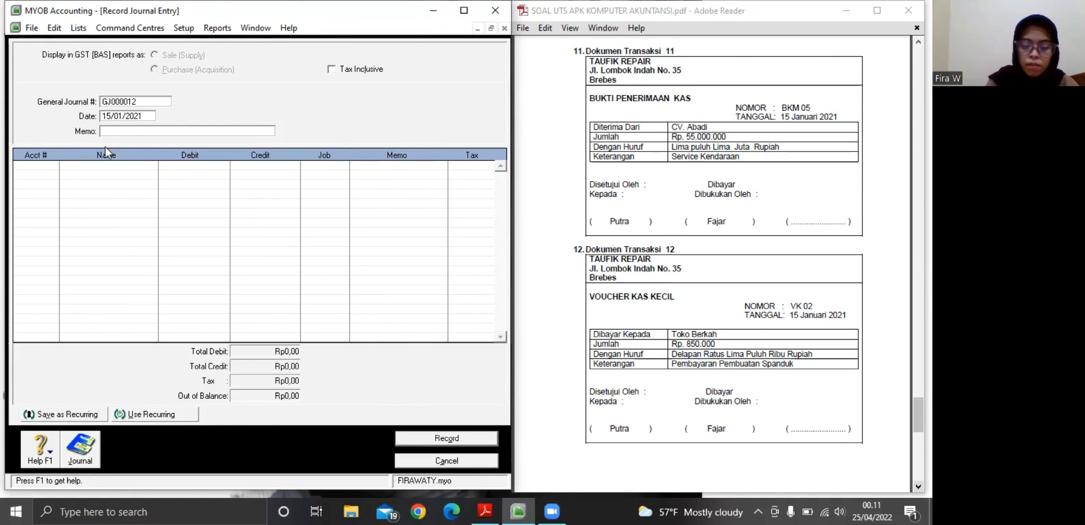
pyautogui.write('Pembayaran')
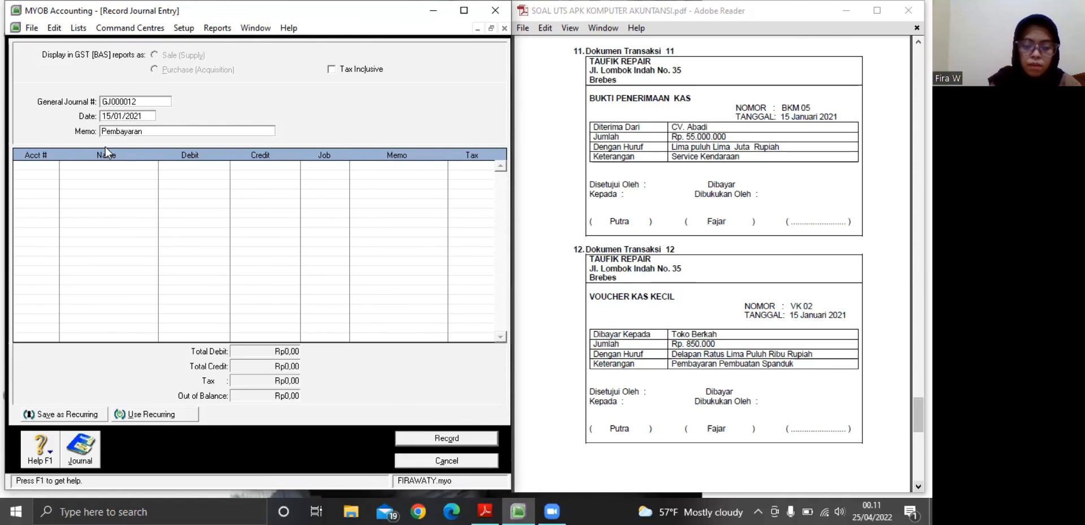
pyautogui.write(' Pembuata')
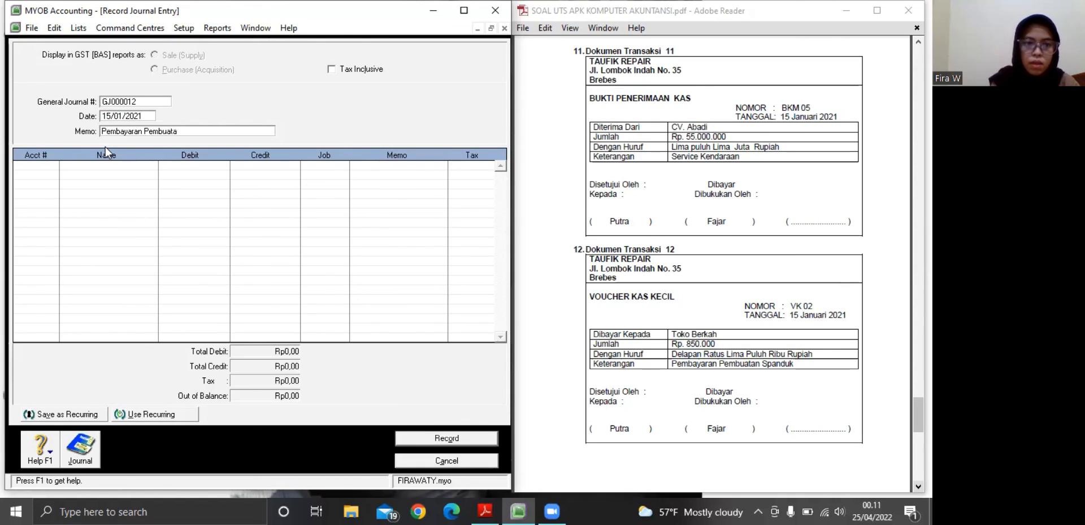
pyautogui.write('n Spand')
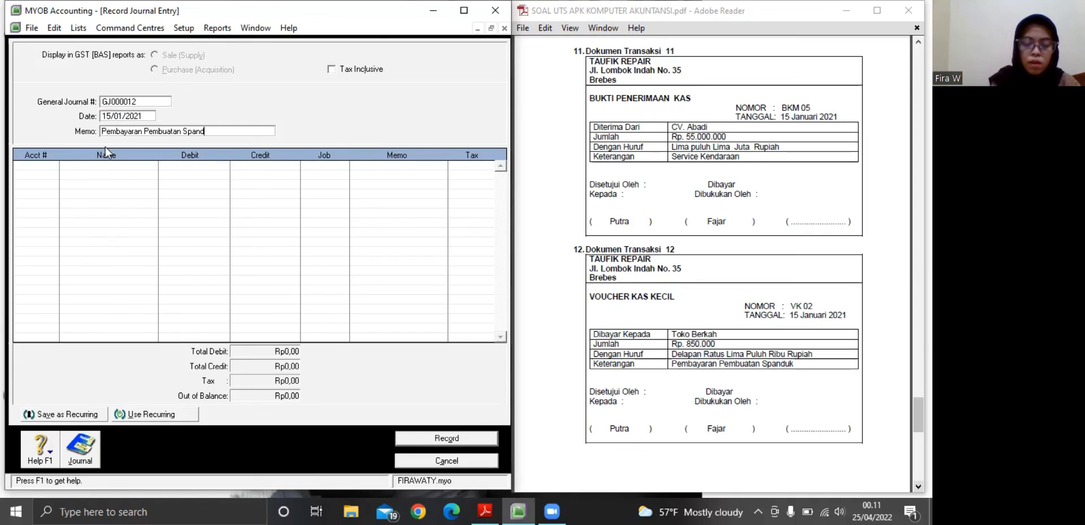
pyautogui.write('uk')
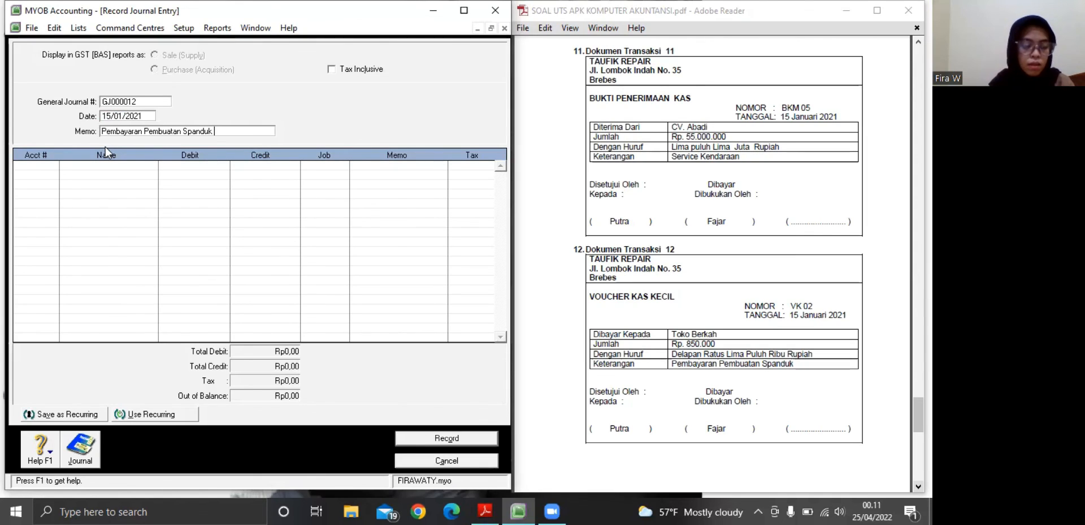
# Assign account 6-1100 Beban Brosur & Spanduk to the first line of journal entry GJ000012
pyautogui.click(44, 162)
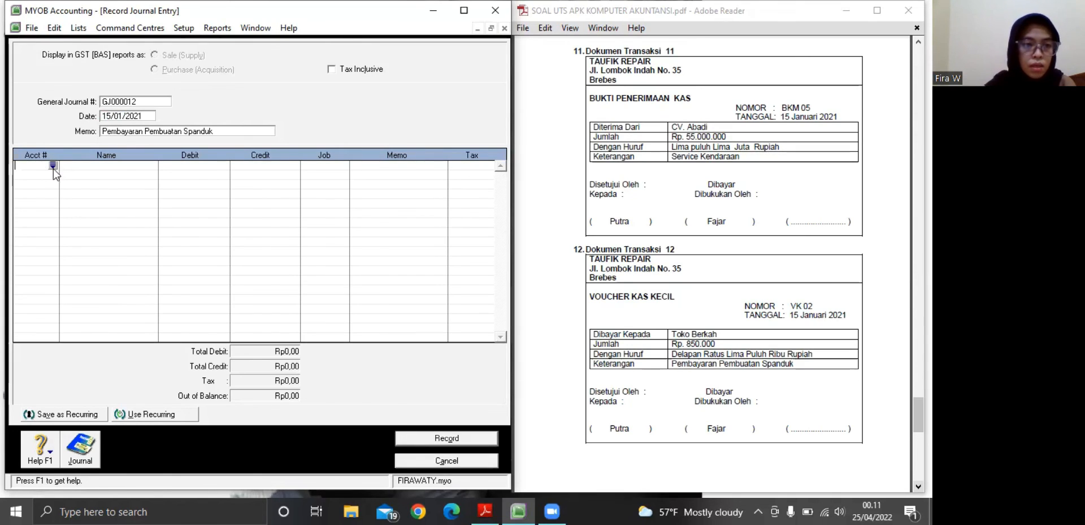
pyautogui.click(53, 165)
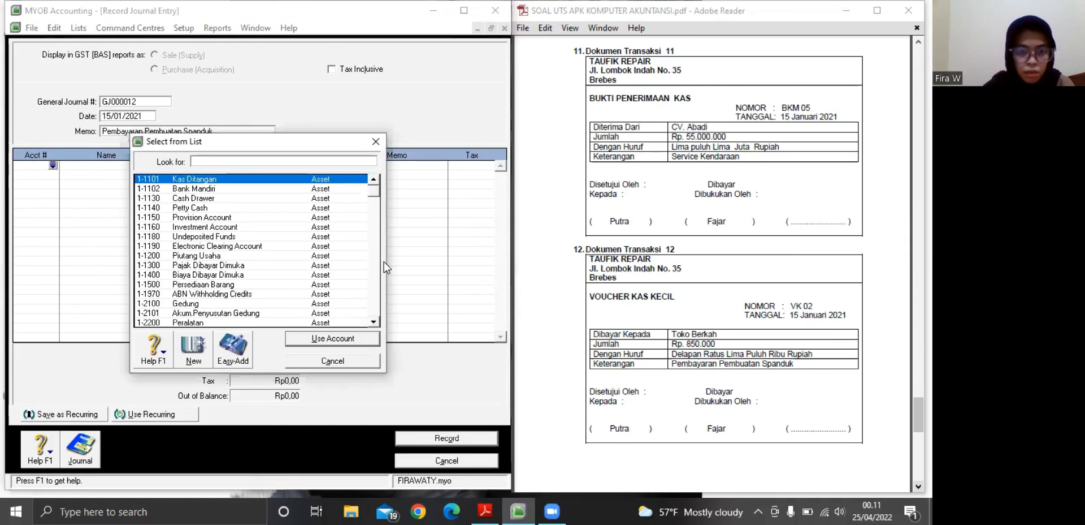
pyautogui.scroll(-10, 378, 265)
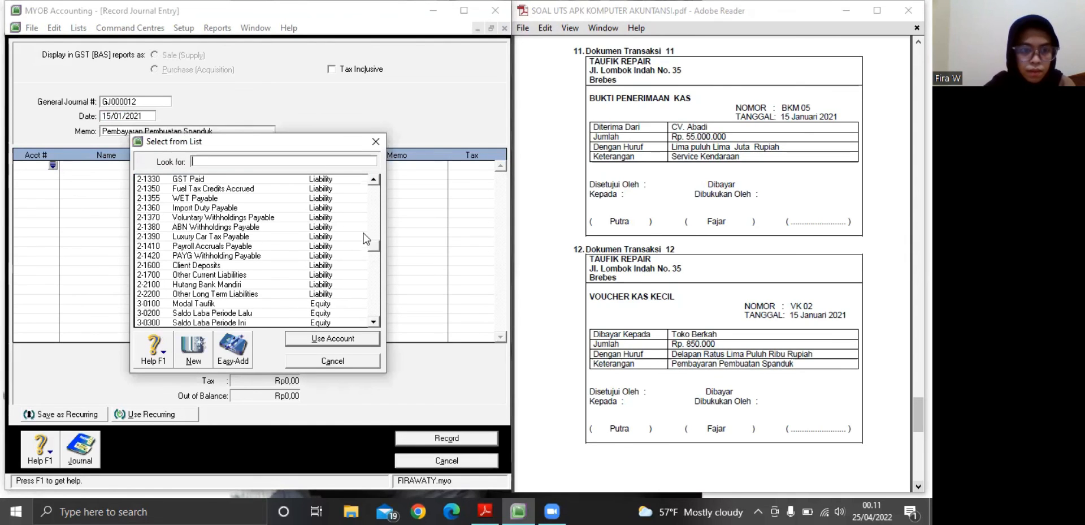
pyautogui.scroll(-5, 374, 270)
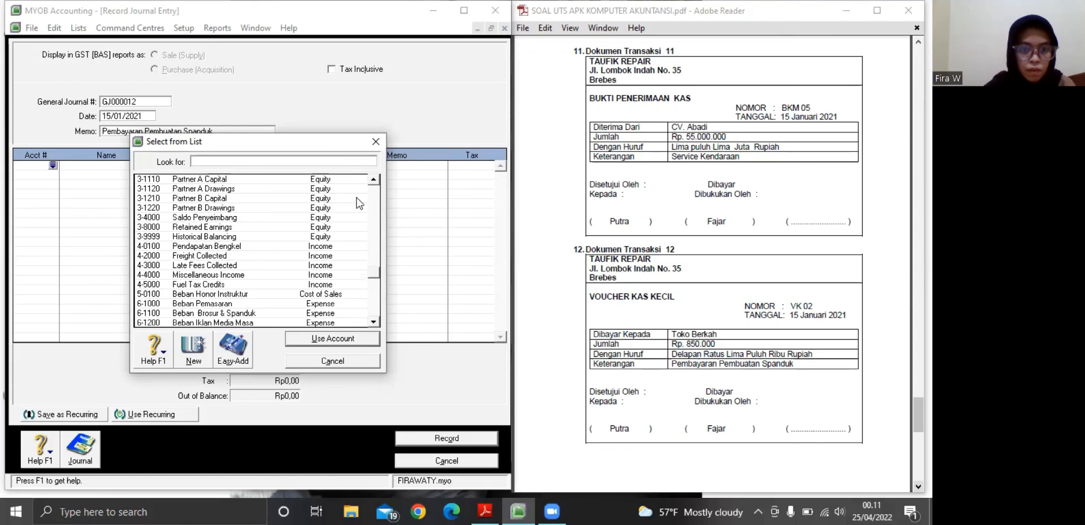
pyautogui.scroll(1, 373, 184)
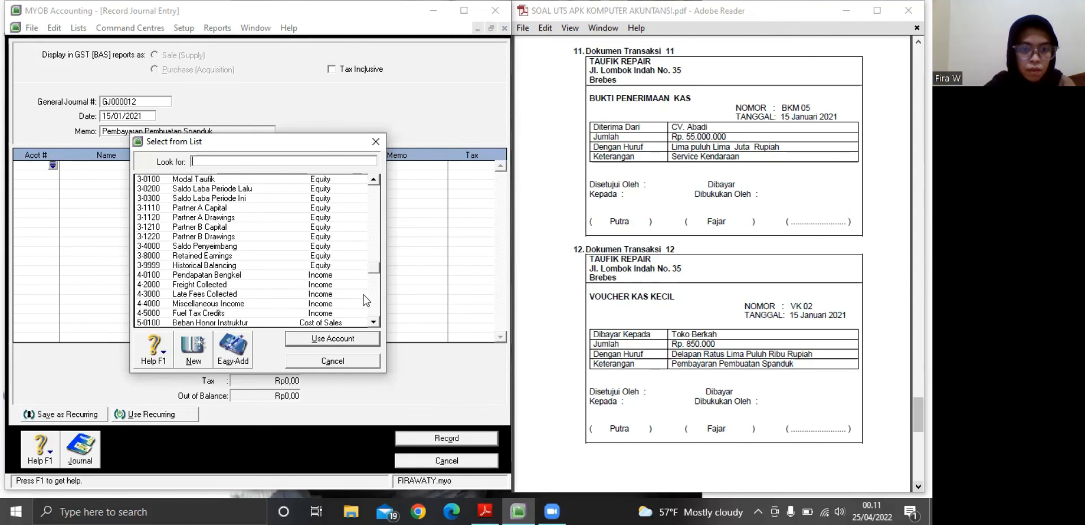
pyautogui.scroll(-2, 376, 324)
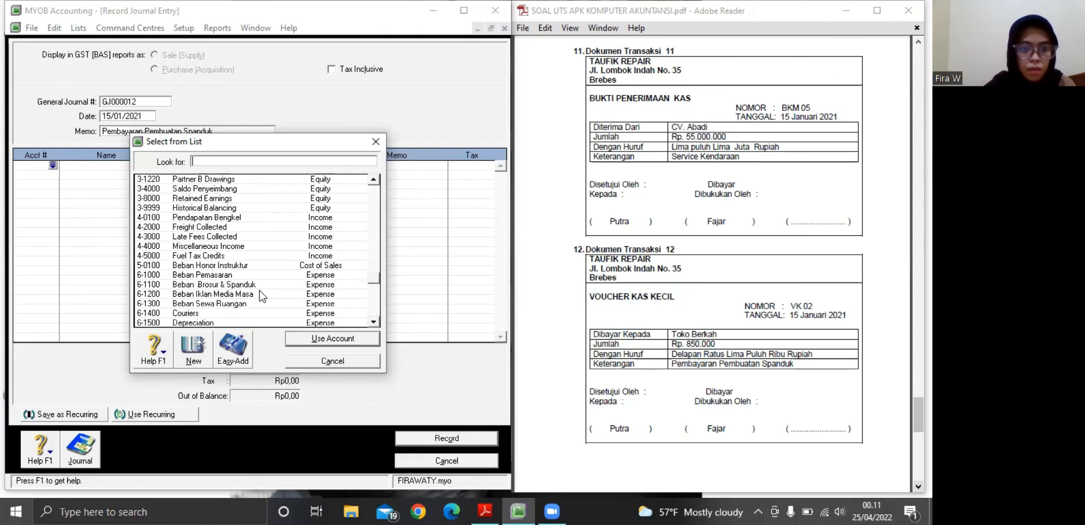
pyautogui.click(243, 284)
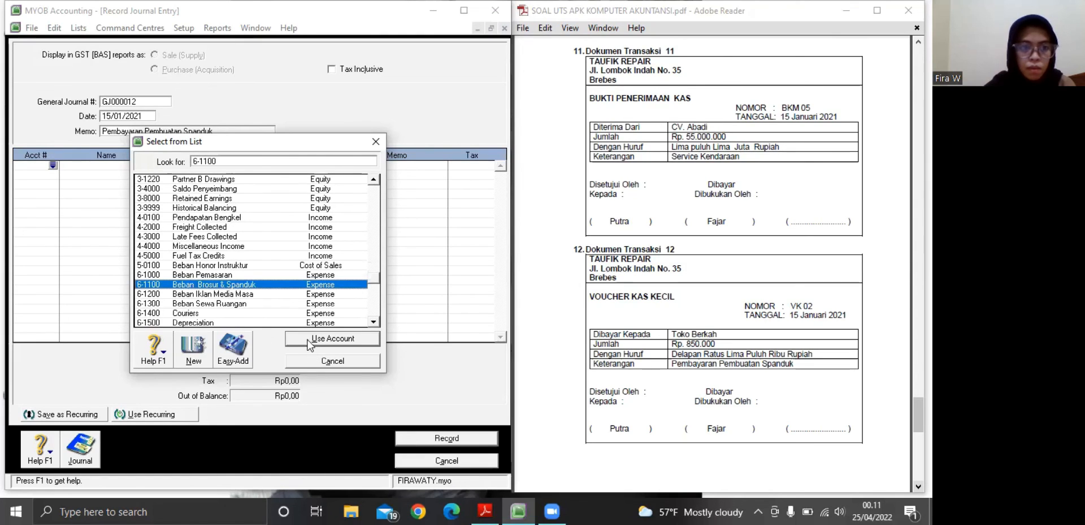
pyautogui.click(332, 339)
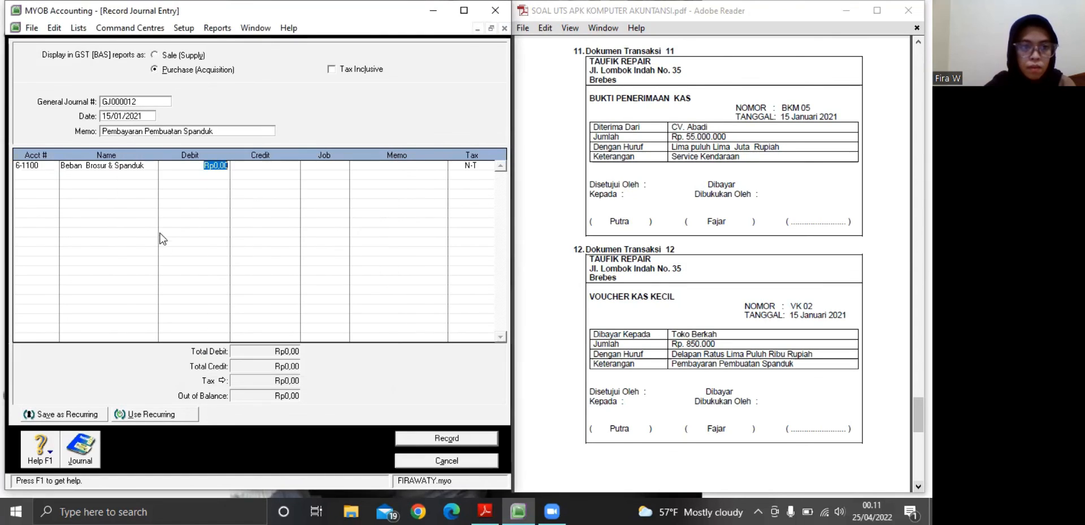
# Assign account 1-1101 Kas Ditangan to the second line of journal entry GJ000012
pyautogui.click(55, 175)
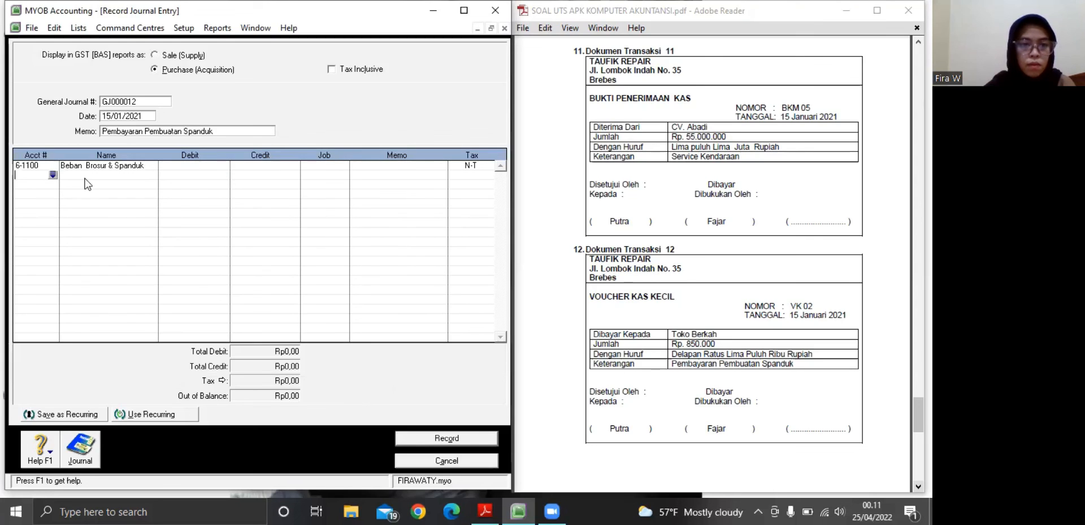
pyautogui.click(52, 175)
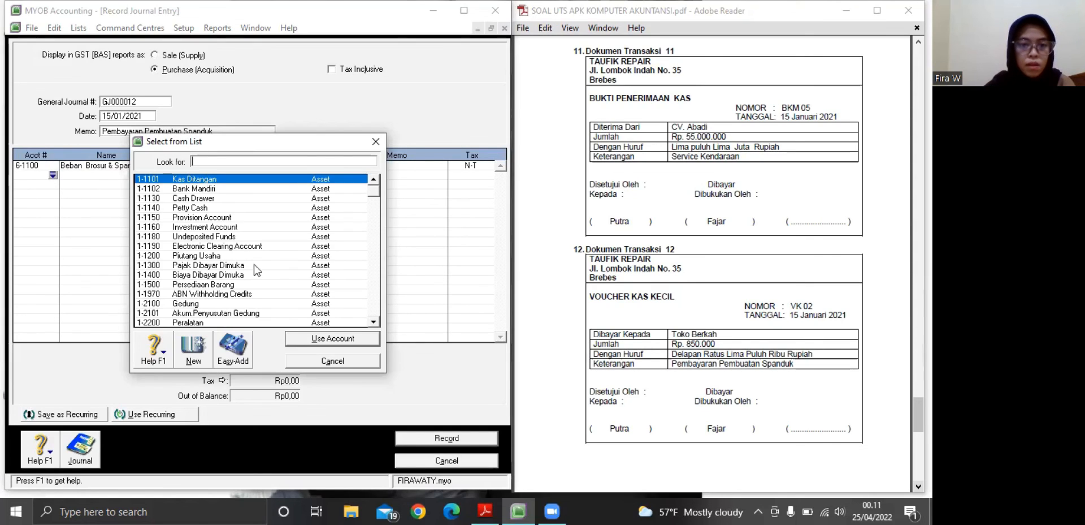
pyautogui.click(292, 343)
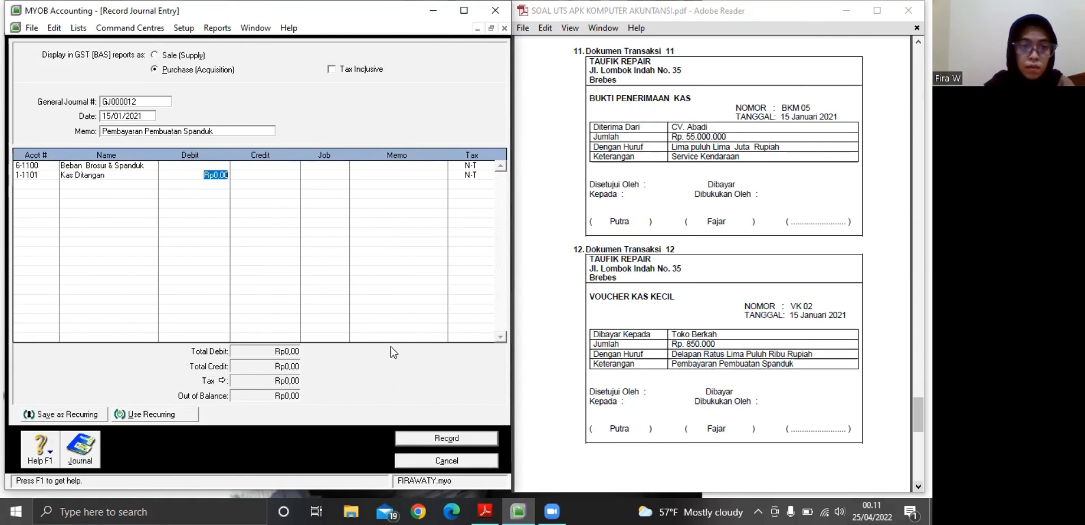
# Debit Beban Brosur & Spanduk with Rp850.000 on the first line of journal entry GJ000012
pyautogui.click(205, 164)
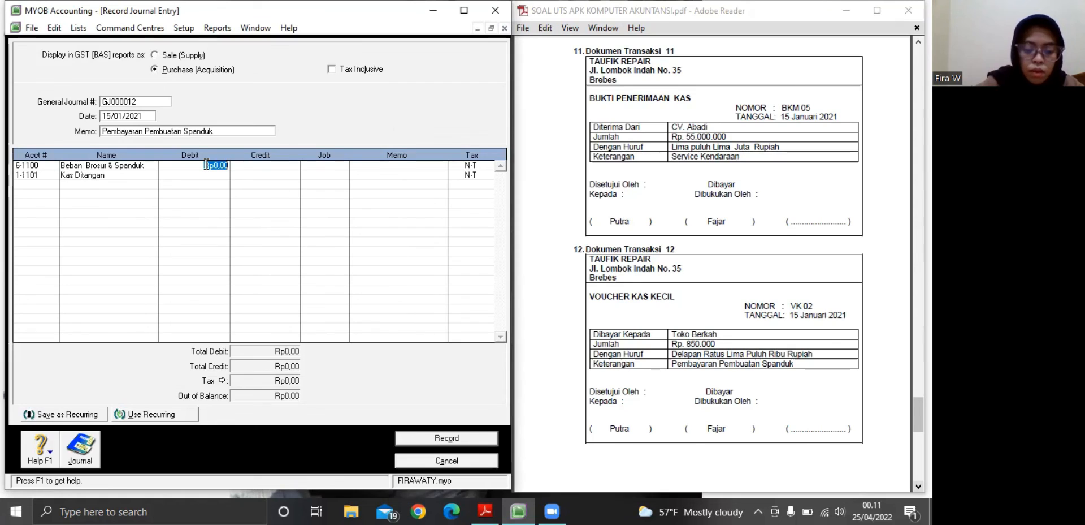
pyautogui.write('850.')
pyautogui.write('0000')
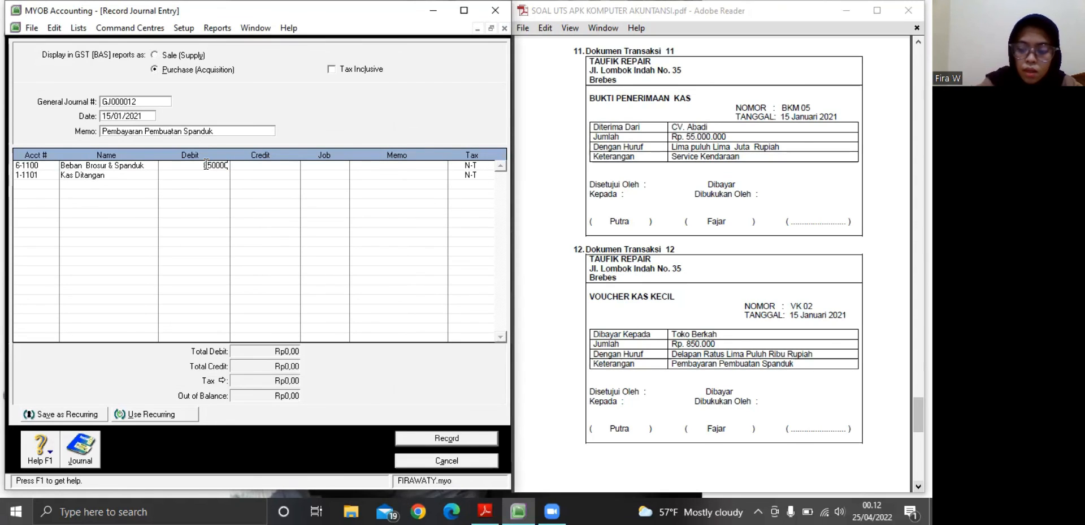
pyautogui.press('Return')
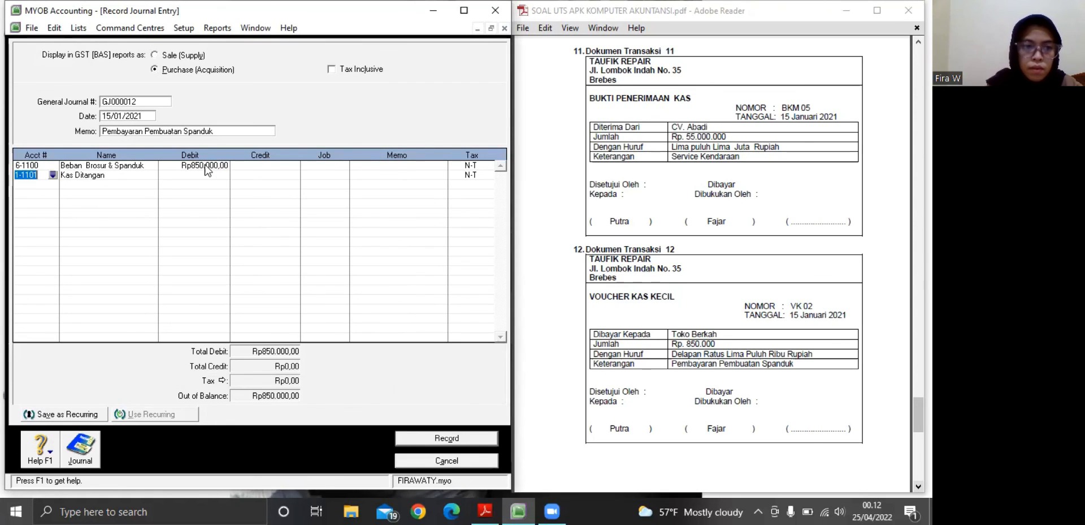
# Credit Kas Ditangan with Rp850.000 on the second line and record journal entry GJ000012
pyautogui.click(254, 173)
pyautogui.press('Tab')
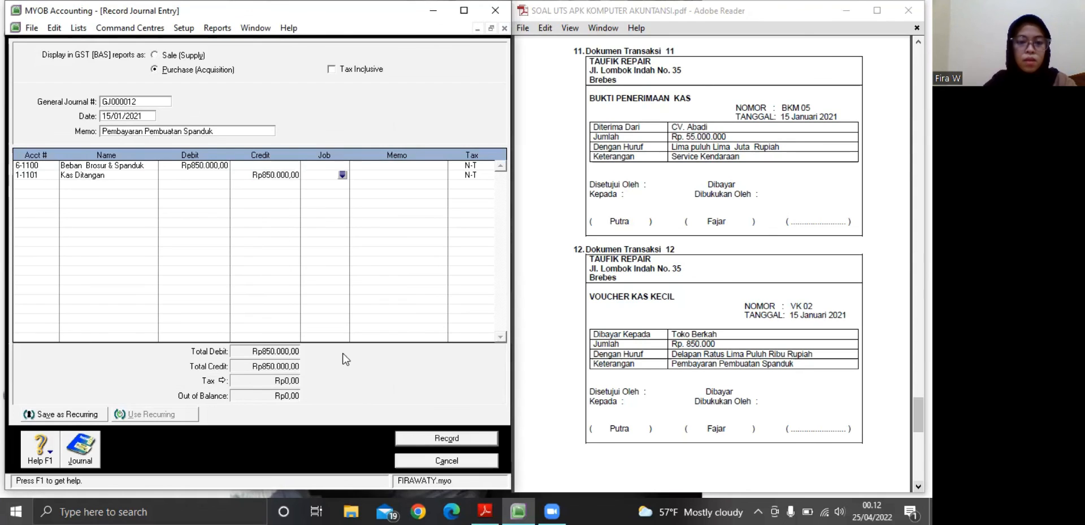
pyautogui.click(418, 440)
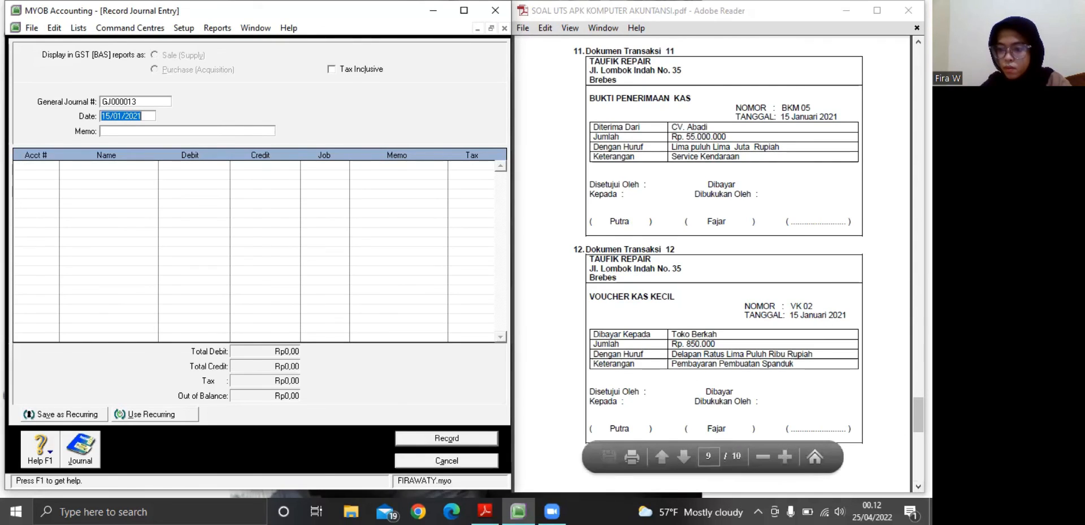
# Look up Dokumen Transaksi 13 and 14 in the PDF exercise
pyautogui.click(919, 486)
pyautogui.scroll(-1, 746, 260)
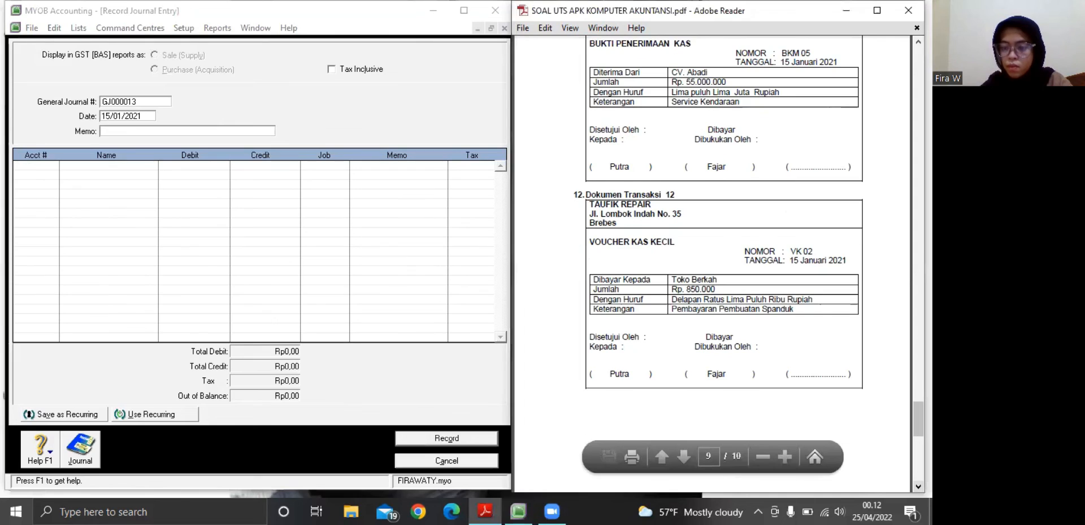
pyautogui.scroll(-3, 746, 260)
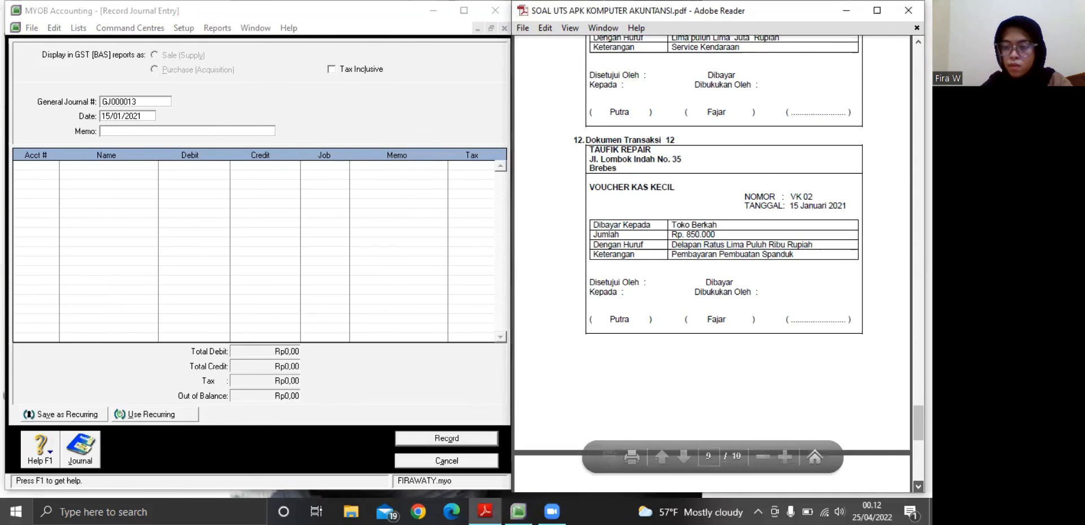
pyautogui.scroll(-2, 712, 260)
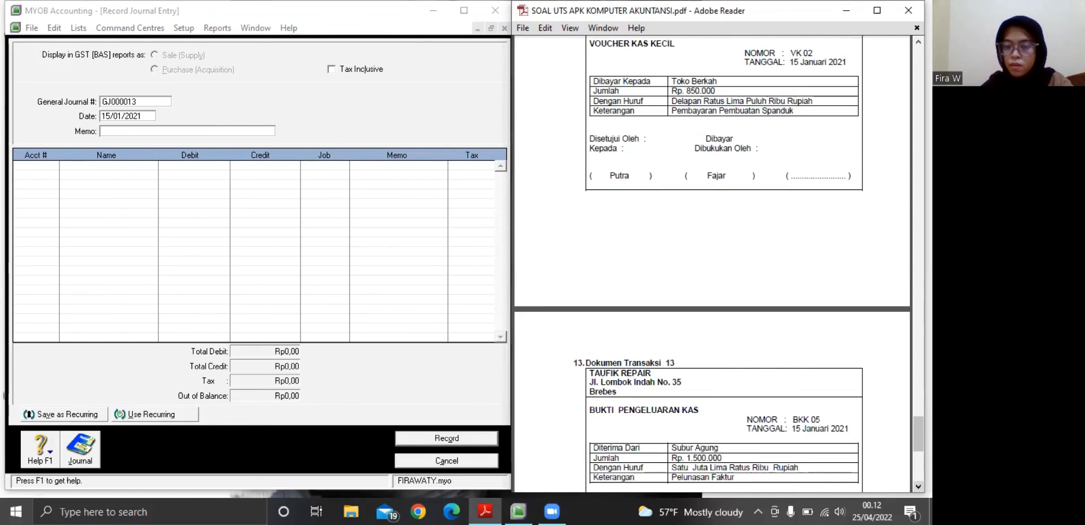
pyautogui.scroll(-3, 712, 260)
pyautogui.scroll(-2, 712, 260)
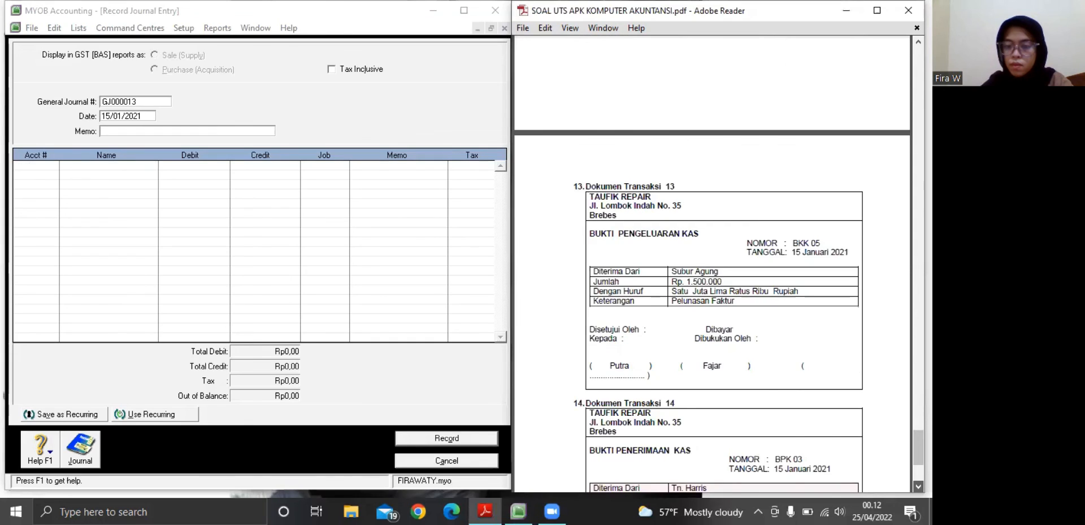
pyautogui.scroll(-3, 712, 260)
pyautogui.scroll(-1, 625, 294)
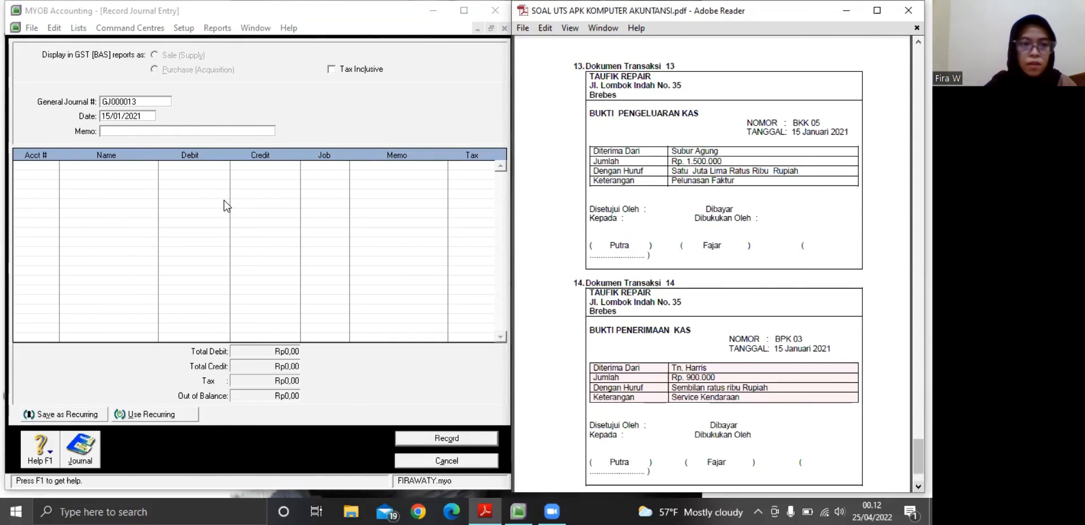
# Enter the memo "Pelunasan Faktur" for journal entry GJ000013
pyautogui.click(113, 130)
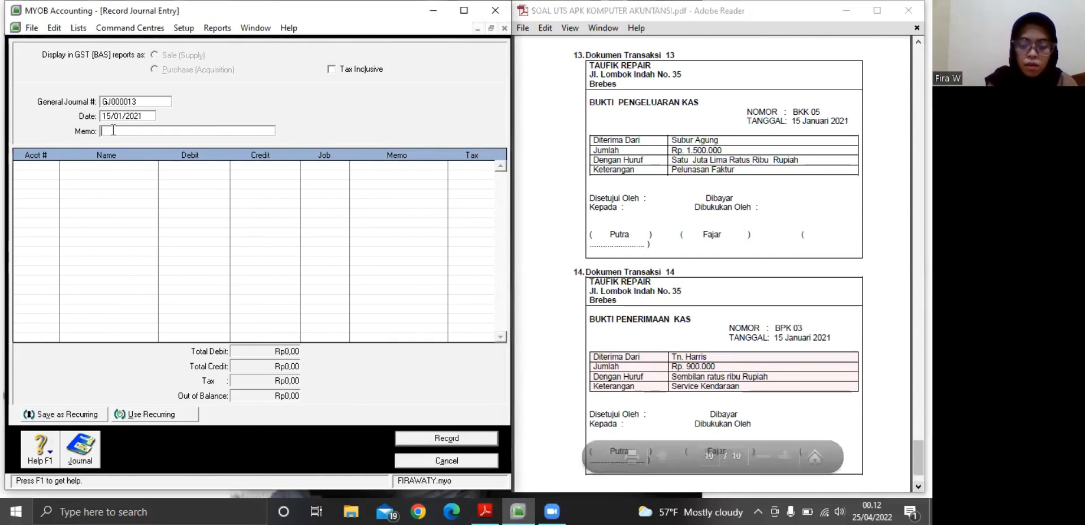
pyautogui.write('p')
pyautogui.press('BackSpace')
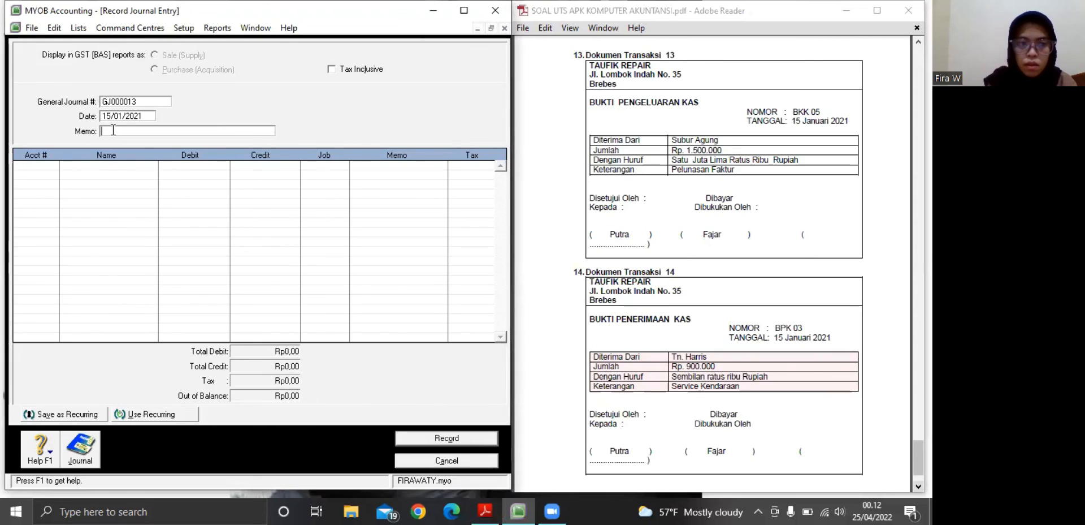
pyautogui.write('Pelunasan F')
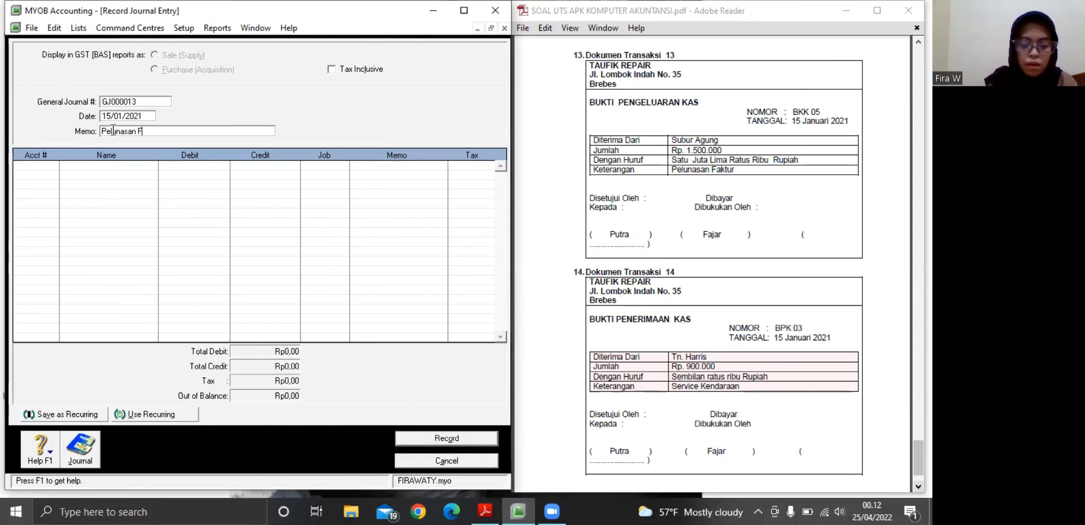
pyautogui.write('aktur')
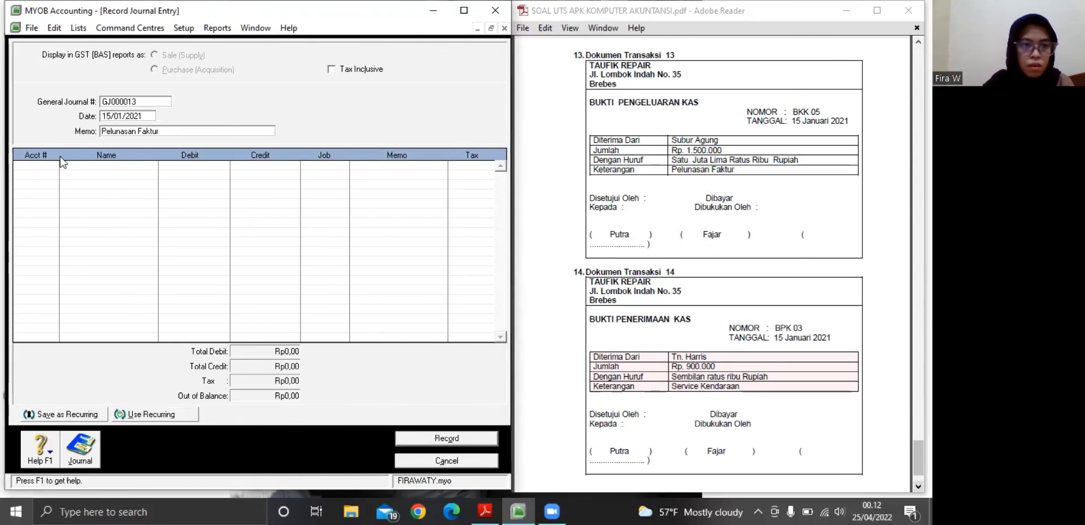
# Assign account 1-1101 Kas Ditangan to the first line of journal entry GJ000013
pyautogui.click(41, 164)
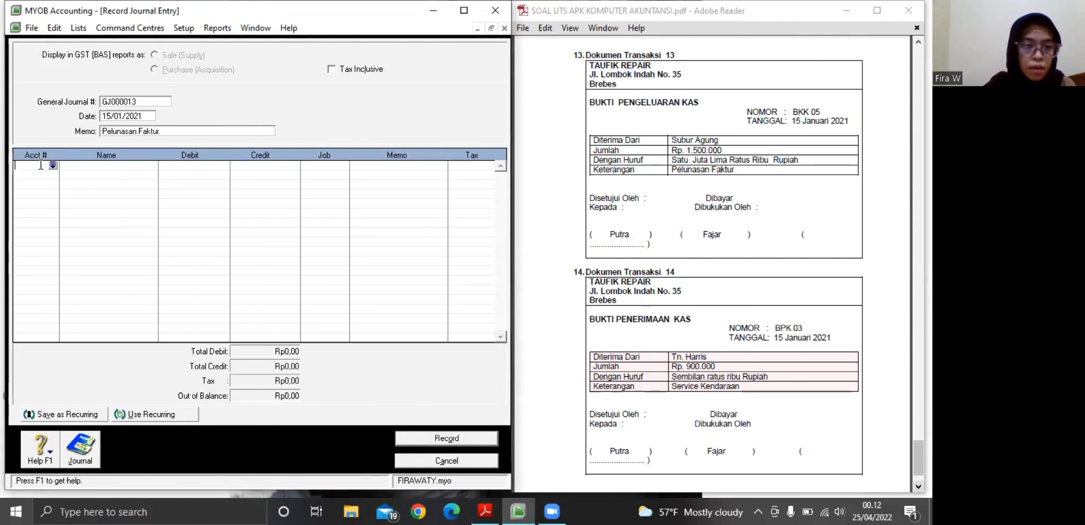
pyautogui.click(53, 165)
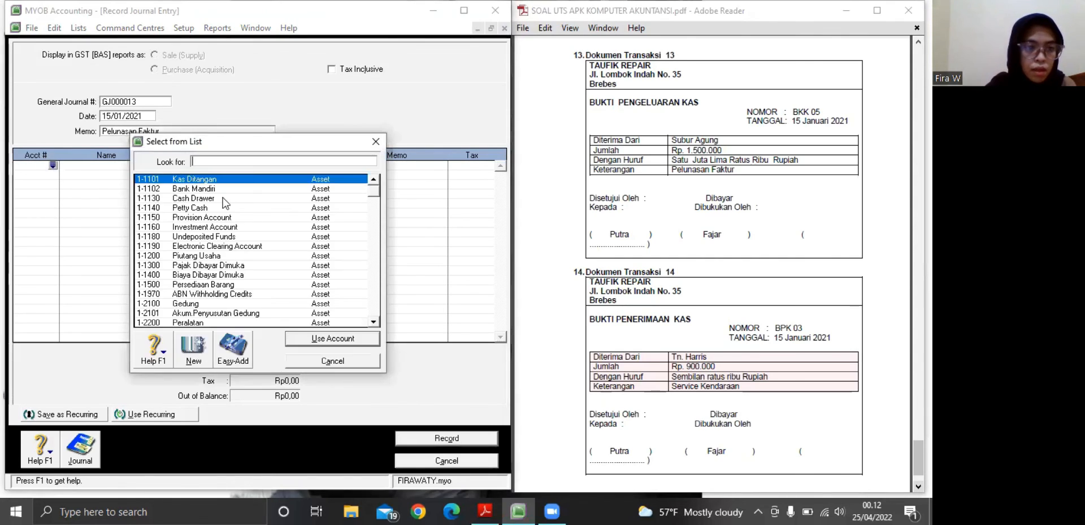
pyautogui.click(311, 338)
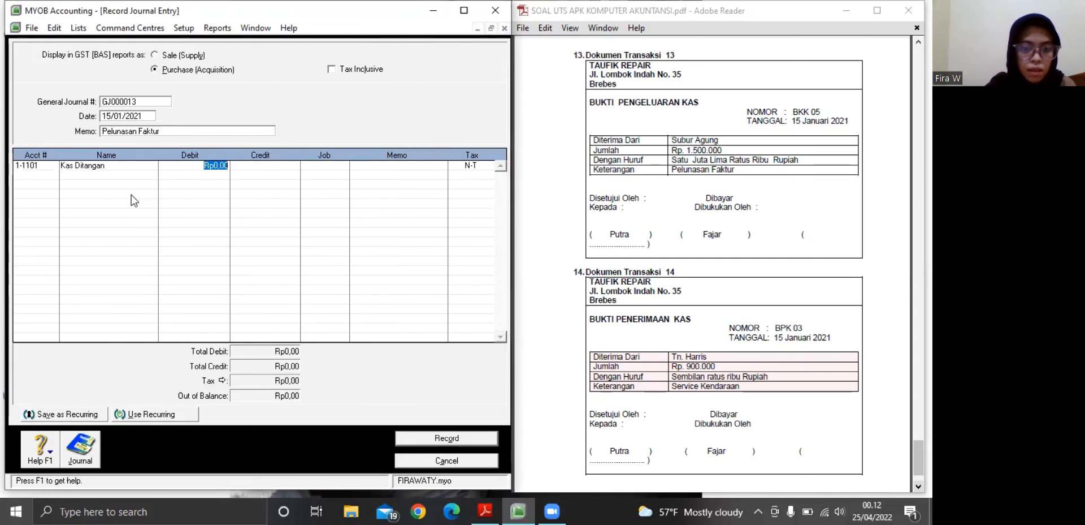
# Assign the linked receivable account 1-1200 Piutang Usaha to the second line of journal entry GJ000013
pyautogui.click(49, 175)
pyautogui.click(52, 175)
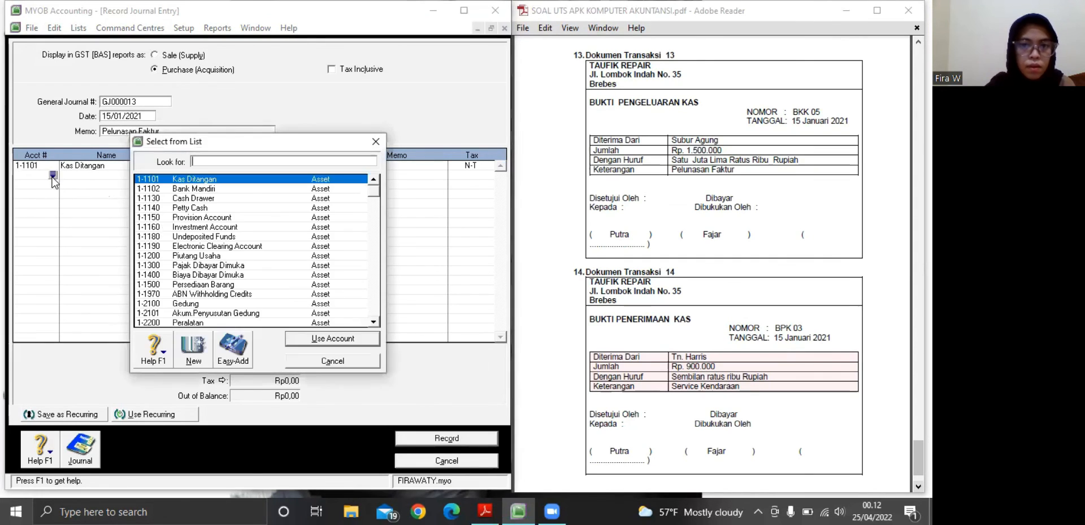
pyautogui.click(199, 255)
pyautogui.click(356, 339)
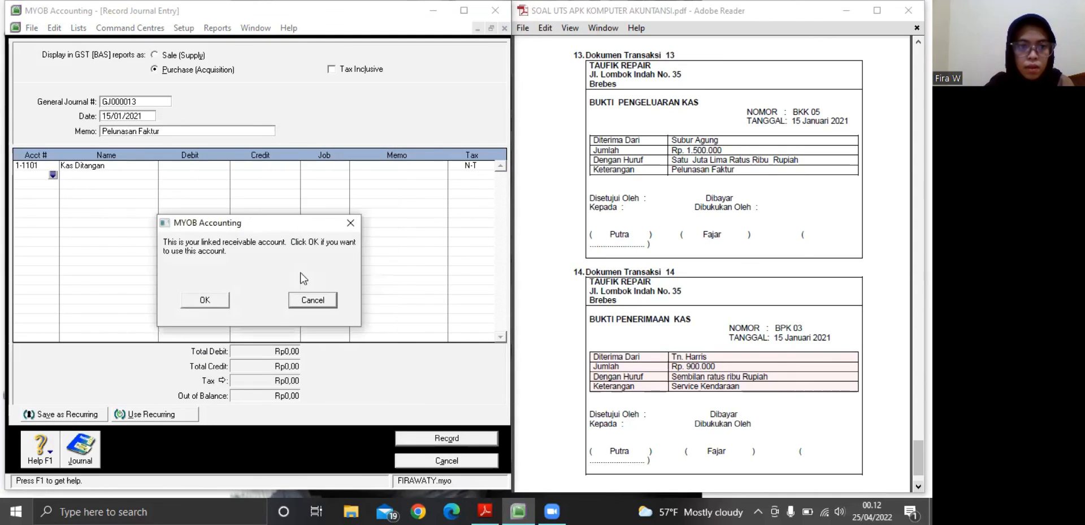
pyautogui.click(205, 300)
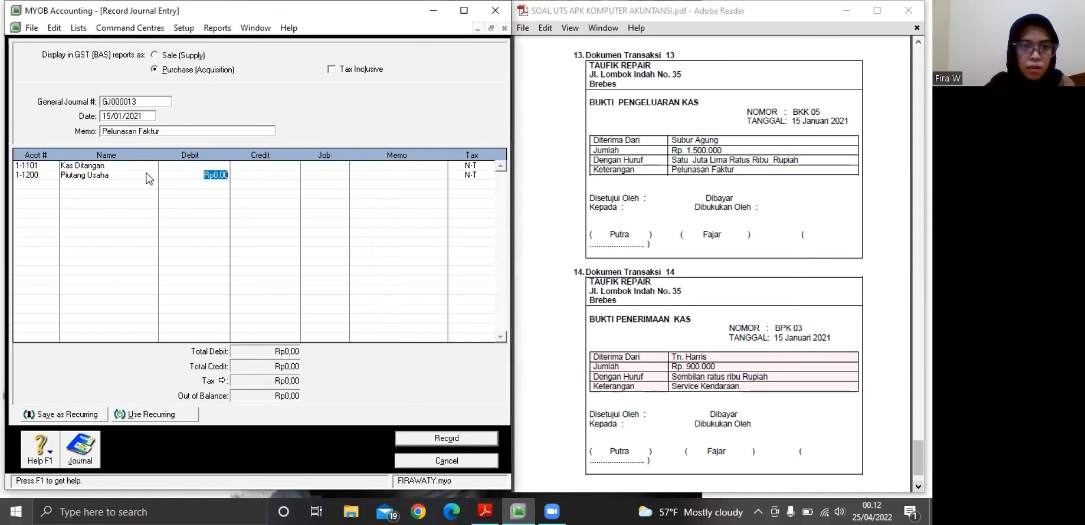
# Debit Kas Ditangan with Rp1.500.000 on the first line of journal entry GJ000013
pyautogui.click(162, 166)
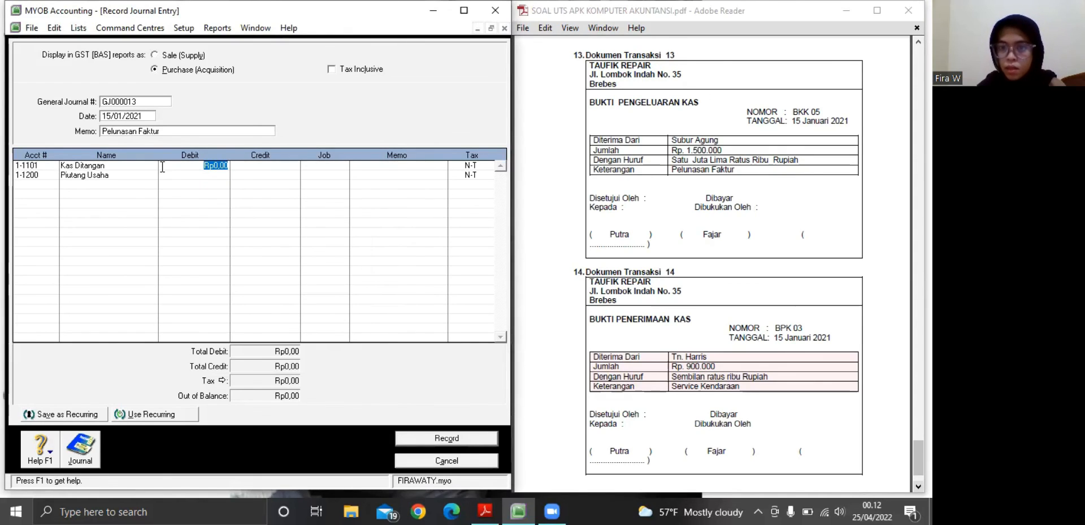
pyautogui.write('1')
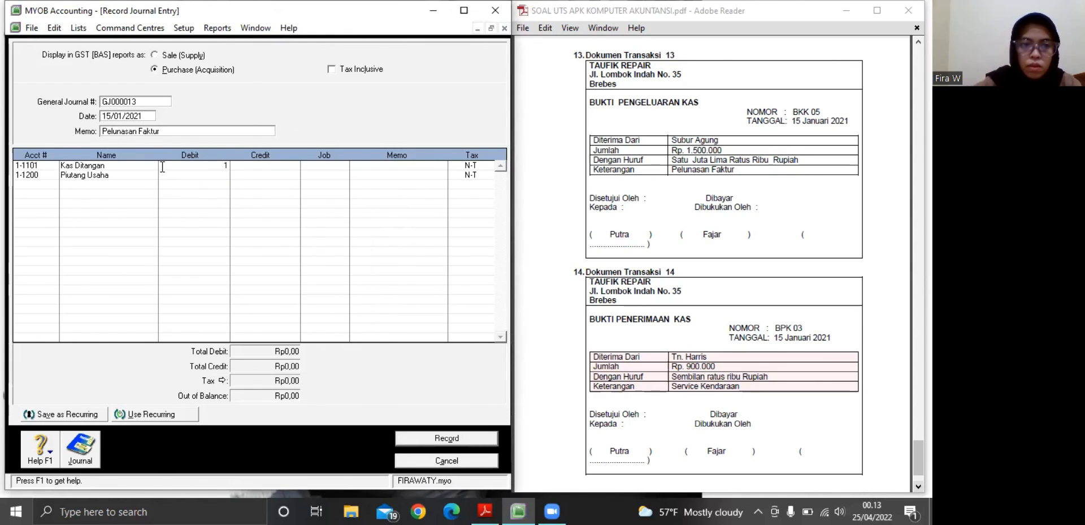
pyautogui.write('500000')
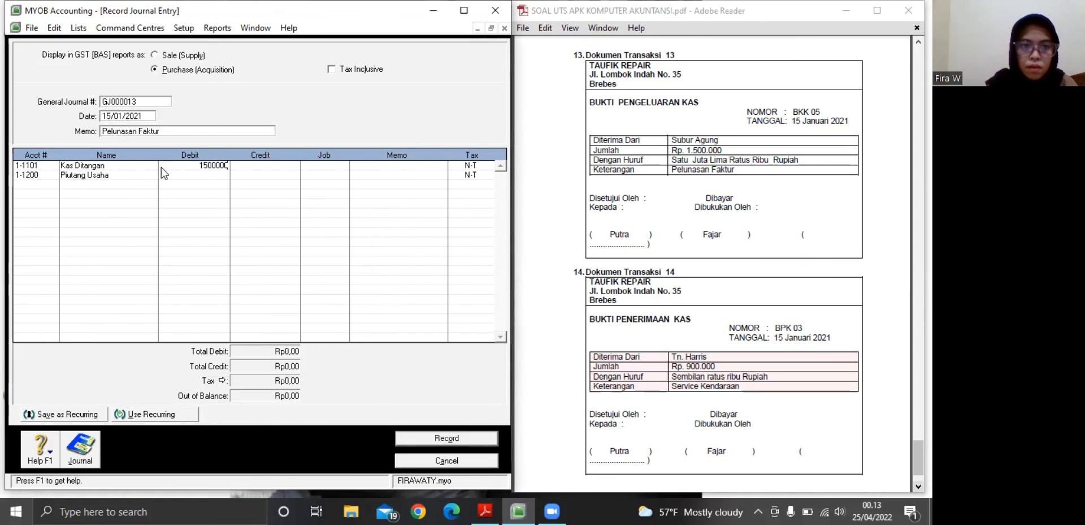
pyautogui.press('Tab')
# Credit Piutang Usaha with Rp1.500.000 on the second line and record journal entry GJ000013
pyautogui.click(251, 175)
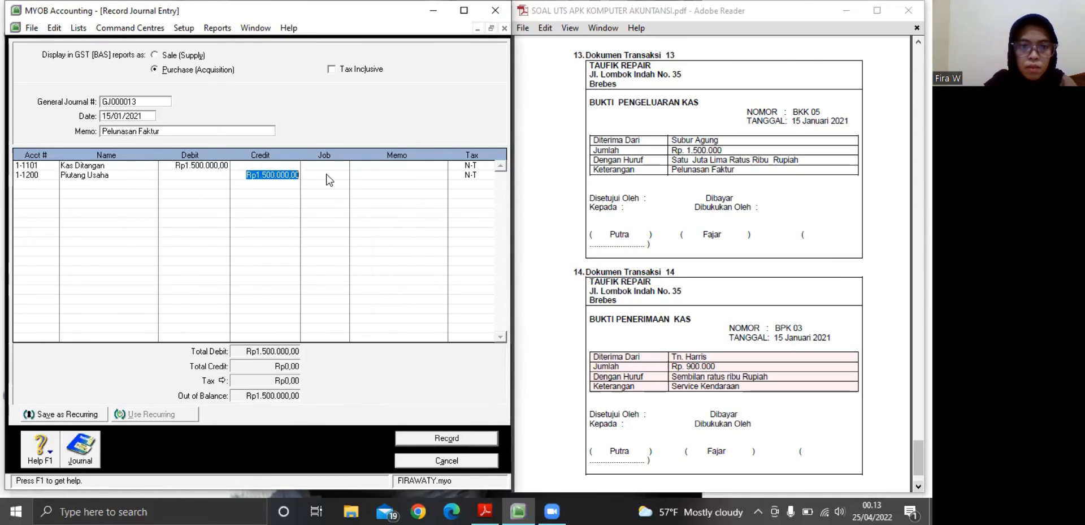
pyautogui.press('Tab')
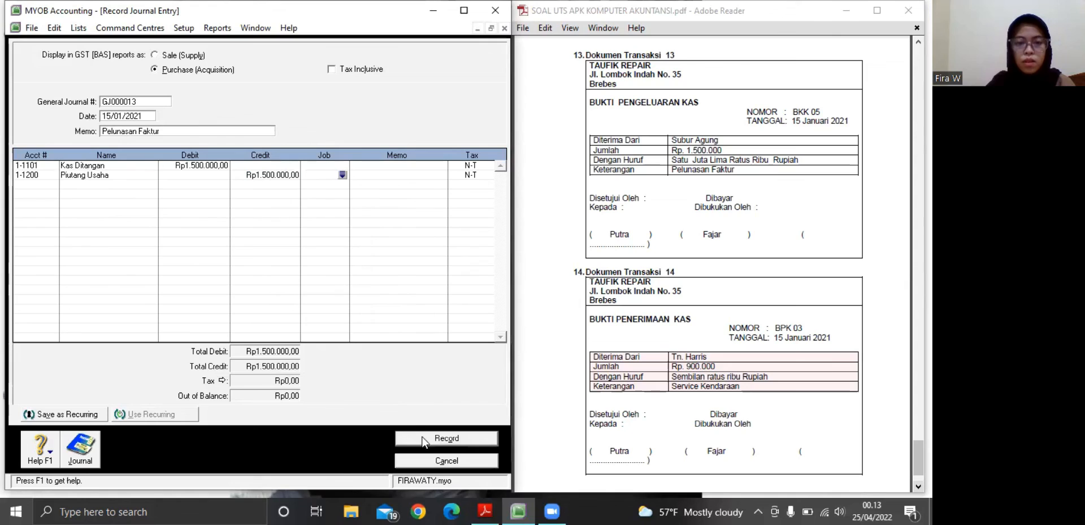
pyautogui.click(422, 440)
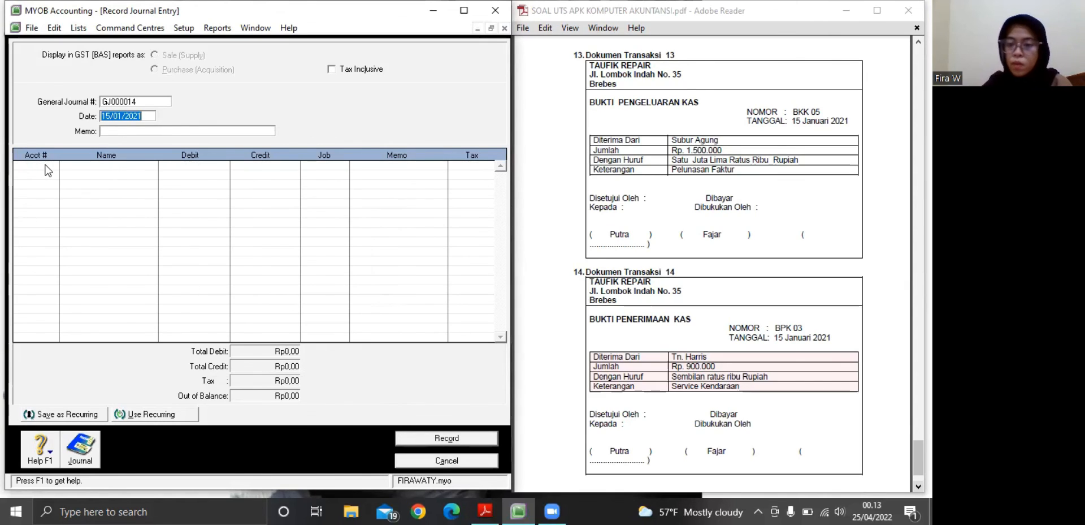
# Enter the memo "Service Kendaraan" for journal entry GJ000014
pyautogui.click(107, 130)
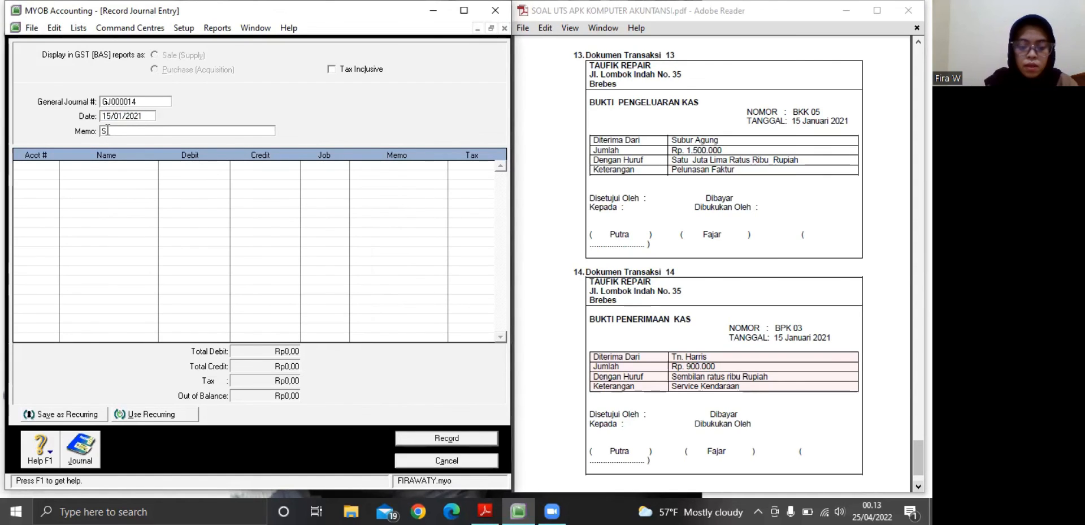
pyautogui.write('Service')
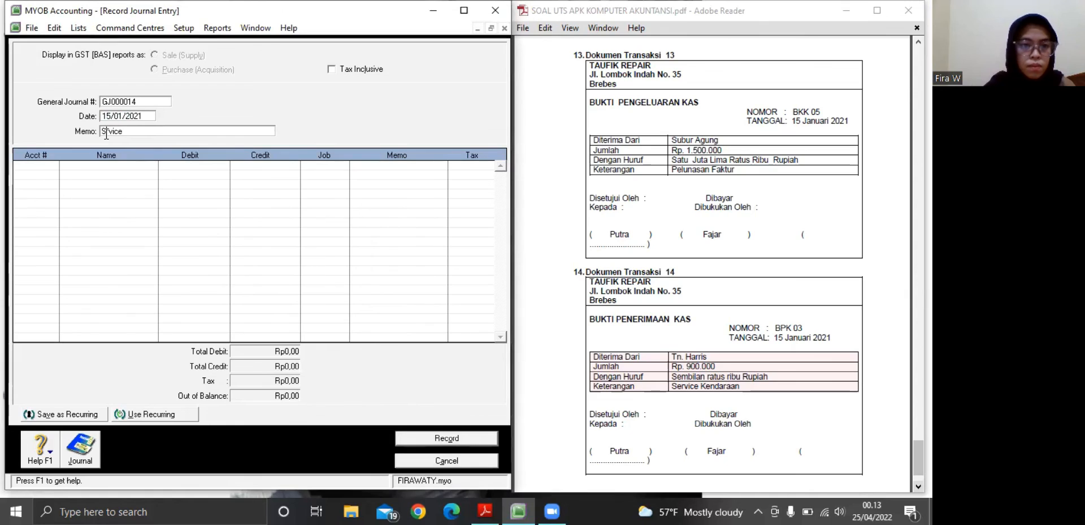
pyautogui.click(106, 131)
pyautogui.write('e ')
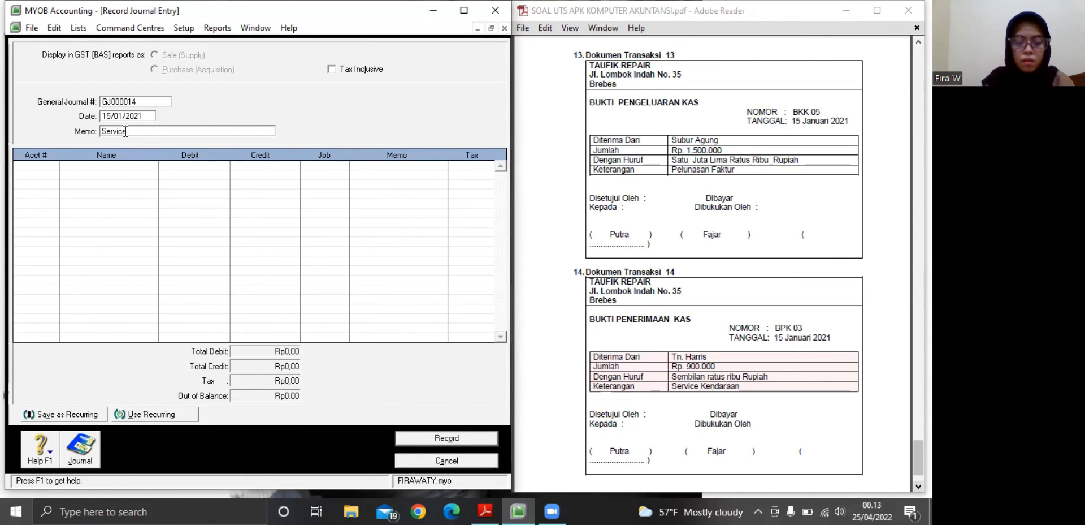
pyautogui.write('Kendaraan')
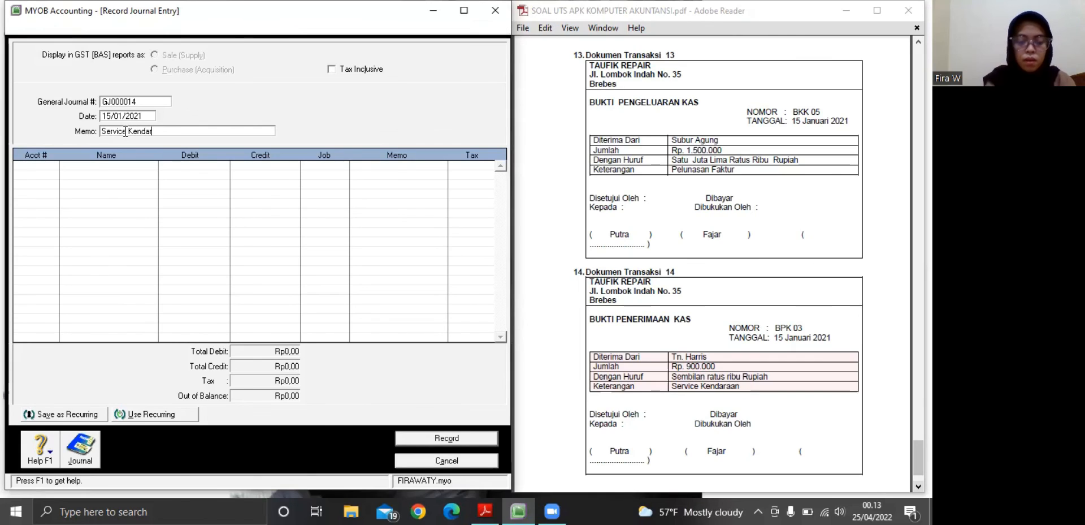
# Assign account 1-1101 Kas Ditangan to the first line of journal entry GJ000014
pyautogui.rightClick(50, 165)
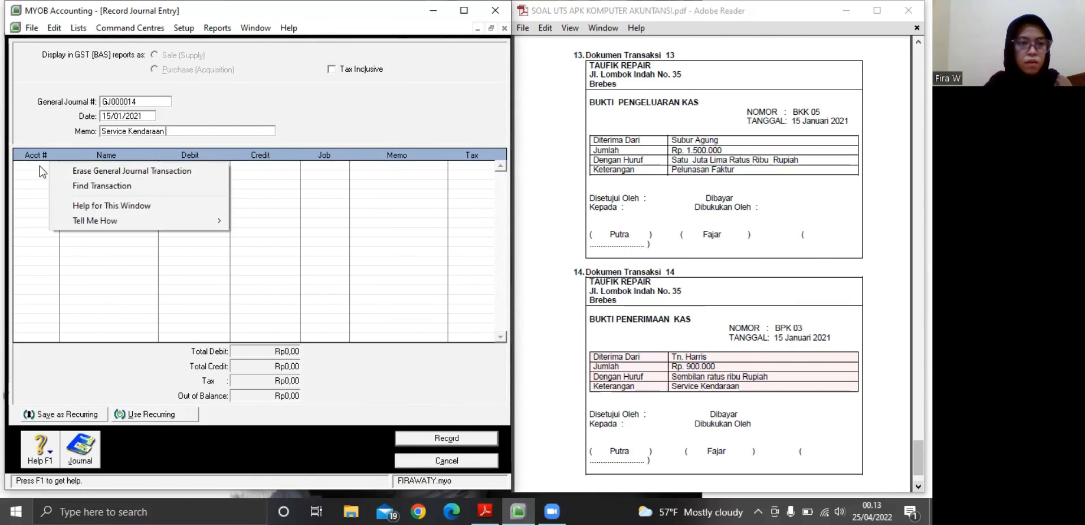
pyautogui.click(41, 165)
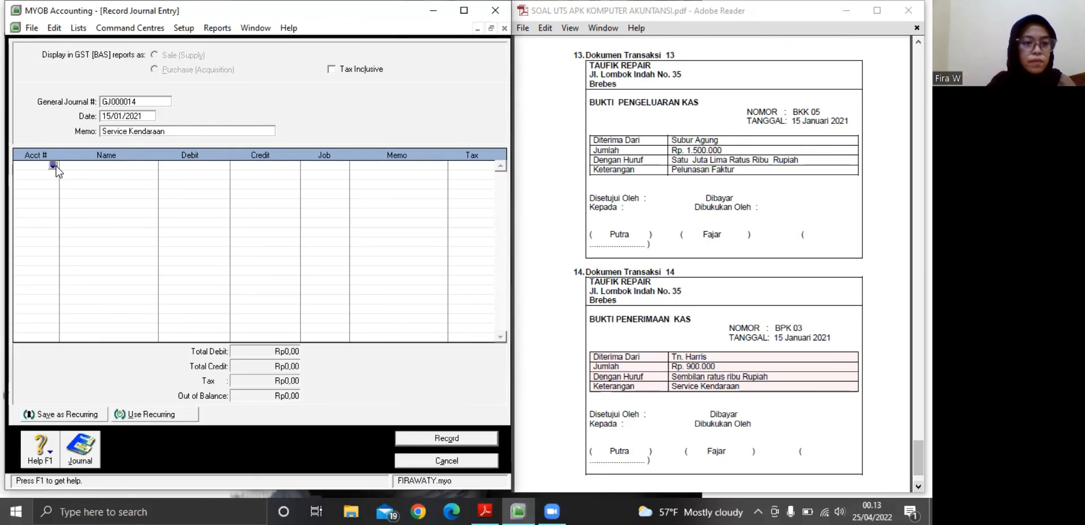
pyautogui.click(53, 165)
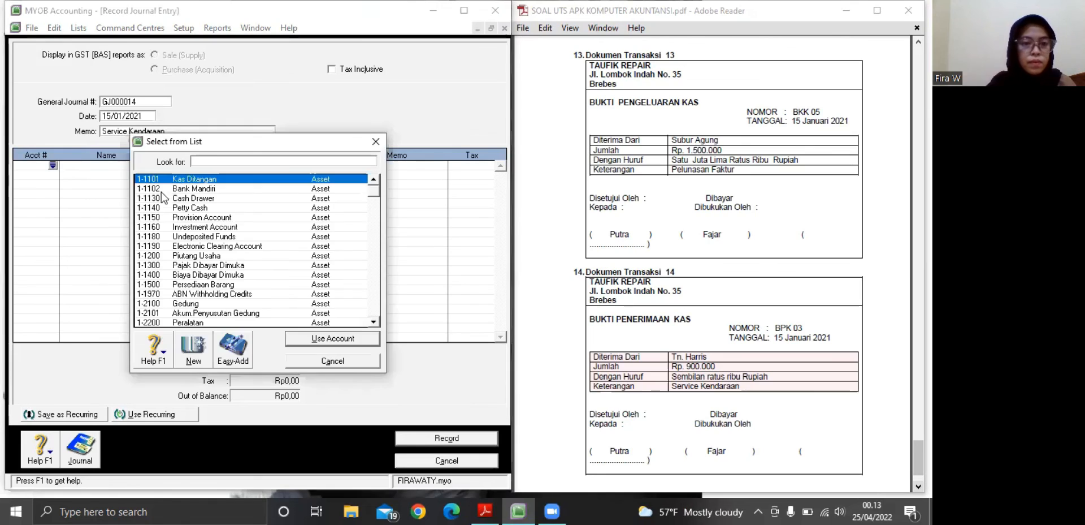
pyautogui.write('1-1101')
pyautogui.click(310, 340)
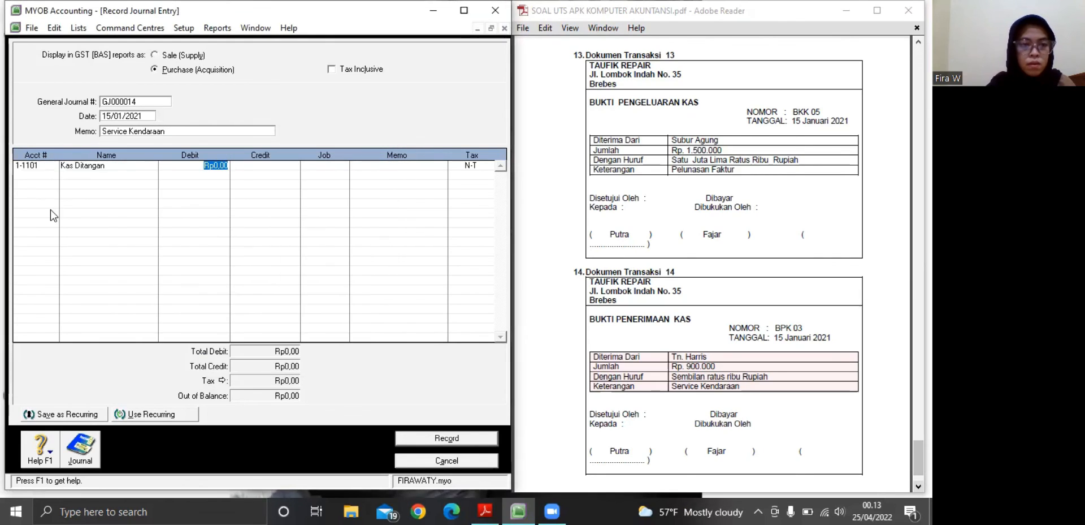
# Assign account 4-0100 Pendapatan Bengkel to the second line of journal entry GJ000014
pyautogui.click(44, 177)
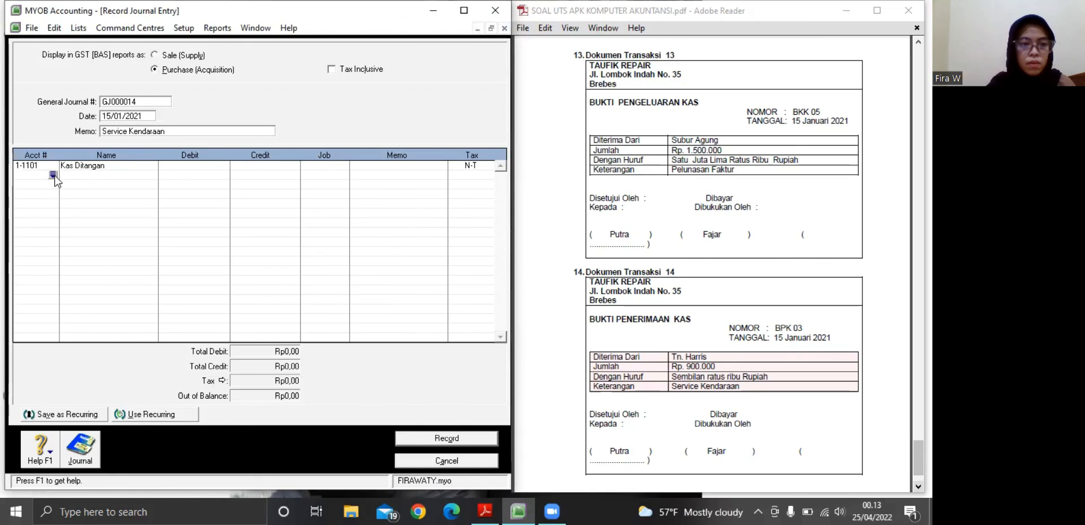
pyautogui.press('Return')
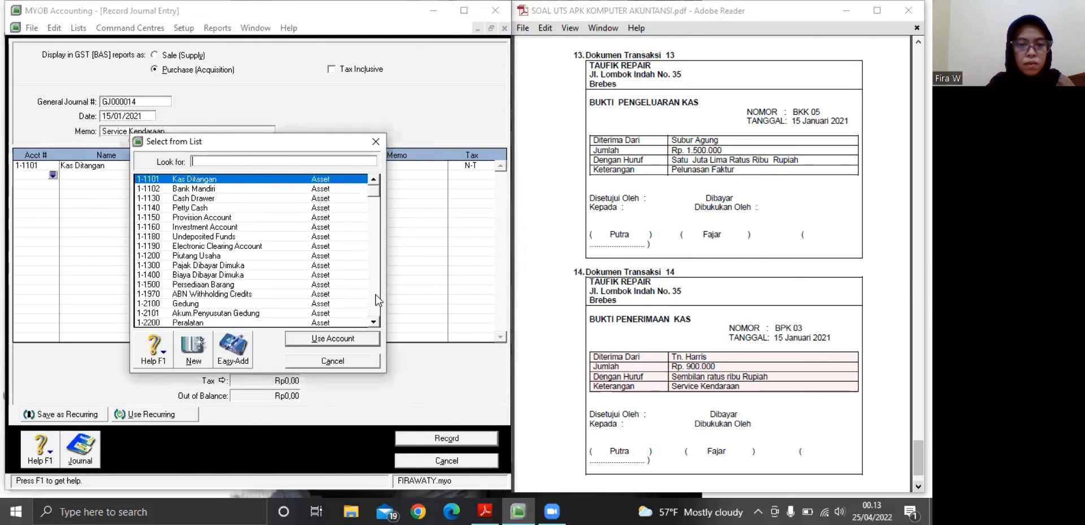
pyautogui.click(375, 294)
pyautogui.click(375, 294)
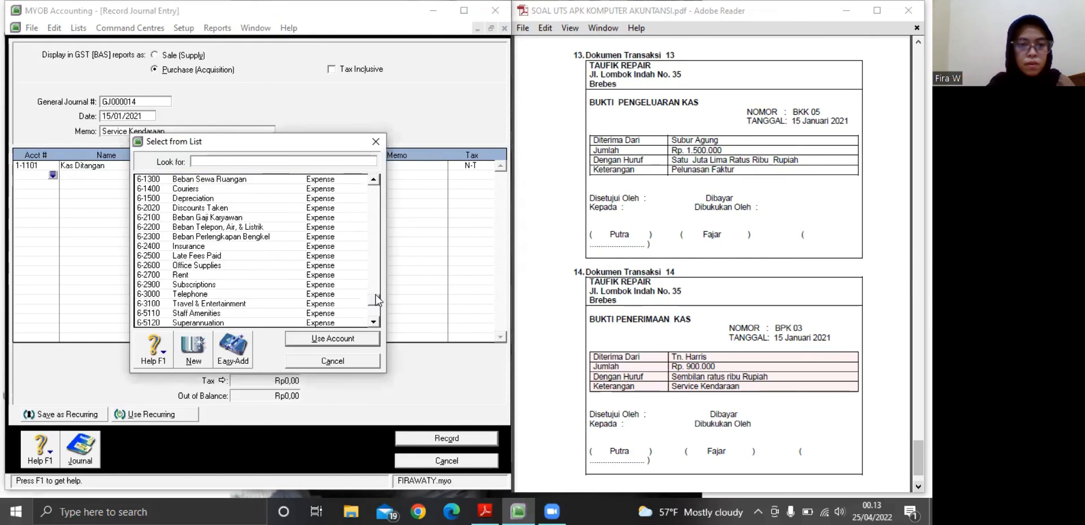
pyautogui.click(375, 254)
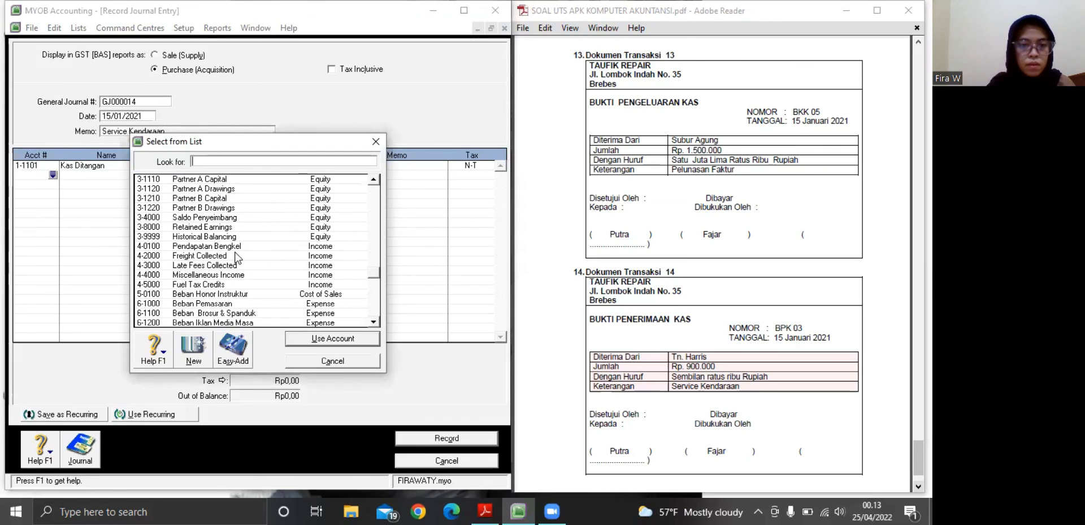
pyautogui.click(226, 244)
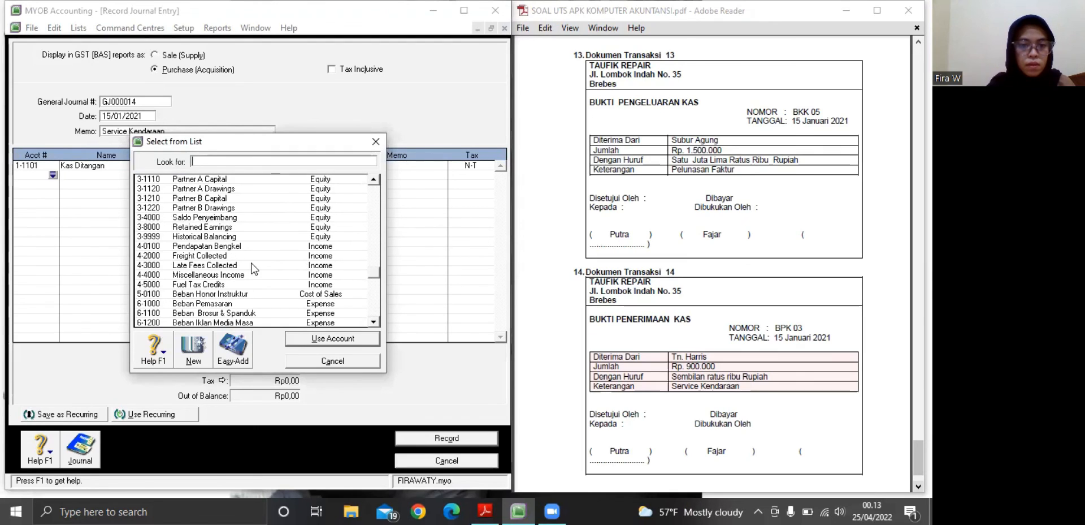
pyautogui.click(308, 338)
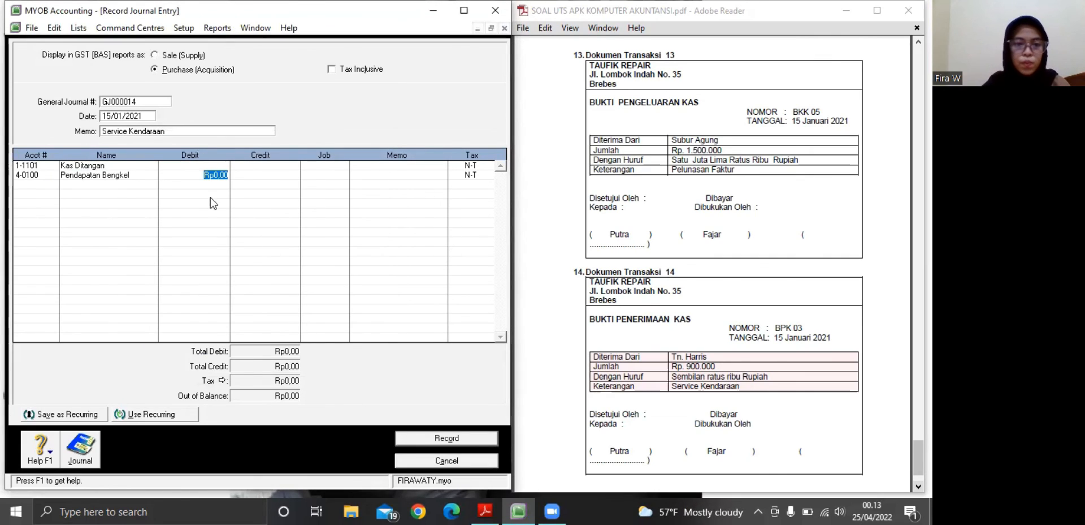
# Debit Kas Ditangan with Rp900.000 on the first line of journal entry GJ000014
pyautogui.click(193, 168)
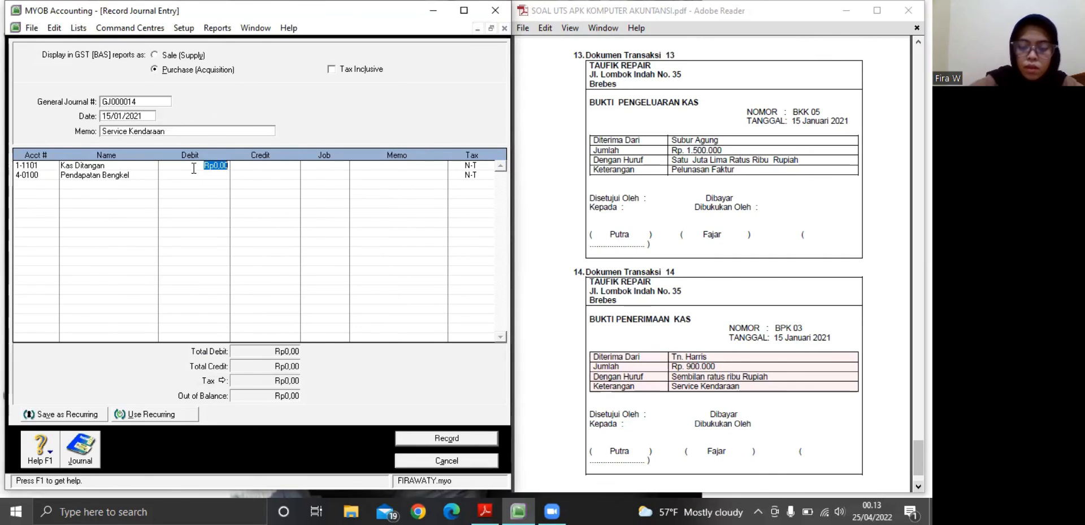
pyautogui.press('BackSpace')
pyautogui.write('900.0')
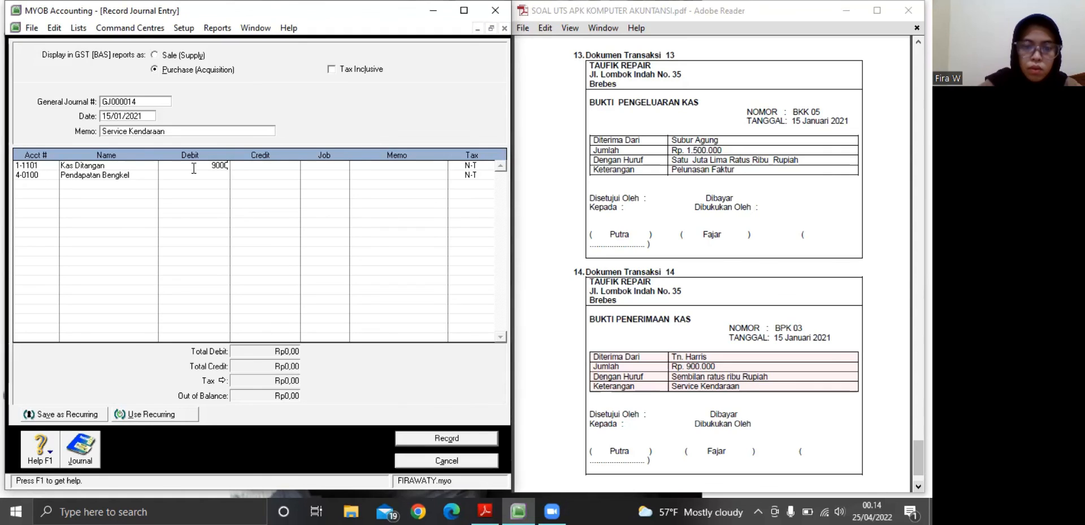
pyautogui.write('00')
pyautogui.press('Tab')
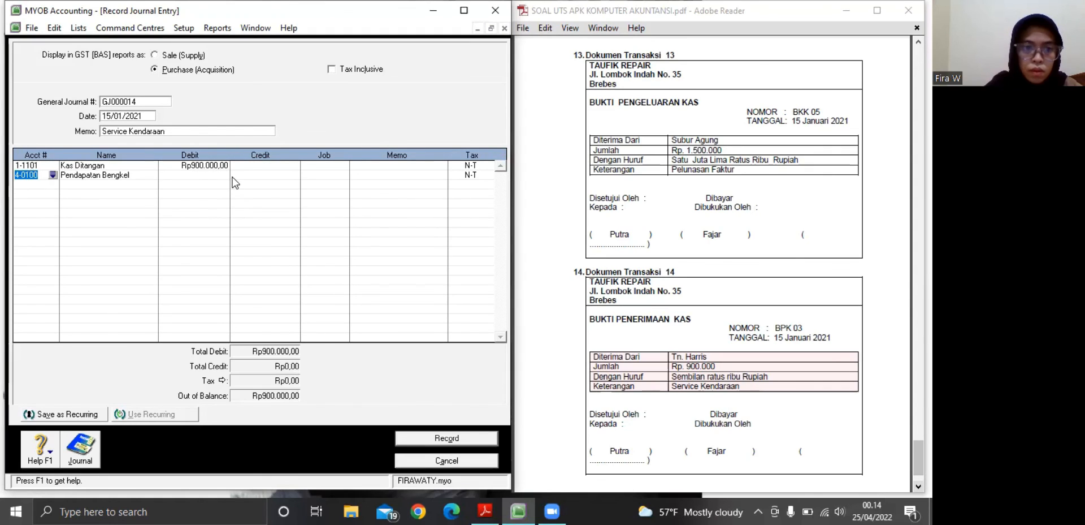
# Credit Pendapatan Bengkel with Rp900.000 on the second line and record journal entry GJ000014
pyautogui.click(234, 175)
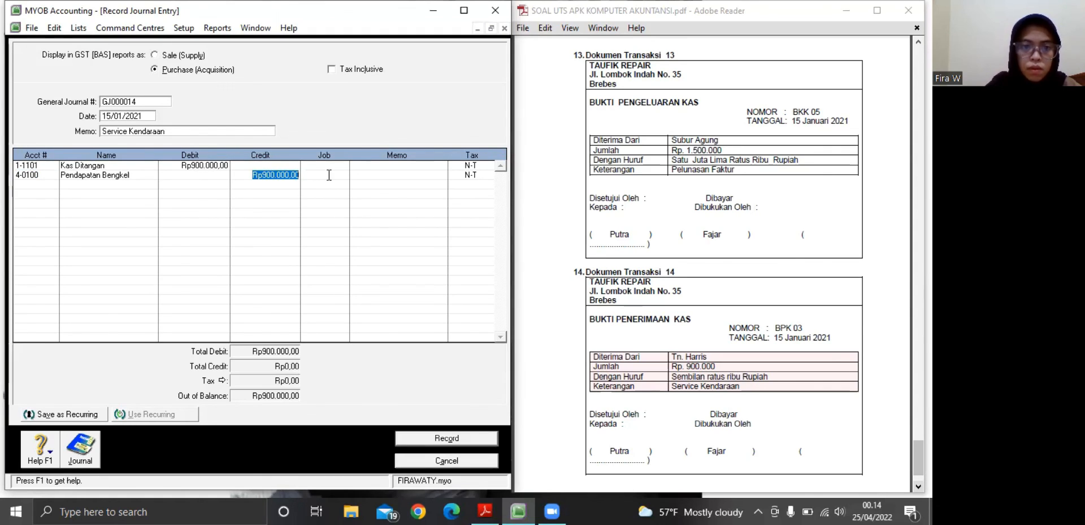
pyautogui.click(329, 176)
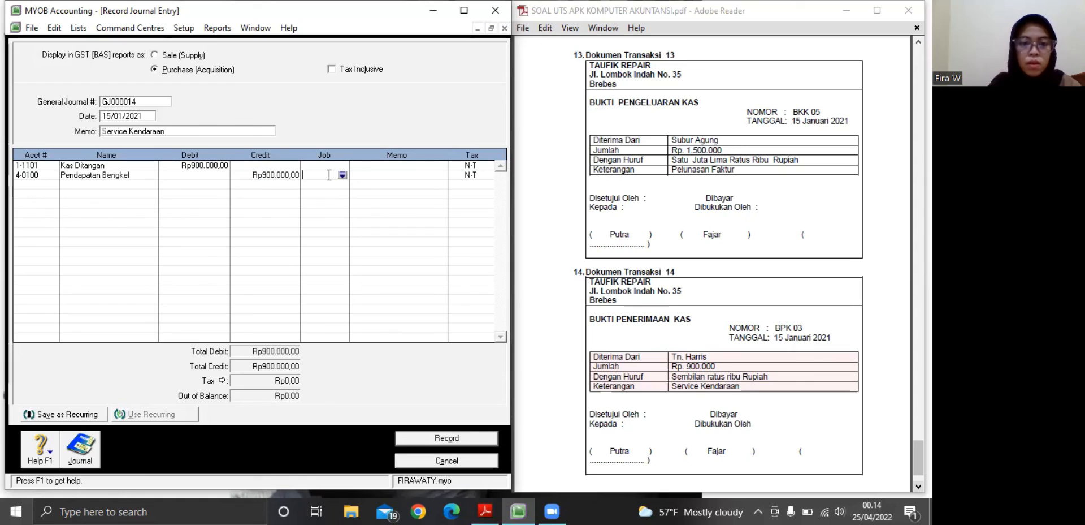
pyautogui.click(414, 433)
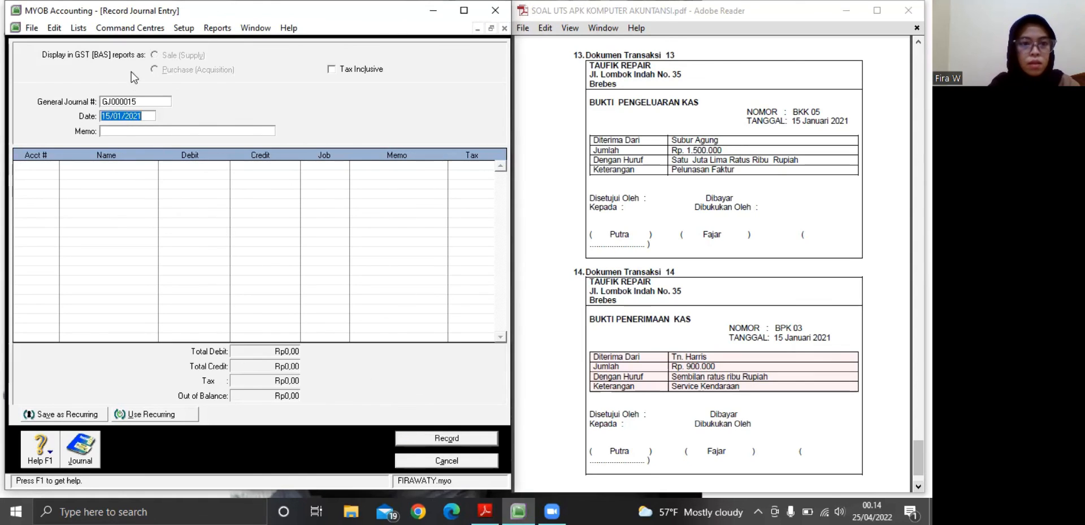
# Open the customisation settings of the General Journal report listed under Transaction Journals in the reports index
pyautogui.click(213, 29)
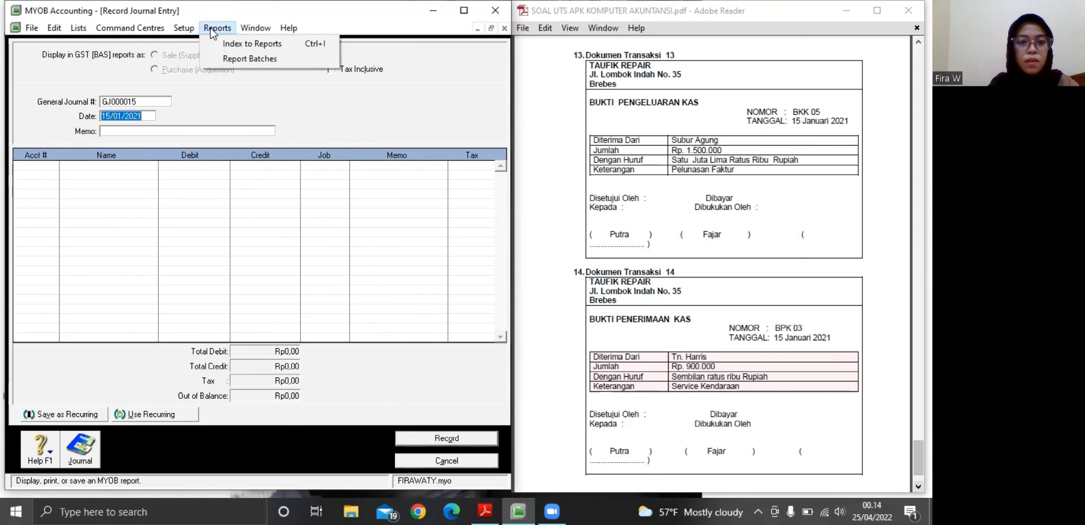
pyautogui.click(215, 29)
pyautogui.click(215, 28)
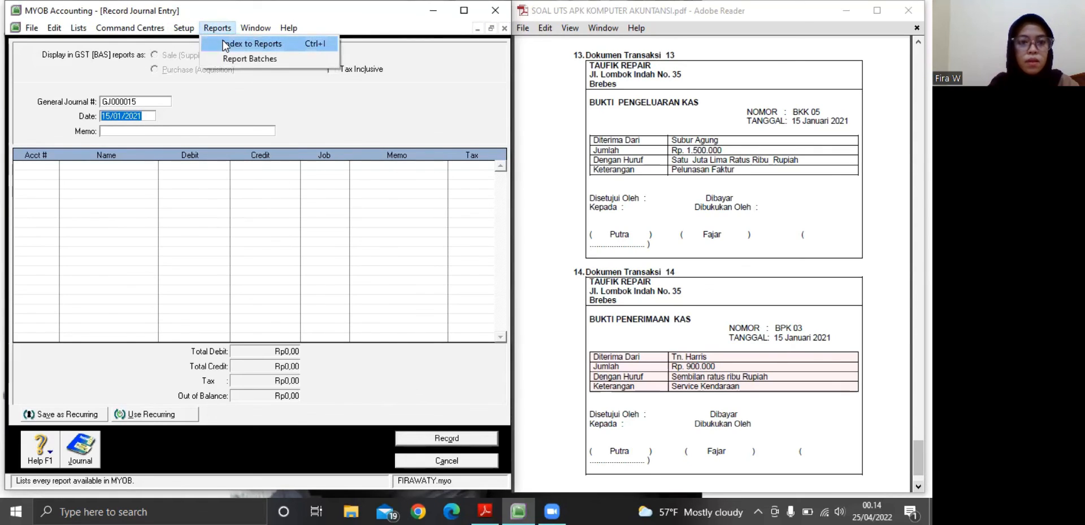
pyautogui.click(225, 44)
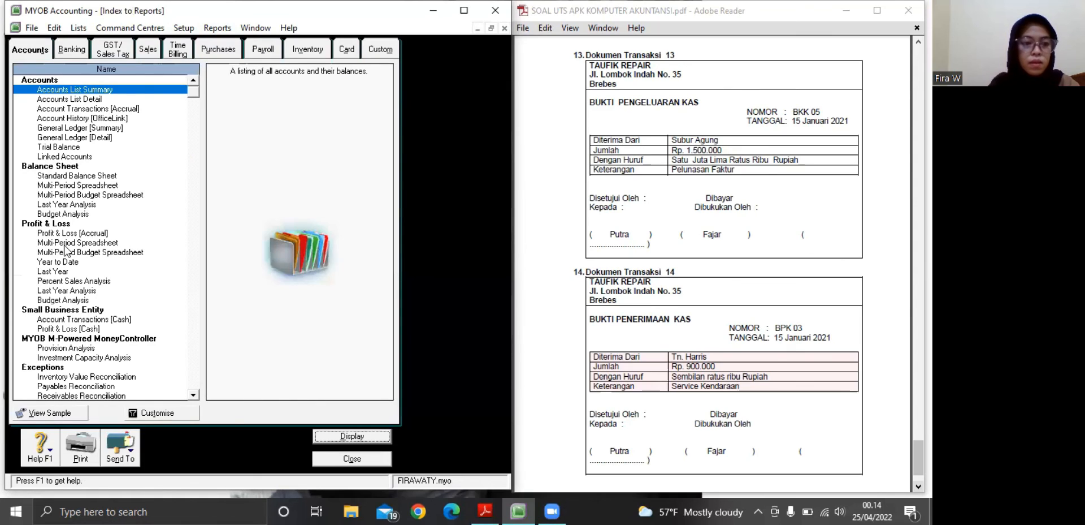
pyautogui.click(196, 123)
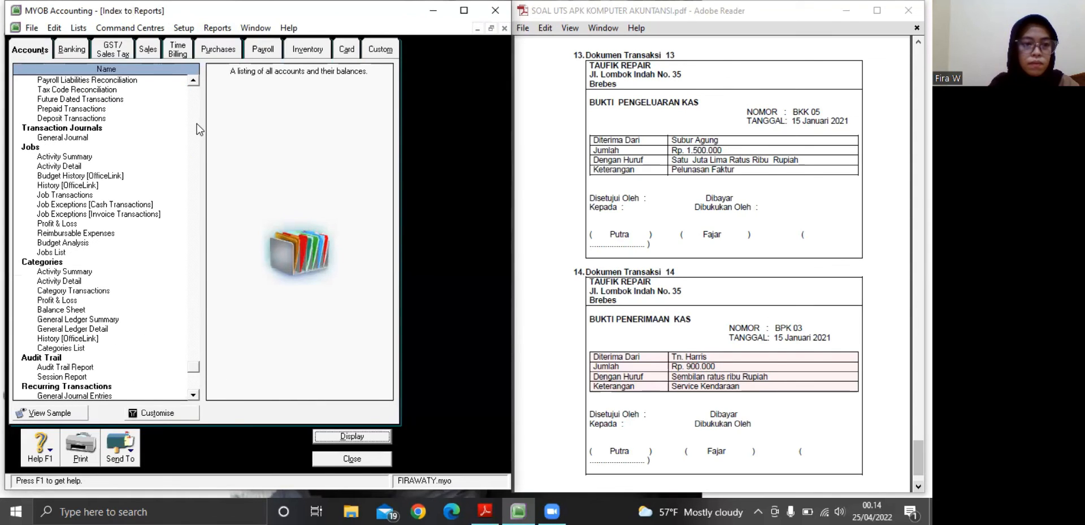
pyautogui.click(78, 141)
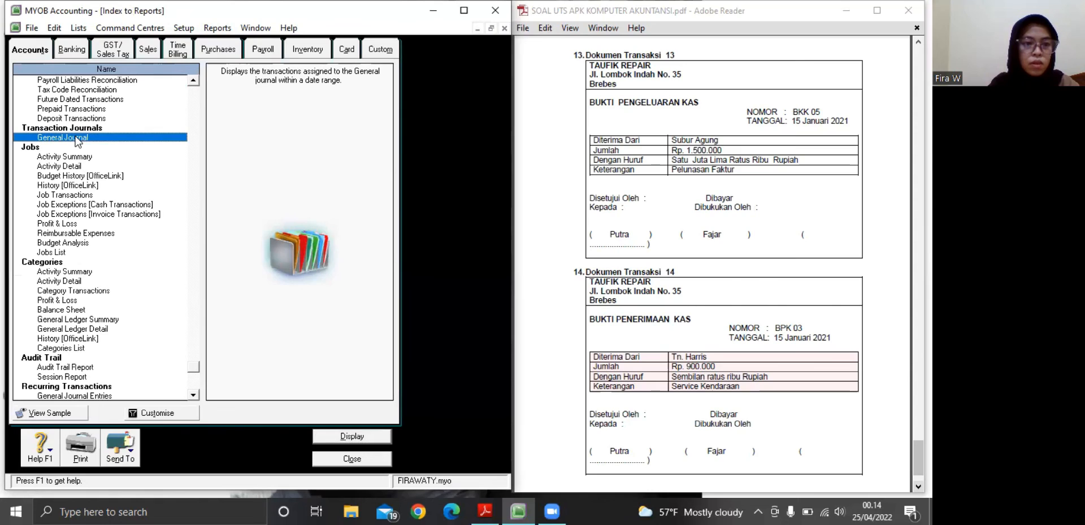
pyautogui.doubleClick(145, 136)
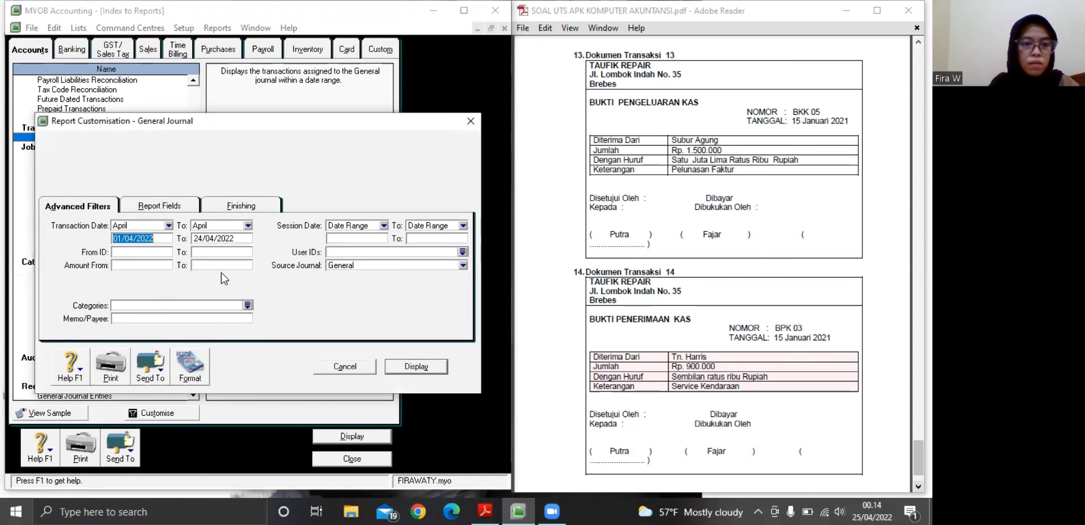
# Display the General Journal report with the transaction start date set to 15/01/2021, and close it after reviewing the entries
pyautogui.click(123, 238)
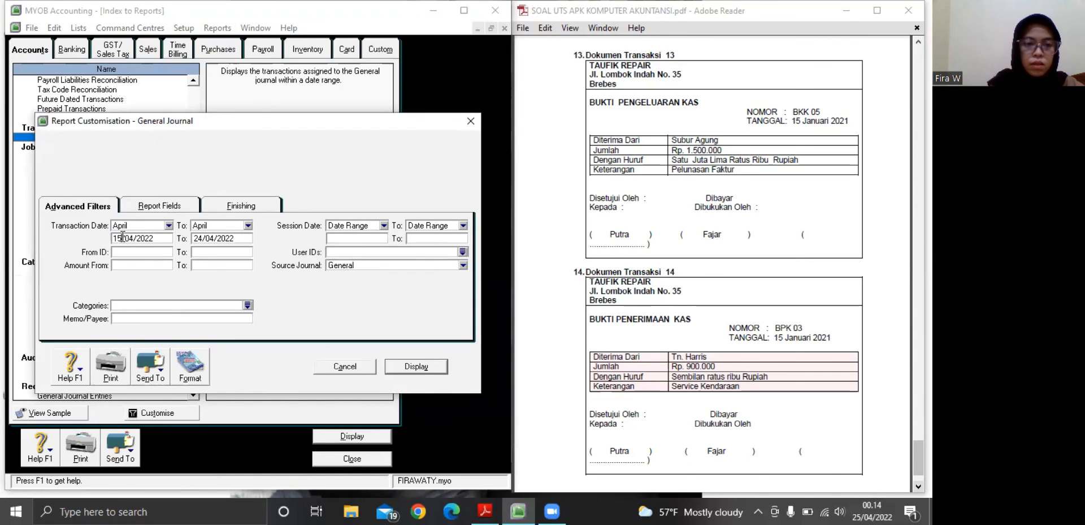
pyautogui.press('BackSpace')
pyautogui.press('BackSpace')
pyautogui.write('15')
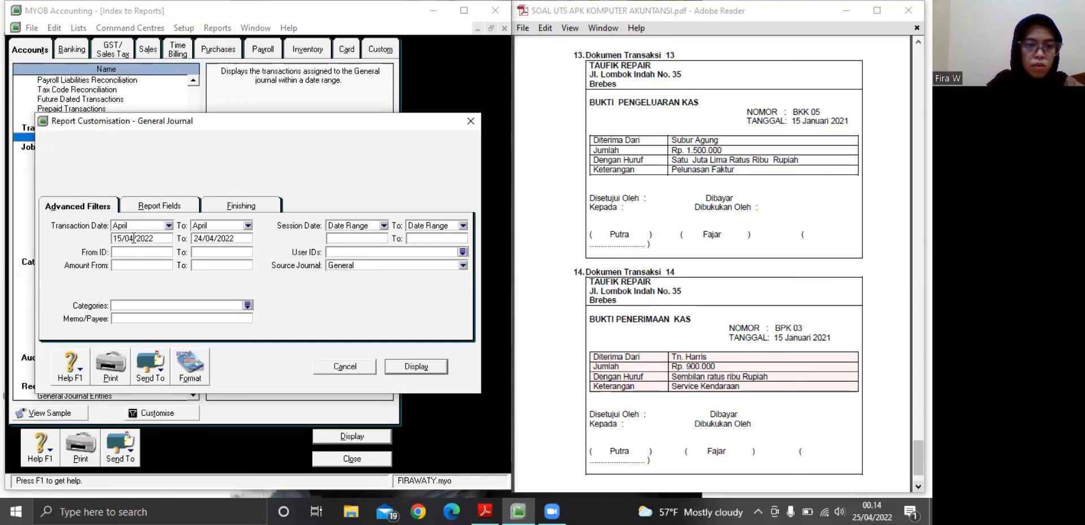
pyautogui.press('Delete')
pyautogui.press('Delete')
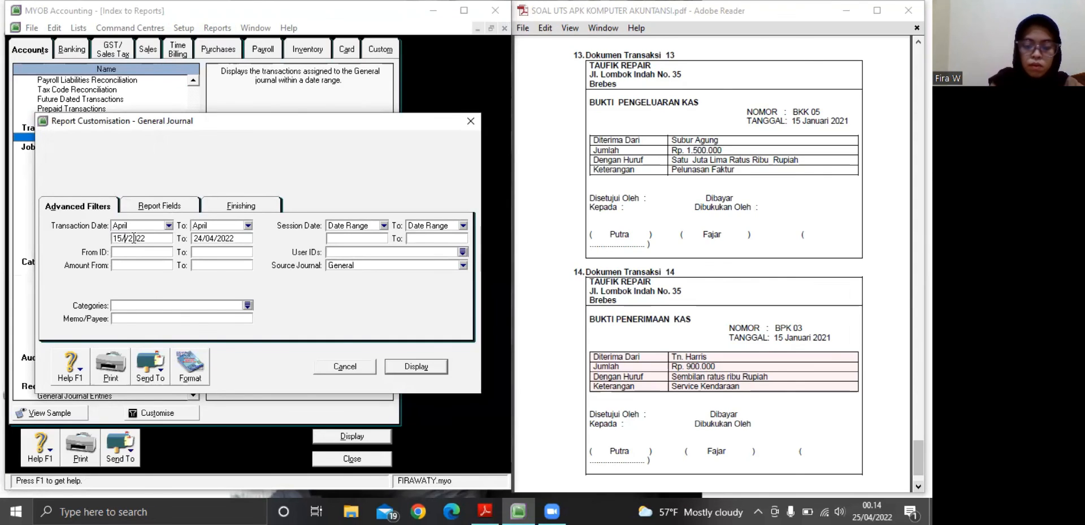
pyautogui.write('01')
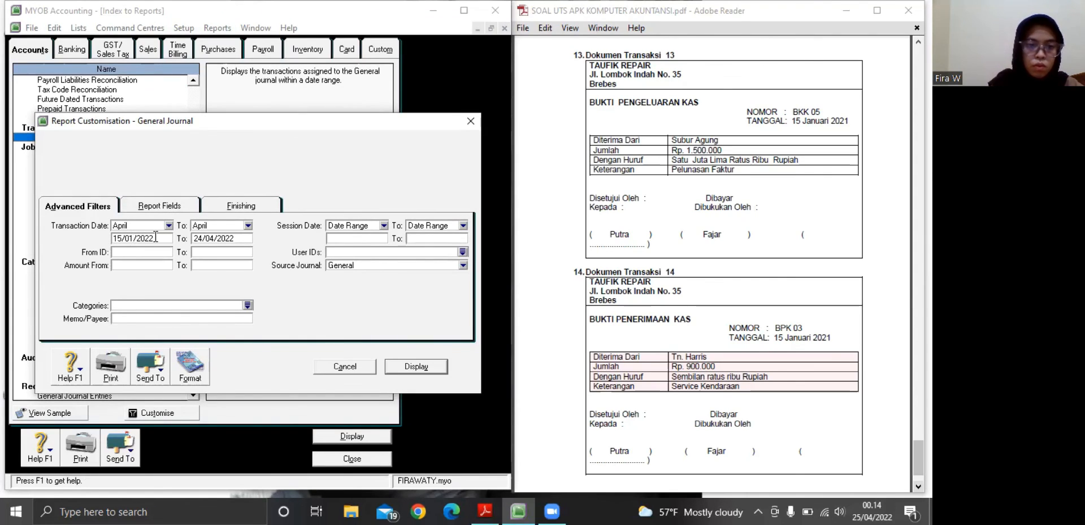
pyautogui.press('BackSpace')
pyautogui.write('1')
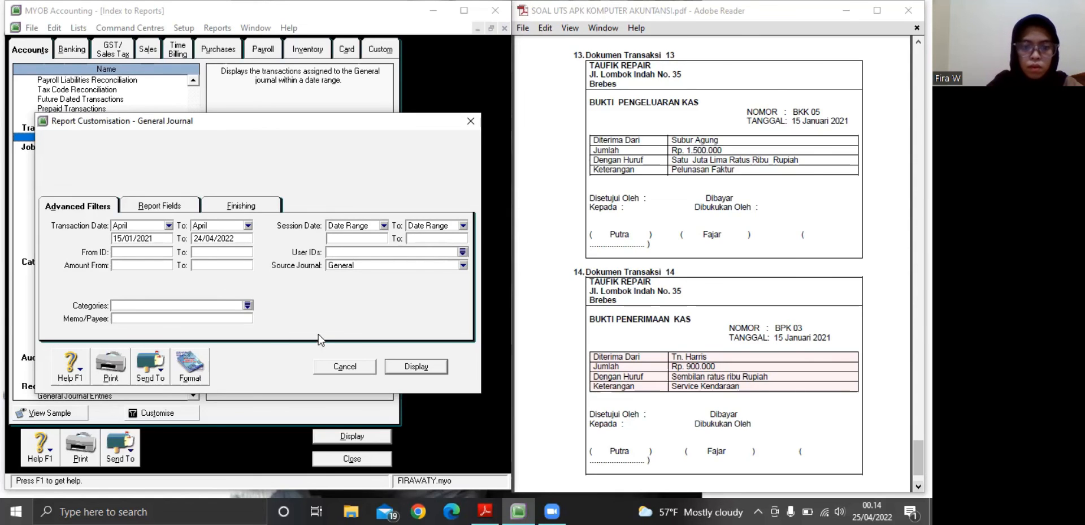
pyautogui.click(411, 366)
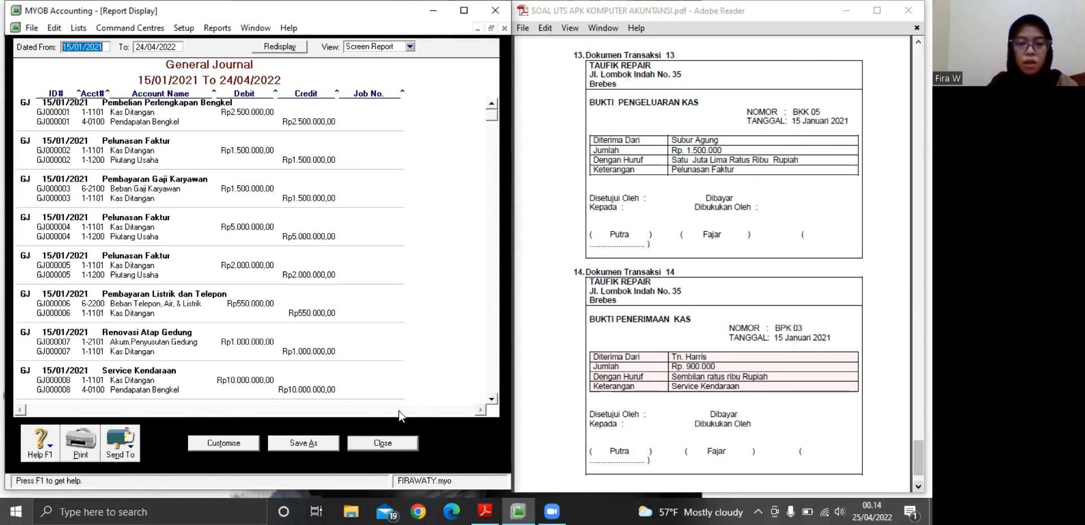
pyautogui.click(383, 442)
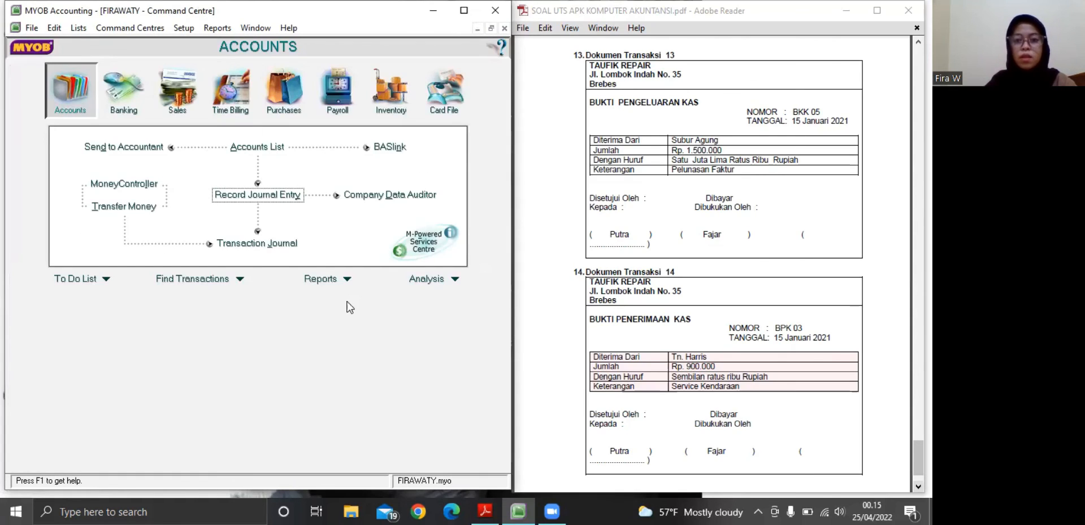